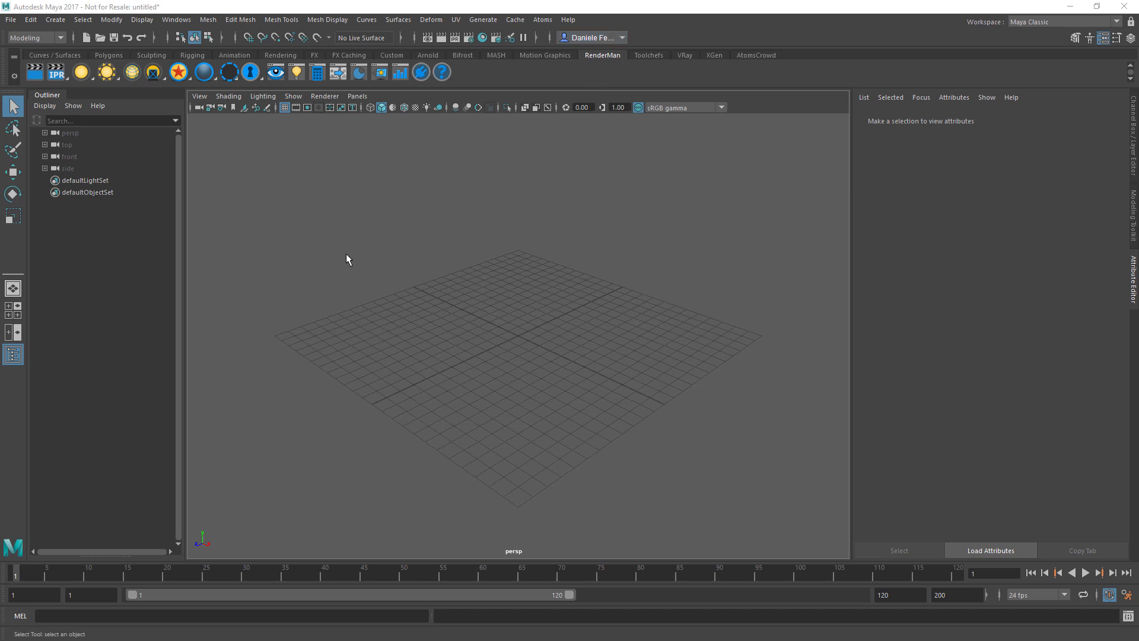
- Load the AtomsAgents.py plug-in through the Plug-in Manager and close the manager
click(176, 20)
mouse_move(249, 133)
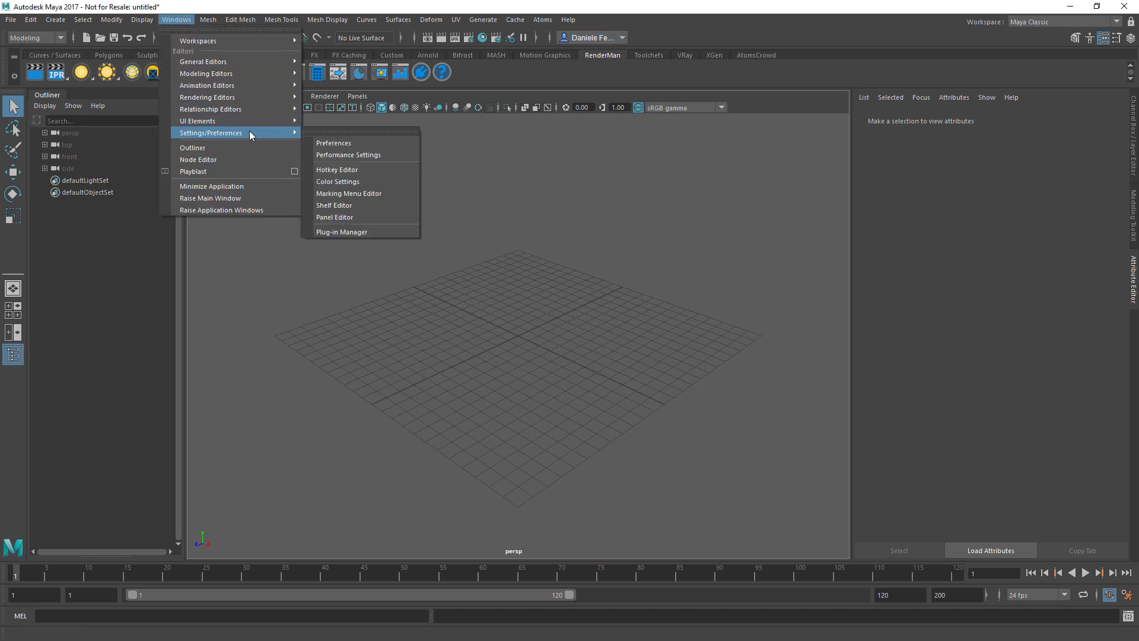
click(341, 231)
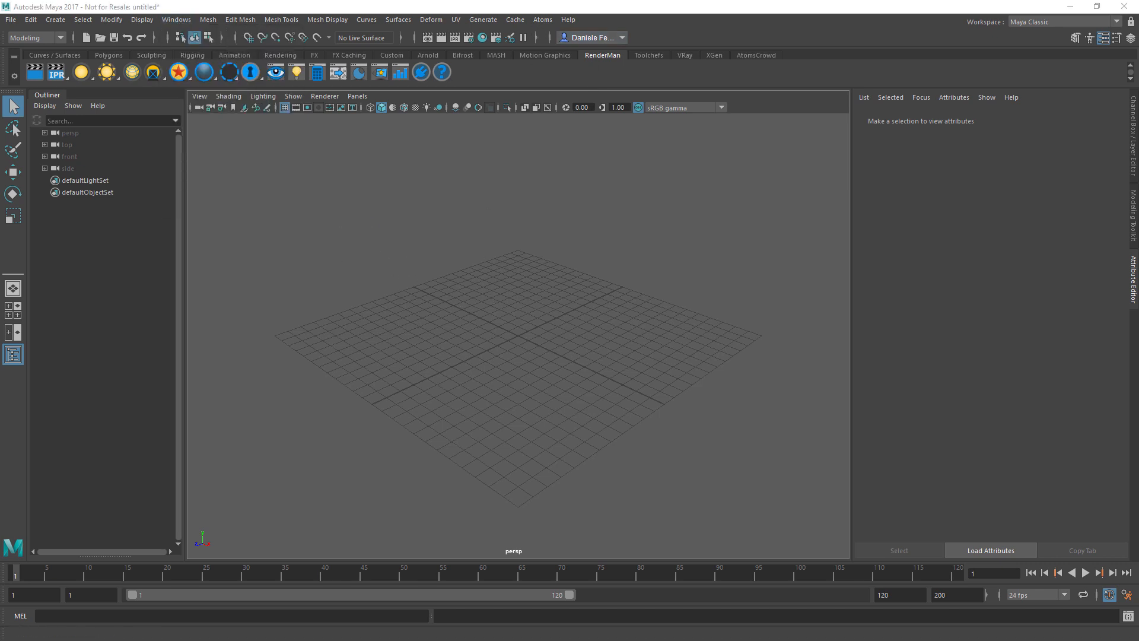
scroll(328, 257, down, 20)
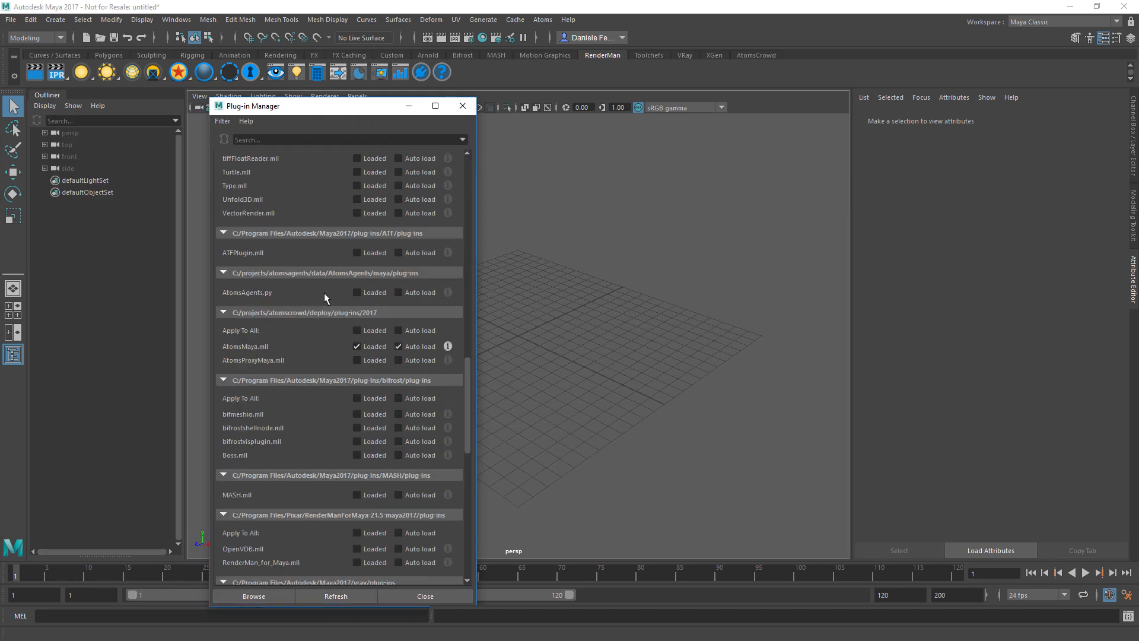
scroll(323, 247, up, 2)
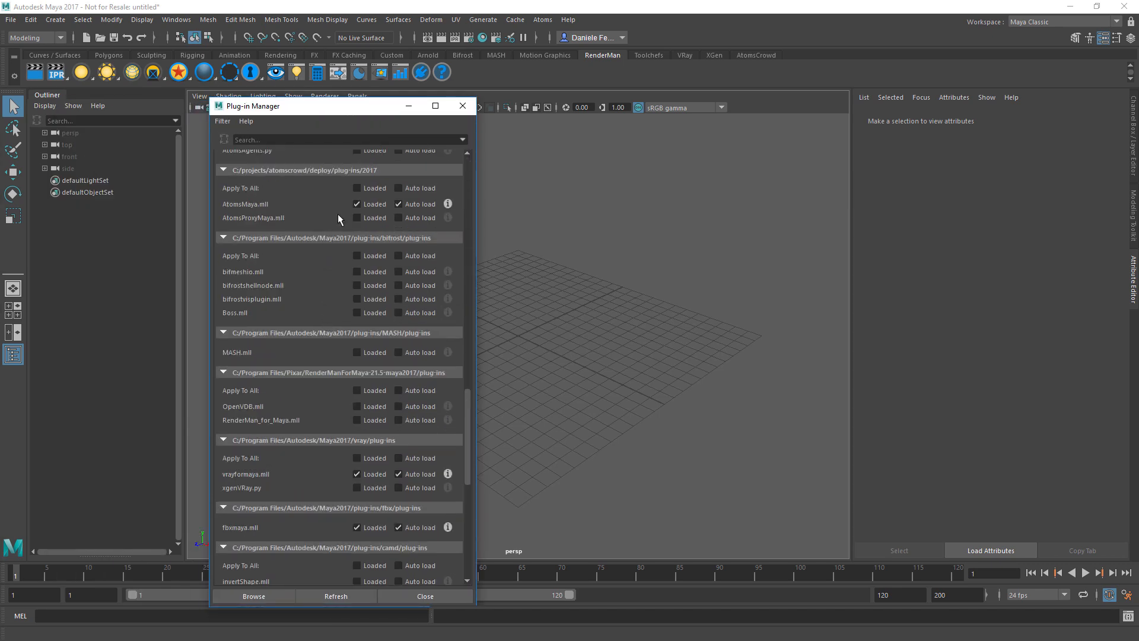
click(369, 187)
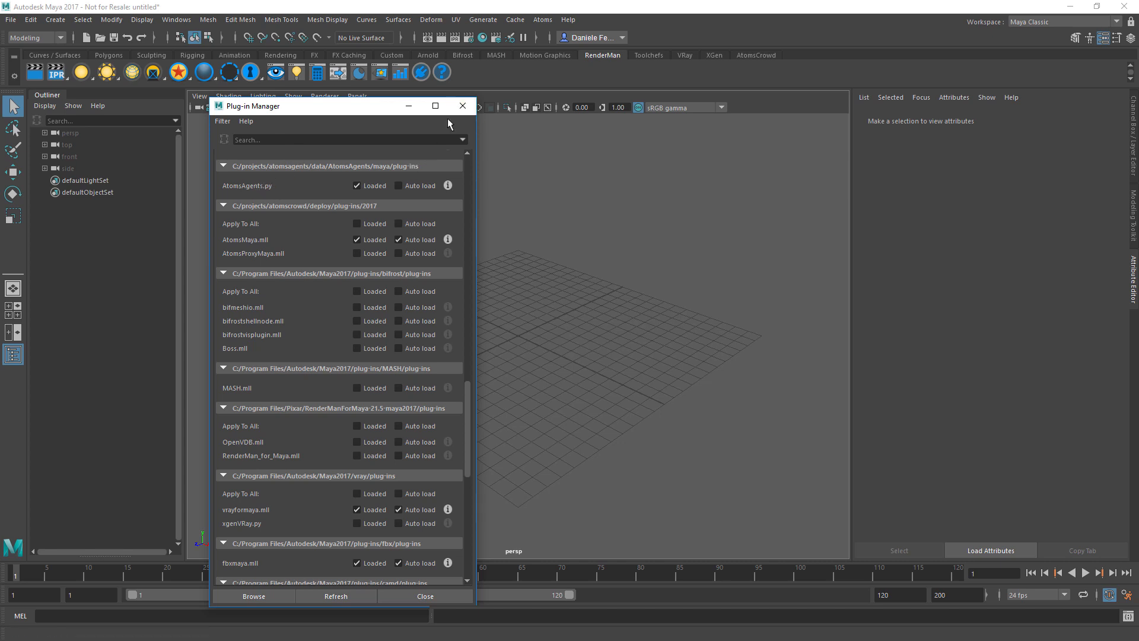
click(463, 106)
- Import the Atoms Agents scene Json and dismiss the resulting dialog
click(542, 20)
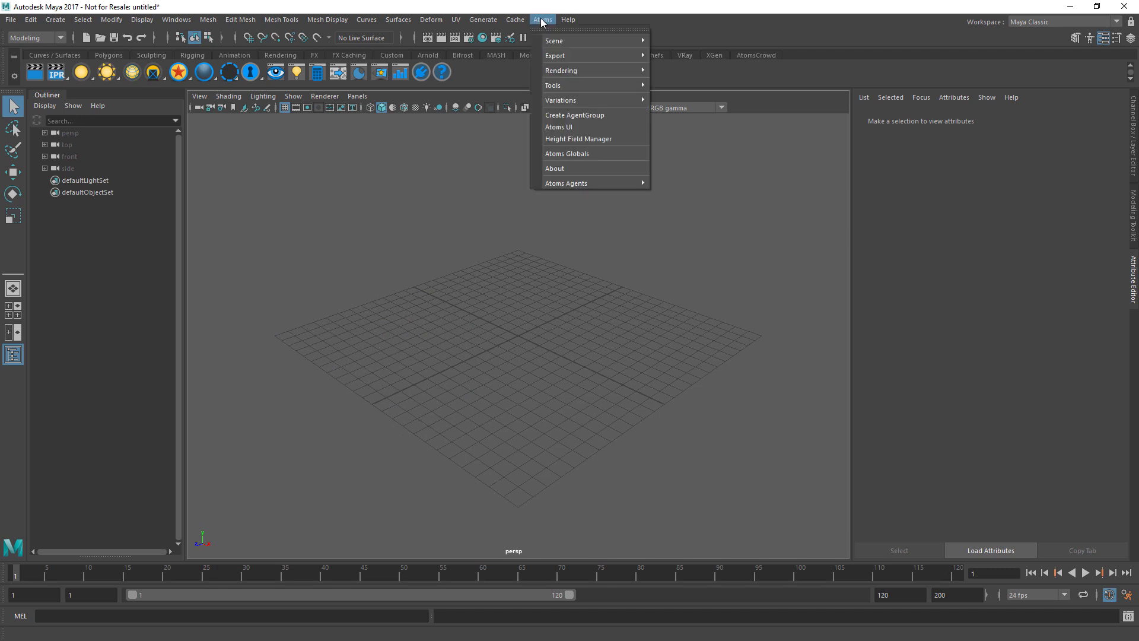
mouse_move(588, 185)
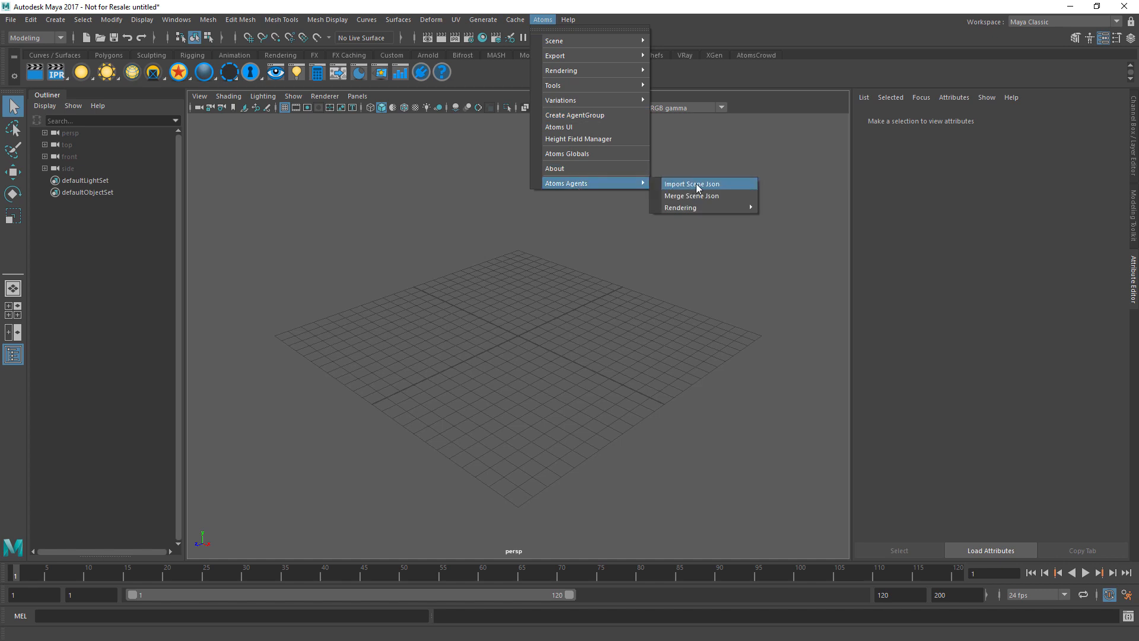
click(695, 183)
click(555, 332)
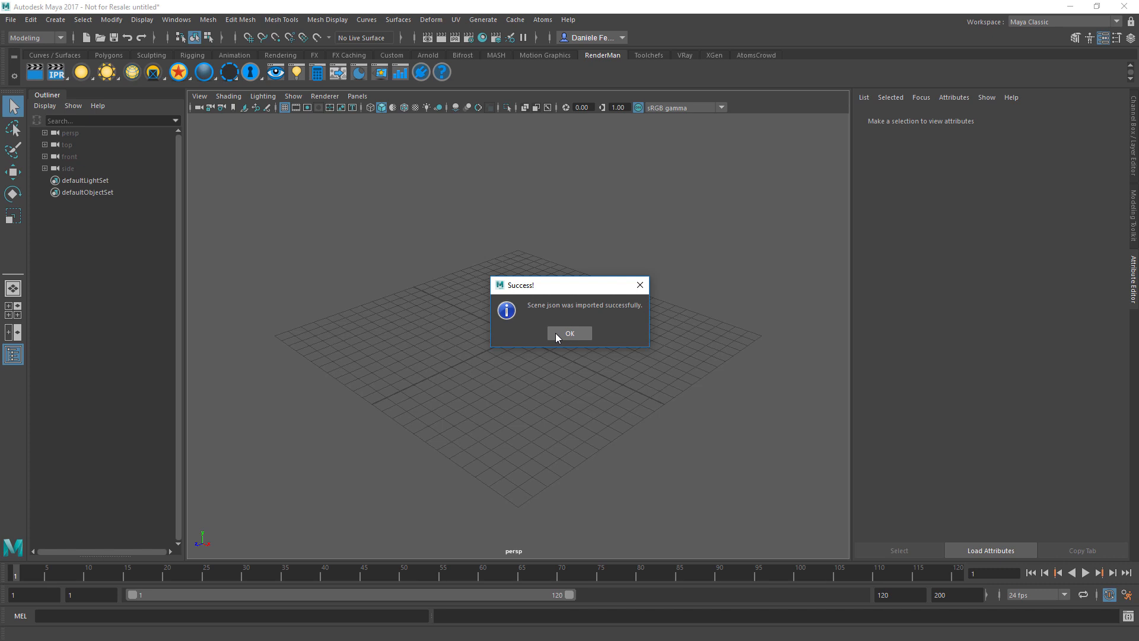
click(562, 333)
- Open the Atoms UI and inspect the settings and skeleton preview of the boy agent type
click(542, 19)
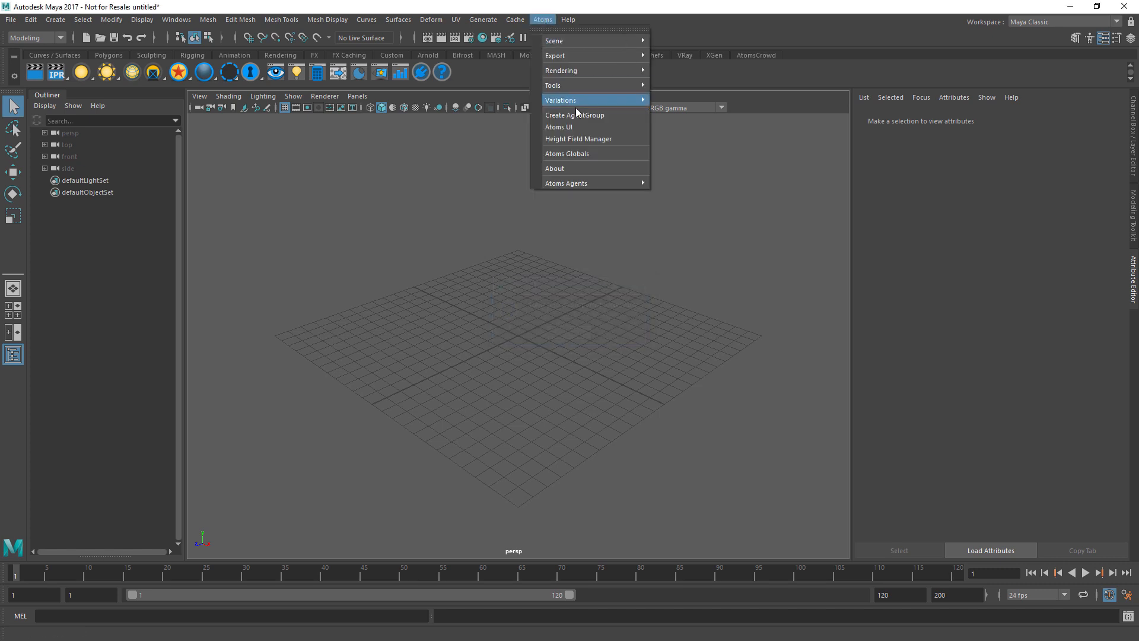
click(579, 138)
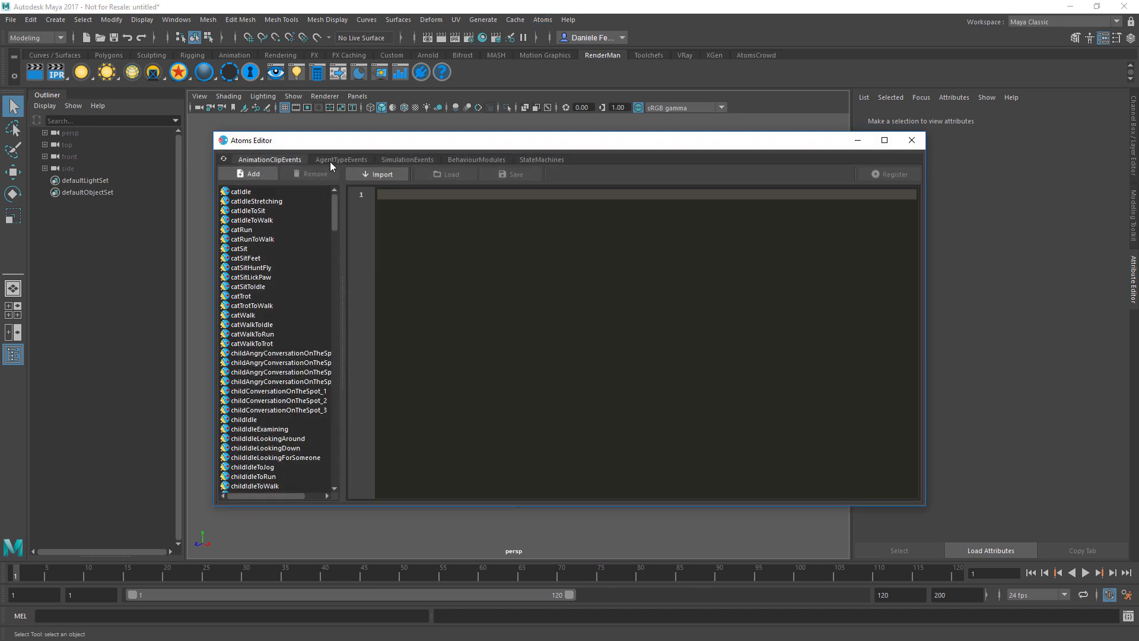
click(336, 163)
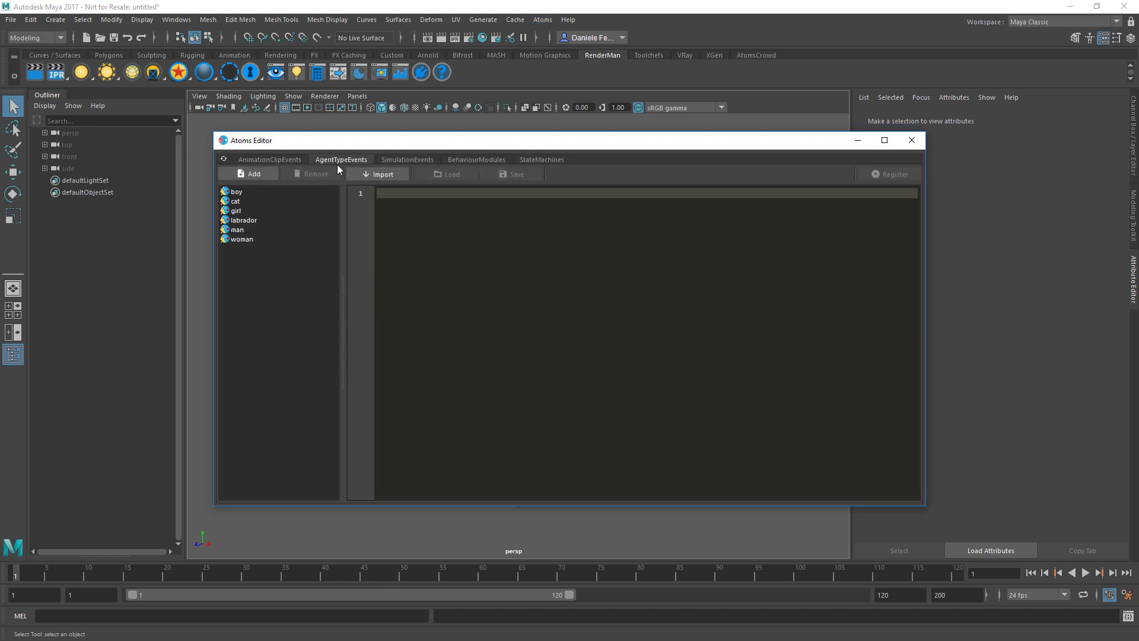
click(256, 192)
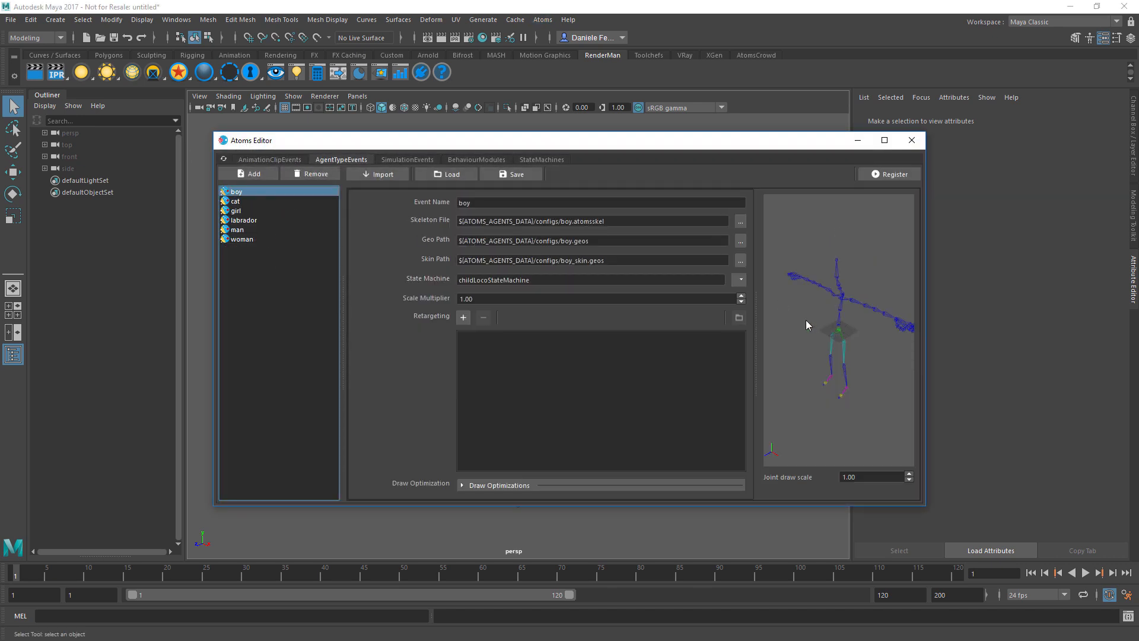
alt+drag(806, 320, 833, 299)
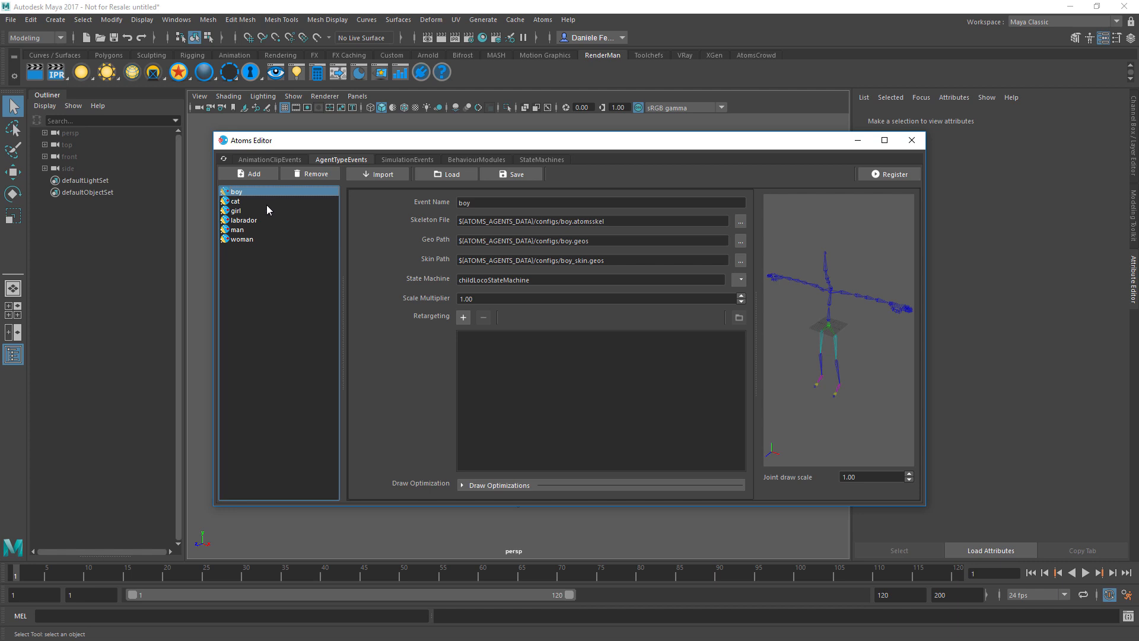
- Look through the animation clip events, examining the settings of clips such as childListenOnTheSpot_3 and manIdleLookingAround
click(267, 158)
scroll(332, 201, down, 5)
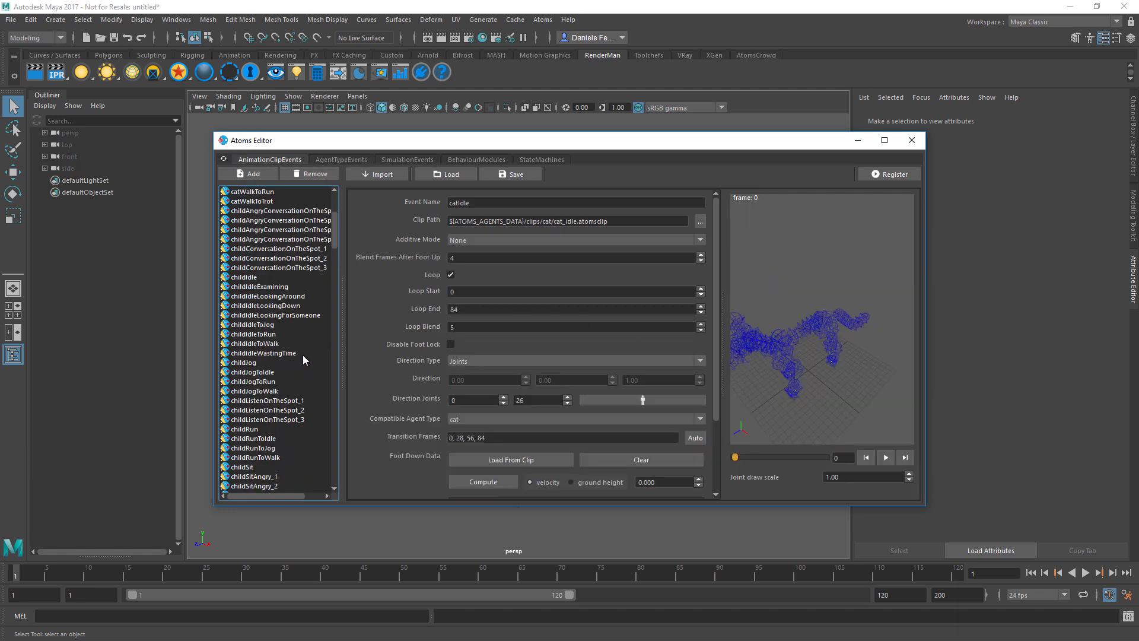
scroll(282, 356, down, 3)
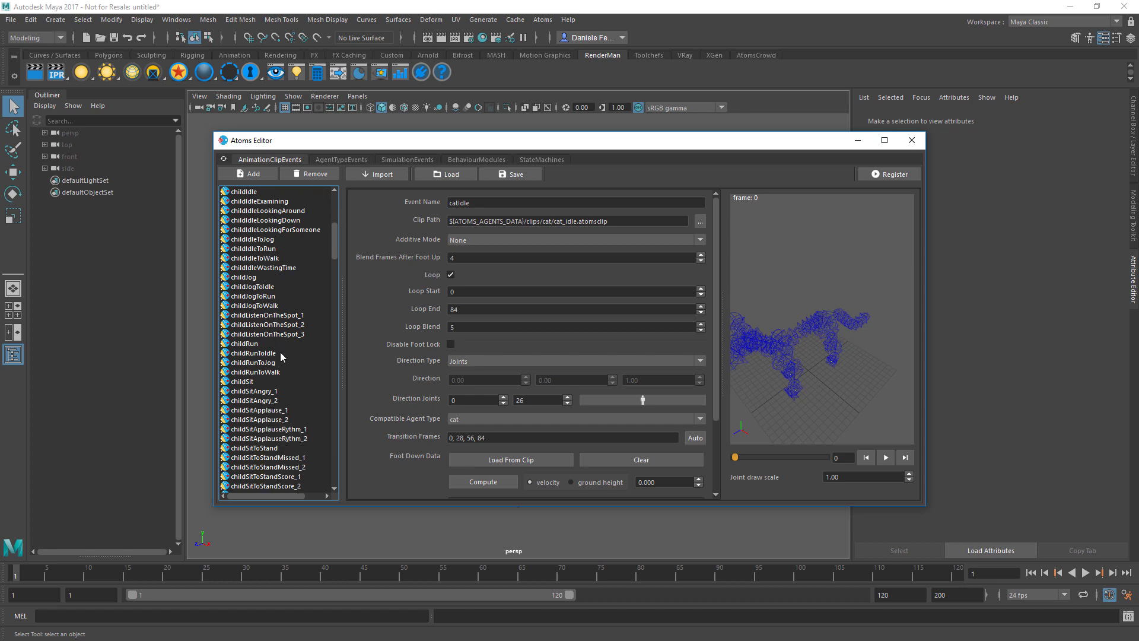
click(297, 334)
scroll(283, 323, down, 5)
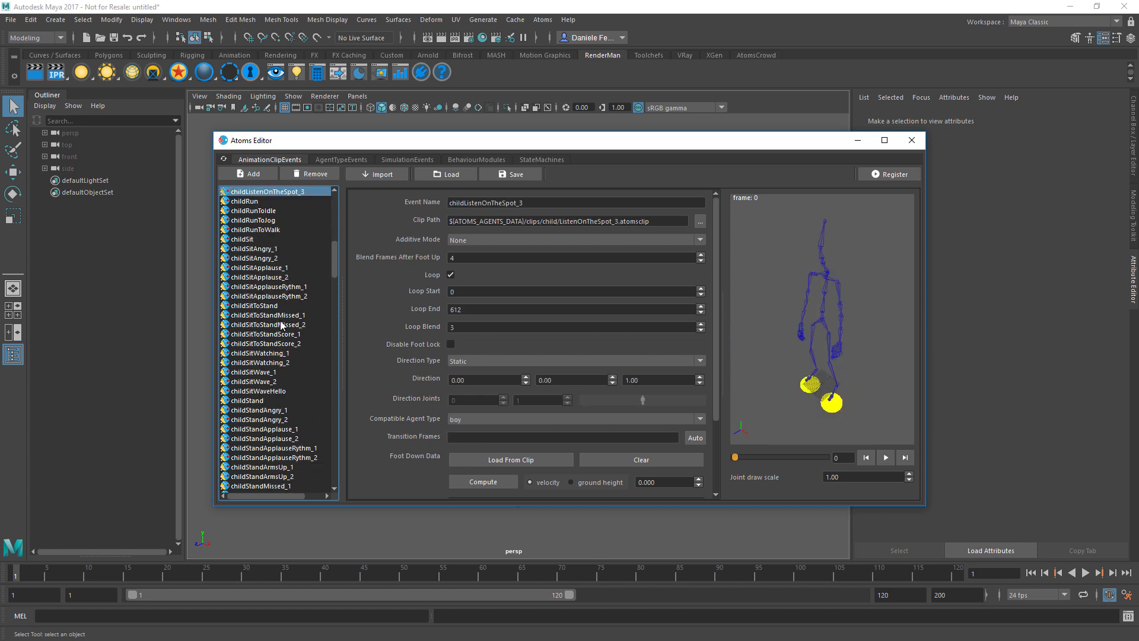
scroll(281, 325, down, 10)
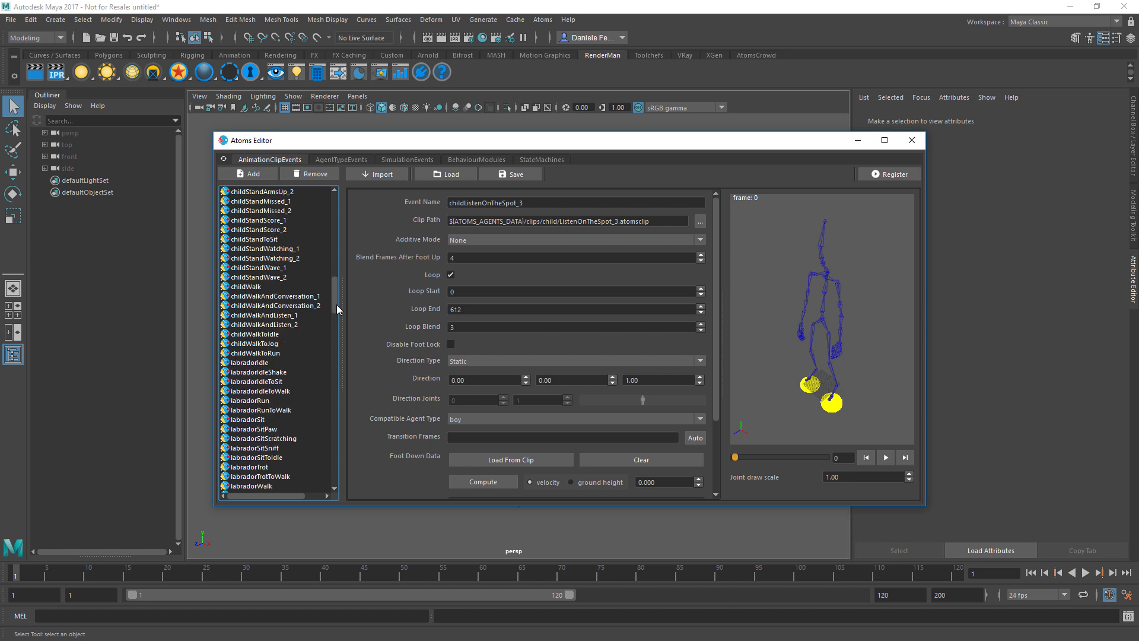
scroll(336, 304, down, 7)
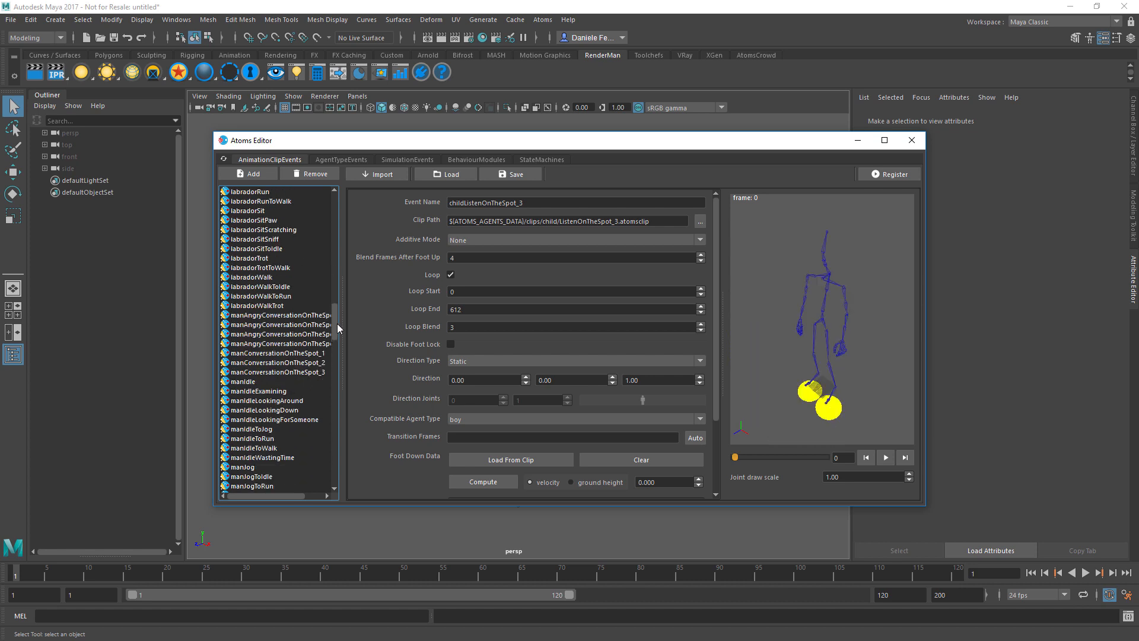
drag(336, 323, 338, 360)
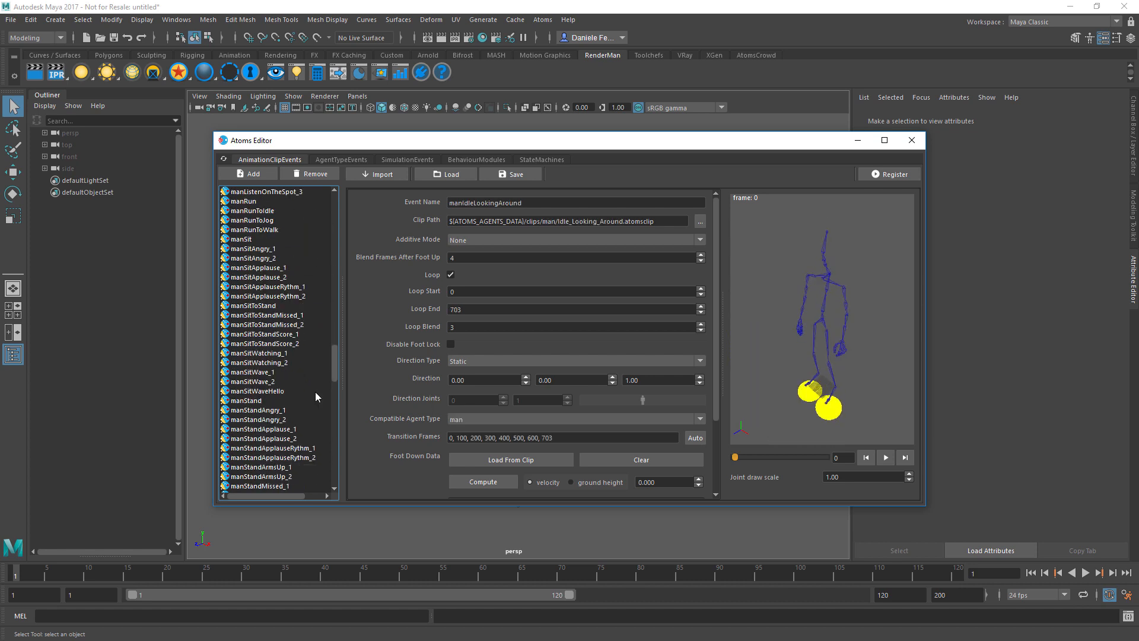
scroll(300, 362, up, 15)
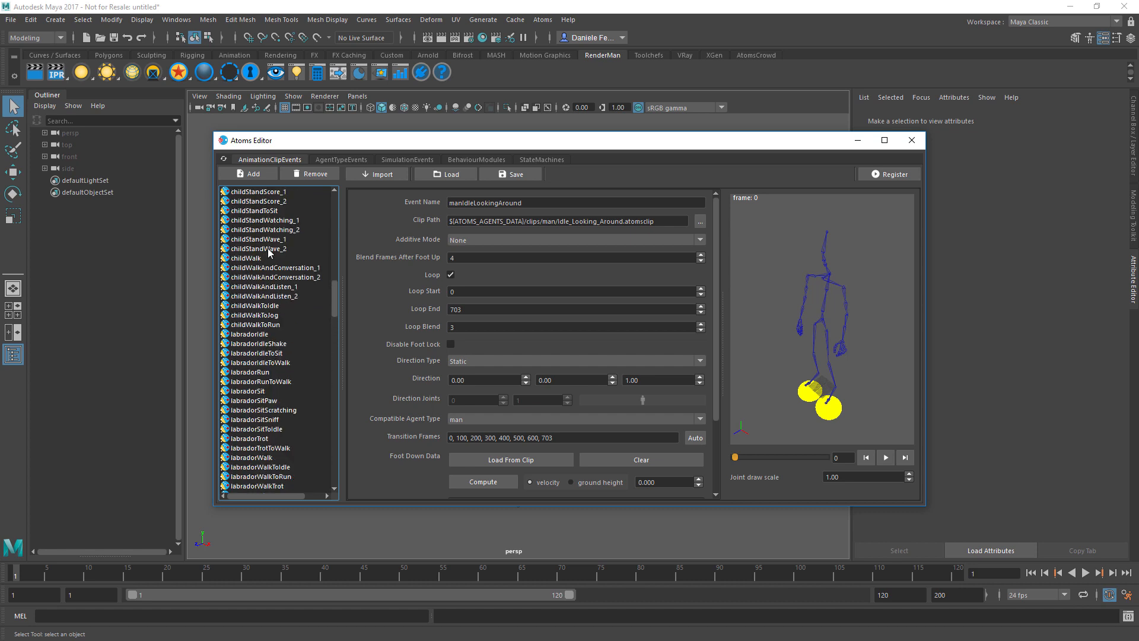
scroll(268, 247, up, 3)
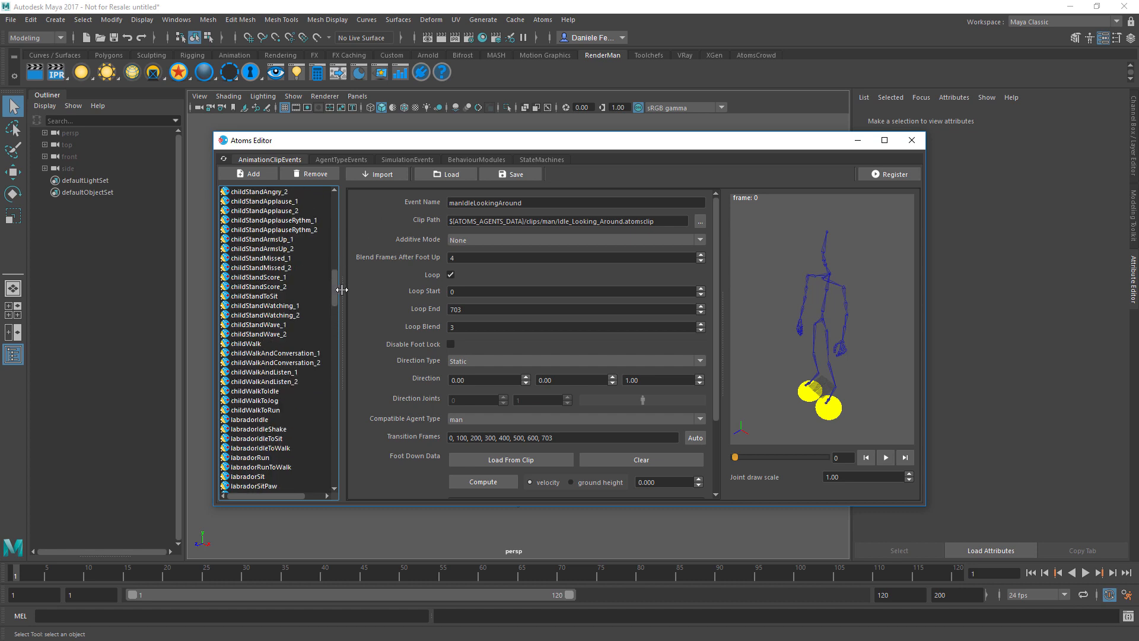
drag(336, 298, 341, 201)
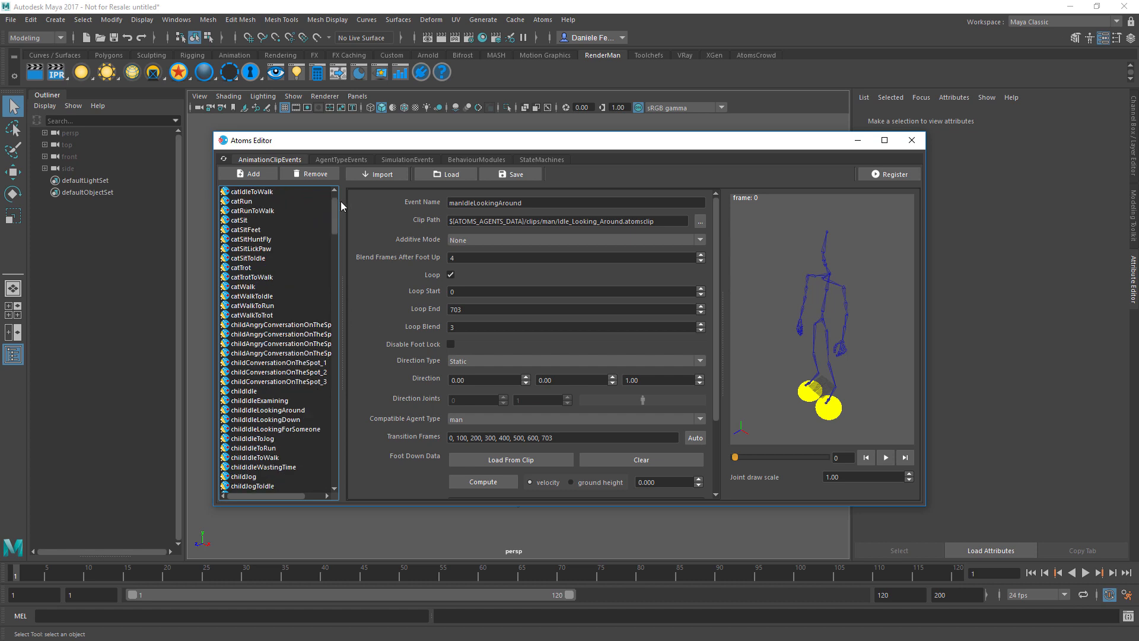
- Show the catStateMachine graph among the state machines and inspect its idle and walk states
click(354, 160)
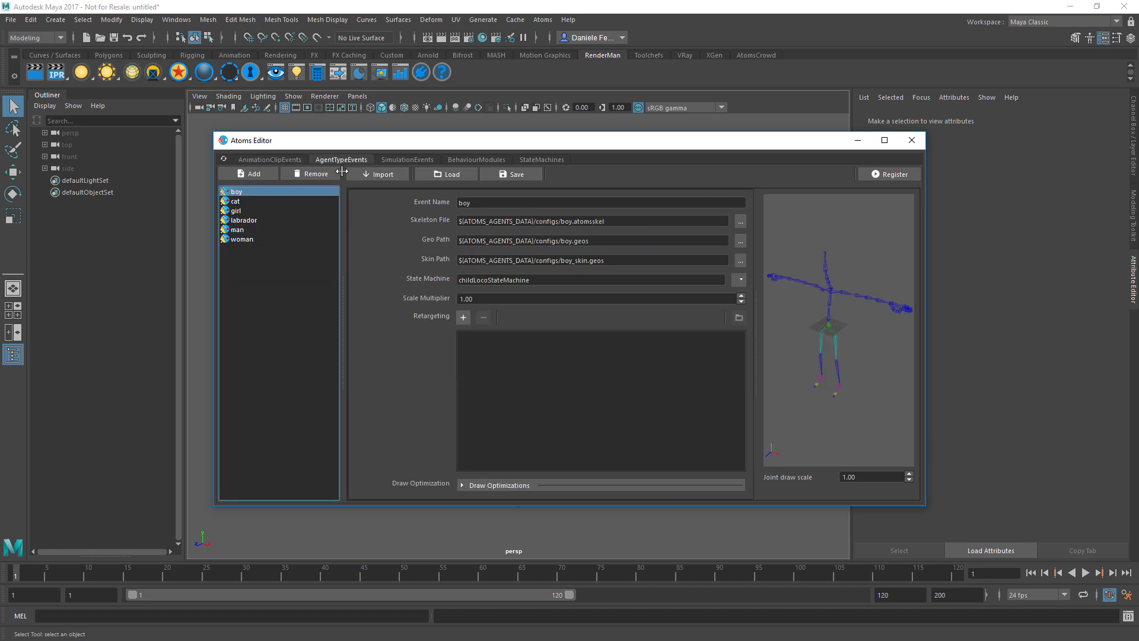
drag(585, 147, 535, 127)
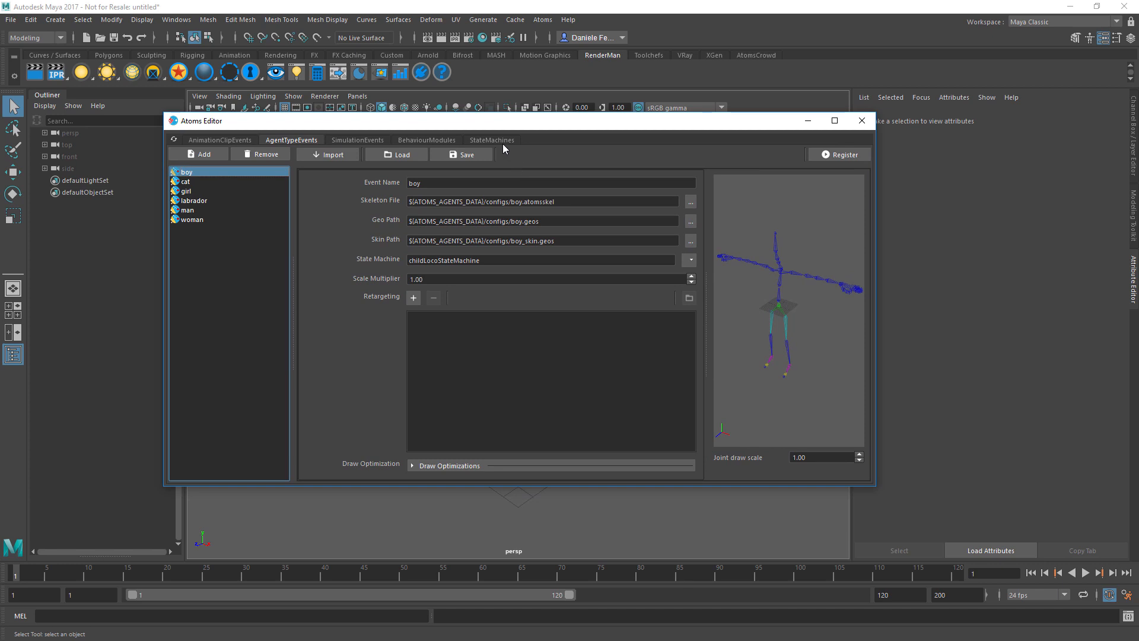
click(502, 141)
click(428, 339)
key(f)
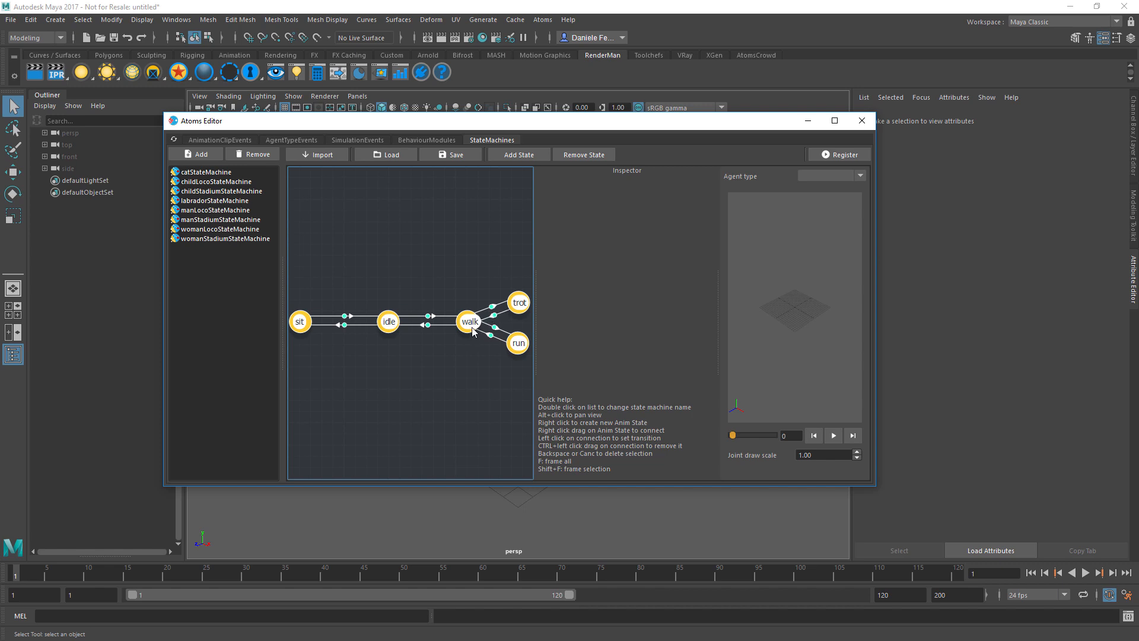
click(215, 172)
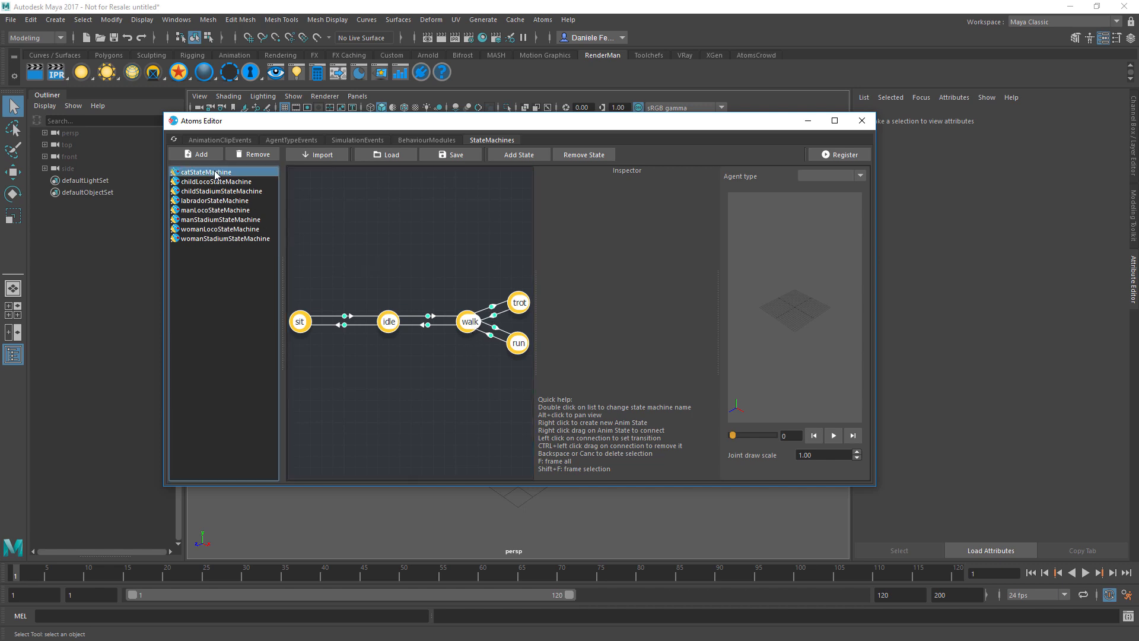
click(390, 331)
click(470, 330)
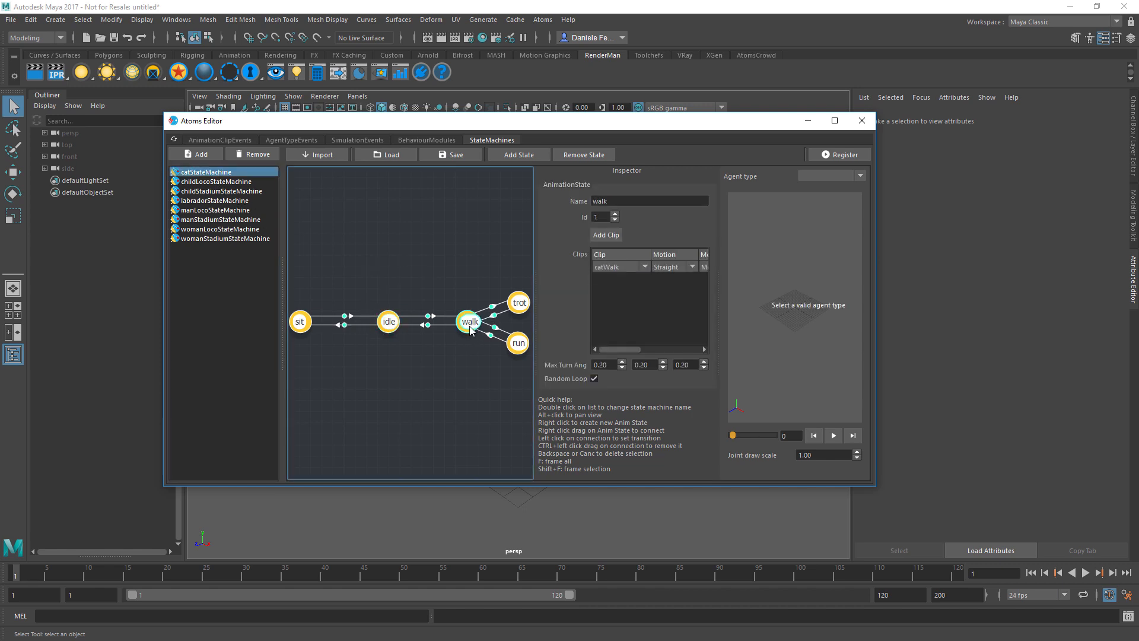
- Maximize the Atoms Editor and resize the state graph and inspector areas, framing the whole cat state machine
drag(717, 308, 953, 291)
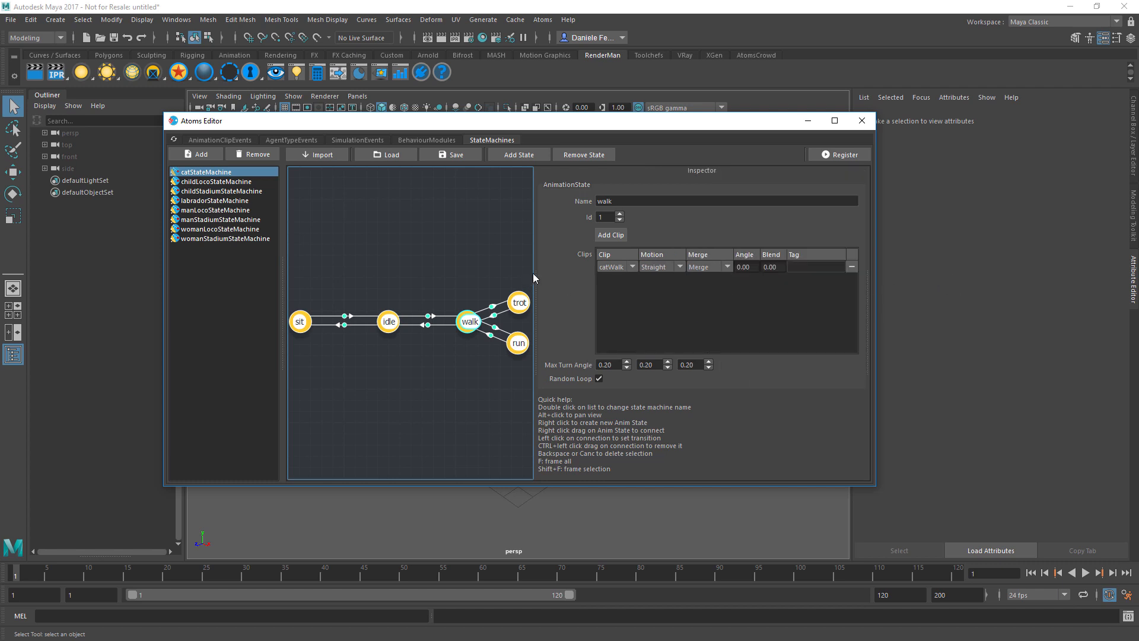
drag(534, 272, 615, 273)
click(457, 372)
key(f)
click(529, 321)
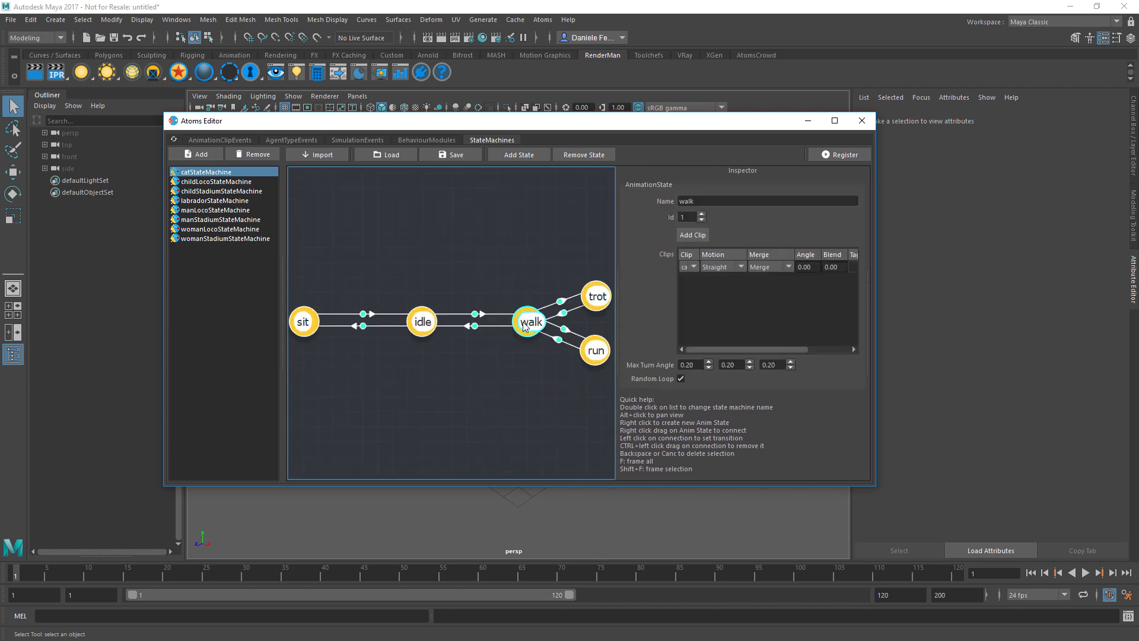
drag(615, 247, 444, 257)
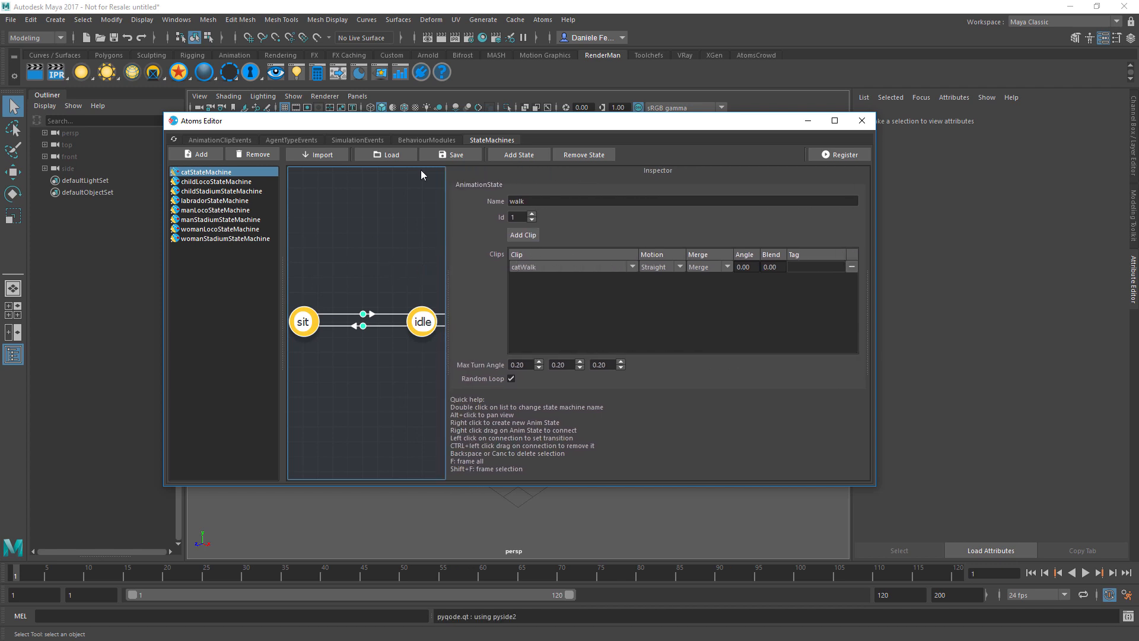
click(834, 121)
drag(456, 294, 623, 288)
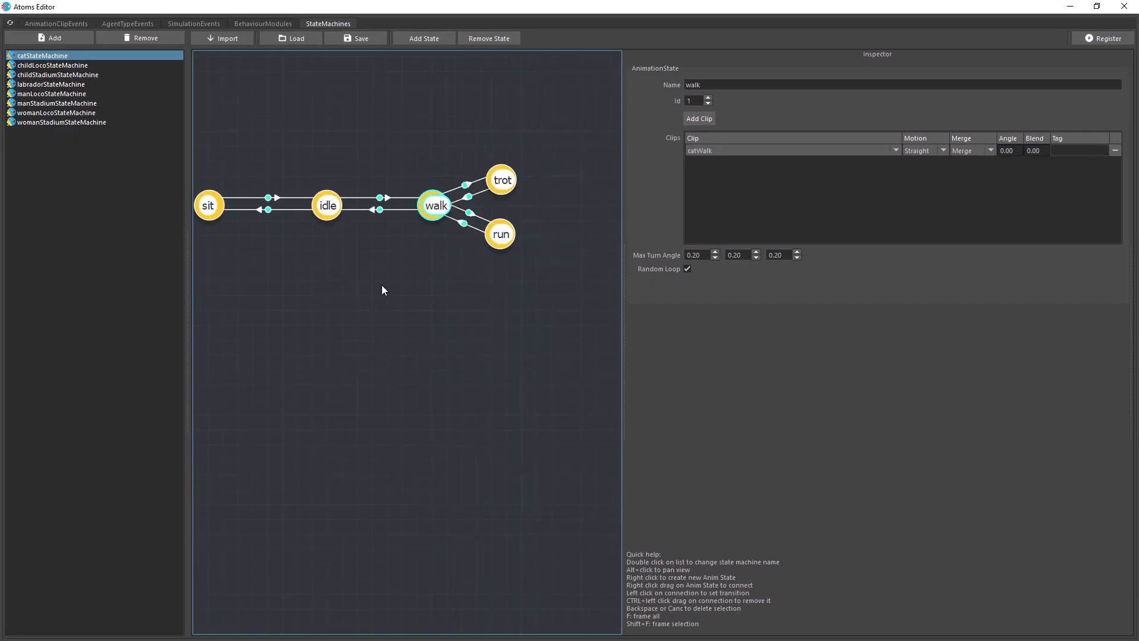
click(458, 279)
key(f)
- Examine the clips assigned to the run, trot, idle and sit states of catStateMachine
click(561, 379)
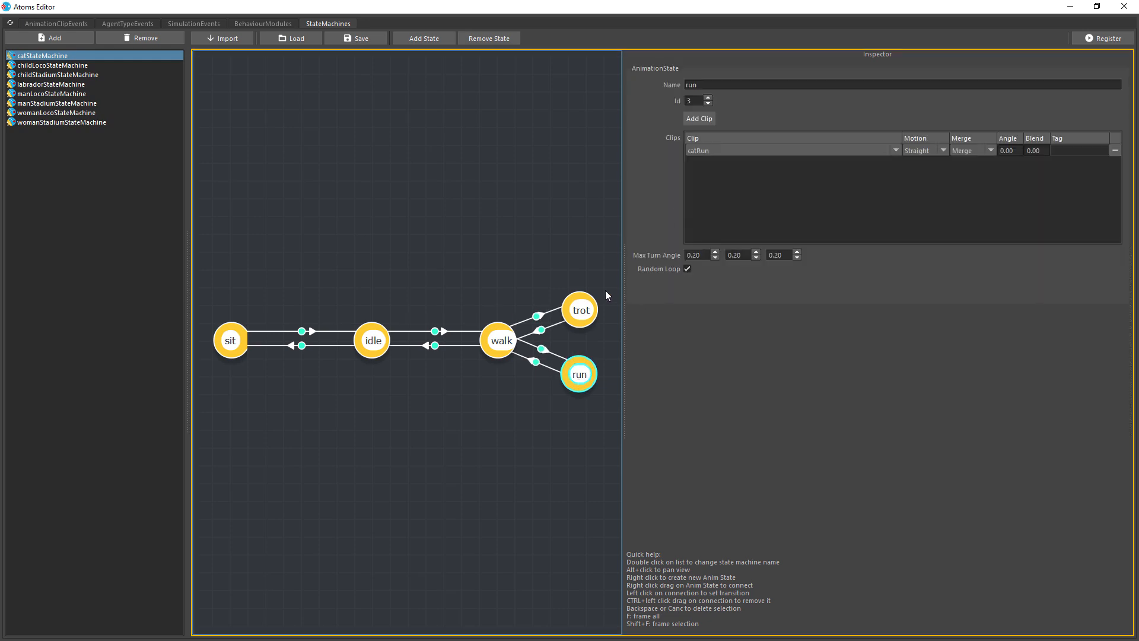
click(590, 311)
click(382, 338)
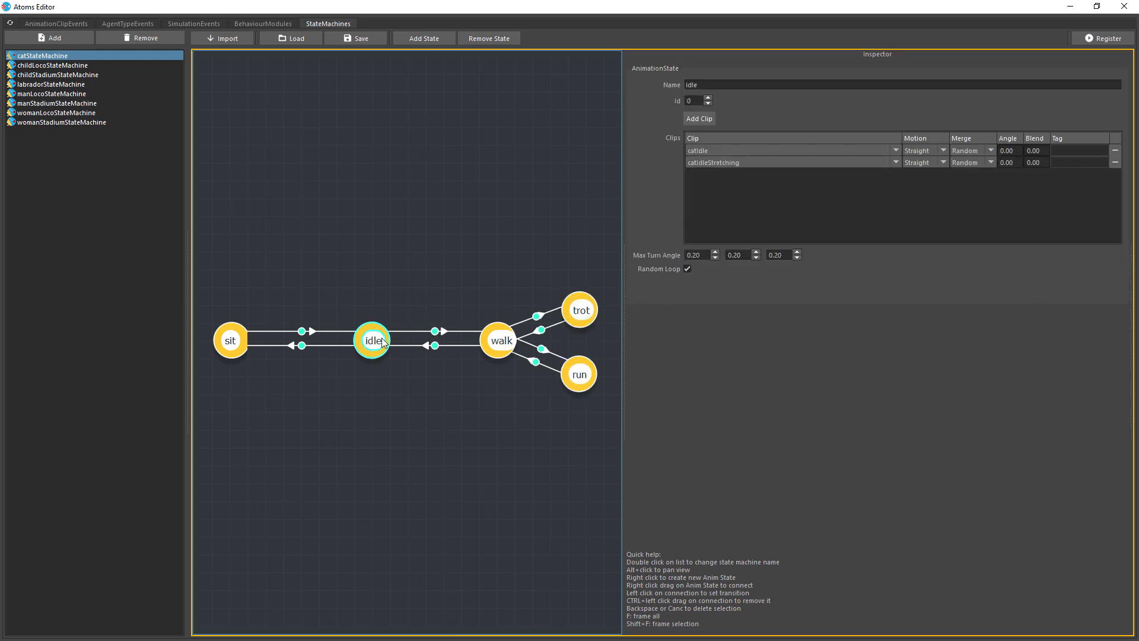
click(238, 335)
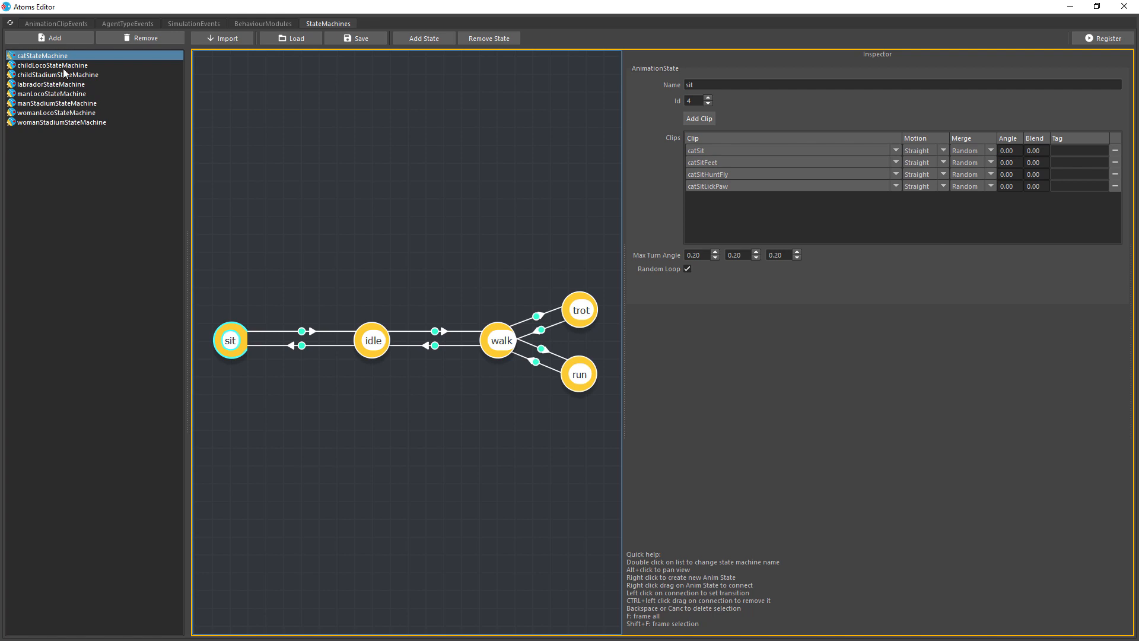
- Show manLocoStateMachine with the whole graph framed and examine its idle, jog and listen states and the idle-to-walk transition
click(62, 94)
click(315, 237)
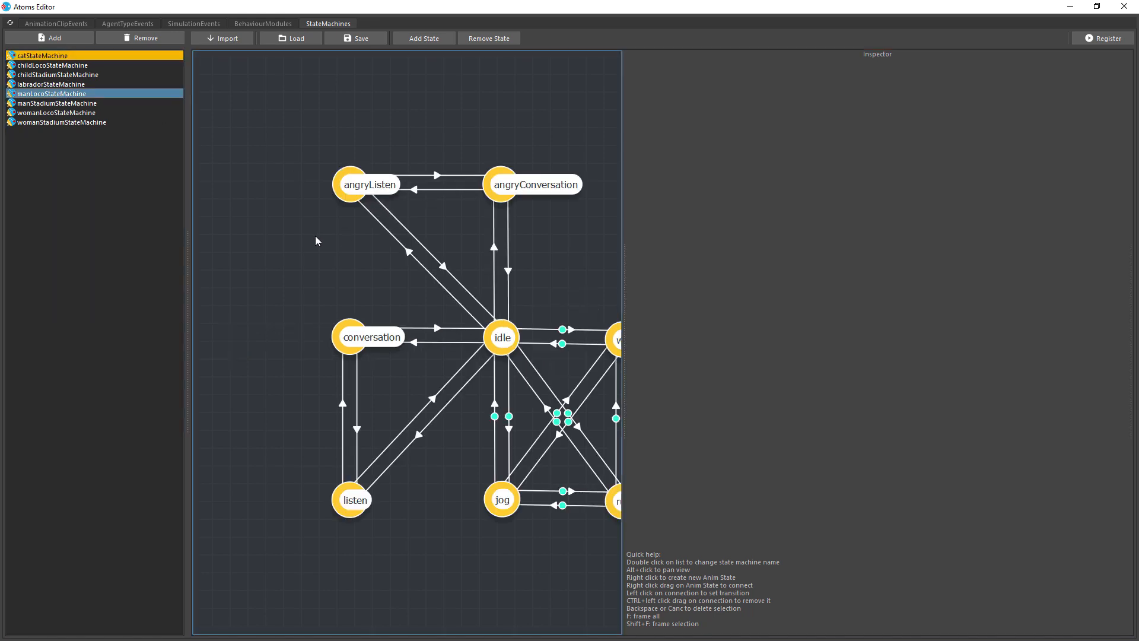
key(f)
click(417, 348)
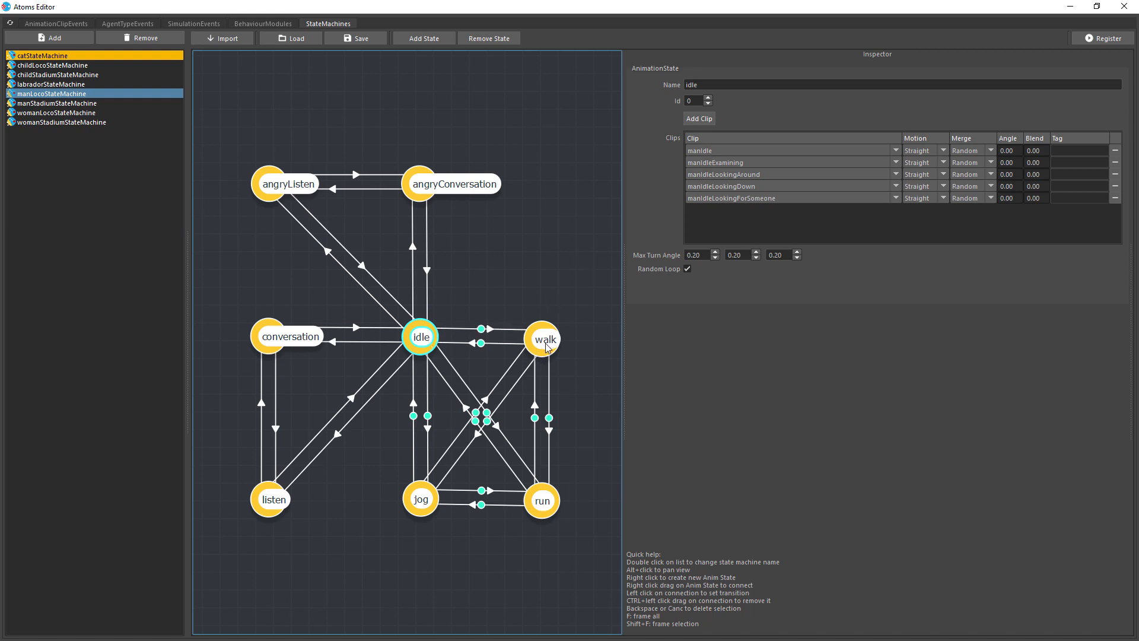
click(430, 502)
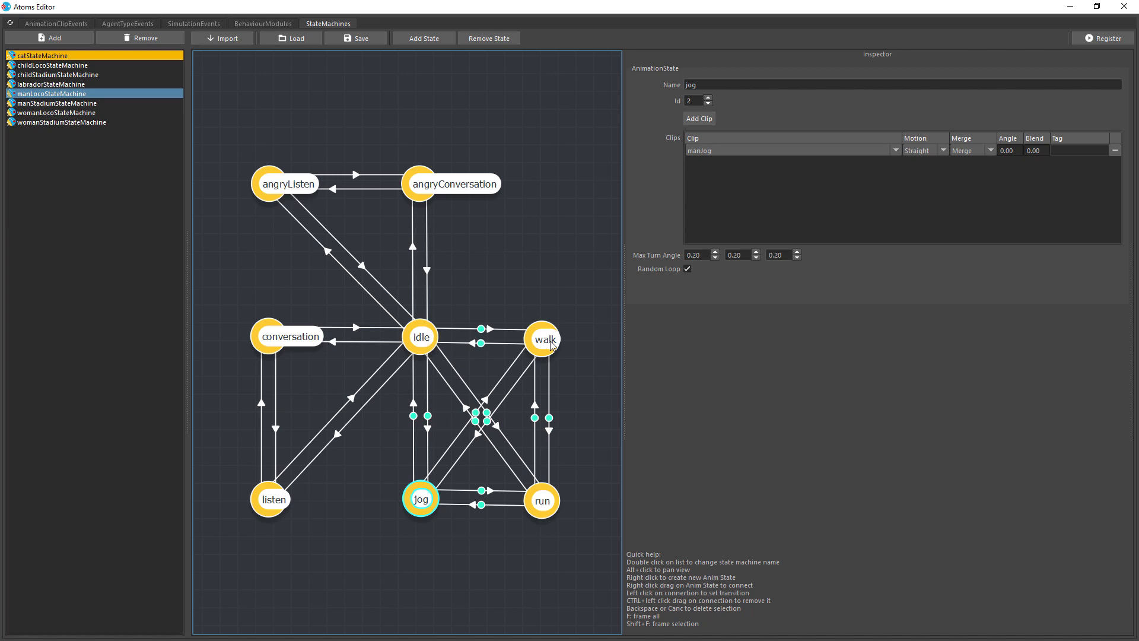
click(494, 329)
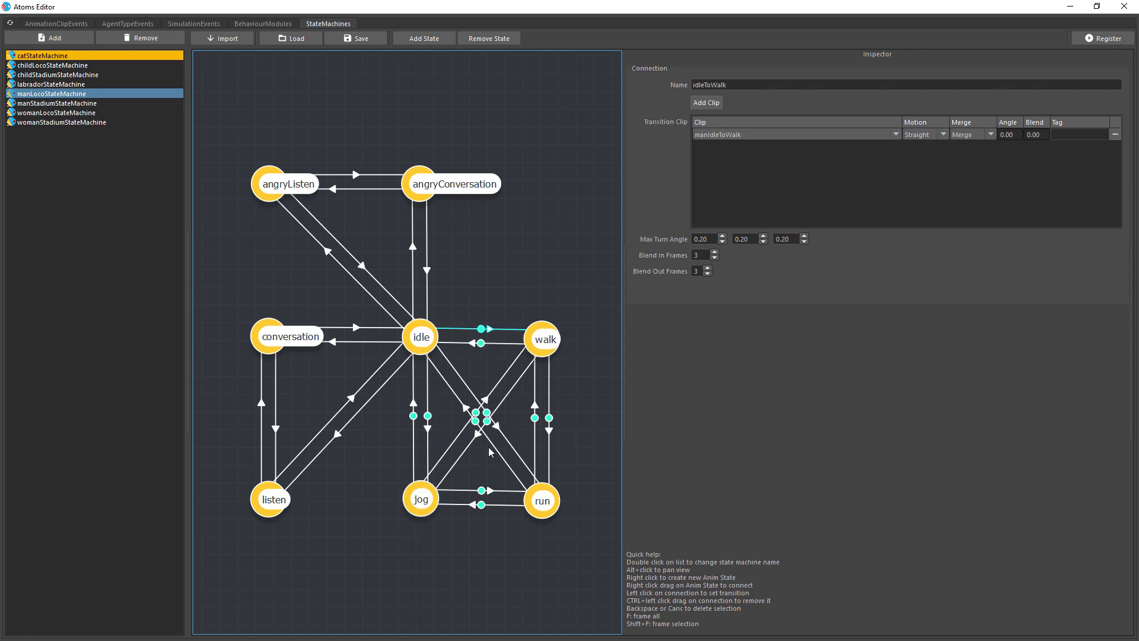
click(419, 348)
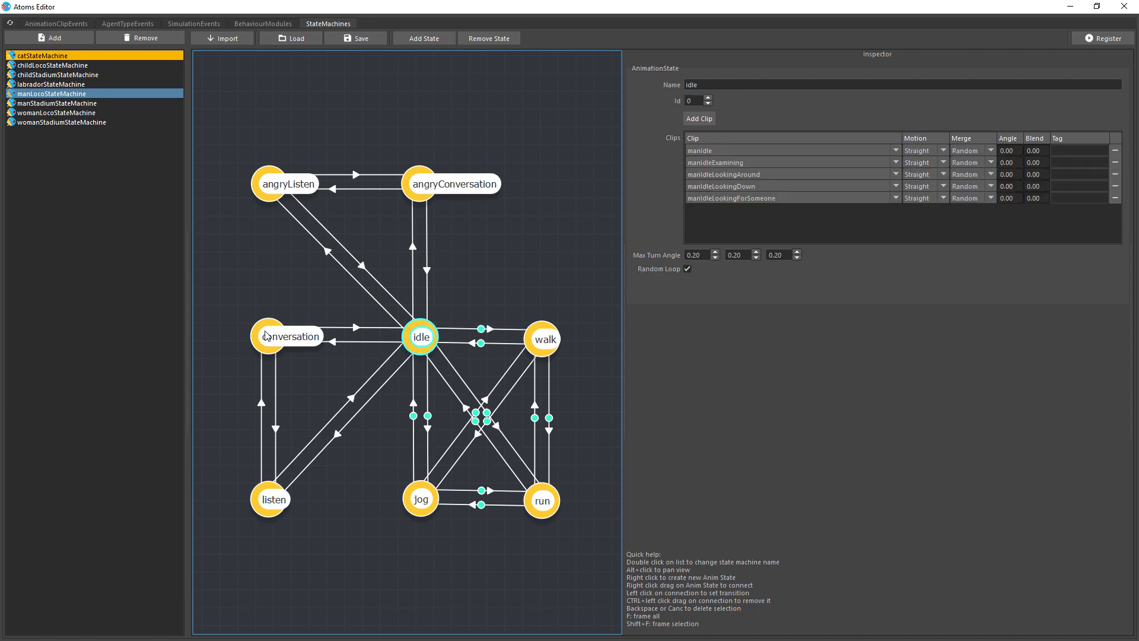
click(272, 499)
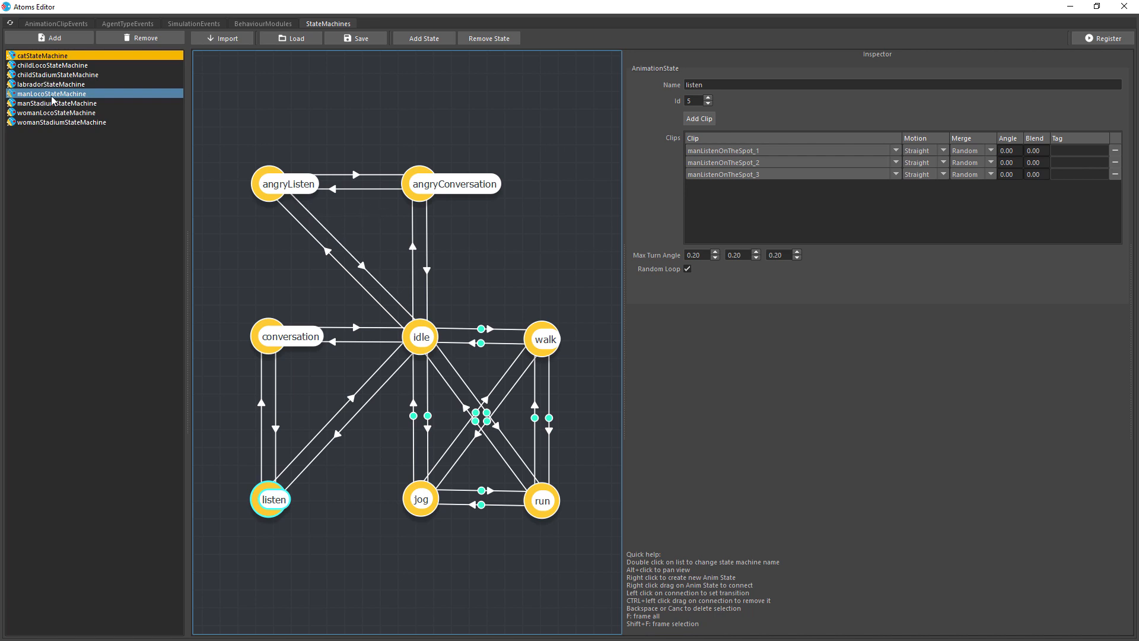
- Inspect the idle state of womanLocoStateMachine and compare the framed graphs of labradorStateMachine and catStateMachine
click(35, 113)
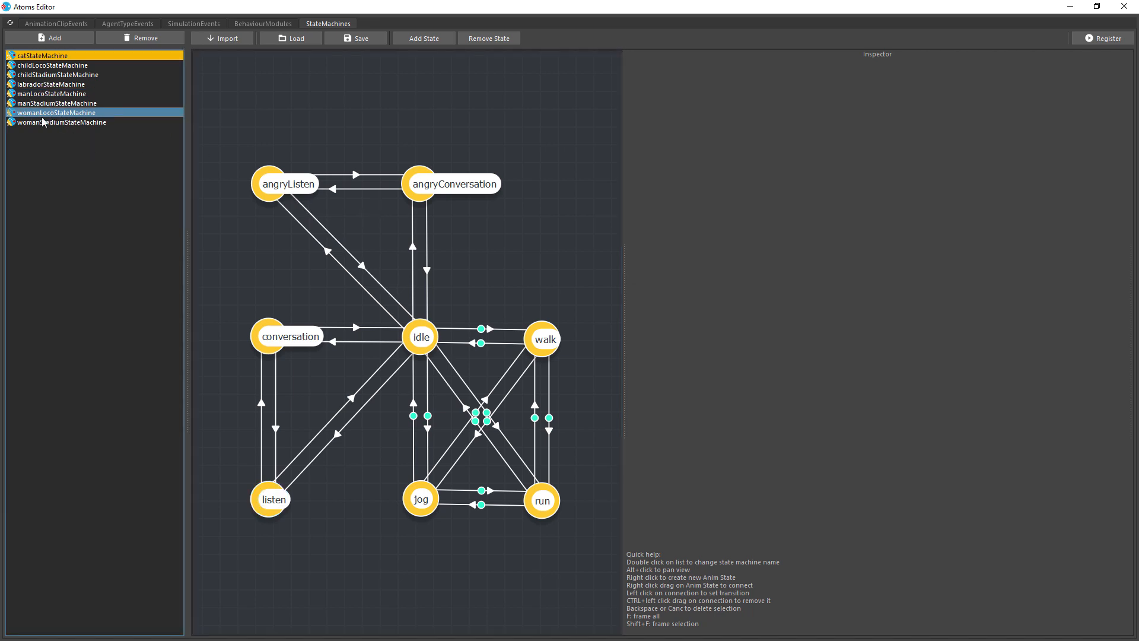
click(433, 342)
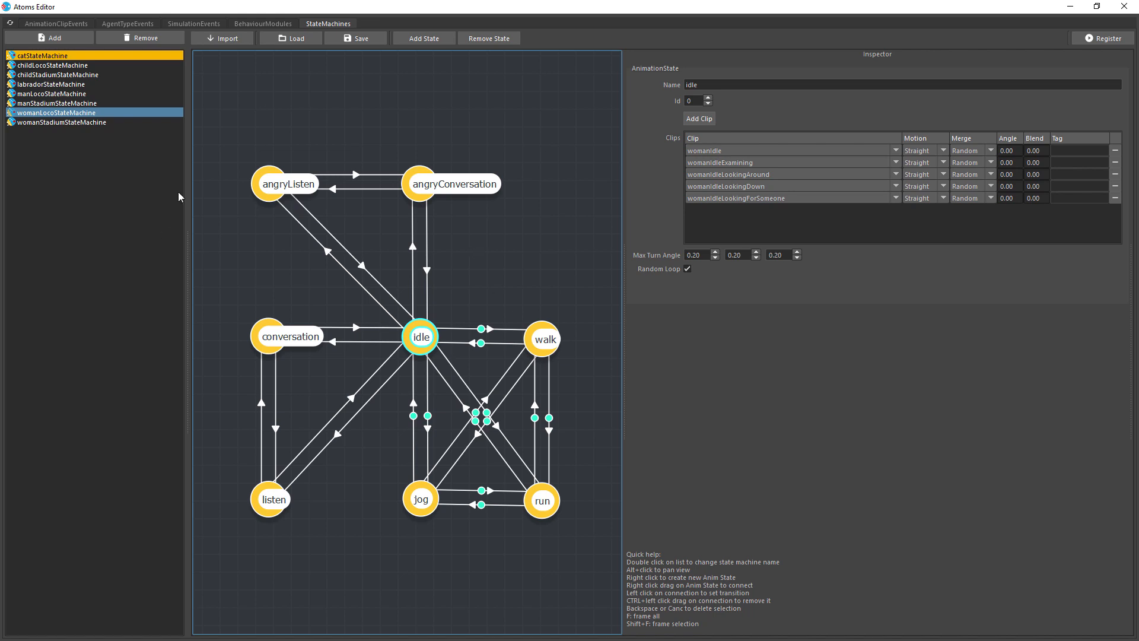
click(66, 84)
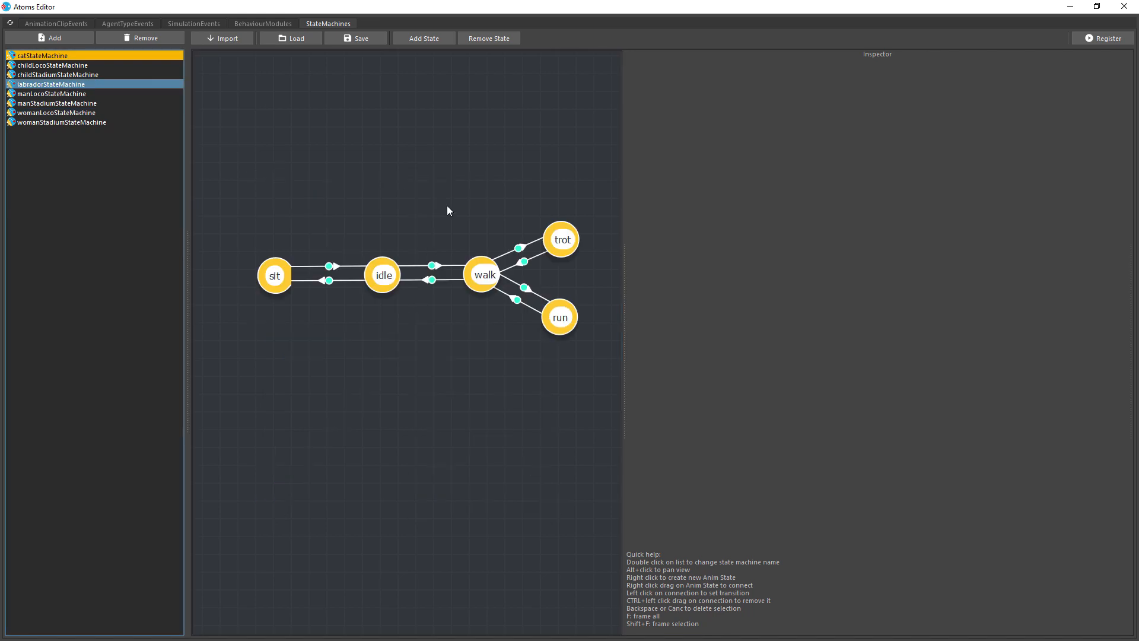
key(f)
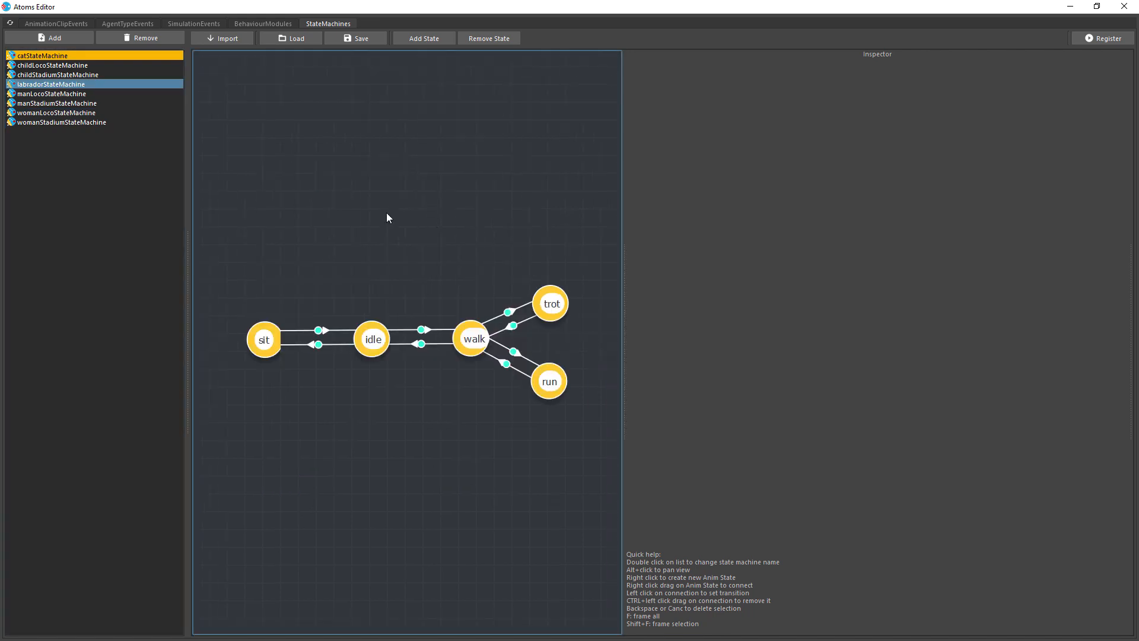
click(83, 57)
key(f)
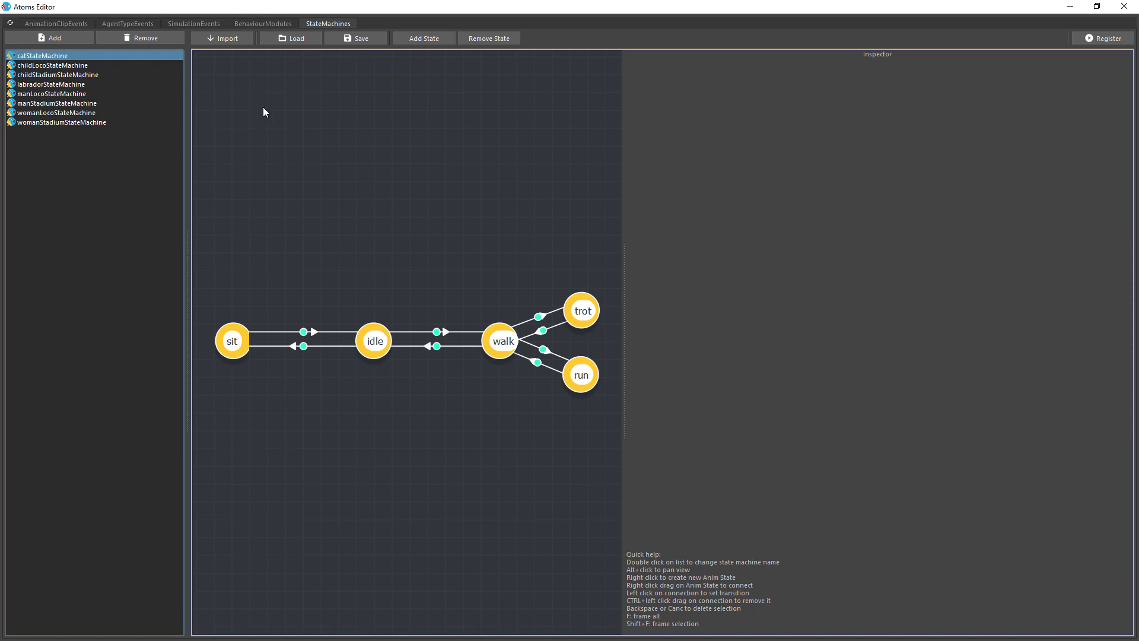
- Check which state machine is assigned to the boy, girl, man and woman agent types
click(131, 24)
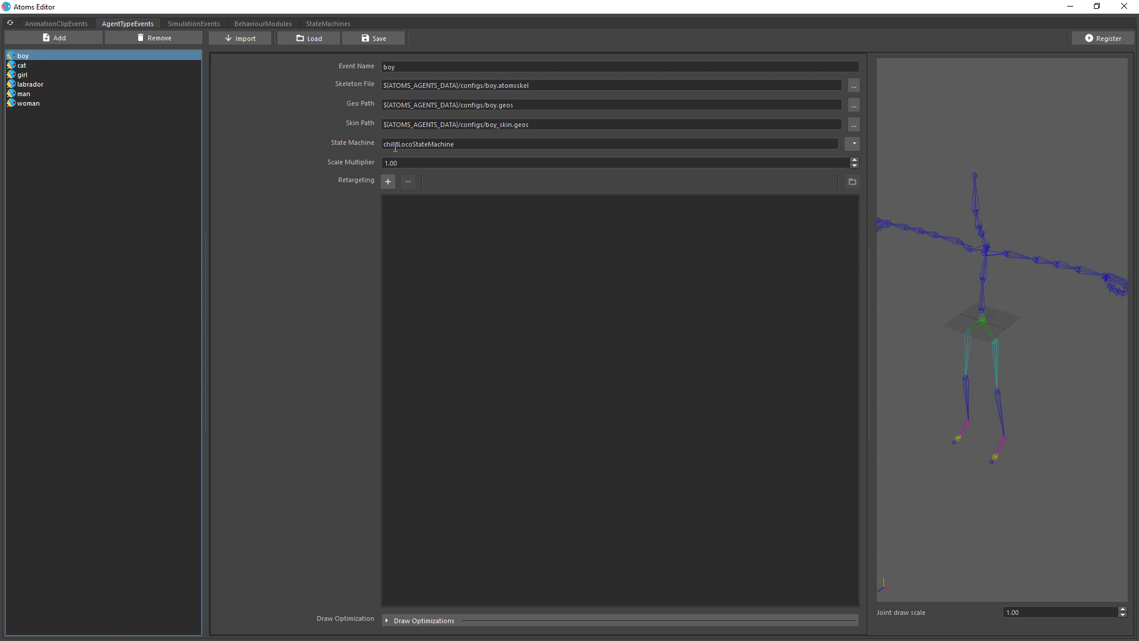
click(29, 75)
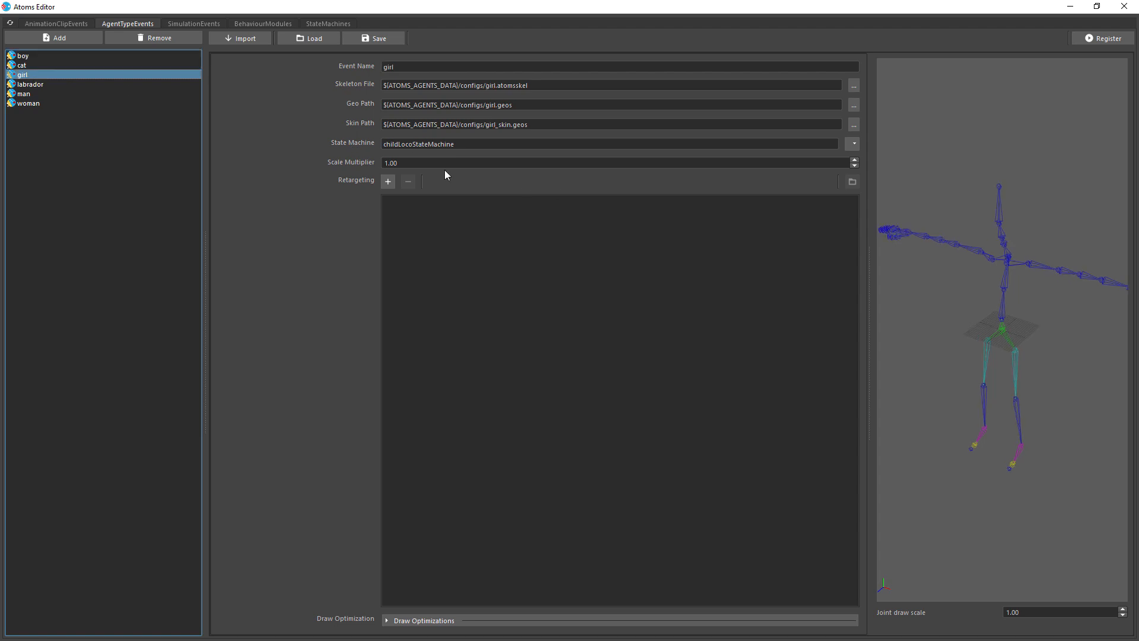
click(38, 95)
click(38, 103)
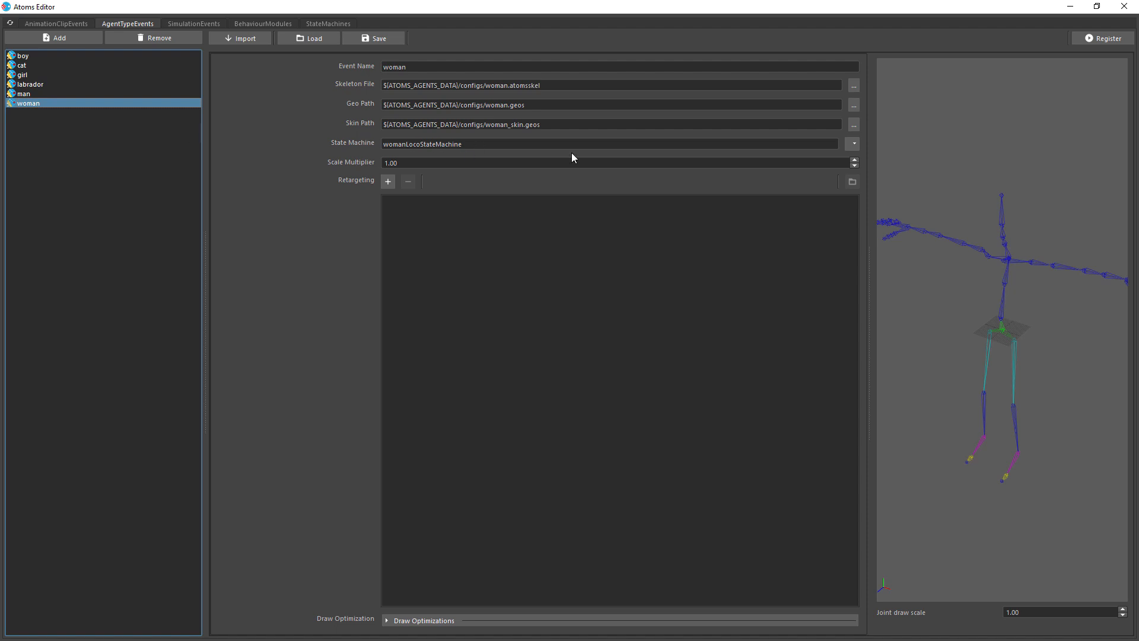
- Look through the state machines that can be assigned to the woman and man agent types, keeping the current assignments
click(855, 146)
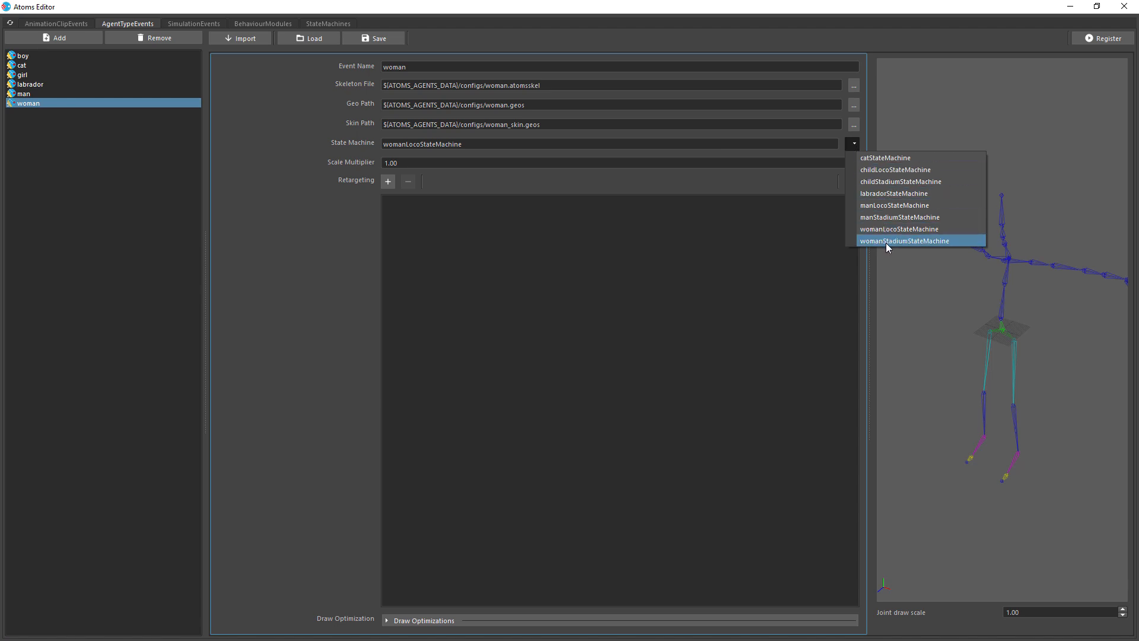
click(50, 96)
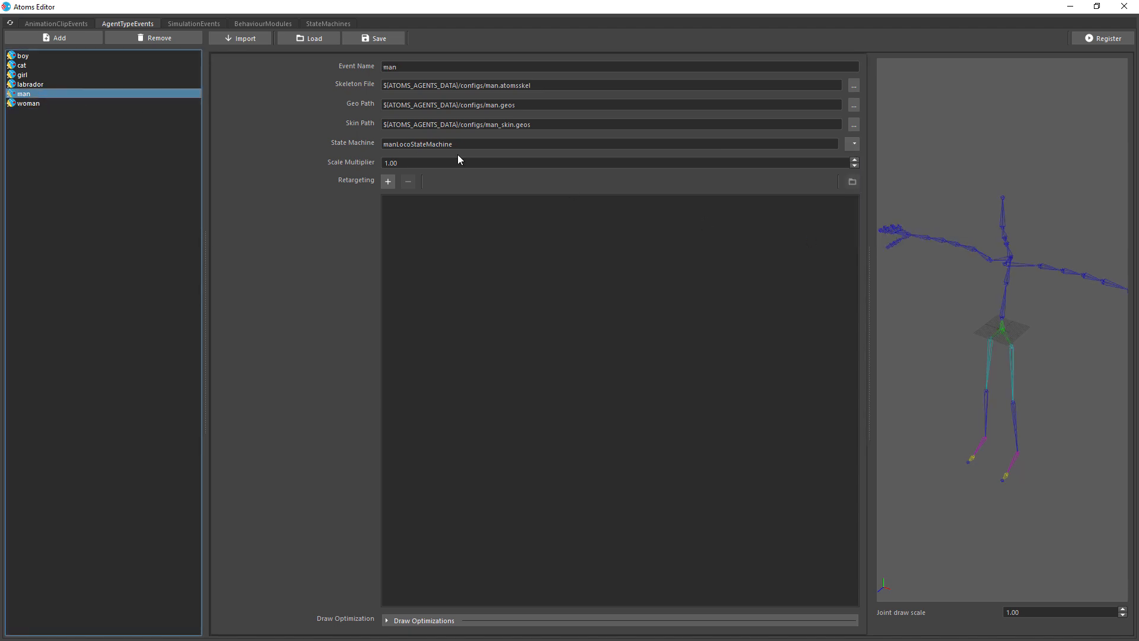
click(854, 143)
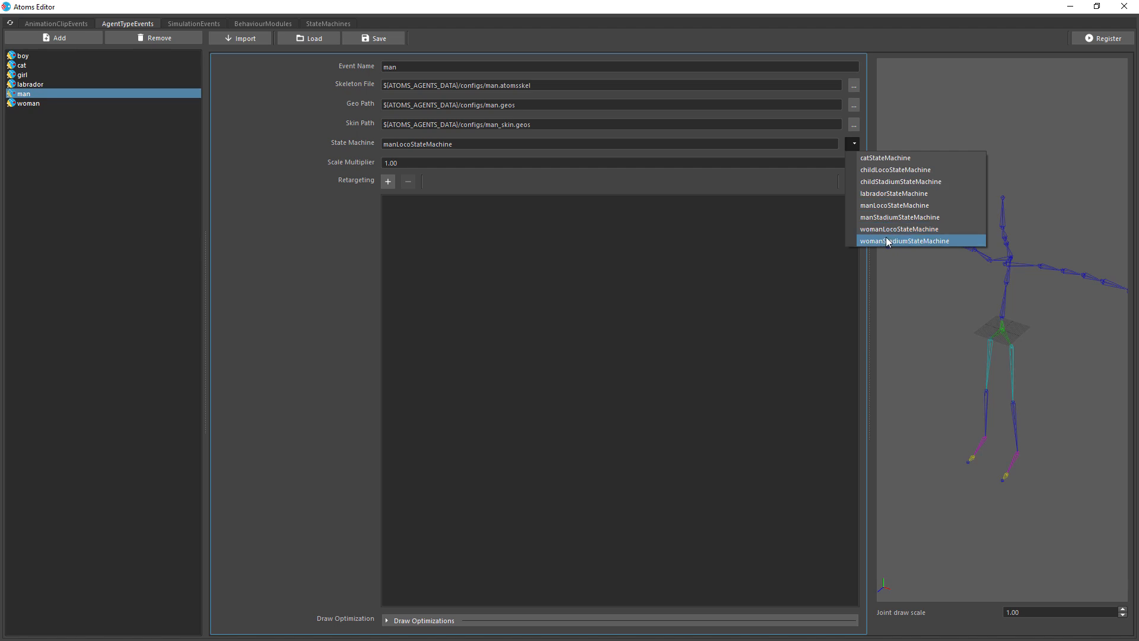
click(312, 248)
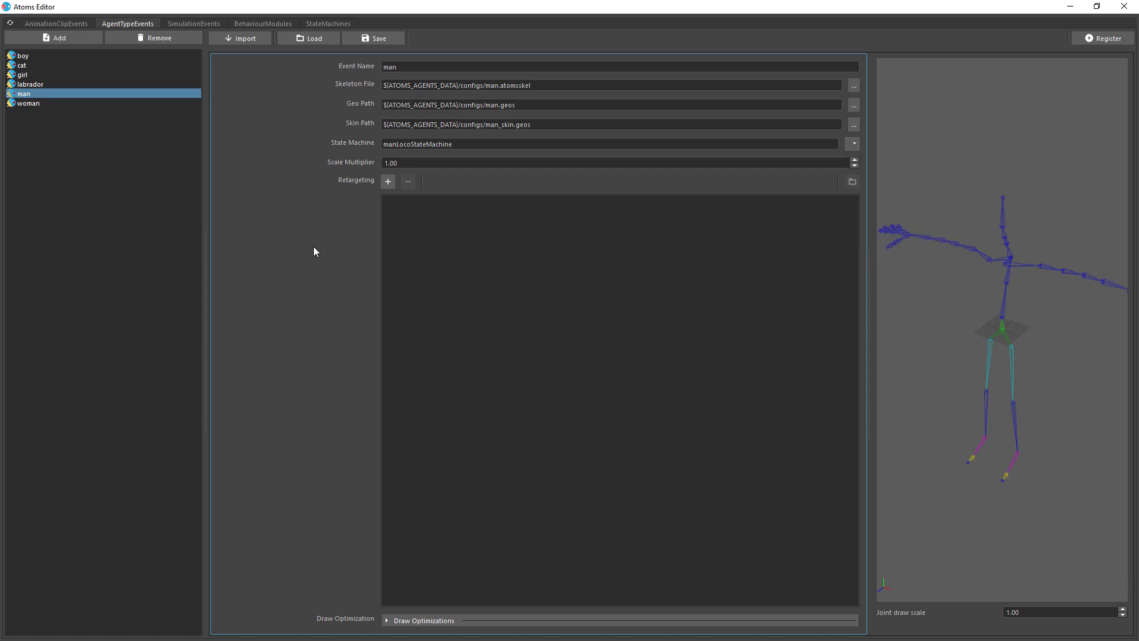
- Show the whole manStadiumStateMachine graph and inspect its central sit and stand states
click(324, 23)
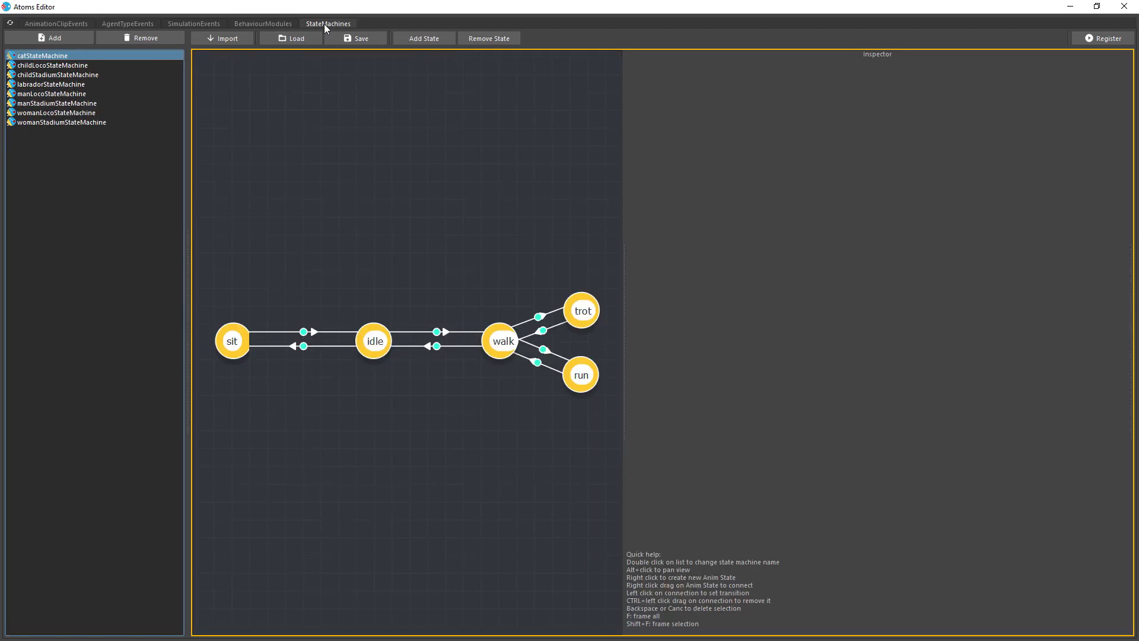
click(66, 104)
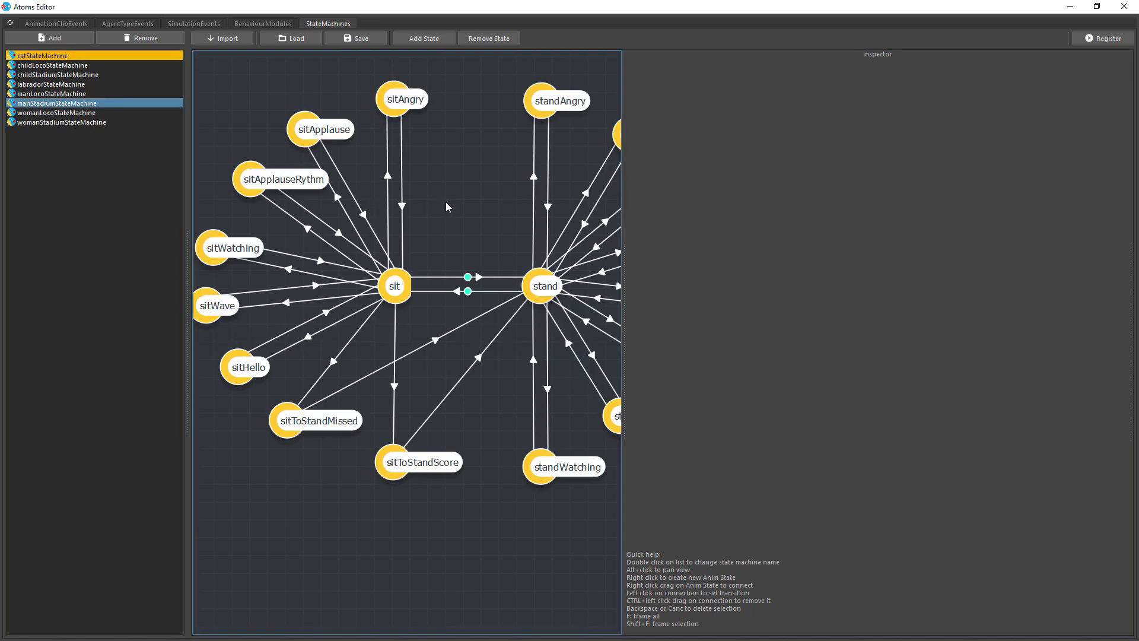
key(f)
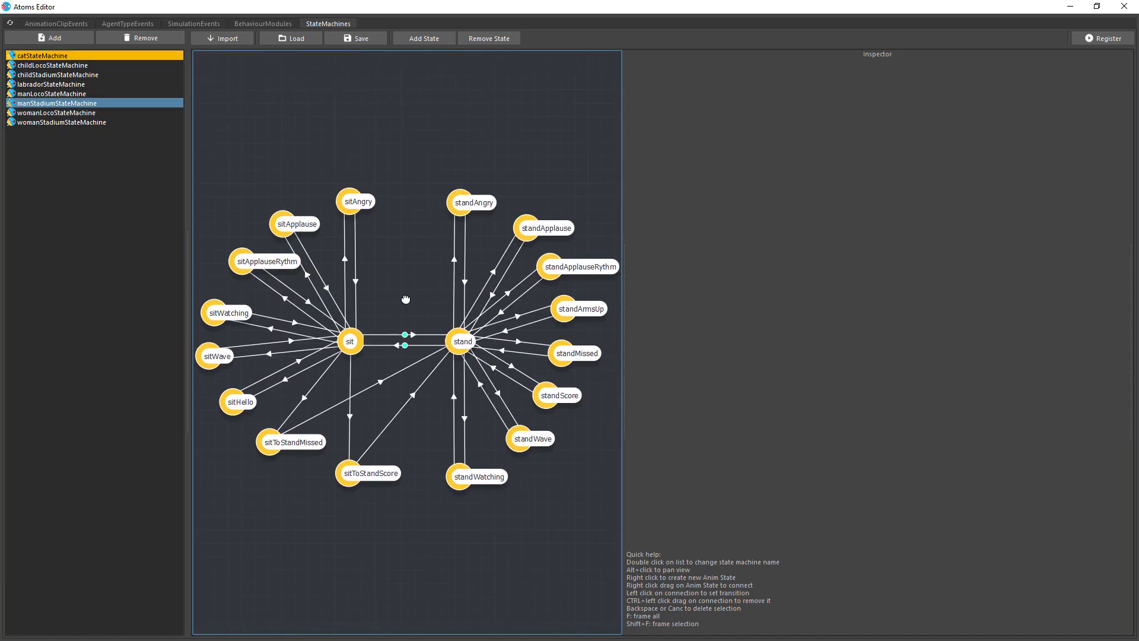
right_click(408, 297)
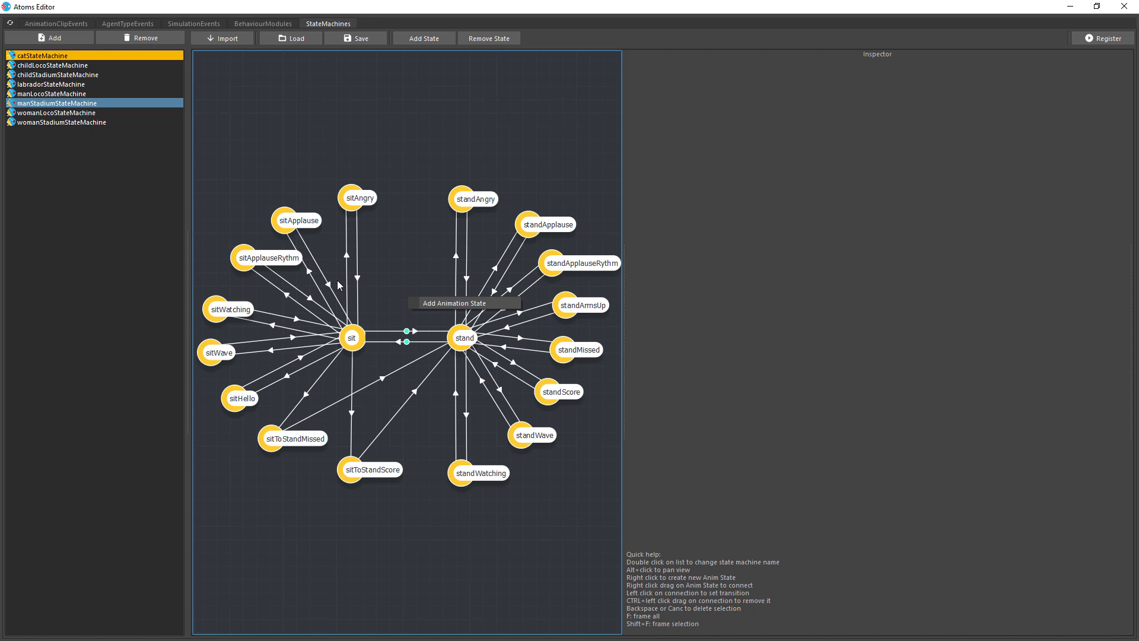
click(362, 343)
click(467, 344)
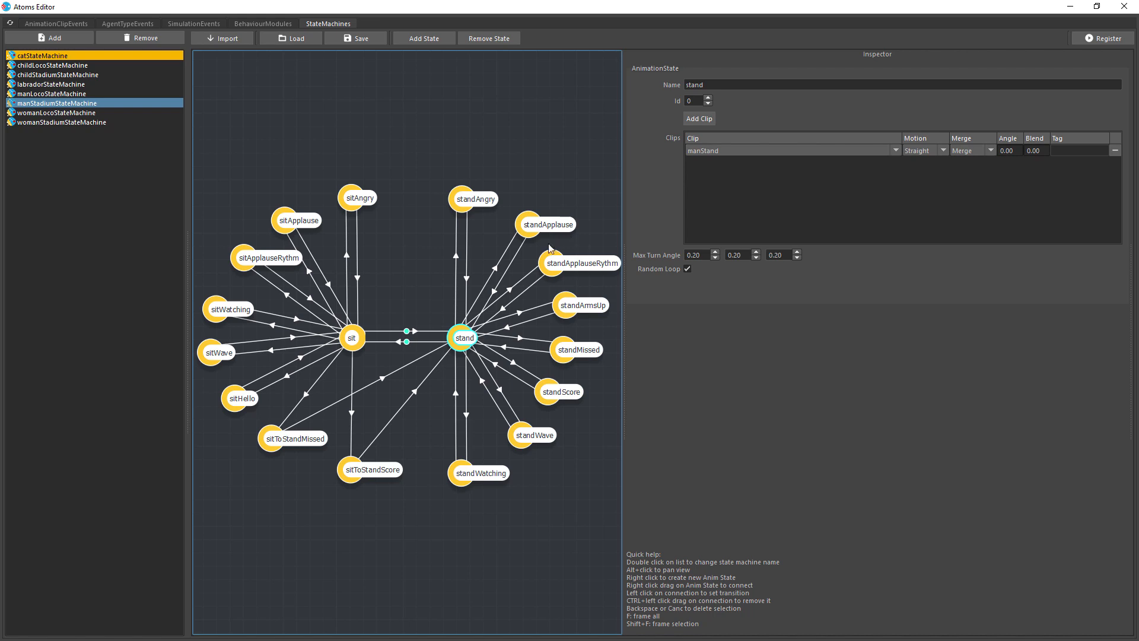
- Examine the clips of the standing states in manStadiumStateMachine, from standApplauseRythm and standAngry to standWave and standWatching
click(552, 261)
click(529, 225)
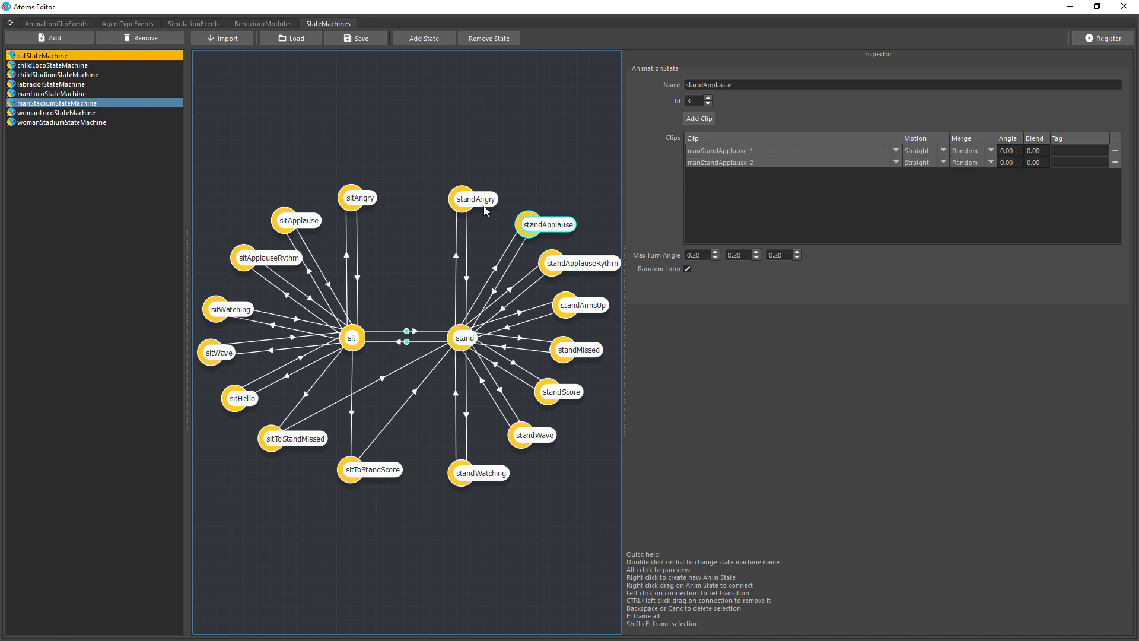
click(483, 204)
click(580, 349)
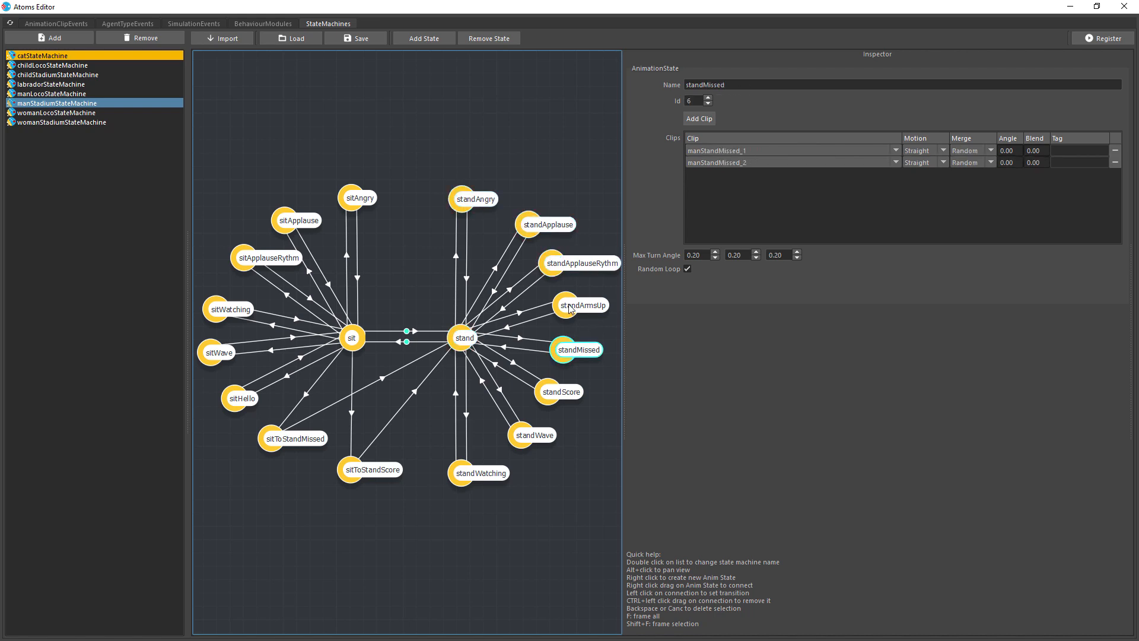
click(573, 308)
click(553, 399)
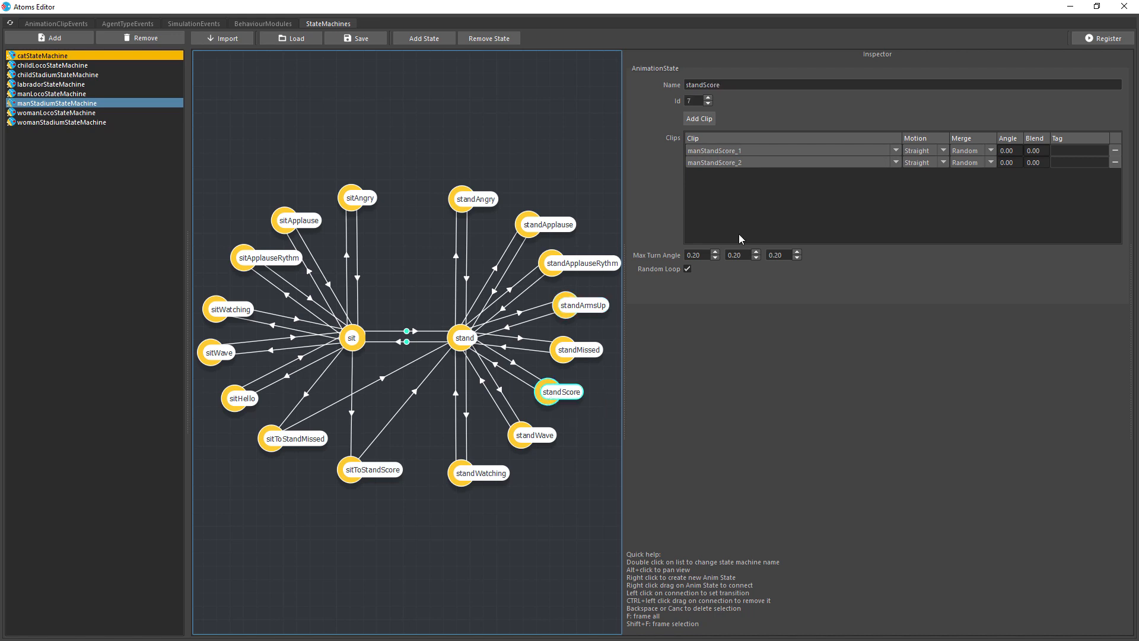
click(524, 442)
click(473, 479)
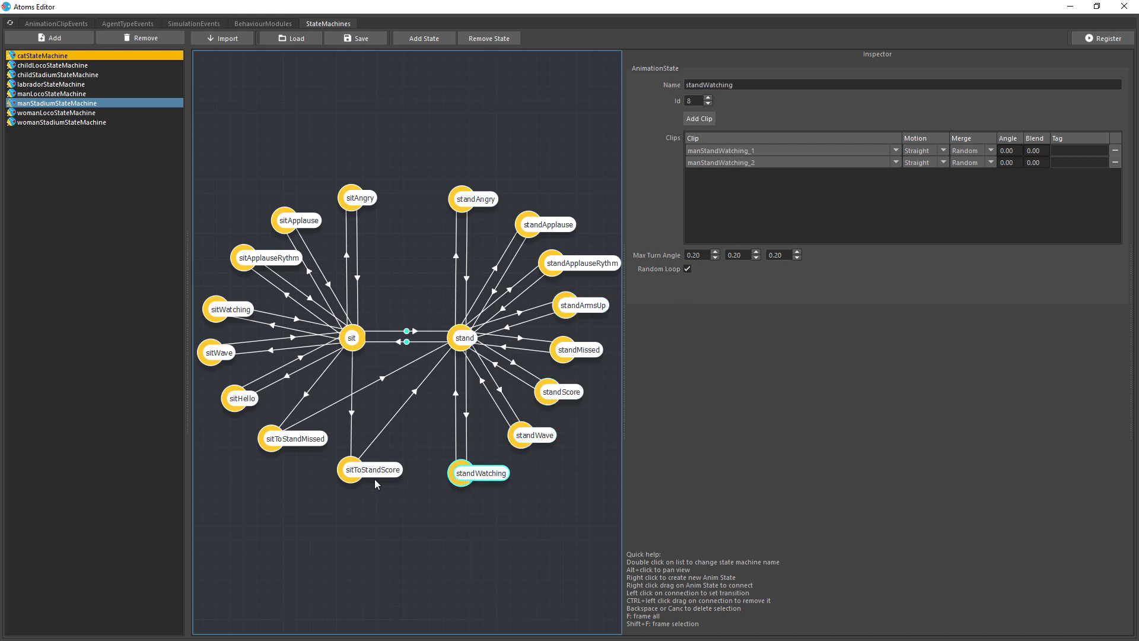
- Examine the clips of sitToStandMissed and the seated states of manStadiumStateMachine, including sitHello, sitWave, sitWatching, sitApplause and sitAngry
click(264, 444)
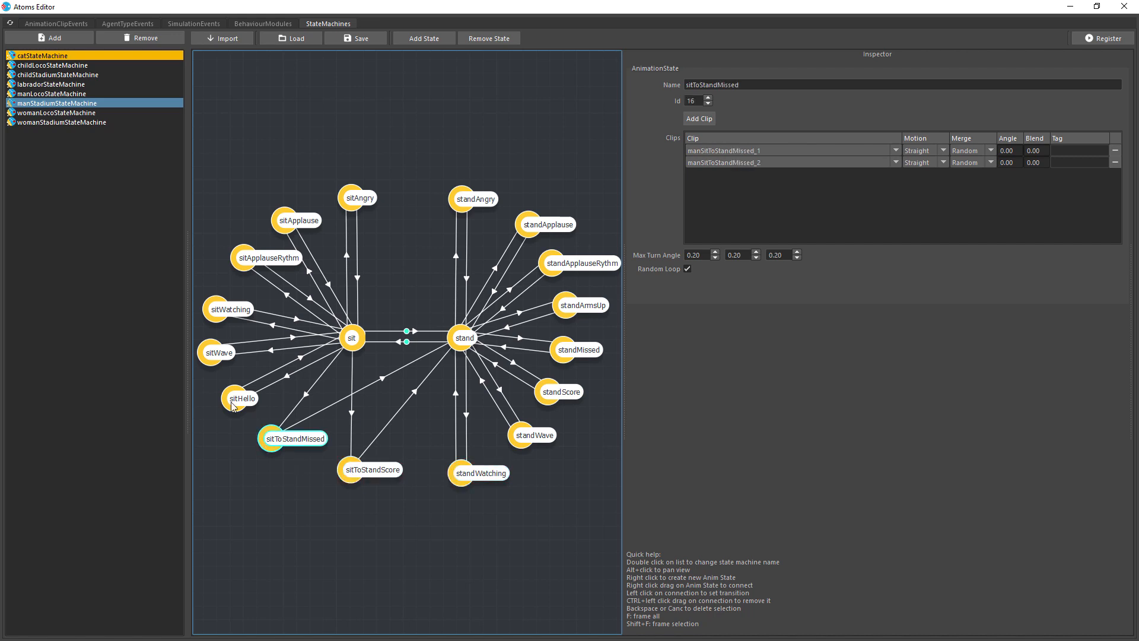
click(234, 405)
click(209, 357)
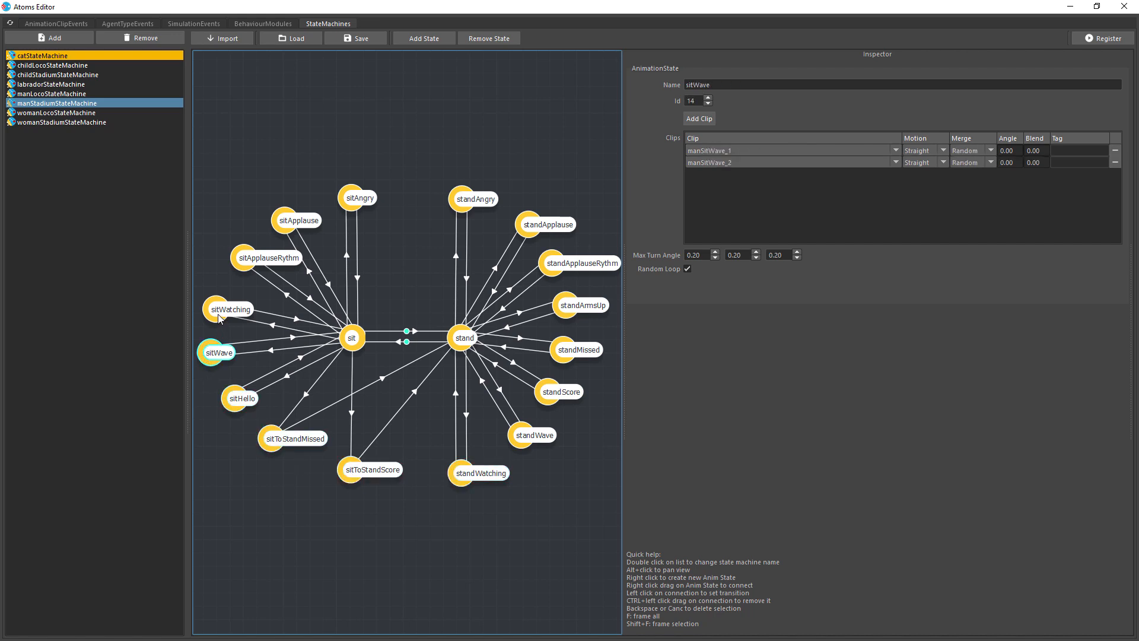
click(222, 319)
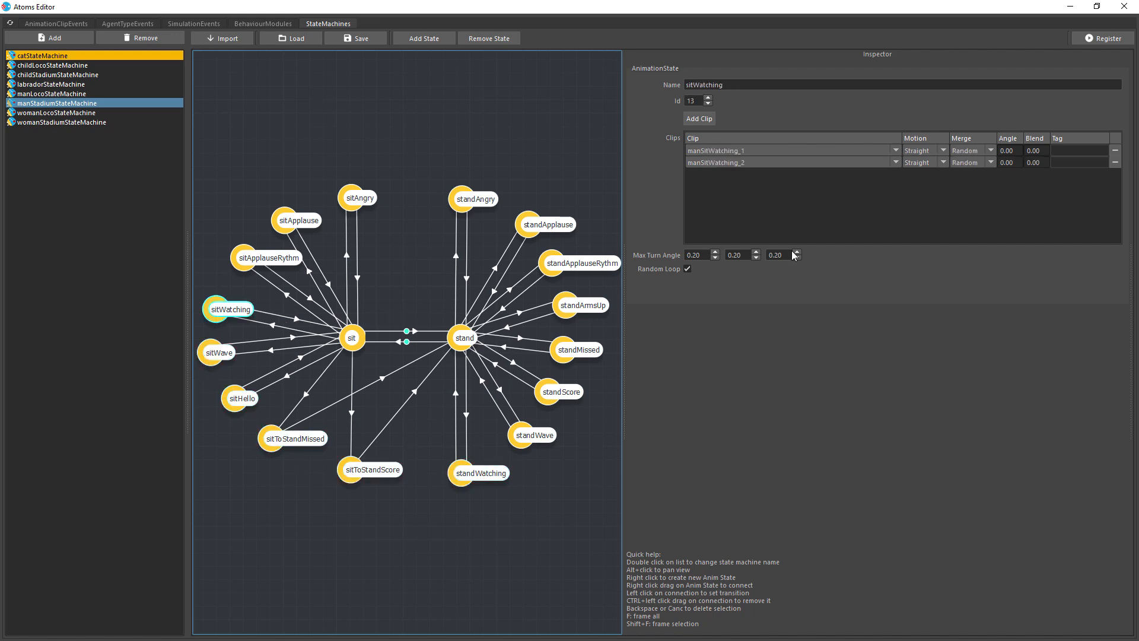
click(251, 262)
click(285, 223)
click(350, 197)
- Return to the animation clip events and restore the Atoms Editor to a floating window, moved slightly left over the Maya viewport
click(69, 25)
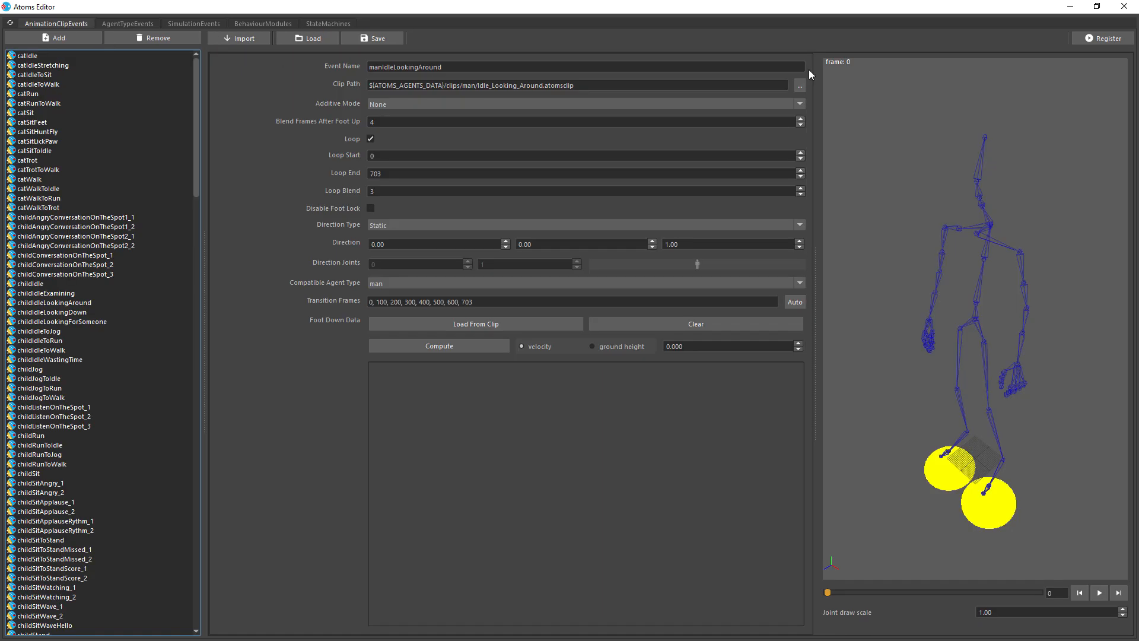
click(1096, 7)
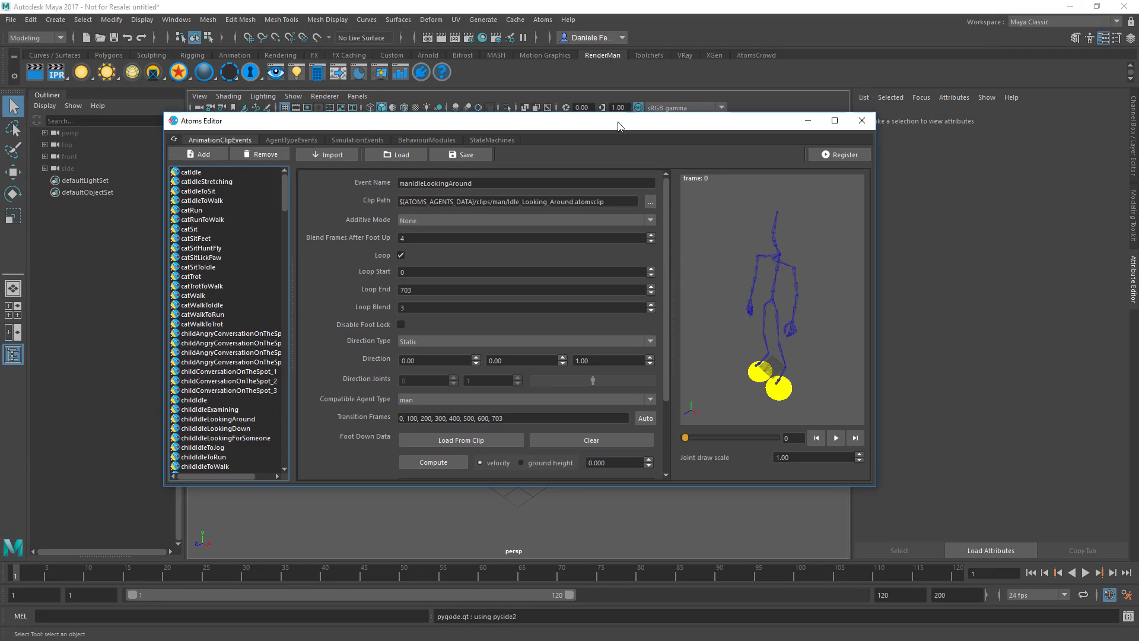
drag(625, 127, 565, 135)
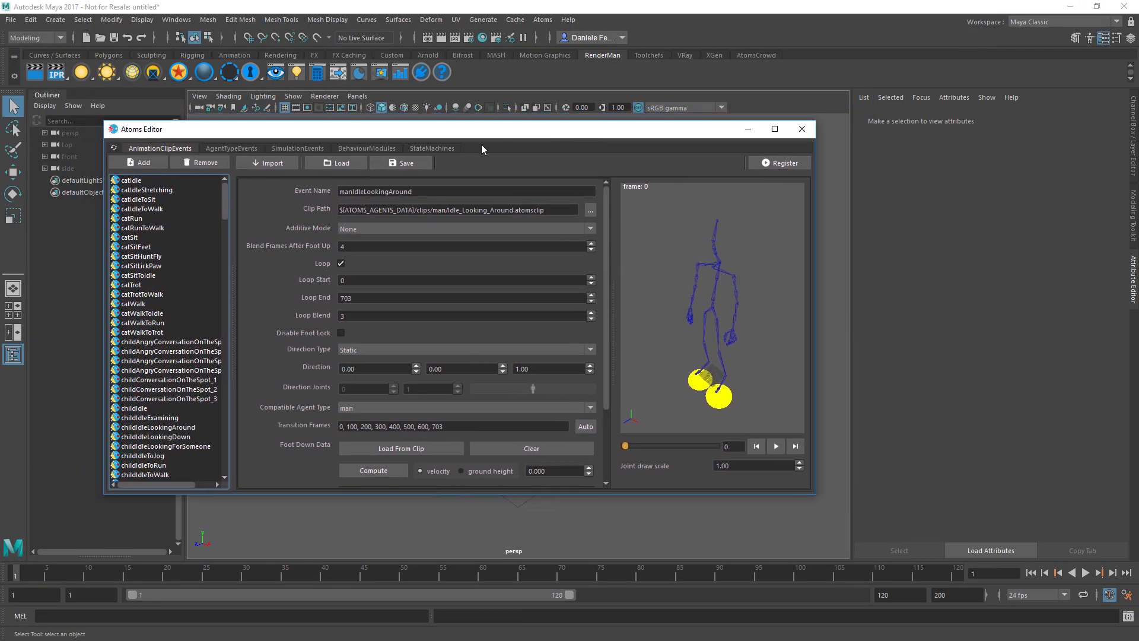
- Display childLocoStateMachine among the state machines and frame its whole graph
click(450, 148)
key(Up)
key(Up)
key(Up)
key(Up)
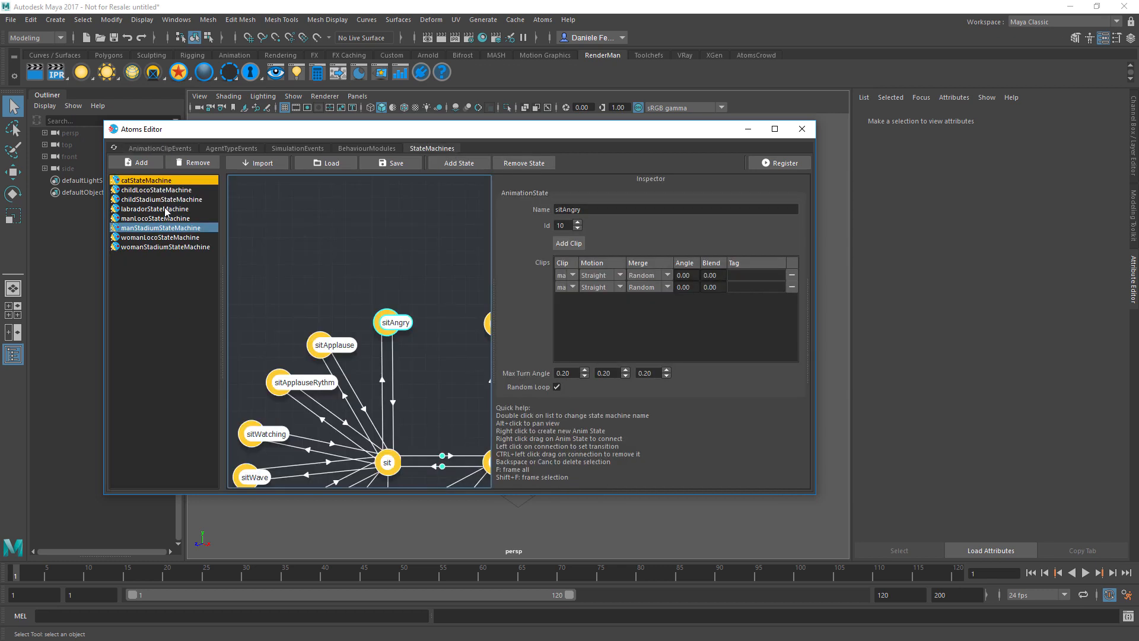
click(388, 250)
key(f)
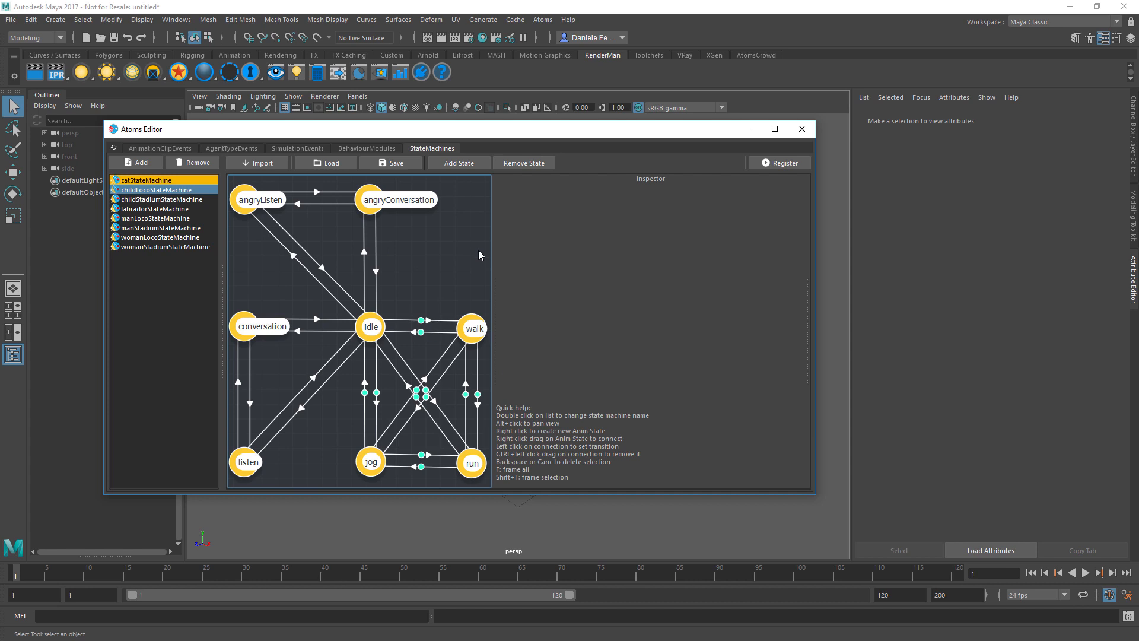
- Close the Atoms Editor and set up the Renderman variations of the Atoms Agents
click(802, 130)
click(543, 19)
mouse_move(585, 182)
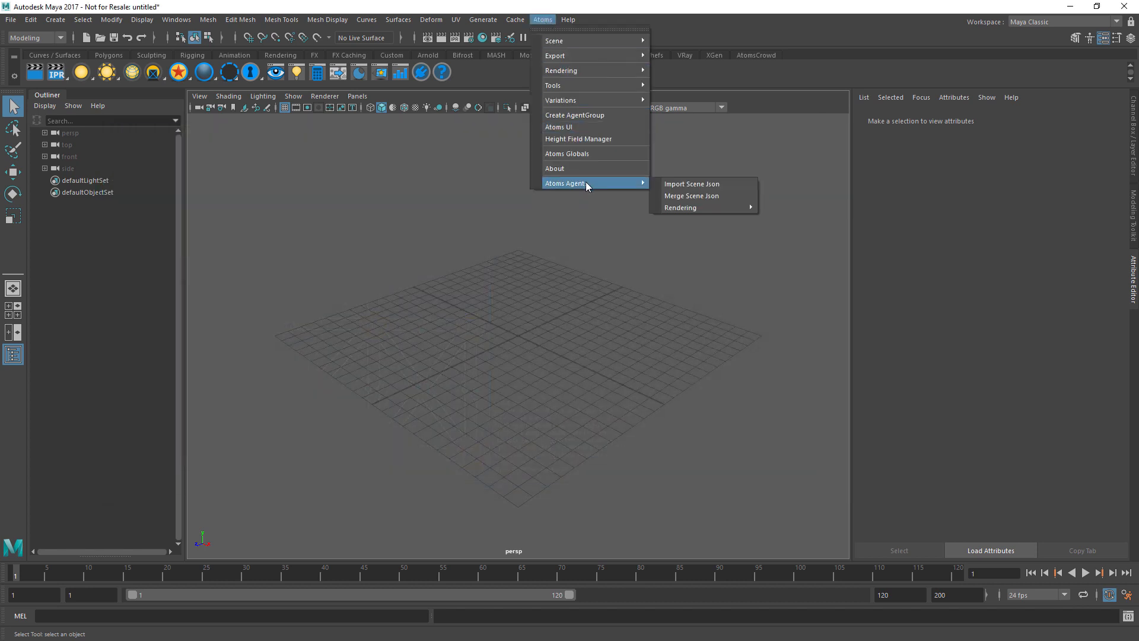
mouse_move(697, 208)
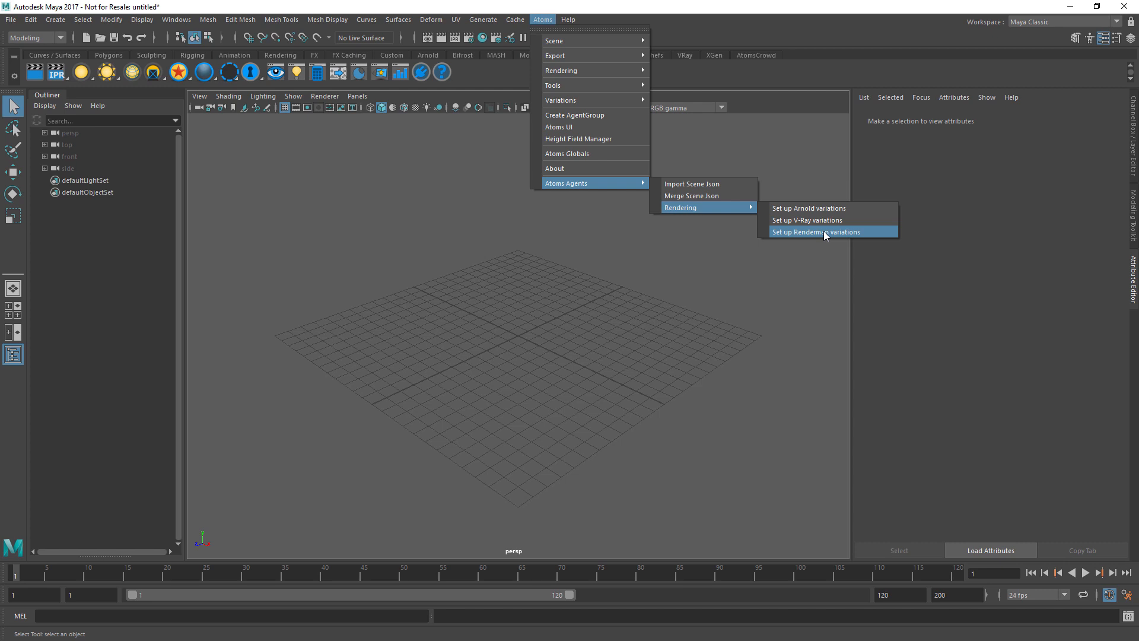
click(823, 232)
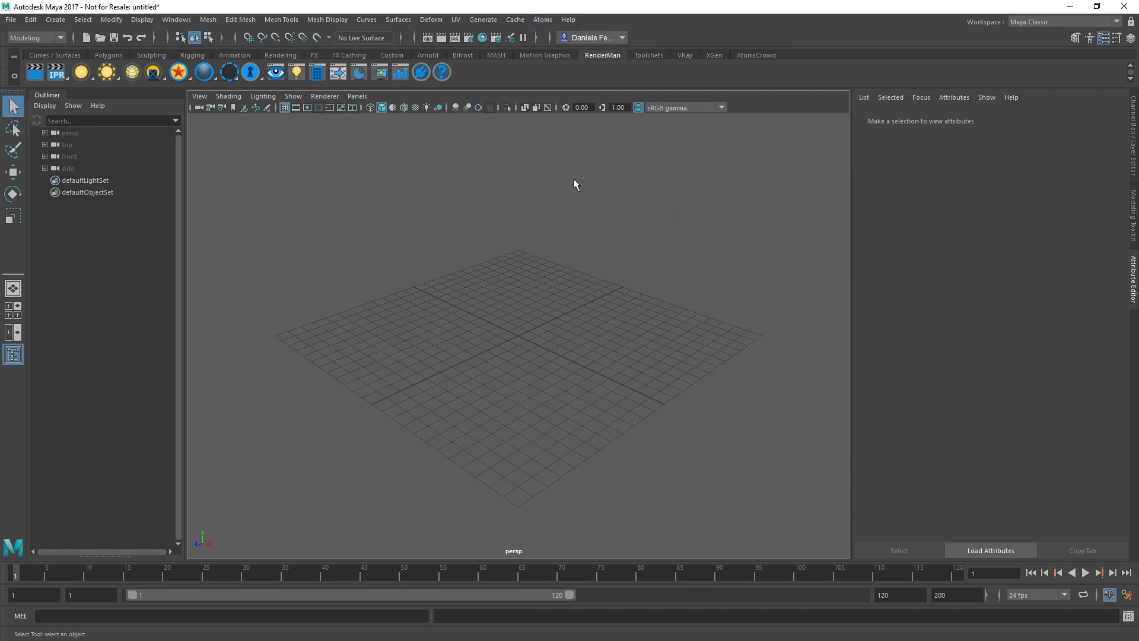
- Create an Atoms agent group, widen its attribute area and add a gridLayout behaviour module to it
click(546, 20)
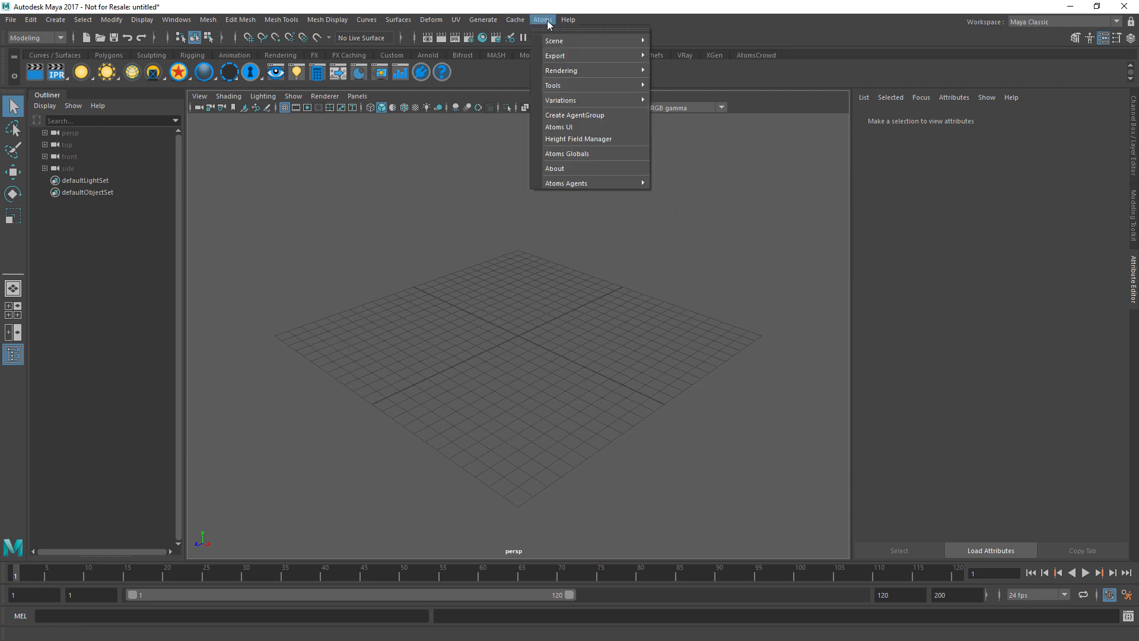
click(435, 164)
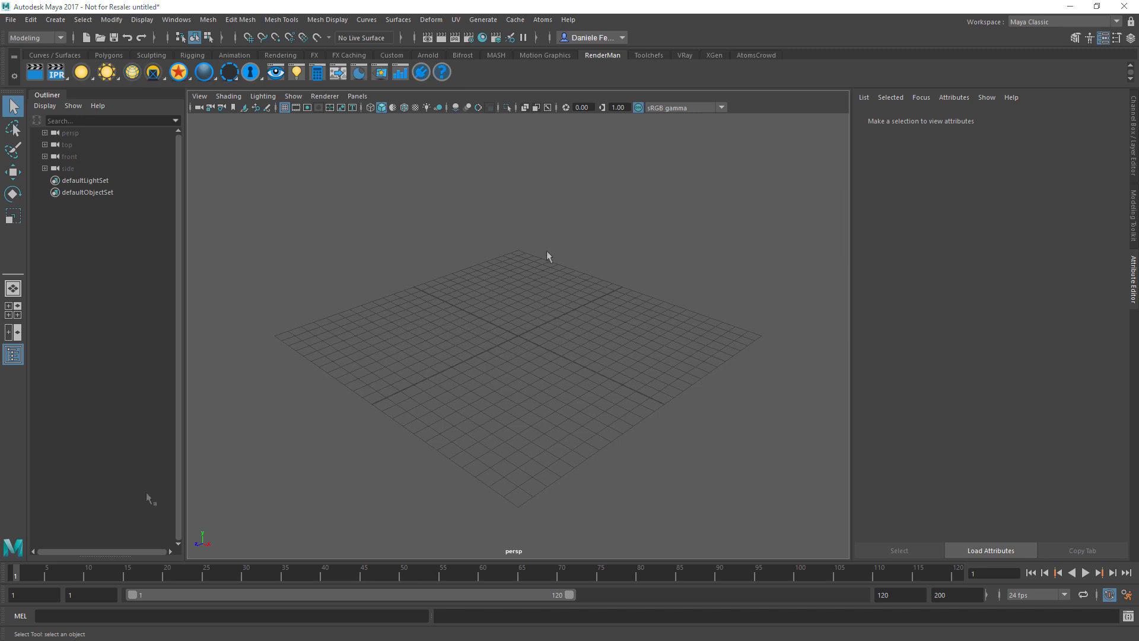
click(543, 20)
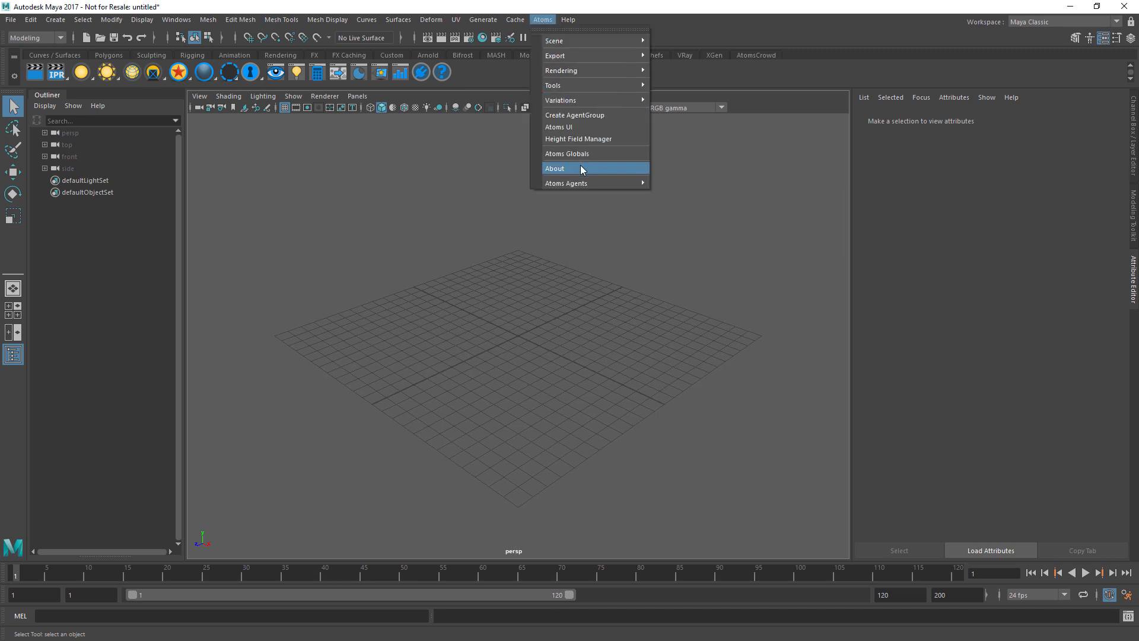
click(586, 120)
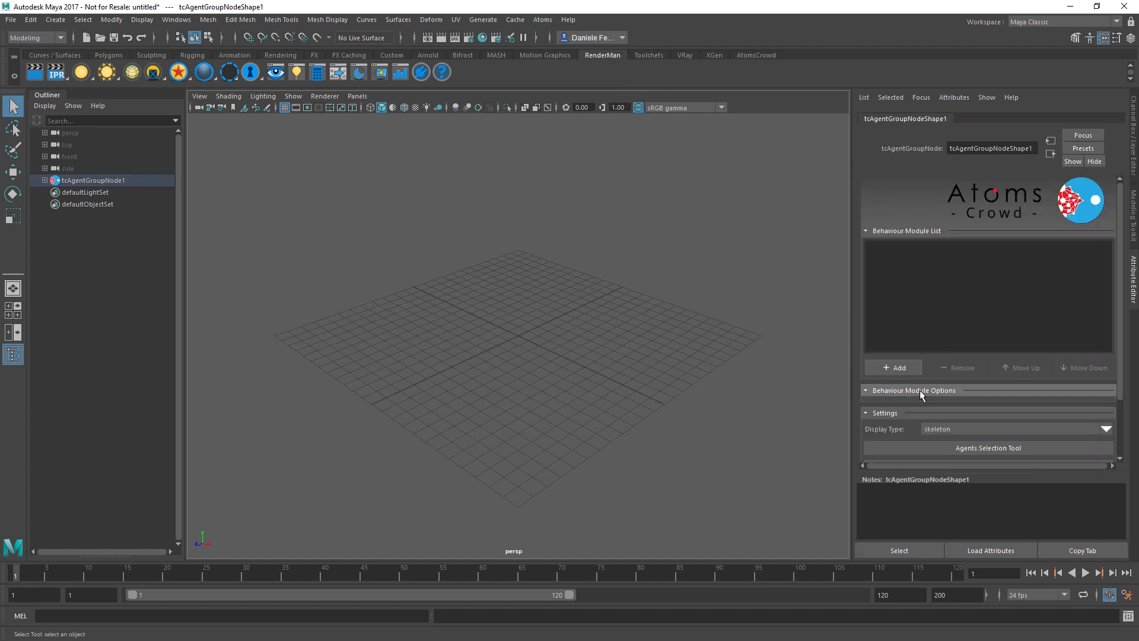
drag(851, 242, 746, 243)
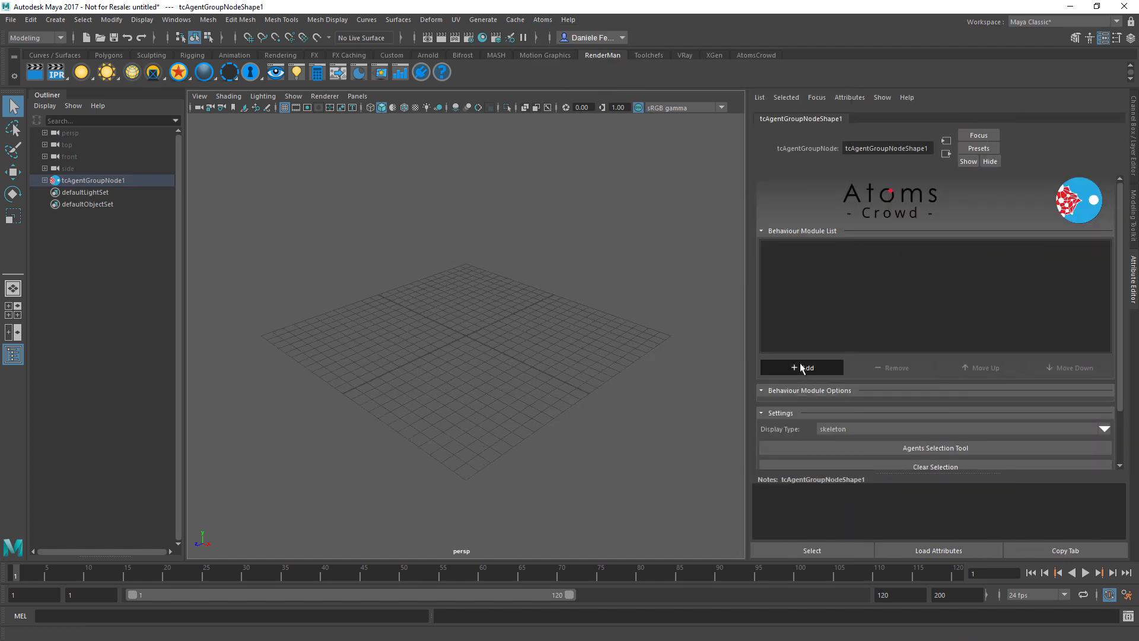
click(800, 364)
mouse_move(851, 453)
click(888, 489)
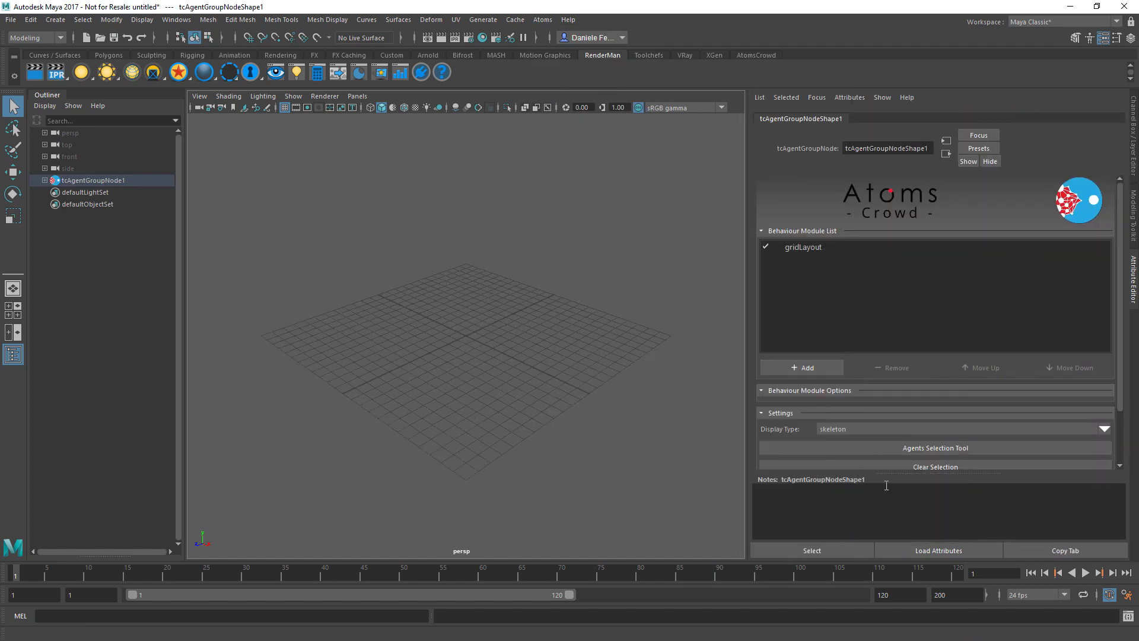
- Set the agentType of the gridLayout module to man
click(806, 248)
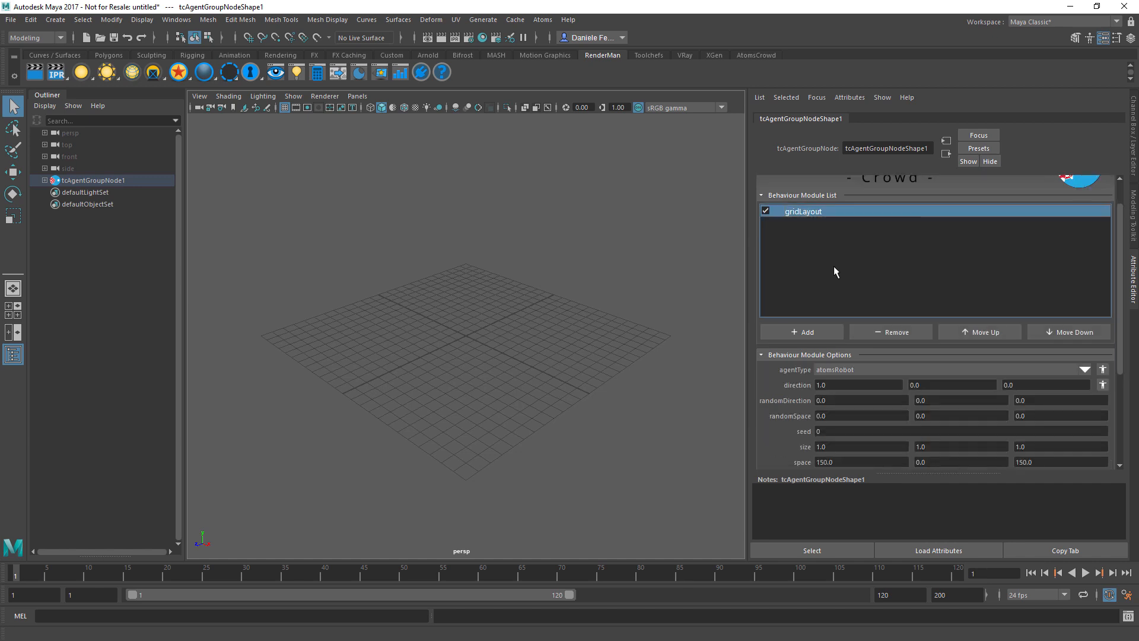
click(1084, 370)
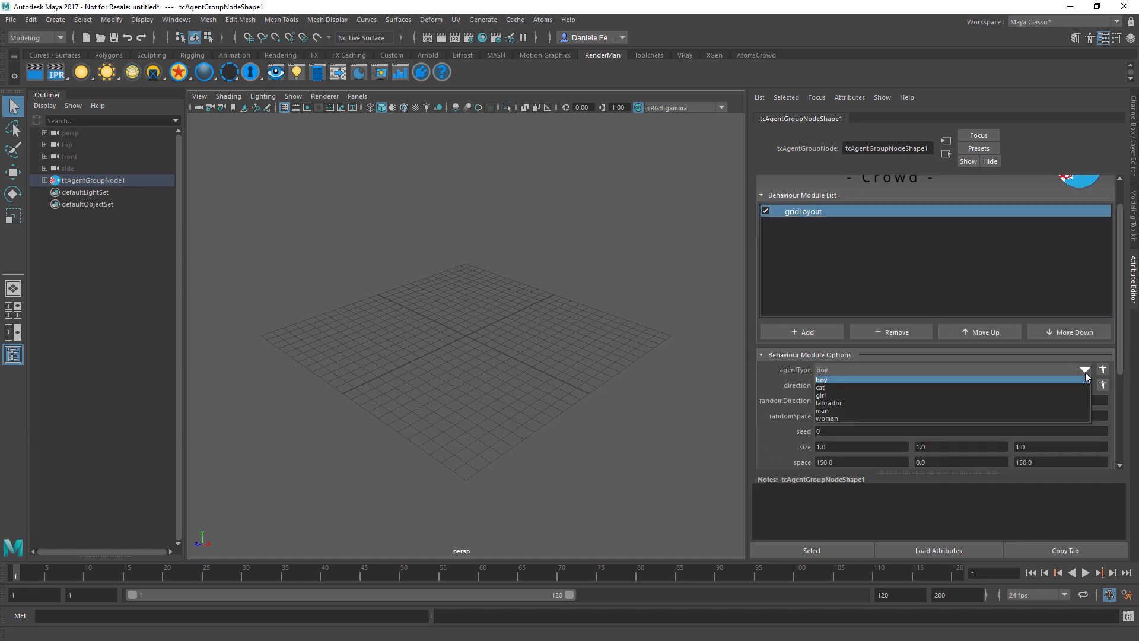
click(882, 411)
scroll(798, 378, down, 2)
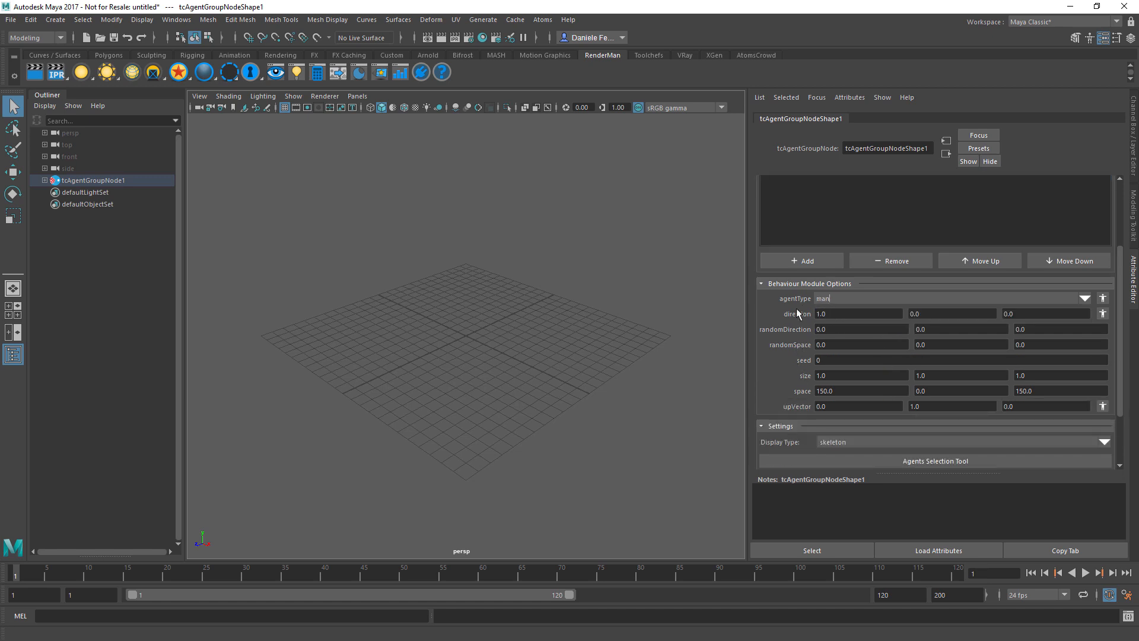
- Set the first and third size values of the gridLayout module to 5 and frame the resulting crowd
scroll(552, 317, down, 3)
scroll(551, 317, down, 1)
scroll(579, 318, down, 4)
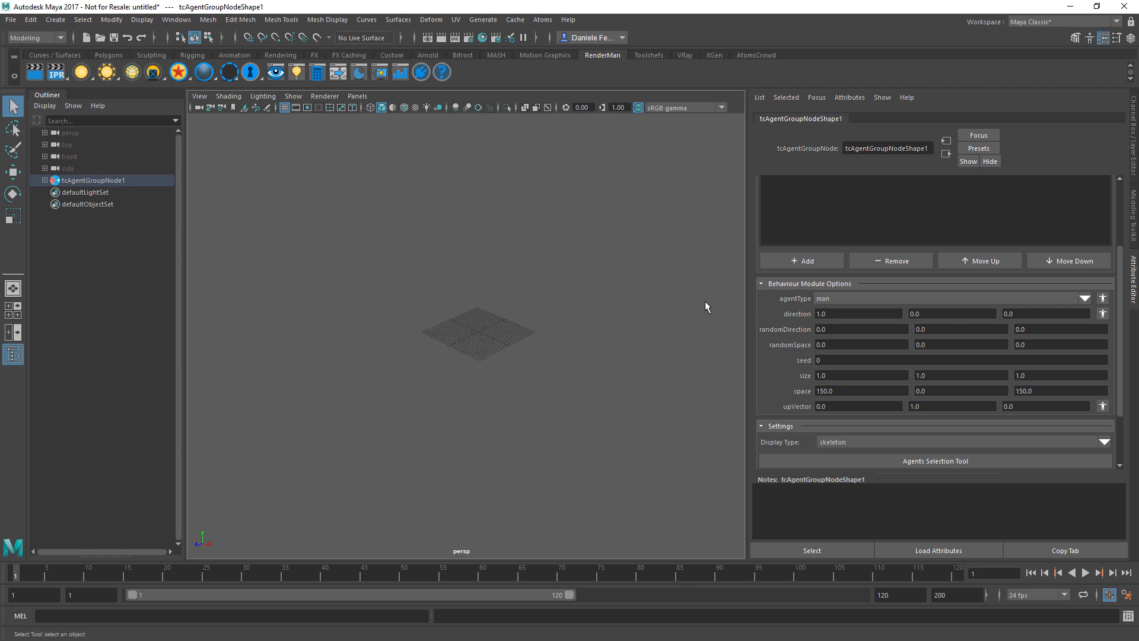
click(835, 376)
text(5)
key(Tab)
key(Tab)
text(5)
key(Tab)
scroll(651, 408, down, 5)
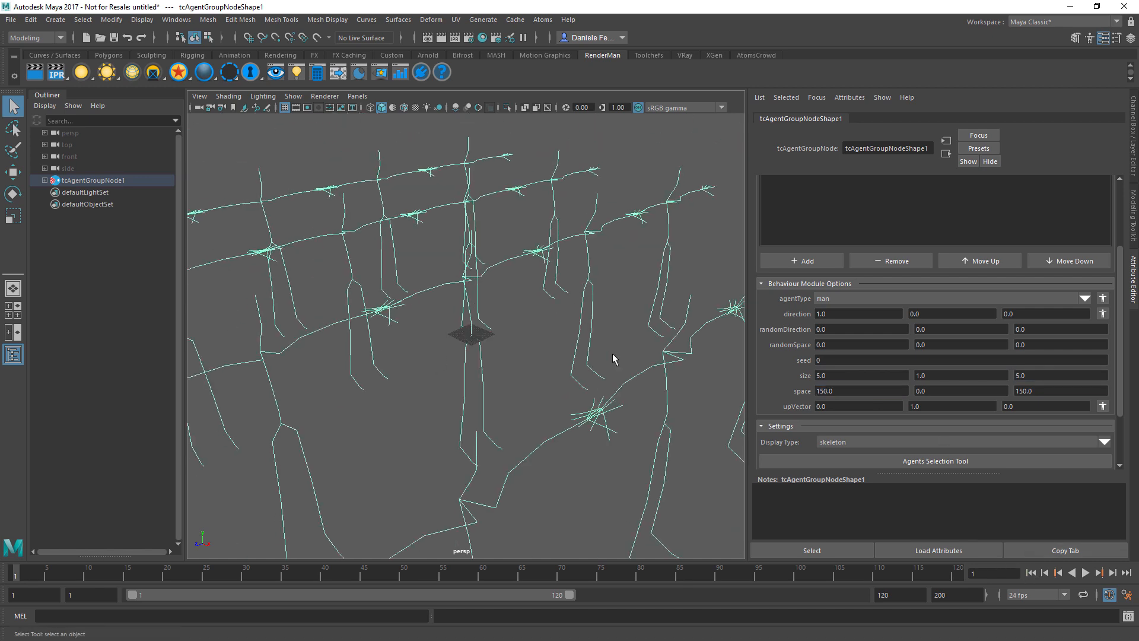
click(834, 373)
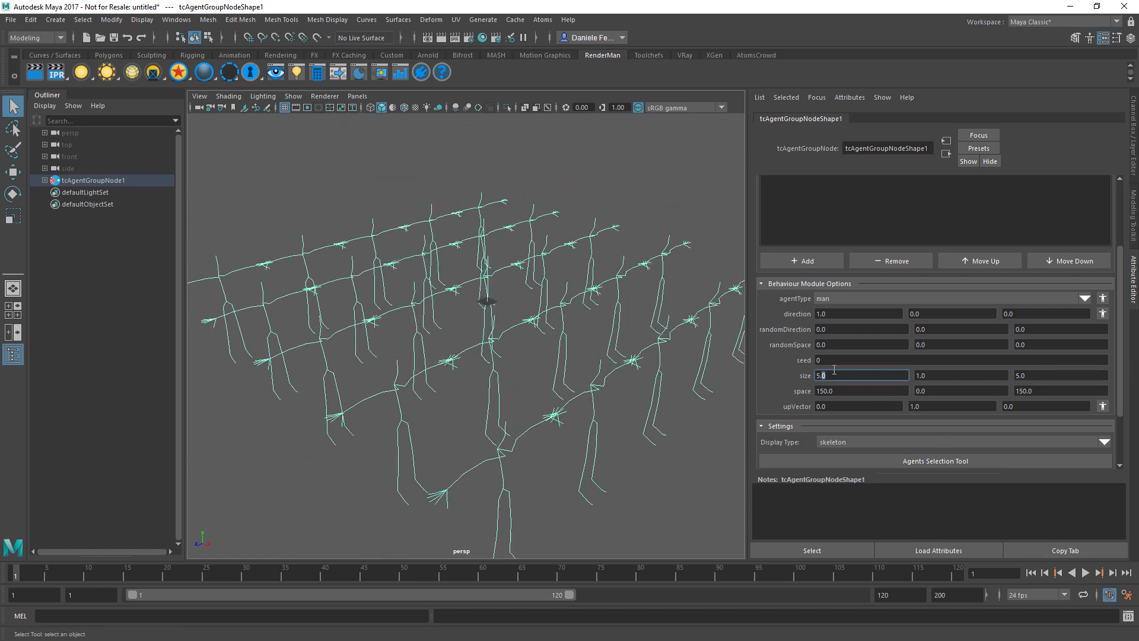
click(663, 368)
key(f)
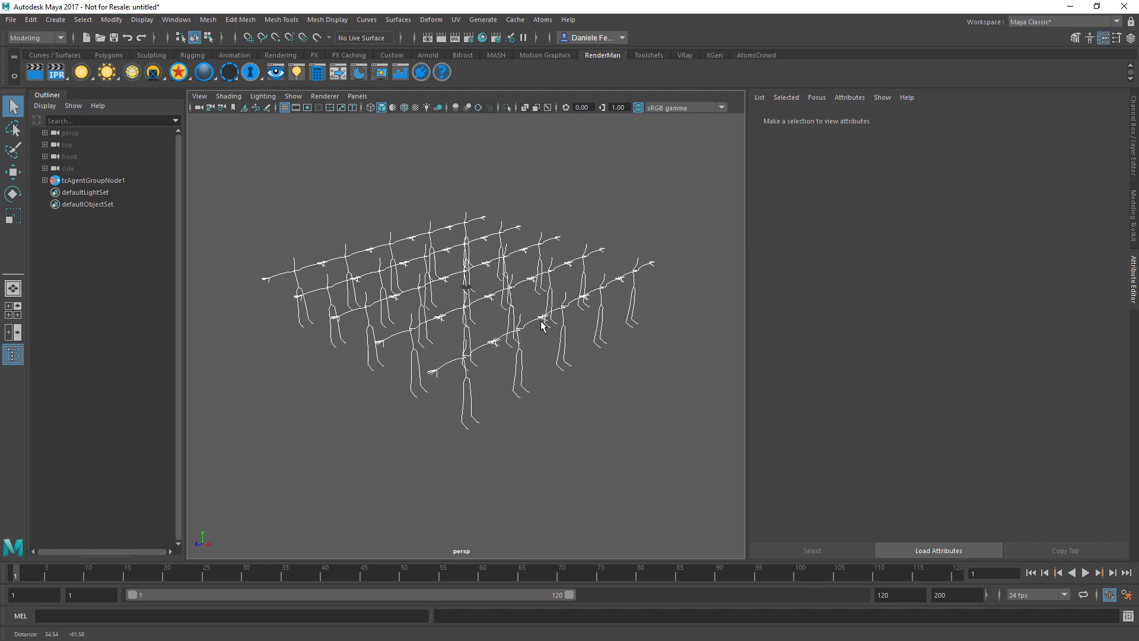
- Set the agent group's display type to skin and show the agents textured in the viewport
click(389, 240)
click(845, 442)
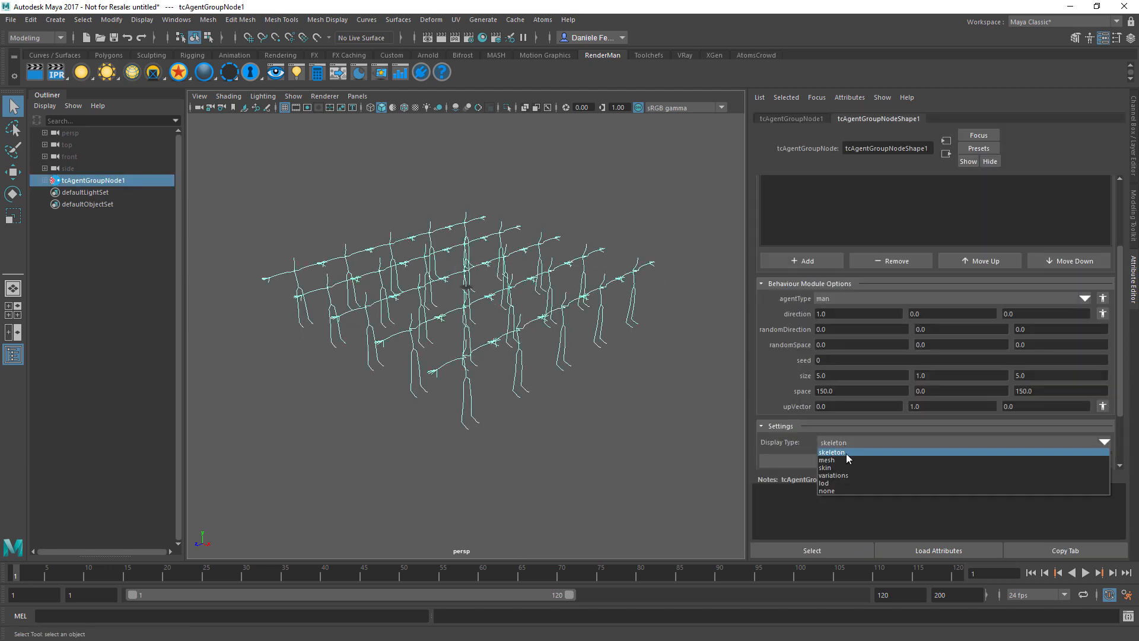
click(846, 469)
click(618, 396)
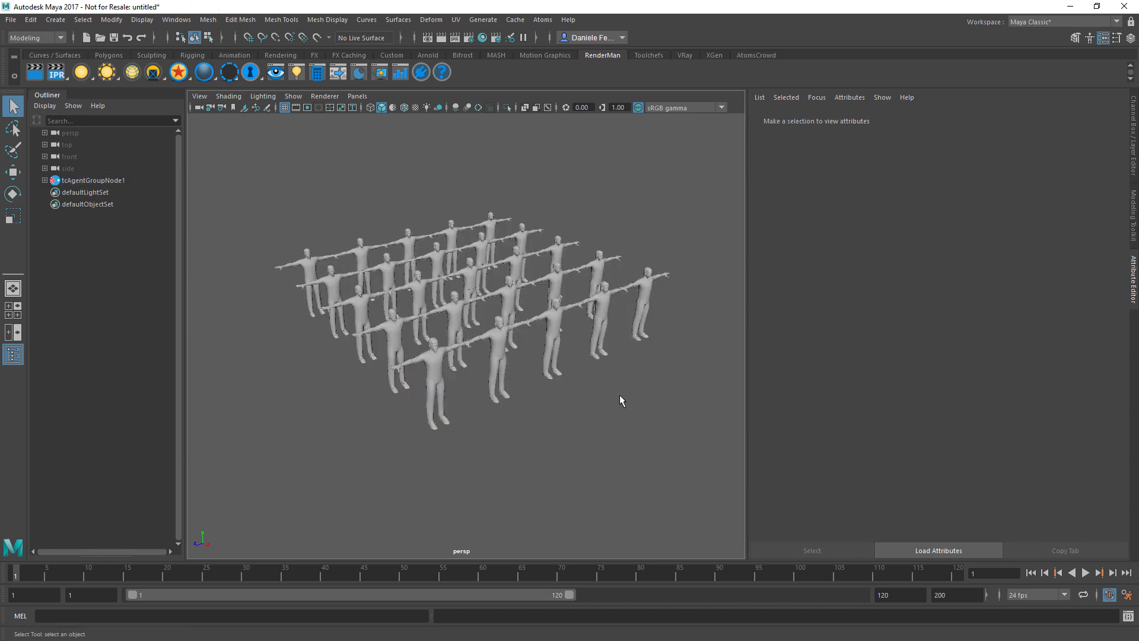
key(6)
alt+right_drag(552, 342, 700, 309)
alt+middle_drag(587, 314, 593, 255)
alt+right_drag(594, 255, 382, 261)
- Add a stateMachine behaviour module to the agent group and show its options
click(114, 181)
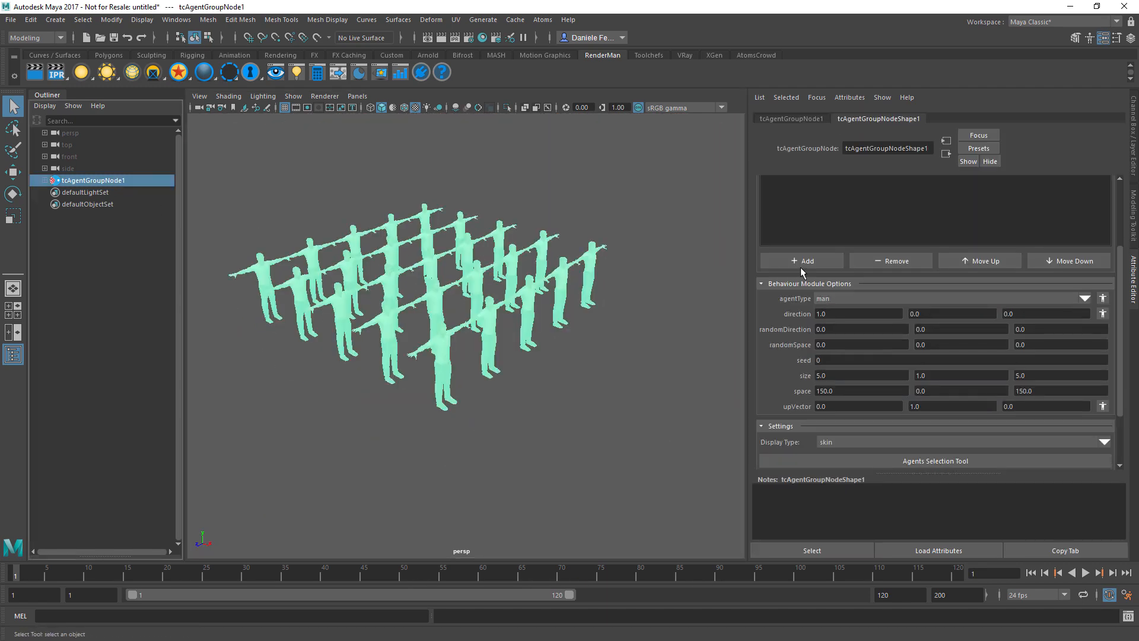
click(795, 368)
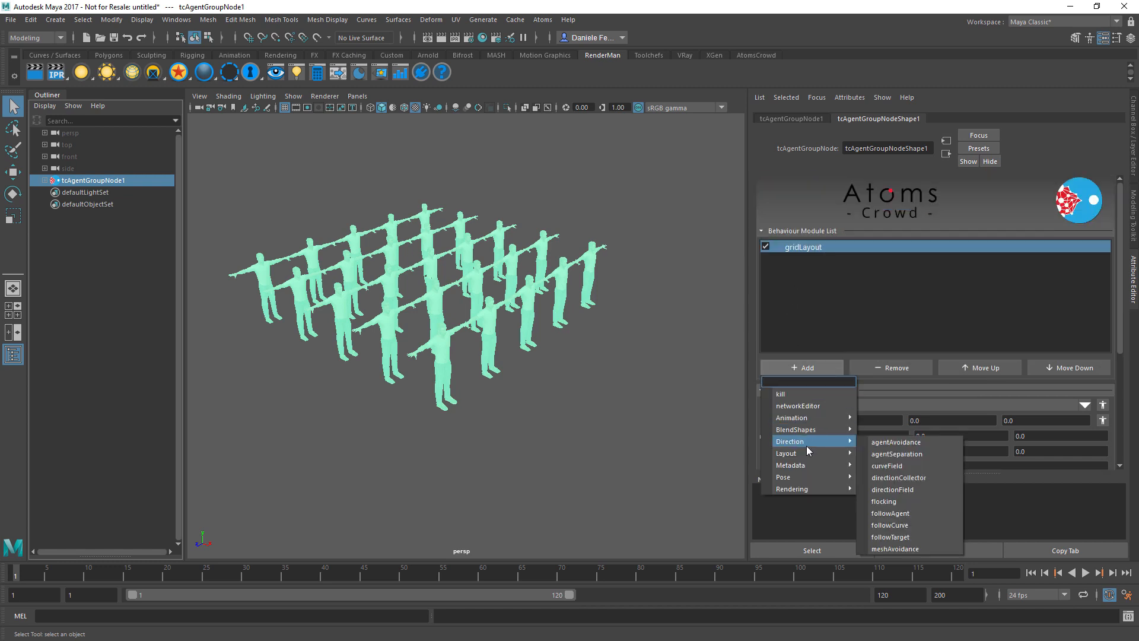
mouse_move(808, 419)
click(892, 442)
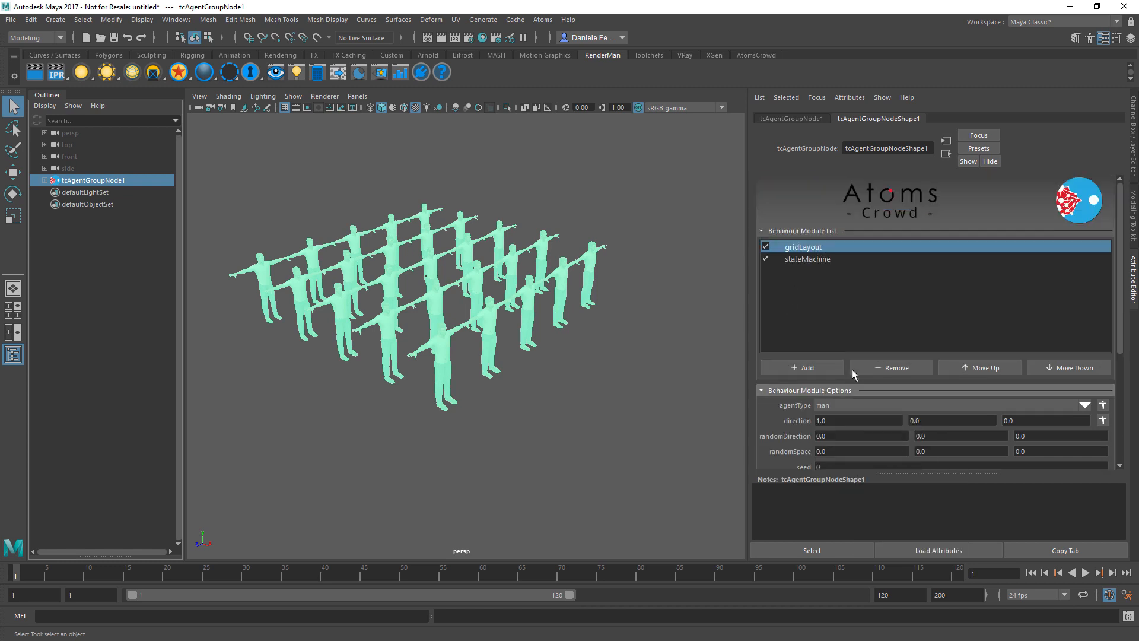
click(809, 258)
scroll(800, 373, down, 5)
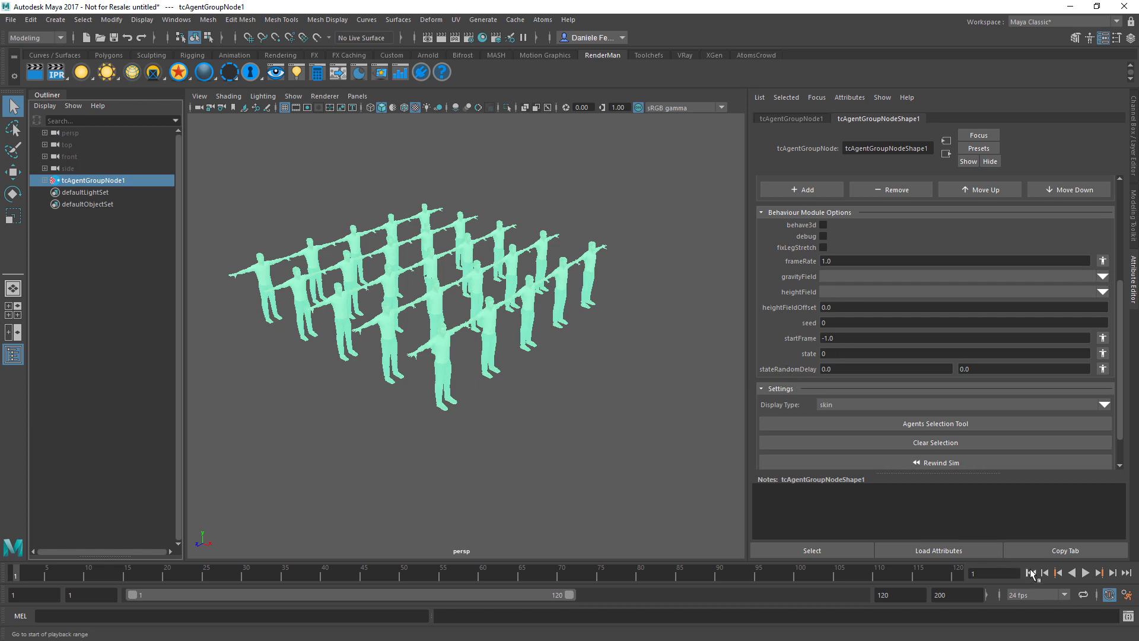
- Play the simulation briefly to preview the agents in state 0
mouse_move(525, 381)
alt+mouse_down()
mouse_move(504, 379)
mouse_move(524, 383)
alt+mouse_up()
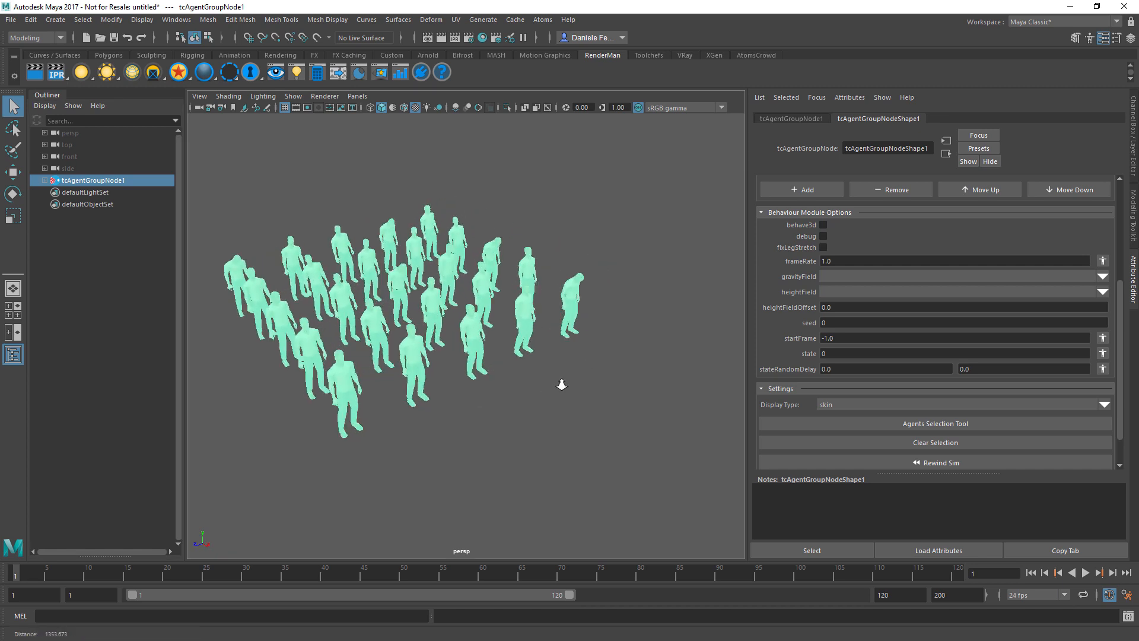
alt+middle_drag(521, 380, 527, 381)
click(1085, 573)
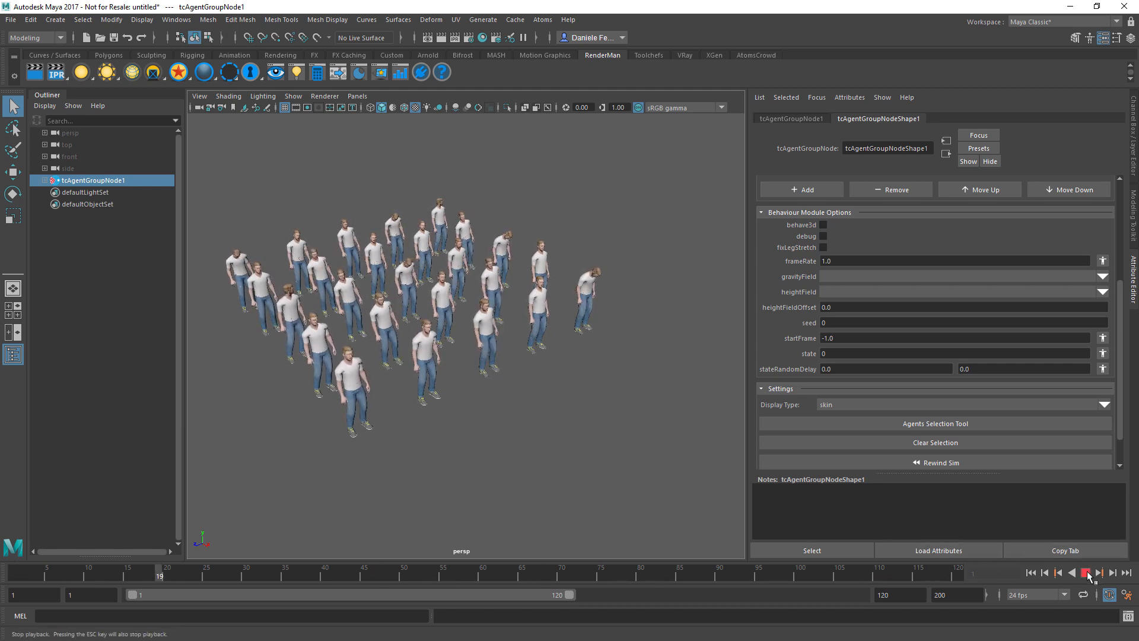
click(1087, 573)
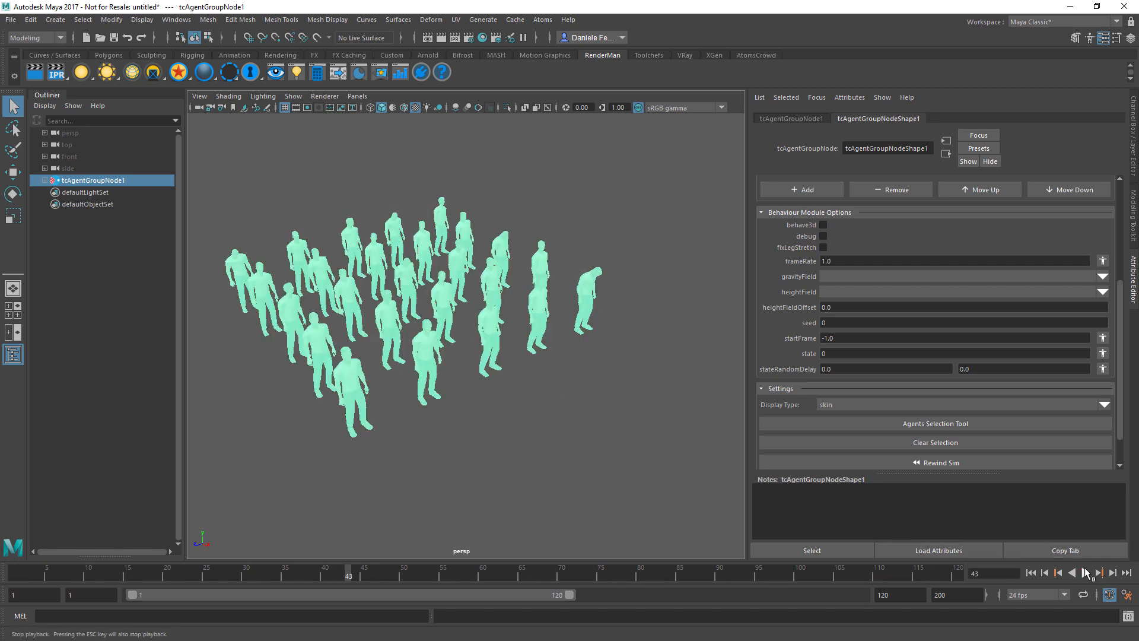
- Set the stateMachine module's state to 1, preview the simulation from the first frame and rewind it
click(842, 354)
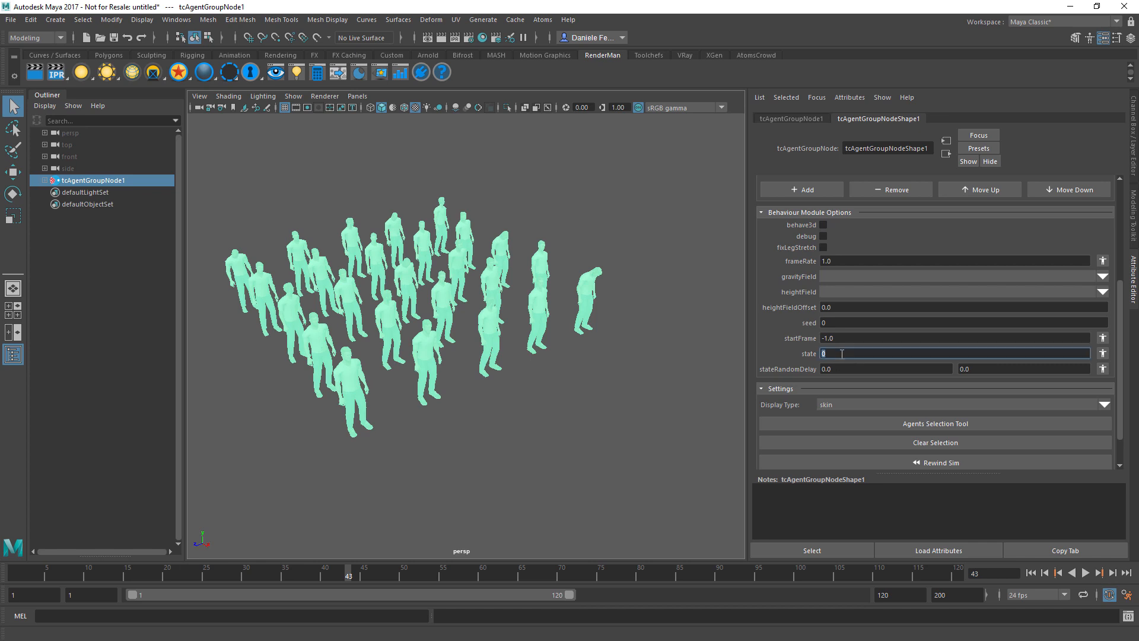
text(1)
key(Tab)
click(1084, 573)
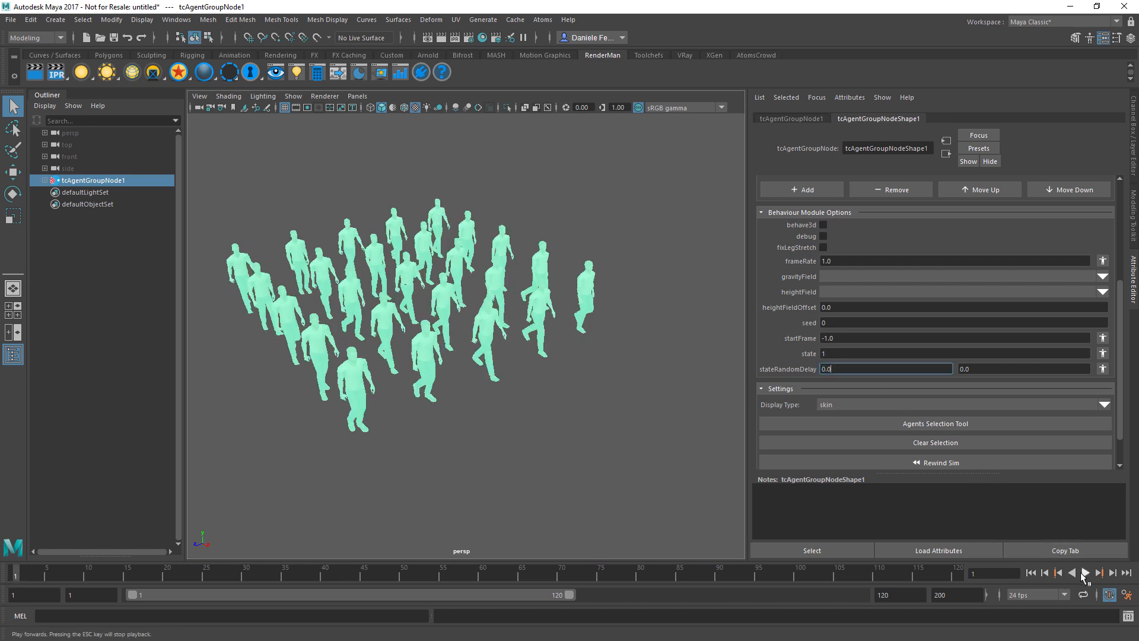
click(1082, 574)
click(1082, 574)
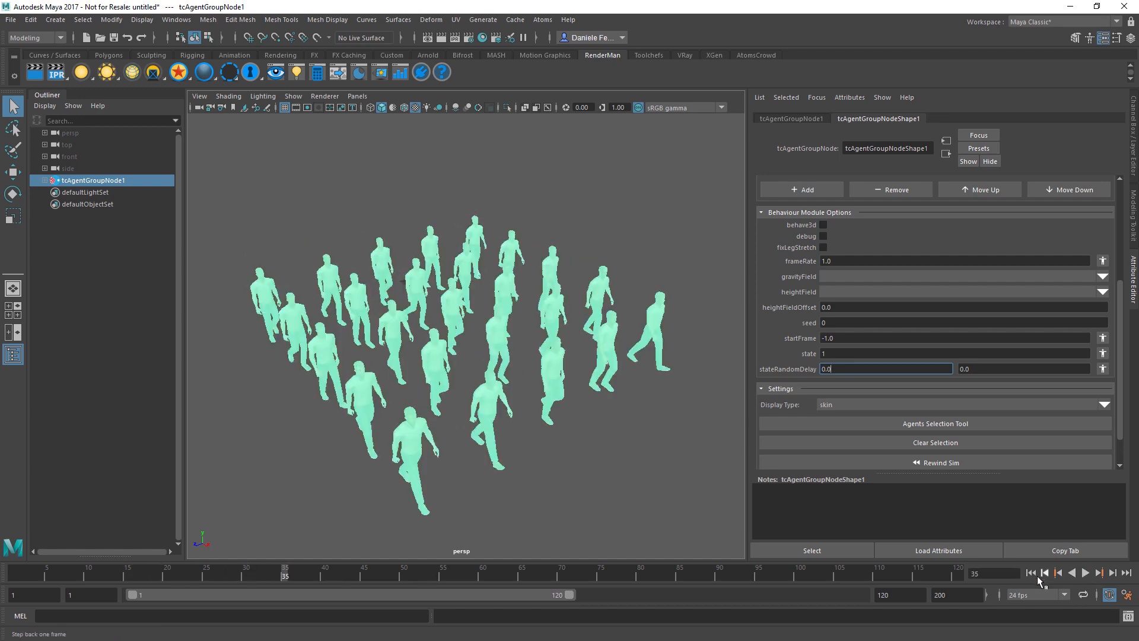
click(1031, 573)
click(1085, 573)
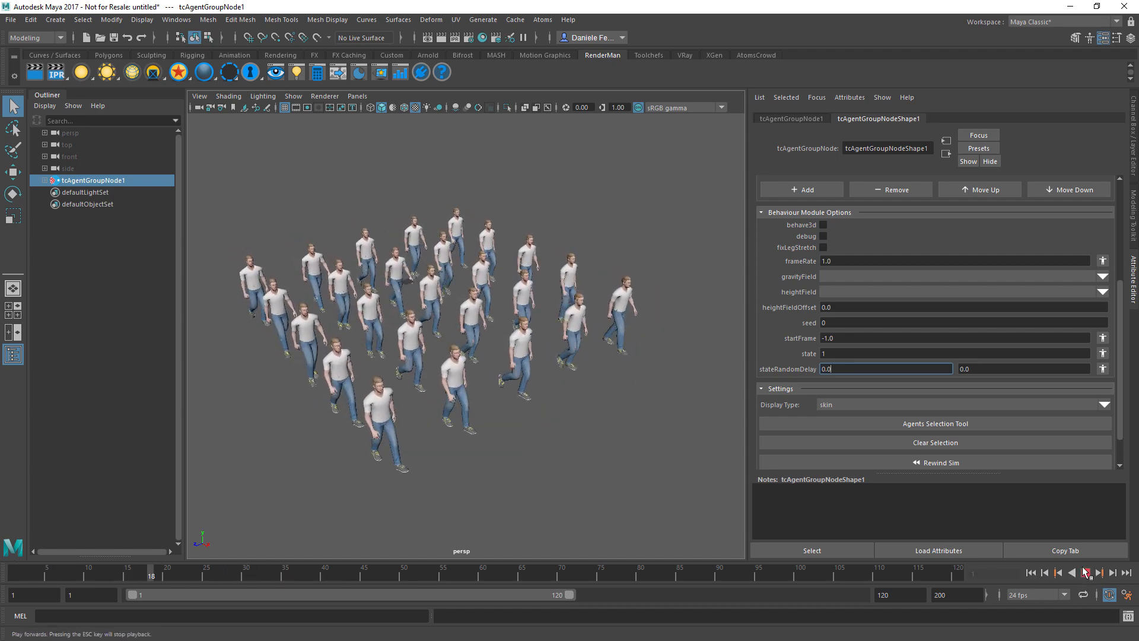
click(1085, 573)
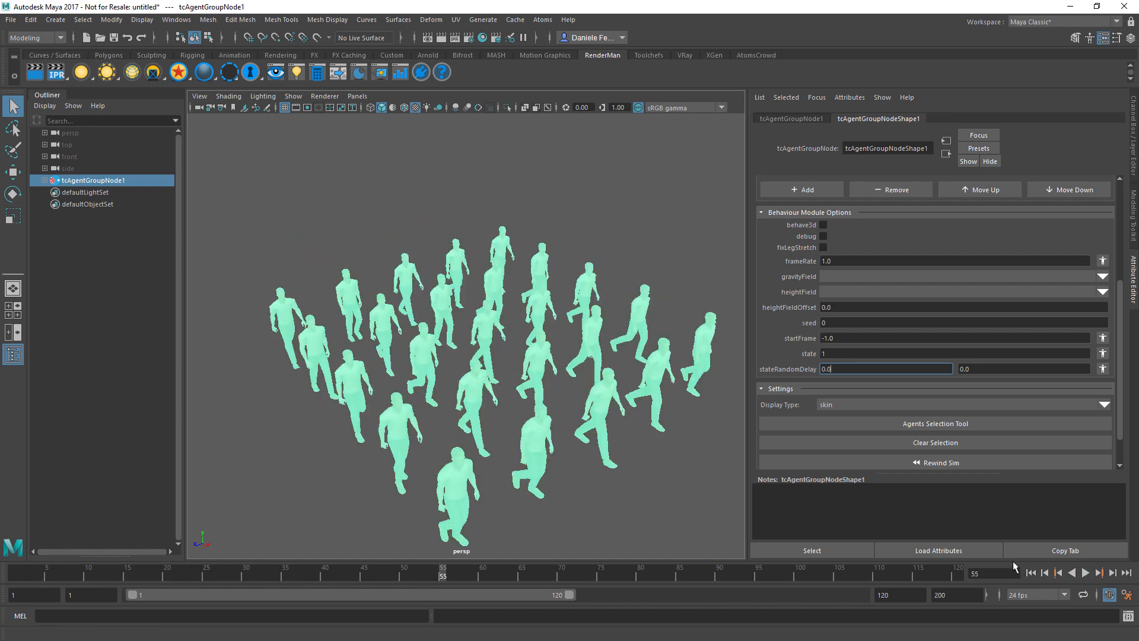
click(1031, 573)
- Set the stateMachine module's state to 2, preview the simulation from the first frame and rewind it
click(830, 353)
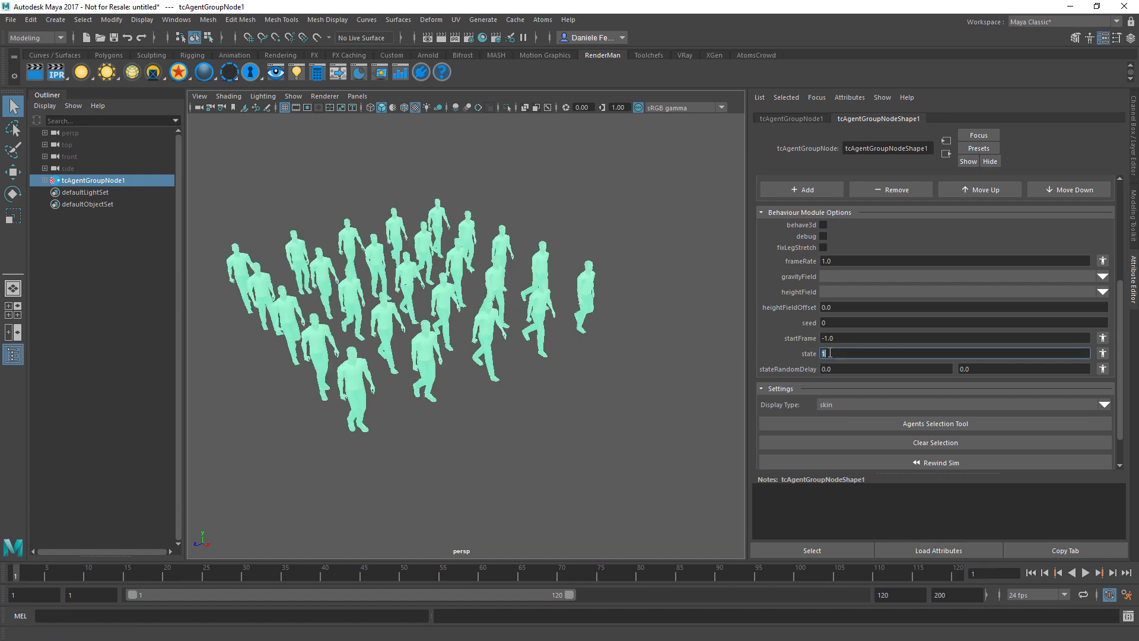
text(2)
key(Tab)
click(1031, 573)
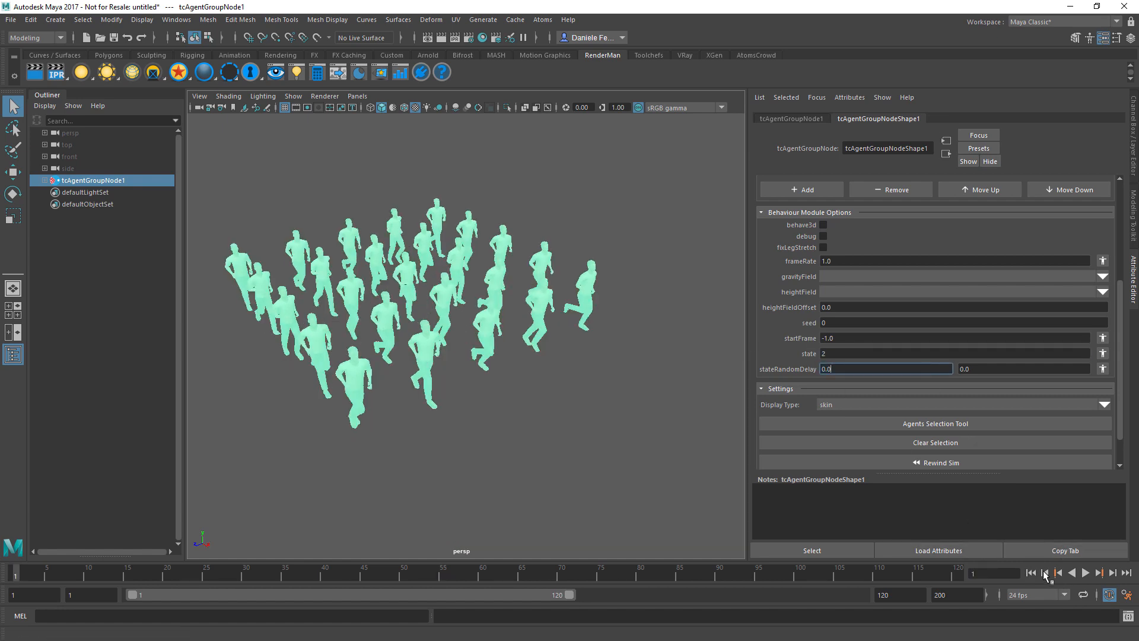
click(1085, 573)
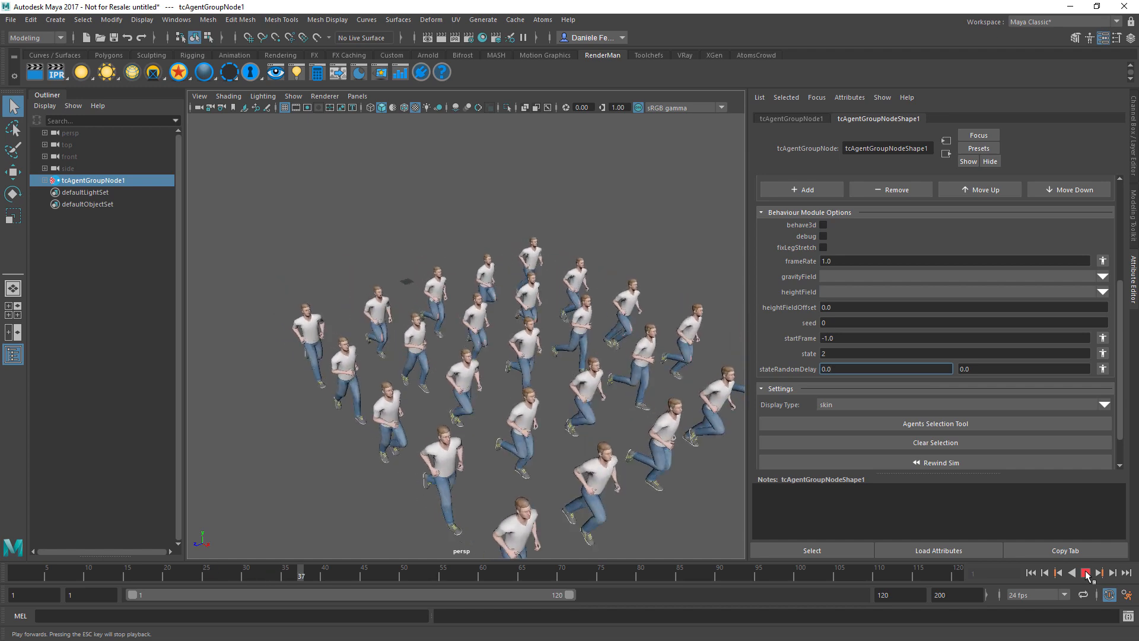
click(1085, 573)
click(1037, 573)
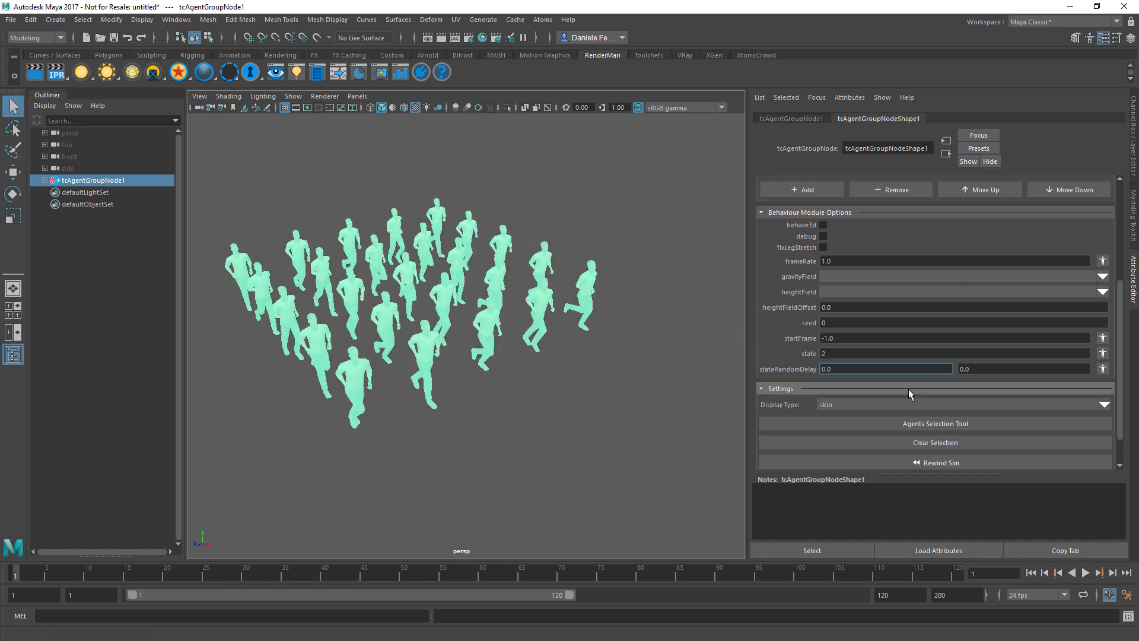
- Set the stateMachine module's state to 3 and play the simulation from the first frame
click(875, 354)
text(3)
key(Tab)
click(1030, 573)
click(1085, 572)
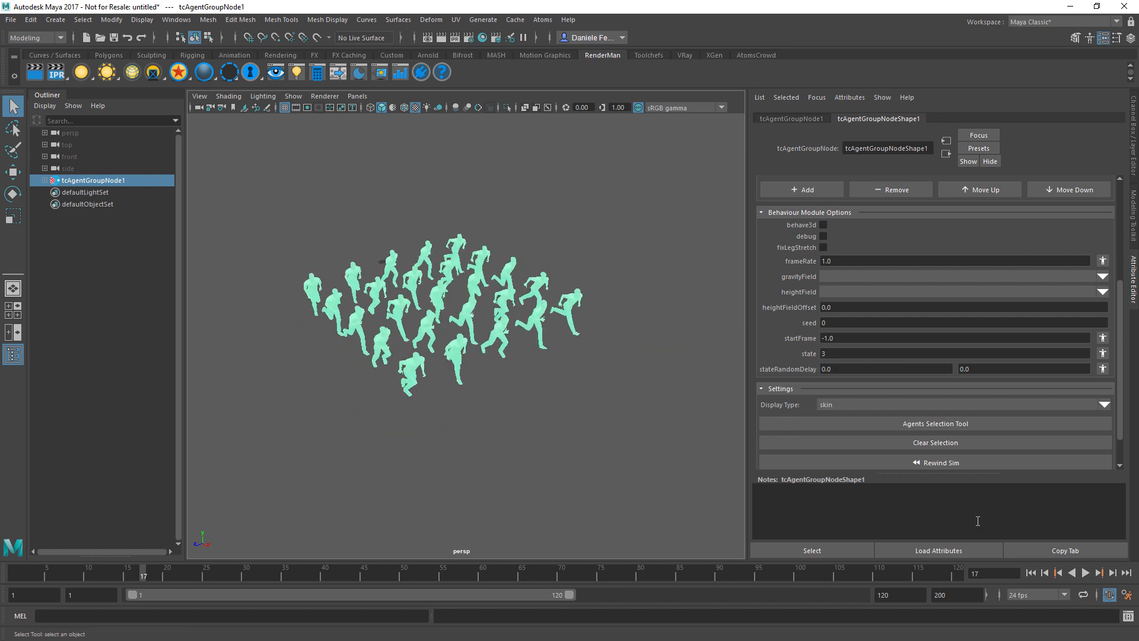
- Play the simulation further to preview the running agents, and rewind it to the first frame
click(1085, 573)
click(1088, 578)
click(1088, 577)
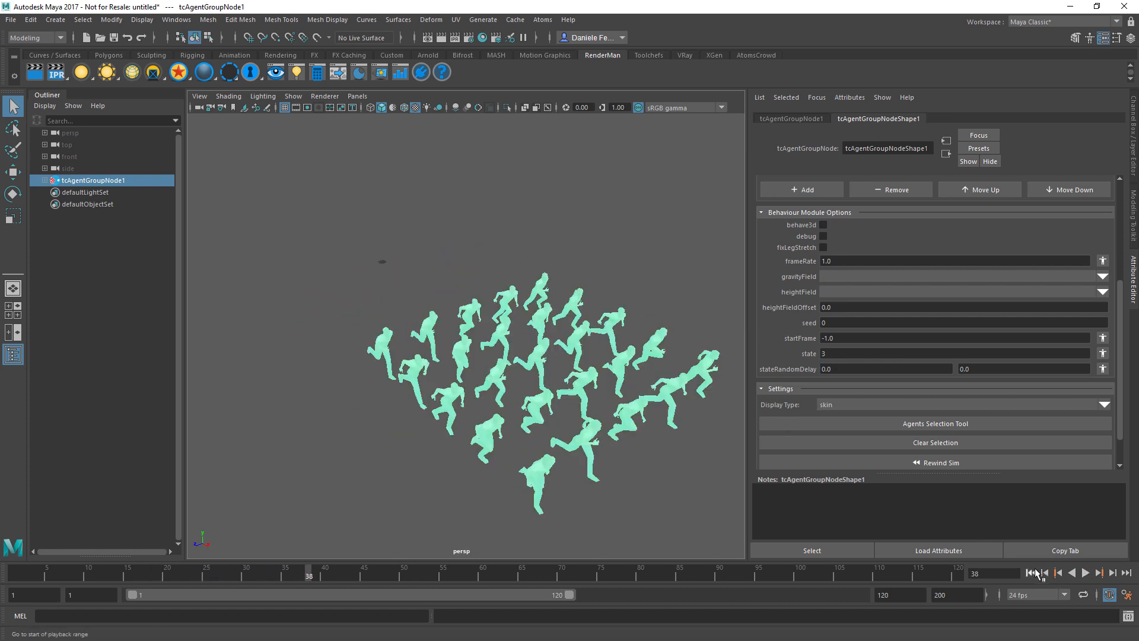
click(1033, 573)
scroll(534, 191, up, 3)
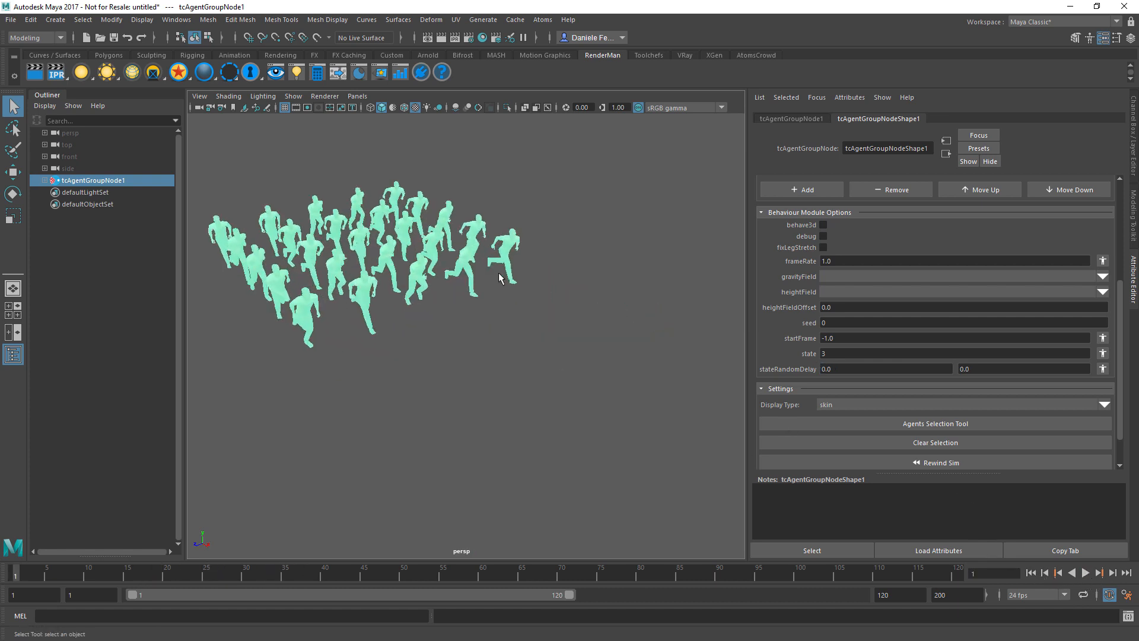
- Open the Atoms Editor and inspect the conversation and angryConversation states of manLocoStateMachine, clearing the editor from the viewport
click(543, 20)
click(571, 116)
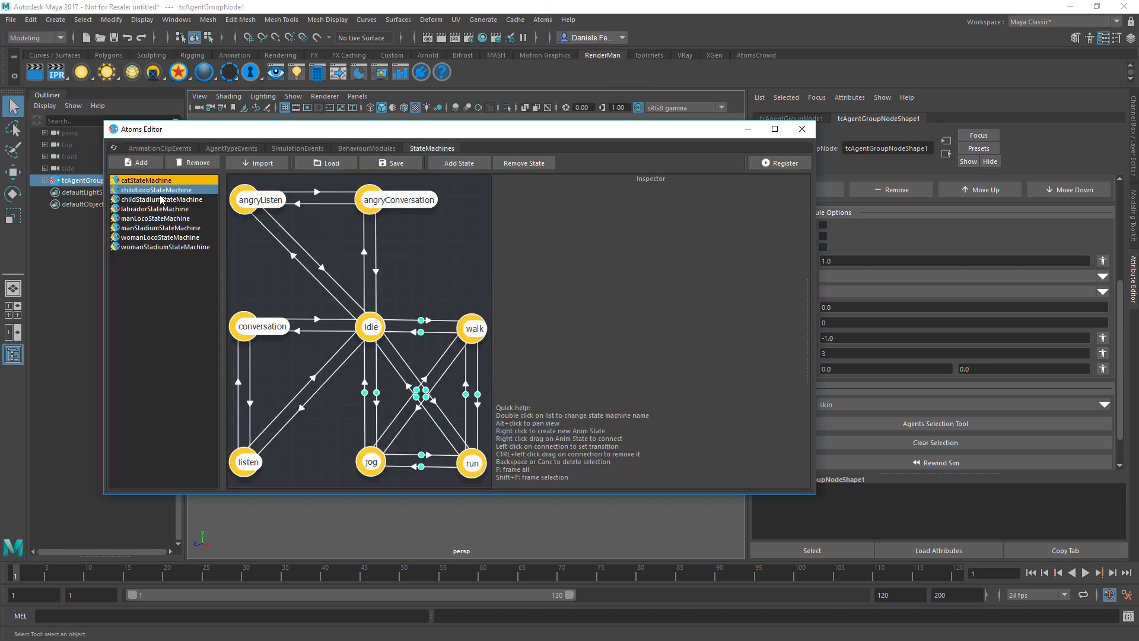
click(165, 219)
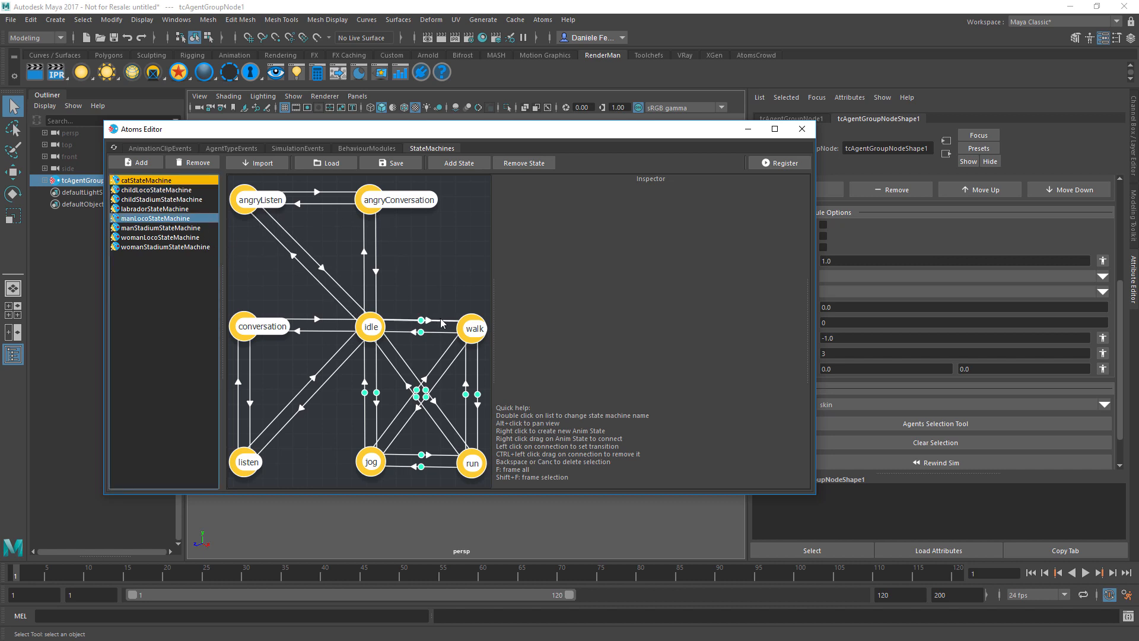
click(252, 330)
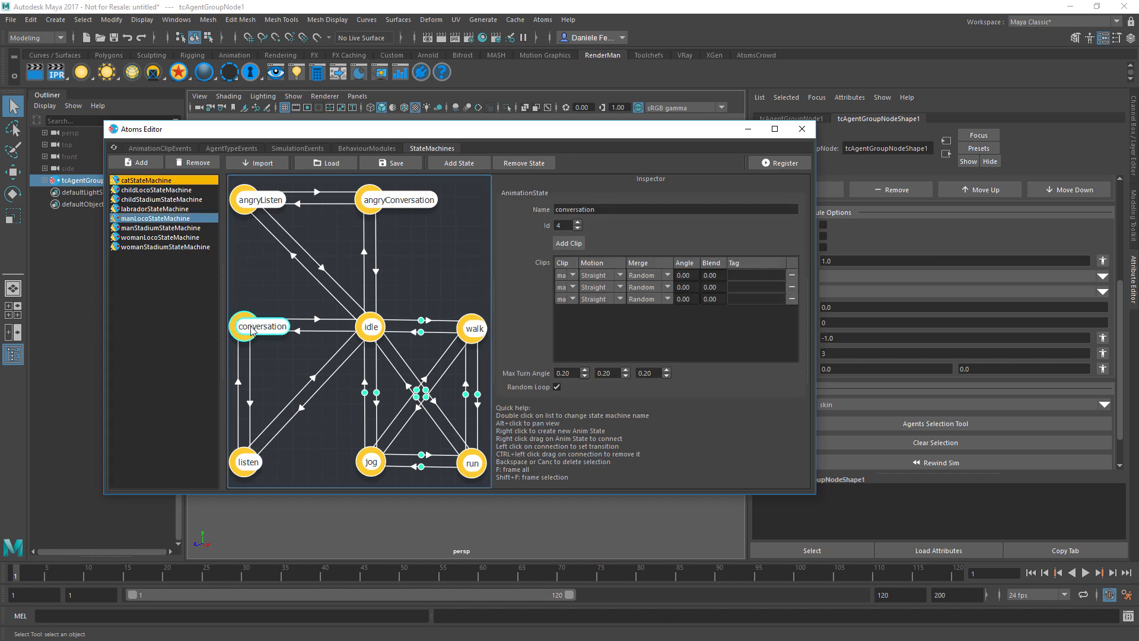
click(370, 205)
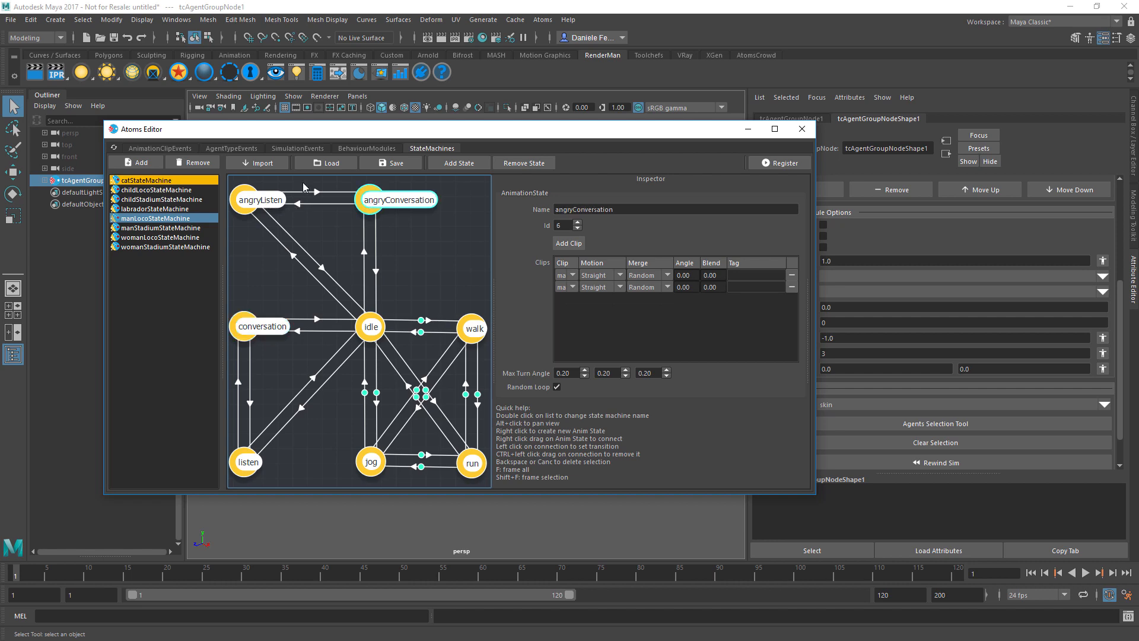
drag(335, 132, 0, 136)
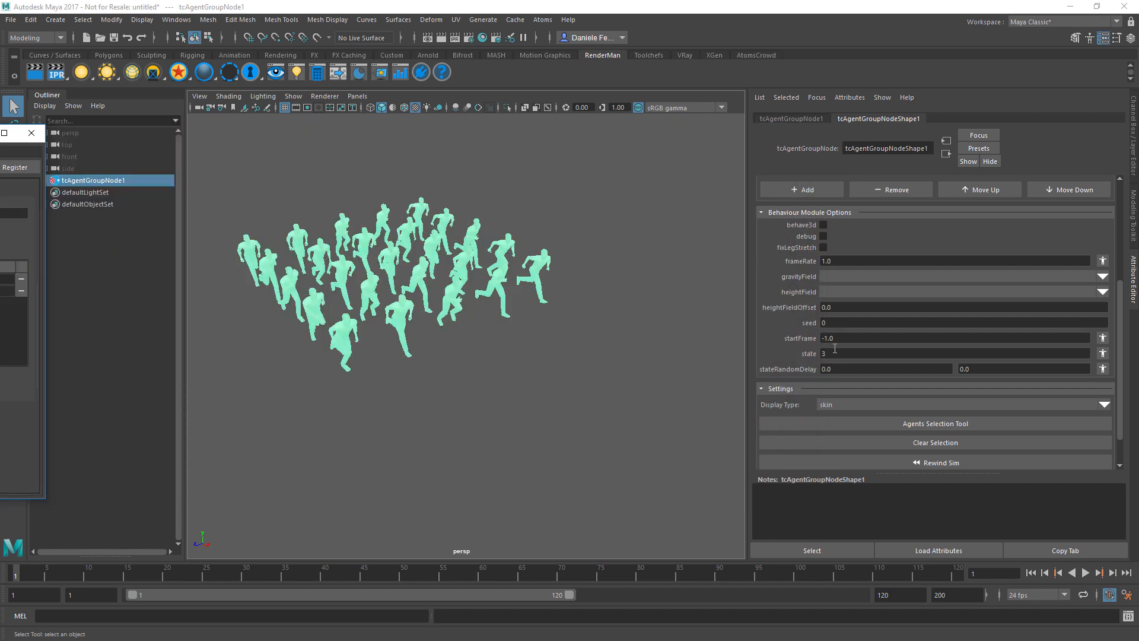
- Set the stateMachine module's state to 4 and play the simulation to preview the conversation animation
click(834, 350)
key(Tab)
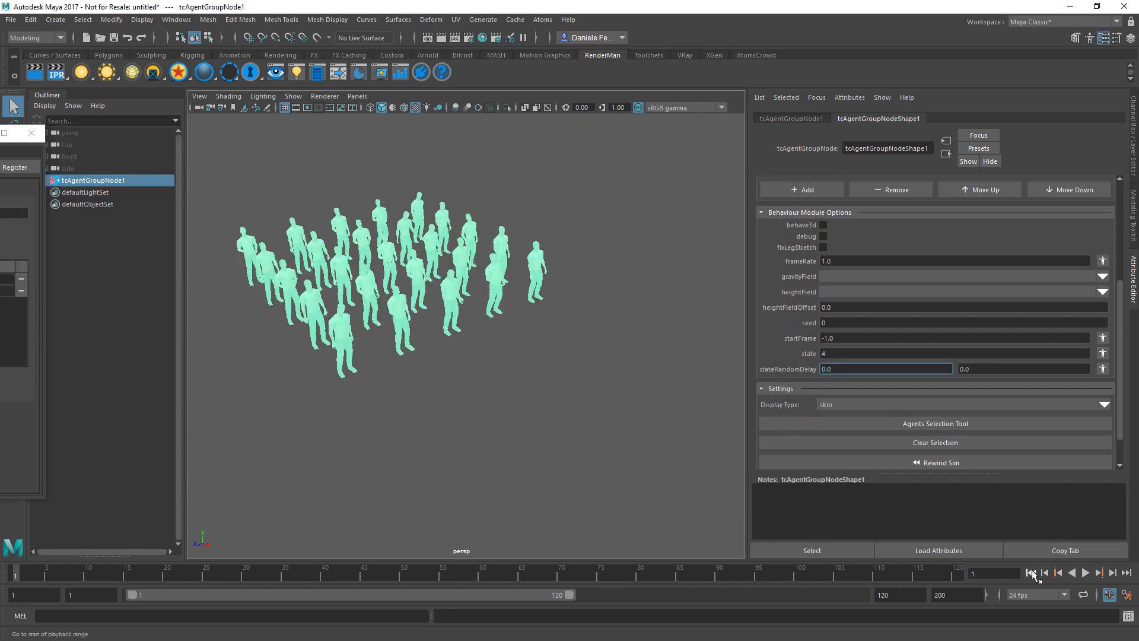
click(1085, 572)
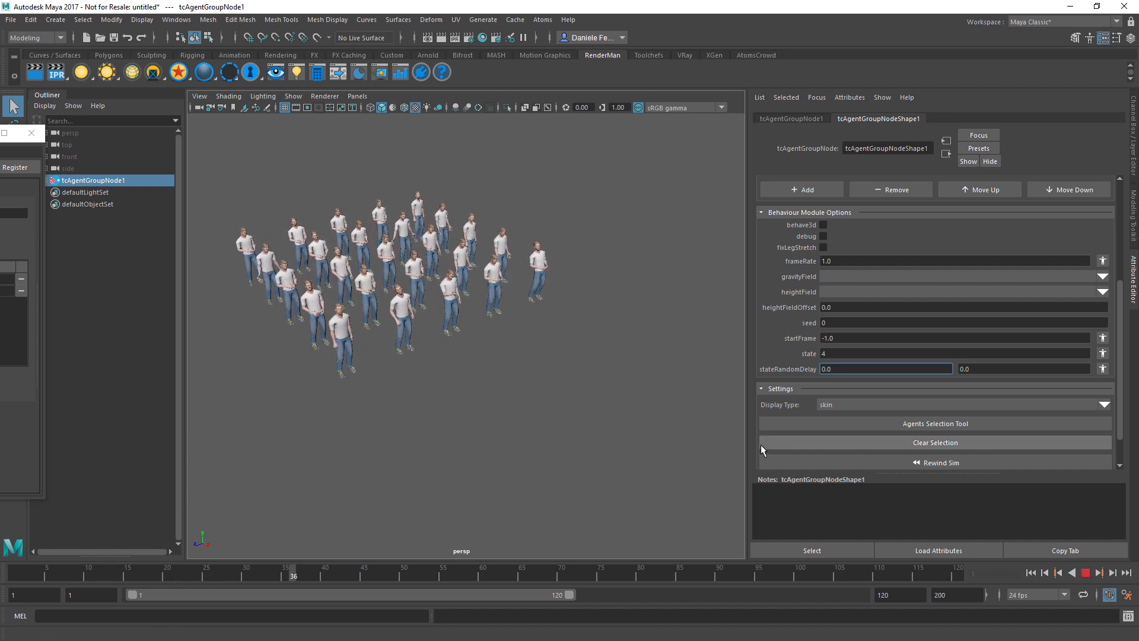
click(1086, 572)
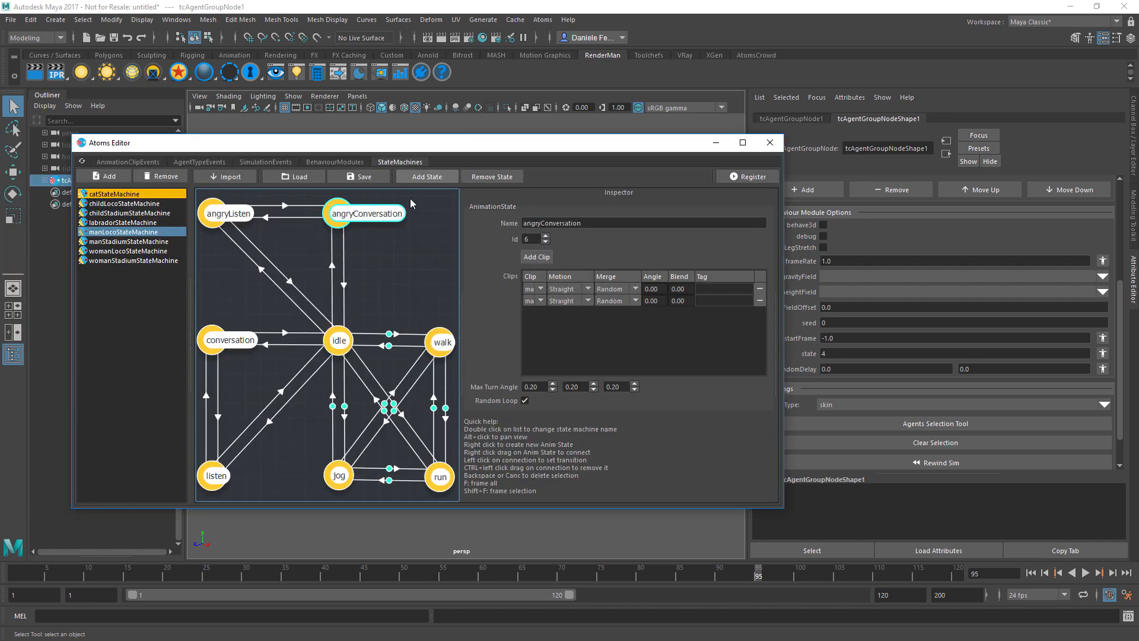
- Inspect the listen state in manLocoStateMachine and set the module's state to 5, returning to the first frame
click(213, 473)
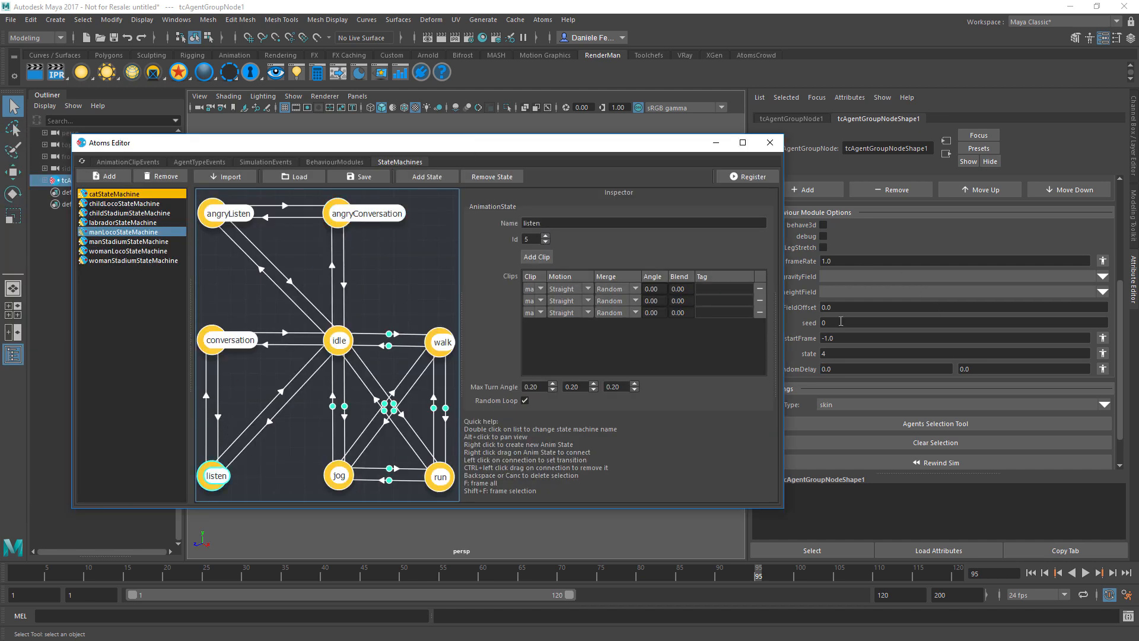
click(844, 351)
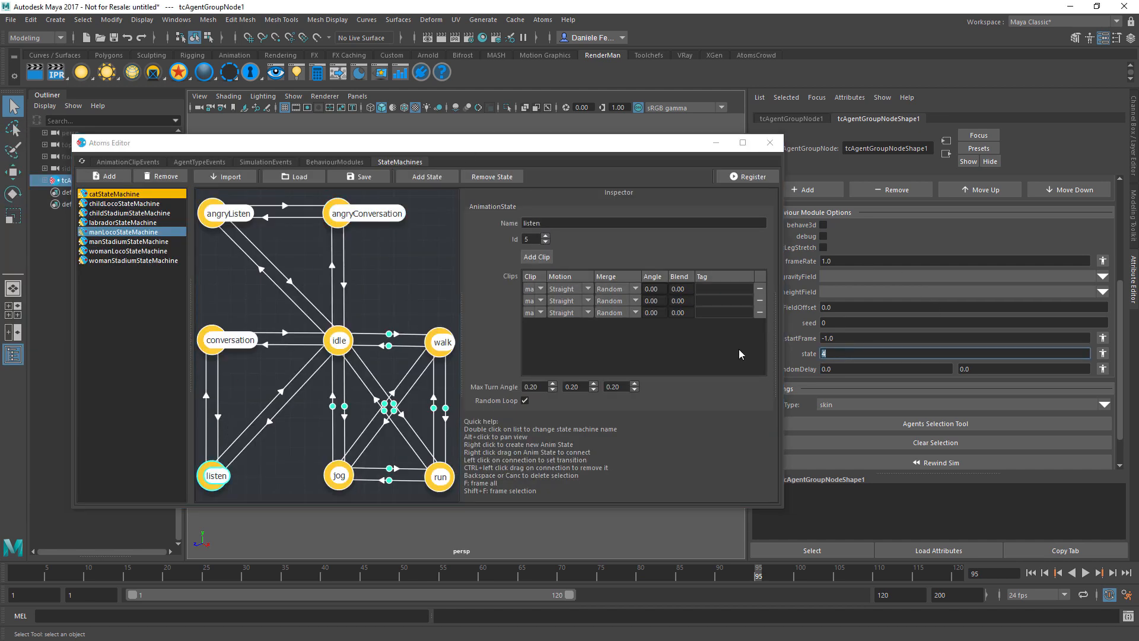
text(5)
key(Tab)
click(224, 348)
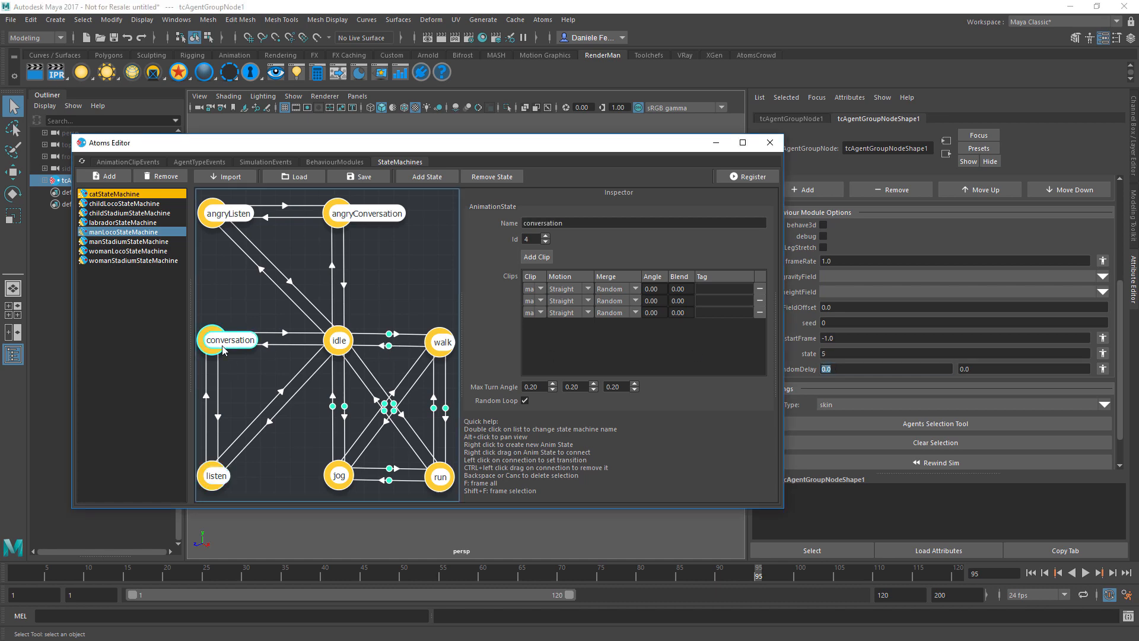
click(1031, 573)
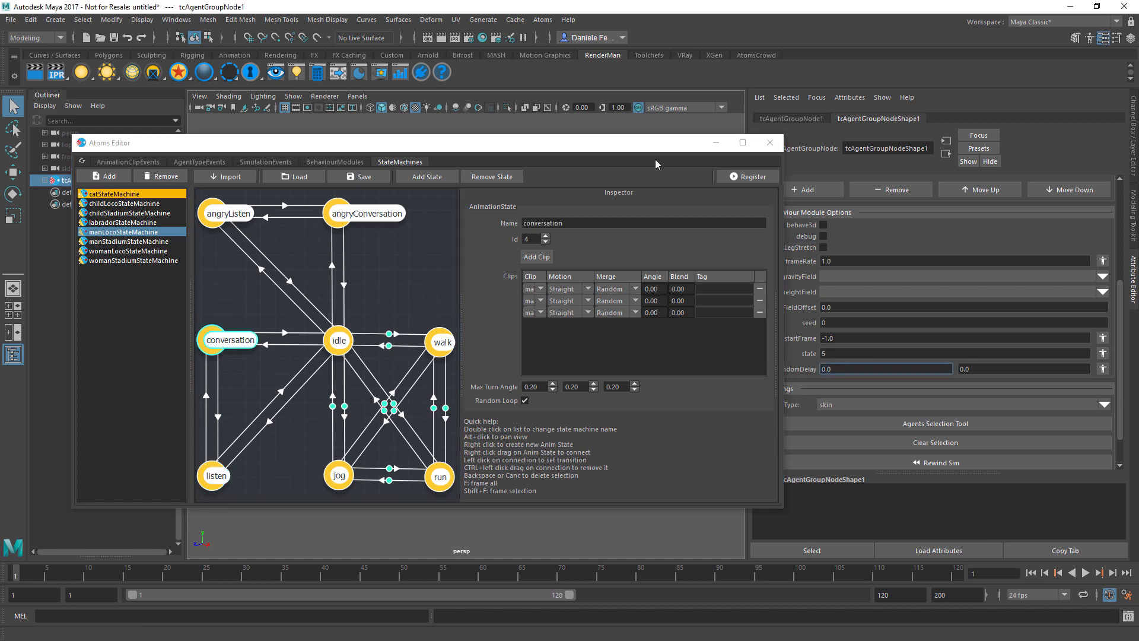
- Uncover the viewport, preview the agents' listening animation from the first frame and rewind the simulation
drag(655, 144, 0, 140)
click(1084, 575)
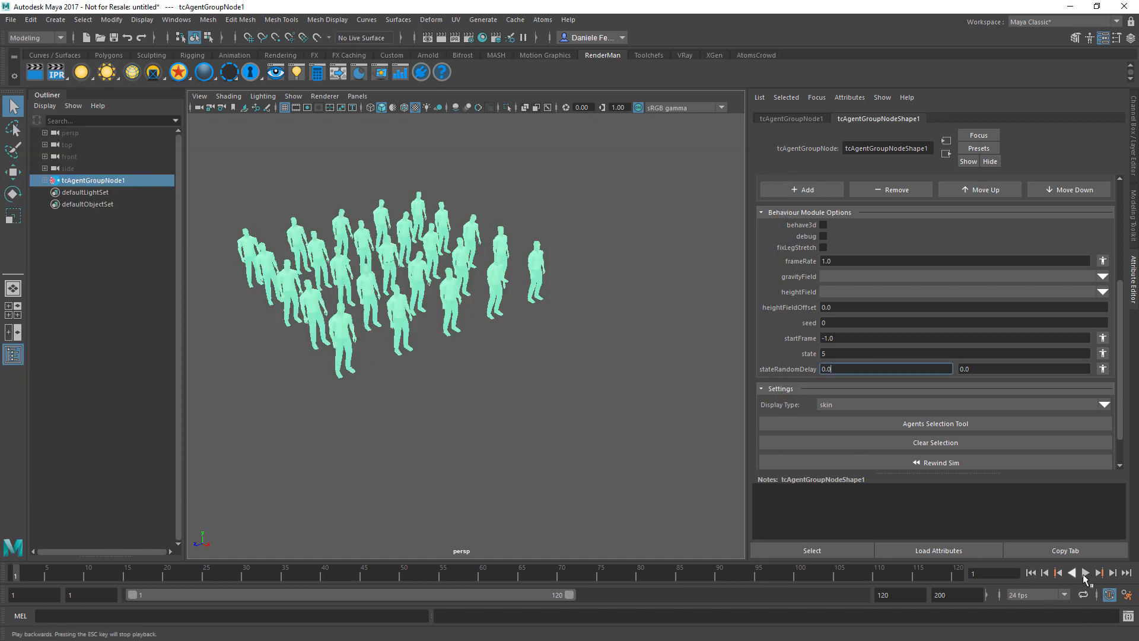
click(1084, 573)
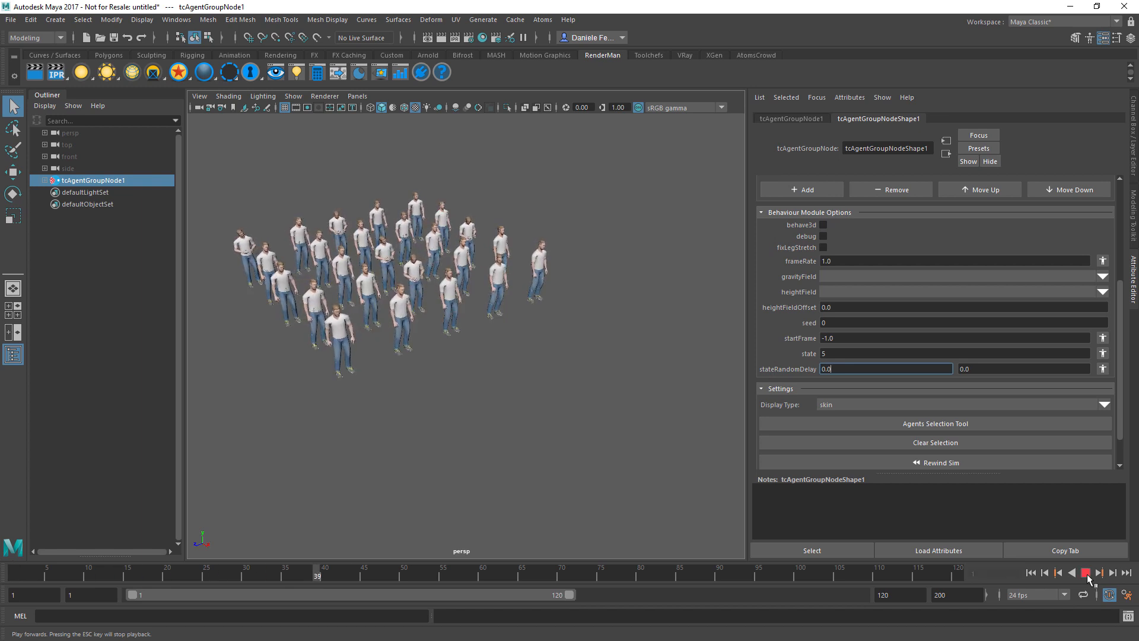
click(1086, 574)
click(1030, 574)
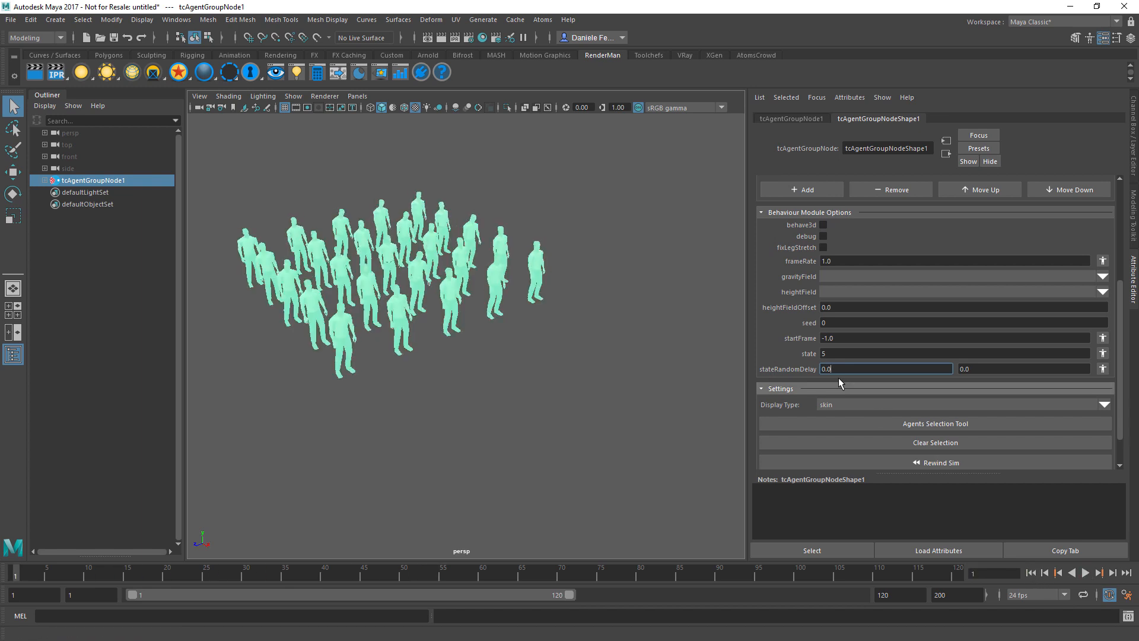
- Add a per-agent override for the stateMachine state, assigning value 4 to agents 0 through 4
click(1101, 354)
click(934, 367)
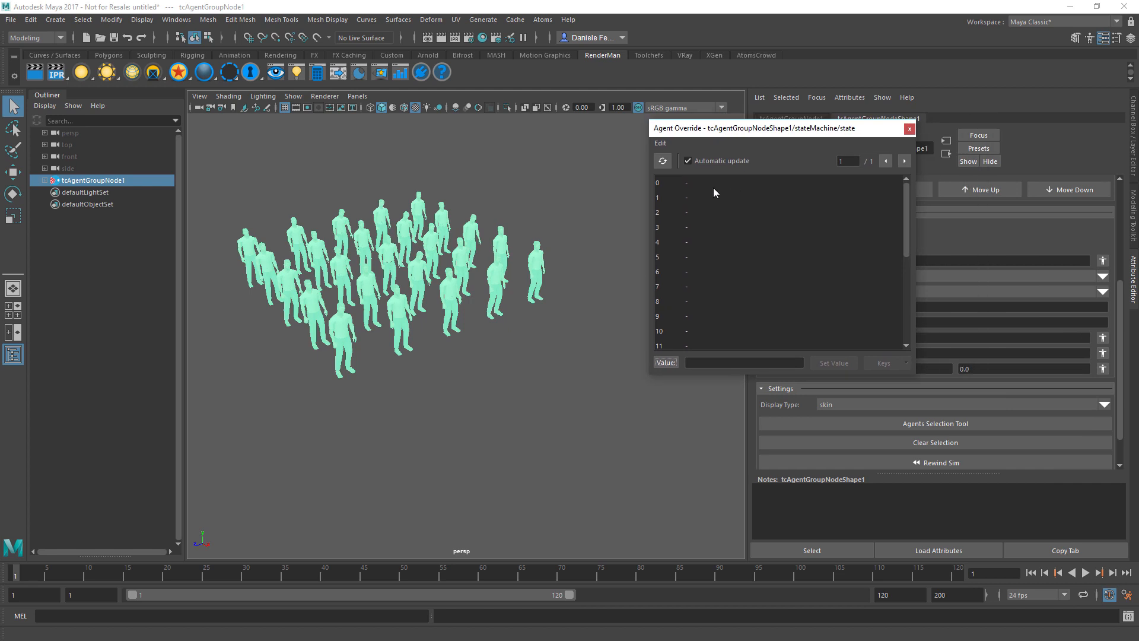
drag(713, 187, 717, 240)
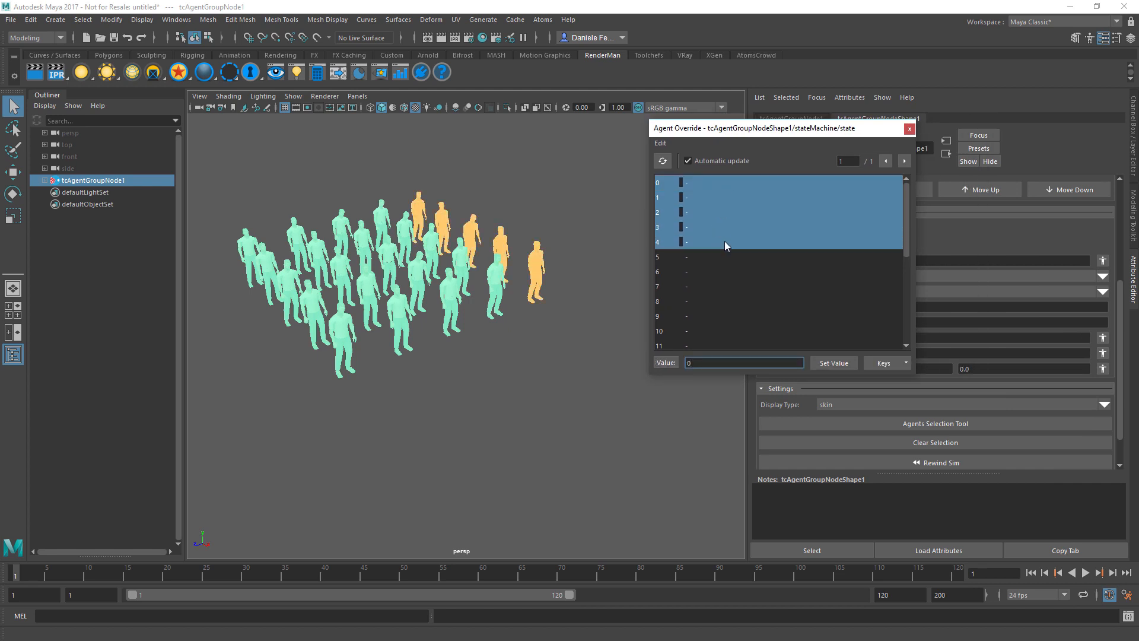
key(Tab)
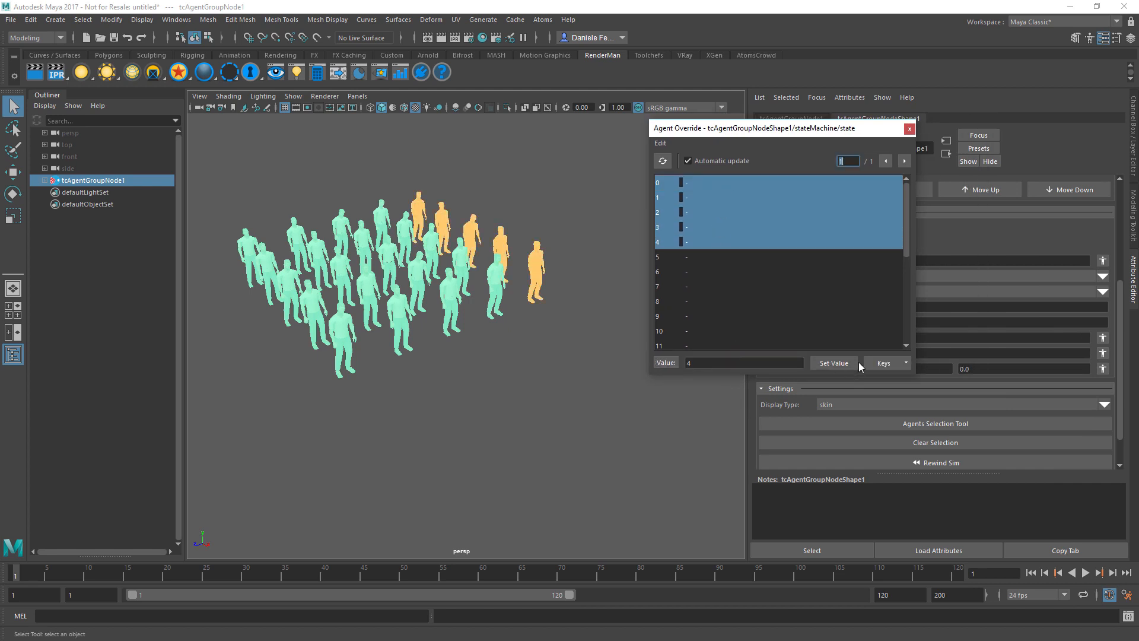
click(851, 363)
drag(876, 135, 760, 121)
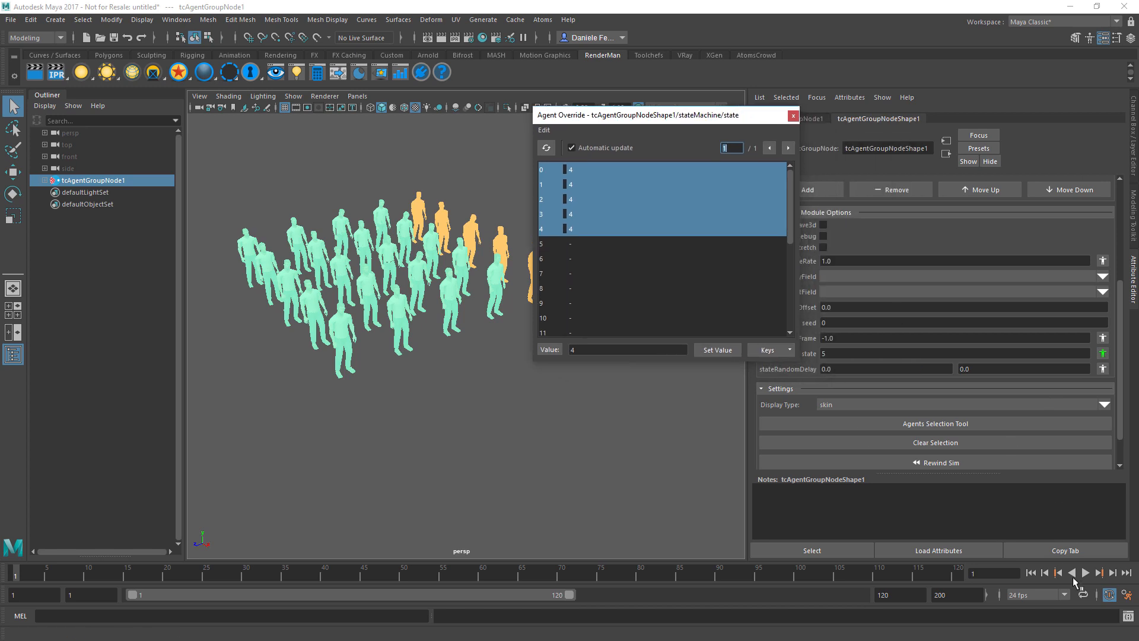
- Preview the crowd with the state override from the first frame, clear the agent selection, play further and rewind
click(1031, 572)
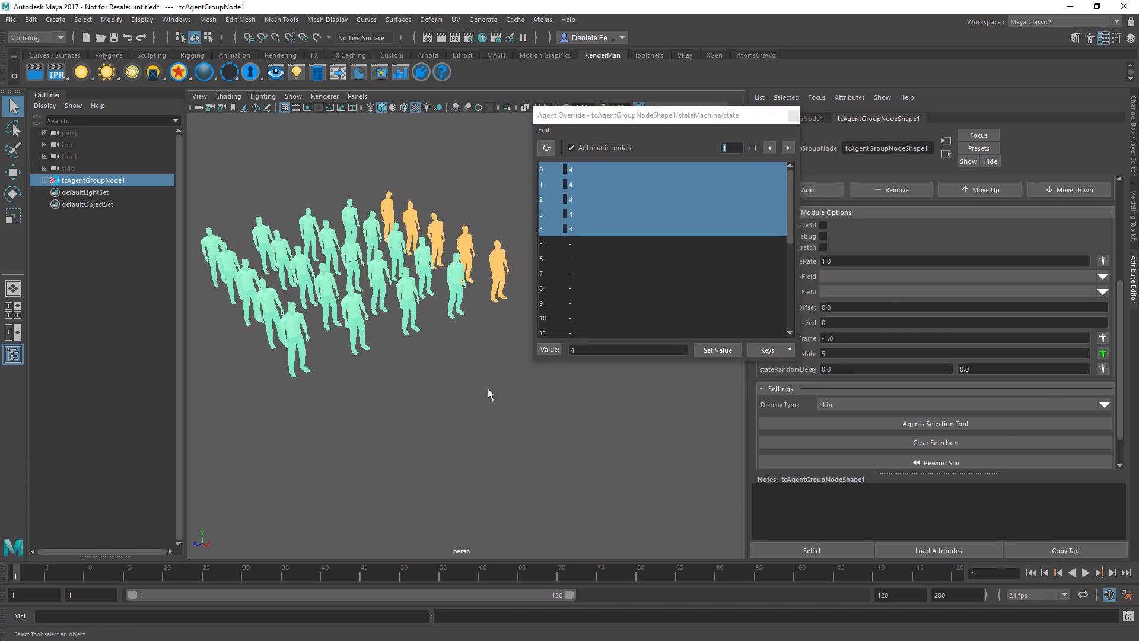
click(1086, 574)
click(1086, 574)
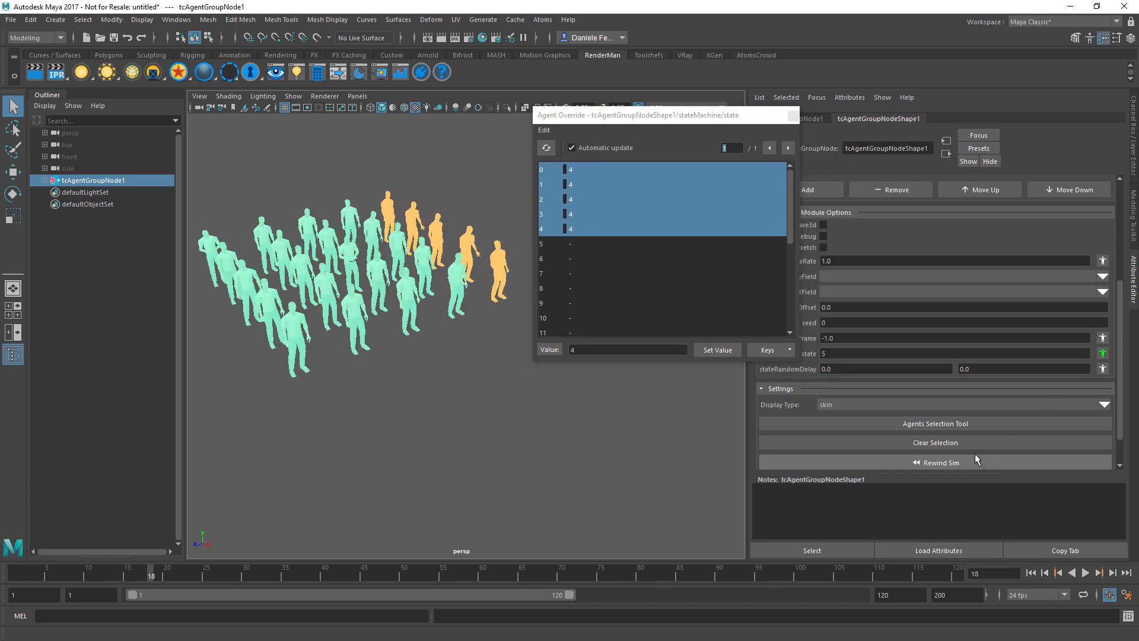
click(974, 444)
click(1085, 573)
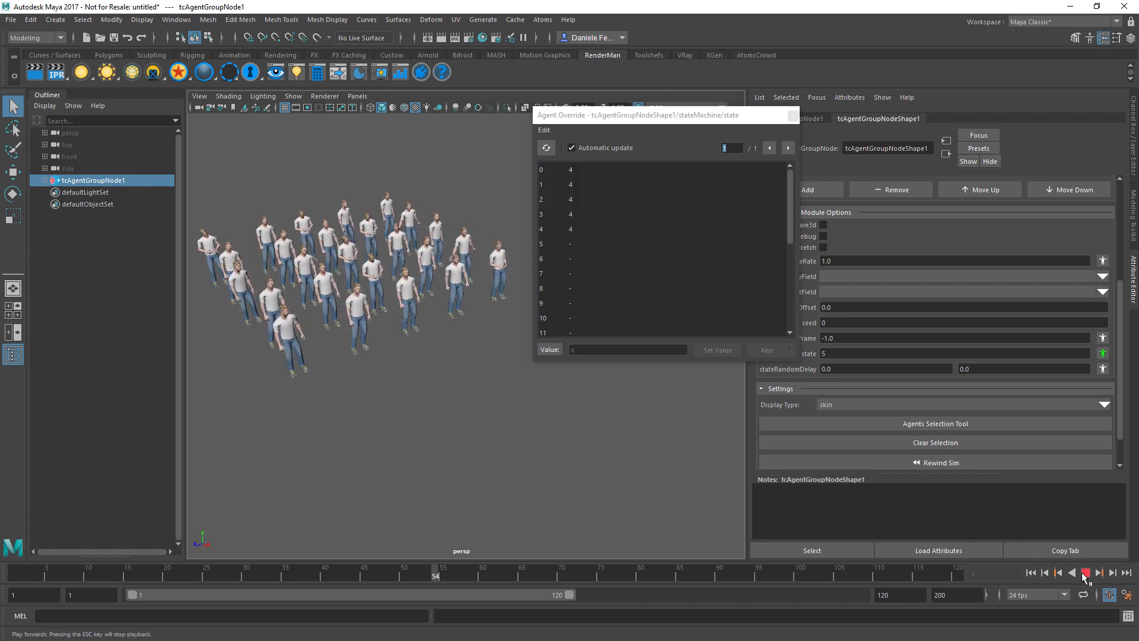
click(1085, 573)
click(1031, 573)
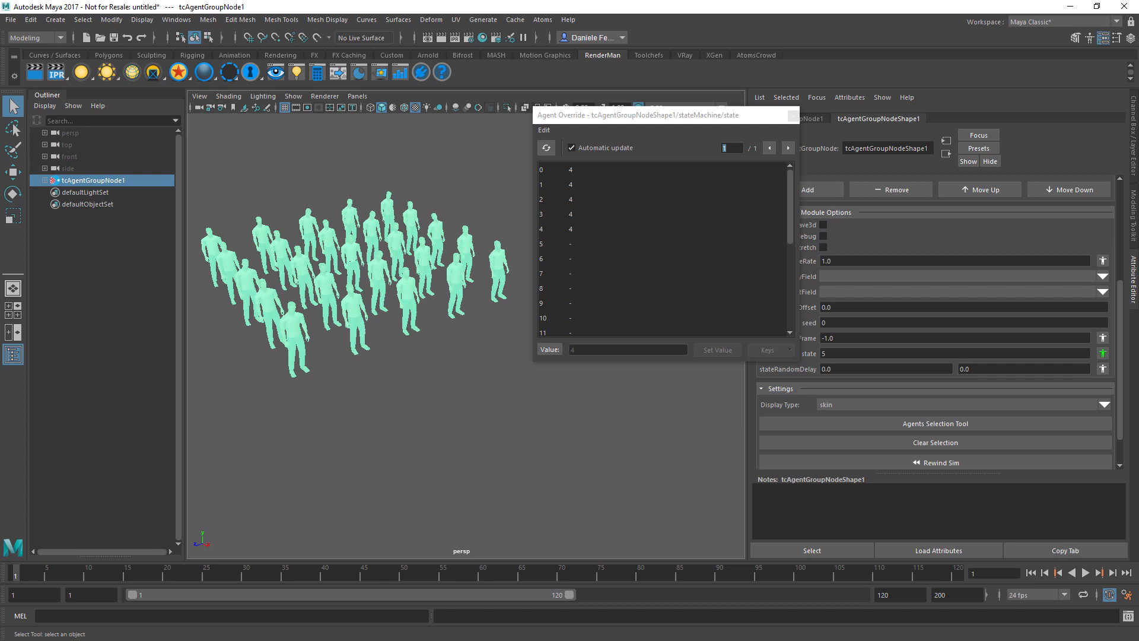
- Inspect the angryConversation and angryListen states of manLocoStateMachine, and close the agent override window
drag(0, 161, 475, 151)
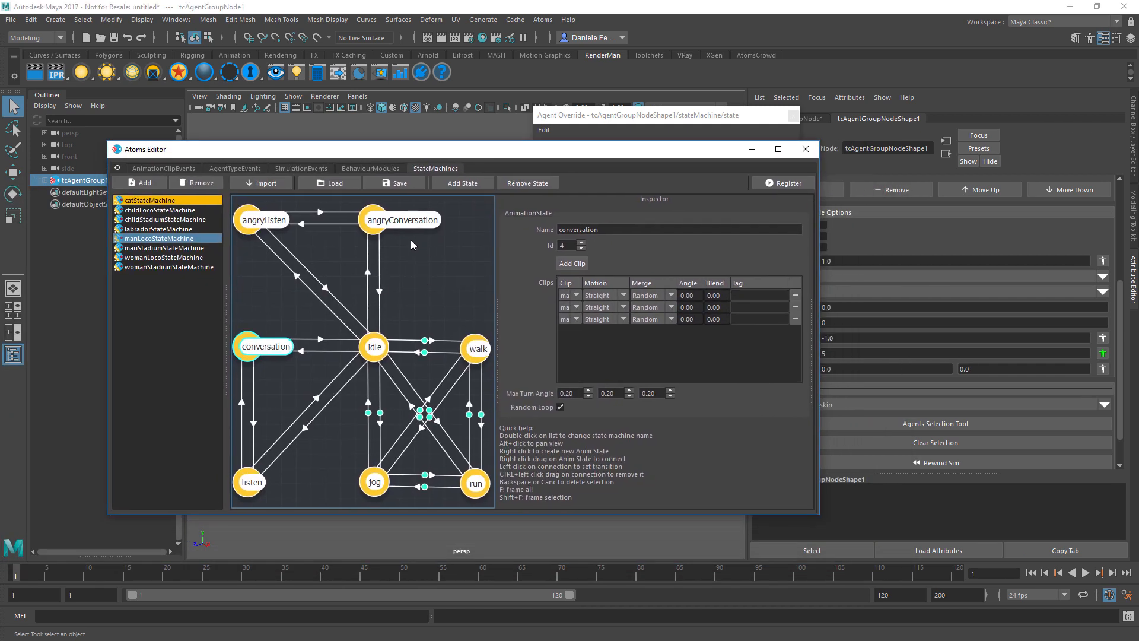
click(387, 227)
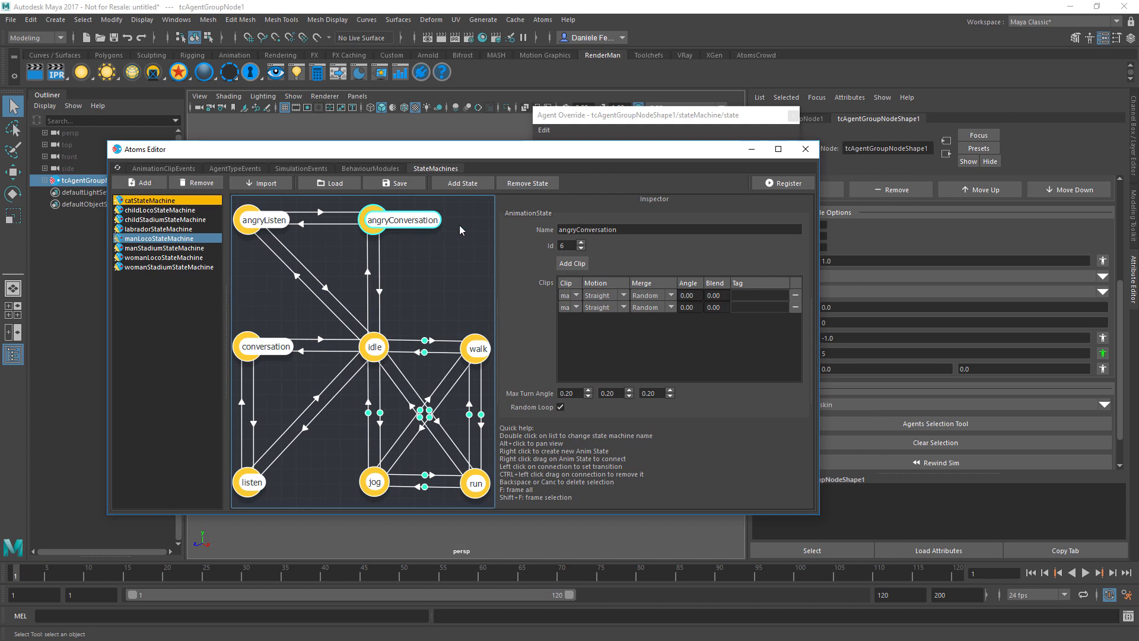
click(253, 227)
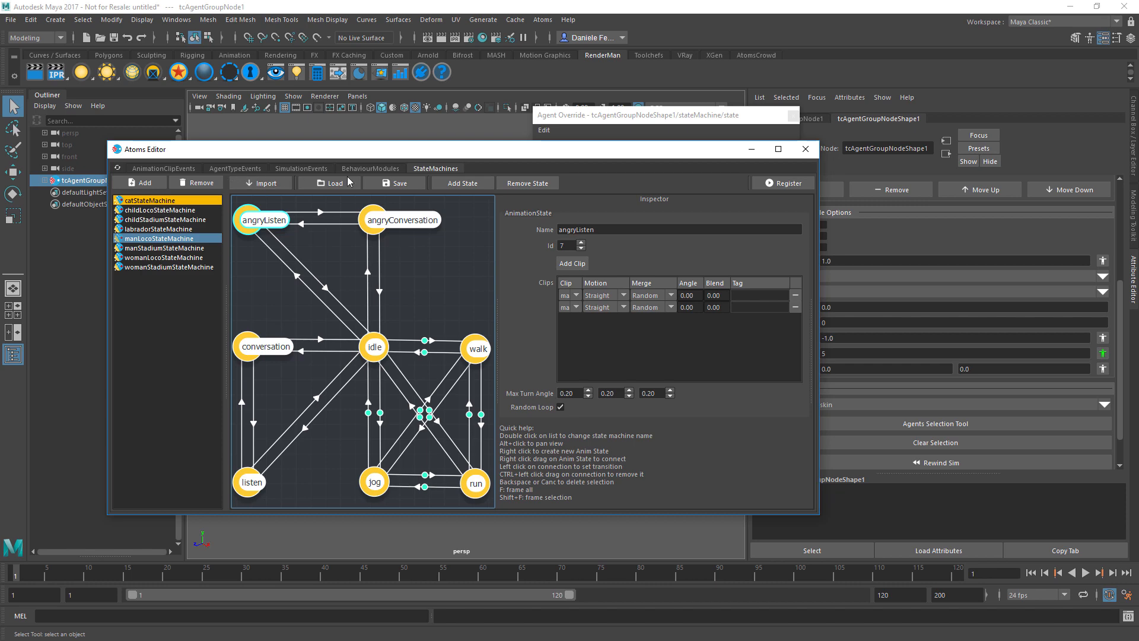
drag(729, 153, 769, 185)
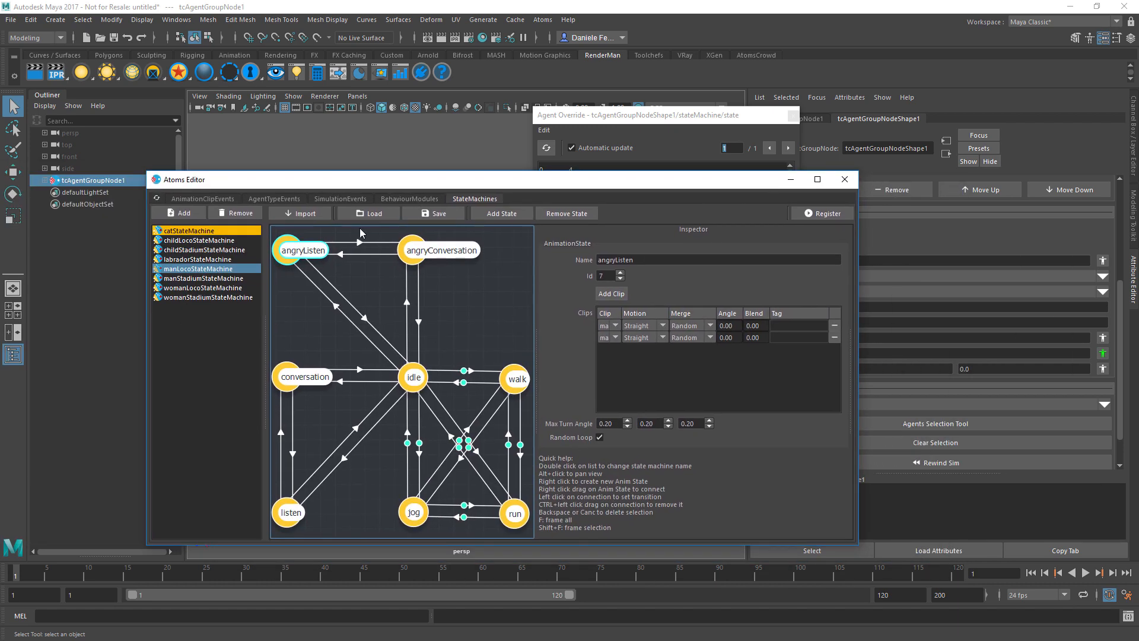
drag(609, 198, 0, 180)
click(793, 116)
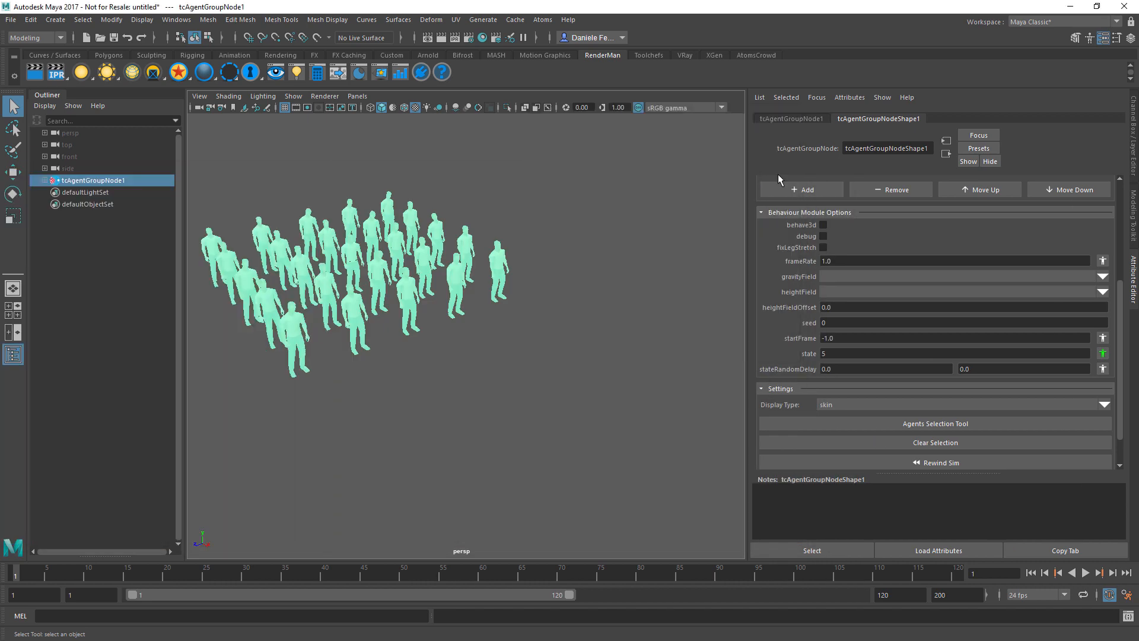
- Change the gridLayout module's agentType to cat
scroll(796, 300, up, 3)
click(810, 248)
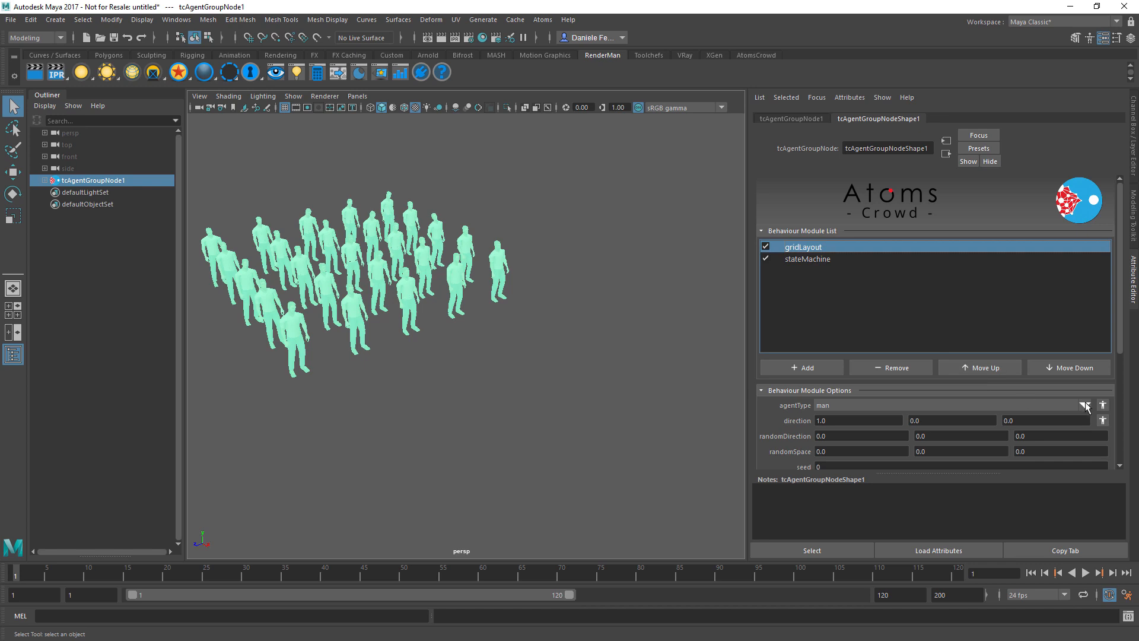
click(954, 405)
click(949, 425)
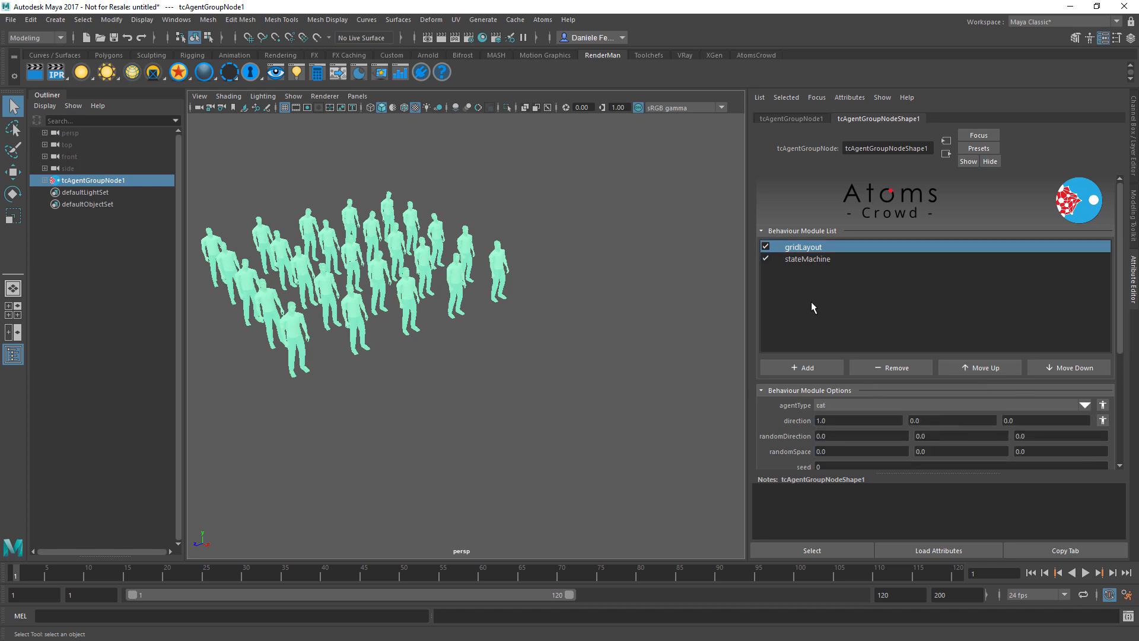
- Reopen the stateMachine module's state override and clear the override values of all agents
scroll(811, 307, down, 2)
scroll(812, 290, up, 2)
click(807, 226)
scroll(969, 362, down, 3)
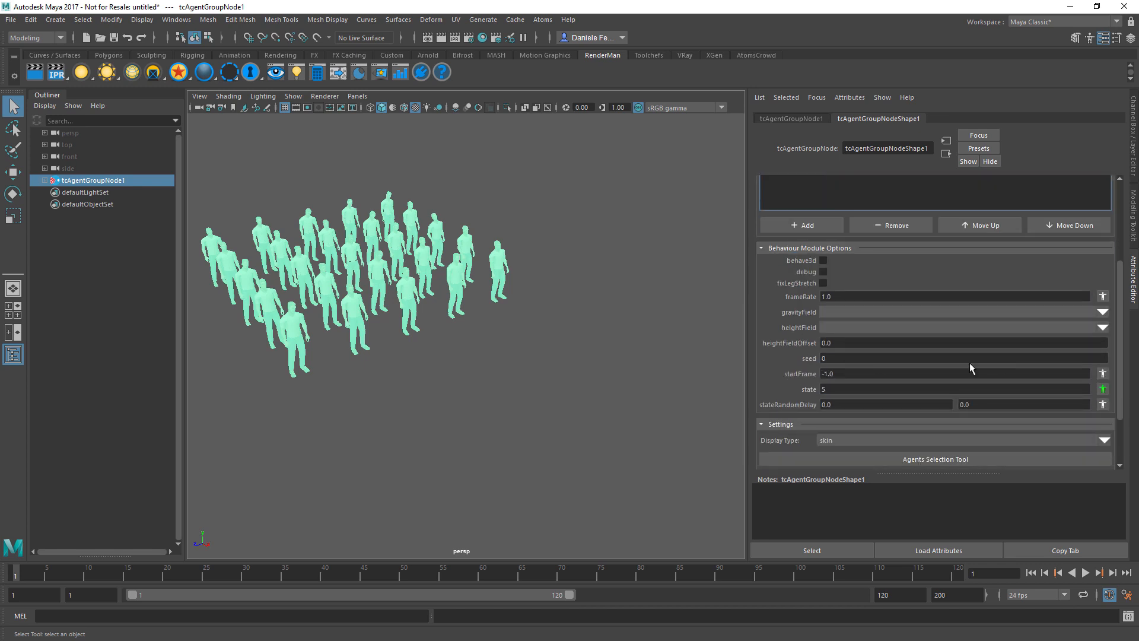
click(1101, 390)
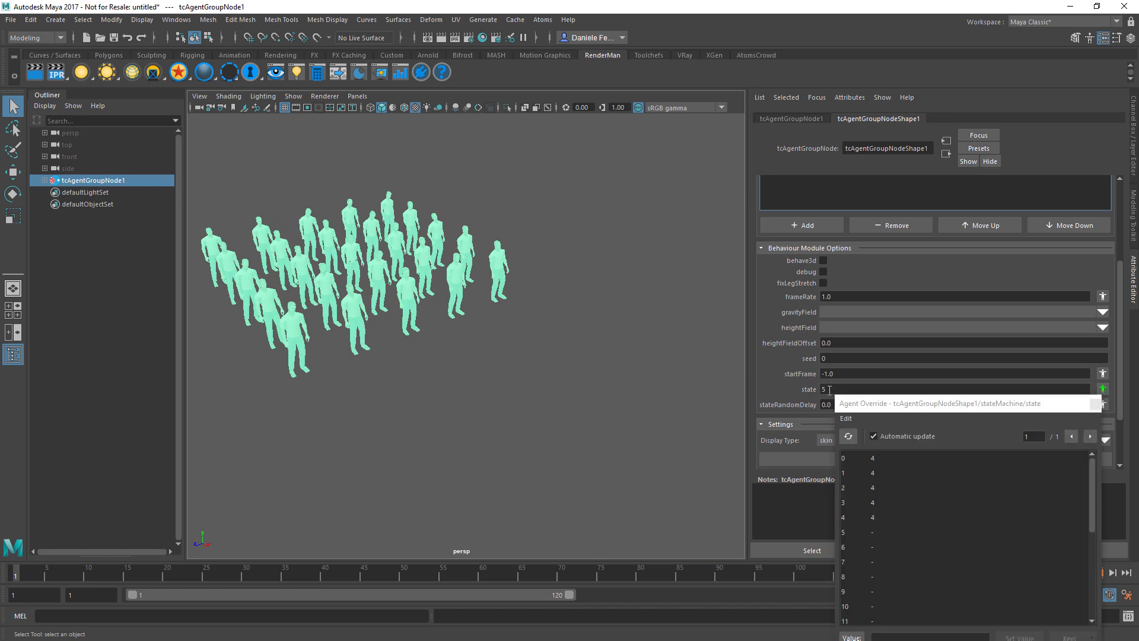
click(845, 420)
click(857, 442)
drag(915, 404, 737, 164)
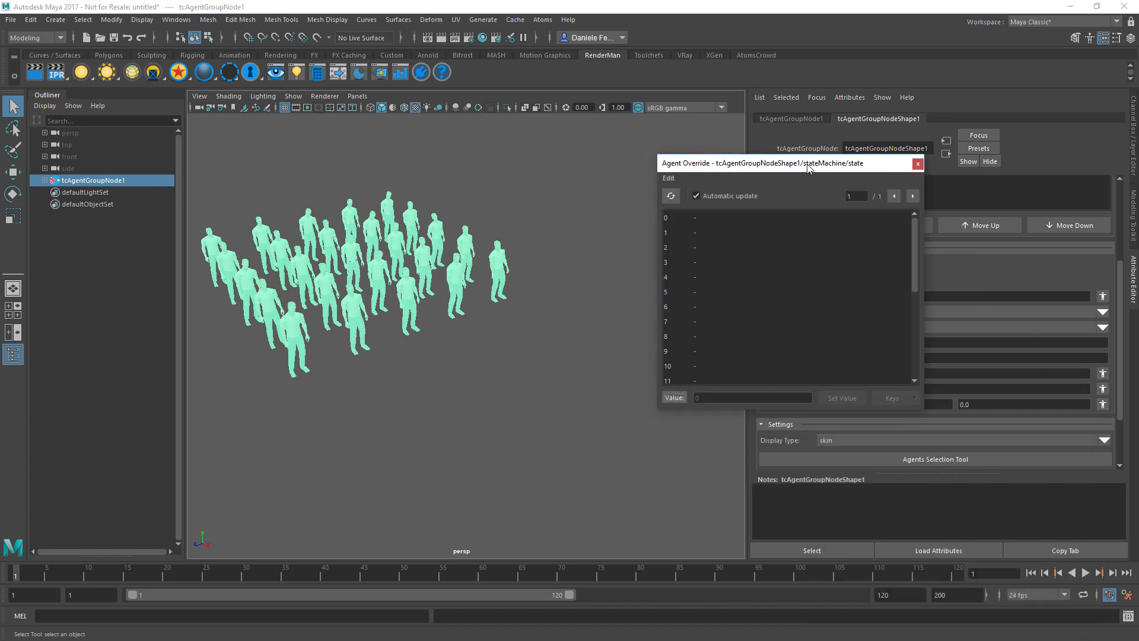
- Set the gridLayout module's agentType to cat
drag(808, 168, 559, 119)
scroll(825, 228, up, 3)
click(819, 214)
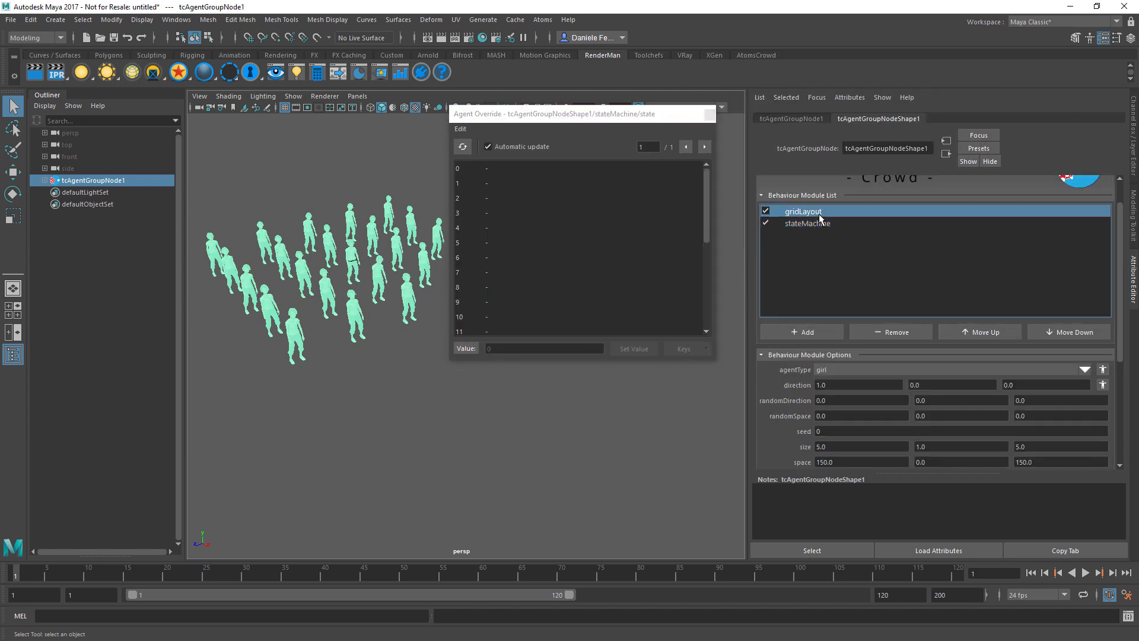
click(1084, 369)
click(920, 385)
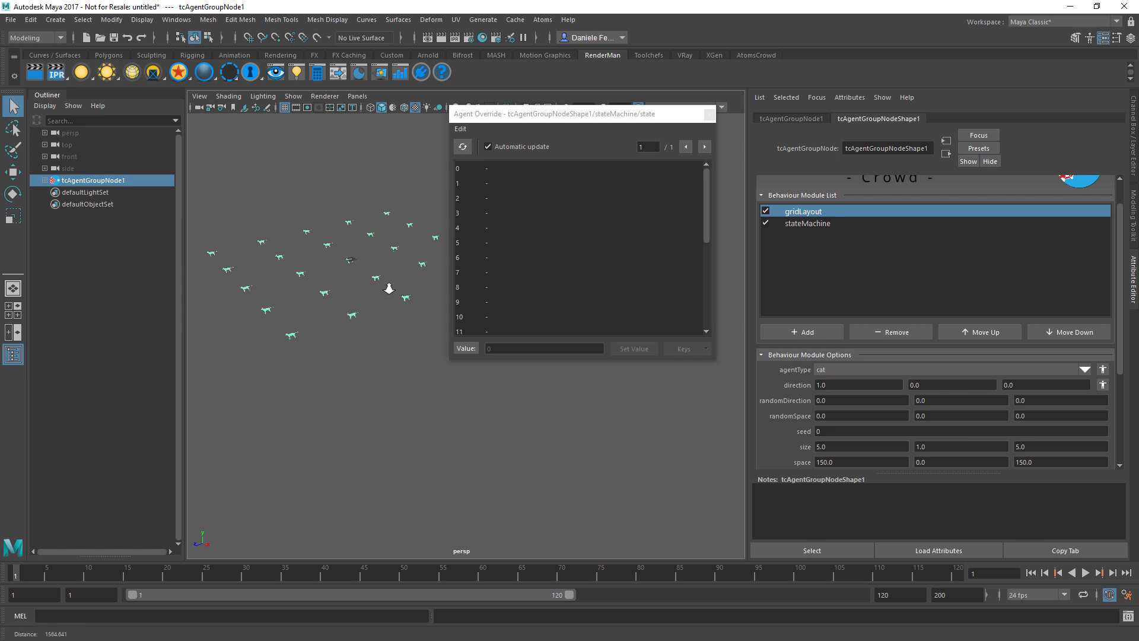
scroll(388, 289, up, 5)
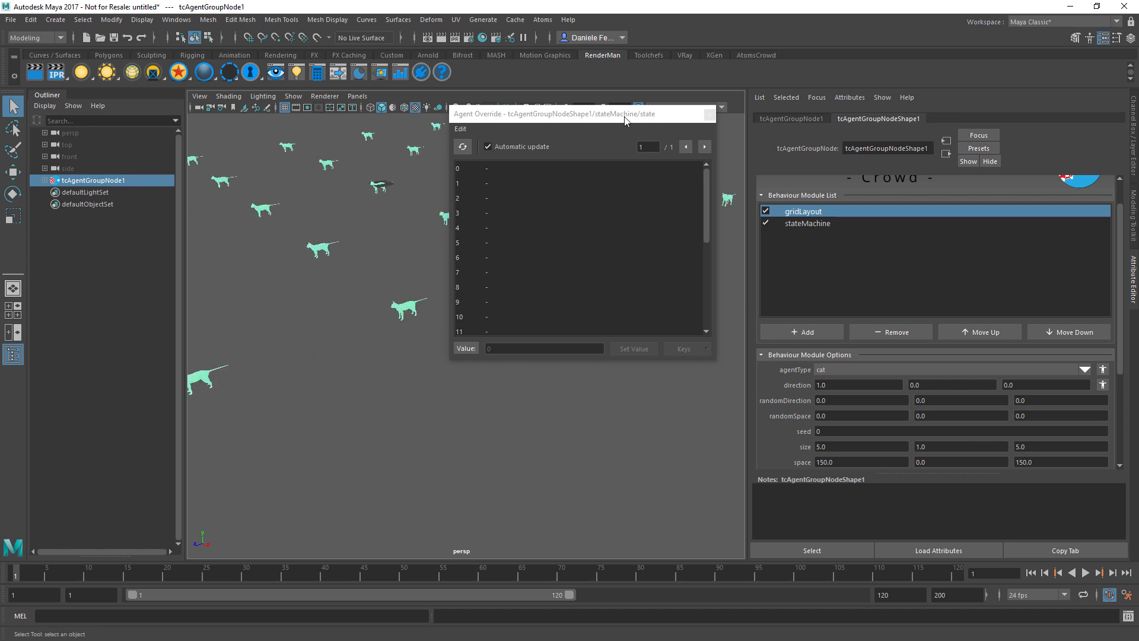
- Select the stateMachine module and inspect the sit state of catStateMachine in the Atoms Editor
drag(624, 121, 620, 116)
click(821, 223)
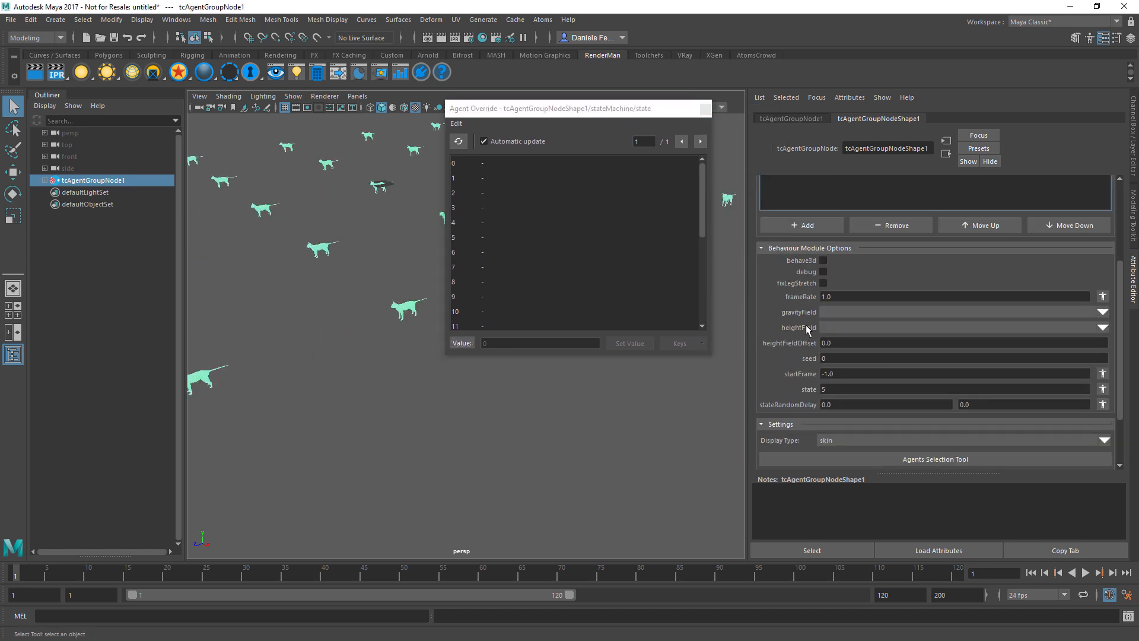
click(832, 388)
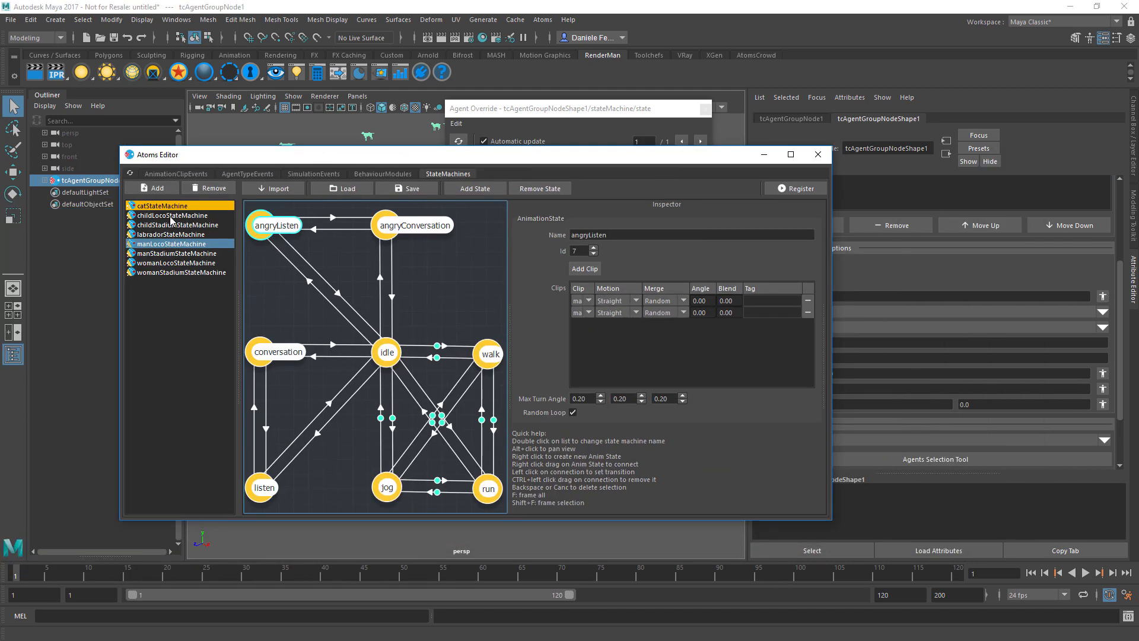
click(171, 206)
click(366, 279)
key(f)
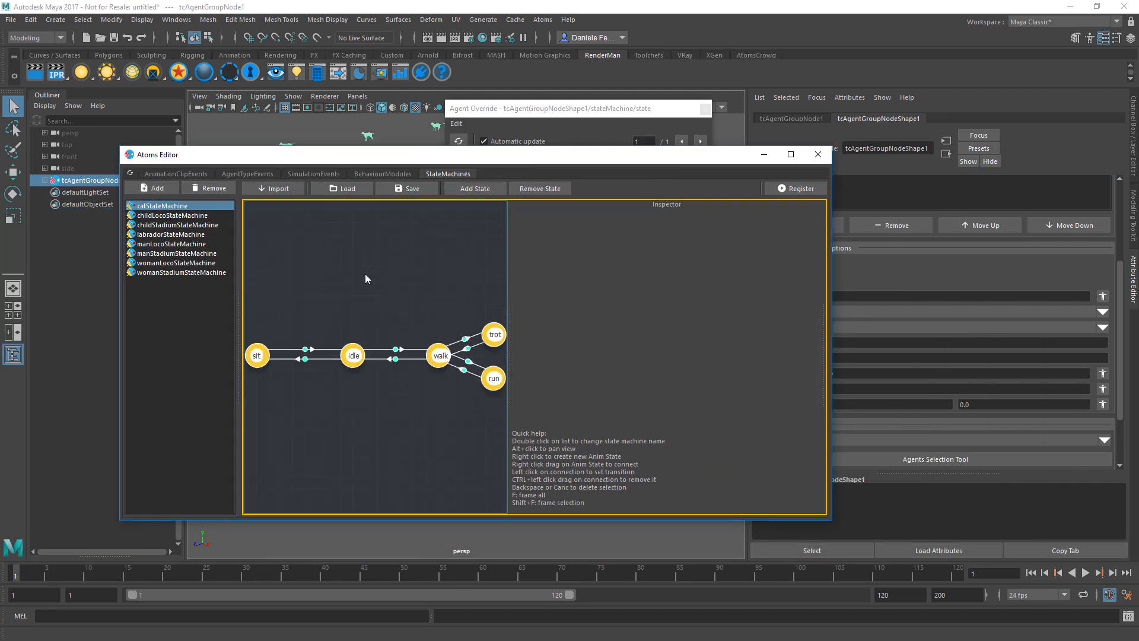
click(258, 355)
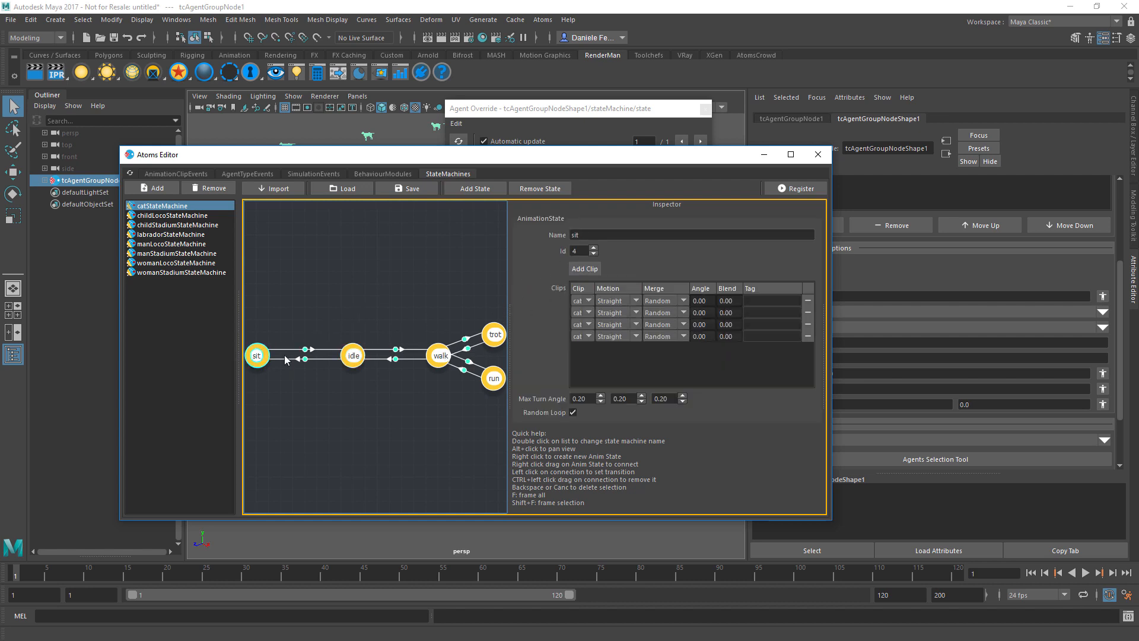
- Set the stateMachine module's state to 4 and close the agent override window
drag(735, 155, 16, 97)
click(831, 388)
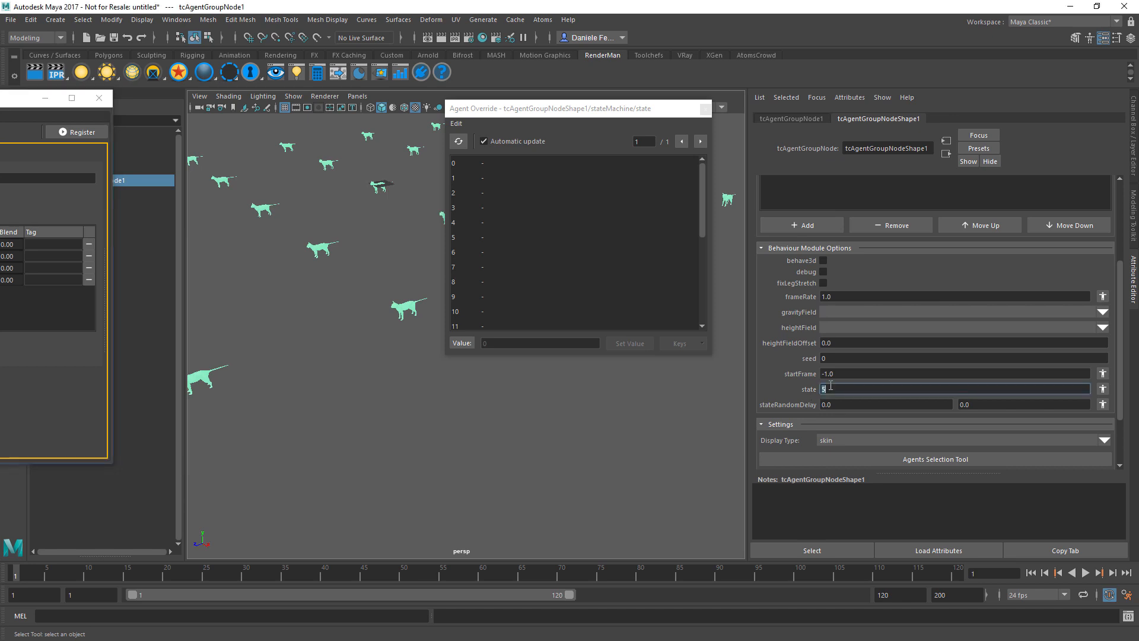
text(4)
key(Tab)
click(705, 109)
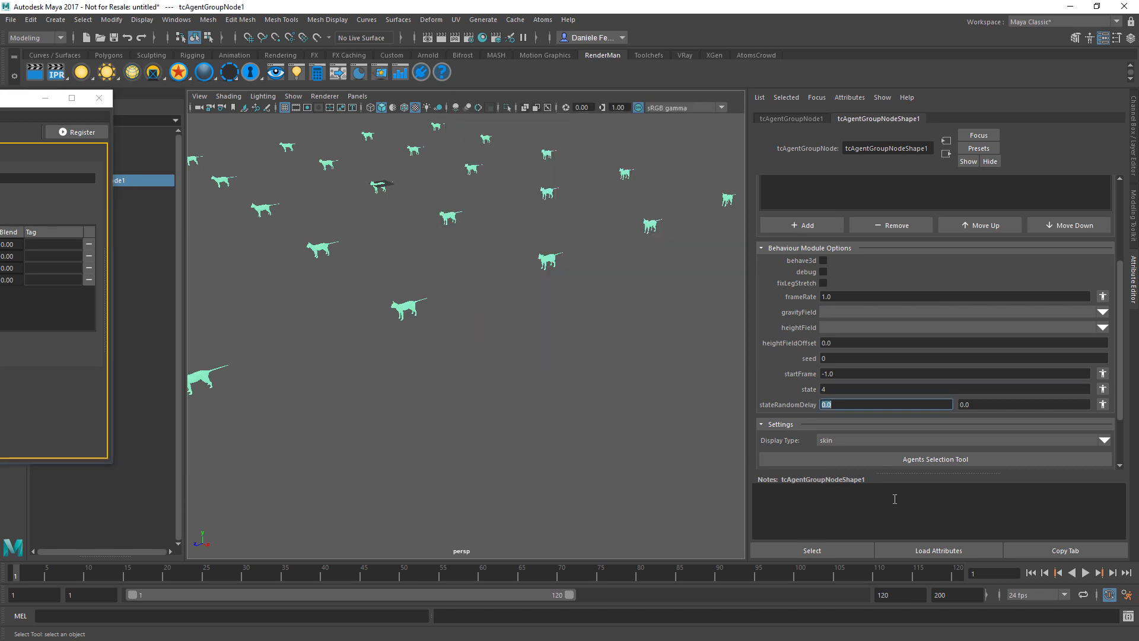
- Preview the sitting cat crowd from the first frame, framing the whole group, and stop playback
click(1030, 572)
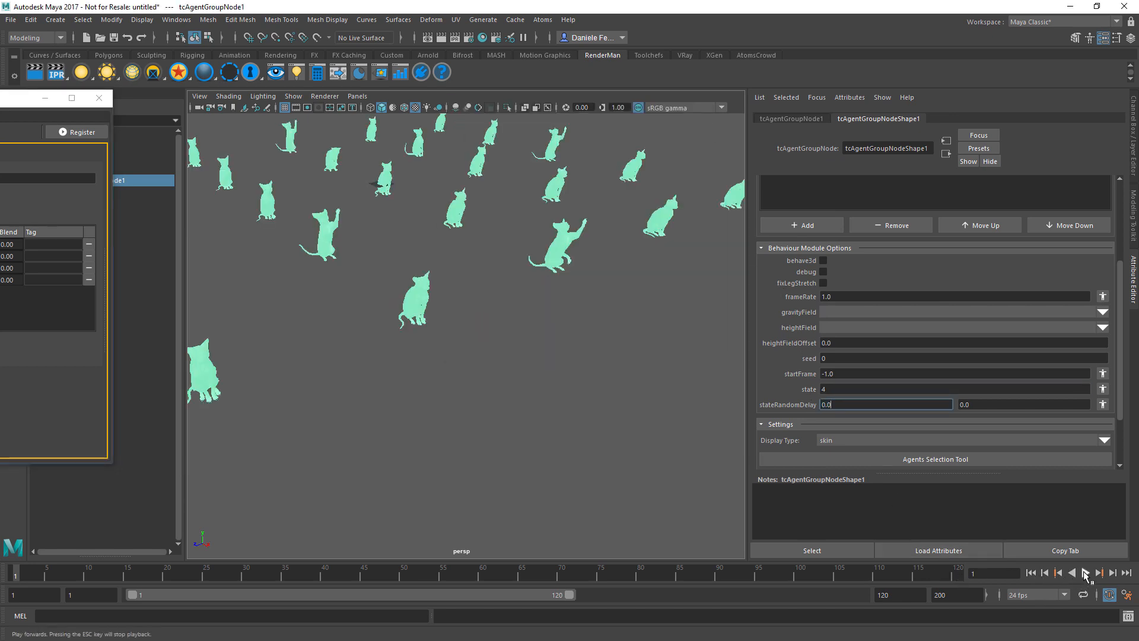
click(1085, 573)
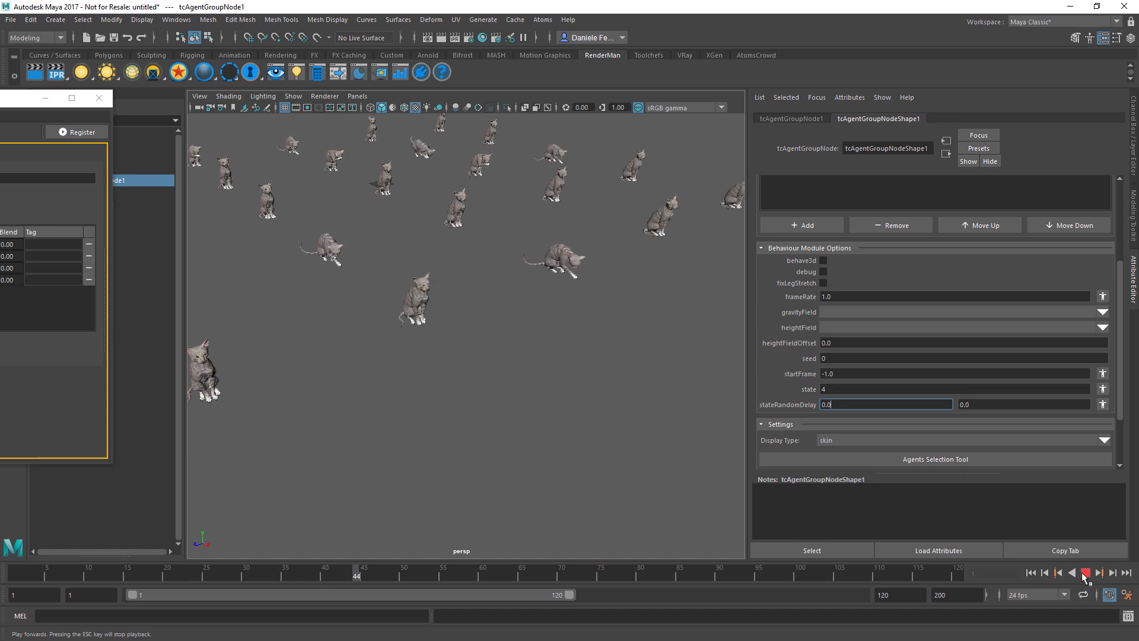
alt+right_drag(508, 315, 477, 312)
alt+middle_drag(477, 312, 507, 336)
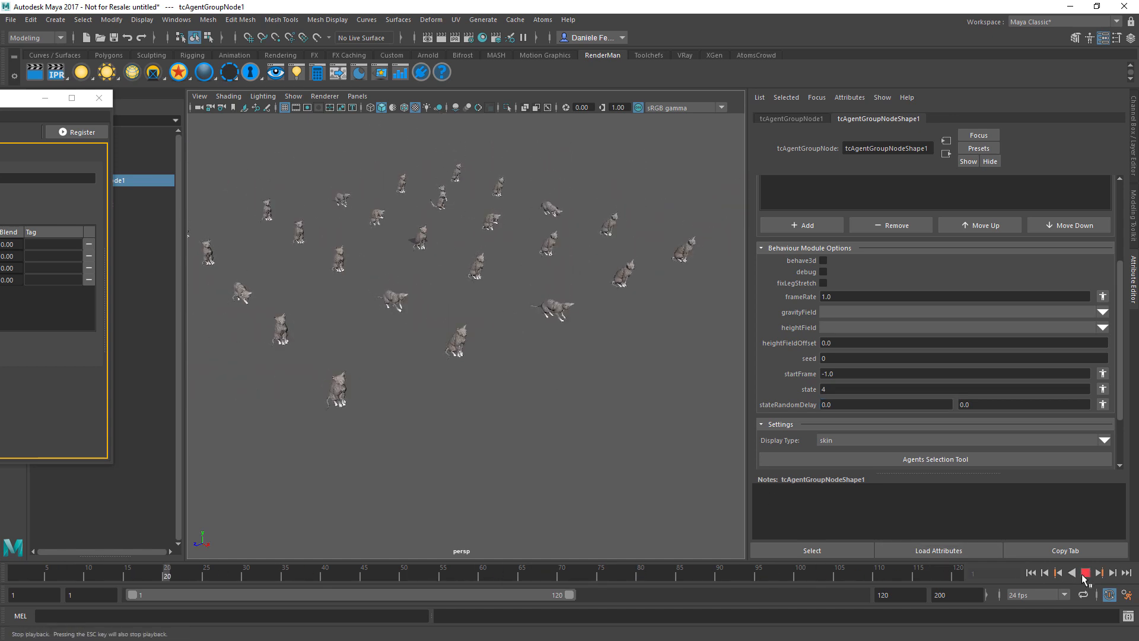
click(1030, 572)
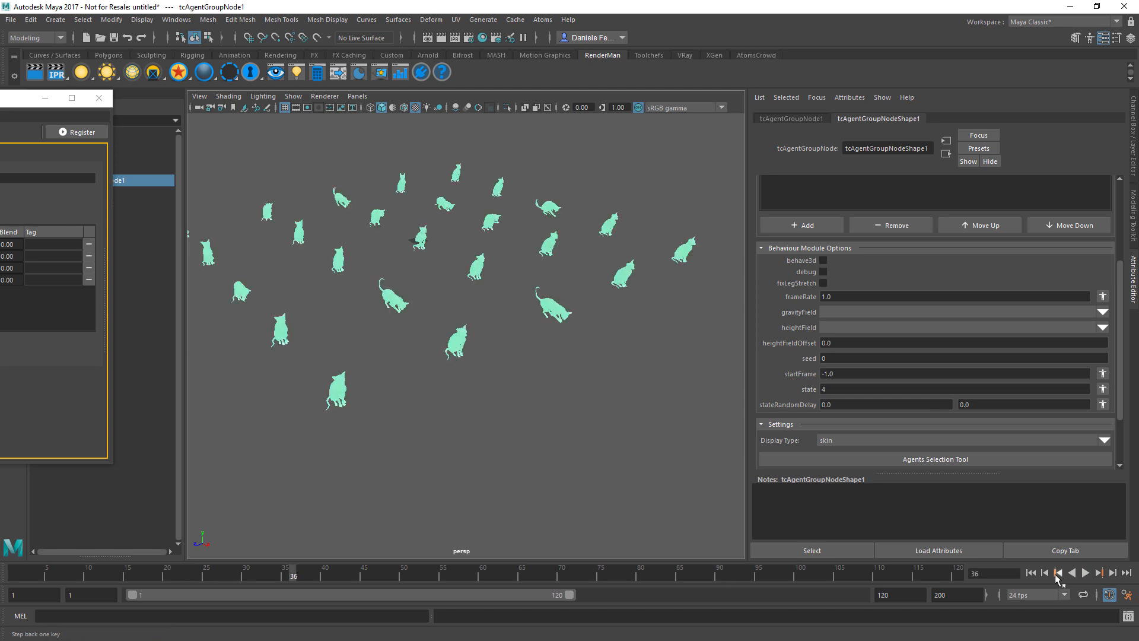
- Set the stateMachine module's state to 0 and preview the cat crowd
click(843, 387)
text(0)
key(Tab)
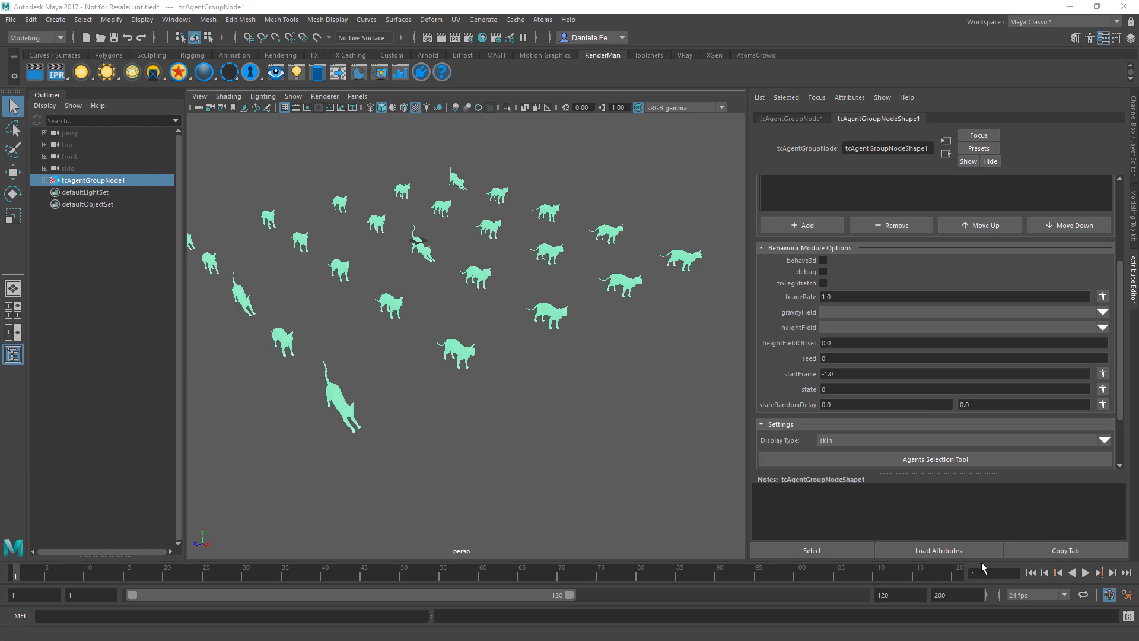
click(1086, 572)
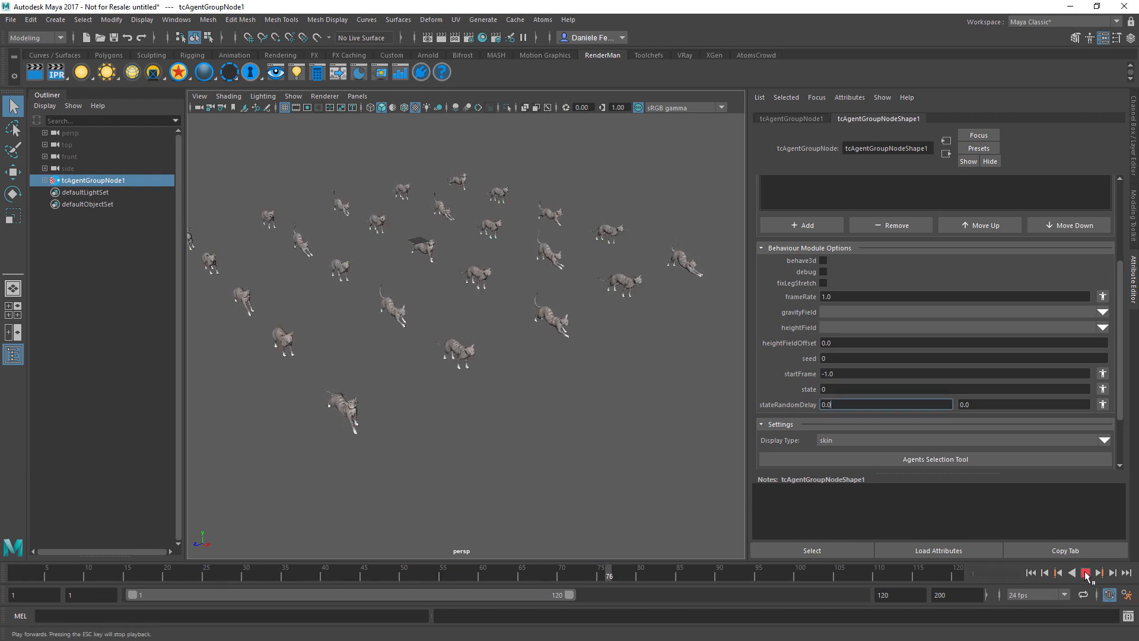
click(1086, 572)
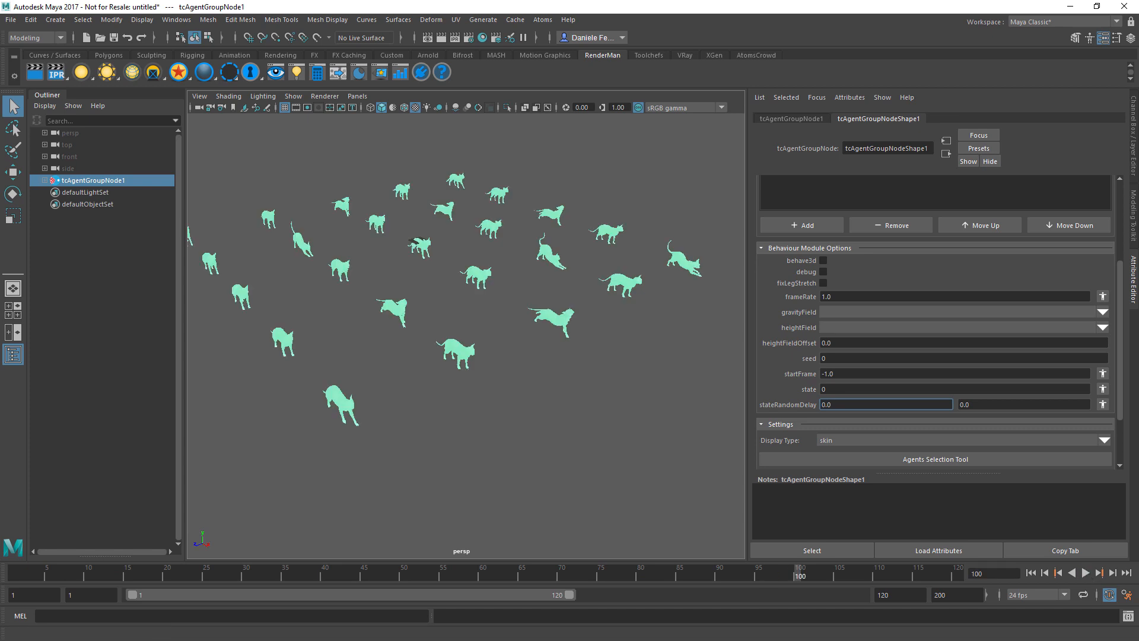
- Inspect the clips of catStateMachine's idle state and their merge options, keeping the catIdle clip on Random
drag(0, 156, 539, 165)
click(354, 369)
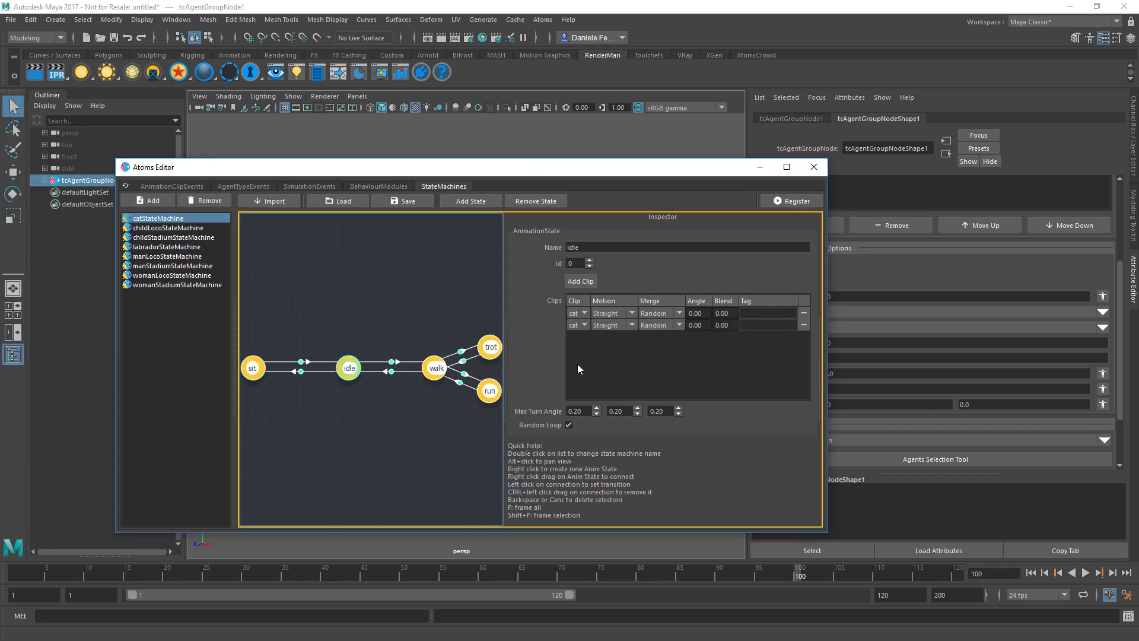
drag(502, 297, 296, 282)
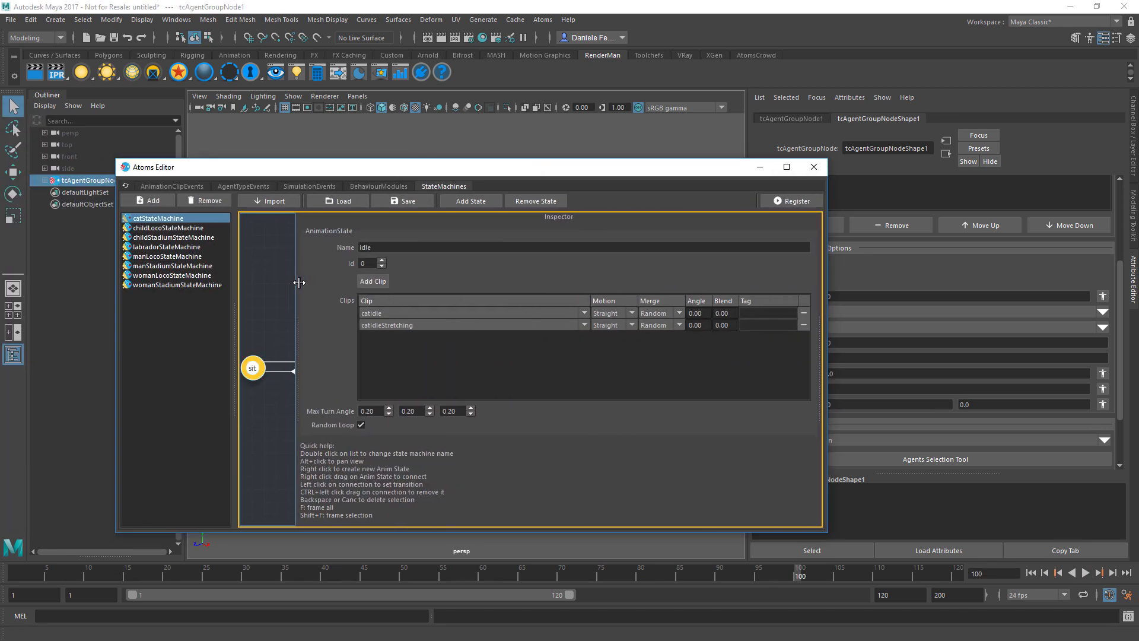
click(661, 316)
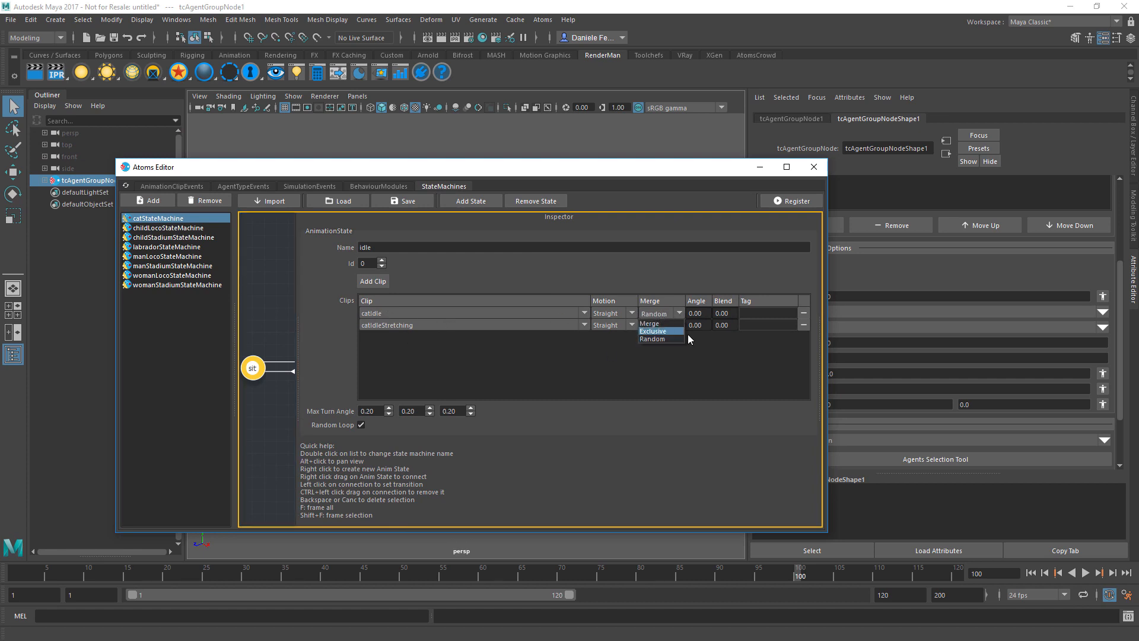
click(652, 339)
- Replay the idle cat crowd to watch the random clip variation, and stop playback
drag(707, 168, 0, 171)
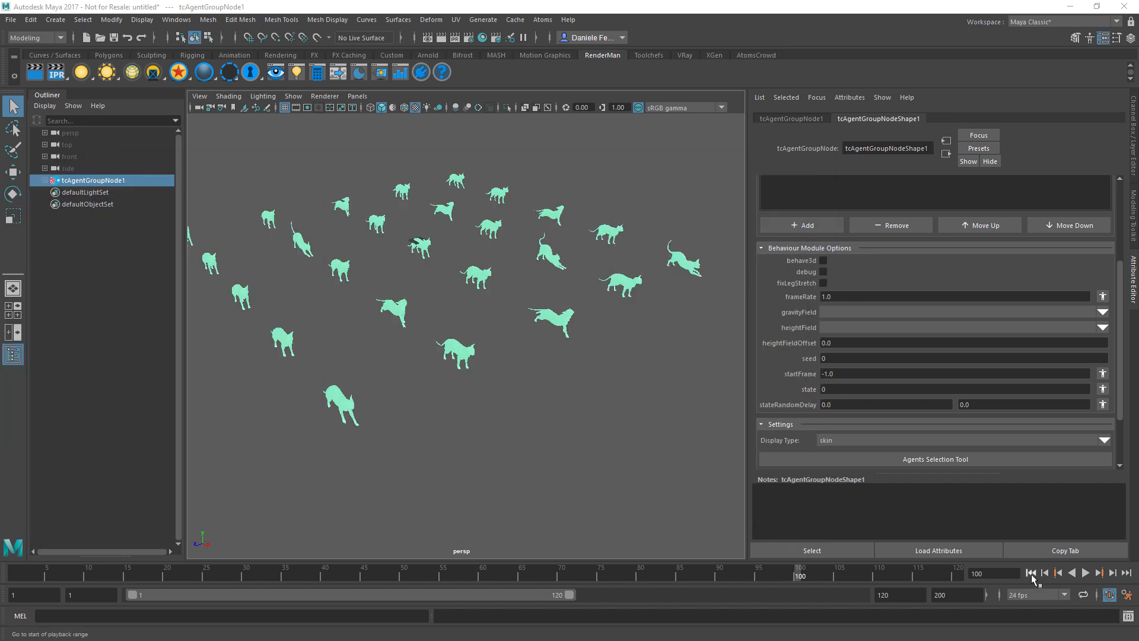
click(1085, 573)
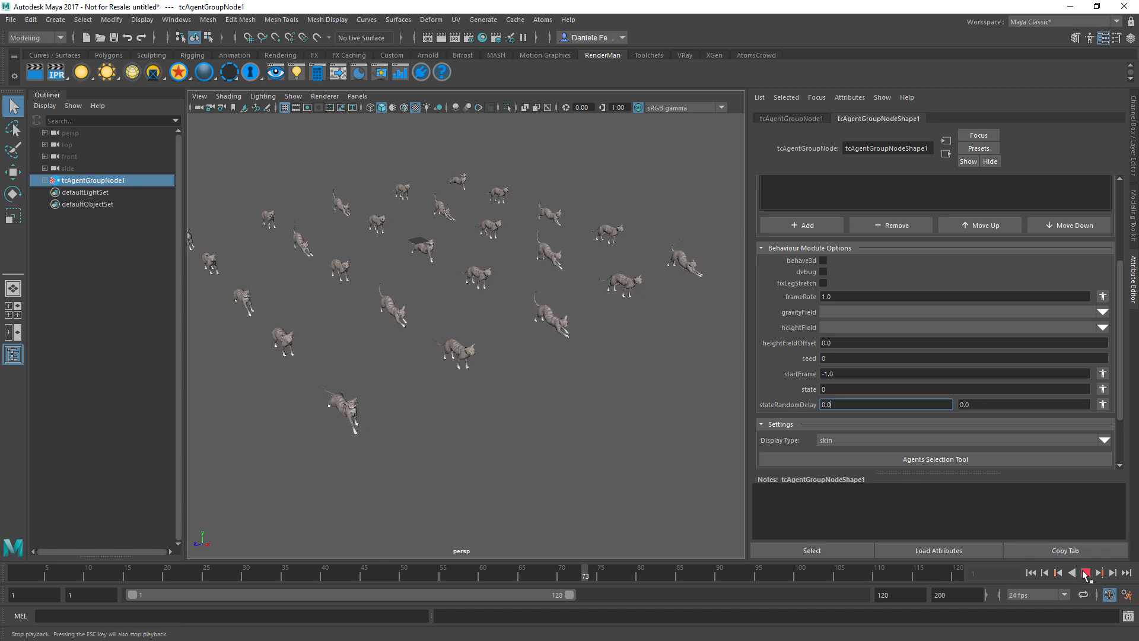
click(1085, 573)
drag(0, 169, 449, 153)
drag(263, 289, 321, 290)
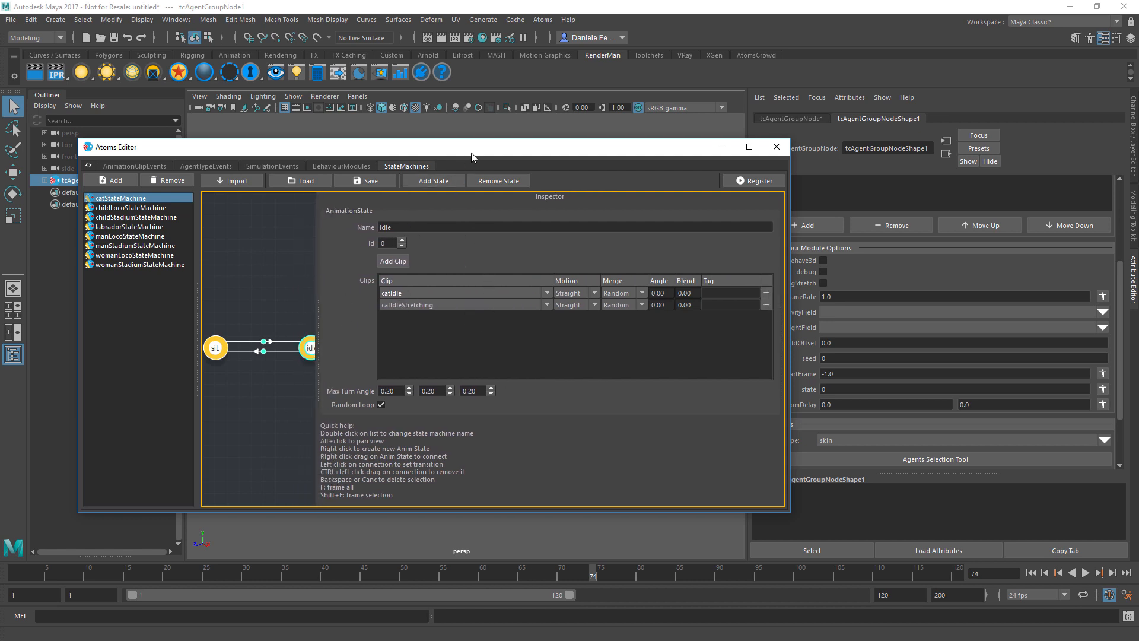
click(542, 20)
mouse_move(569, 41)
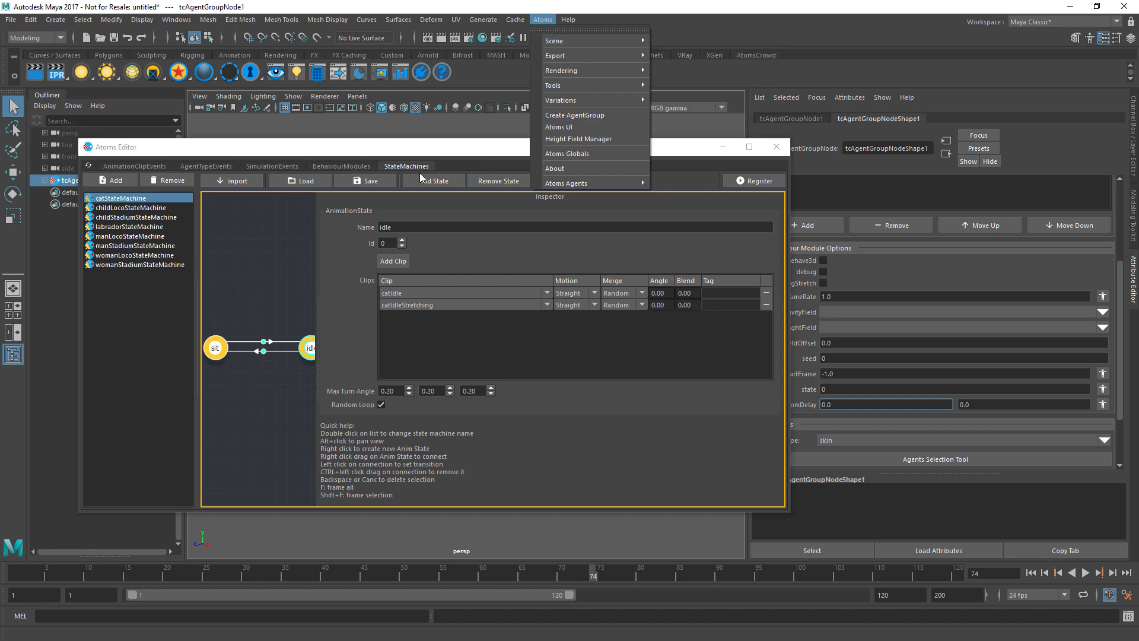
click(473, 154)
drag(473, 154, 0, 153)
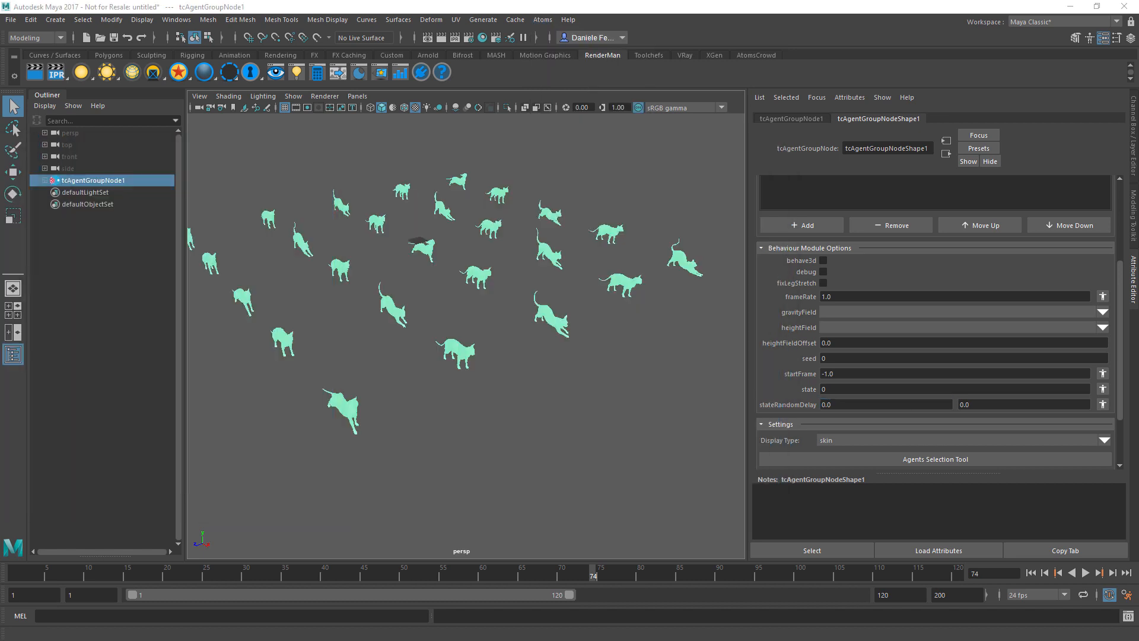
- Set the stateMachine module's state to 1 and preview the cat crowd from the first frame
double_click(826, 389)
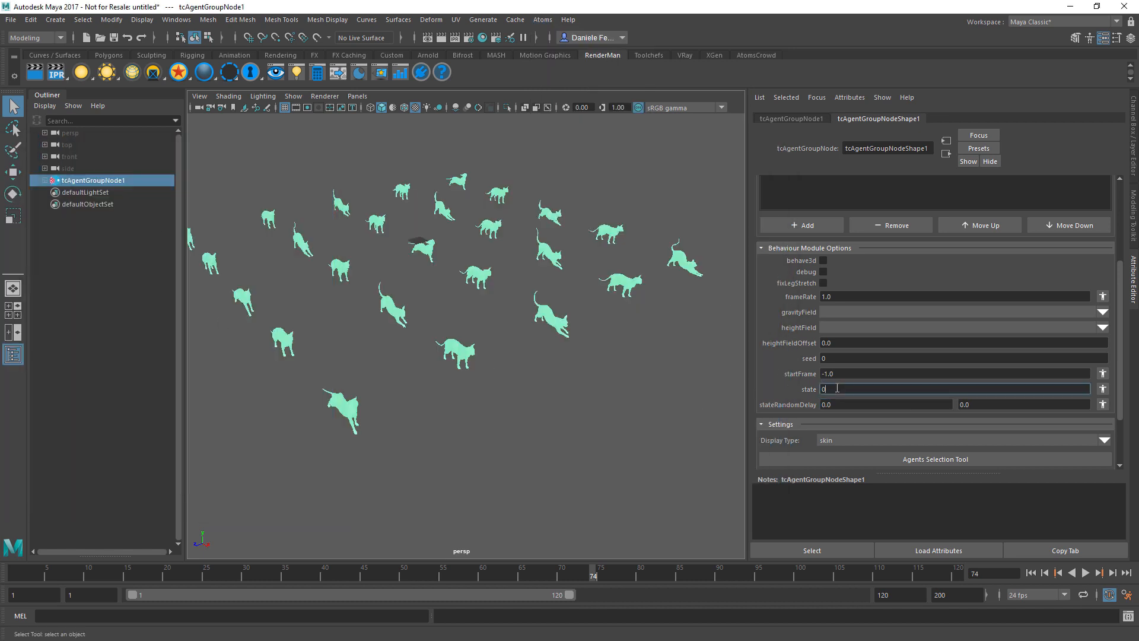
text(1)
key(Tab)
click(1031, 573)
click(1085, 573)
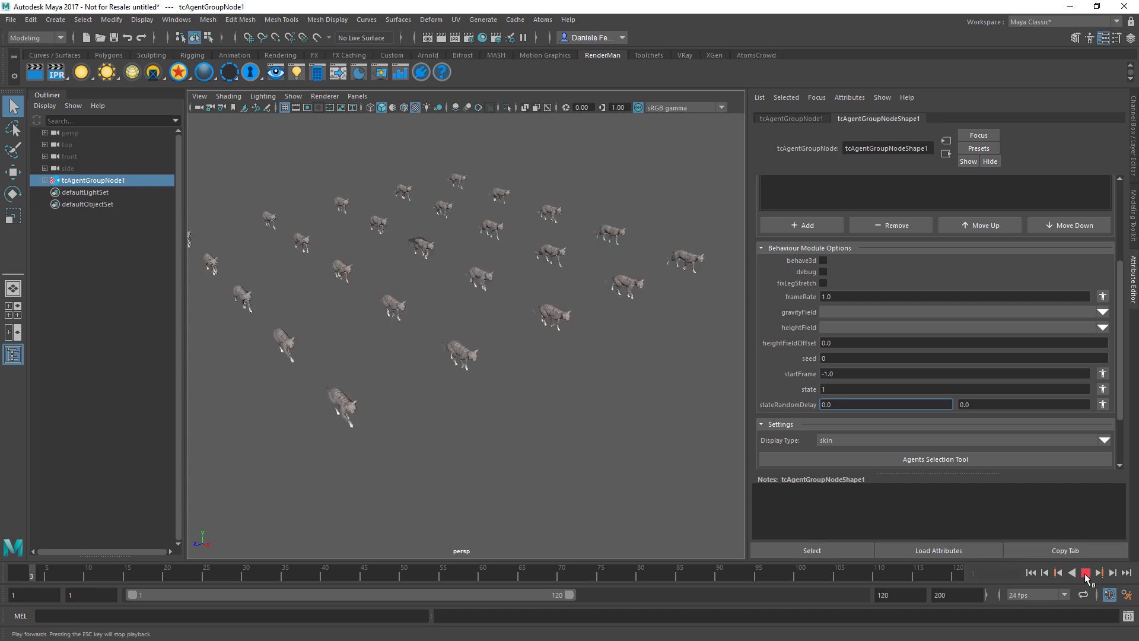
click(1085, 573)
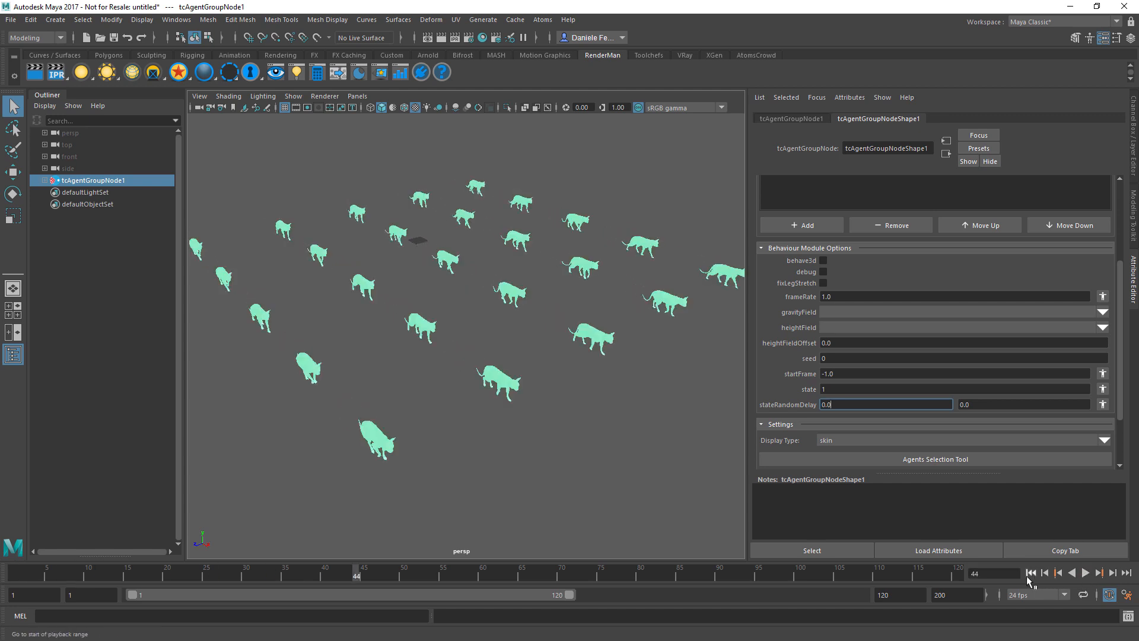
- Rewind, set the stateMachine module's state to 2 and preview the cat crowd
click(1031, 573)
double_click(826, 389)
text(2)
key(Tab)
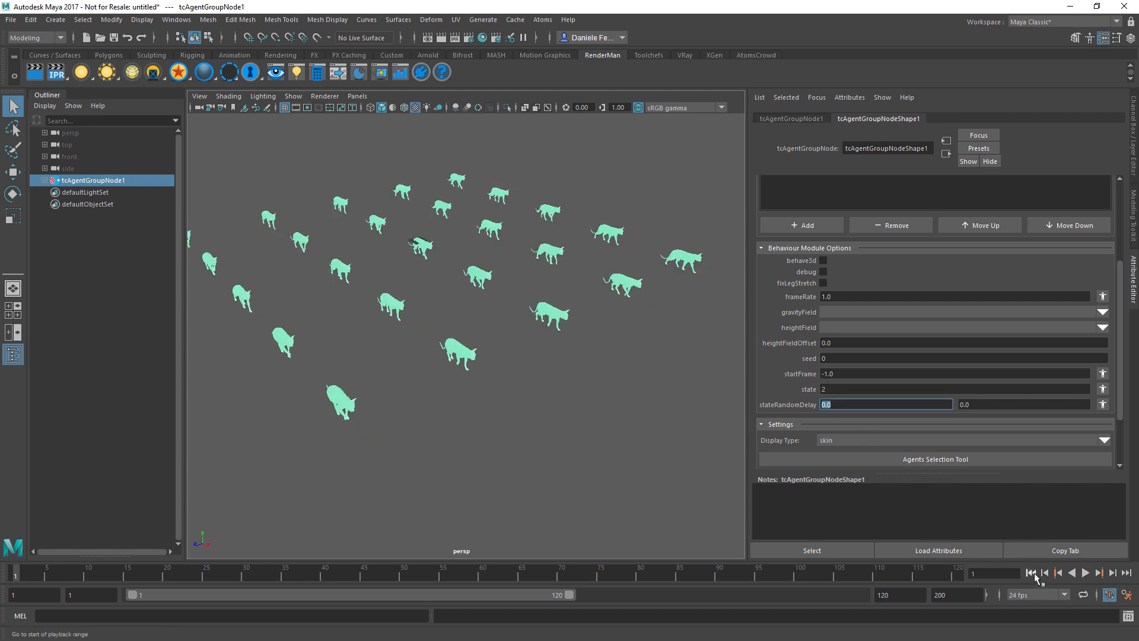
click(1084, 573)
click(1085, 573)
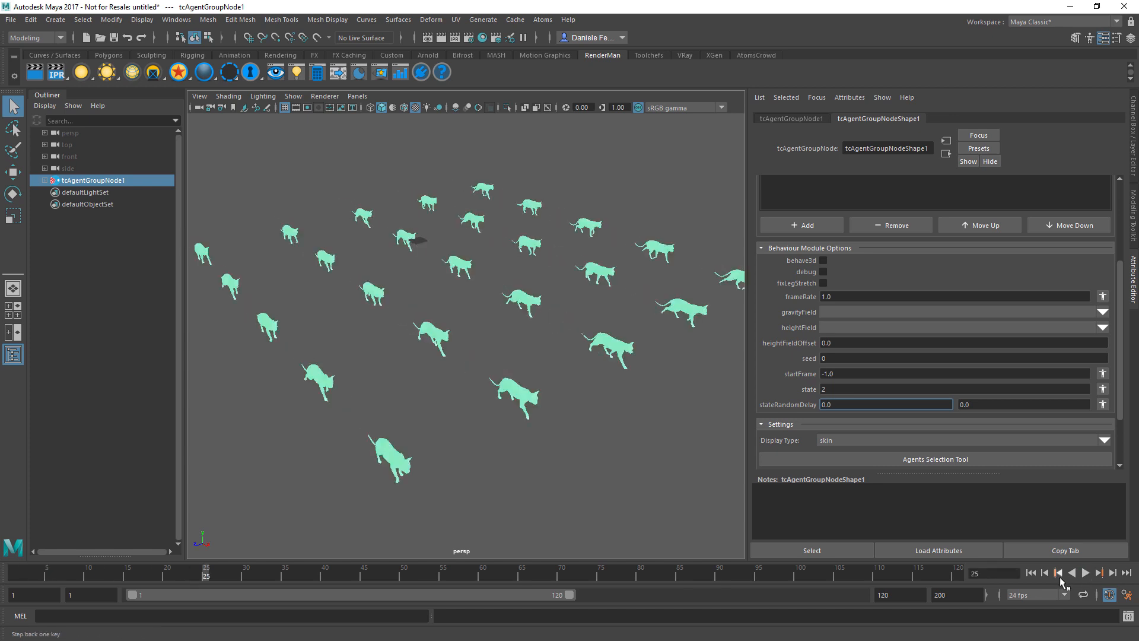
- Set the stateMachine module's state to 3, preview the cat crowd from the first frame and rewind
click(1030, 573)
double_click(825, 389)
text(3)
key(Tab)
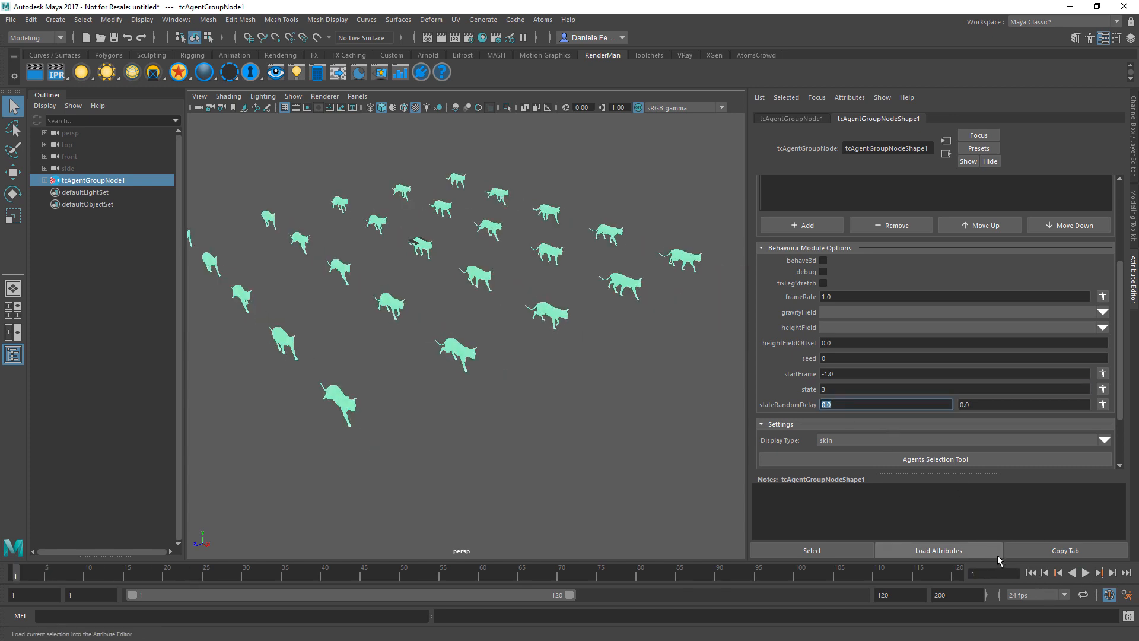
click(1085, 573)
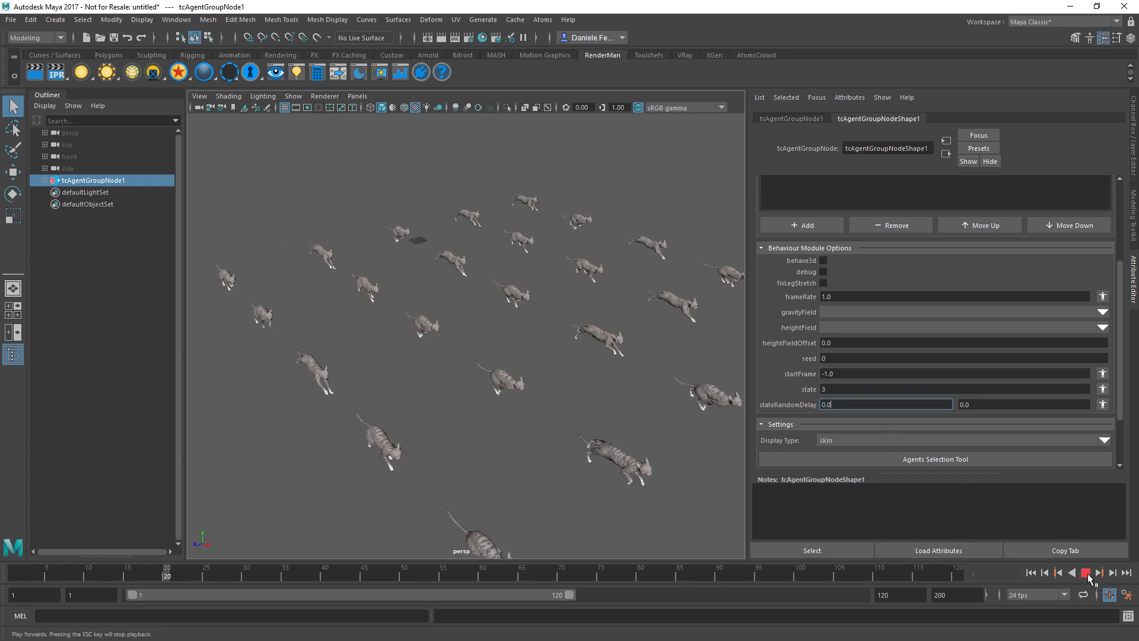
click(1086, 573)
click(1031, 572)
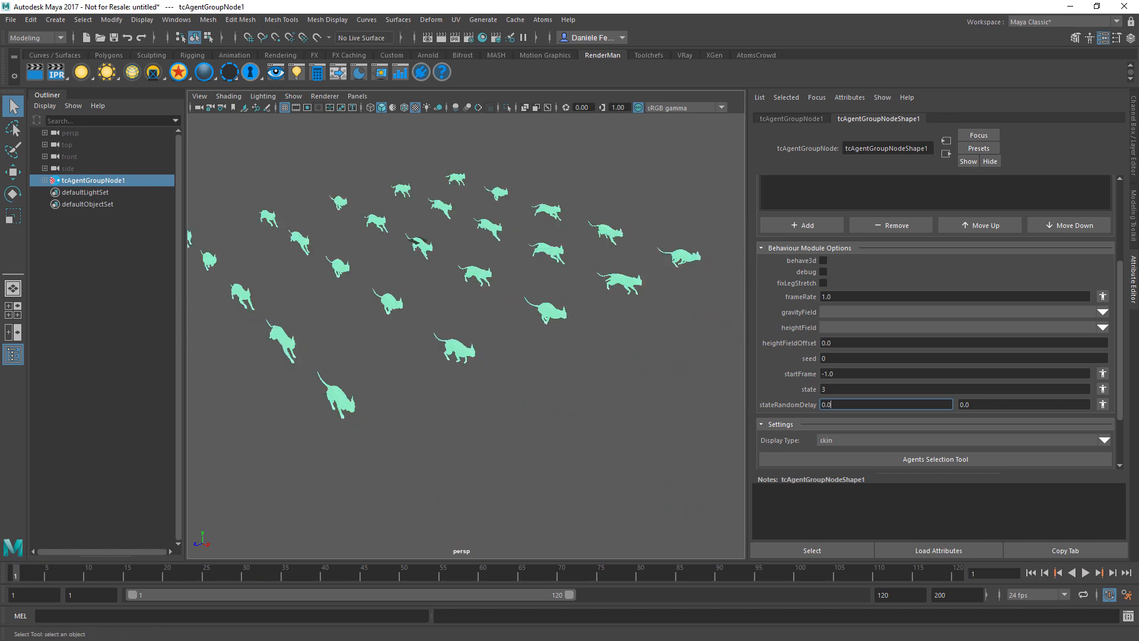
- Inspect the idle state of labradorStateMachine in the Atoms Editor
drag(0, 140, 535, 154)
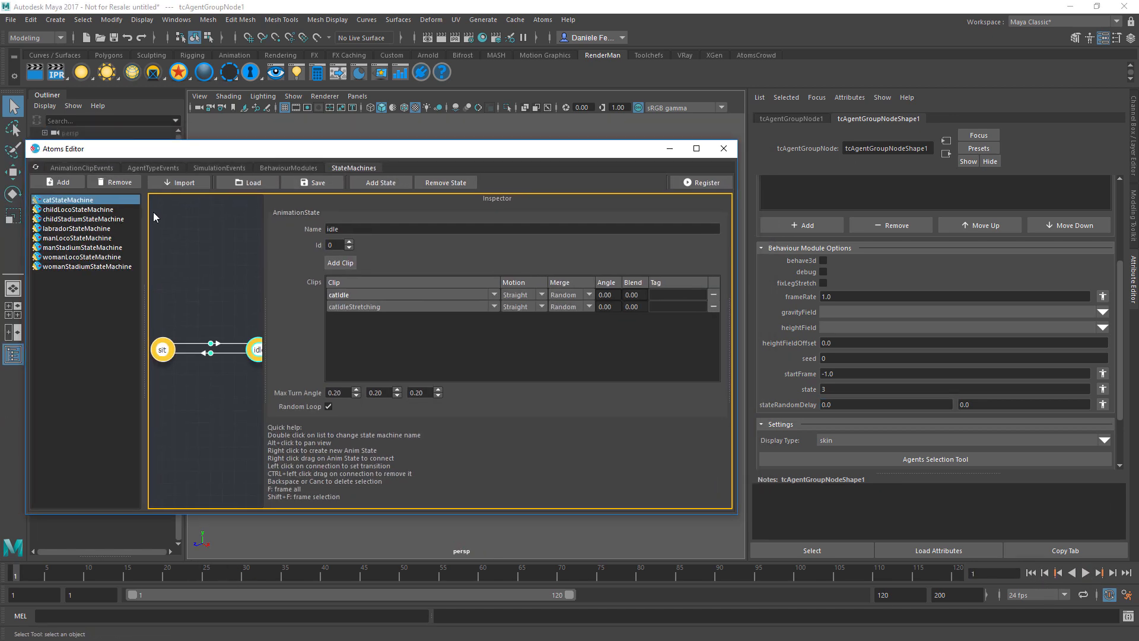
click(86, 230)
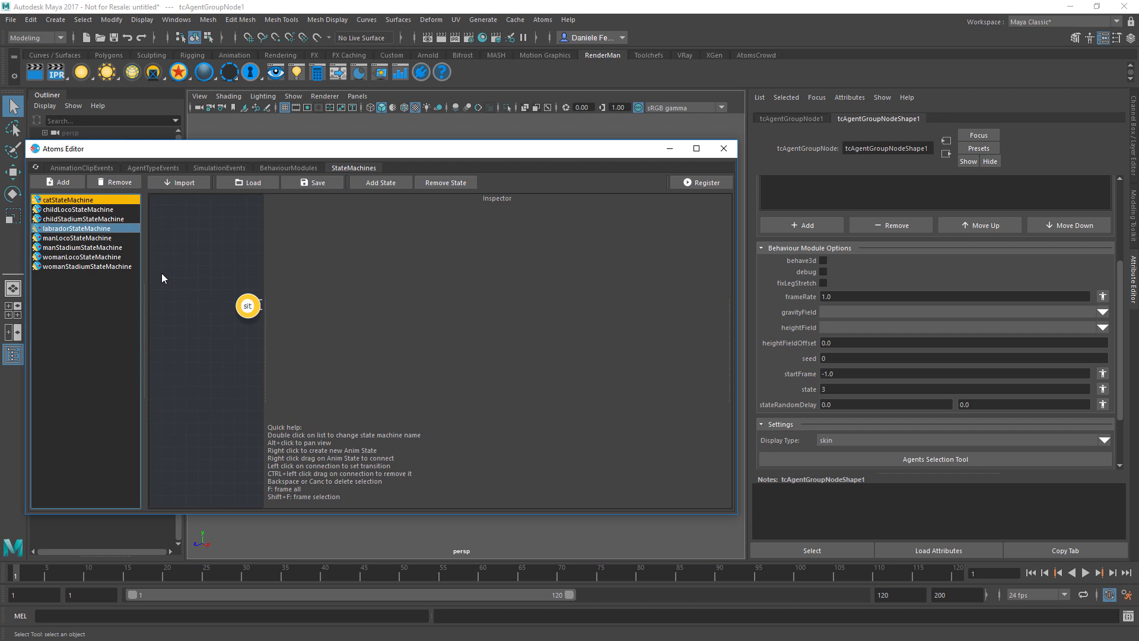
click(225, 345)
key(f)
click(194, 349)
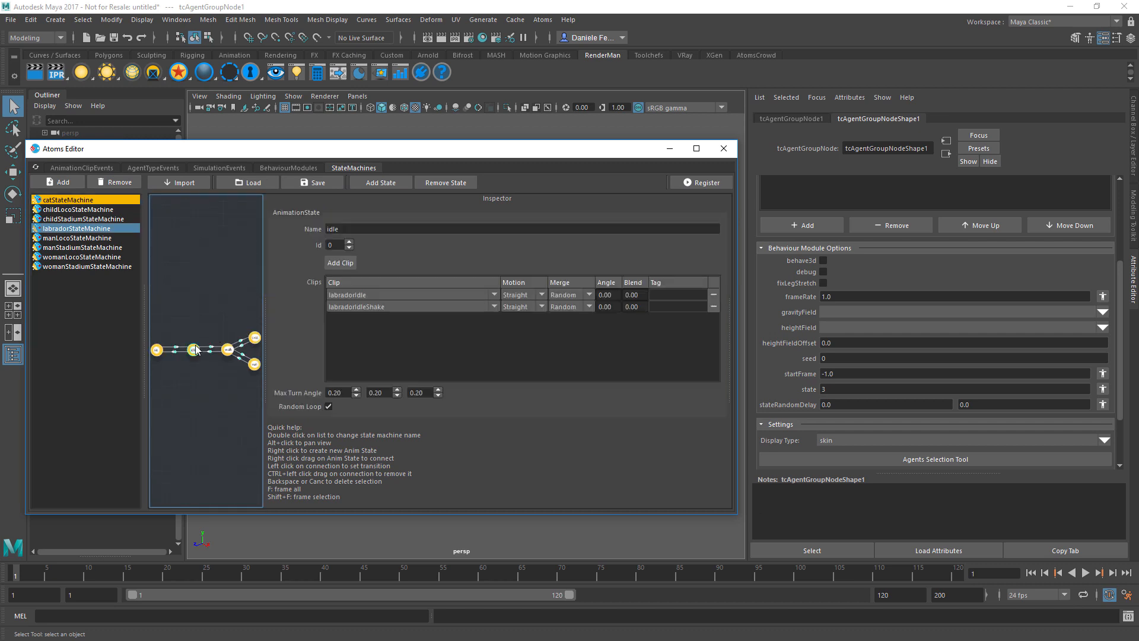
- Inspect the sit state of labradorStateMachine and move the Atoms Editor window out of the way
click(156, 350)
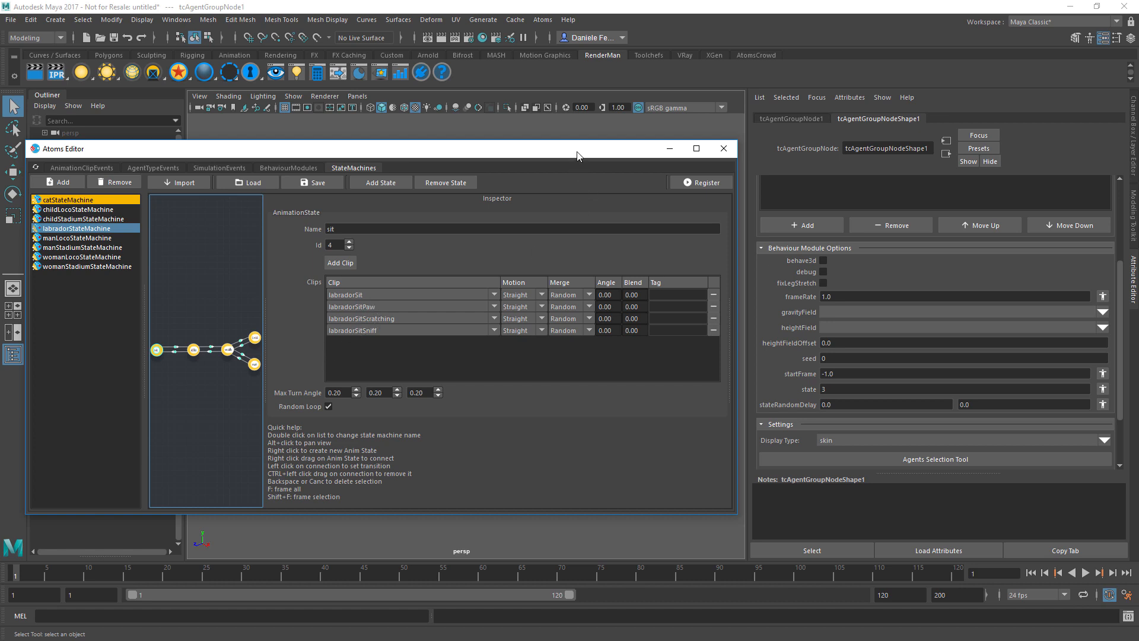
drag(577, 155, 640, 146)
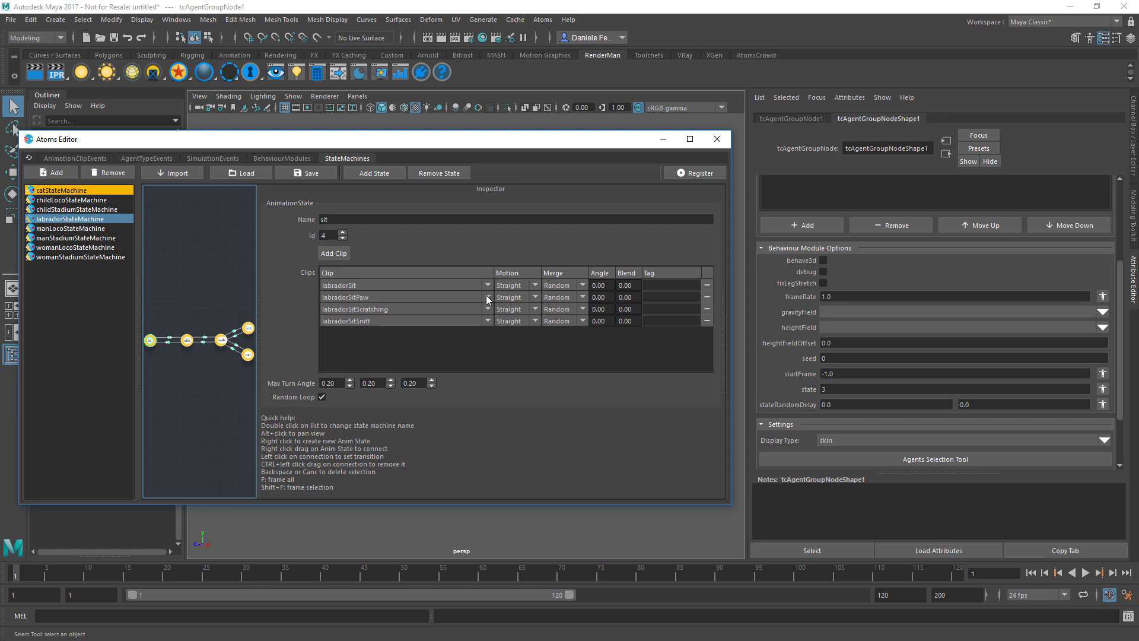
drag(406, 147, 0, 143)
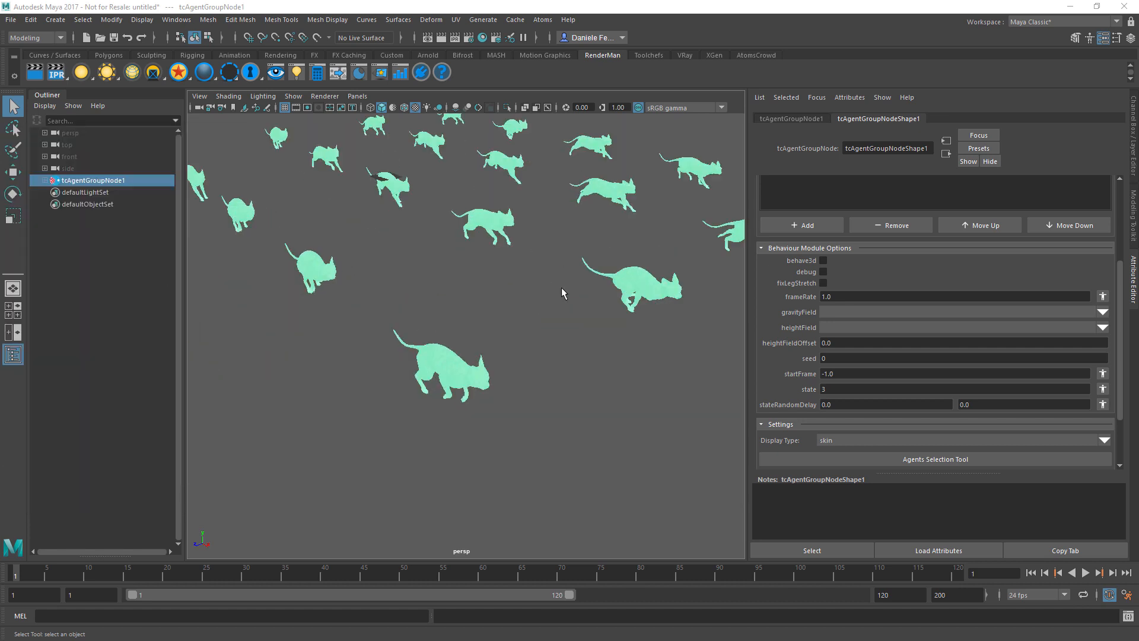
- Set the gridLayout module's agentType to labrador
scroll(570, 292, up, 4)
scroll(572, 293, down, 8)
scroll(812, 331, up, 4)
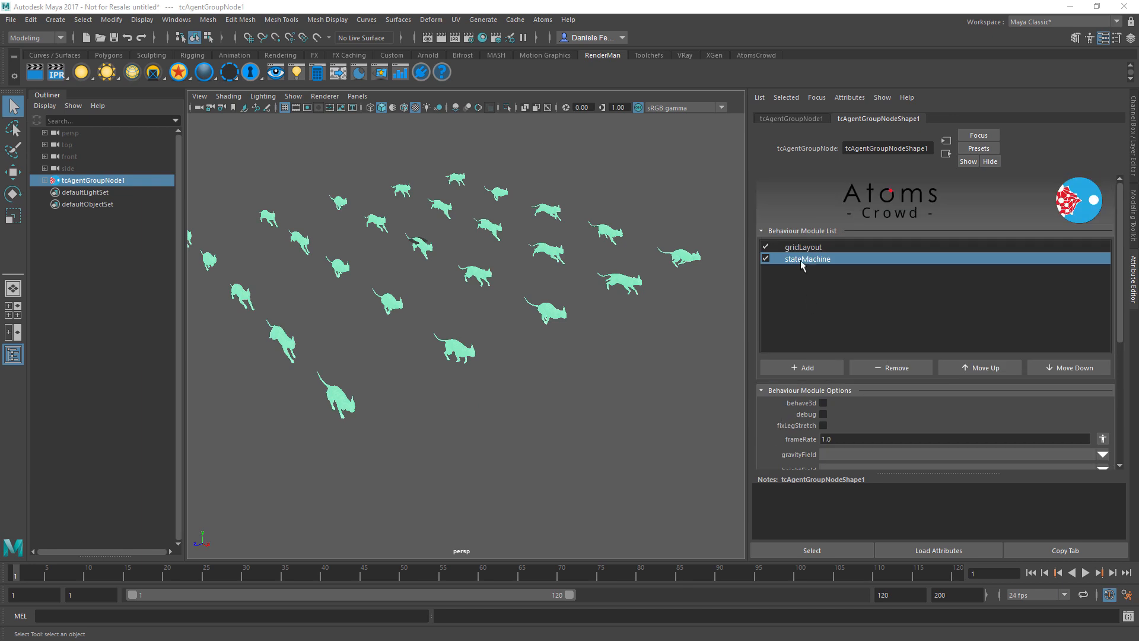
click(802, 247)
scroll(859, 365, down, 3)
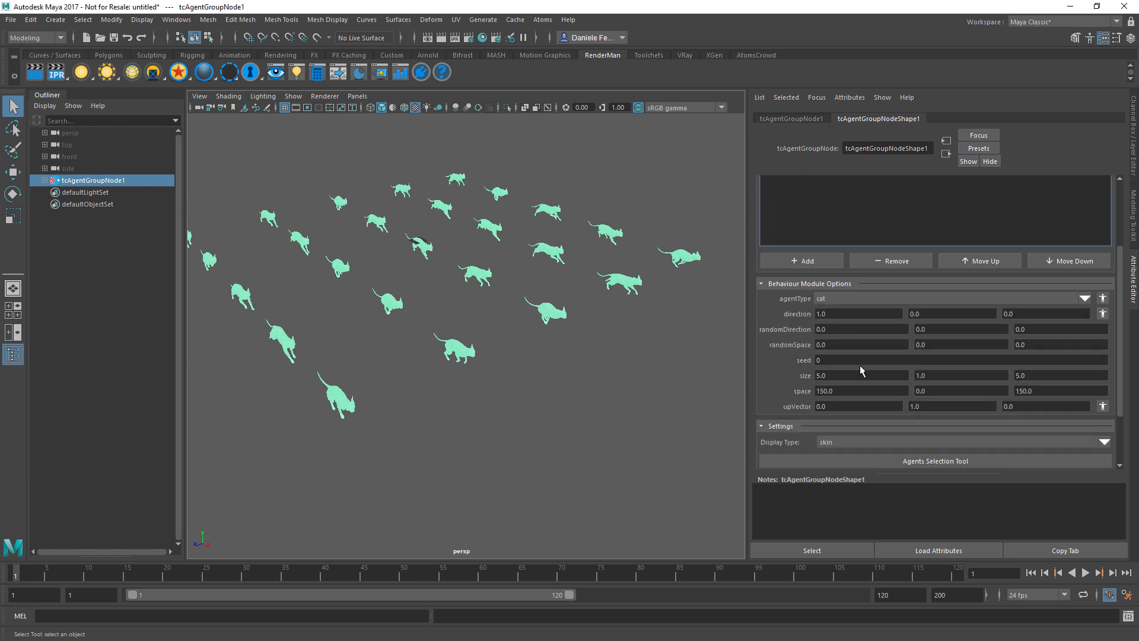
click(1085, 297)
click(887, 332)
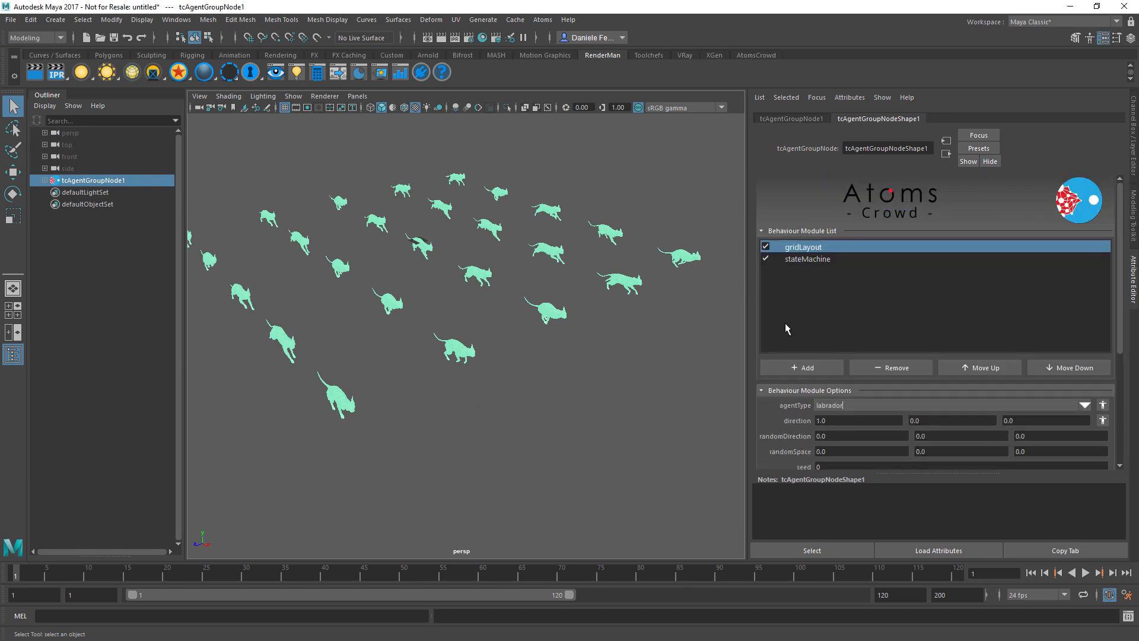
- Set the stateMachine module's state to 4 and preview the labrador crowd
click(794, 259)
scroll(796, 287, down, 3)
double_click(842, 423)
text(4)
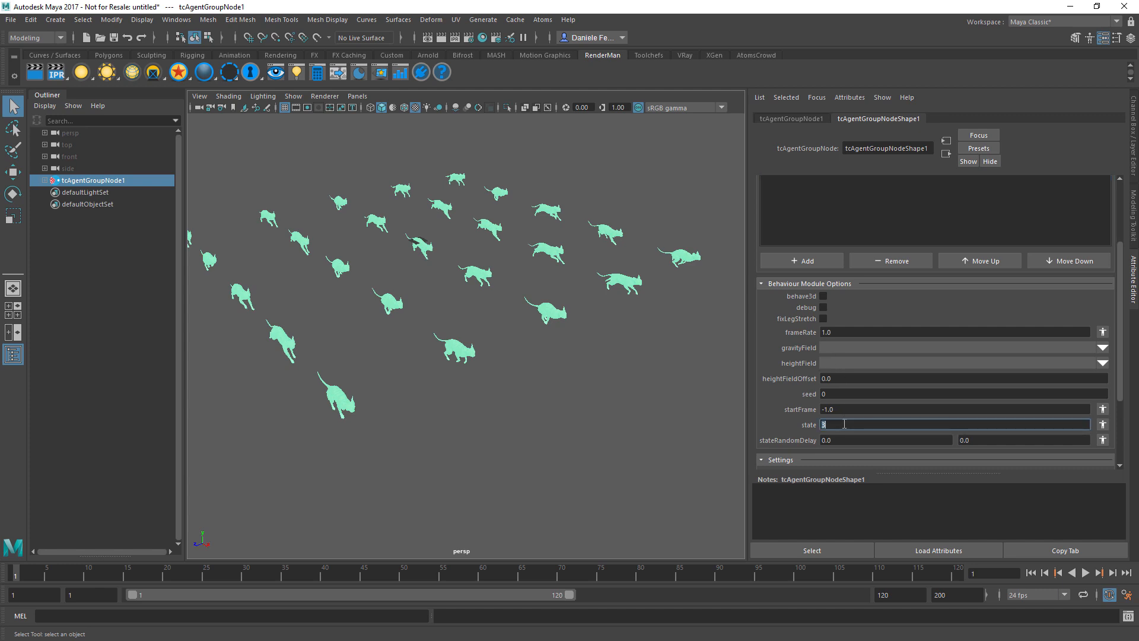
key(Tab)
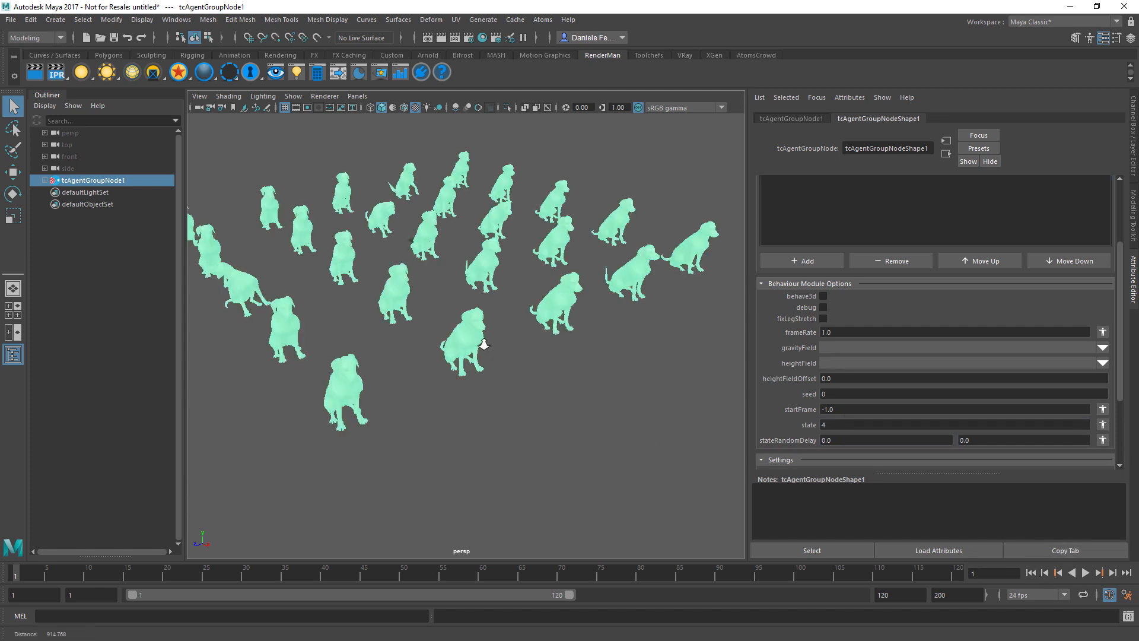
click(1085, 573)
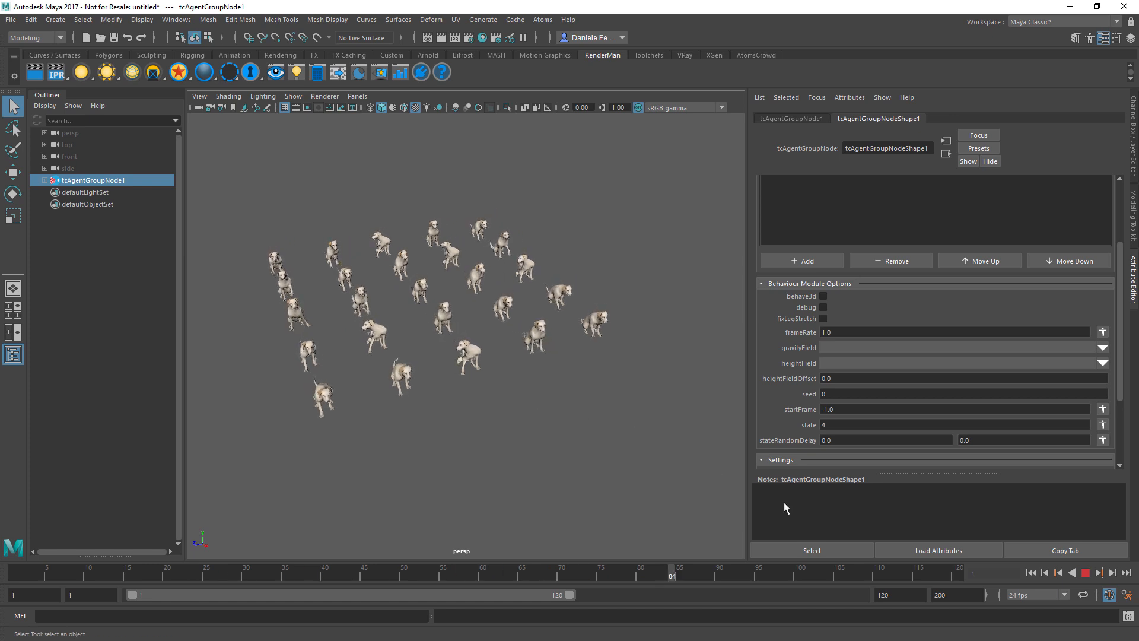
click(1085, 573)
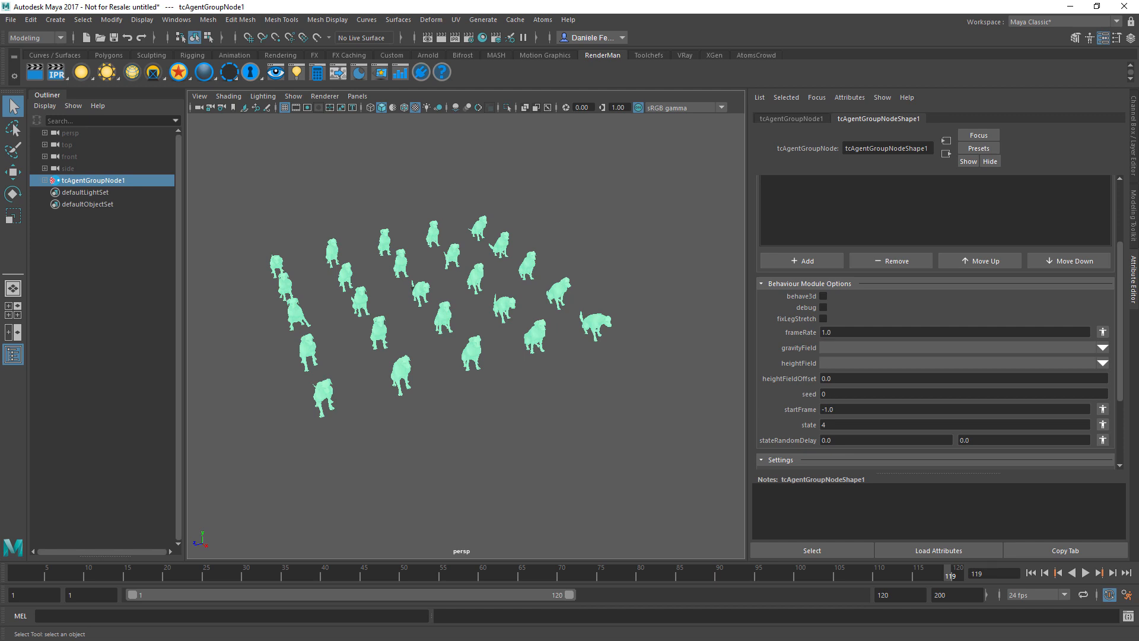
- Bring the Atoms Editor back into view and review its animation clip events, from the cat clips to the man clips
drag(0, 130, 0, 145)
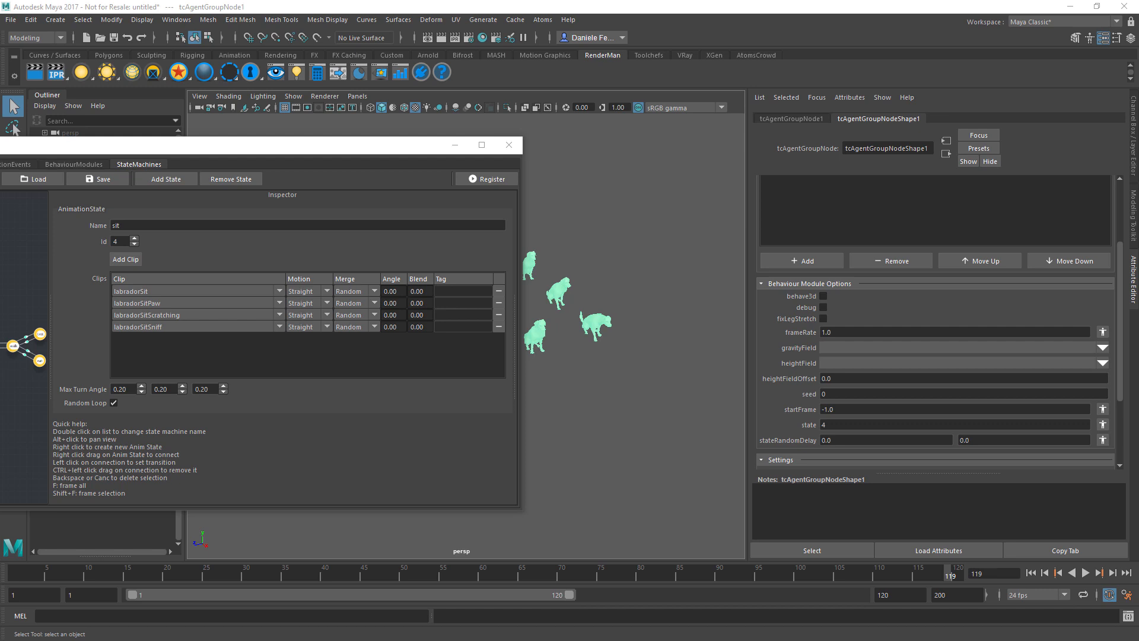
drag(209, 154, 530, 155)
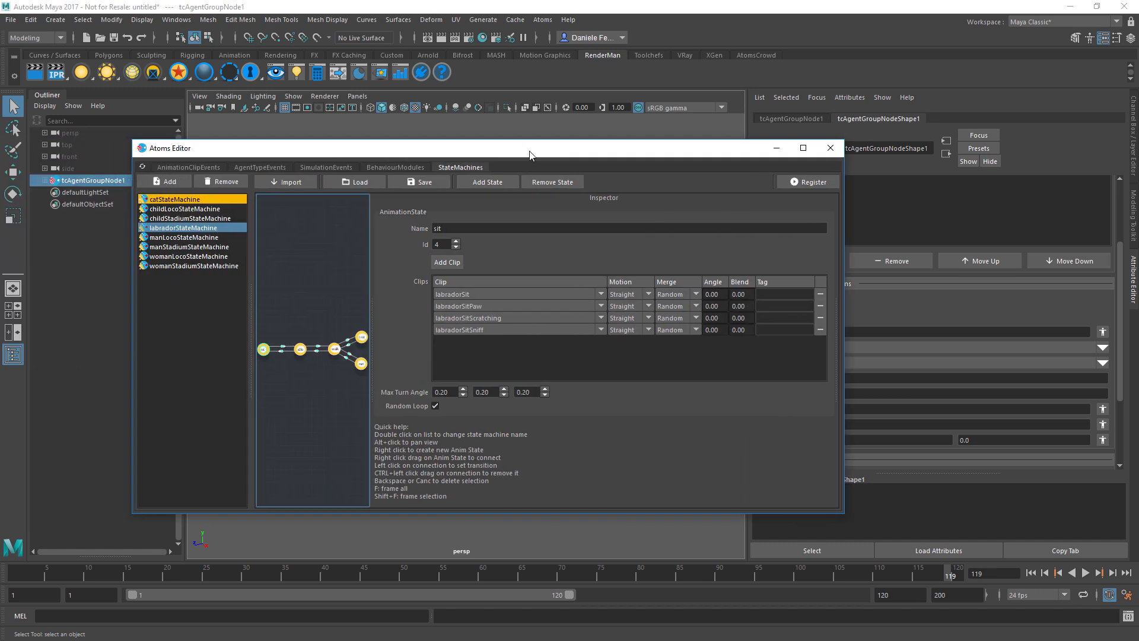
click(199, 168)
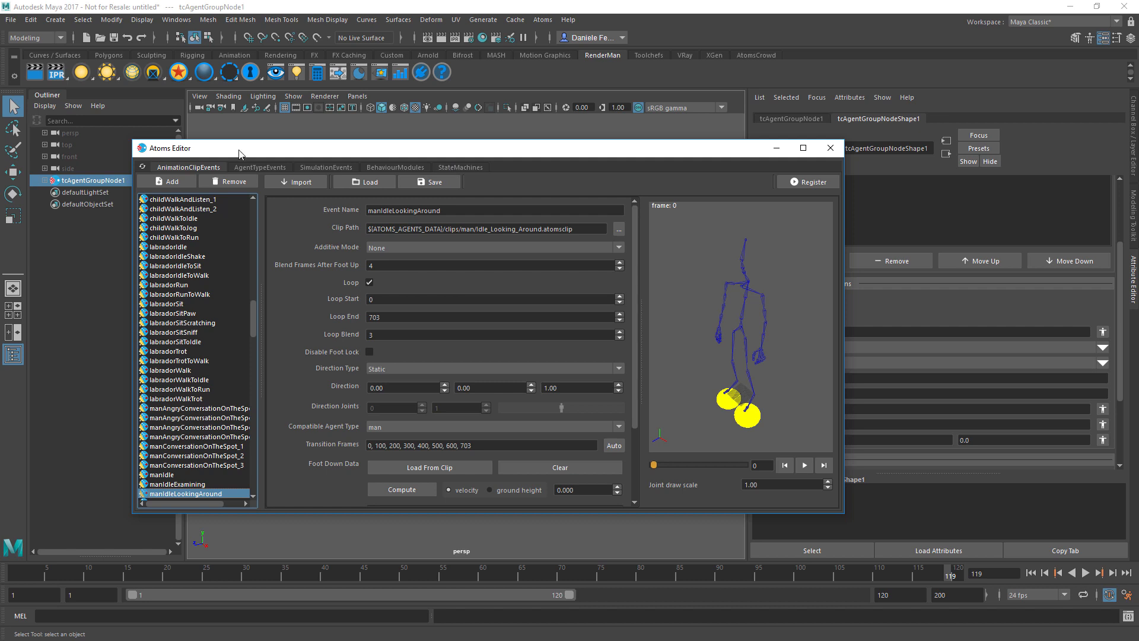
drag(649, 151, 625, 147)
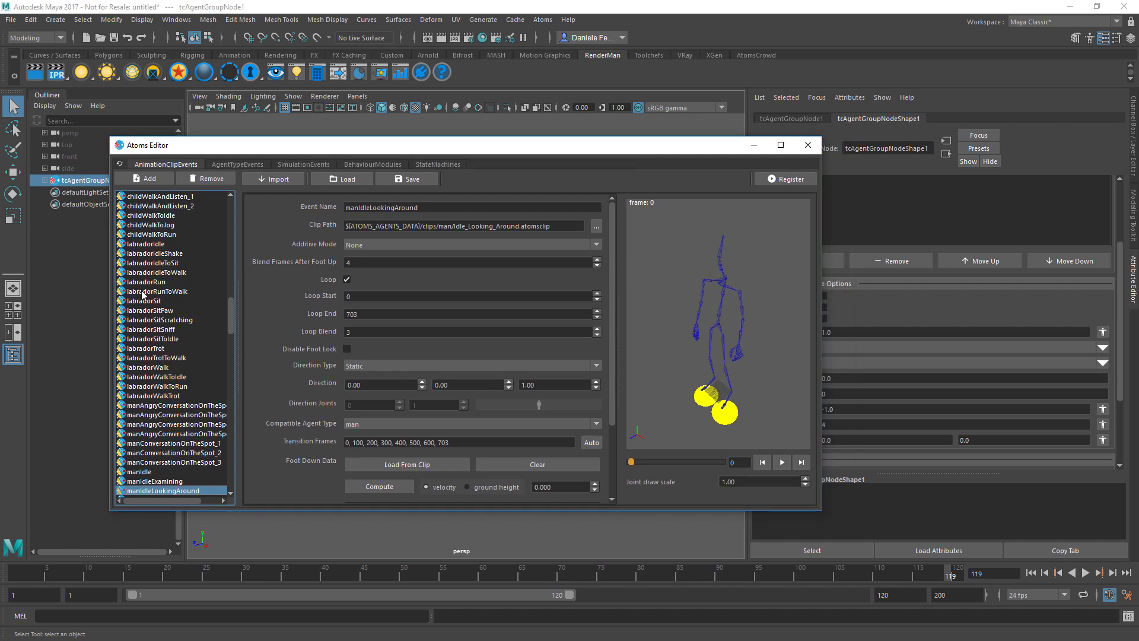
scroll(231, 250, up, 15)
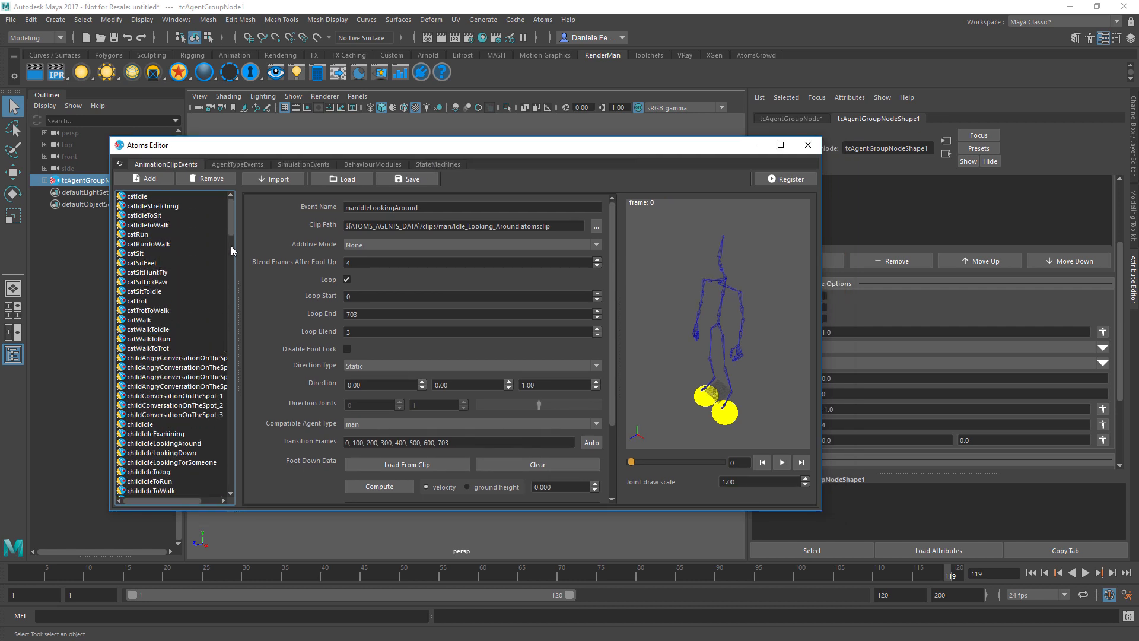
drag(239, 252, 311, 253)
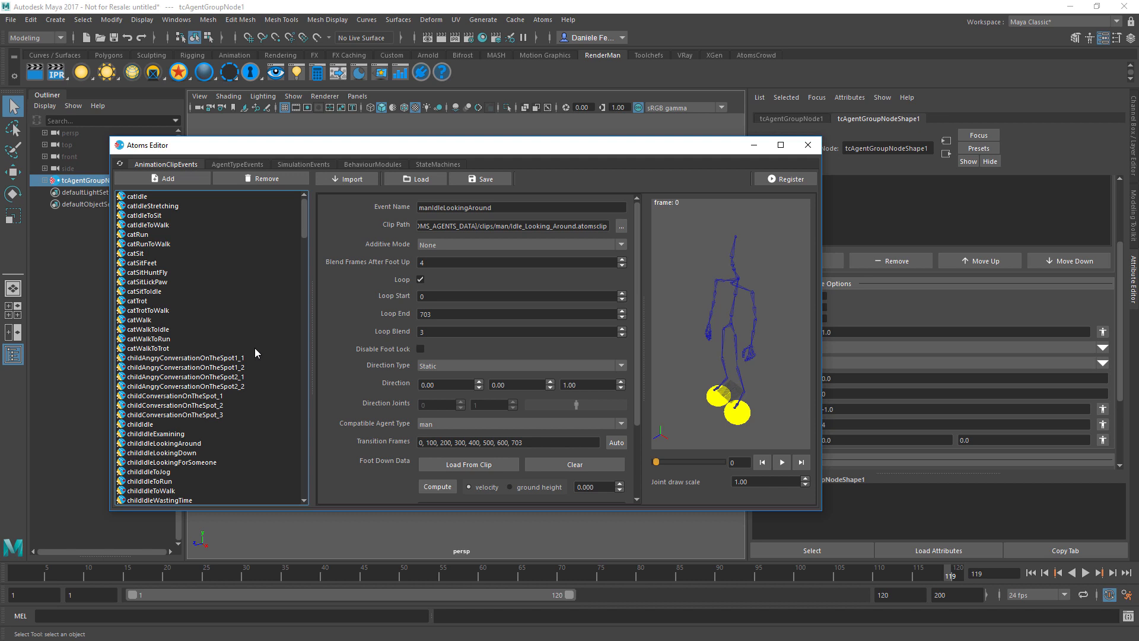
scroll(254, 347, down, 6)
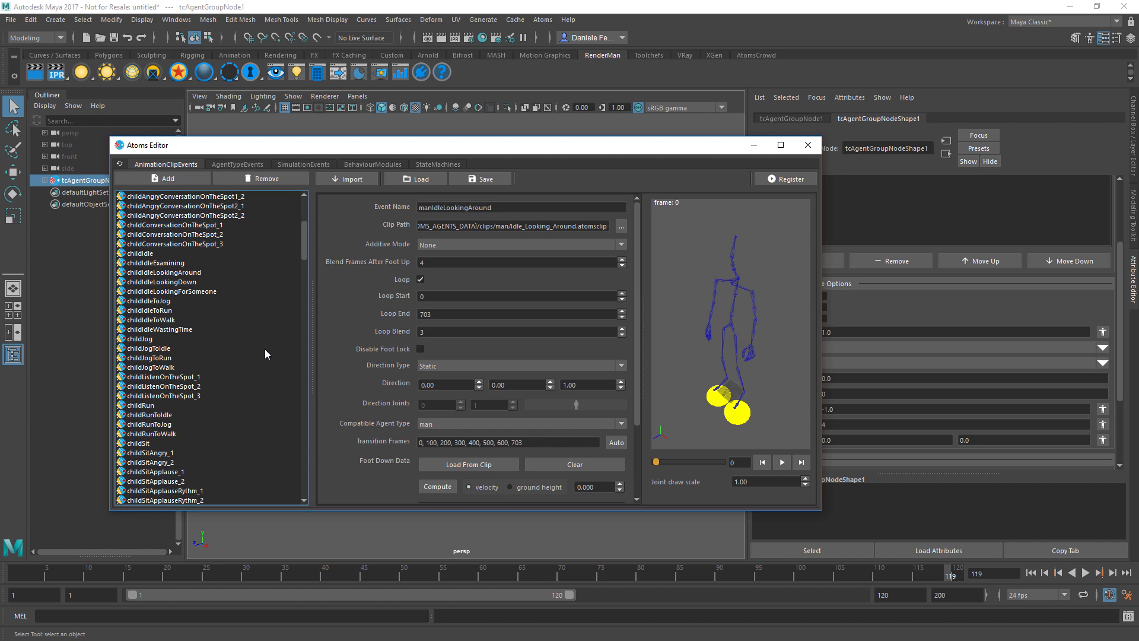
scroll(264, 349, down, 15)
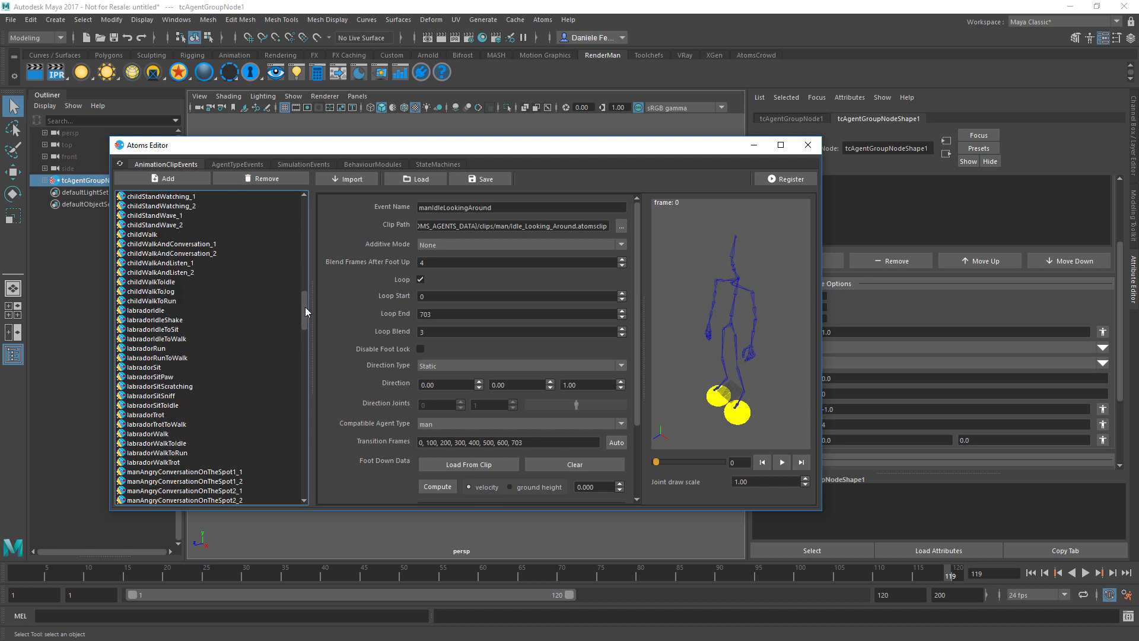
drag(305, 307, 303, 381)
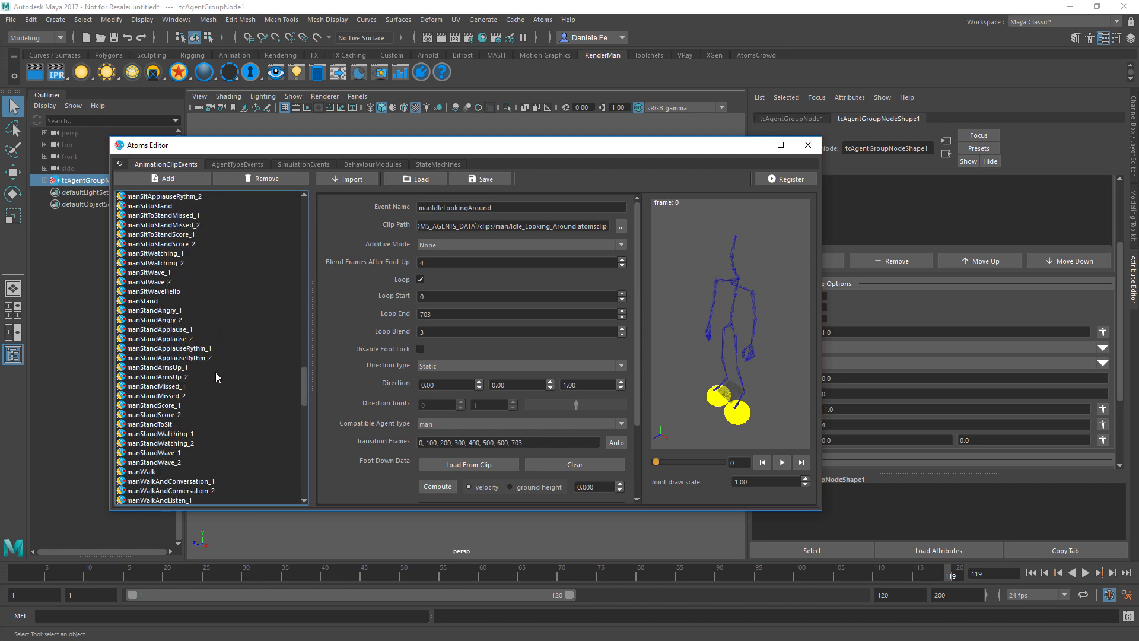
- Set the compatible agent type of the manWalkAndConversation_1 clip to man and show its skeleton in the clip preview
scroll(208, 379, down, 4)
click(204, 368)
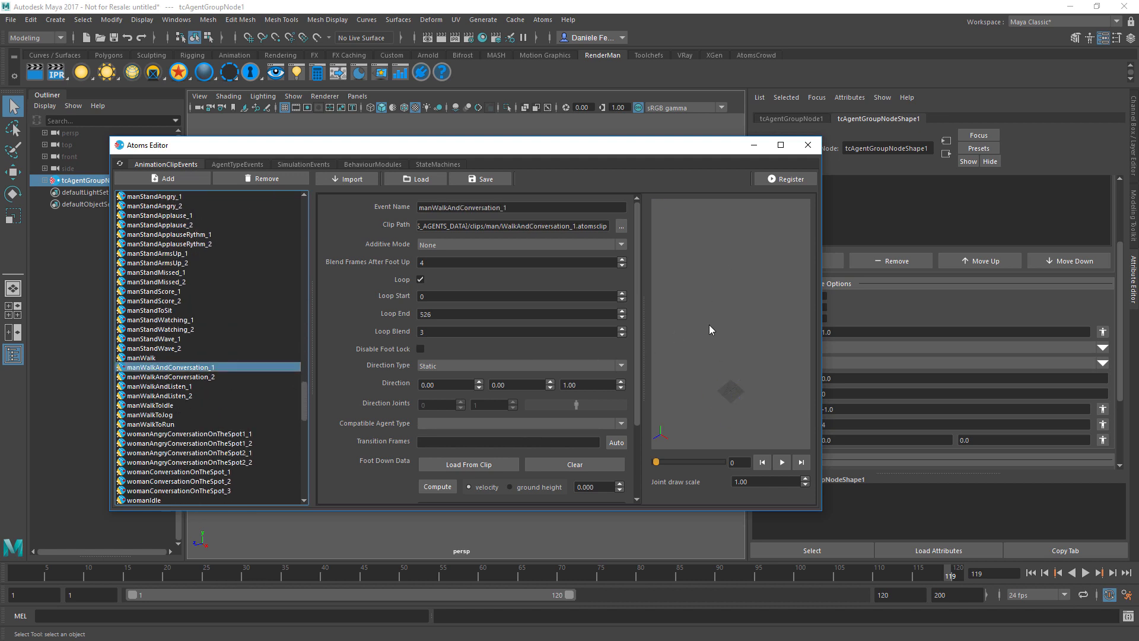
click(624, 422)
click(502, 478)
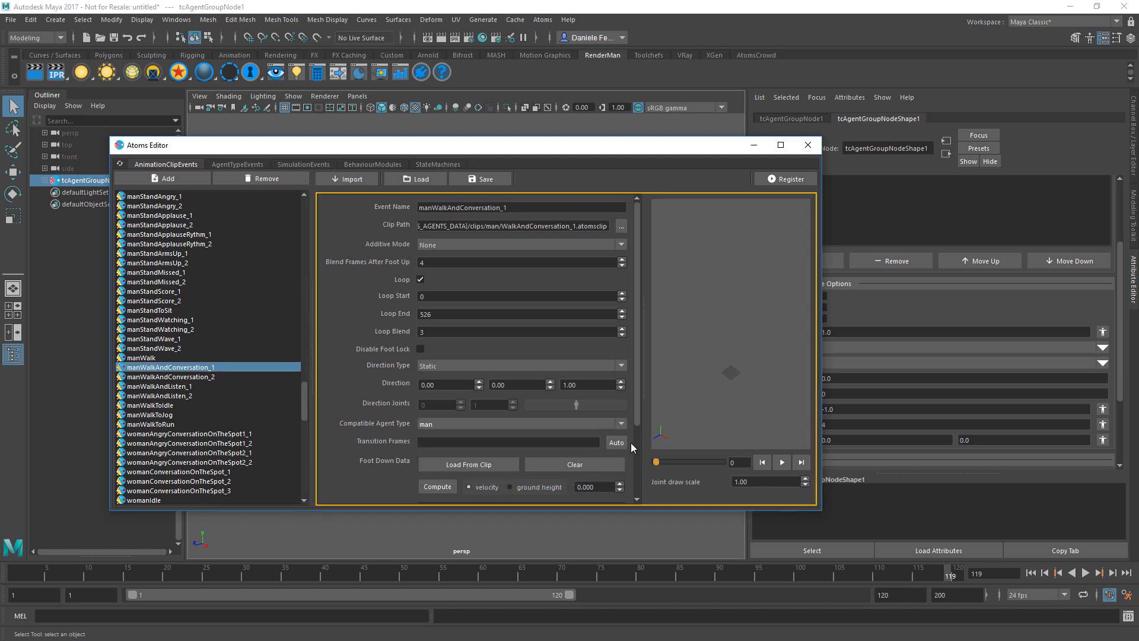
click(720, 440)
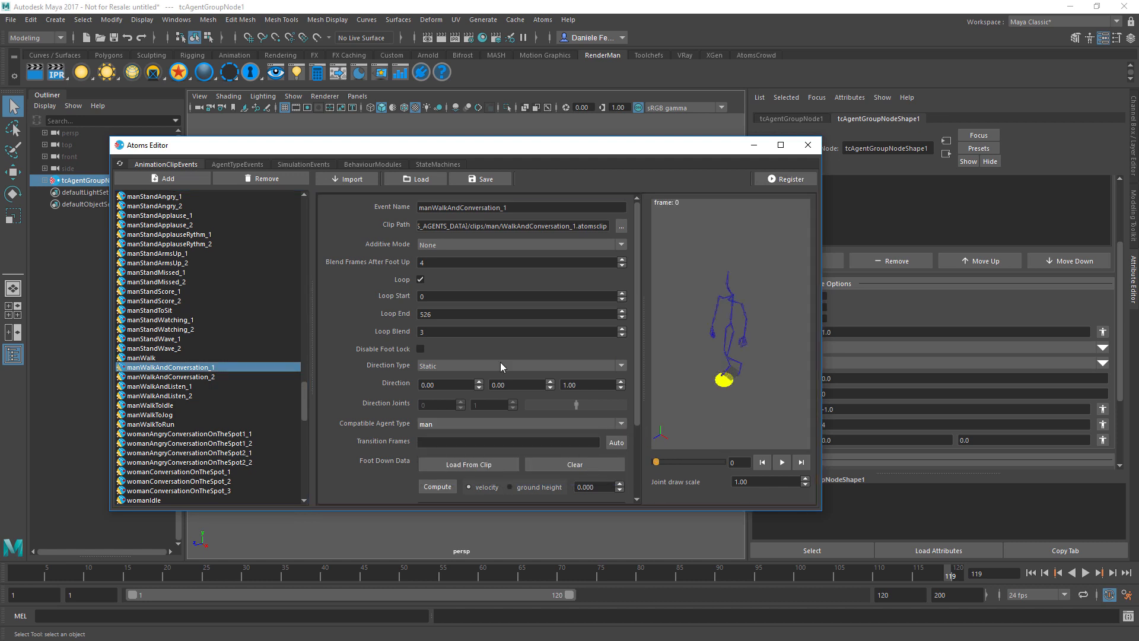
- Set the compatible agent type of the manWalkAndConversation_2 clip to man, preview it and return to the manWalkAndConversation_1 clip
click(172, 378)
click(618, 421)
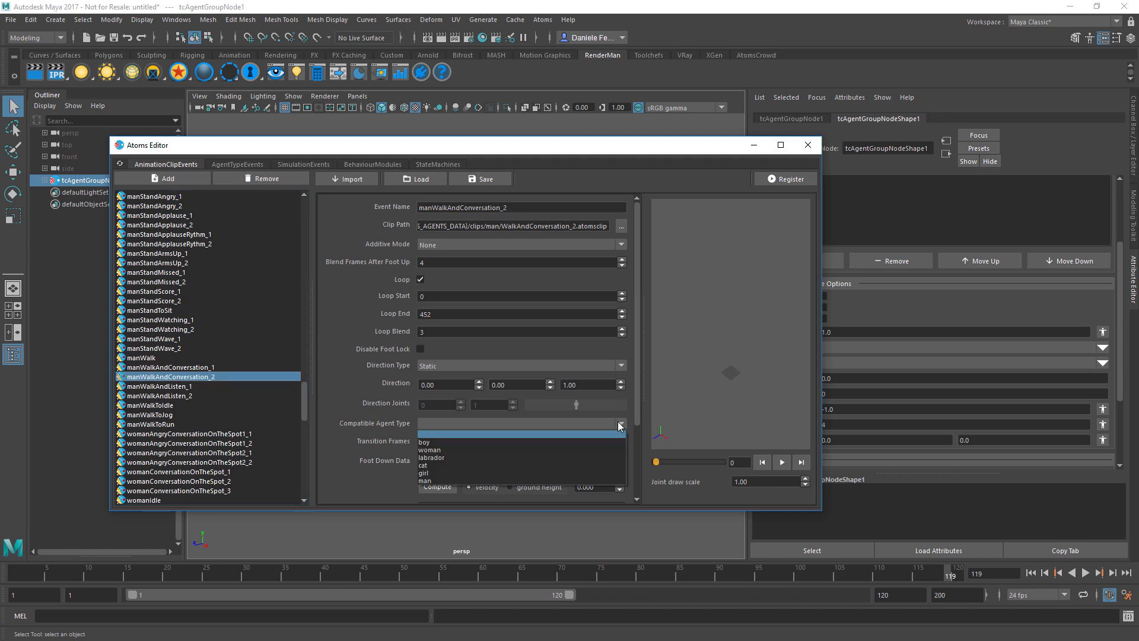
click(480, 479)
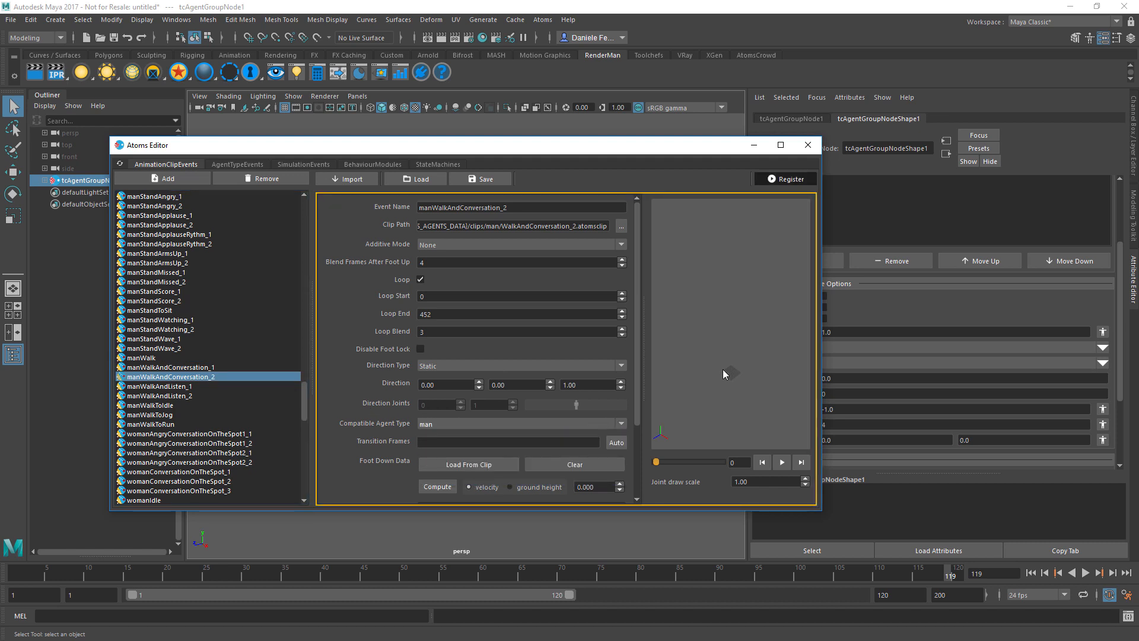
click(712, 398)
drag(655, 462, 599, 443)
click(188, 369)
click(658, 462)
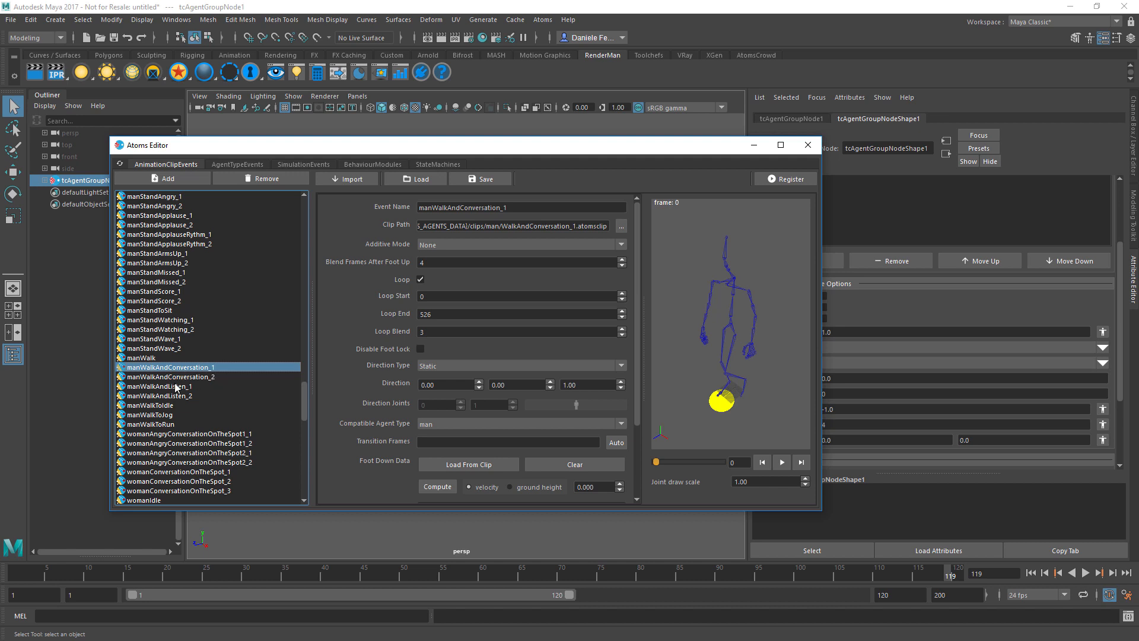
- Set the compatible agent type of the manWalkAndListen_1 clip to man, scrub through its preview and close the Atoms Editor
click(174, 387)
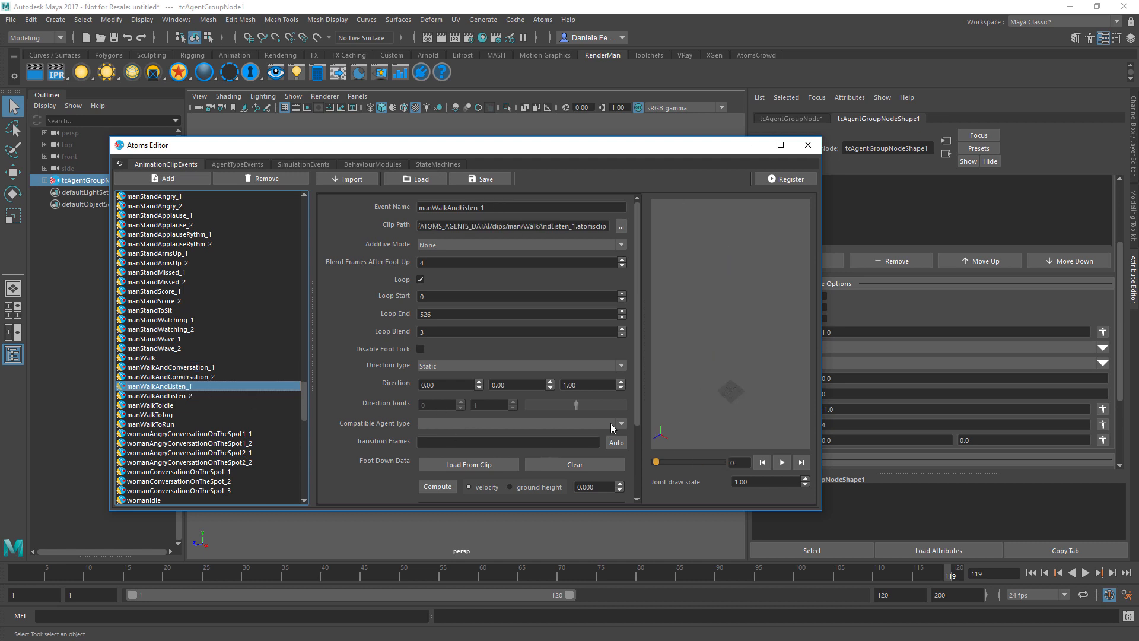
click(610, 423)
click(463, 476)
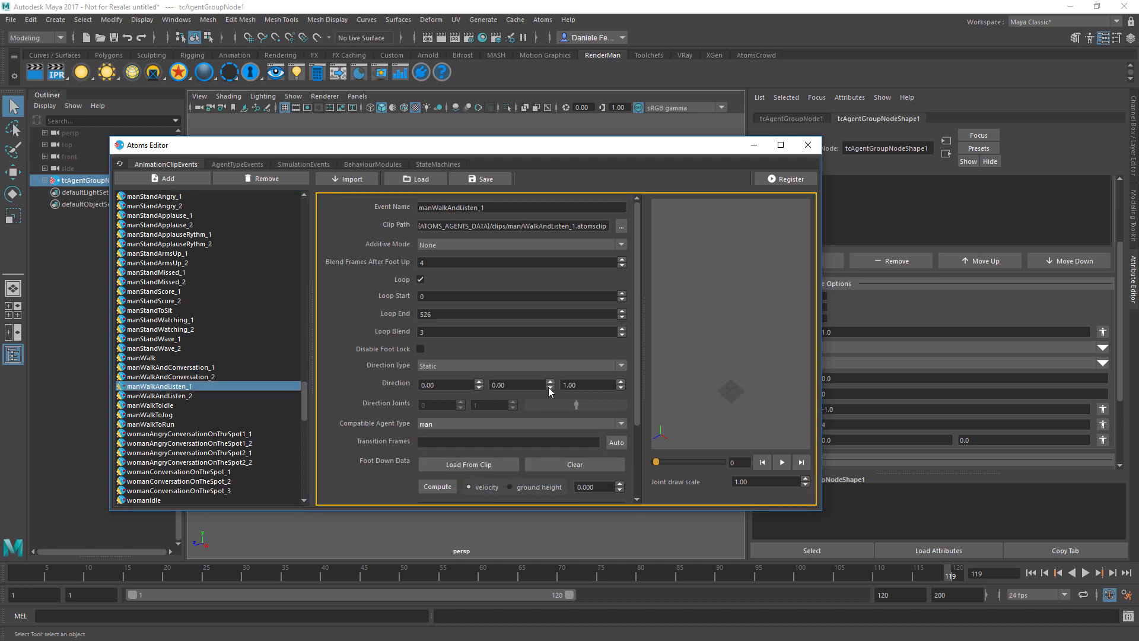
drag(656, 462, 717, 466)
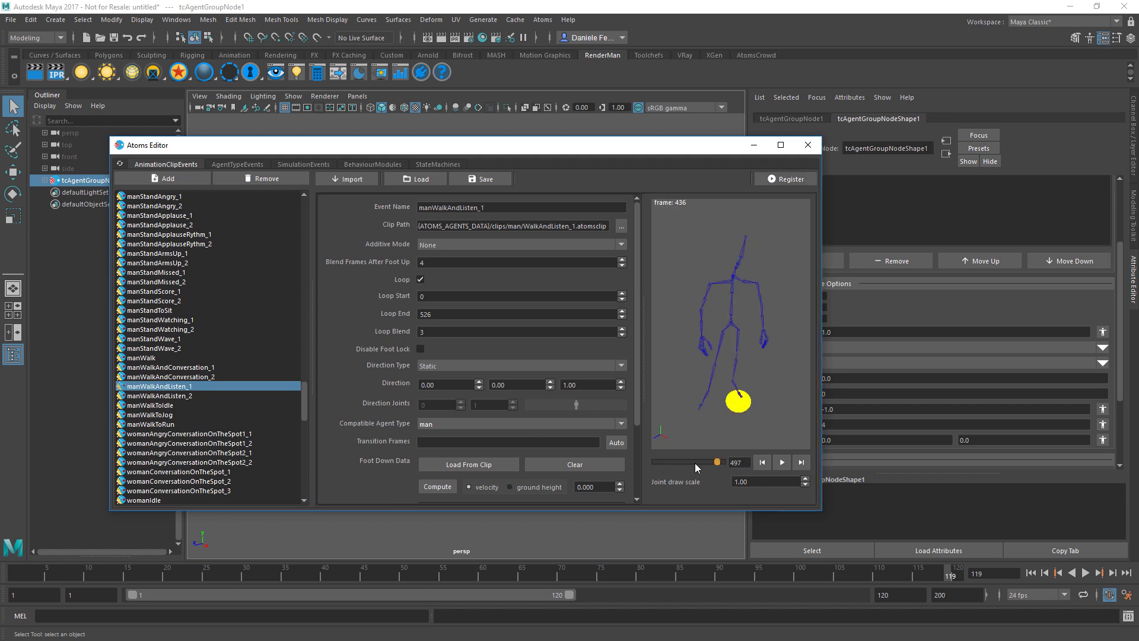
click(808, 144)
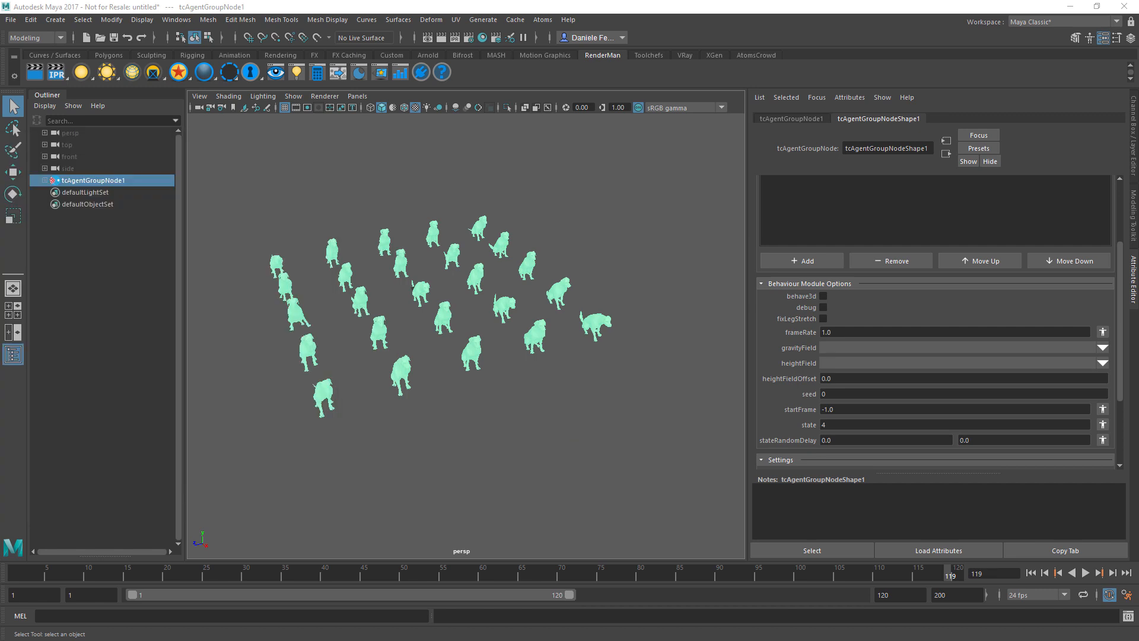
- Set the gridLayout module's agentType to man and rewind to the first frame
click(817, 249)
scroll(890, 320, down, 3)
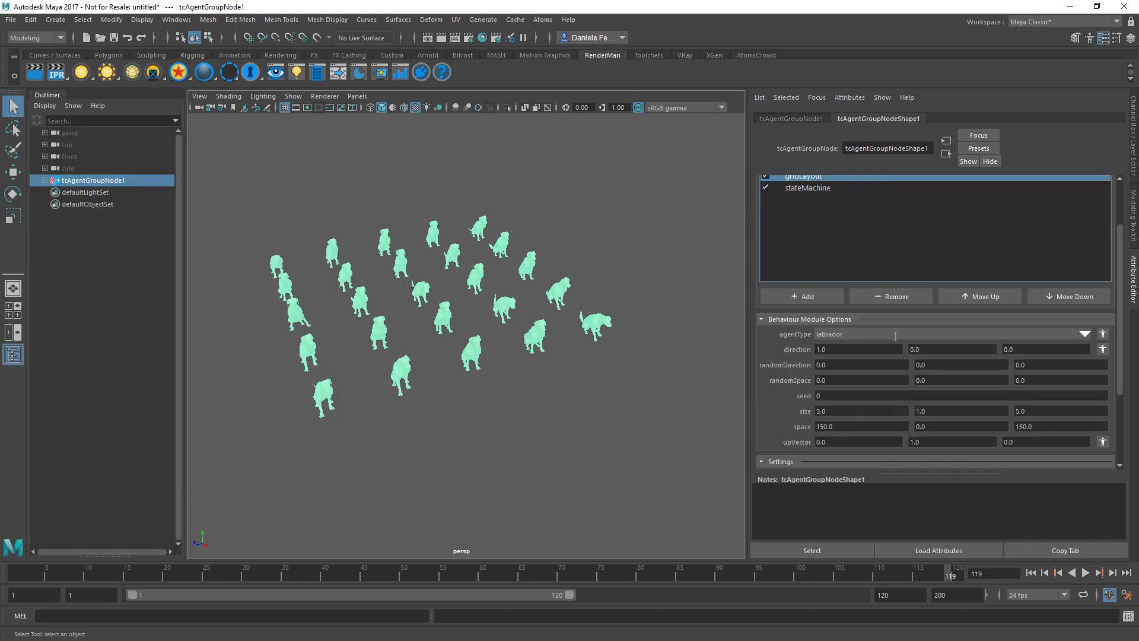
click(1084, 334)
click(853, 381)
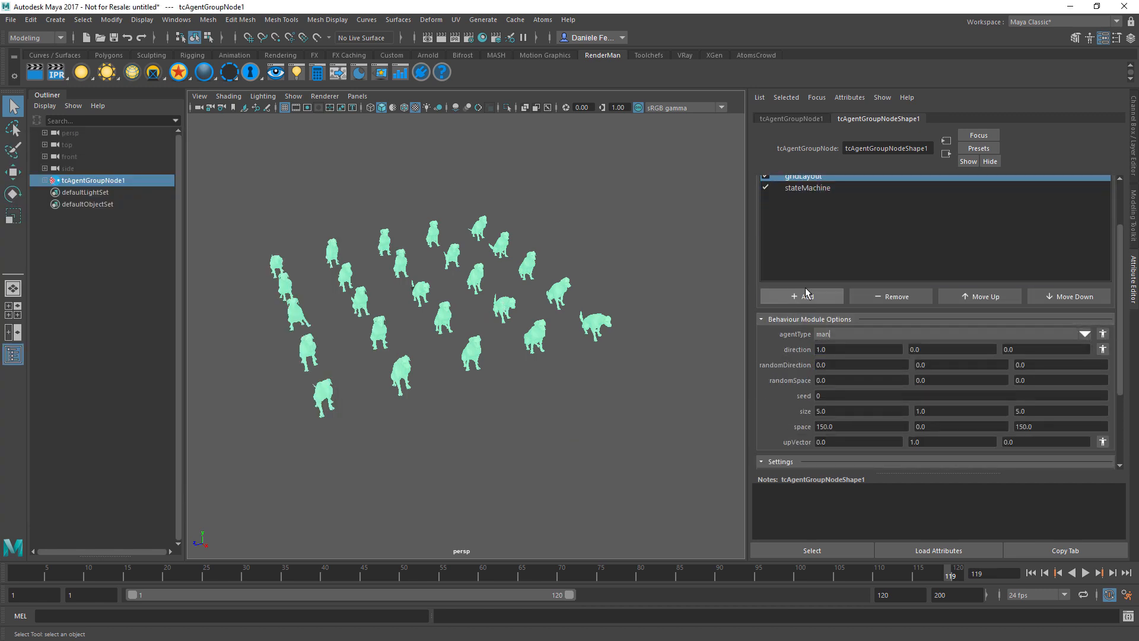
key(alt+shift+v)
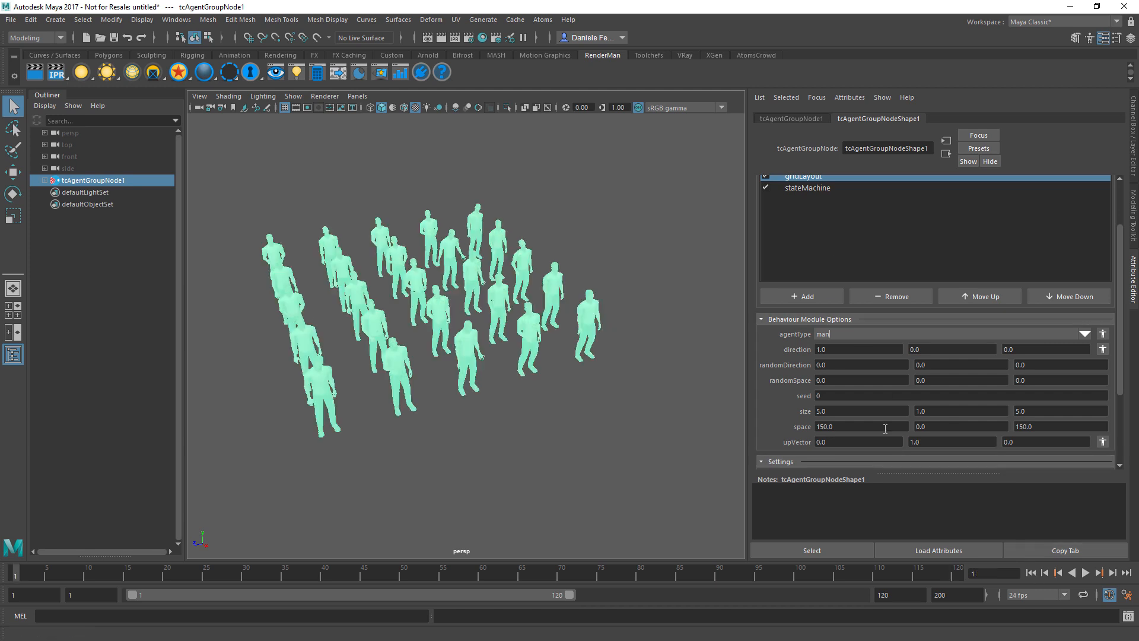
- Set the gridLayout size to 2 in the first field and 1 in the third, and rewind to the first frame
double_click(854, 411)
text(2)
key(Tab)
key(Tab)
text(1)
key(Tab)
click(1030, 573)
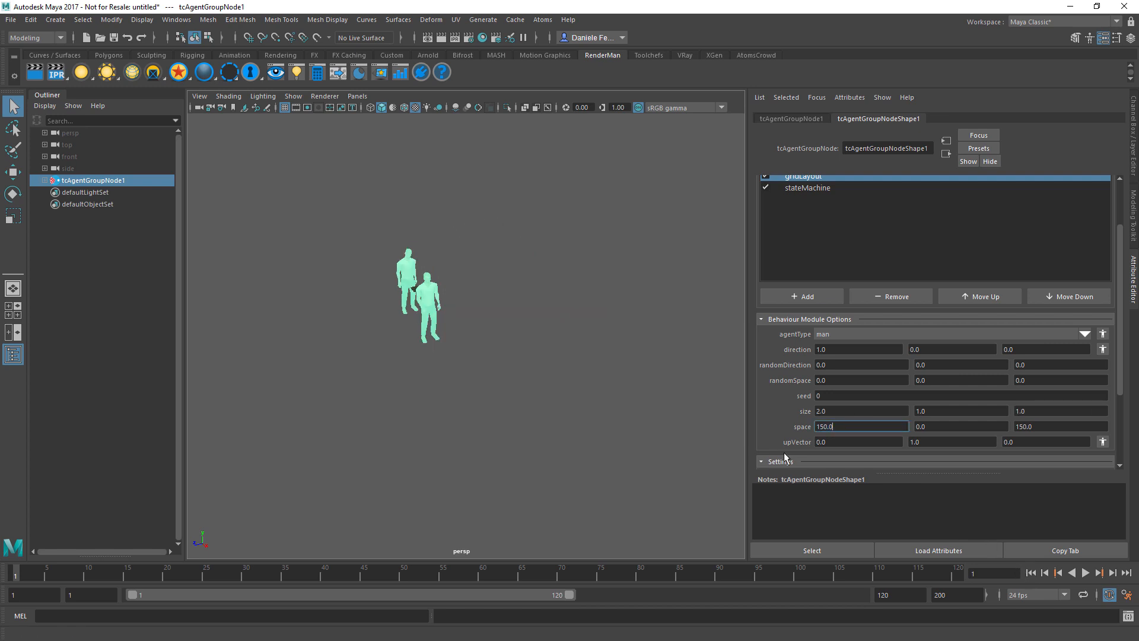
- Set the gridLayout size to 1 in the first field and 2 in the third
double_click(889, 411)
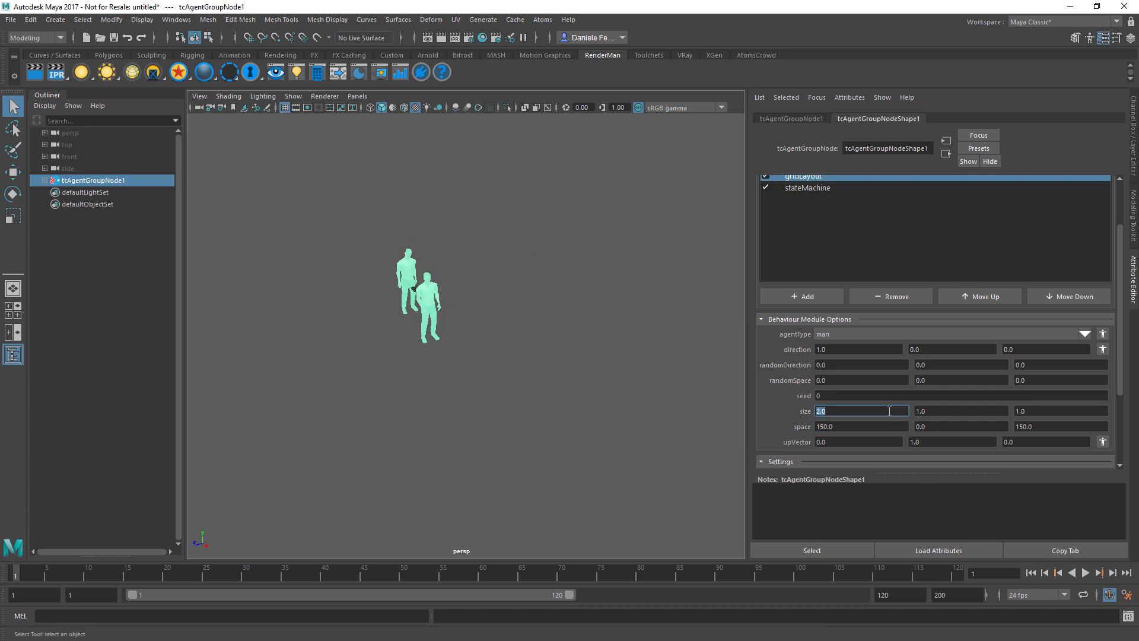
text(1)
key(Tab)
key(Tab)
text(2)
key(Tab)
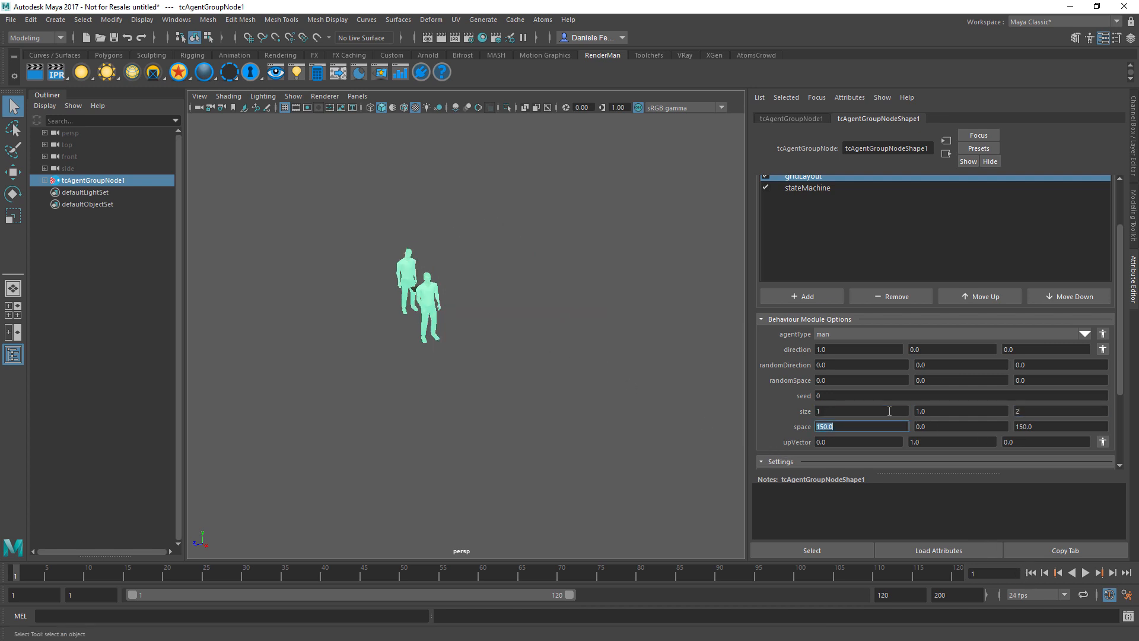
- Replace the stateMachine module of the agent group with a clipReader module
click(1030, 573)
scroll(794, 314, up, 1)
click(813, 224)
click(856, 330)
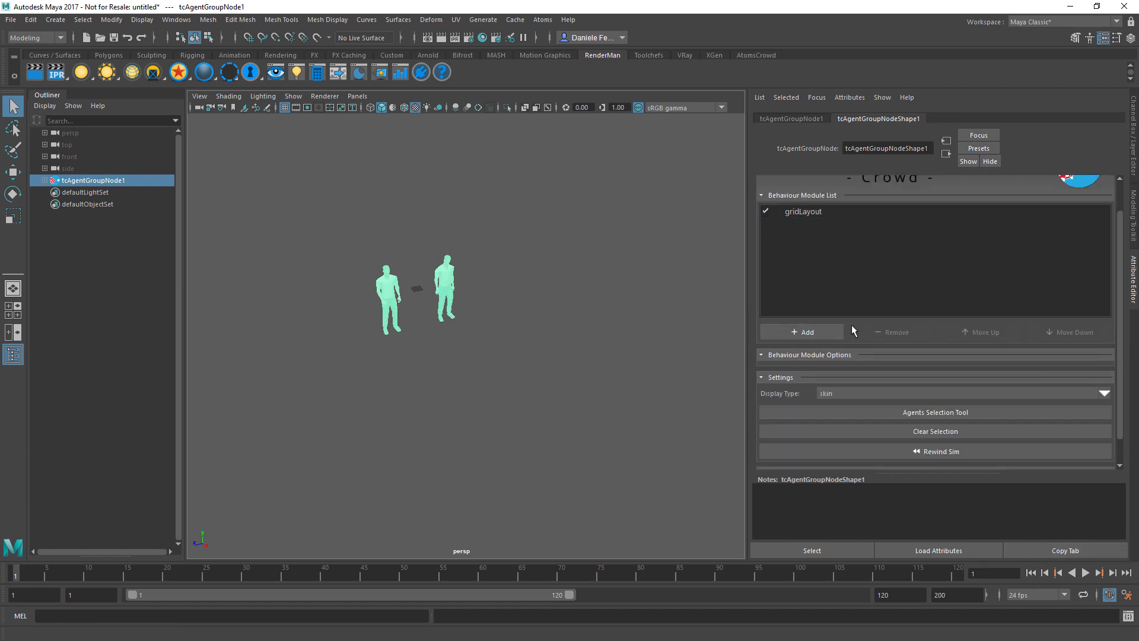
click(804, 332)
mouse_move(824, 385)
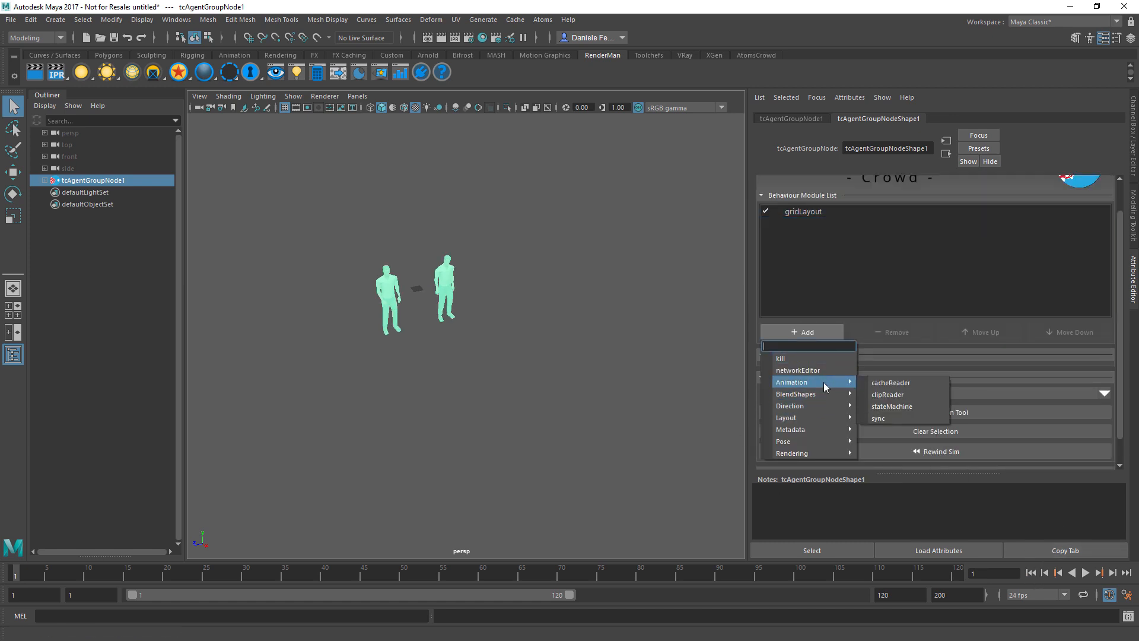
click(890, 394)
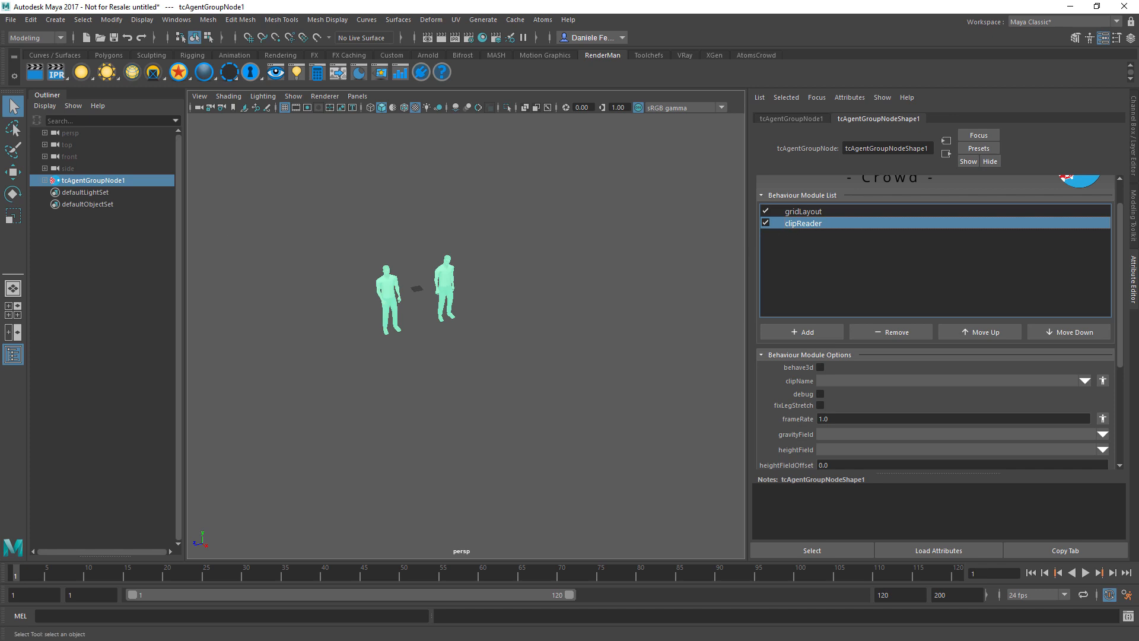
- Override the clipReader's clipName for agent 1 with manWalkAndListen_1
click(1103, 381)
drag(892, 394, 792, 121)
click(781, 178)
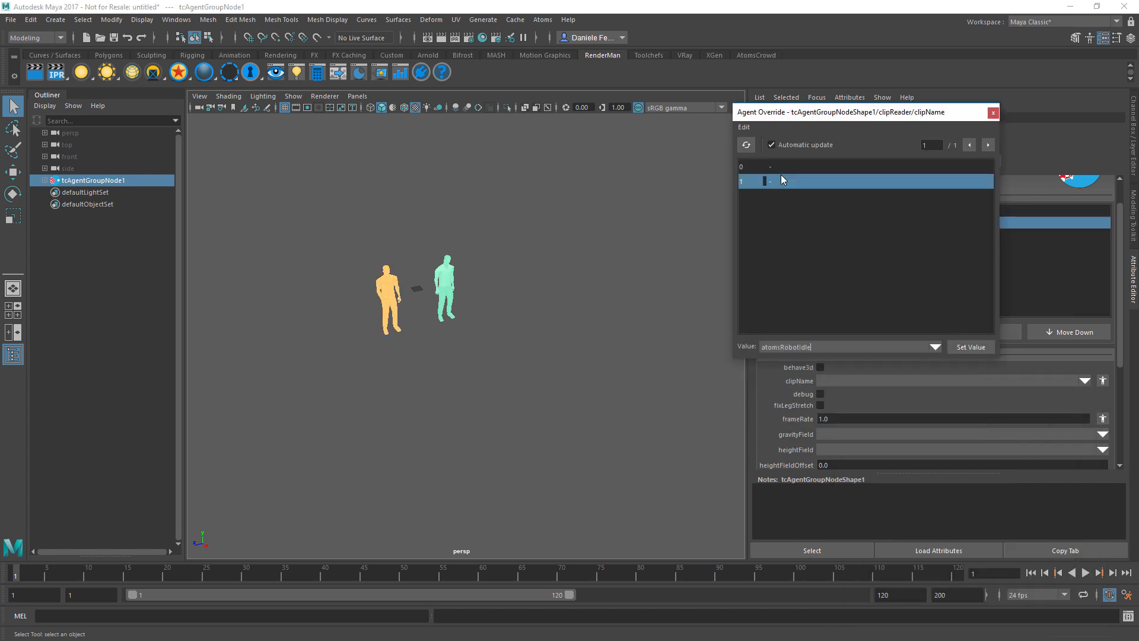
double_click(900, 344)
text(manWalkAndListen_1)
key(Return)
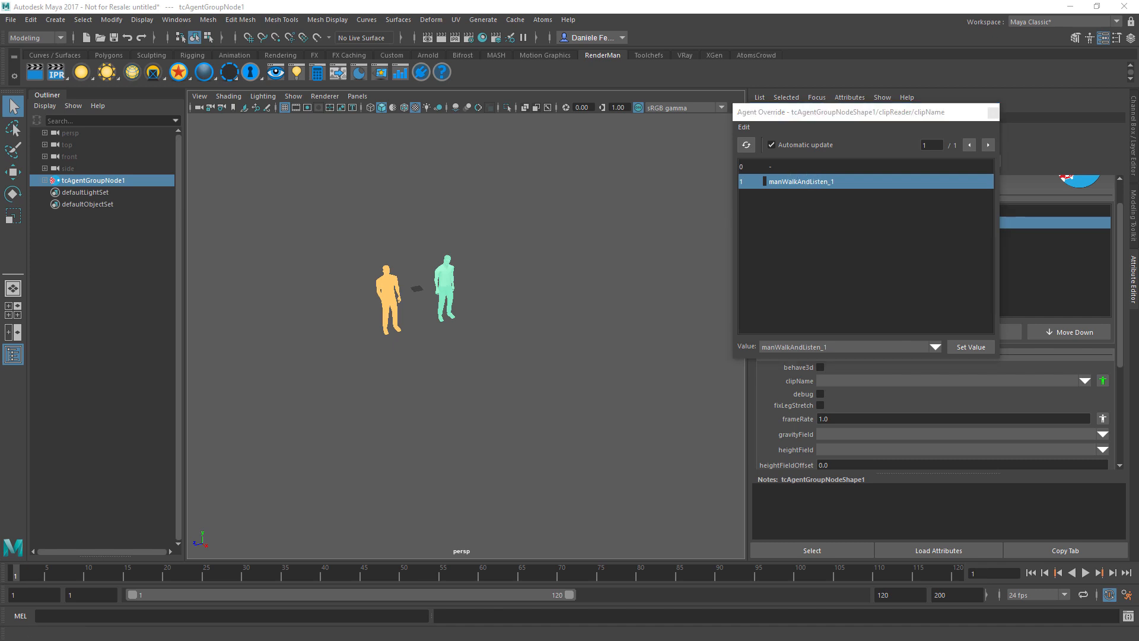
- Override the clipName for agent 0 with manWalkAndConversation_1 and close the Agent Override window
click(813, 169)
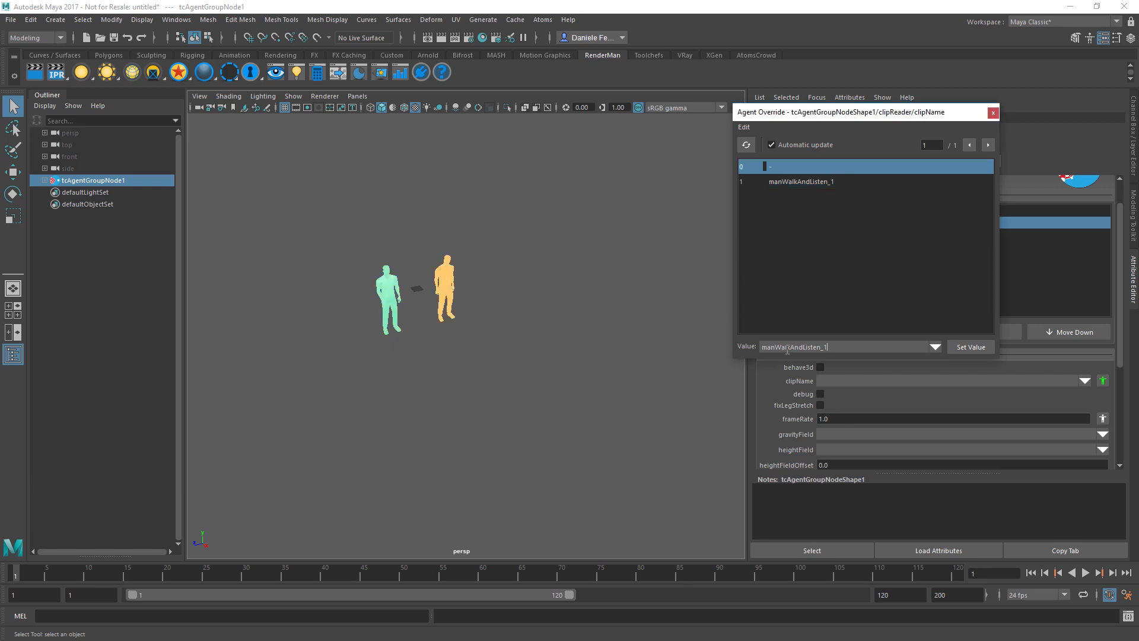
double_click(792, 347)
text(manWalkAndConversation_1)
key(Return)
click(992, 113)
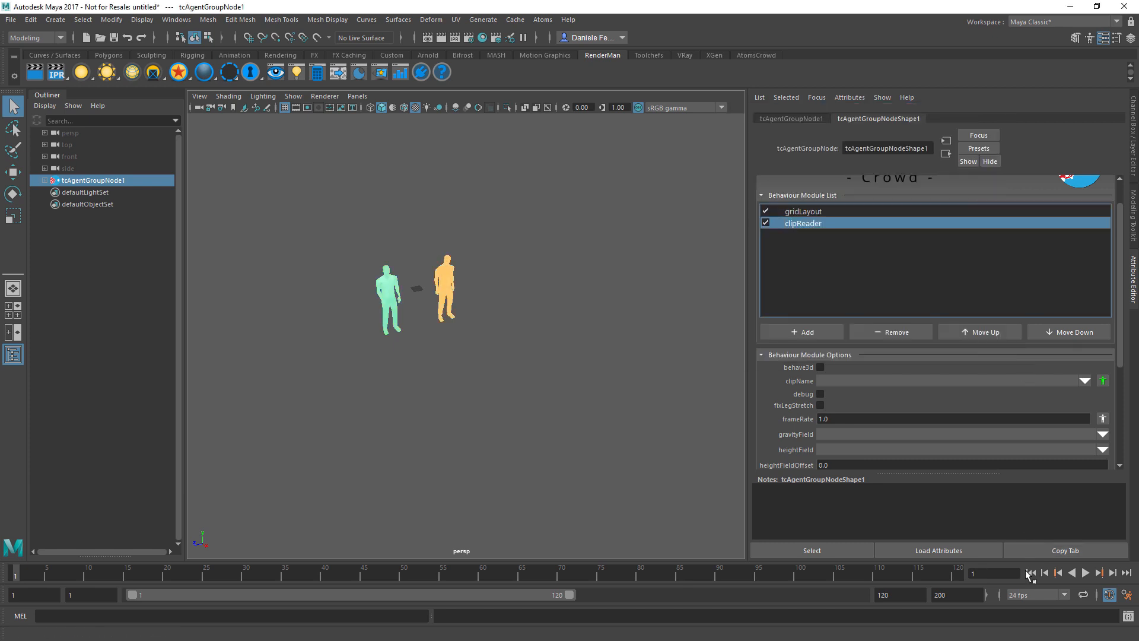
- Play the two-agent simulation briefly and clear the agent selection
click(1085, 573)
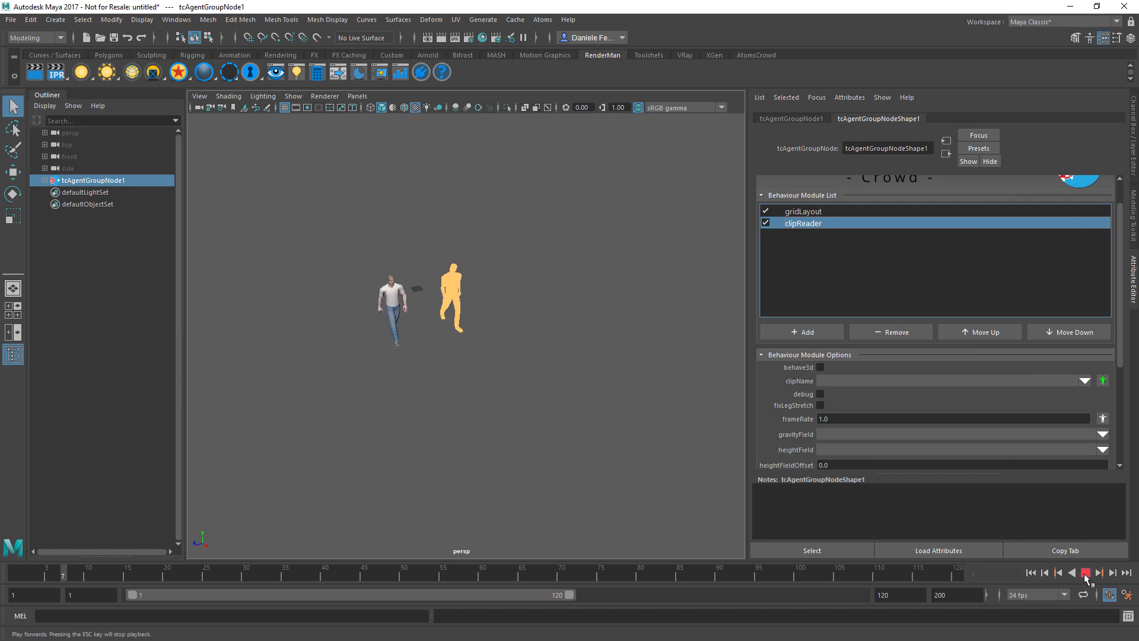
click(1085, 573)
scroll(797, 396, down, 2)
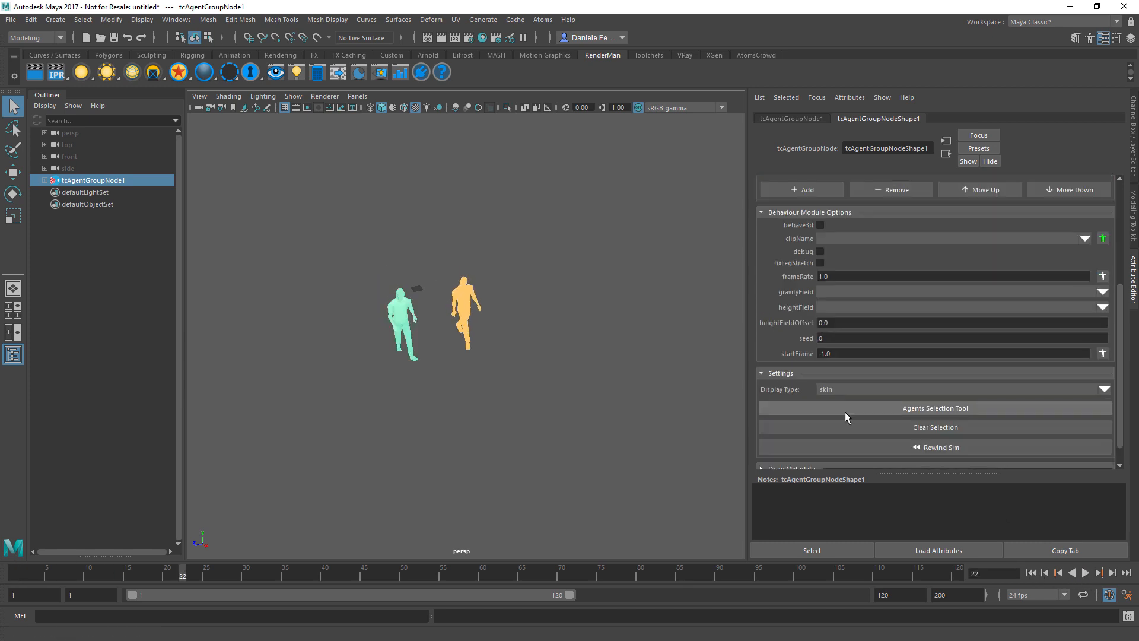
click(894, 428)
- Replay the two walking agents from the first frame, stop the playback and rewind
click(1031, 572)
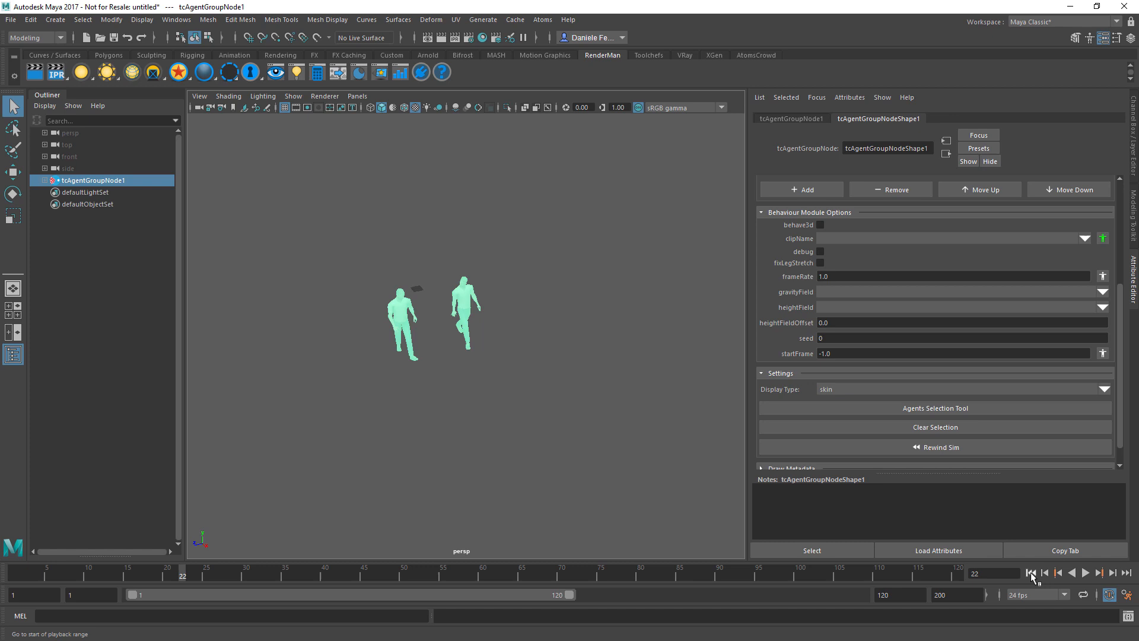
click(1086, 573)
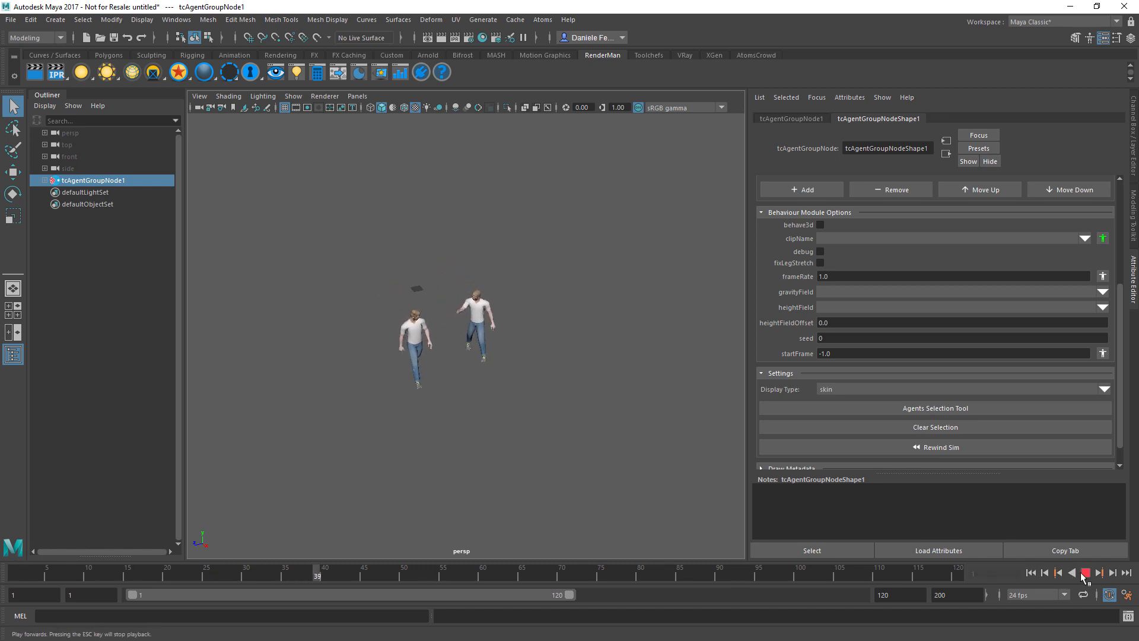
click(1084, 574)
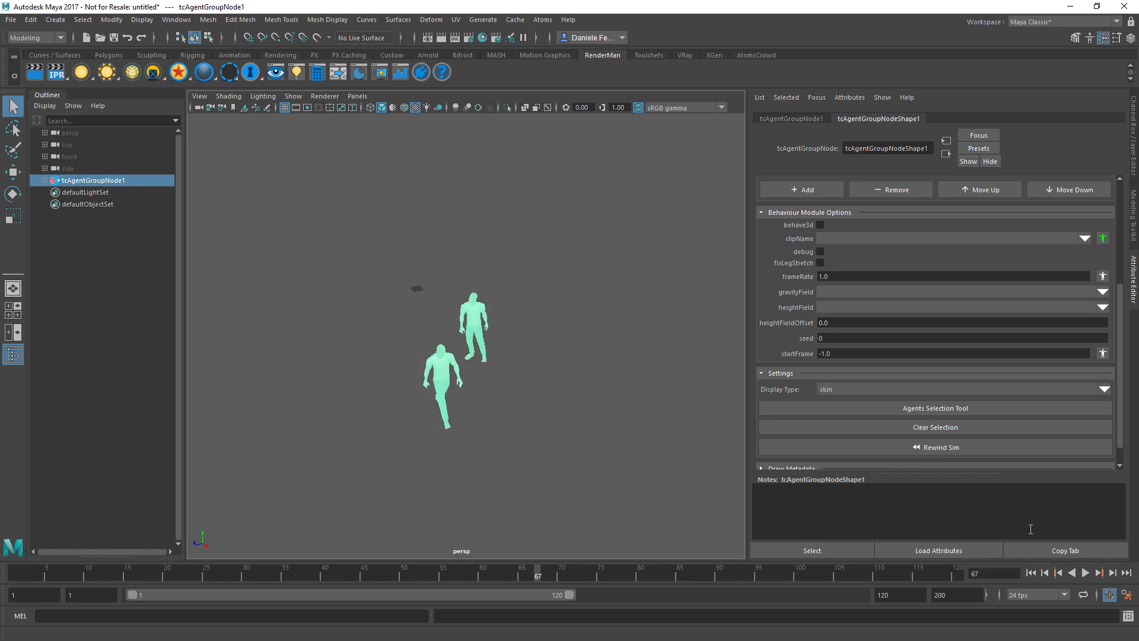
click(1031, 573)
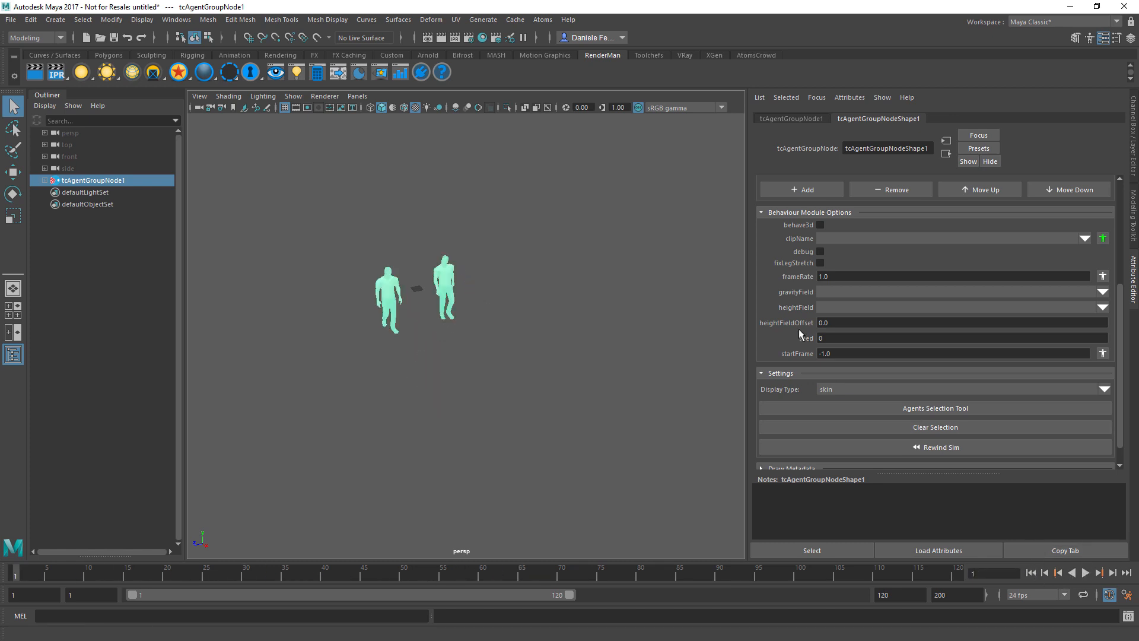
- Set the clipReader's startFrame to 0 and start playing the simulation
click(837, 353)
text(0)
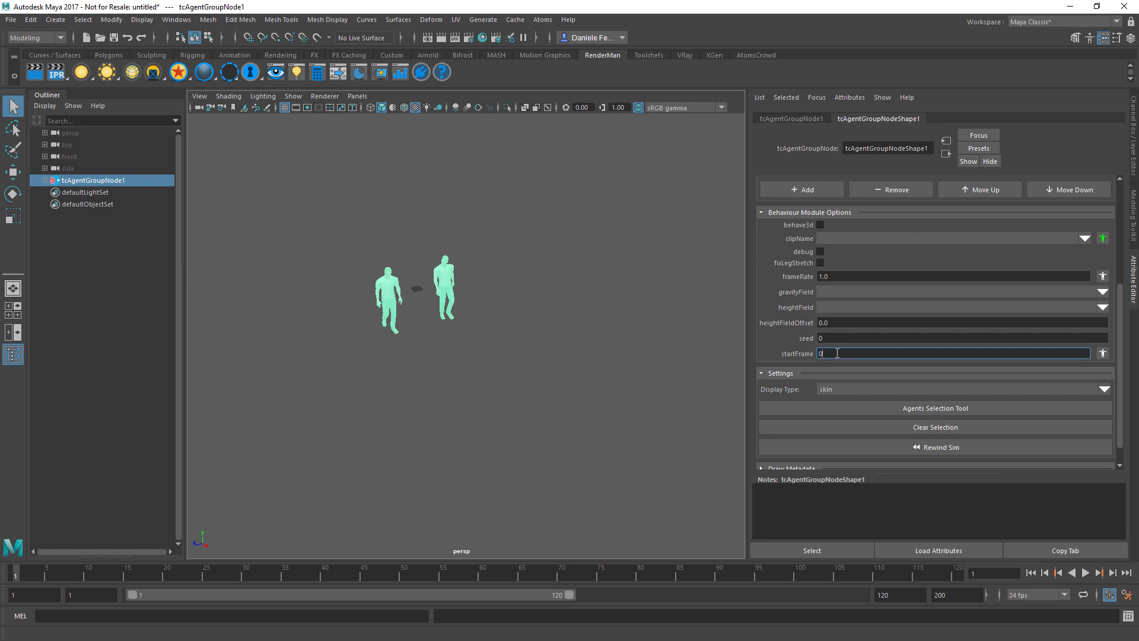
key(Return)
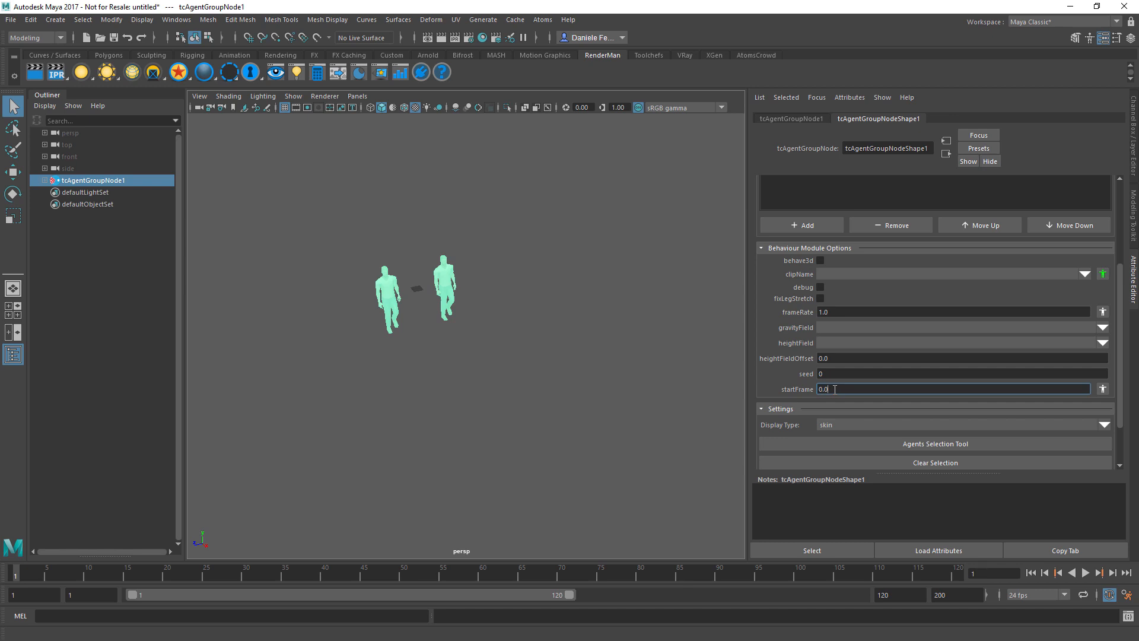
click(1085, 573)
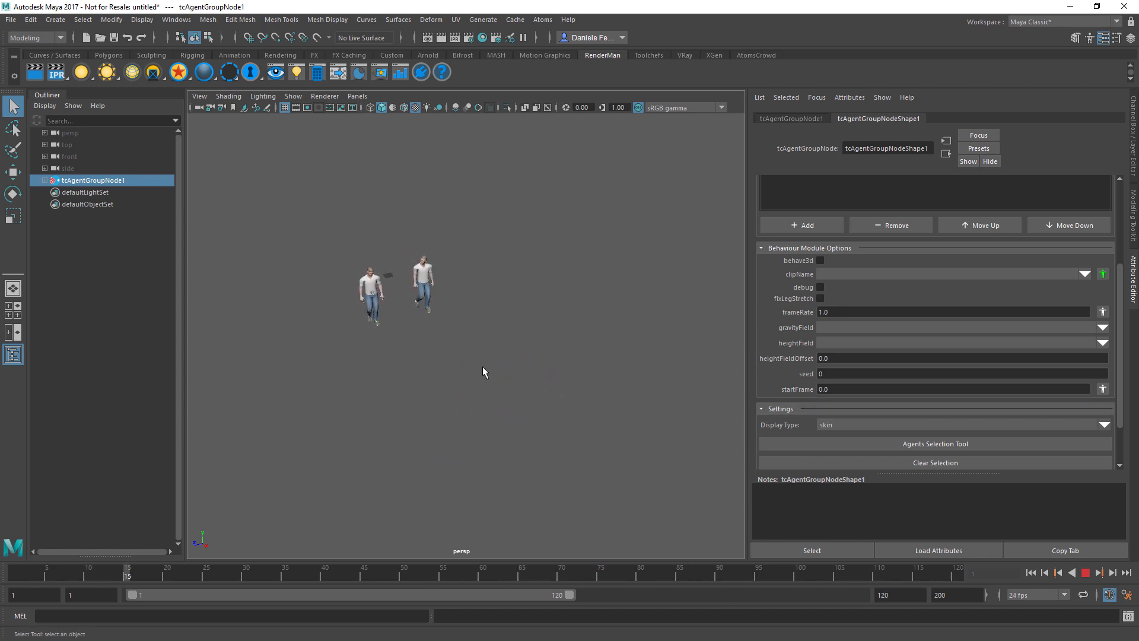
- Extend the playback range to end at frame 500 during playback, stop it and rewind to the first frame
drag(568, 596, 908, 596)
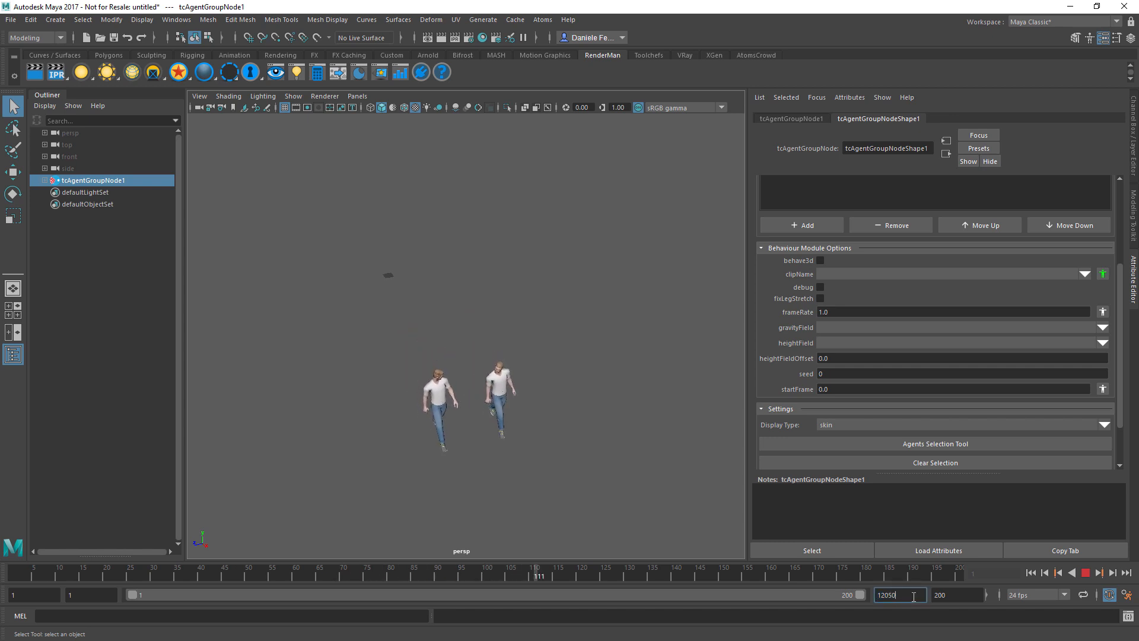
click(912, 595)
text(5)
key(BackSpace)
key(BackSpace)
key(BackSpace)
key(BackSpace)
text(500)
key(Return)
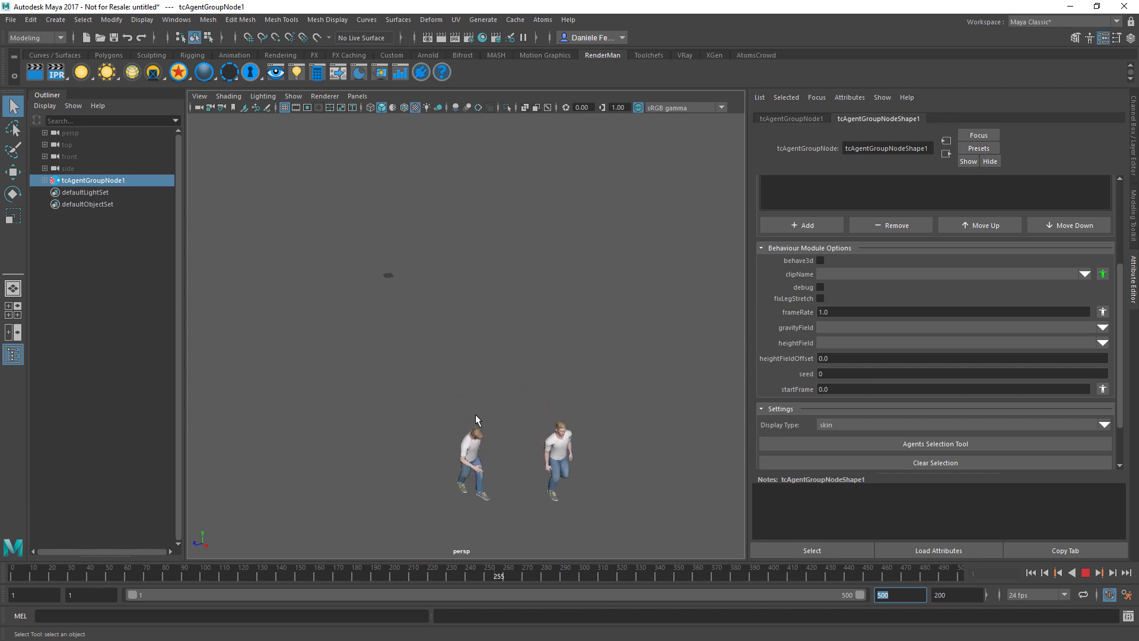
click(1085, 572)
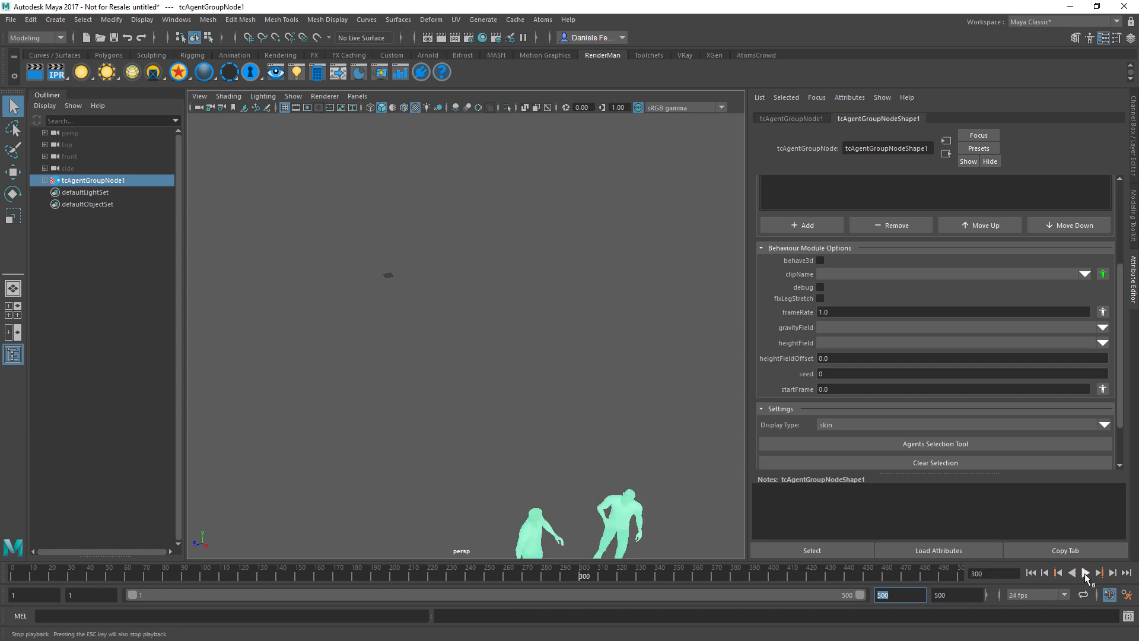
click(1032, 572)
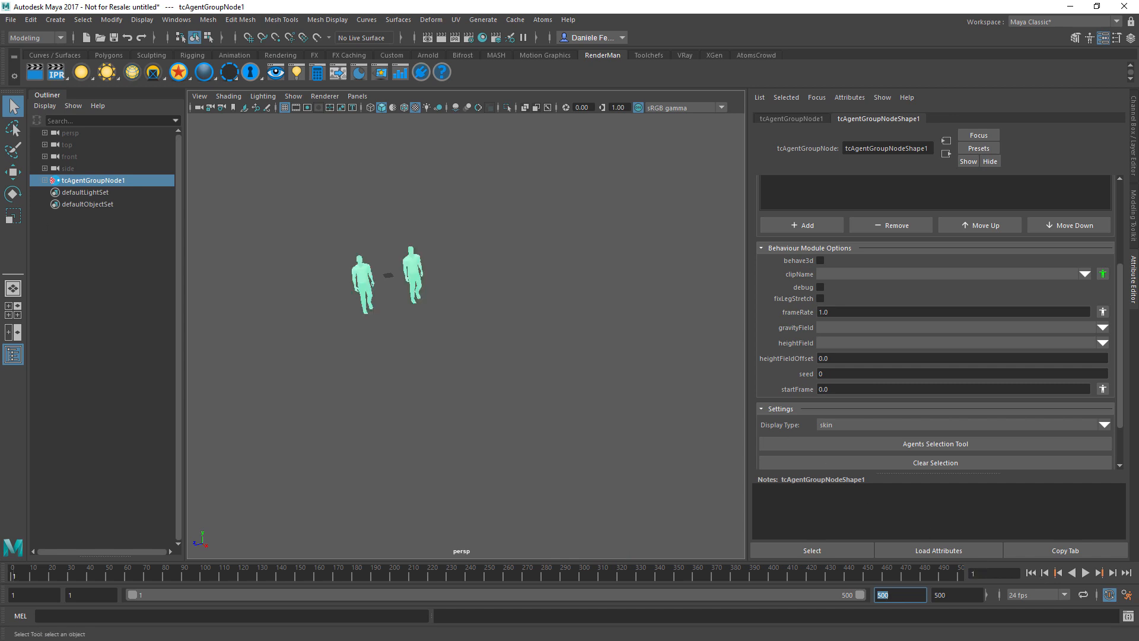
- Browse the man clips among the Atoms Editor's animation clip events and close the editor
drag(0, 149, 543, 157)
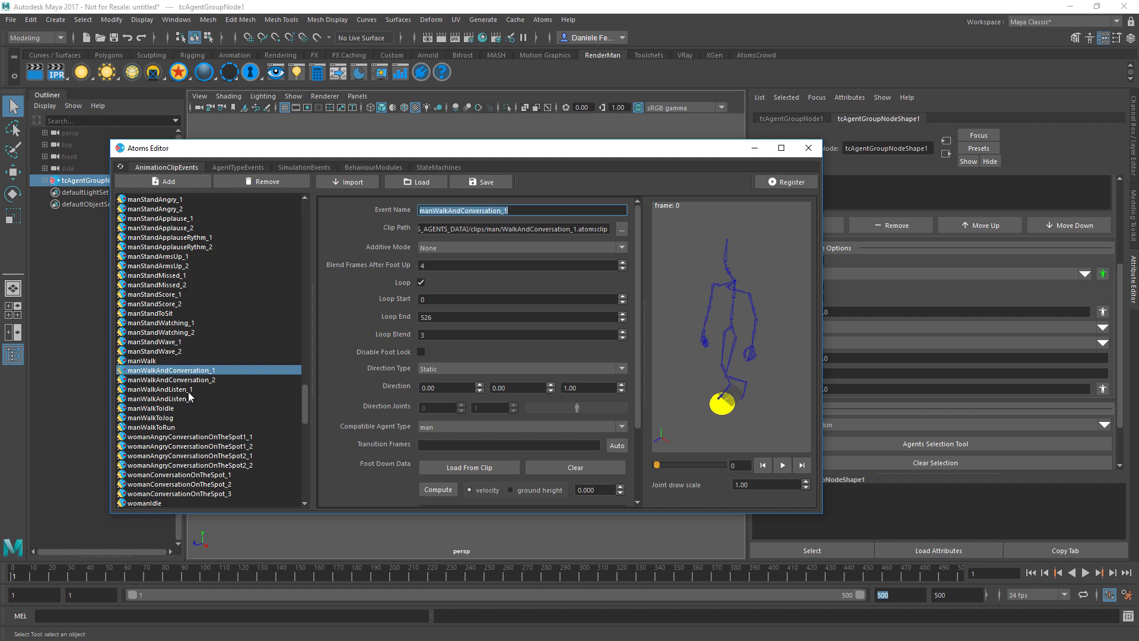
scroll(194, 350, up, 8)
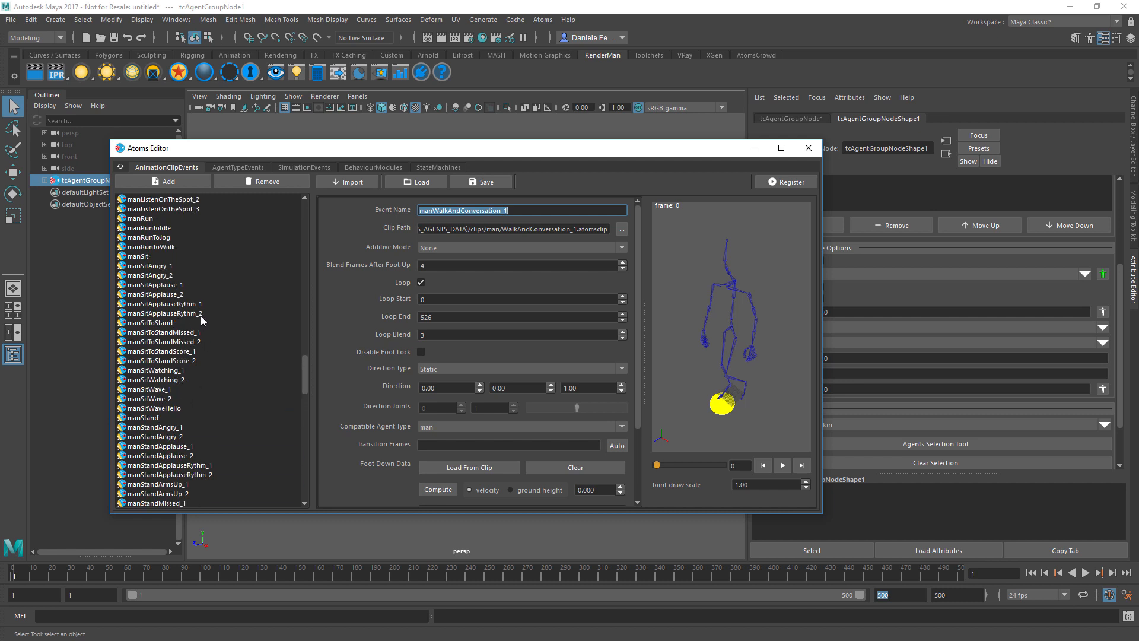
scroll(200, 320, up, 5)
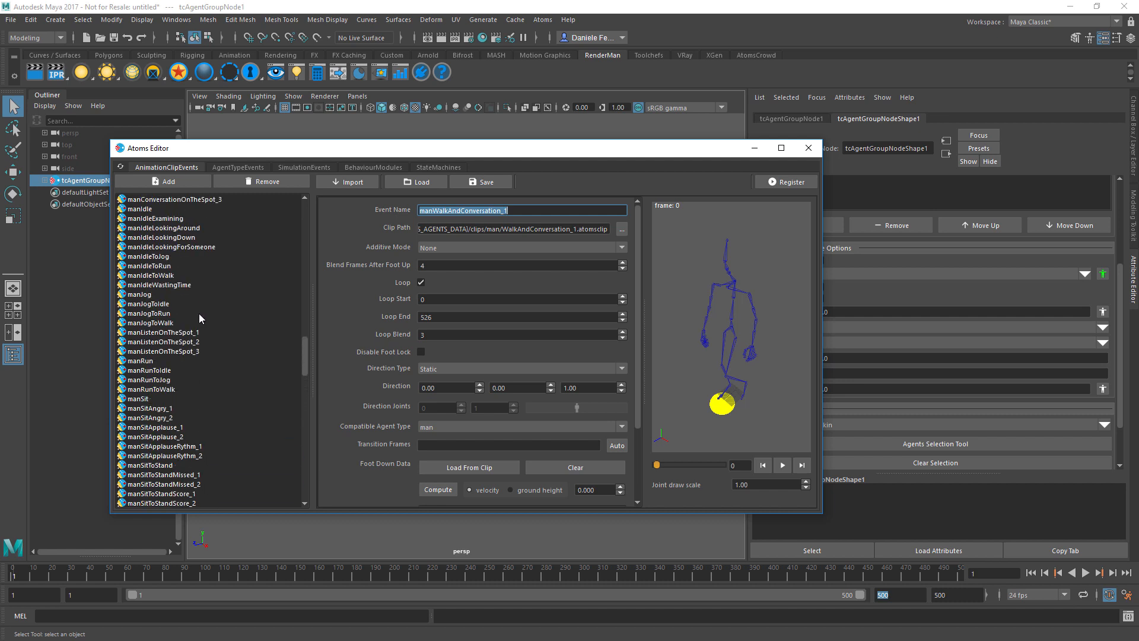
scroll(197, 309, up, 5)
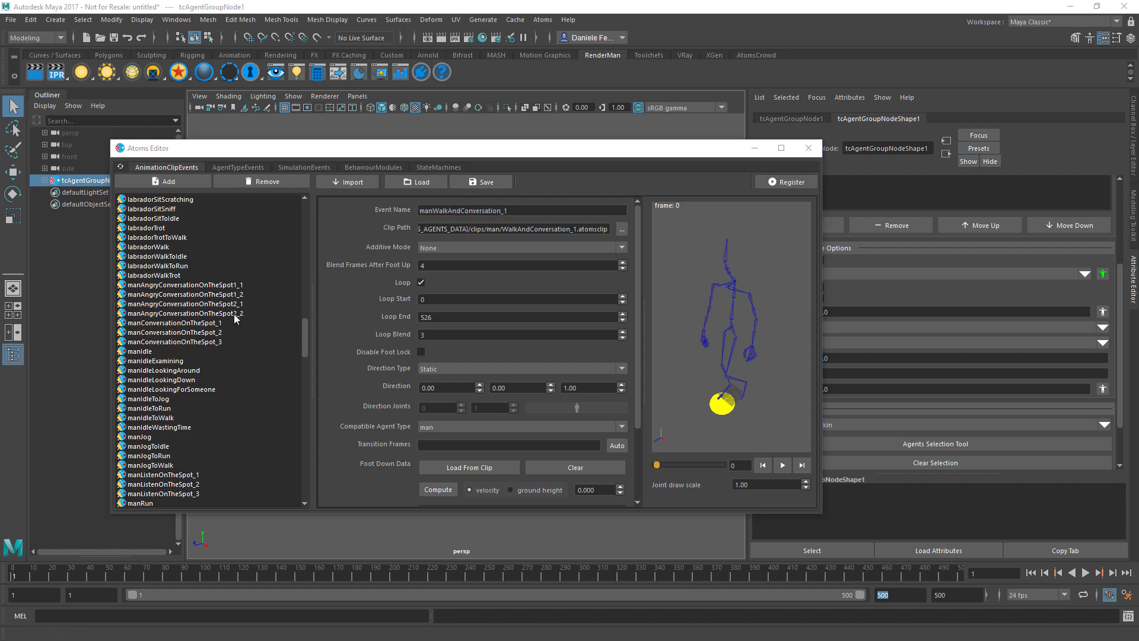
click(806, 152)
- Replace the agent group's clipReader module with a stateMachine module
scroll(826, 261, up, 3)
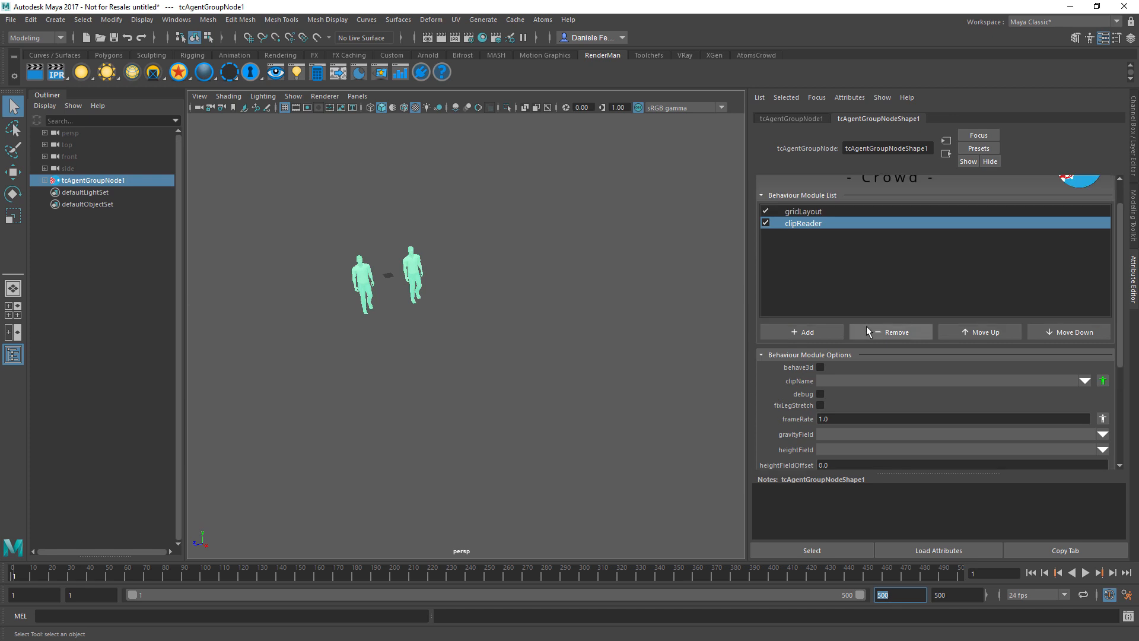
click(867, 331)
click(831, 332)
mouse_move(833, 440)
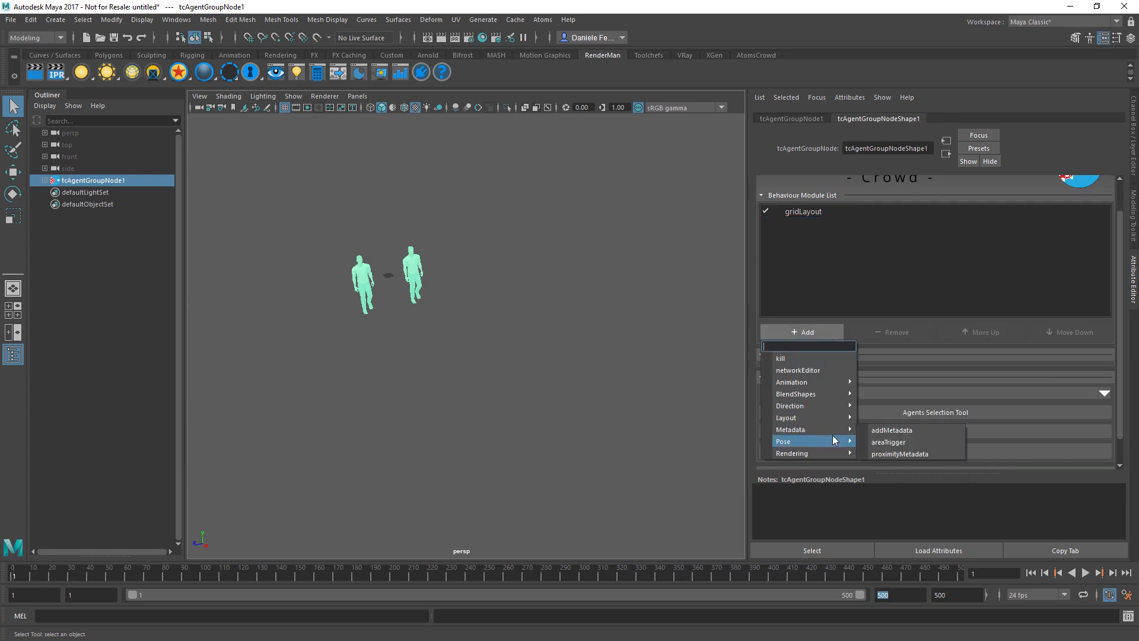
mouse_move(830, 382)
click(890, 405)
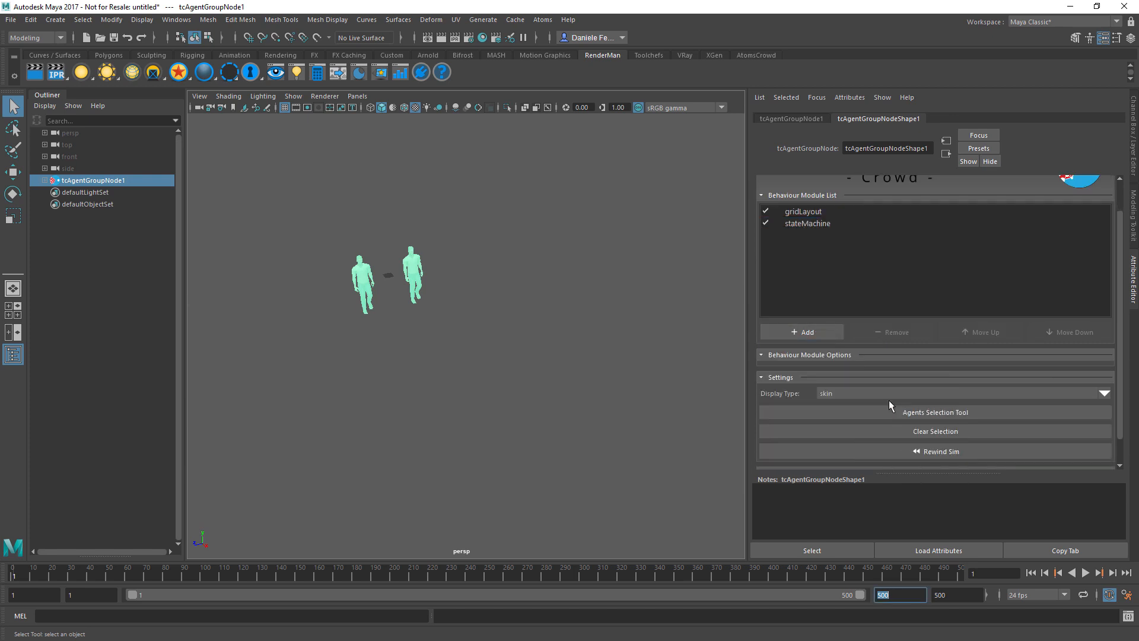
- Set the gridLayout size to 5 in the first and third fields and deselect the agent group
click(816, 212)
scroll(841, 288, down, 3)
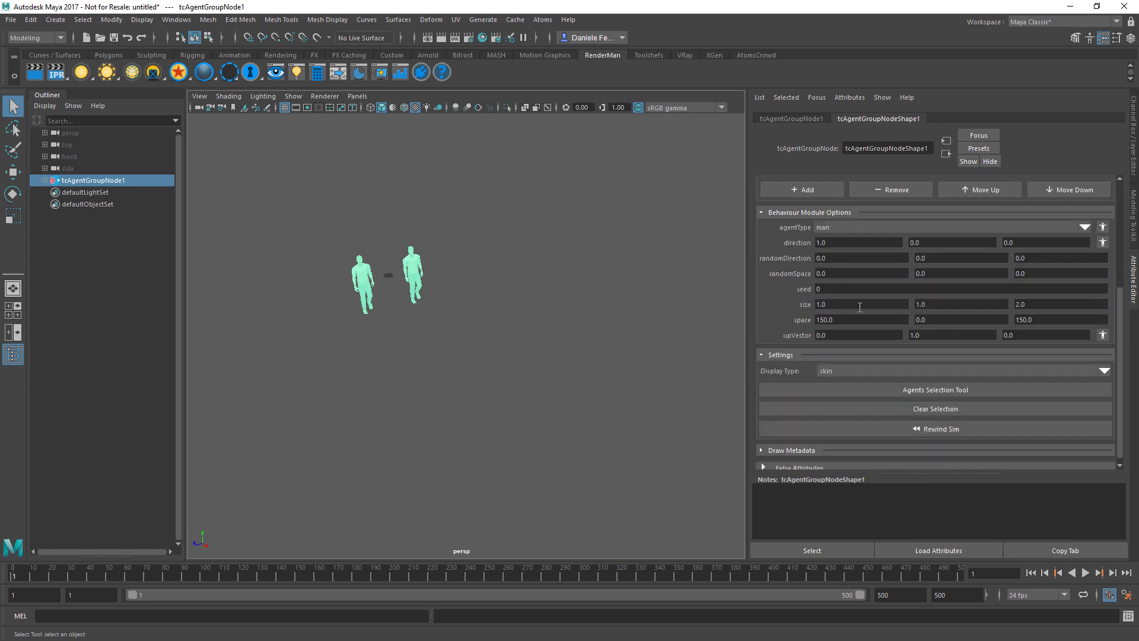
click(859, 304)
text(5)
key(Tab)
key(Tab)
text(5)
key(Tab)
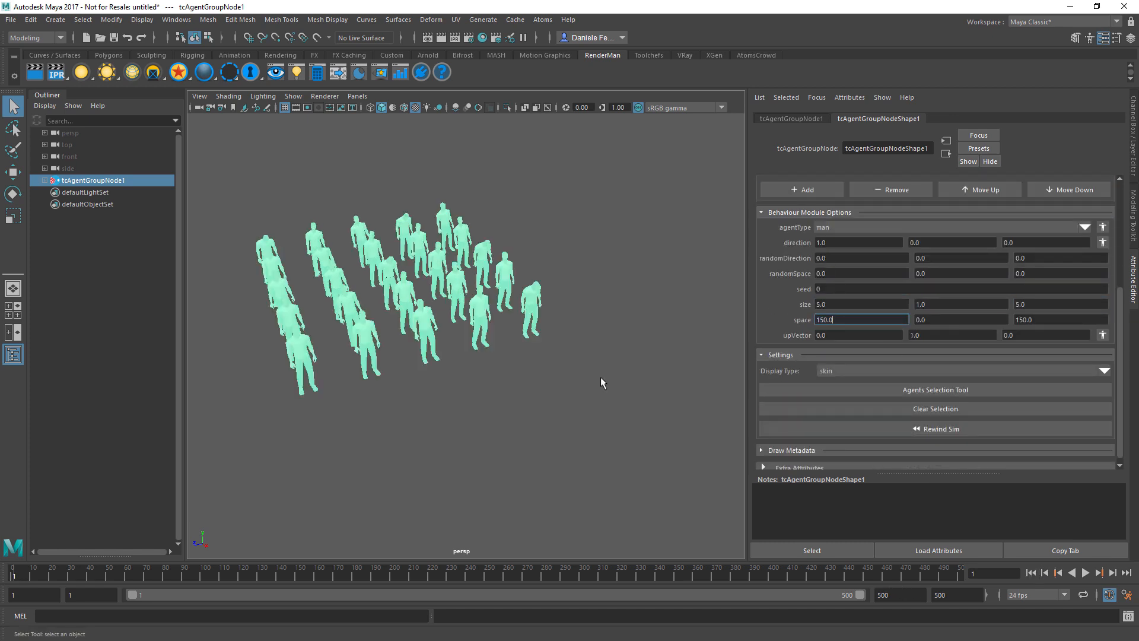
click(549, 231)
- Set up the Arnold rendering variations for the Atoms Agents and dismiss the import message
click(543, 20)
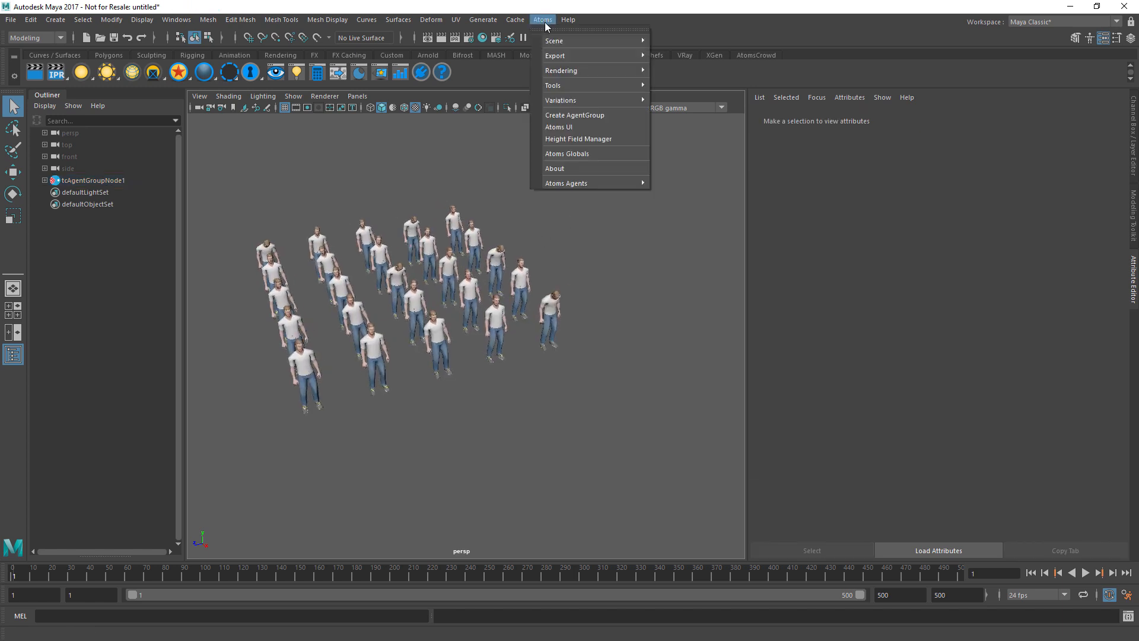
mouse_move(590, 184)
mouse_move(723, 208)
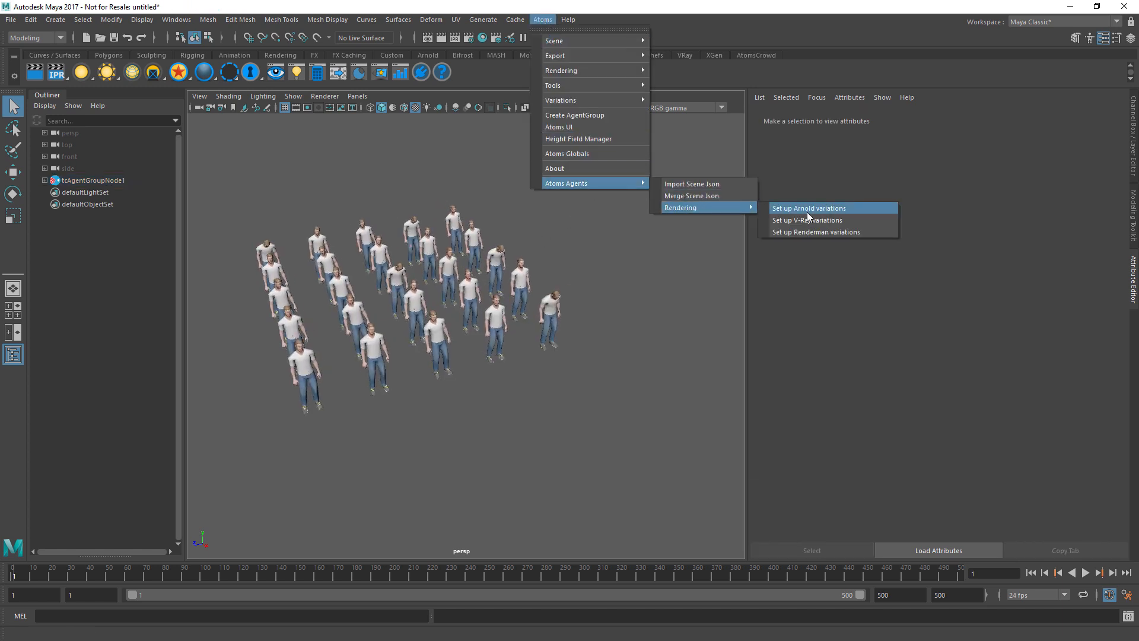
click(808, 212)
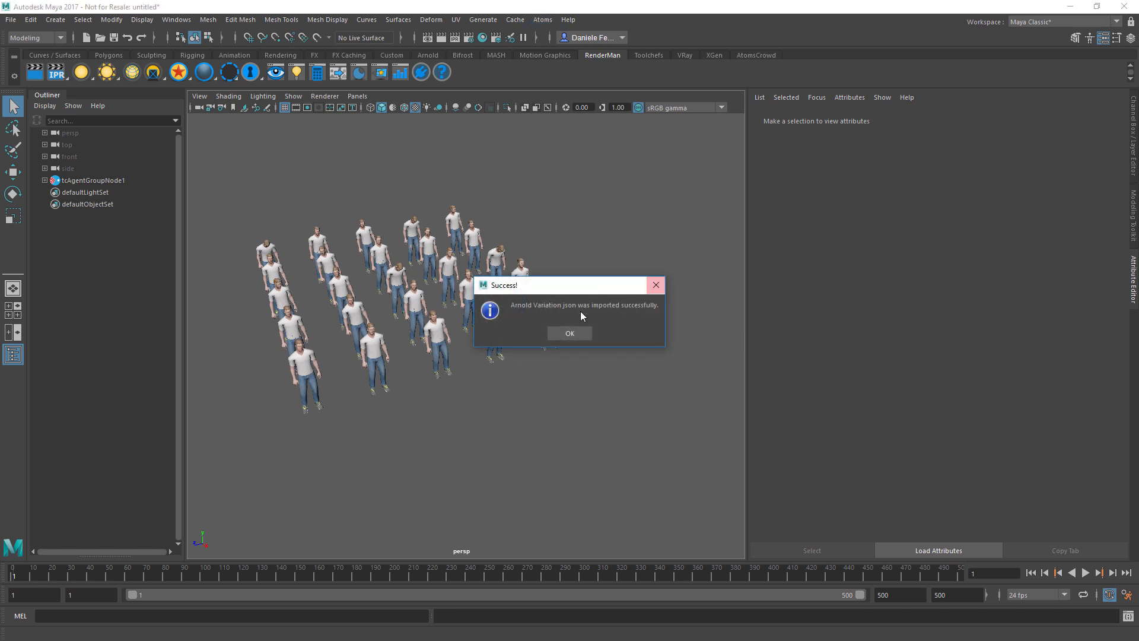
click(569, 332)
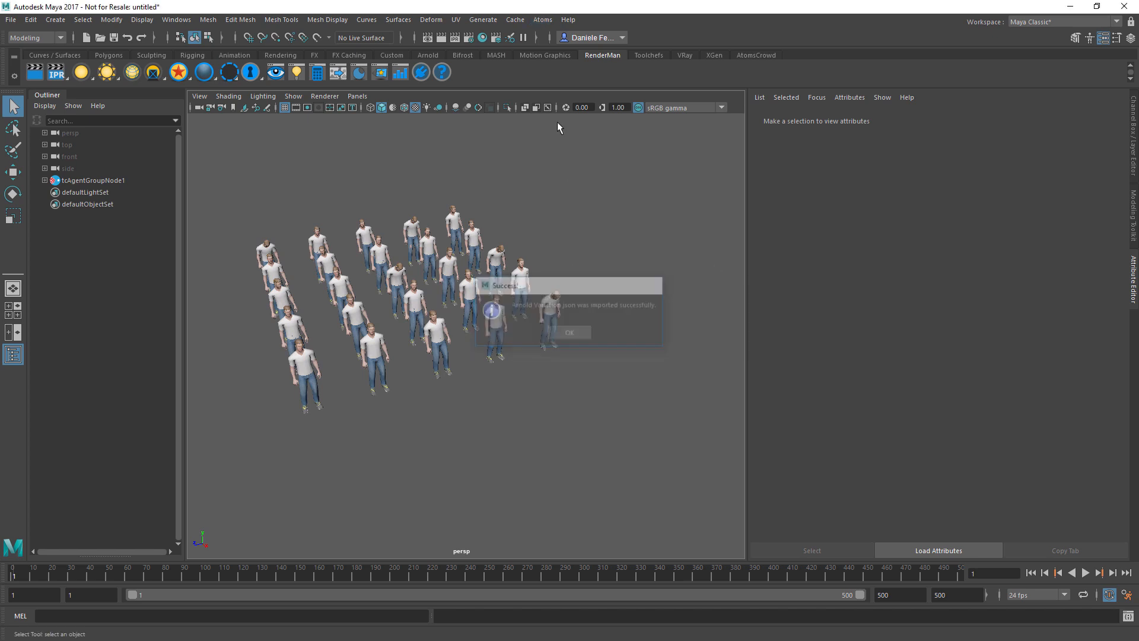
click(535, 22)
mouse_move(578, 100)
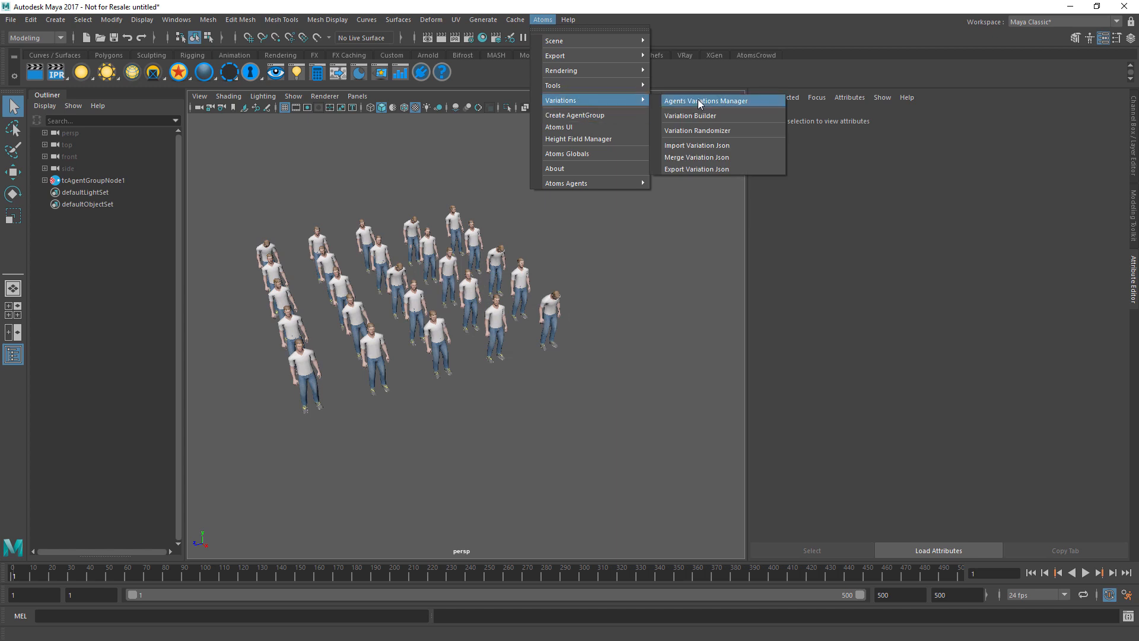
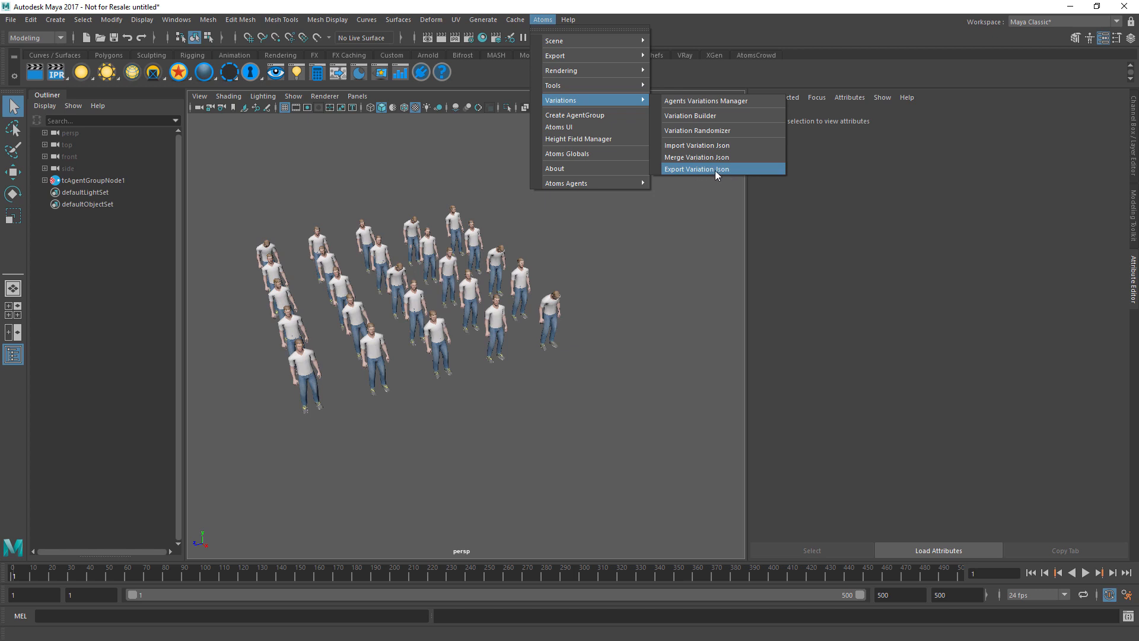
click(651, 253)
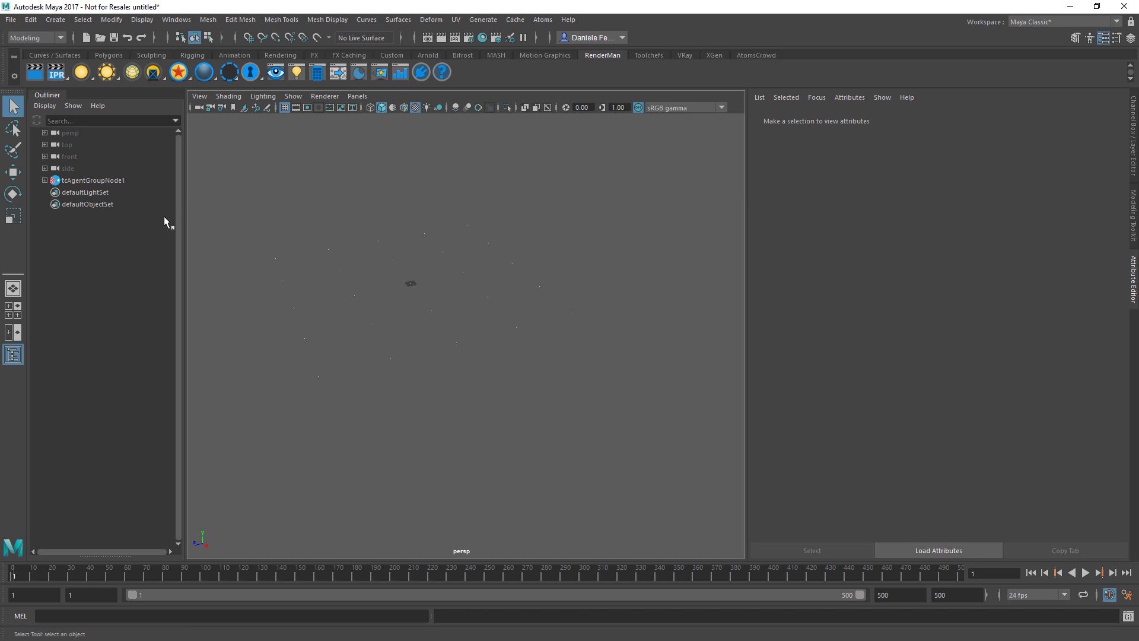
- Set the agent group's display type to variations
click(95, 181)
click(827, 375)
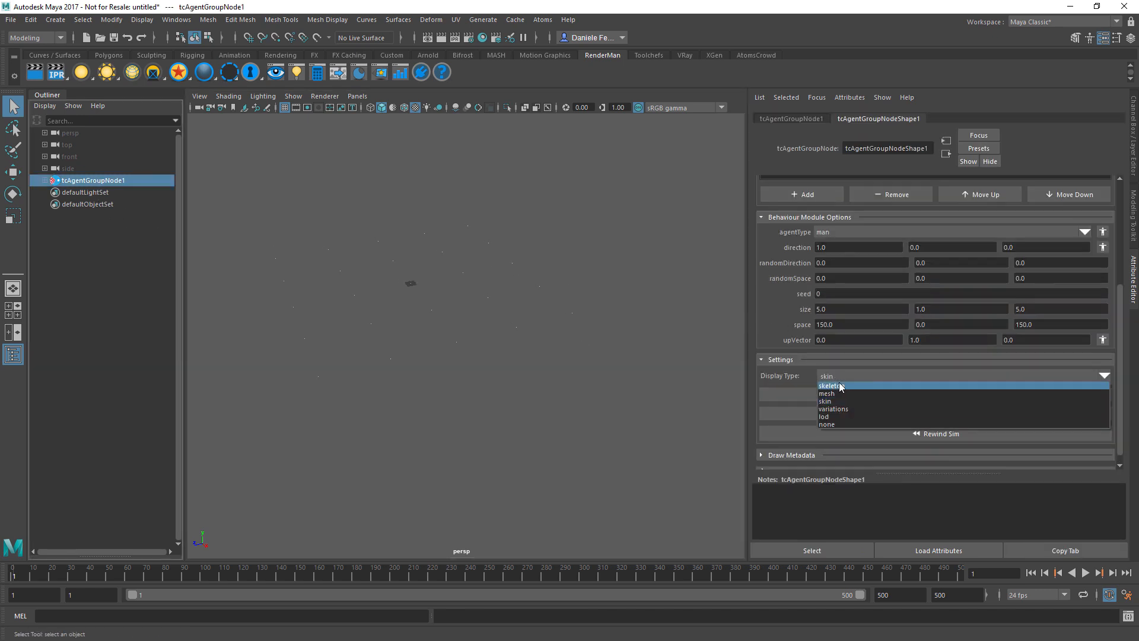
click(839, 409)
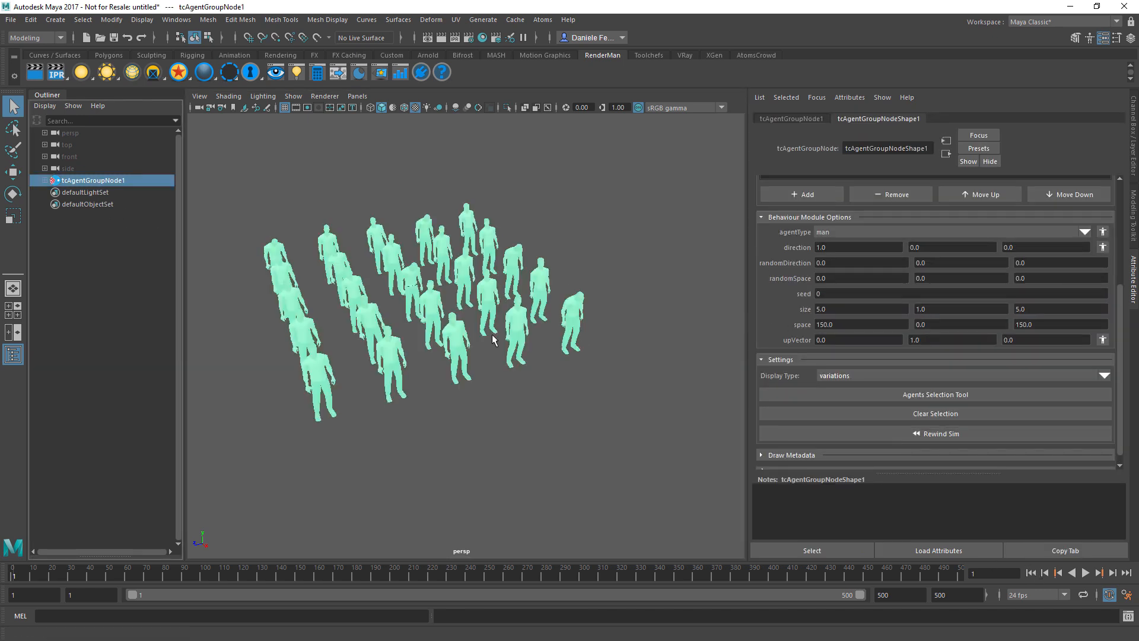
scroll(498, 320, up, 4)
- Open the Variation Randomizer and add the man variations from casualAutumn_1 through smartShirtAndTie_20 to its weighted list
click(543, 19)
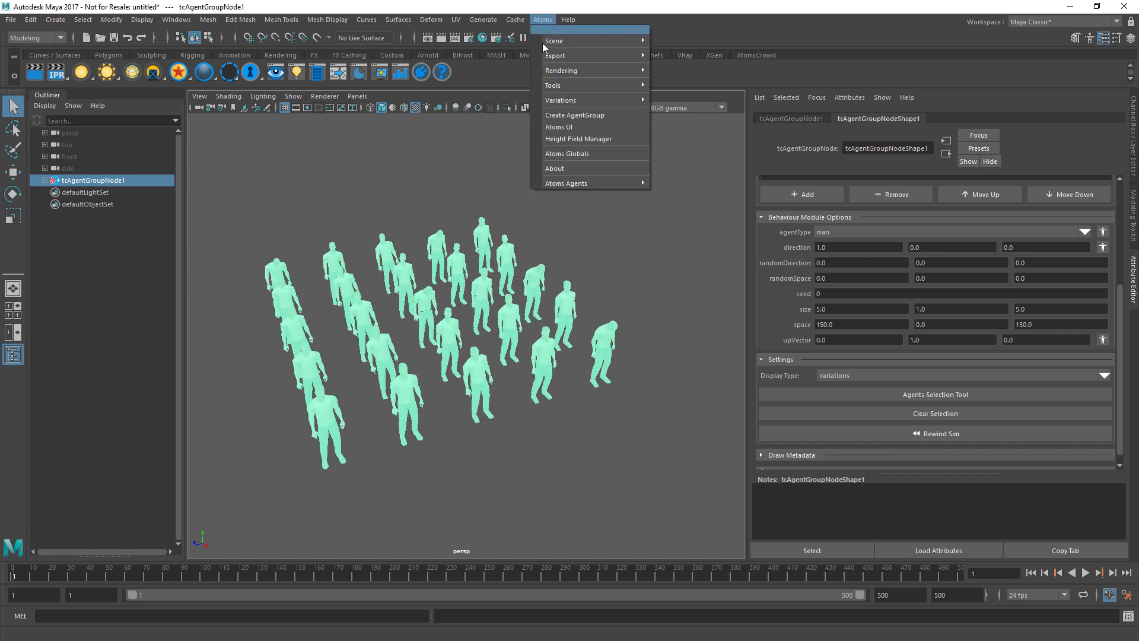
mouse_move(581, 100)
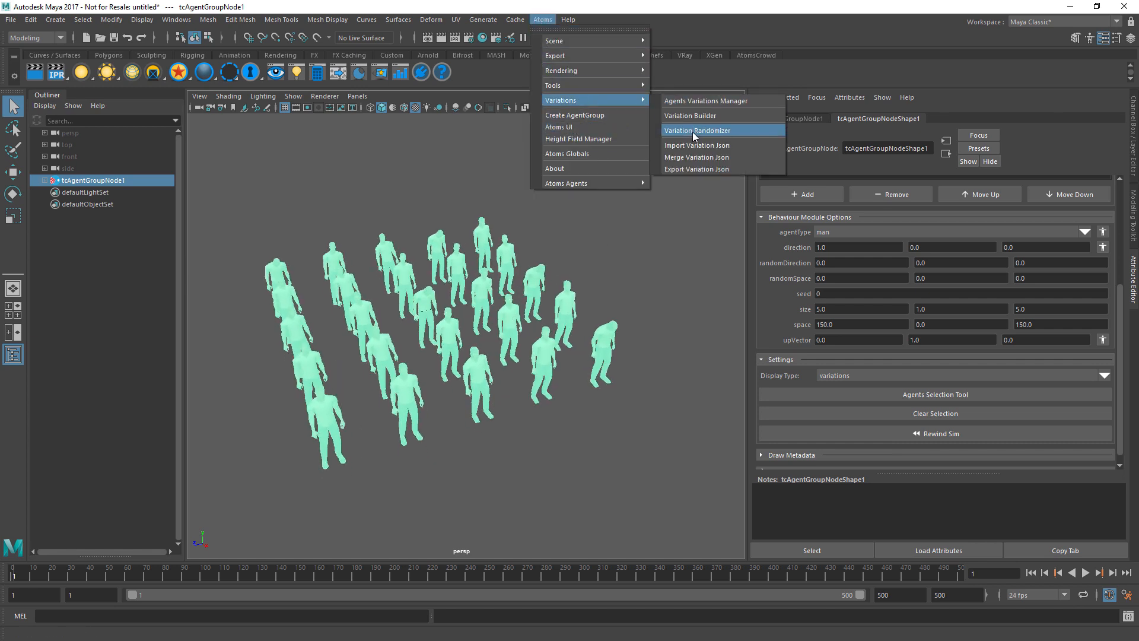
click(695, 136)
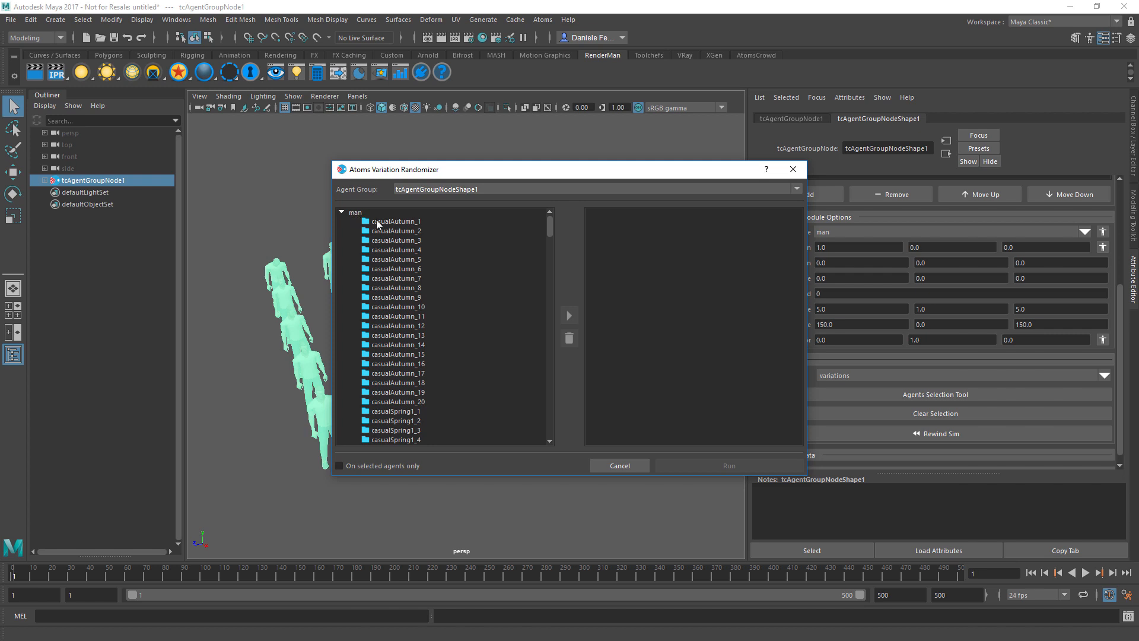
click(391, 215)
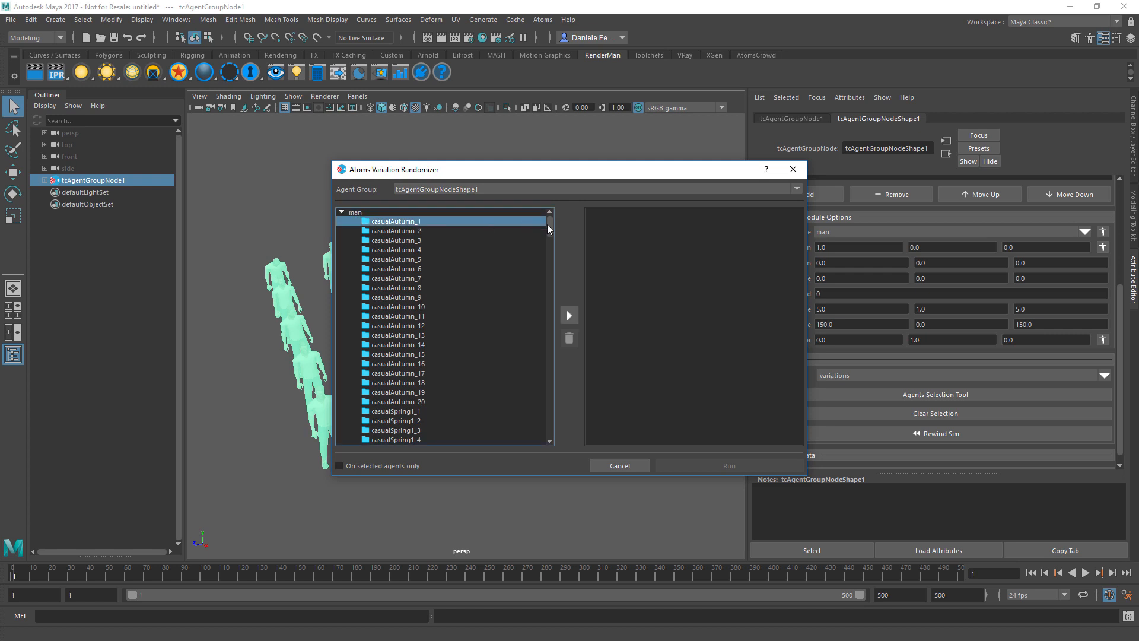
drag(547, 224, 549, 344)
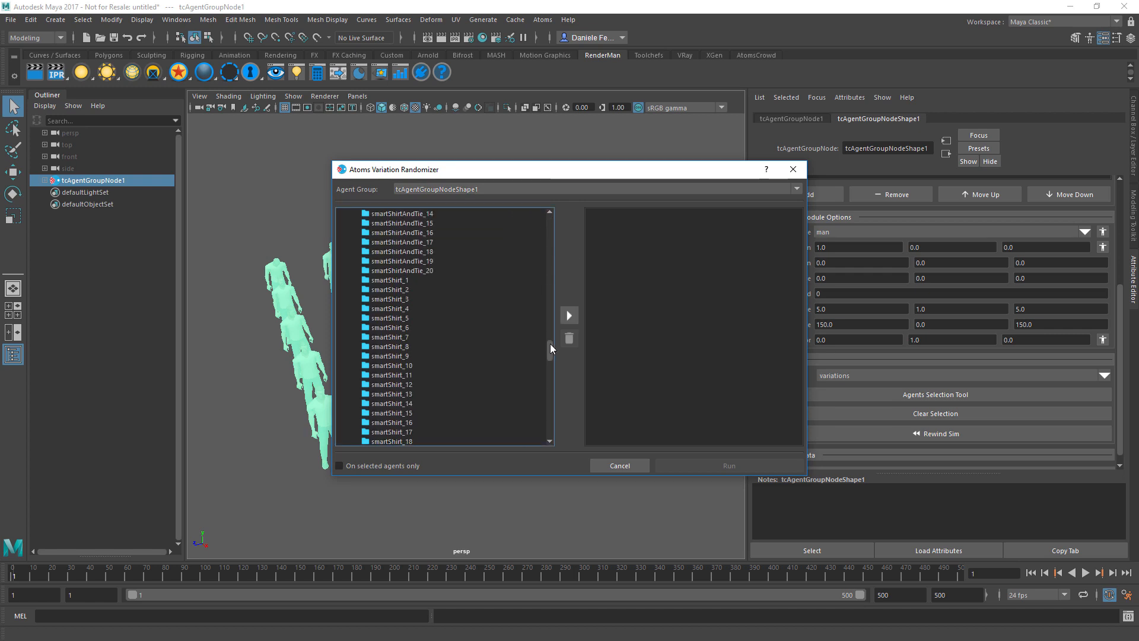
shift+click(439, 274)
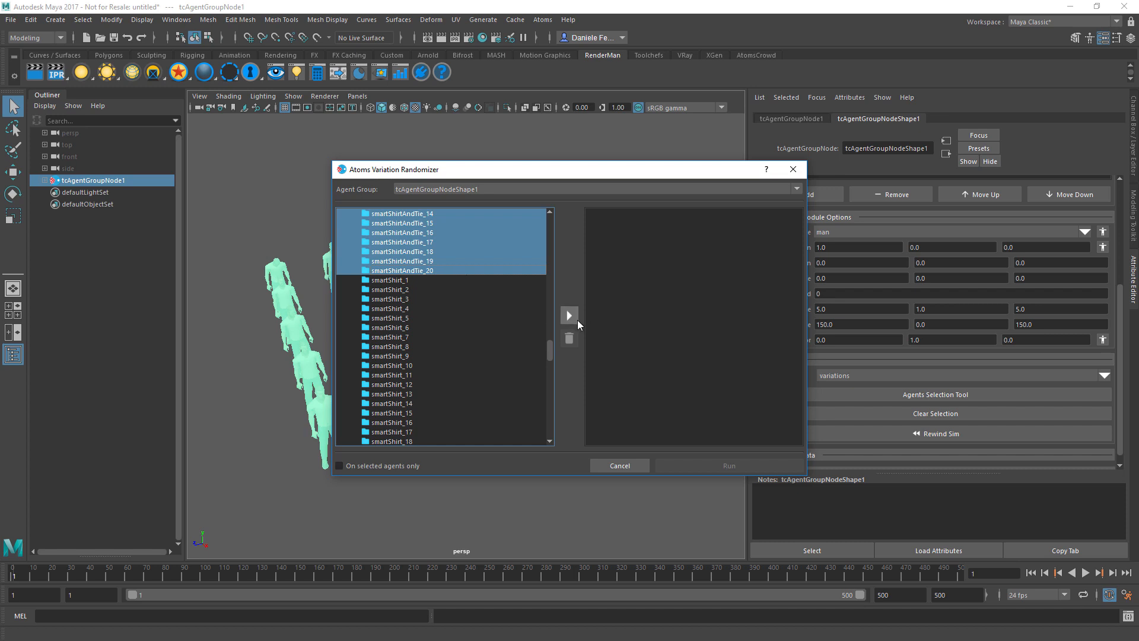
drag(545, 341, 548, 208)
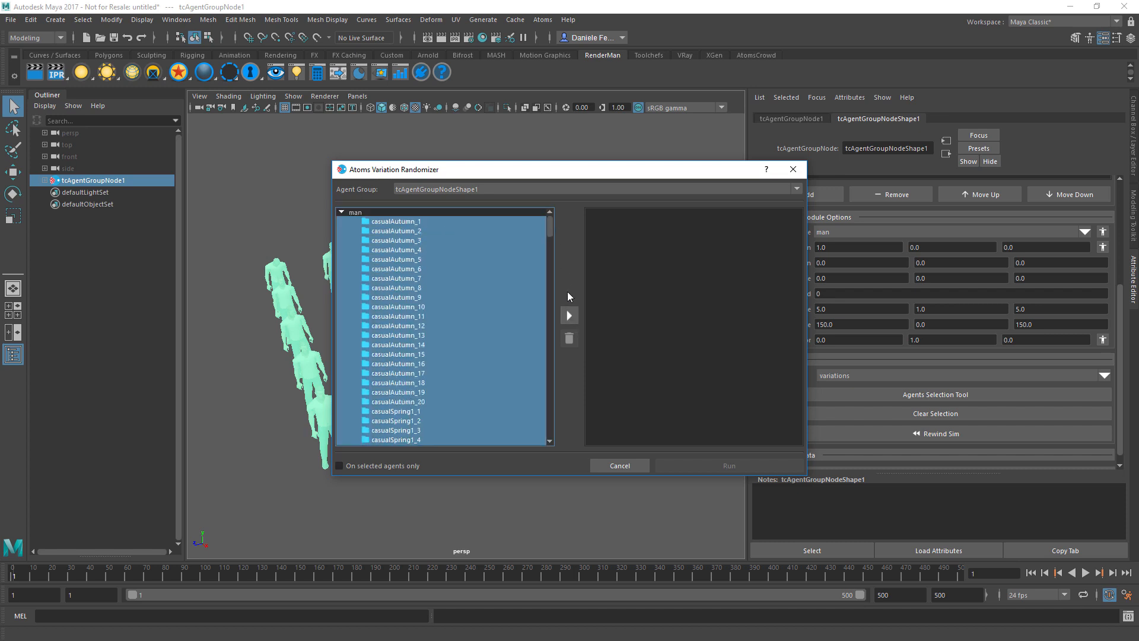
drag(637, 180, 468, 134)
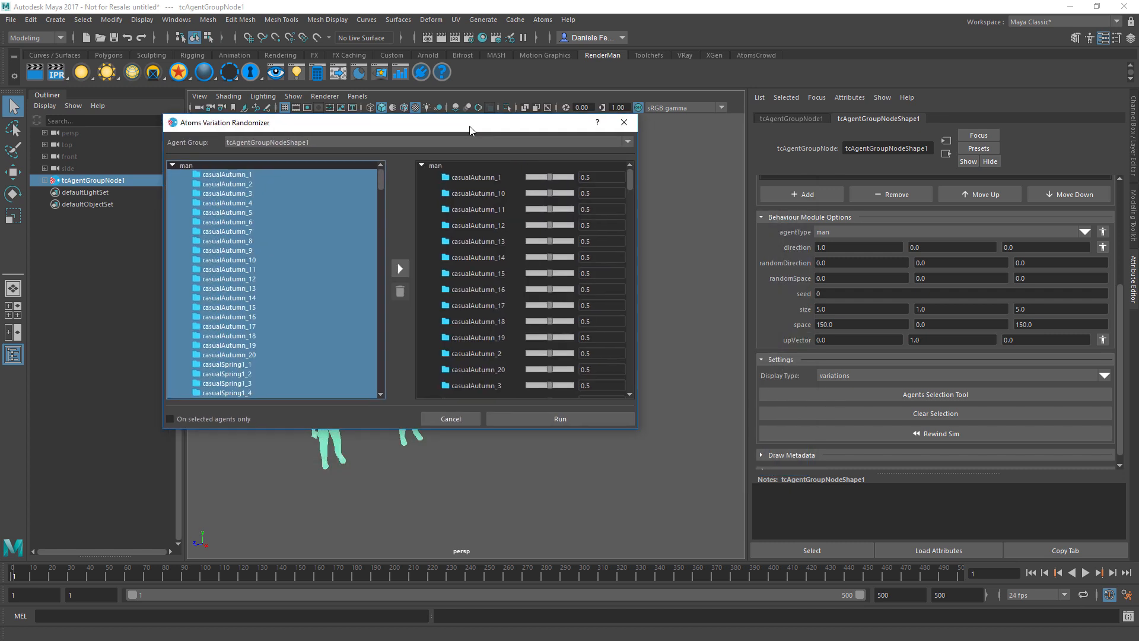
- Run the variation randomization on the whole agent group, close the randomizer and deselect the group
drag(637, 212, 789, 209)
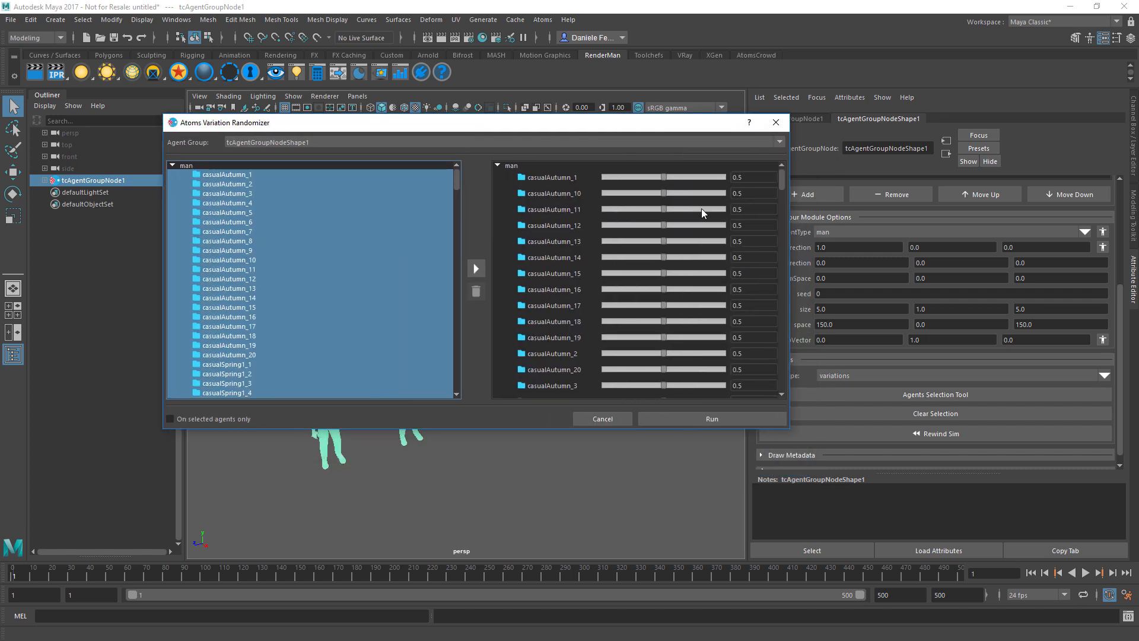
click(689, 415)
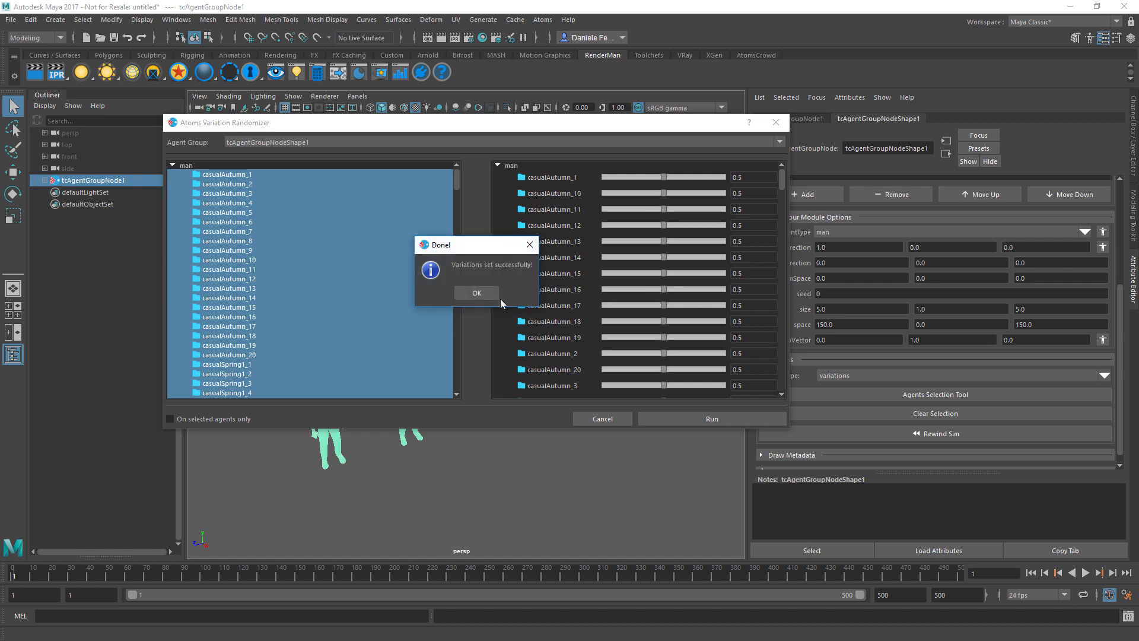
click(493, 292)
click(775, 122)
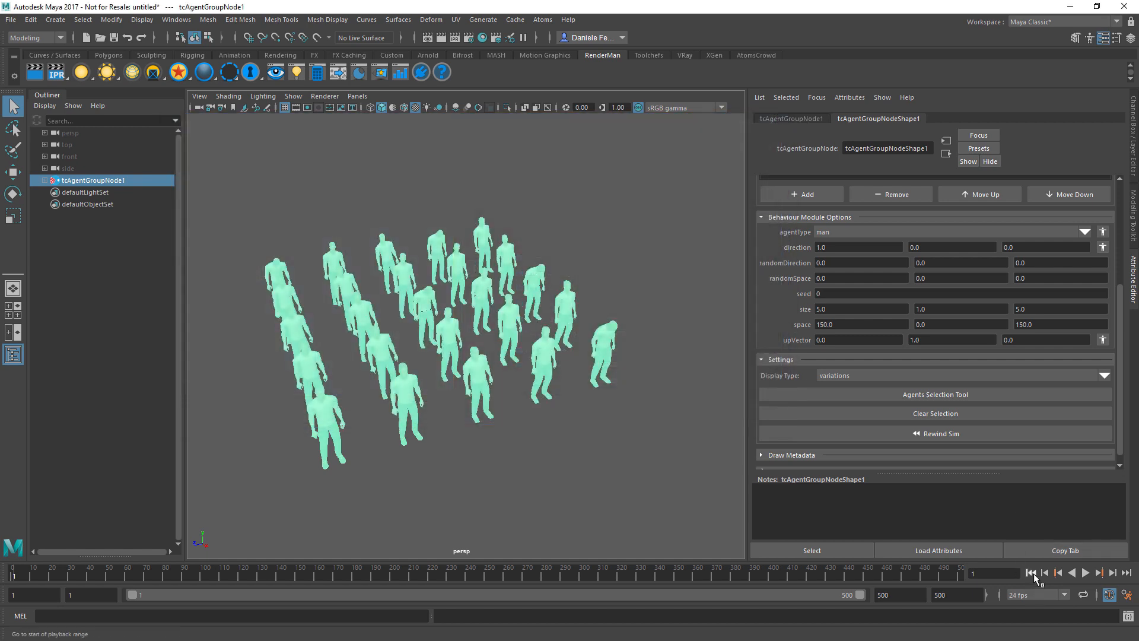
click(484, 419)
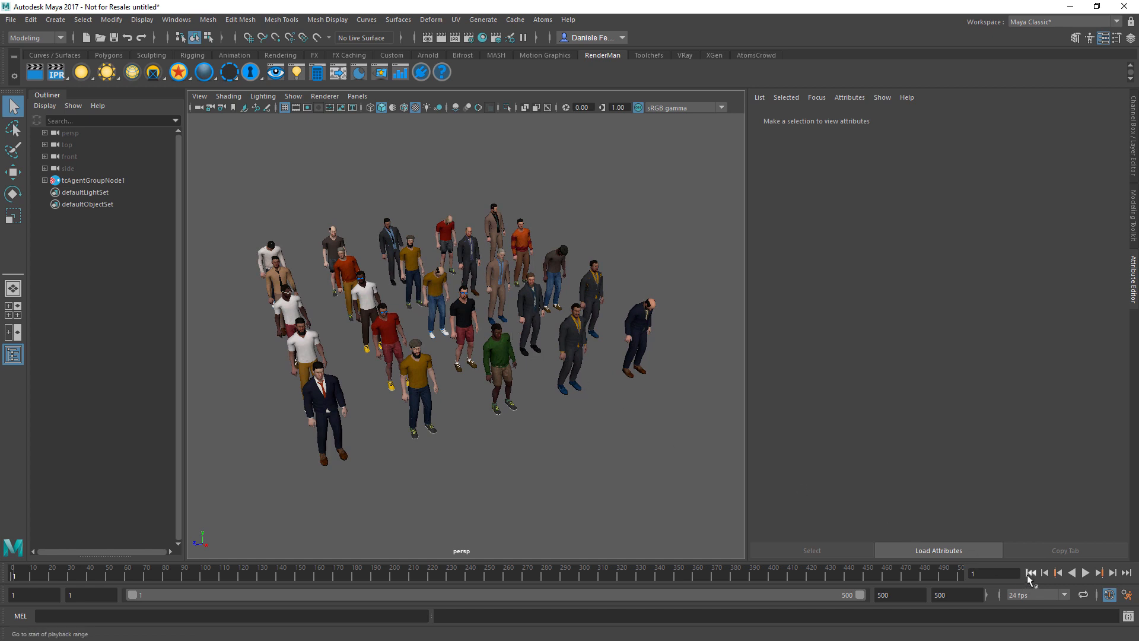
- Examine the randomized crowd from several angles, play back its animation and return to the first frame
scroll(385, 286, up, 3)
alt+drag(385, 285, 424, 270)
scroll(446, 263, down, 1)
scroll(477, 269, down, 2)
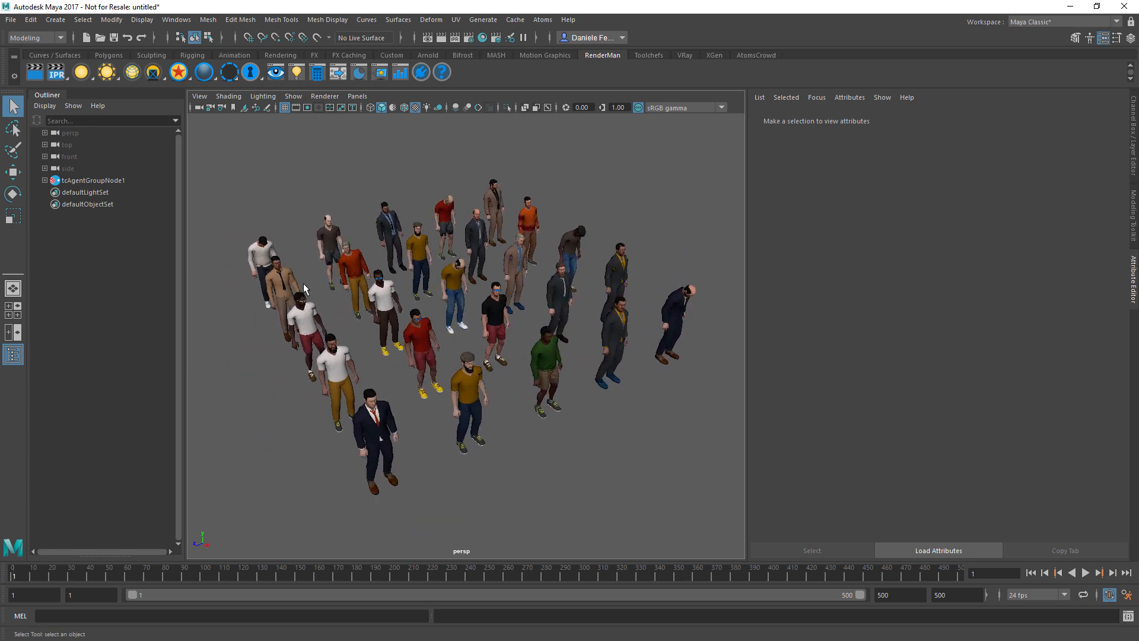
alt+right_drag(295, 282, 303, 284)
alt+middle_drag(303, 284, 276, 260)
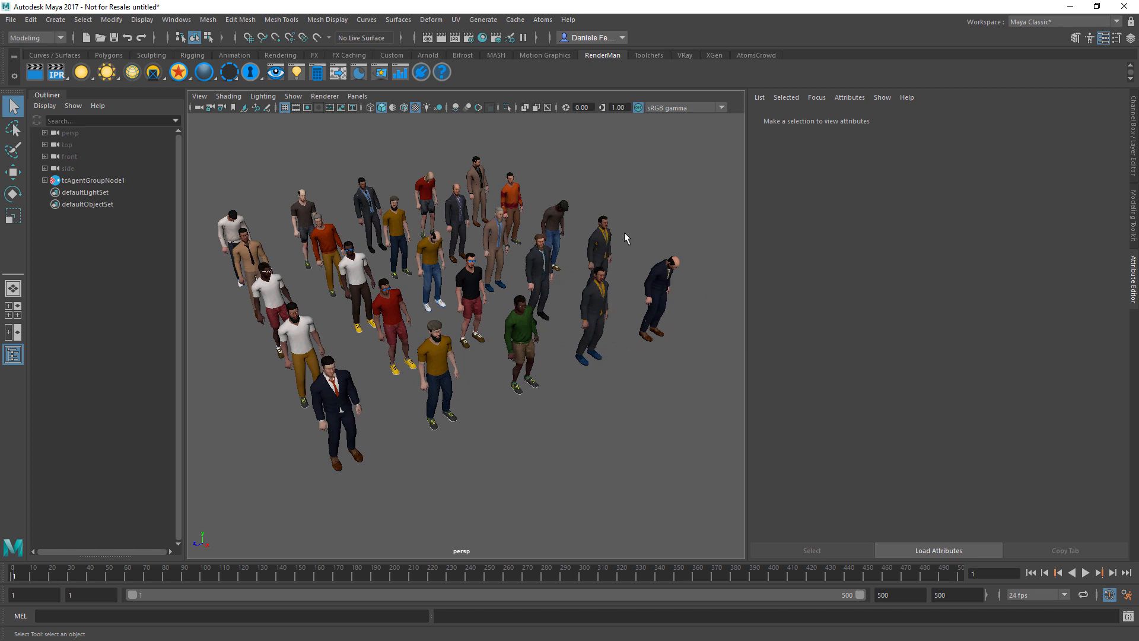
mouse_move(626, 237)
alt+mouse_down()
mouse_move(577, 224)
mouse_move(620, 239)
alt+mouse_up()
click(1085, 572)
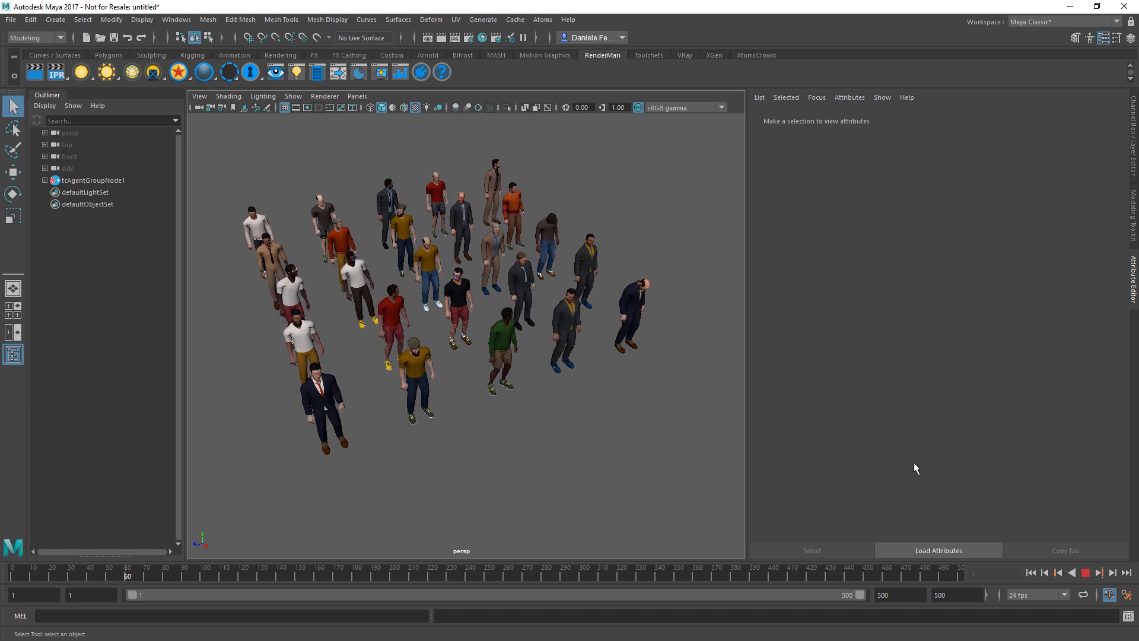
click(1085, 573)
click(1031, 572)
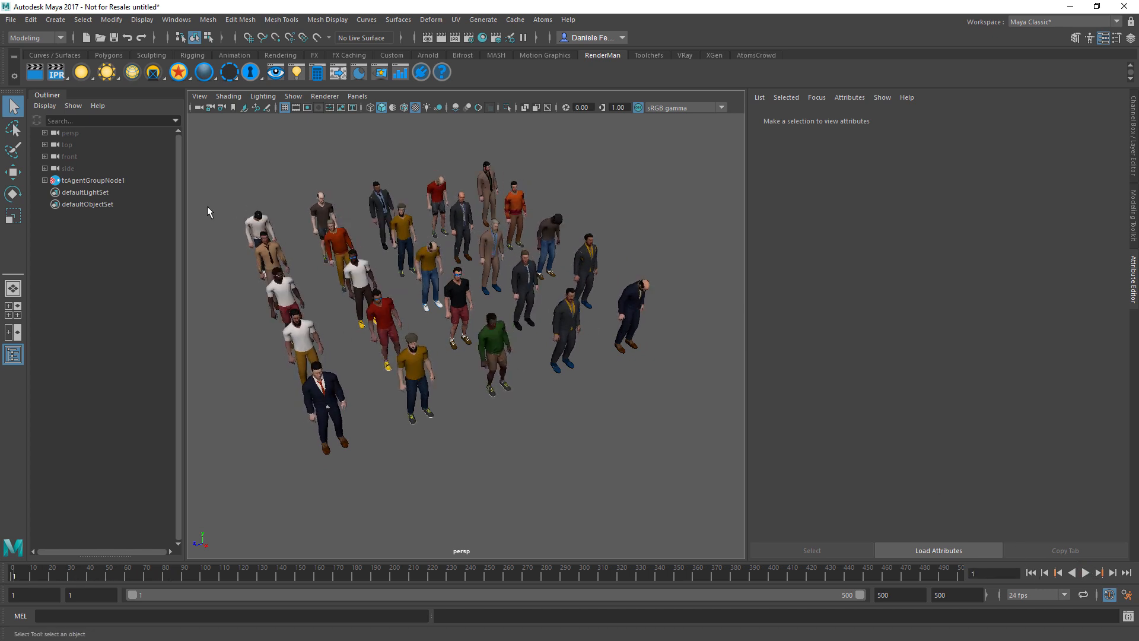
click(89, 181)
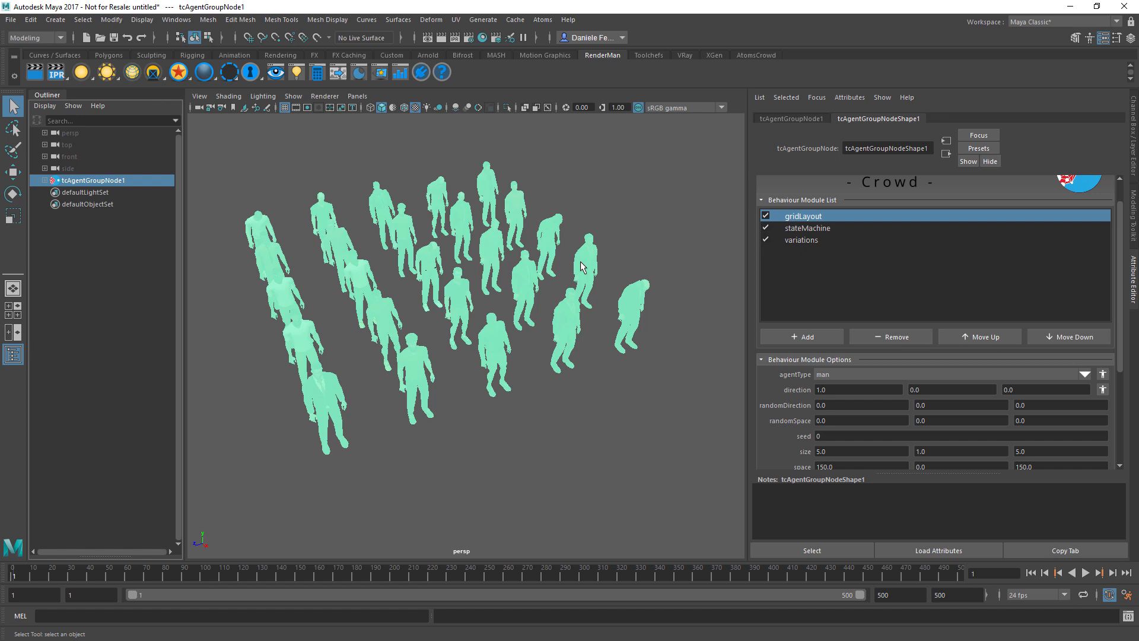
click(567, 431)
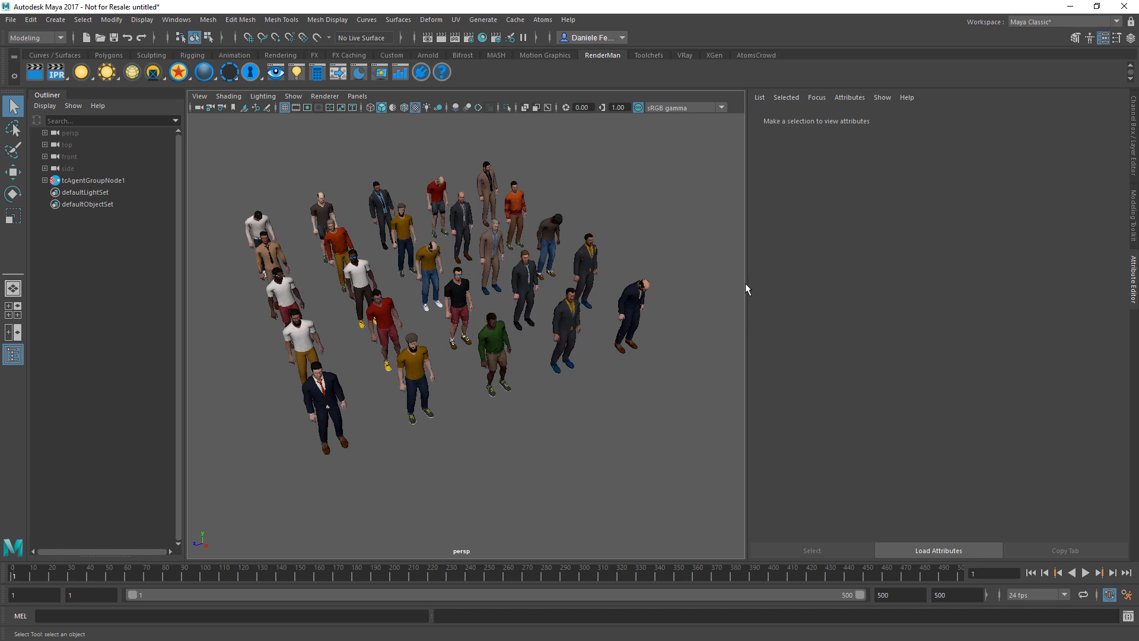
- Set the agent group's gridLayout size to 1 in the first and third fields
click(119, 179)
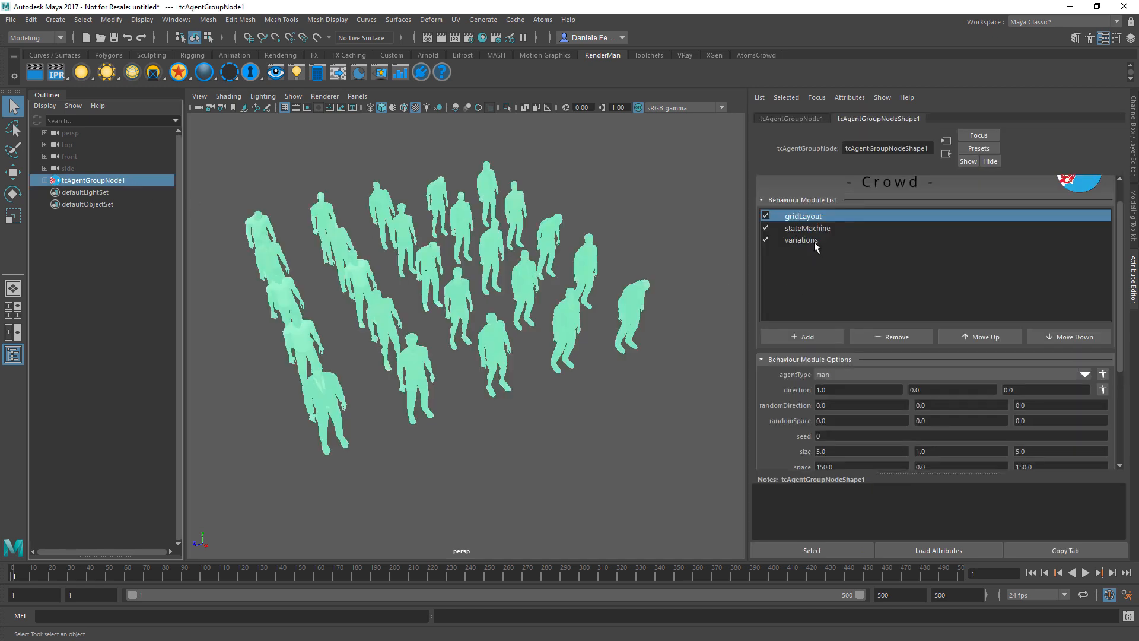
click(833, 450)
text(1)
key(Tab)
key(Tab)
text(1)
key(Tab)
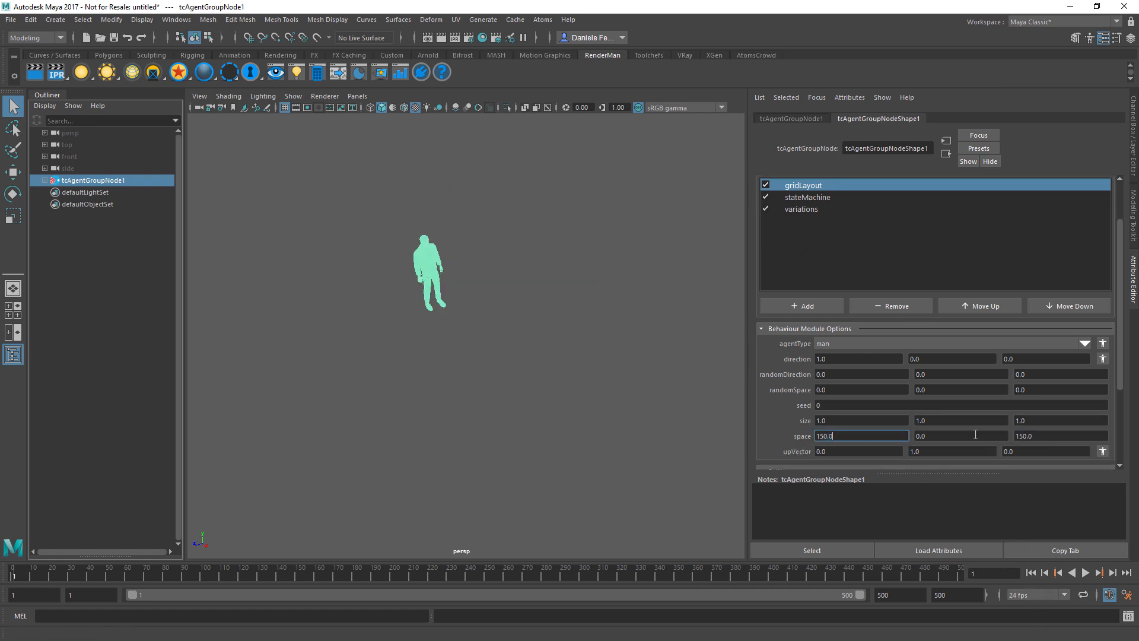
- Set the variationName of the variations module to stadium1_1
click(820, 214)
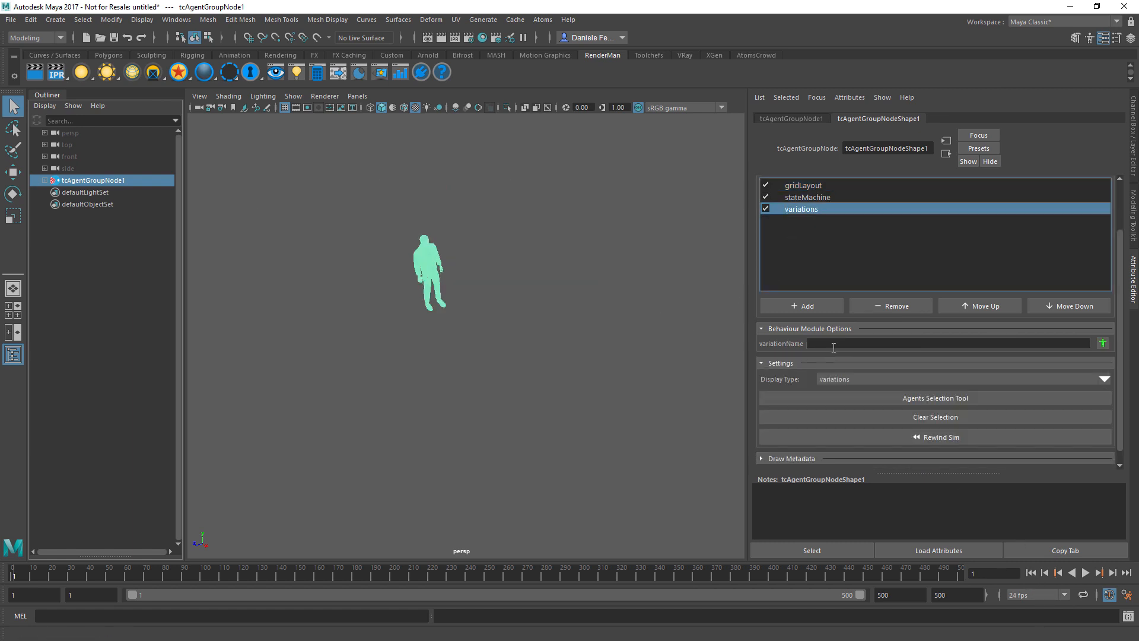
click(834, 343)
text(stadium1_1)
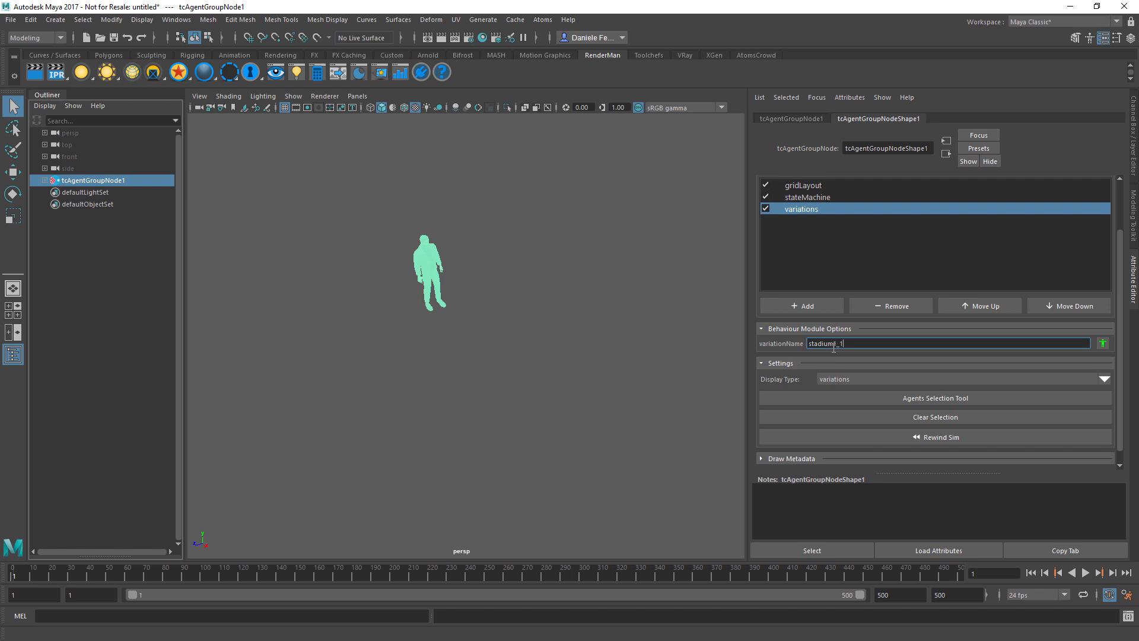
scroll(541, 289, up, 2)
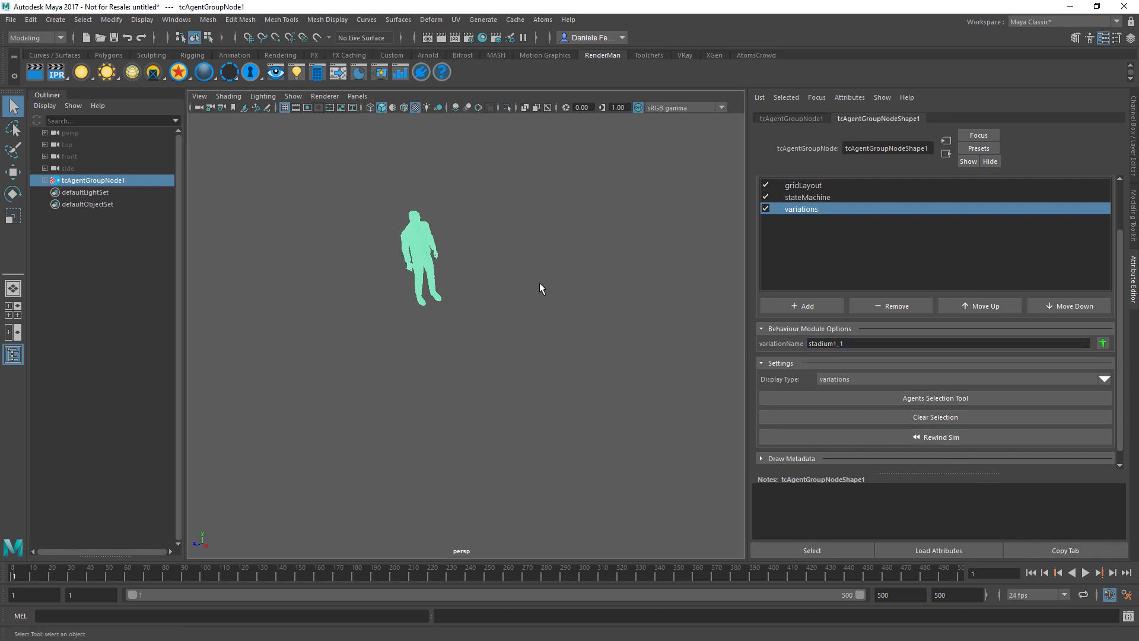
scroll(541, 289, up, 3)
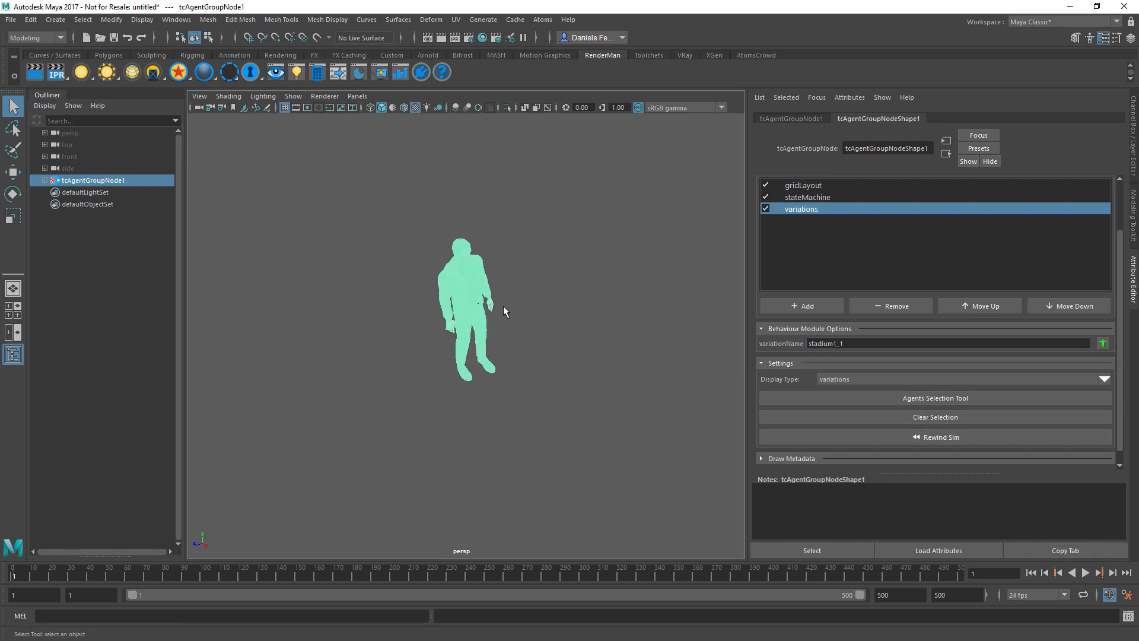
- Clear the per-agent overrides on variationName, close the override window and deselect the agent group
click(1102, 343)
click(847, 372)
click(859, 397)
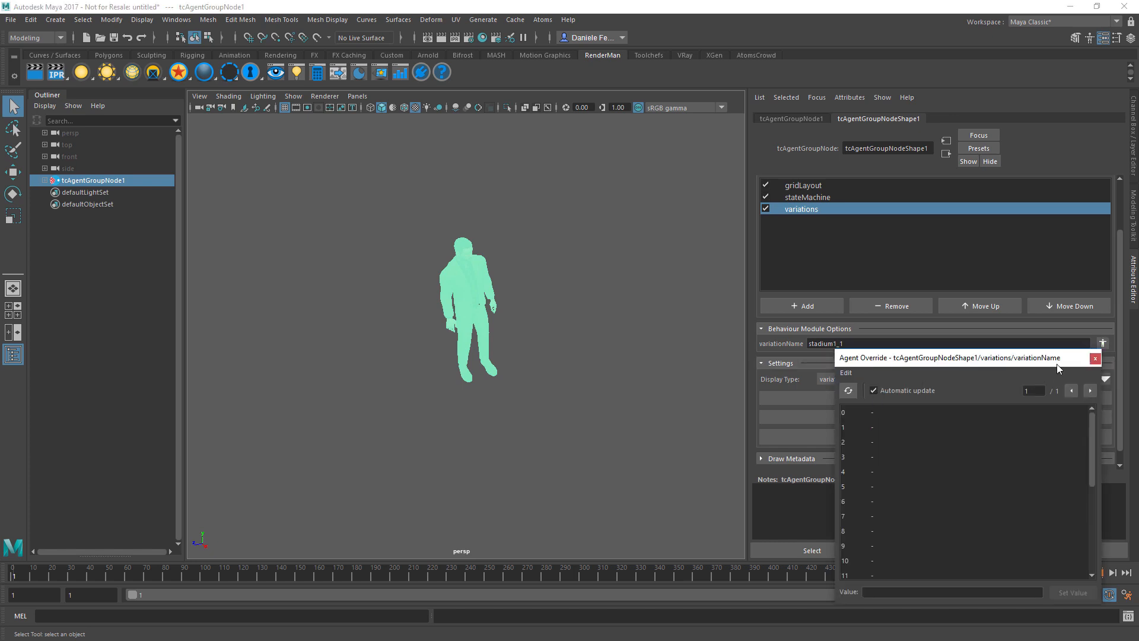
click(1094, 357)
scroll(571, 327, up, 3)
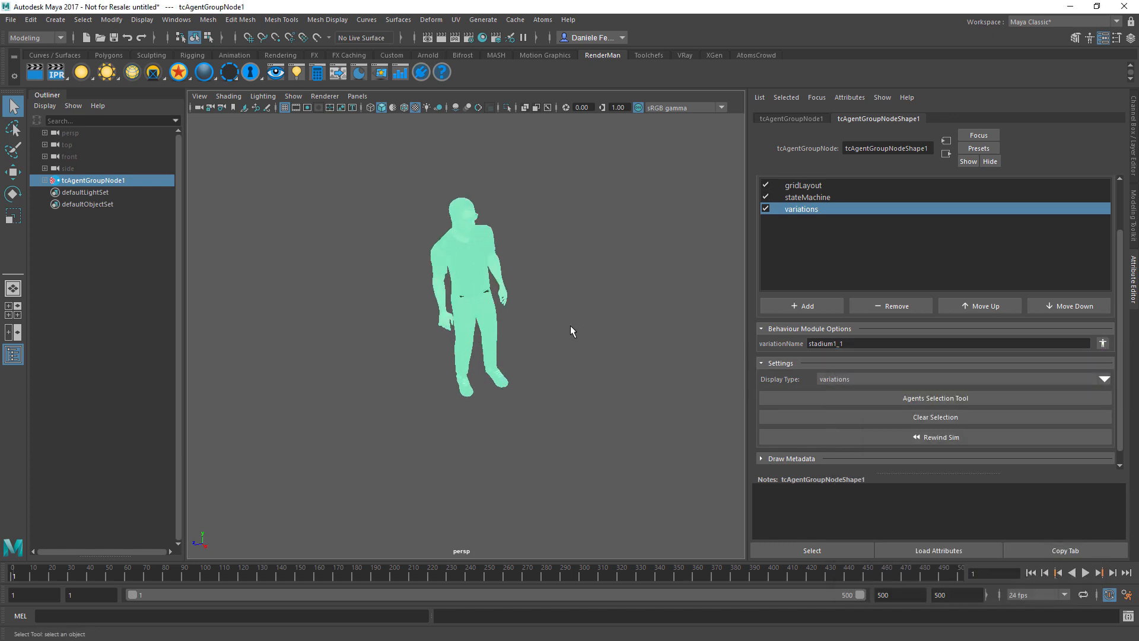
alt+middle_drag(570, 325, 504, 325)
click(550, 319)
scroll(504, 325, up, 1)
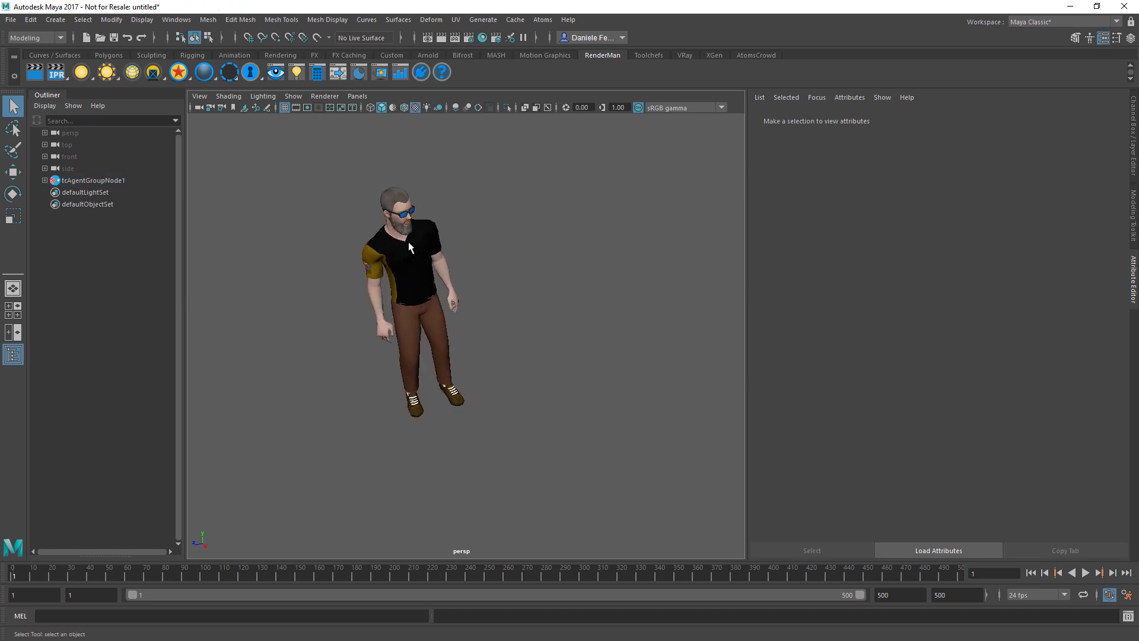
- Change the agent group's variationName to stadium1_2 and deselect the group to check the agent's outfit
click(105, 180)
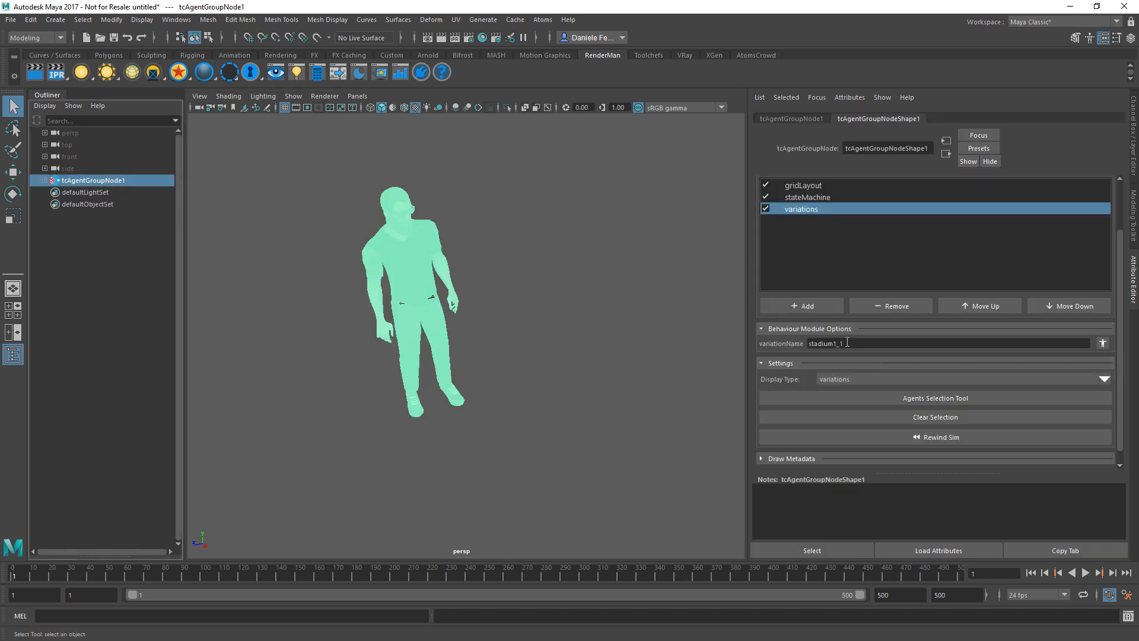
click(886, 342)
text(2)
key(Tab)
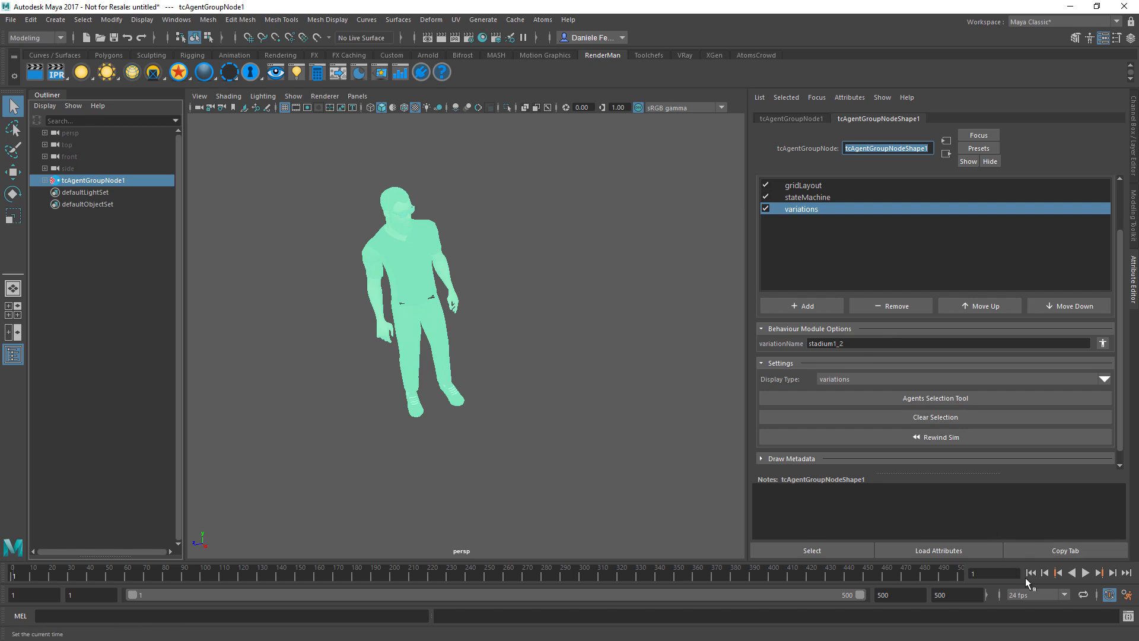
click(580, 329)
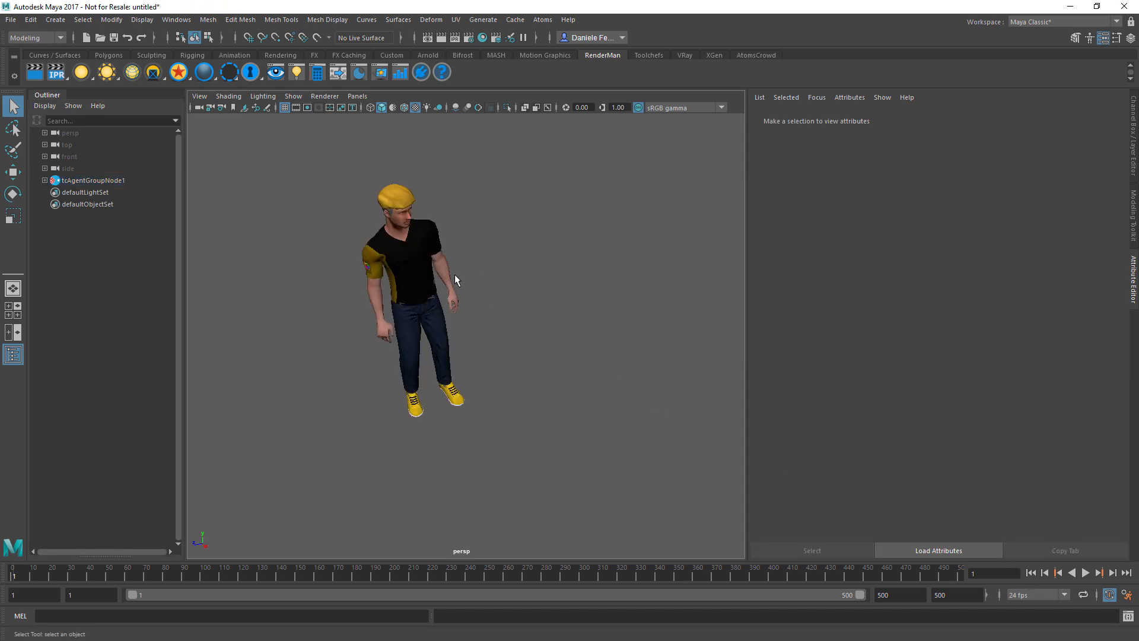
- Select the agent group and examine the variationName of its variations module and the agent's shape
click(88, 181)
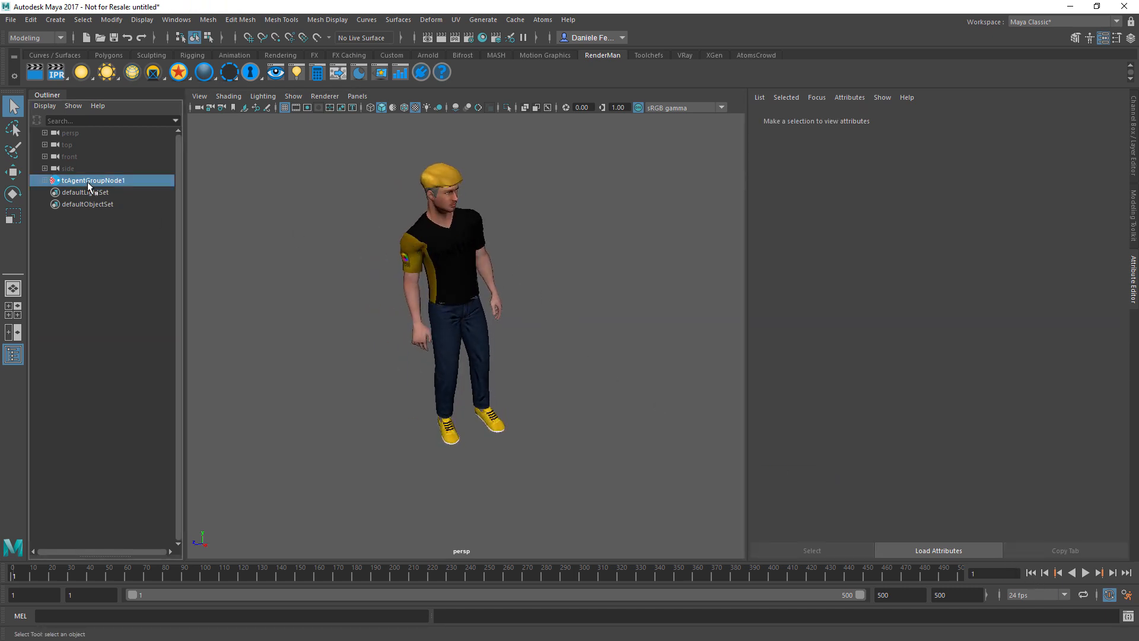
click(835, 347)
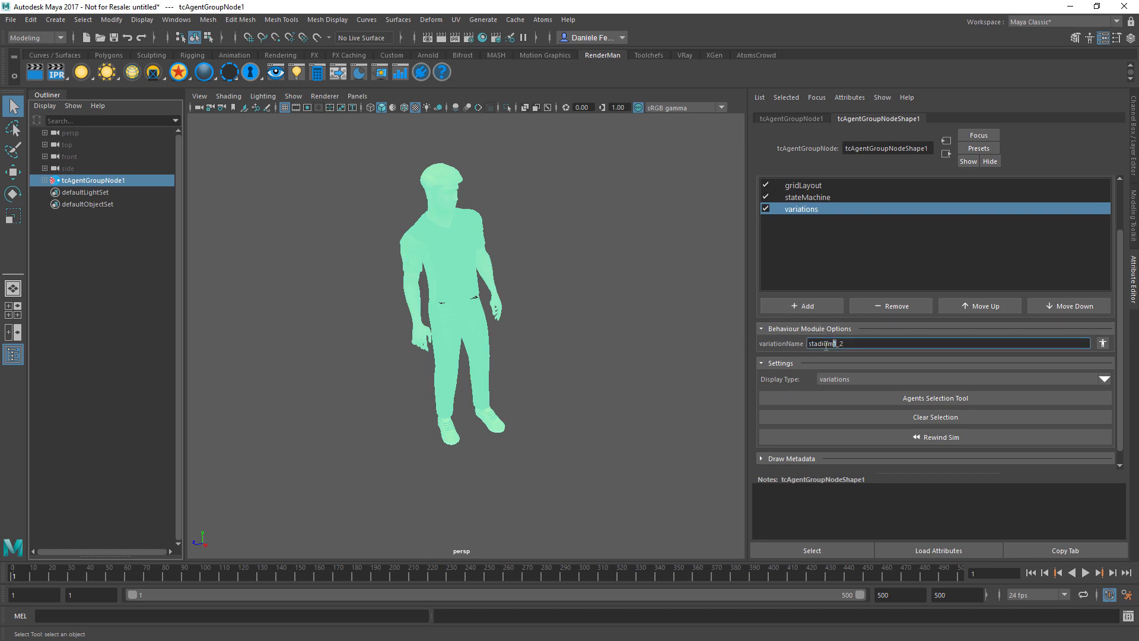
double_click(833, 346)
click(836, 344)
text(_)
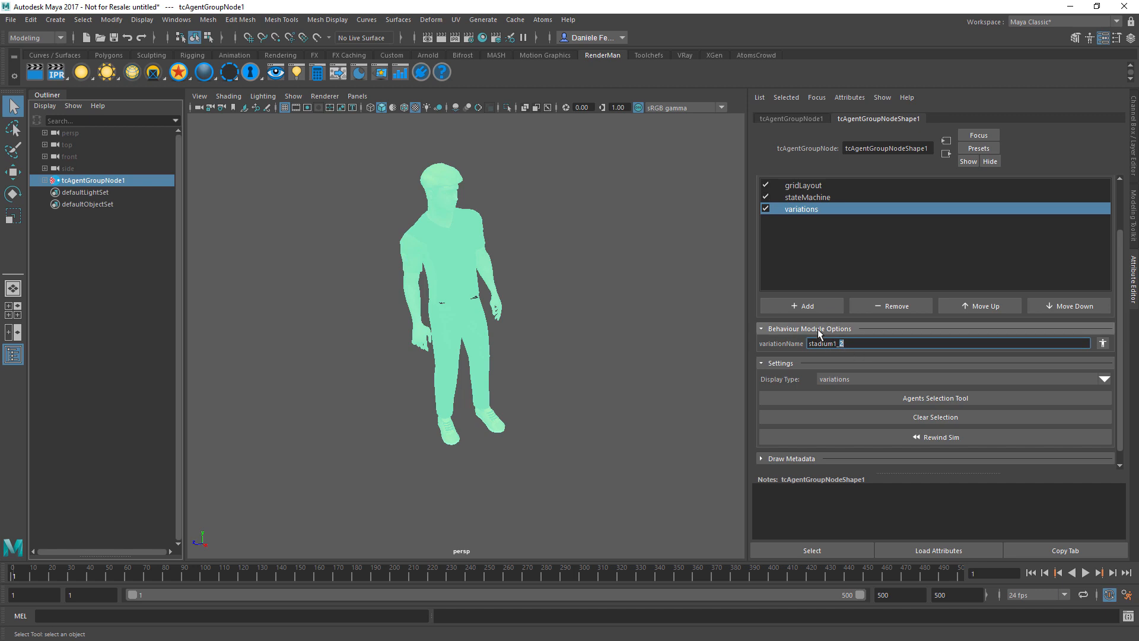
alt+drag(393, 268, 487, 262)
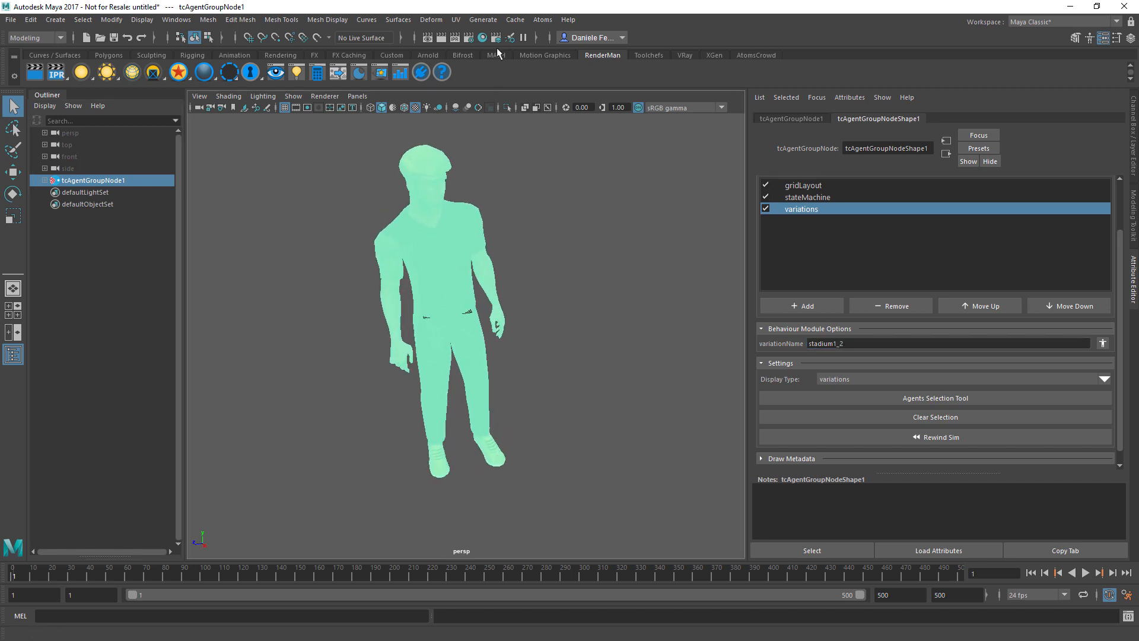
- Load the mtoa plug-in and add an Arnold sky dome light to the scene
click(198, 614)
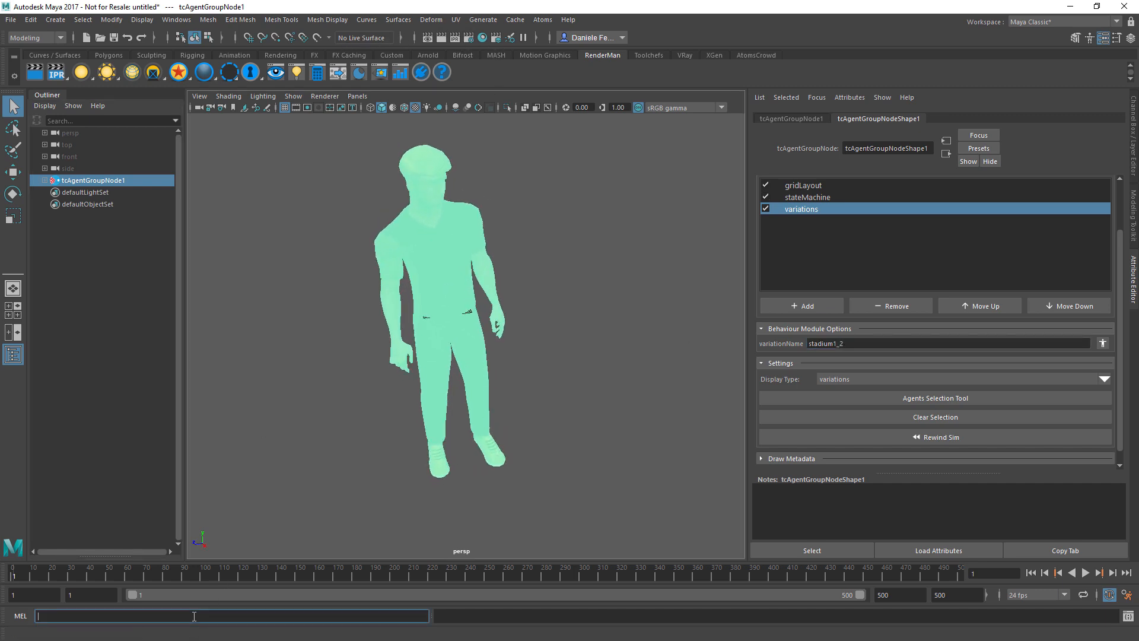
text(loadPlugin mtoa)
key(Return)
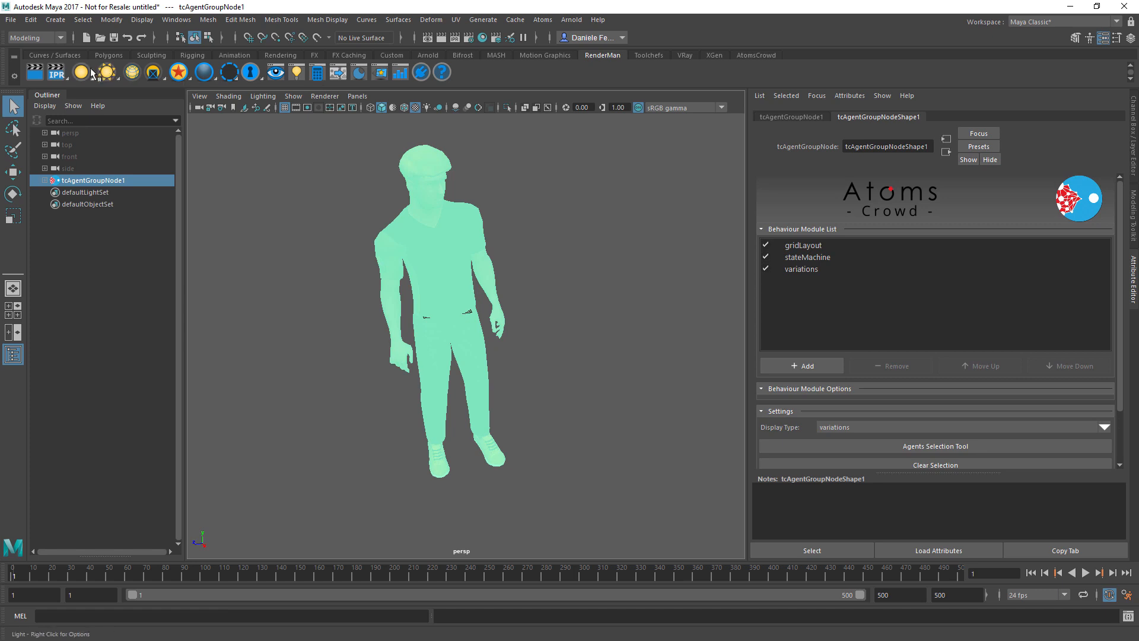
click(428, 55)
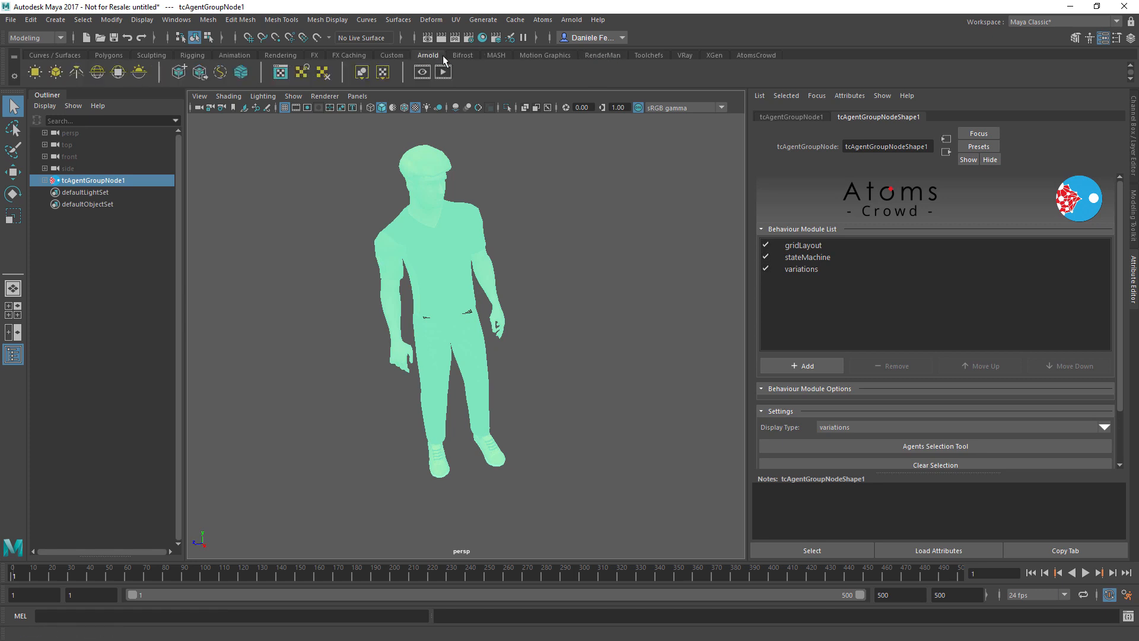
click(97, 73)
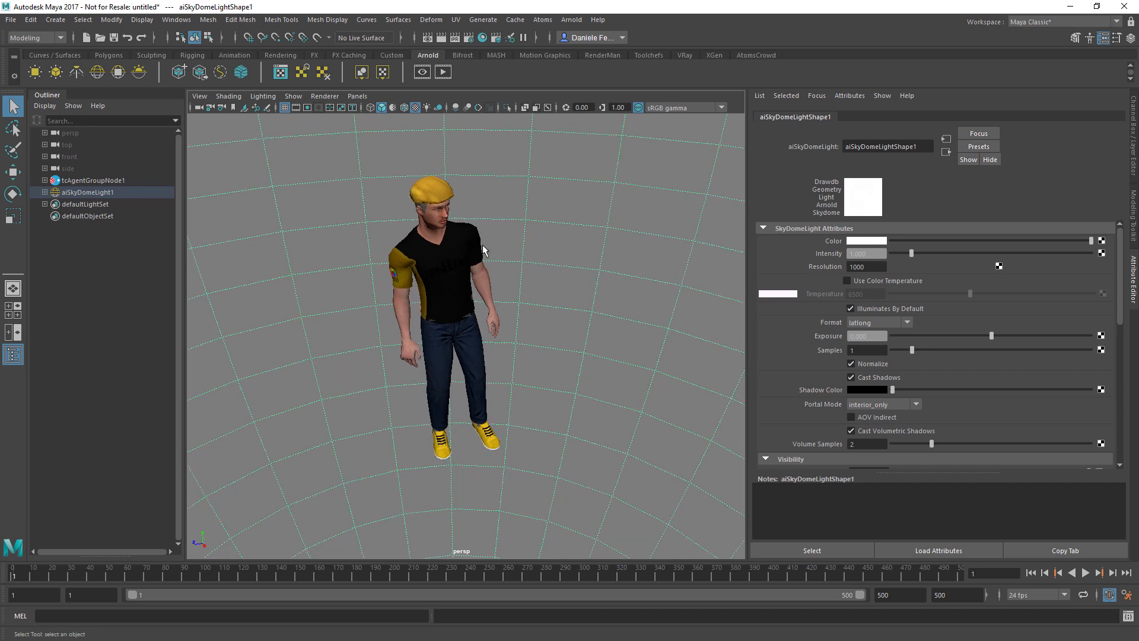
- Check the agent group's variations module and examine the agent's outfit from several angles and distances
click(110, 180)
click(804, 270)
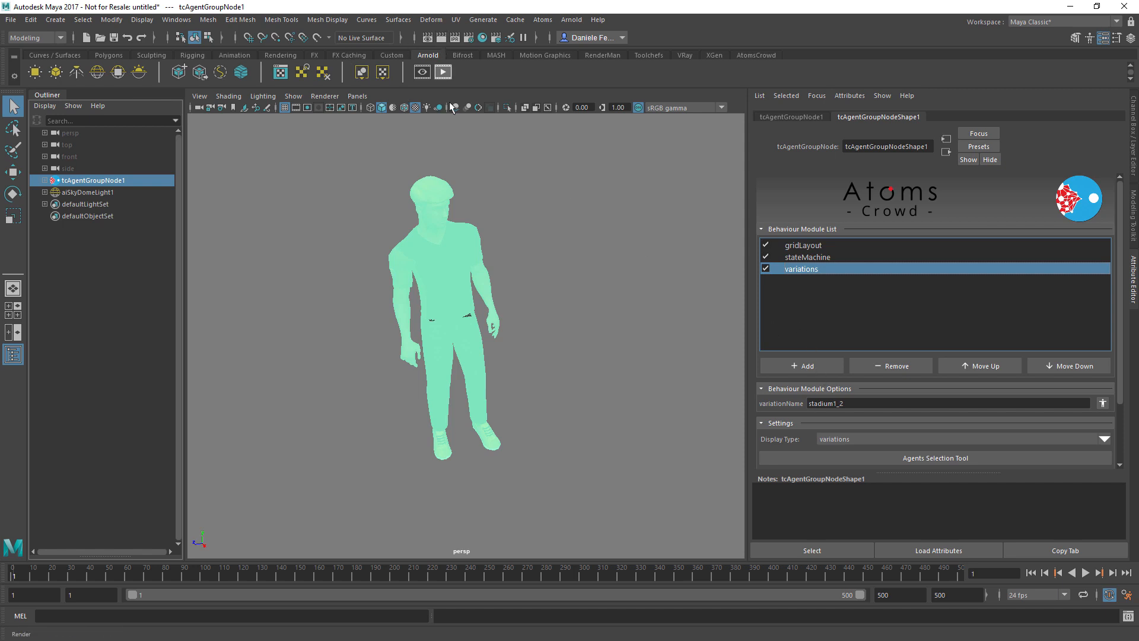
click(493, 168)
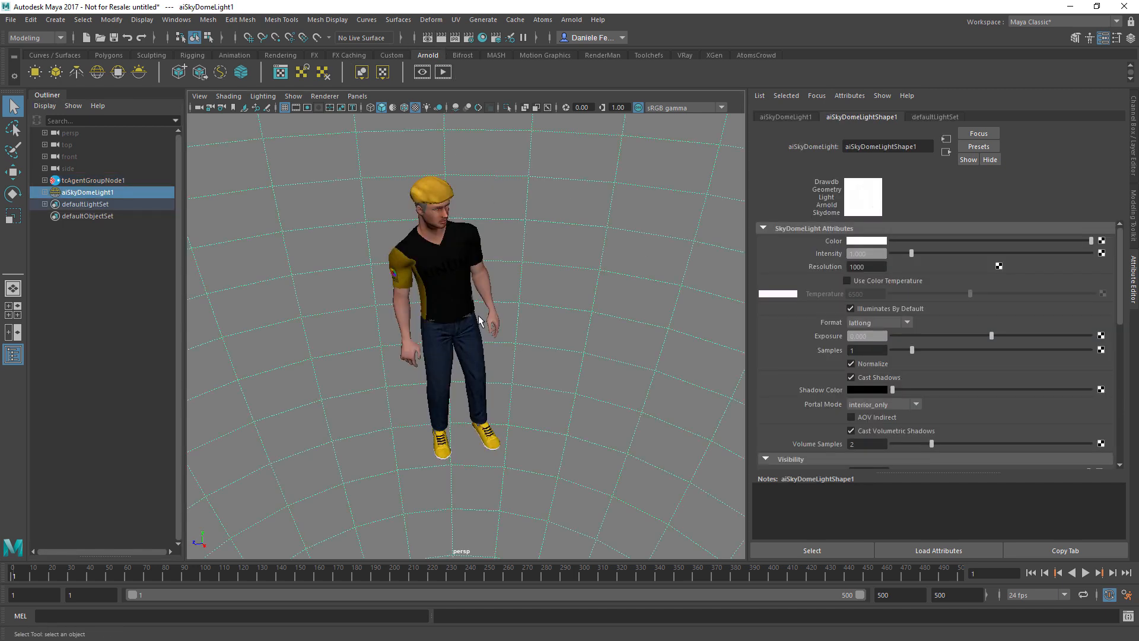
alt+drag(485, 304, 451, 298)
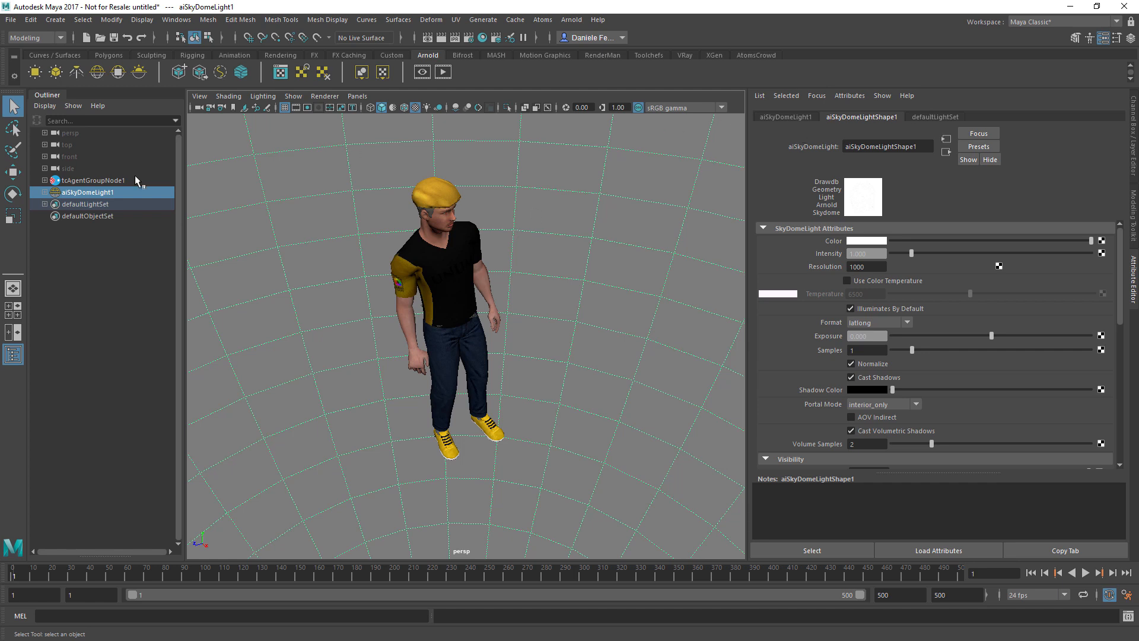
click(67, 181)
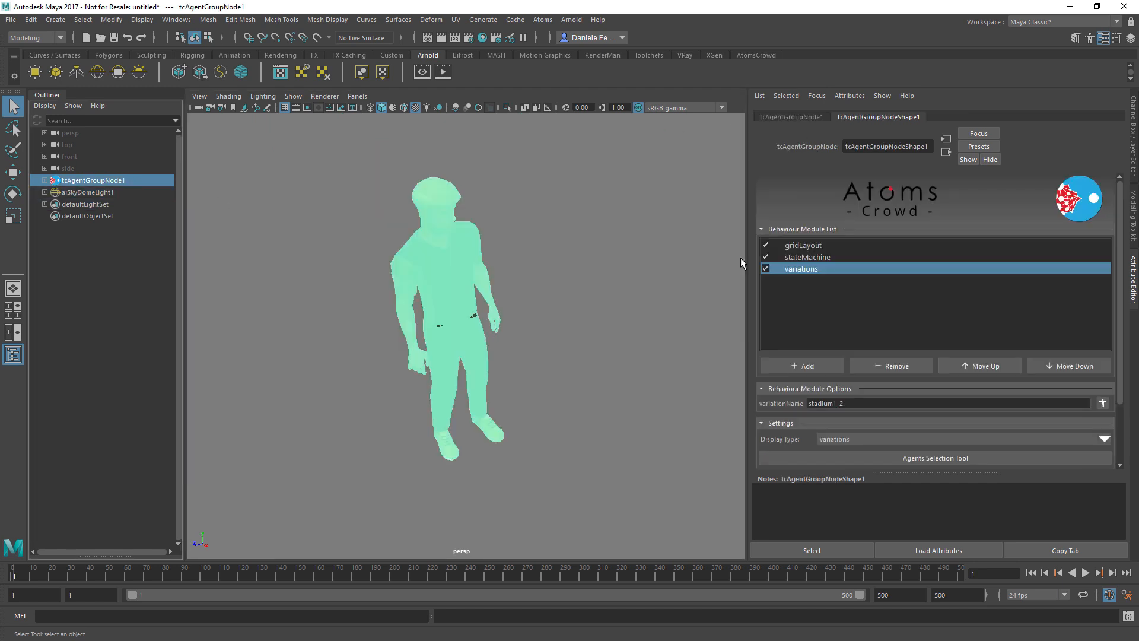
click(200, 211)
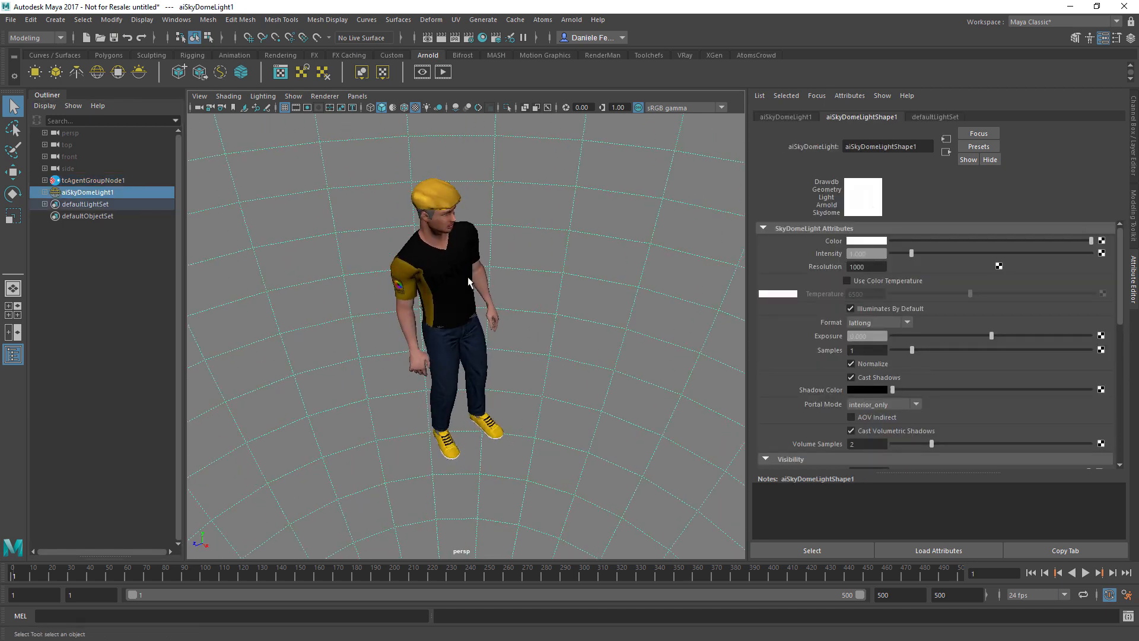
alt+drag(467, 276, 474, 271)
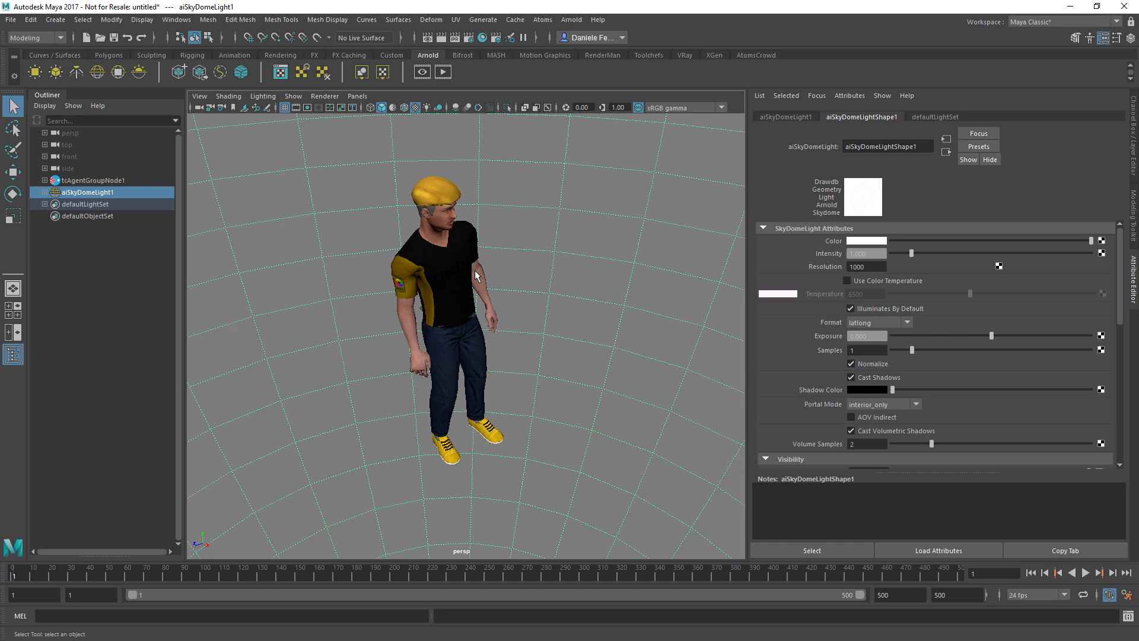
alt+drag(467, 278, 445, 279)
scroll(420, 273, up, 2)
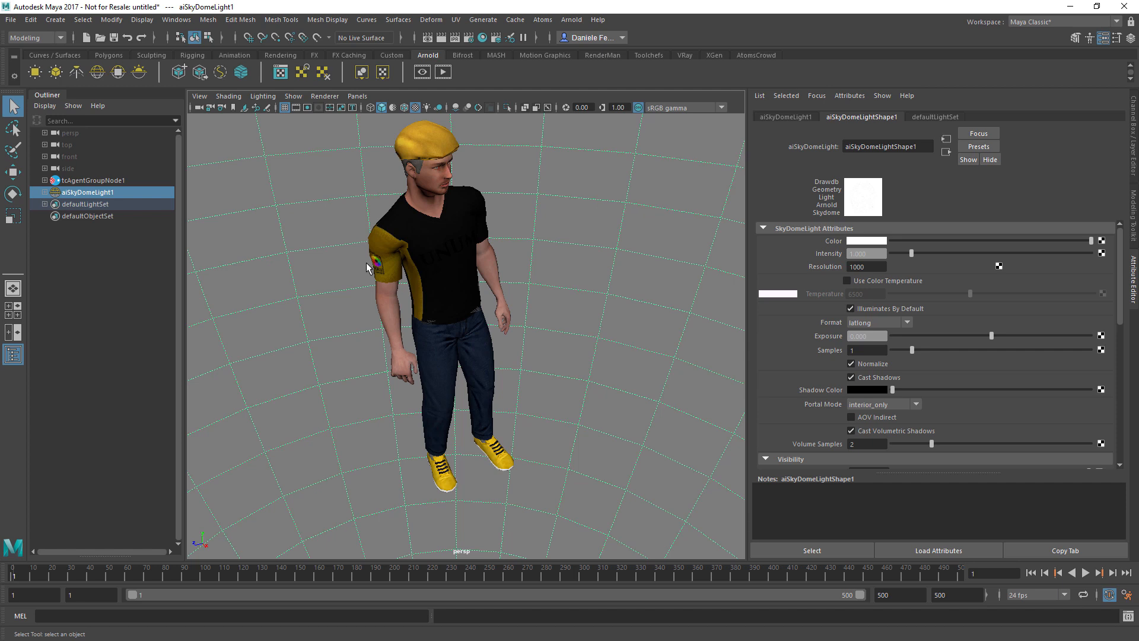
scroll(453, 261, down, 2)
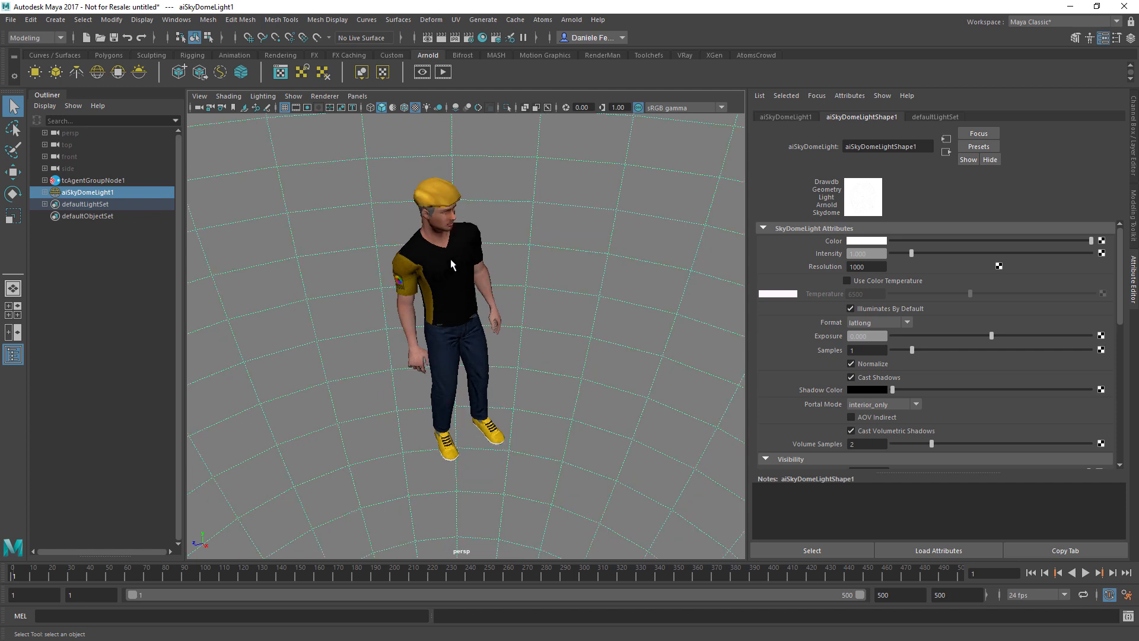
- Show the resolution gate, render the agent with Arnold, and place the Render View clear of the agent group's settings
click(123, 179)
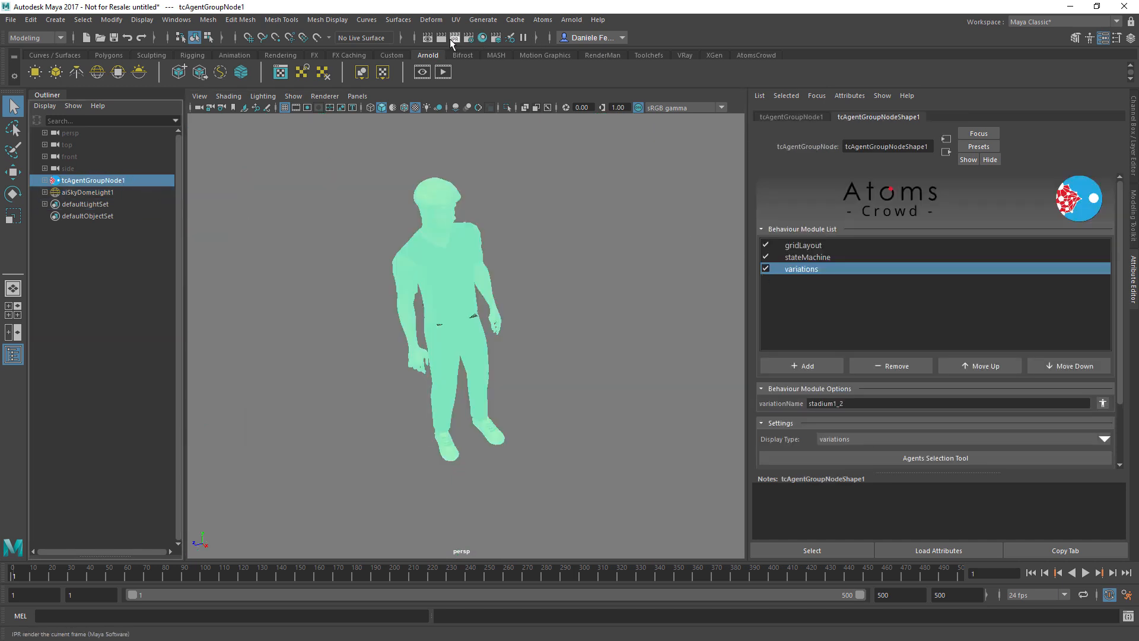
click(307, 108)
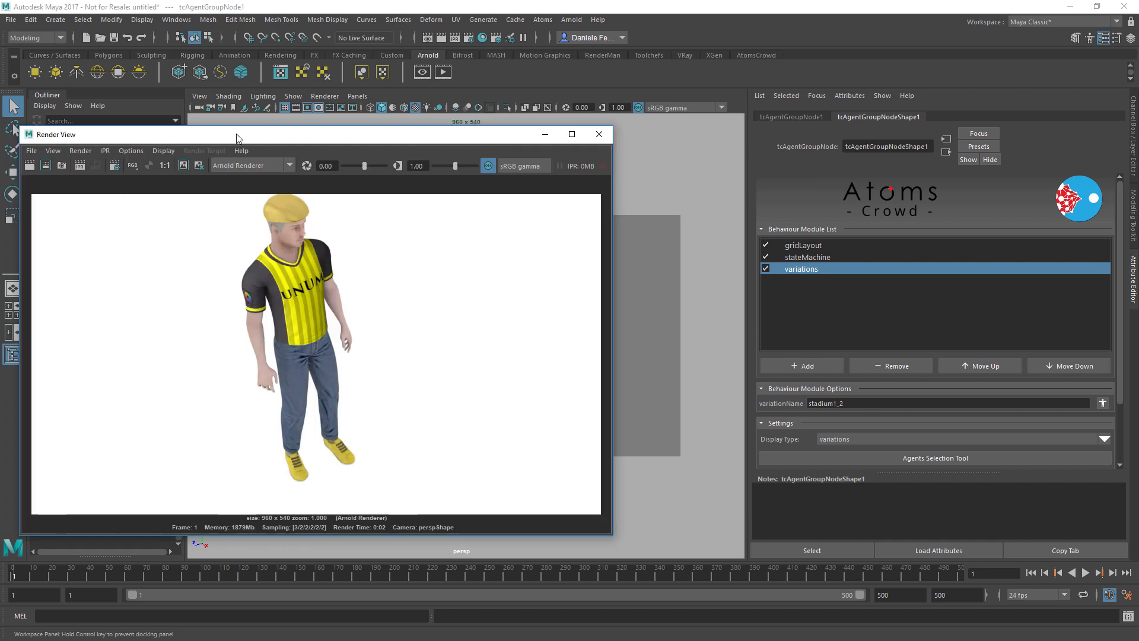
drag(236, 135, 524, 130)
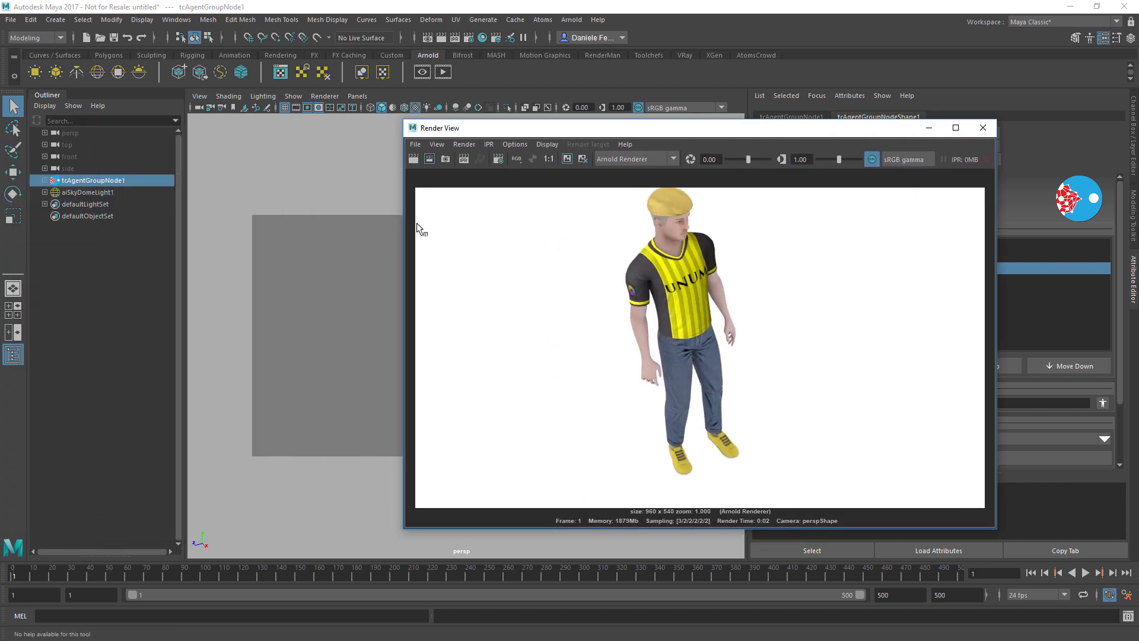
drag(665, 128, 815, 131)
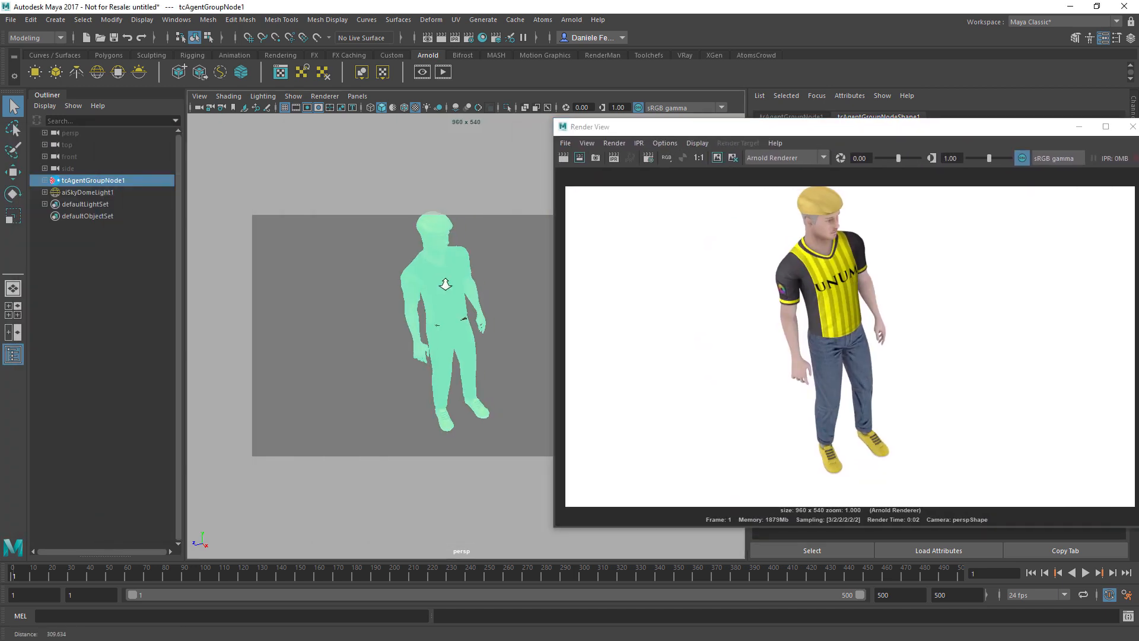
alt+middle_drag(491, 324, 496, 332)
alt+right_drag(496, 332, 518, 320)
alt+drag(467, 300, 473, 297)
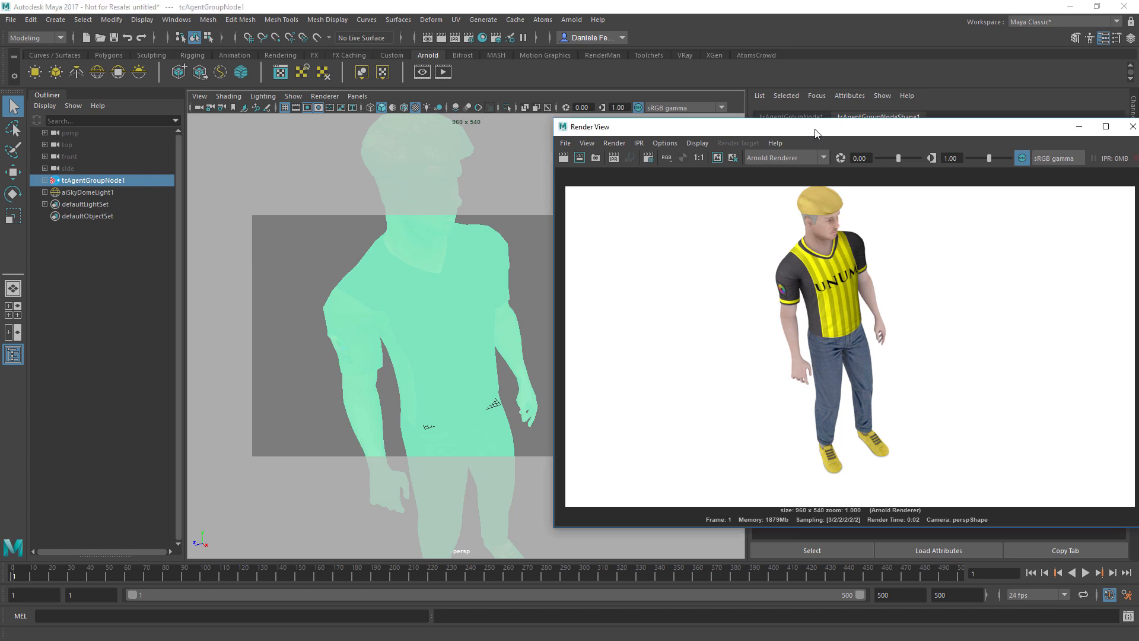
drag(831, 126, 318, 101)
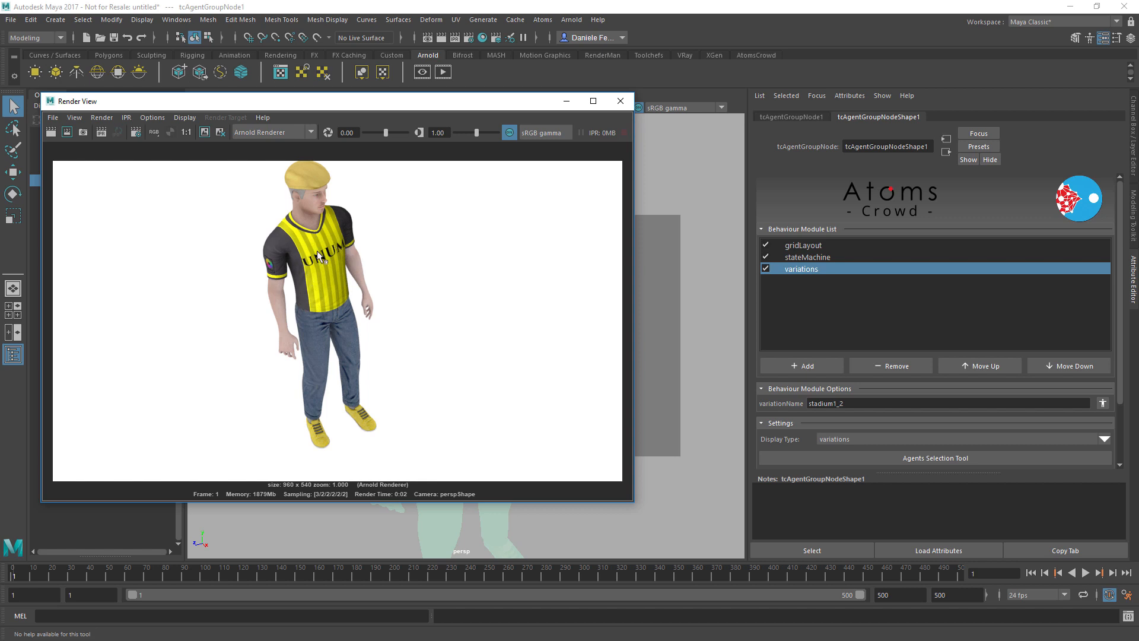
- Add an addMetadata module to the agent group and keep the group selected with its module options visible beside the render
click(787, 363)
mouse_move(856, 469)
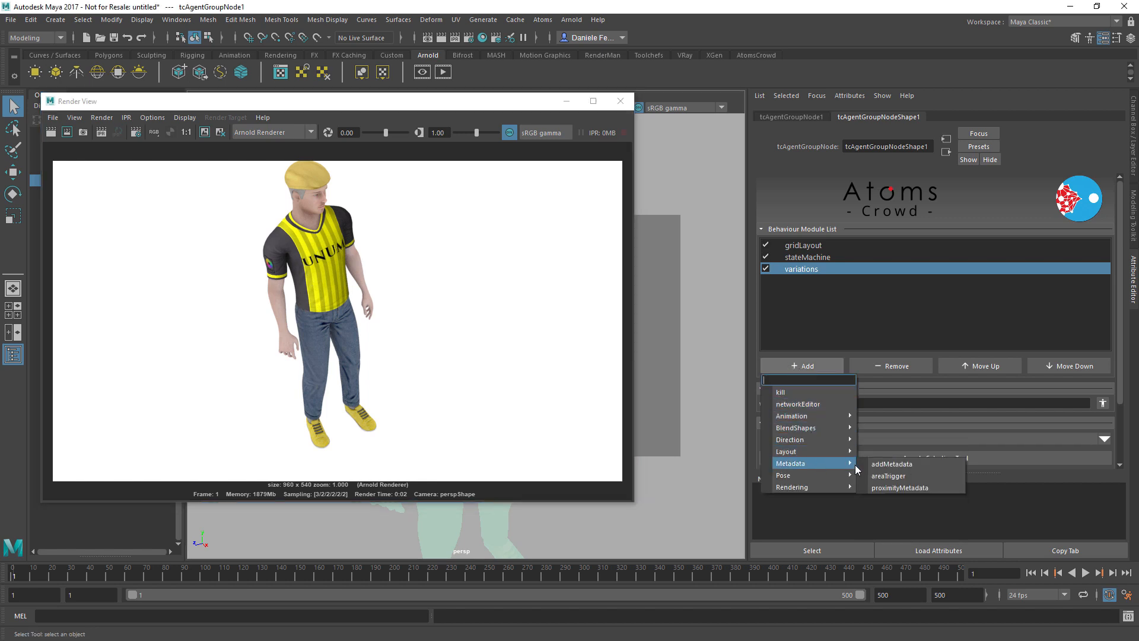
click(891, 464)
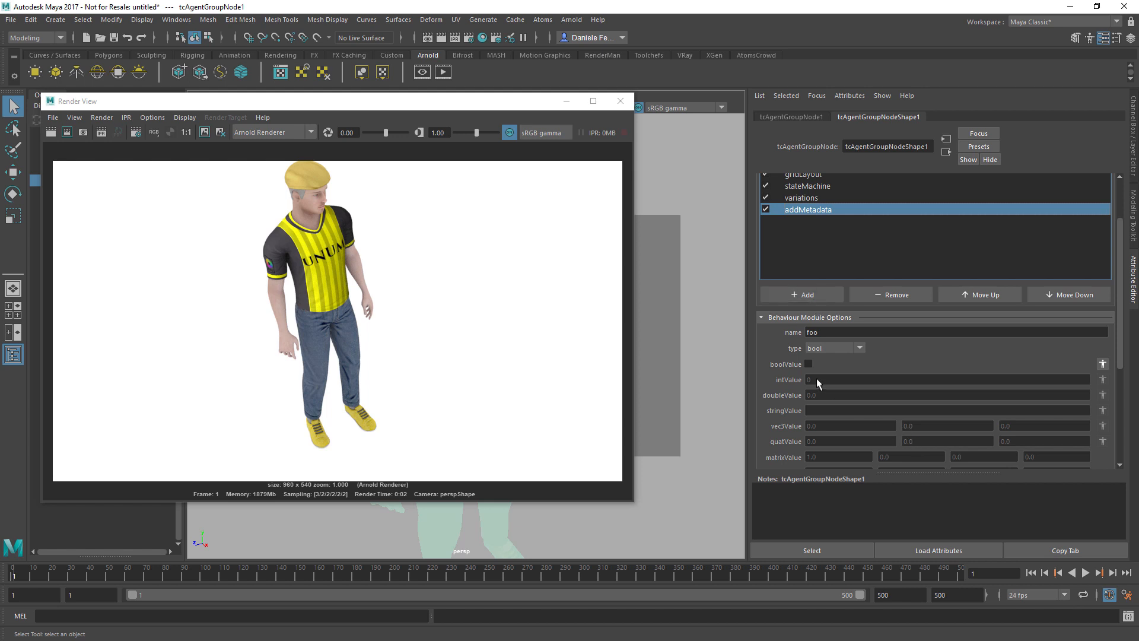
click(663, 359)
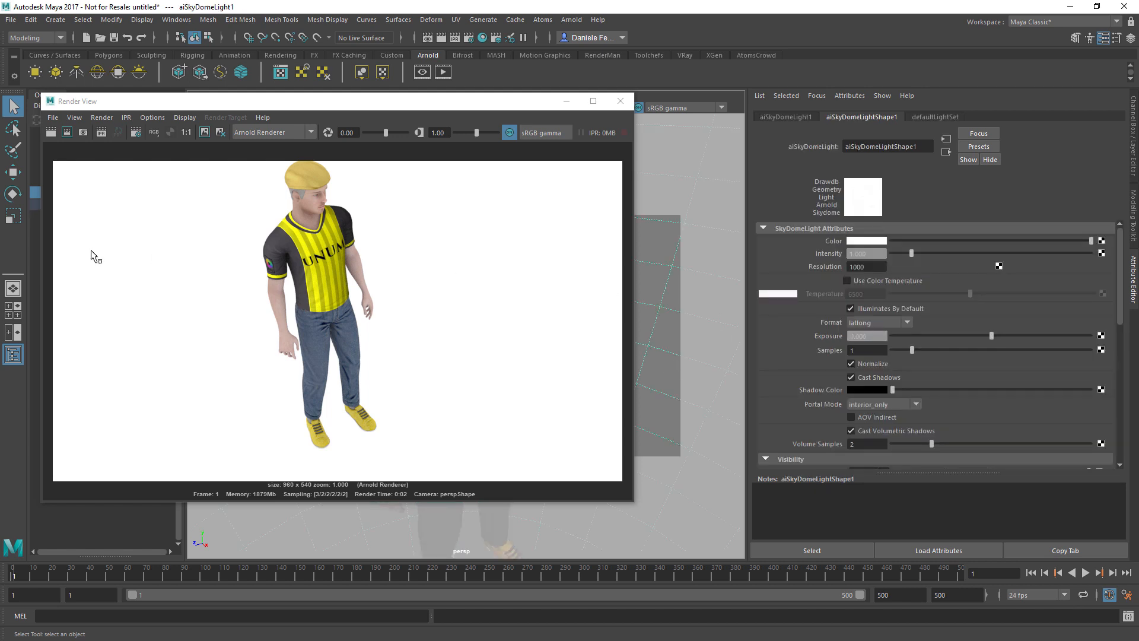
click(102, 179)
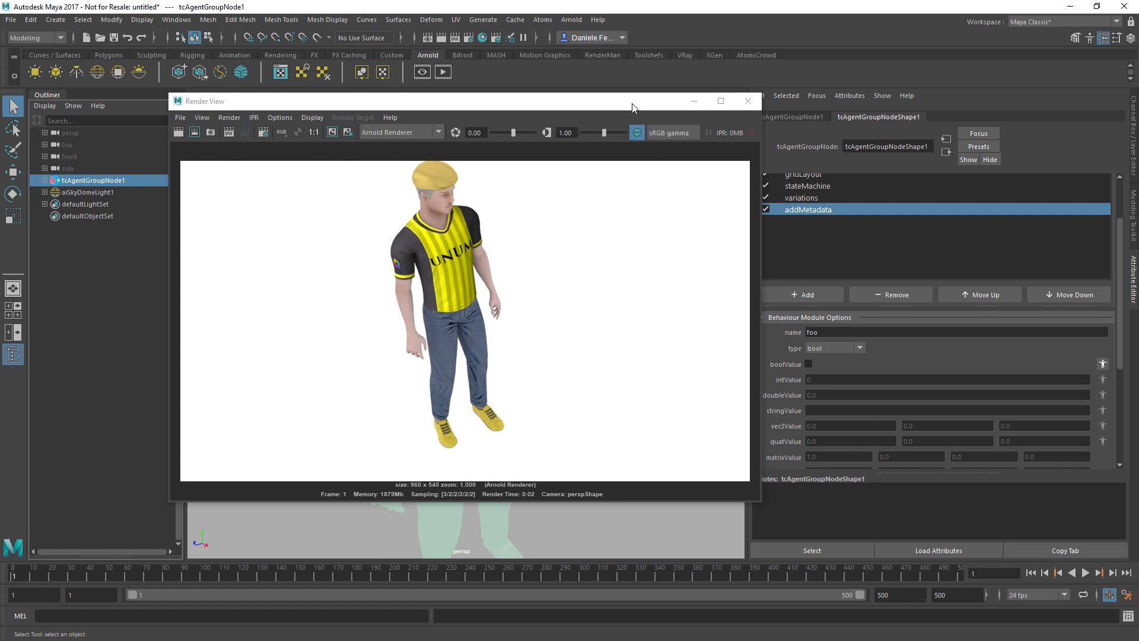
drag(632, 107, 554, 106)
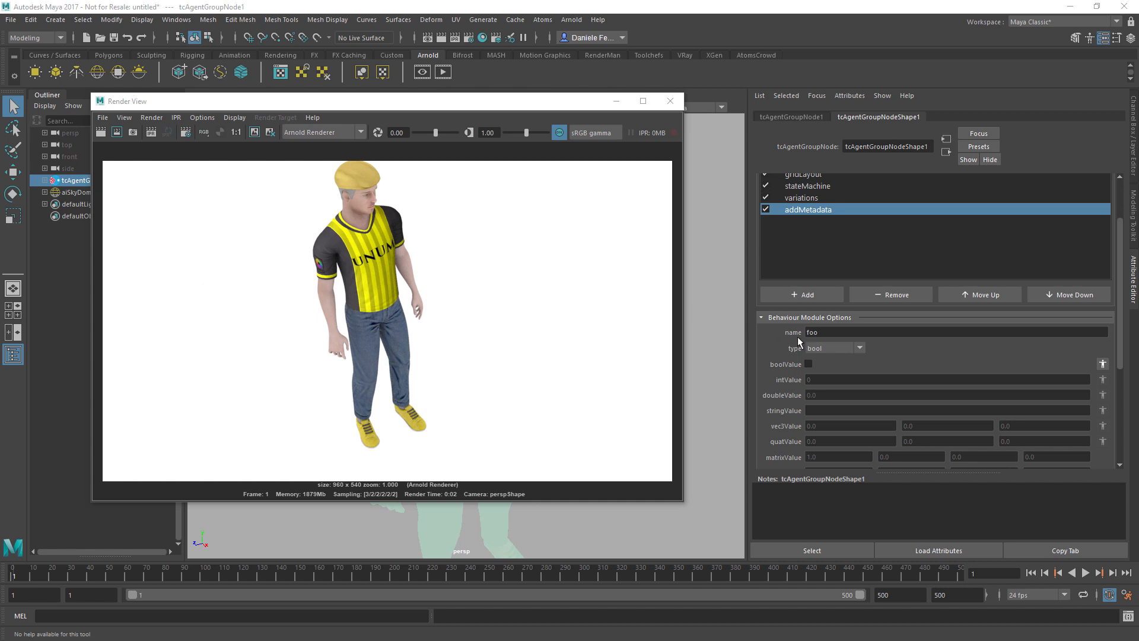
- Configure the addMetadata module as an int named sportShirt_1_mode and render the agent
click(872, 332)
text(sportShirt_1_mode)
key(Return)
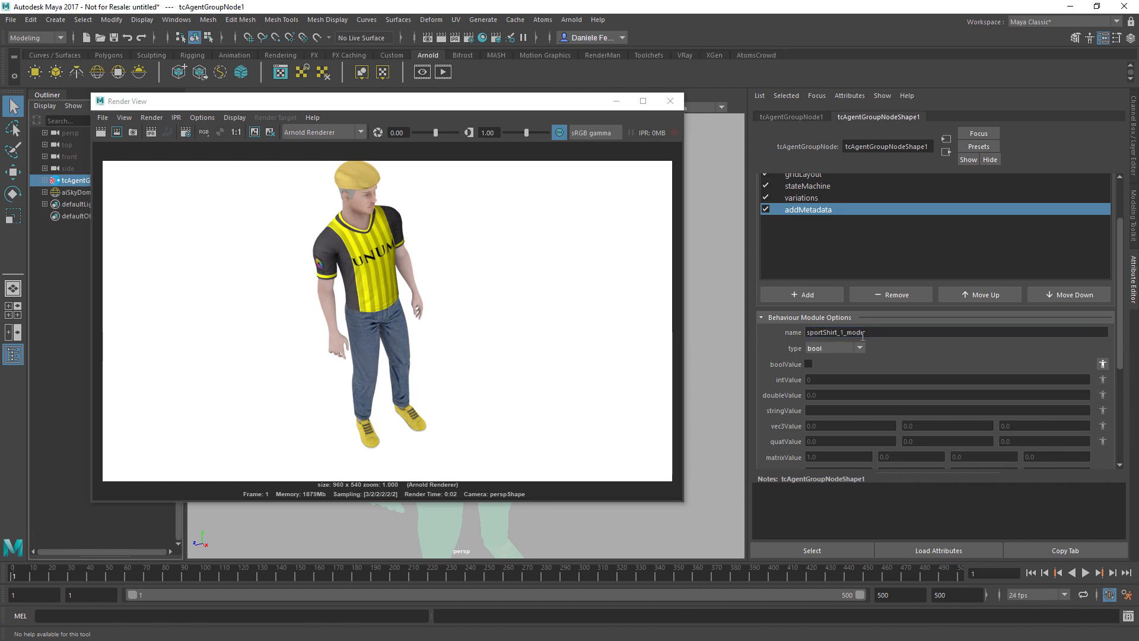
click(856, 345)
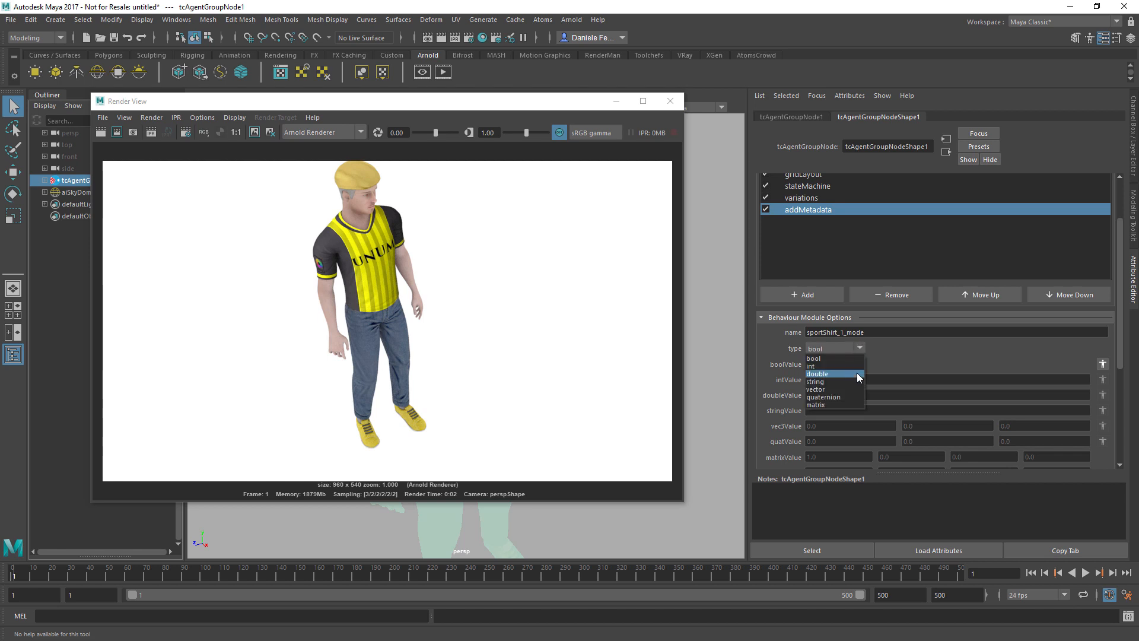
click(849, 367)
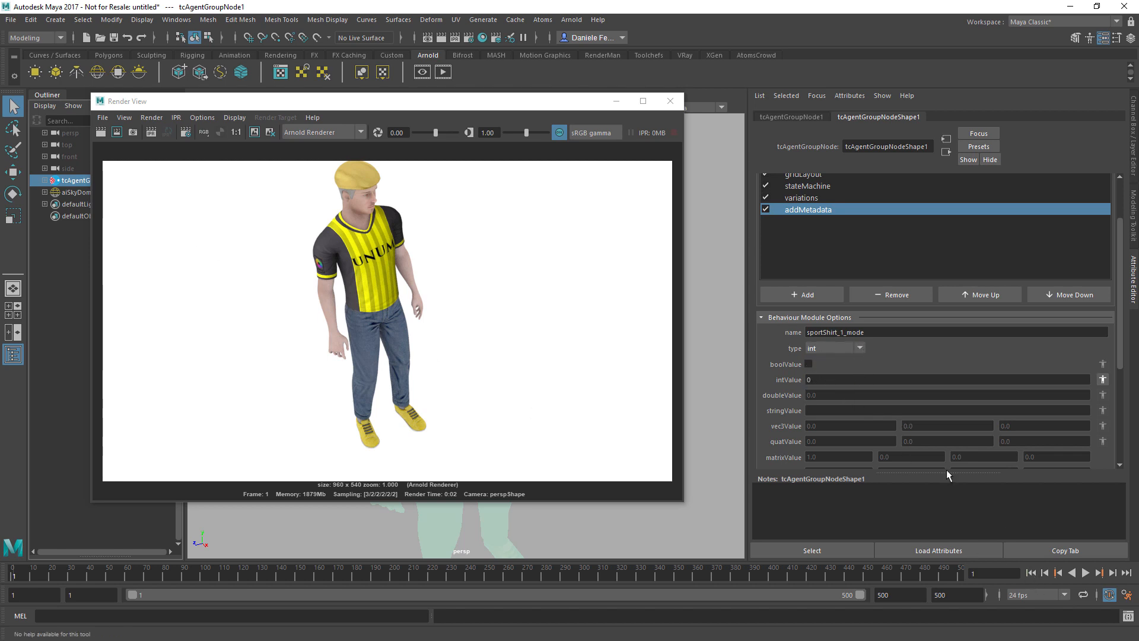
click(101, 132)
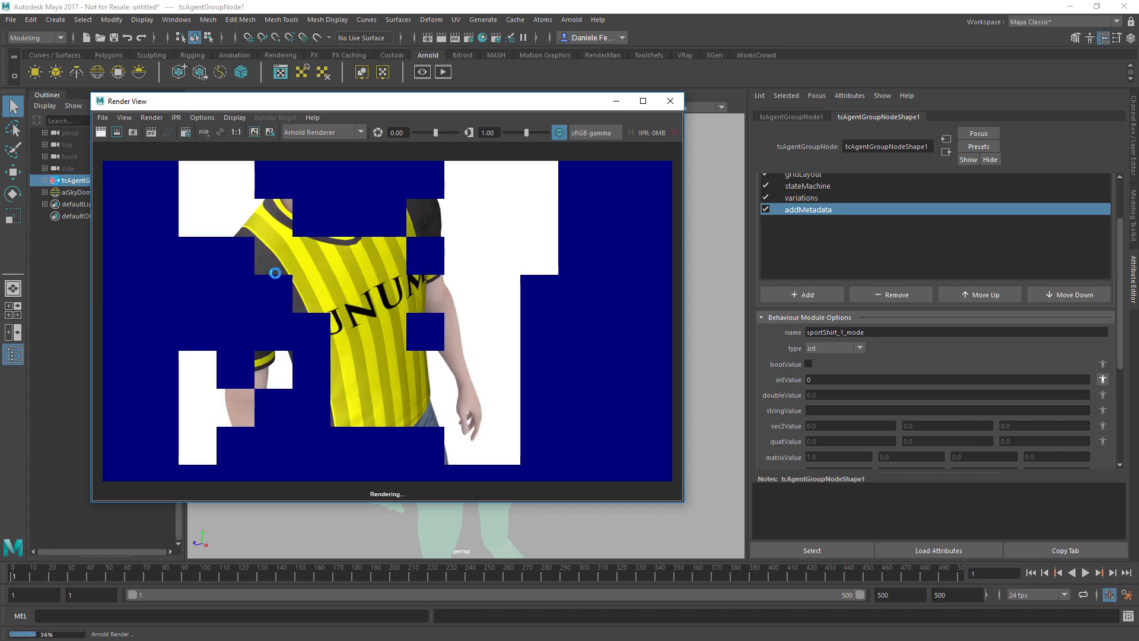
- Set the sportShirt_1_mode intValue to 1 and render the shirt again
click(823, 379)
text(1)
key(Return)
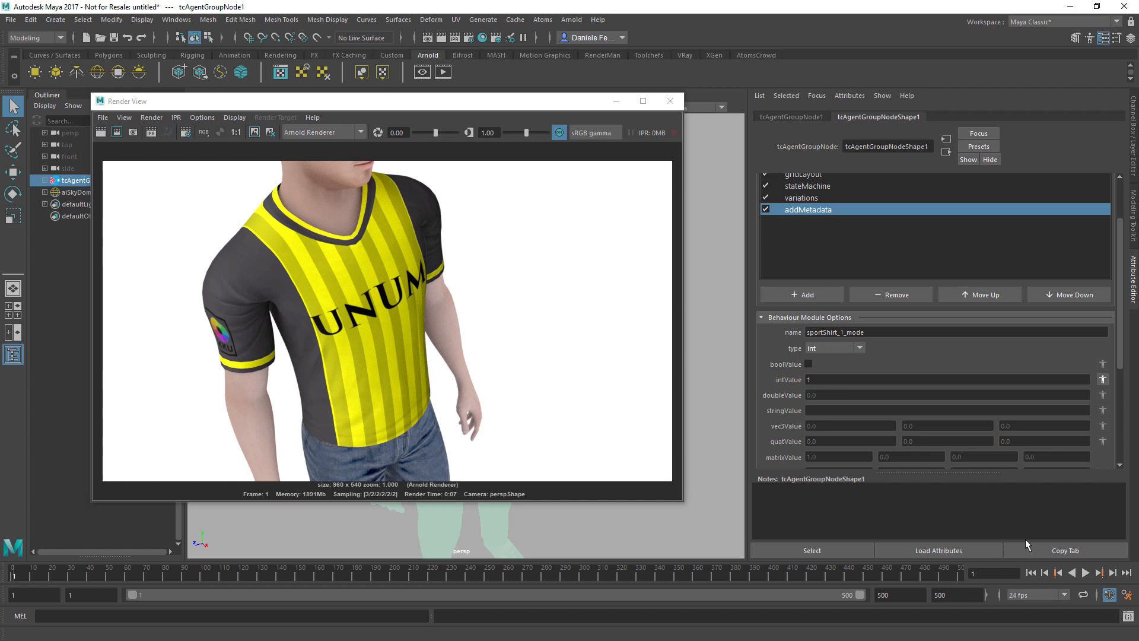
click(101, 132)
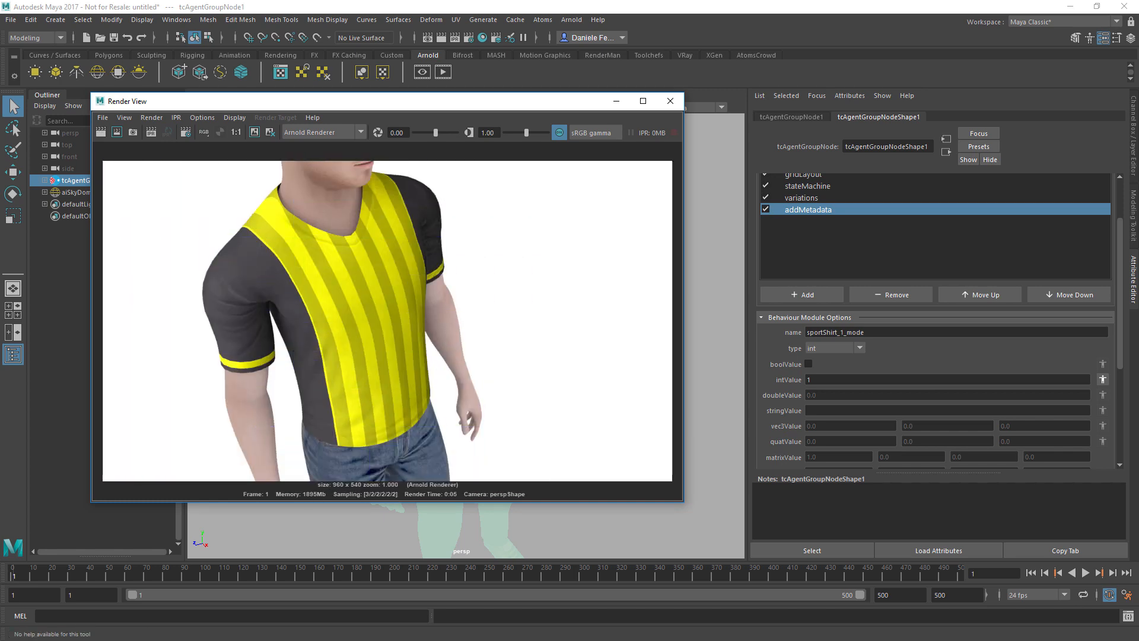
- Set the sportShirt_1_mode intValue to 2, return to the start frame and render the shirt
double_click(834, 382)
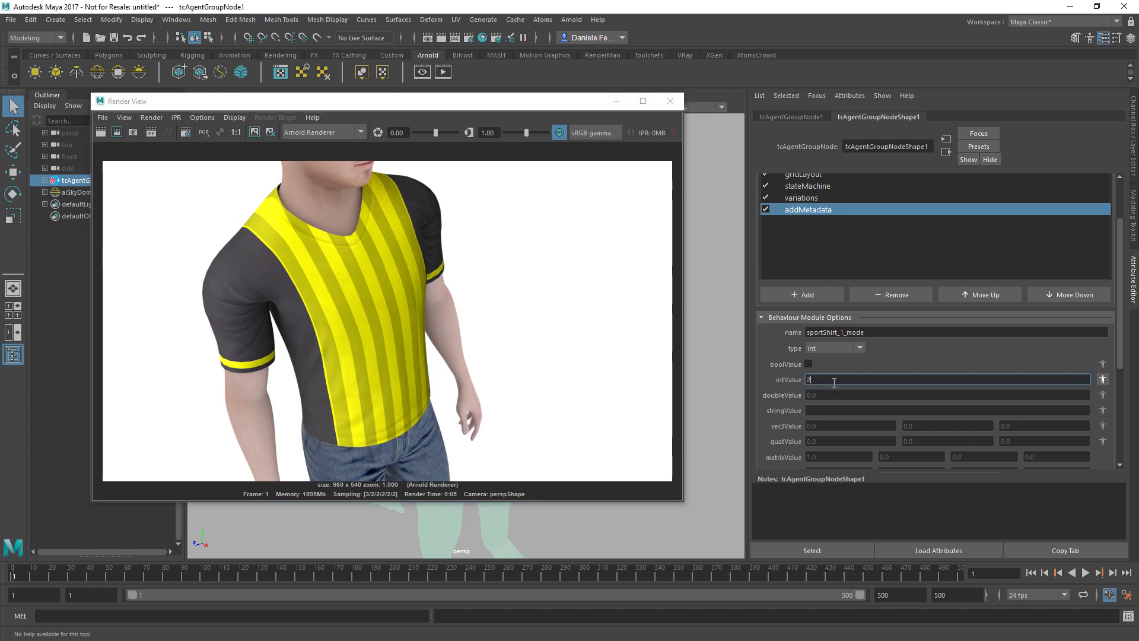
text(2)
key(Return)
click(1030, 572)
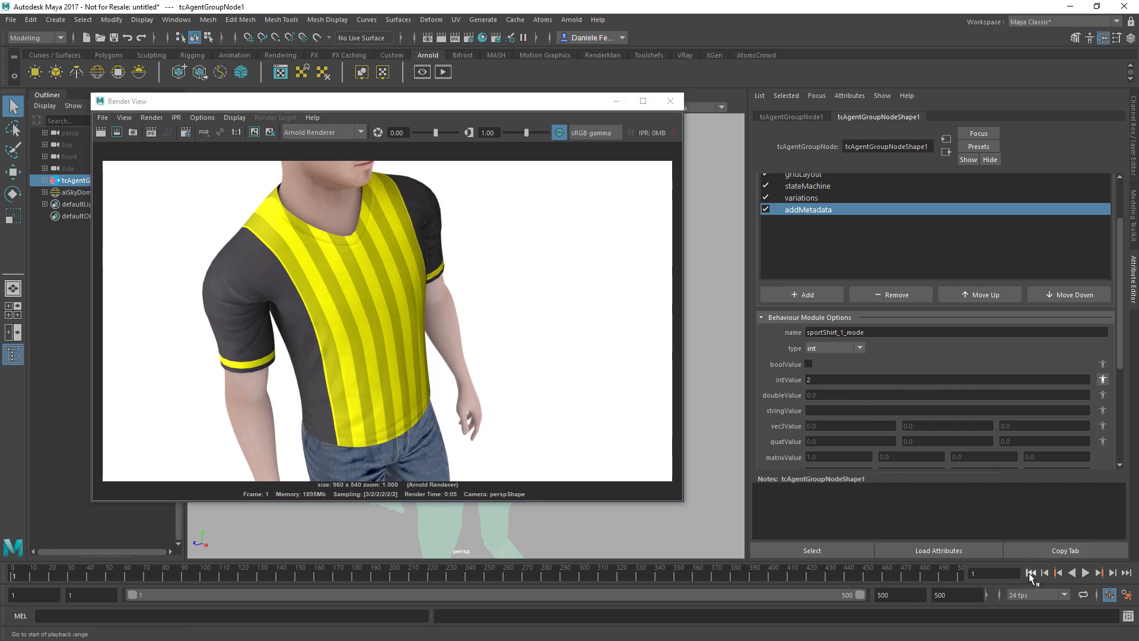
click(101, 132)
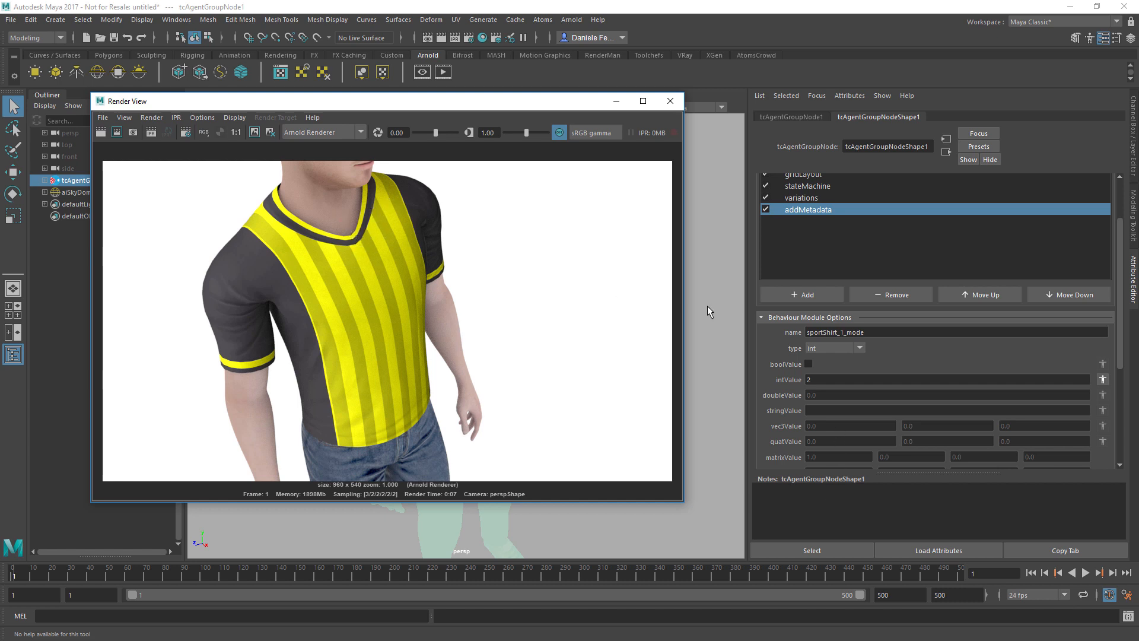
- Set the sportShirt_1_mode intValue to 3 and render the shirt variation
double_click(835, 378)
text(3)
key(Return)
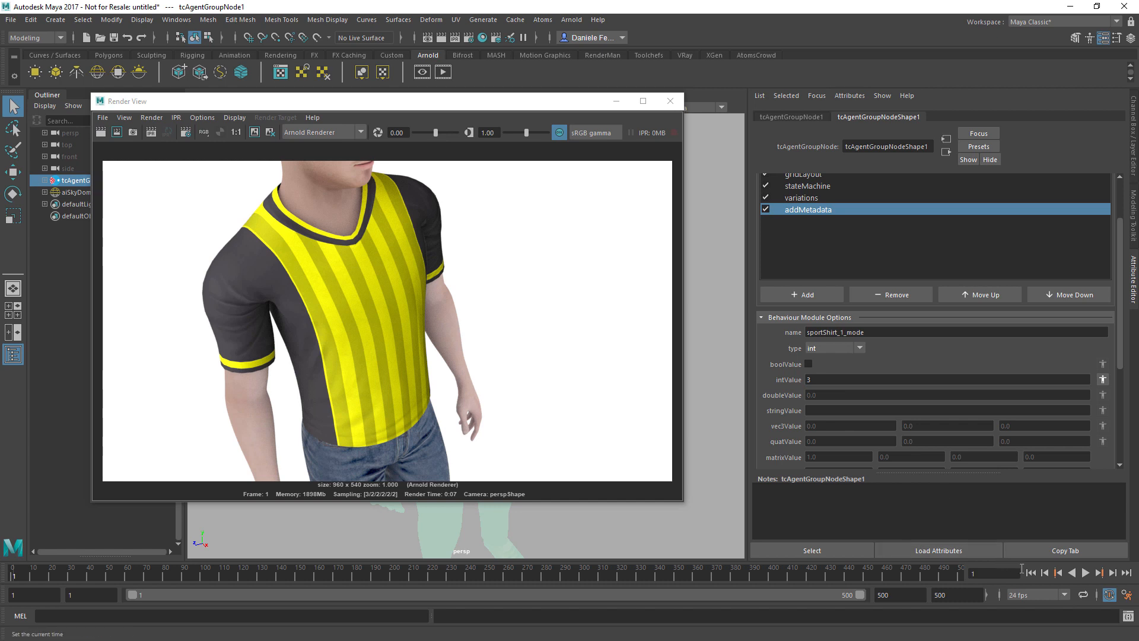
click(102, 132)
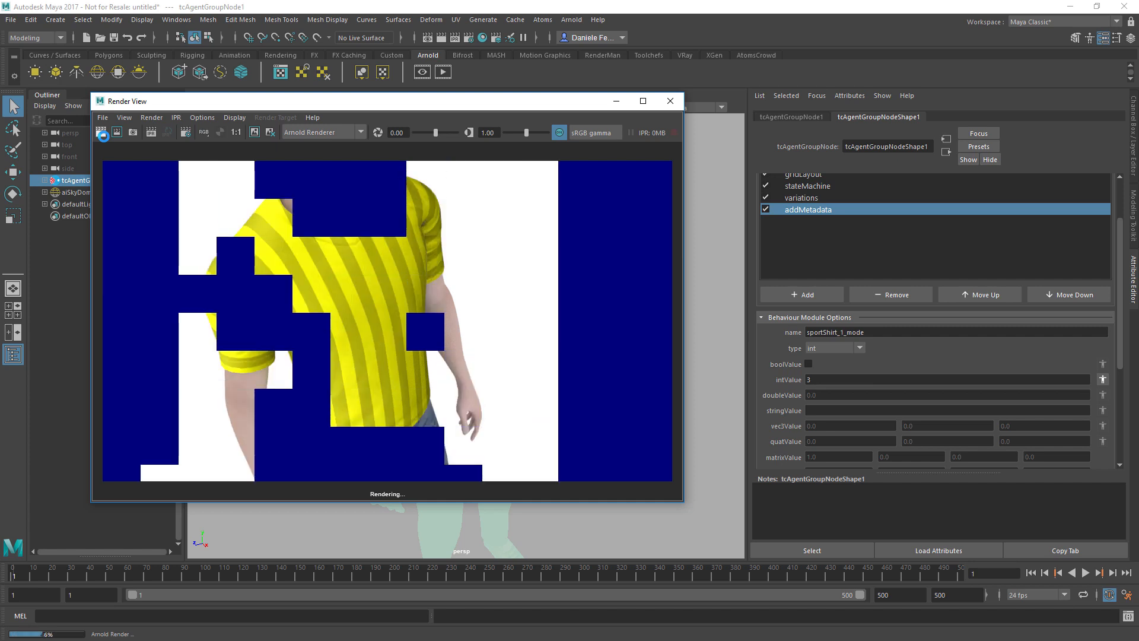
- Set the sportShirt_1_mode intValue to 4 and render the shirt variation
double_click(826, 382)
text(4)
key(Return)
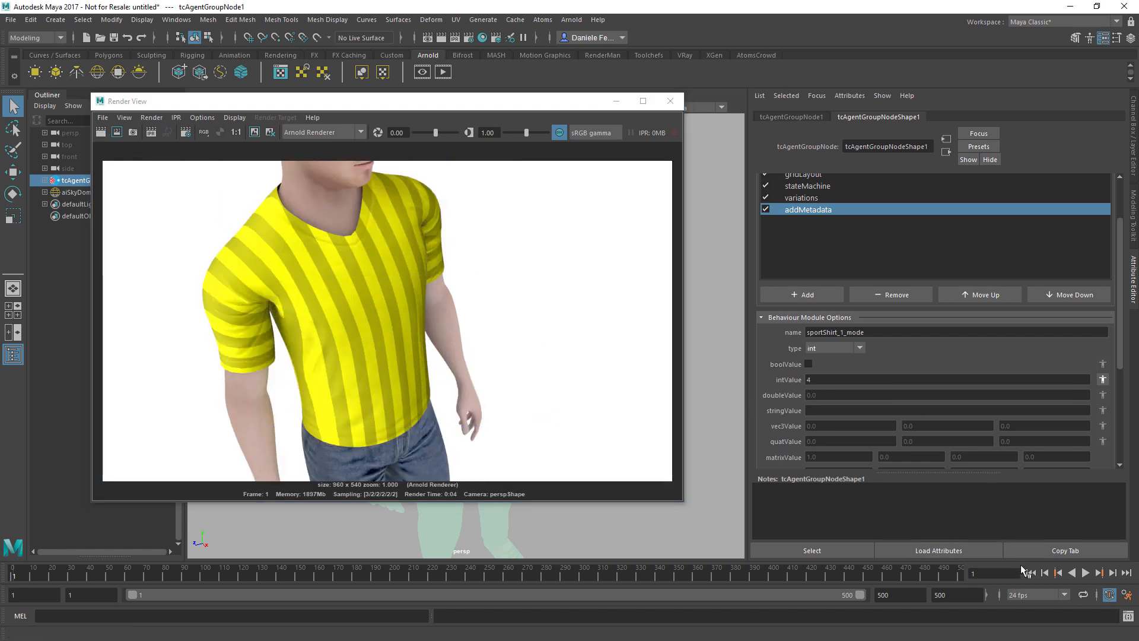
click(100, 133)
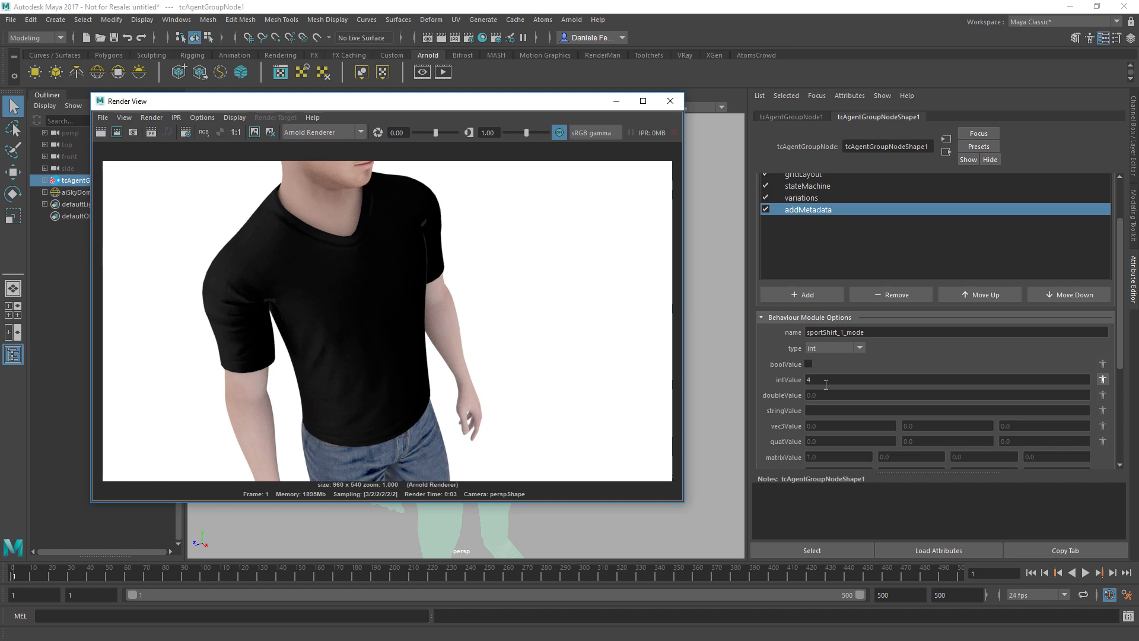
- Set the sportShirt_1_mode intValue back to 0, return to the start frame and render the shirt
click(856, 379)
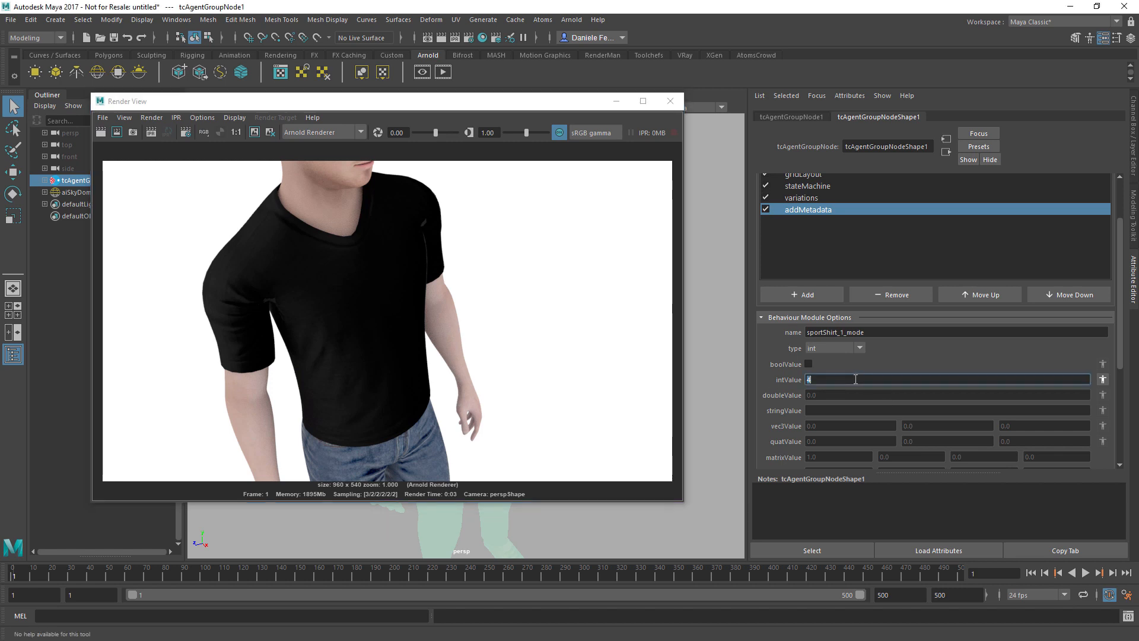
text(1)
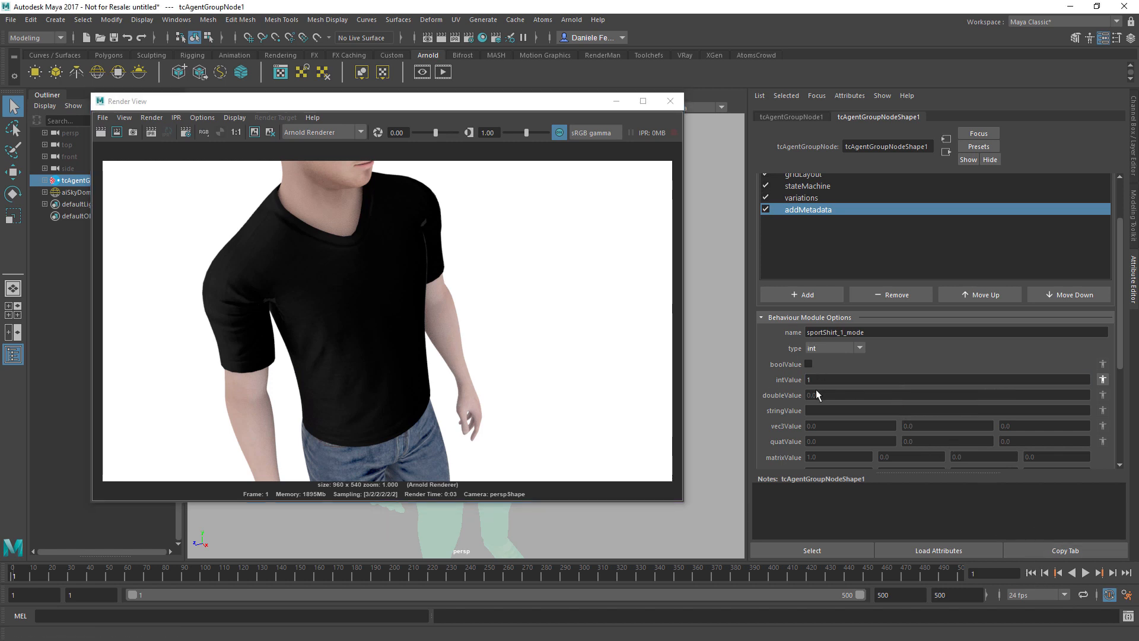
key(Return)
text(0)
key(Return)
click(1032, 574)
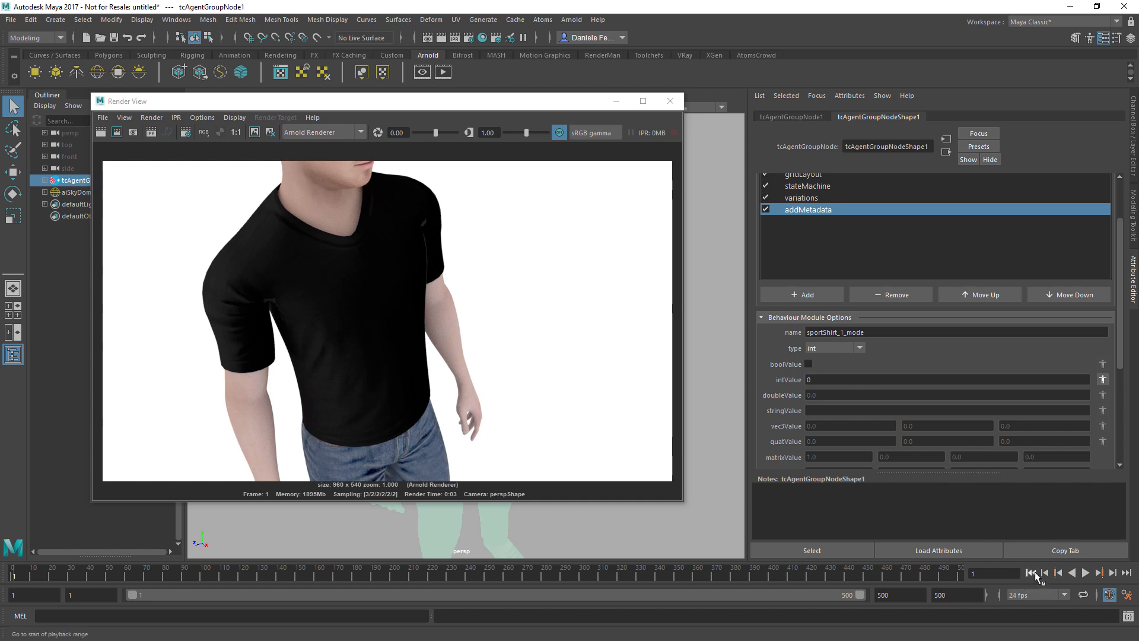
click(107, 133)
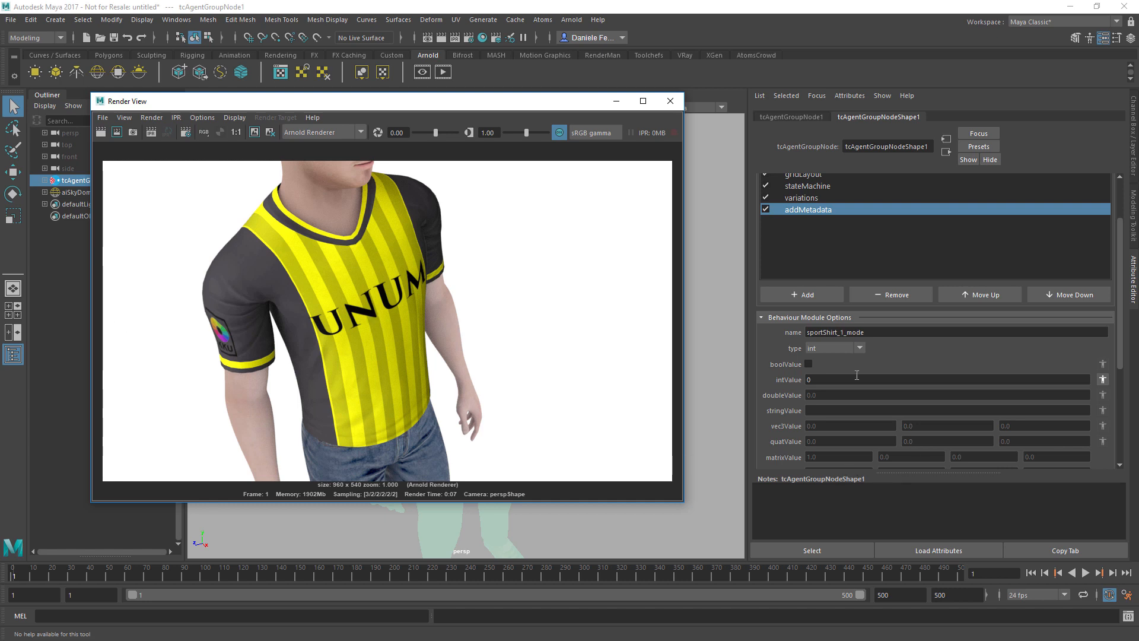
- Add a second addMetadata behaviour module and name its metadata sportShirt_1_stripes_count
click(814, 294)
mouse_move(817, 369)
click(876, 390)
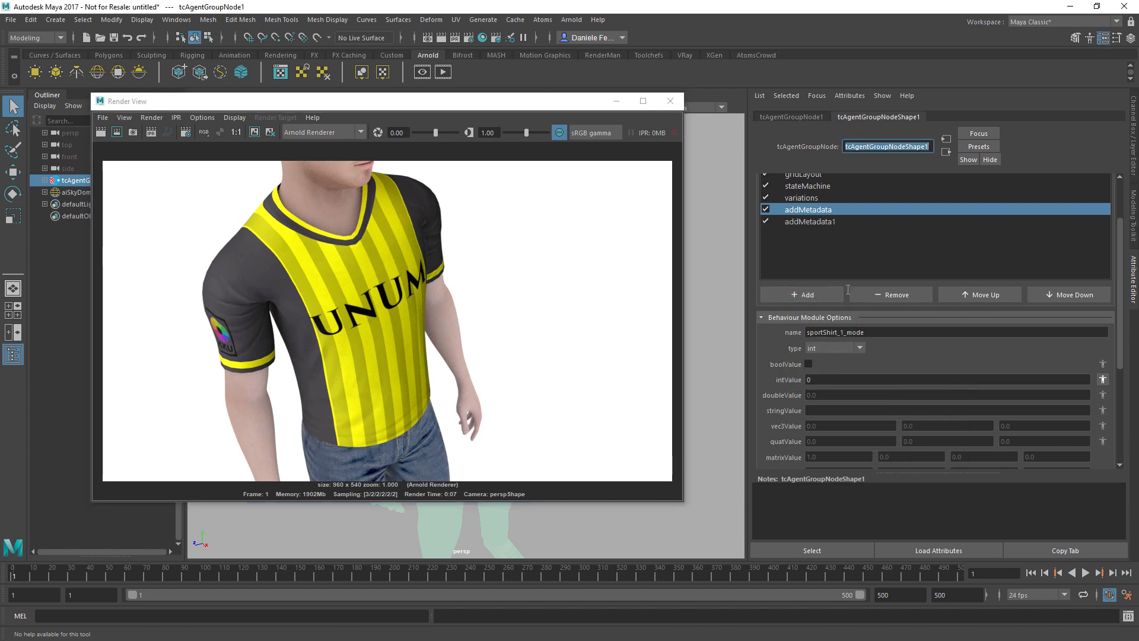
click(814, 222)
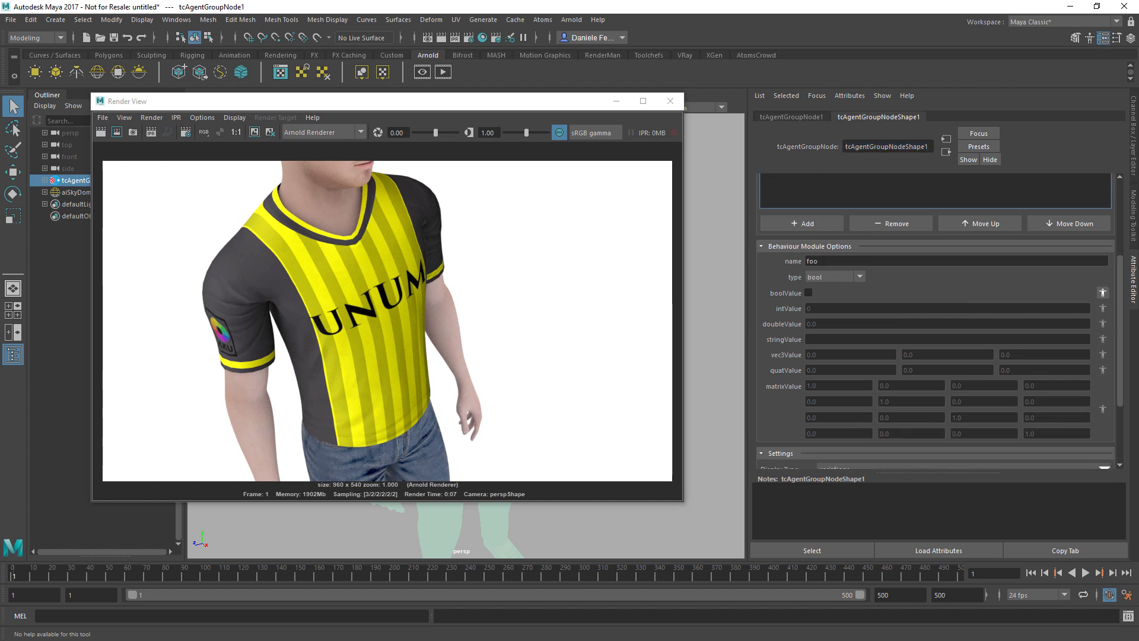
double_click(828, 259)
text(sportShirt_1_stripes_count)
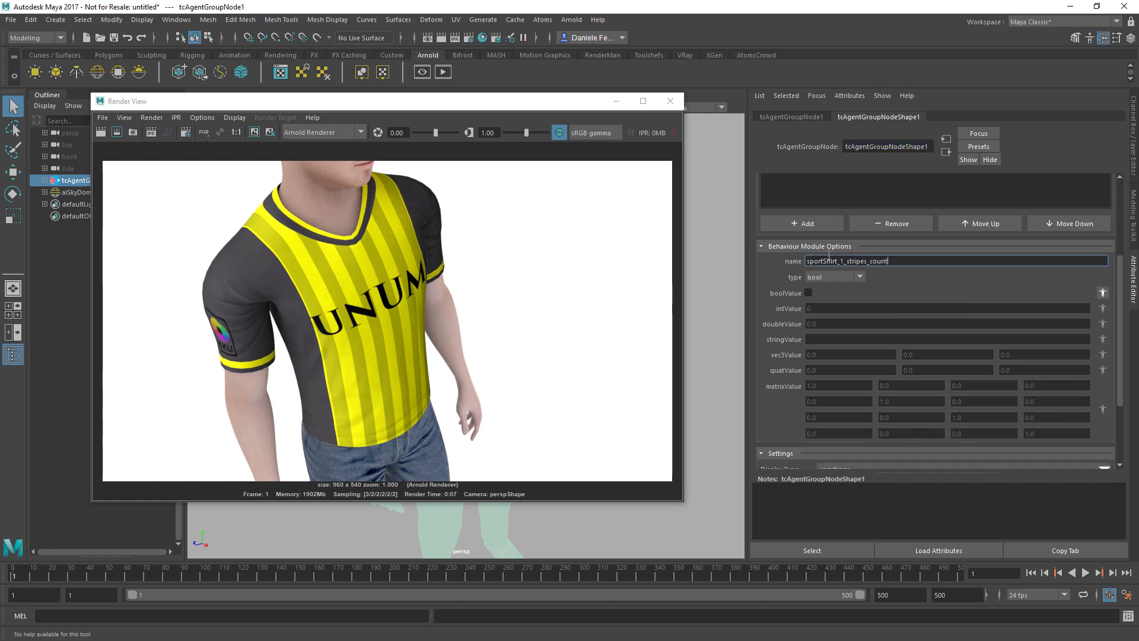
key(Return)
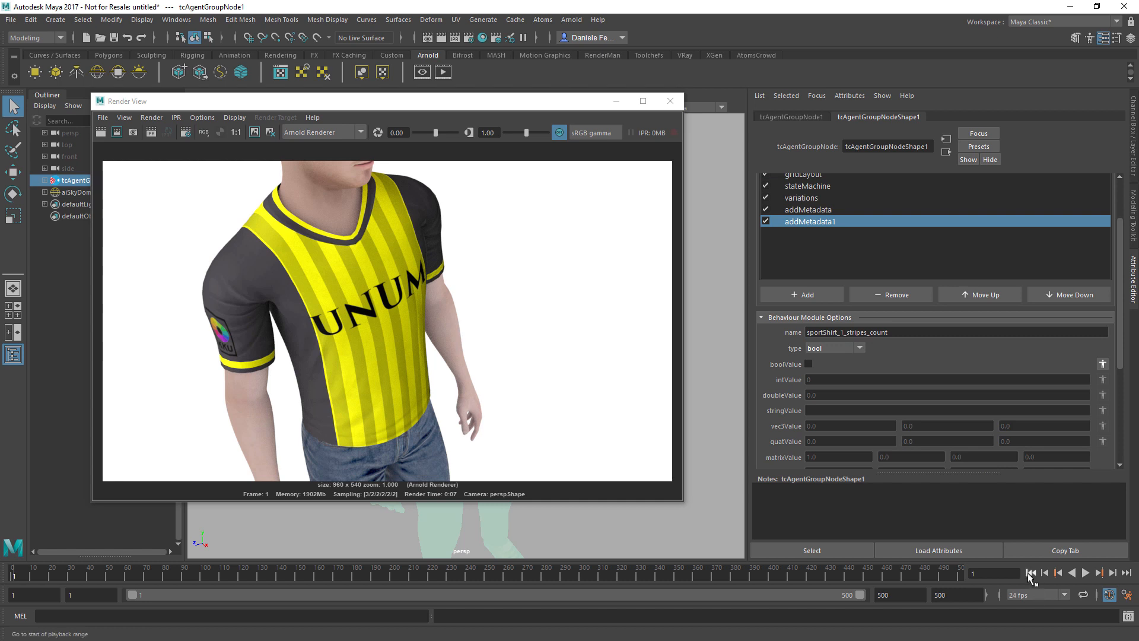
- Set the type of the sportShirt_1_stripes_count metadata to int and render the shirt
click(828, 348)
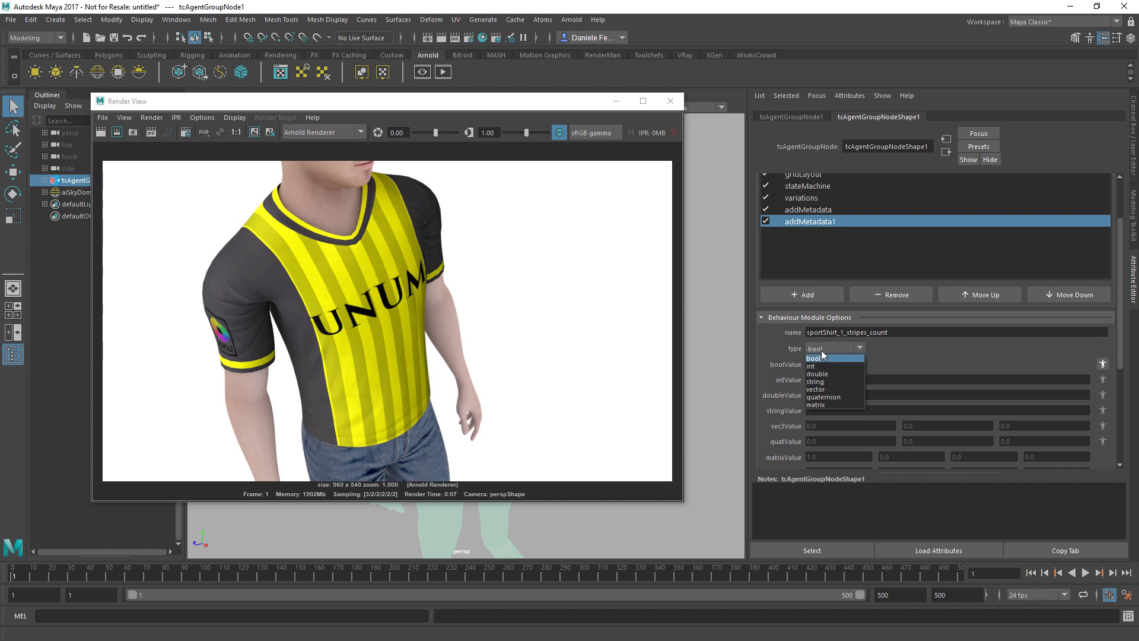
click(822, 366)
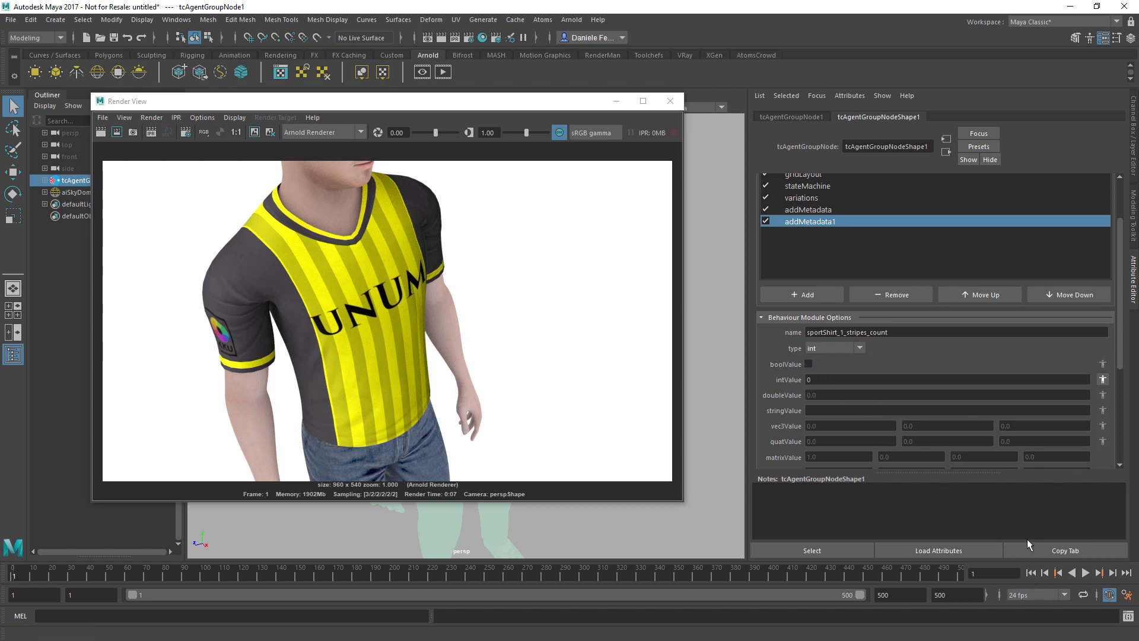
click(101, 132)
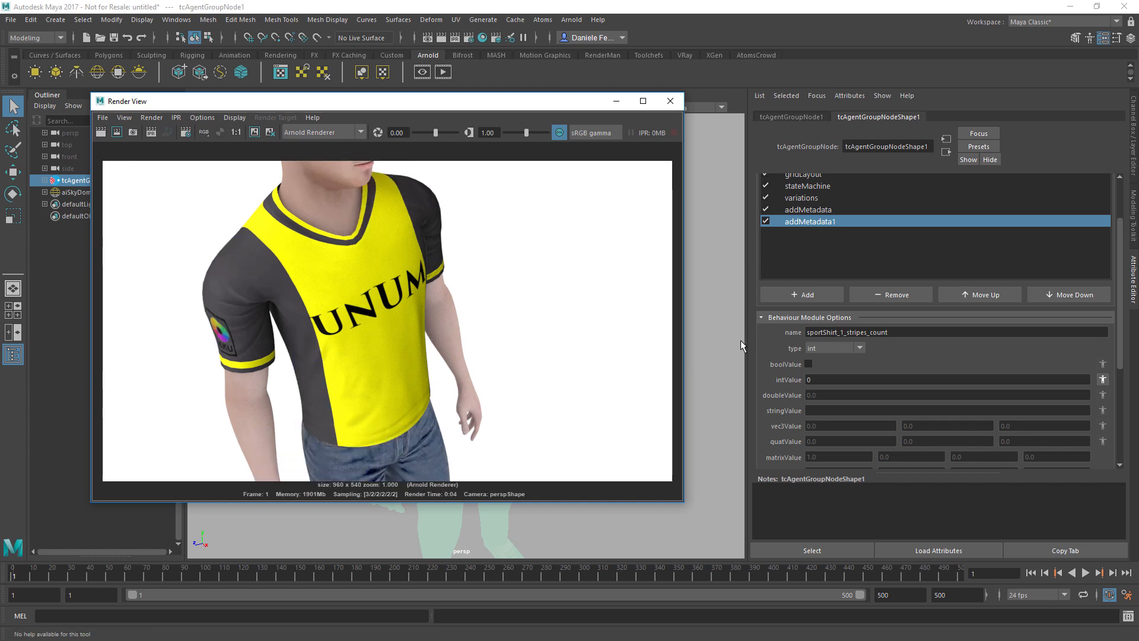
- Set the sportShirt_1_stripes_count intValue to 1 and render the shirt
double_click(841, 379)
text(1)
key(Return)
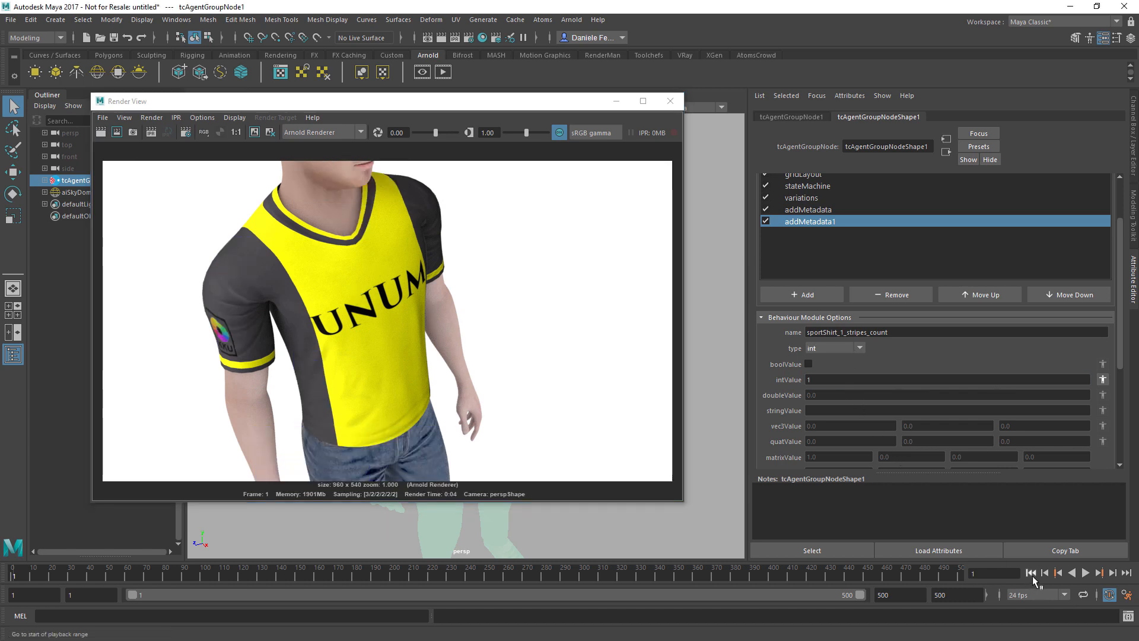
click(101, 133)
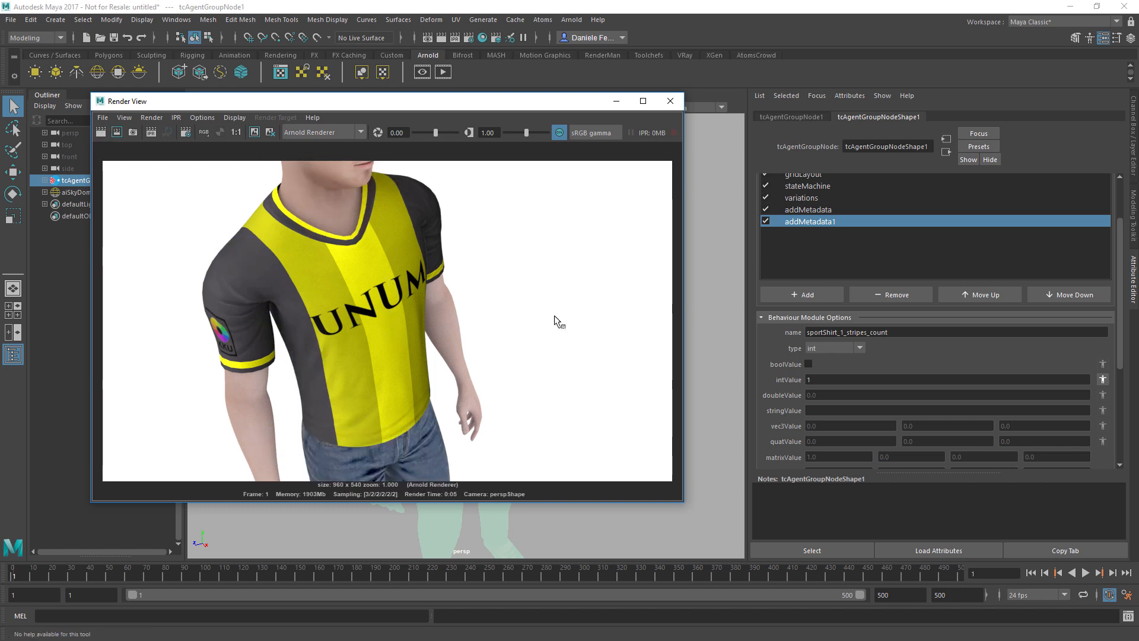
- Set the sportShirt_1_stripes_count intValue to 2 and render the striped shirt
click(823, 379)
key(Return)
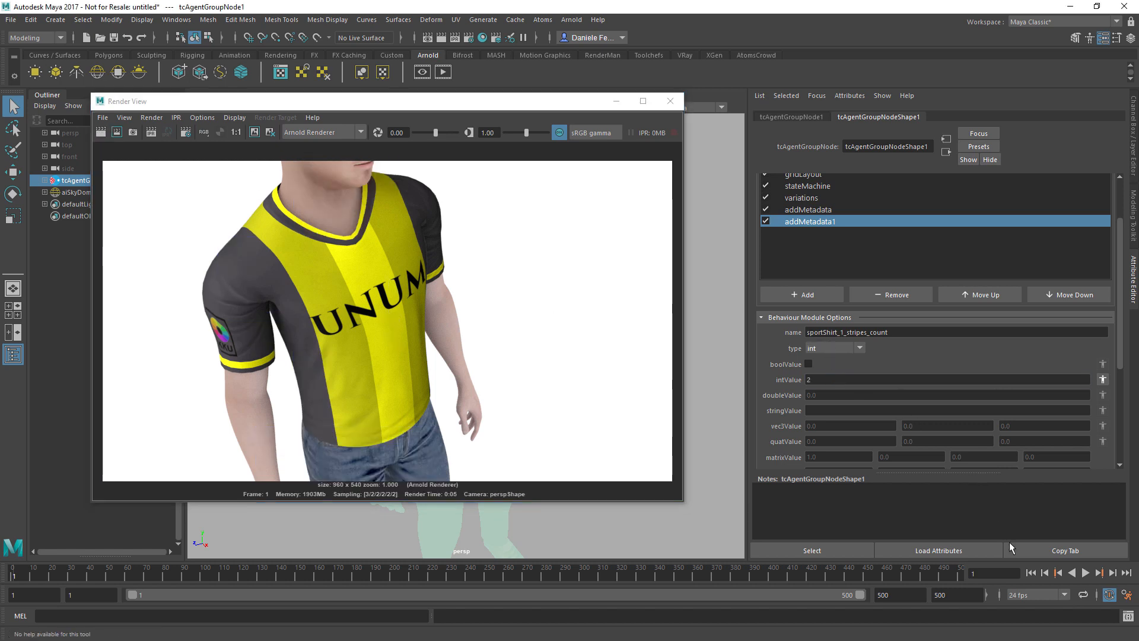
click(101, 133)
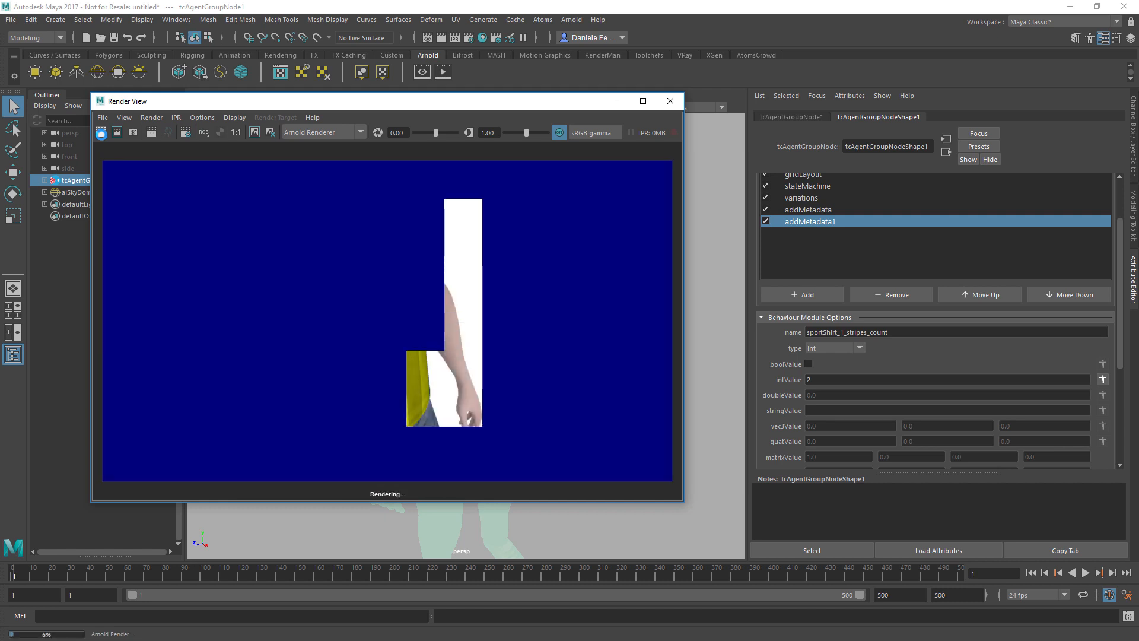
- Try a sportShirt_1_stripes_count intValue of 5 and render the shirt
click(833, 380)
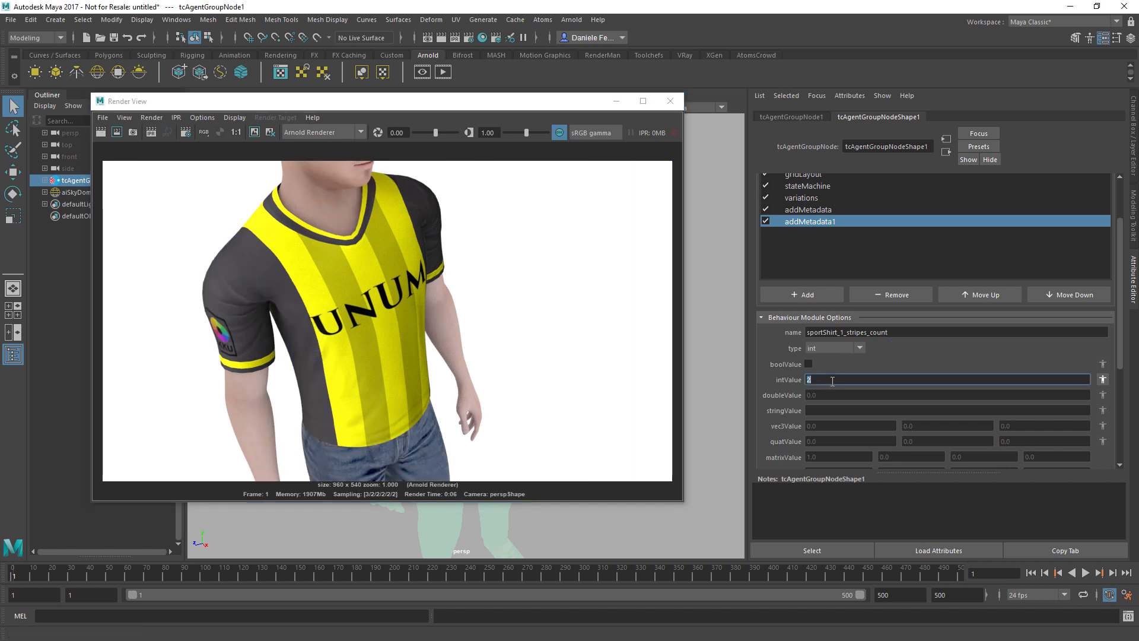
text(5)
key(Return)
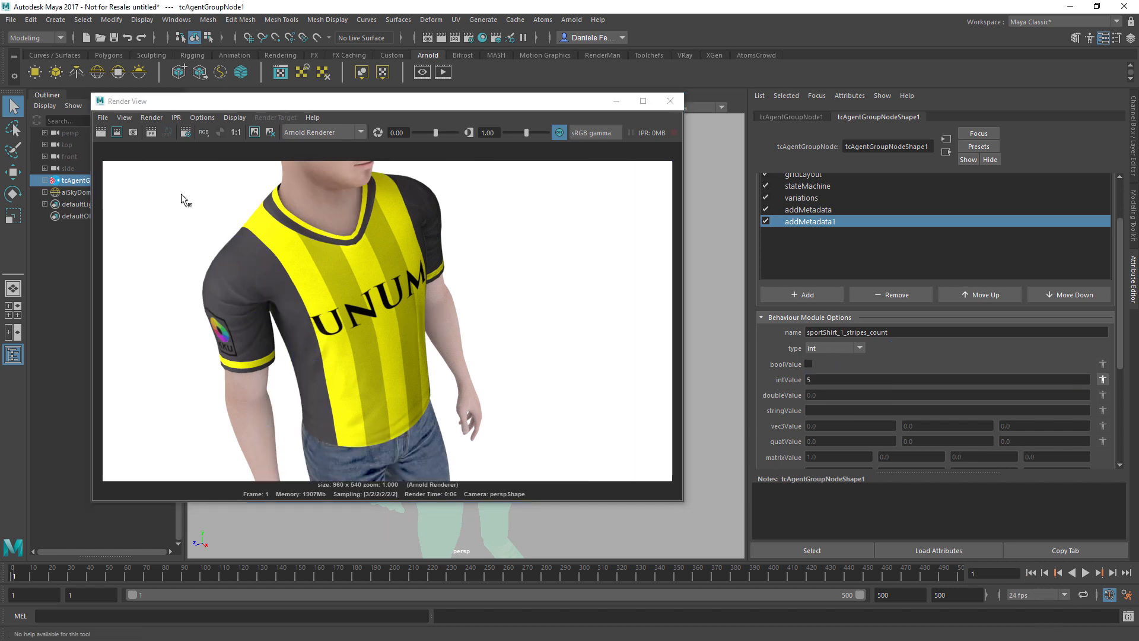
click(102, 133)
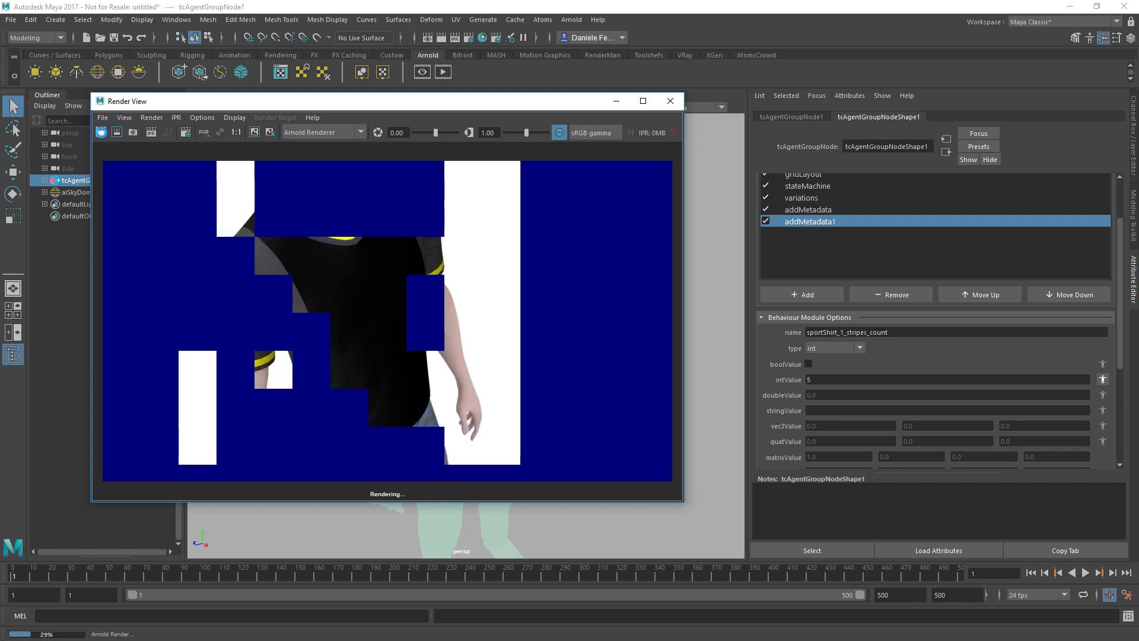
- Change the sportShirt_1_stripes_count intValue to 3, replace it with 4, and render the shirt
double_click(813, 380)
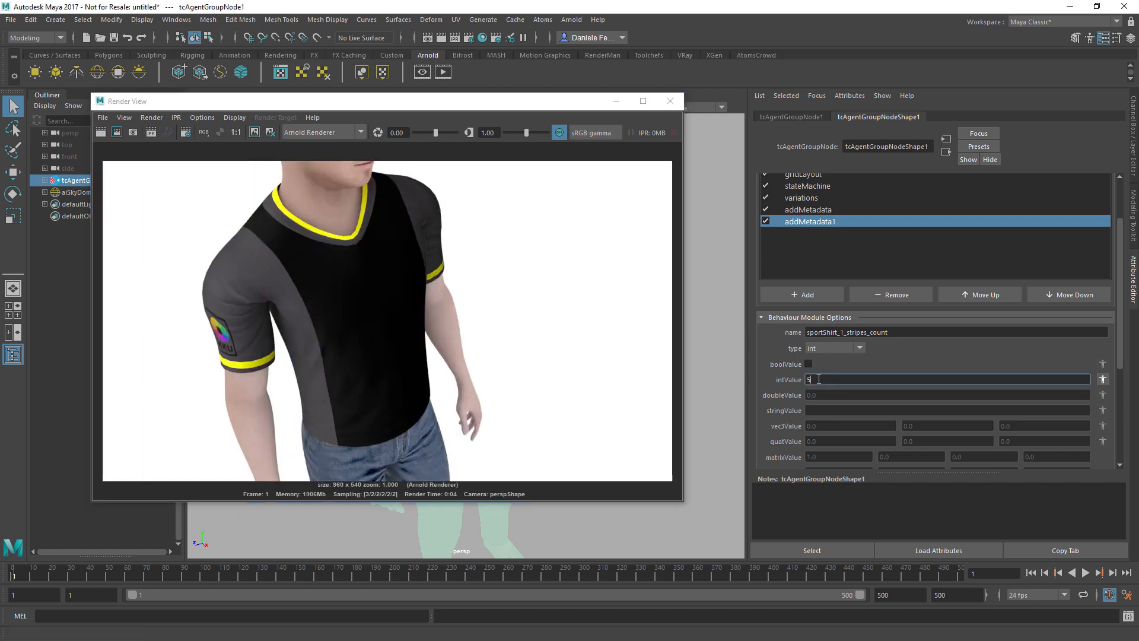
text(3)
key(Return)
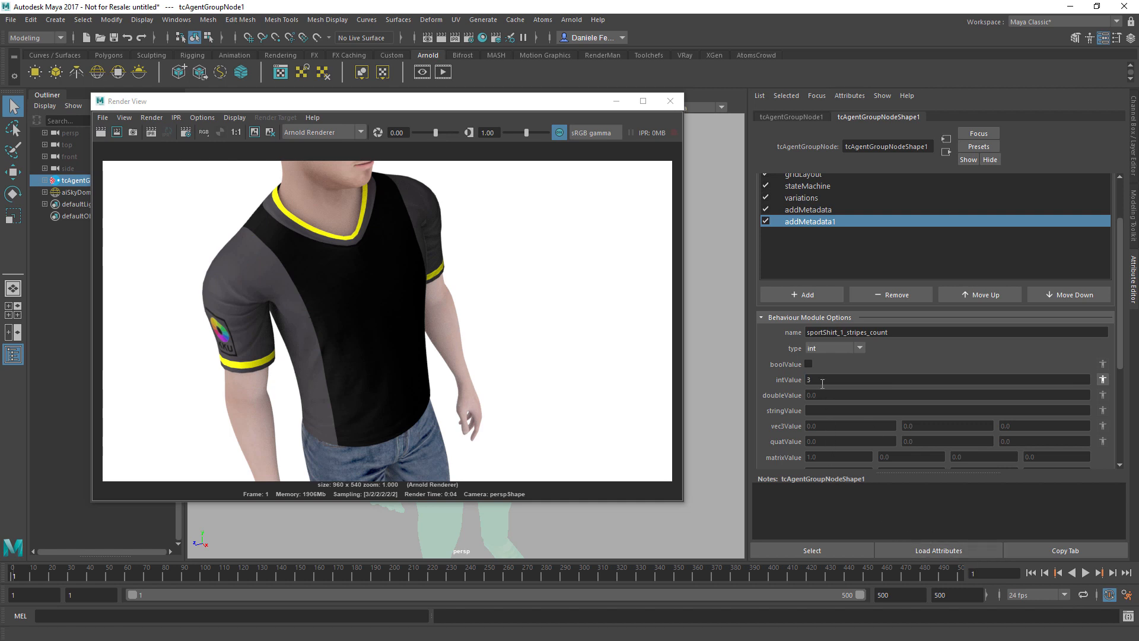
double_click(822, 380)
text(4)
key(Return)
click(102, 130)
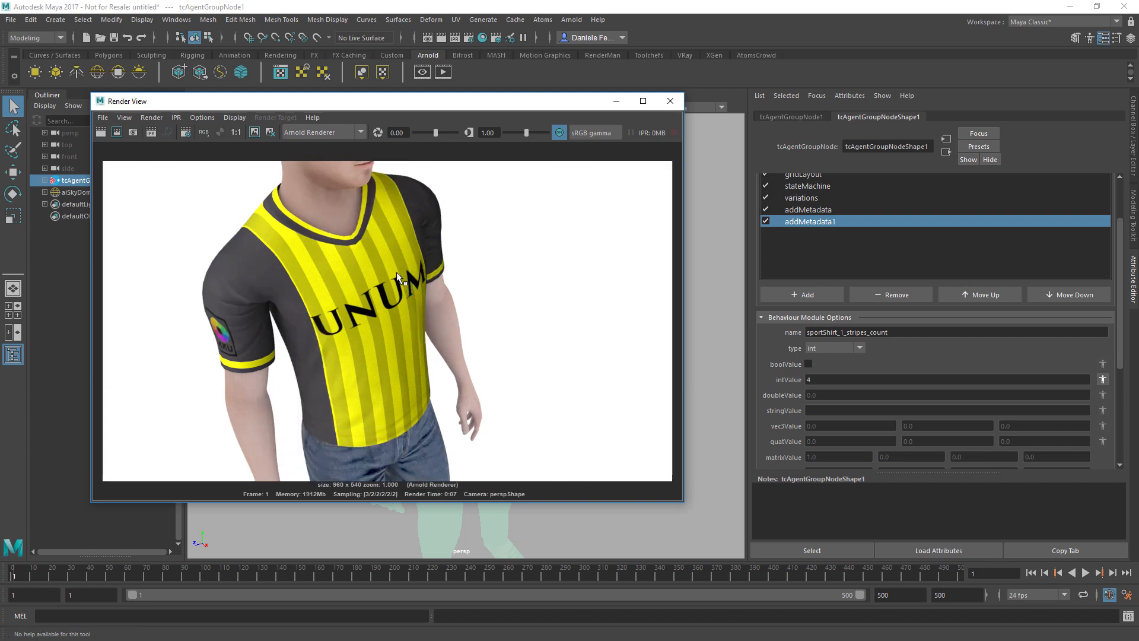
- Set the sportShirt_1_stripes_count intValue to 3 and render the shirt
double_click(872, 379)
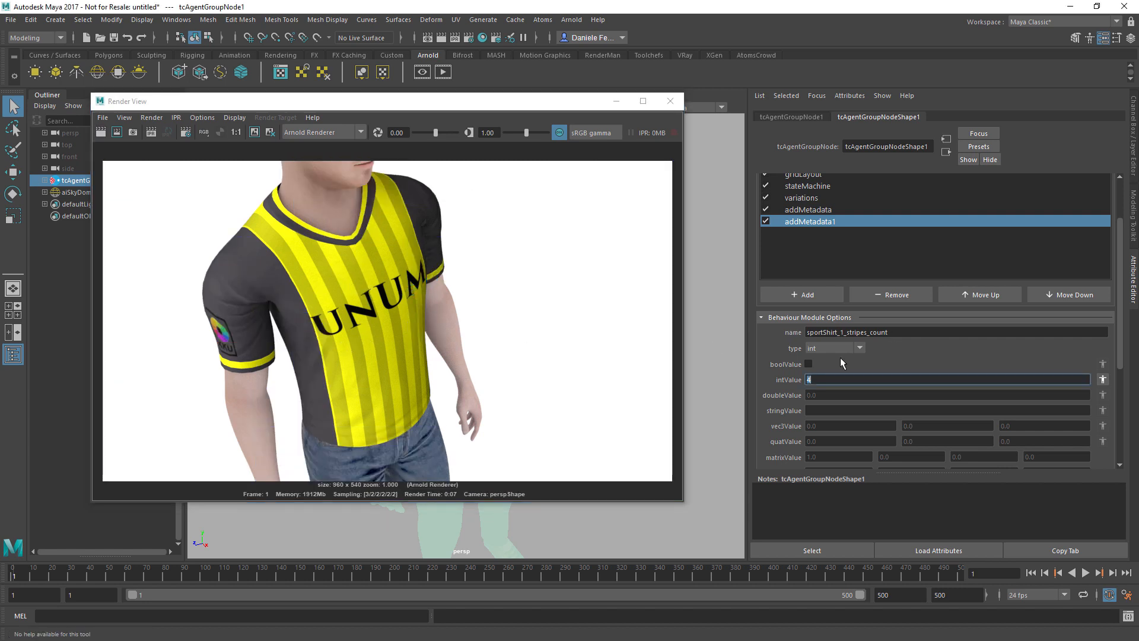
text(3)
key(Return)
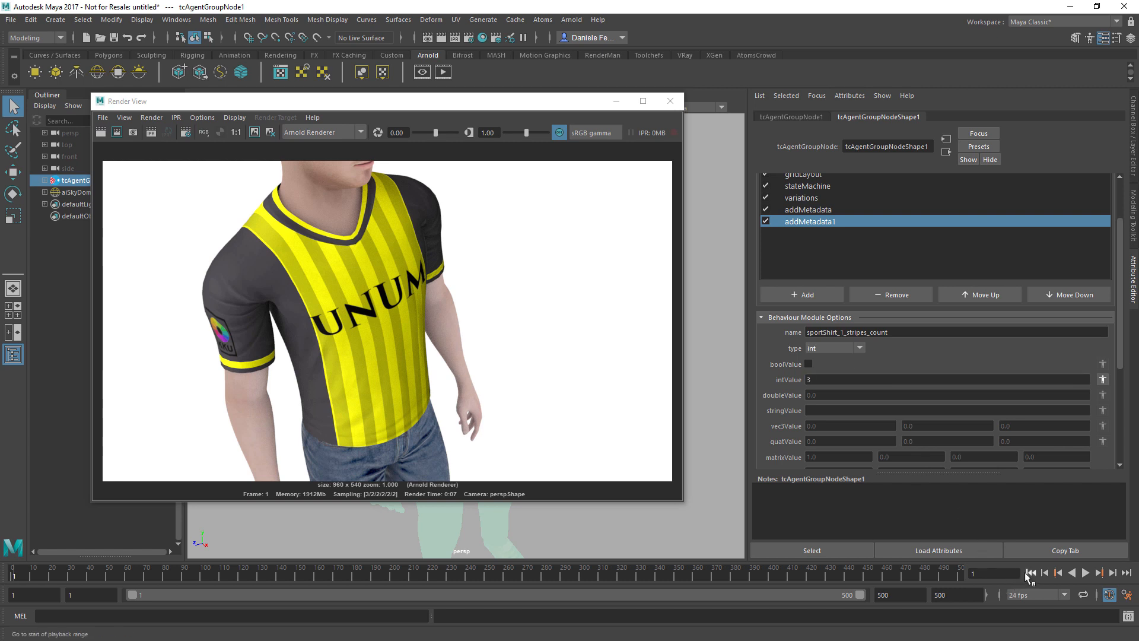
click(105, 130)
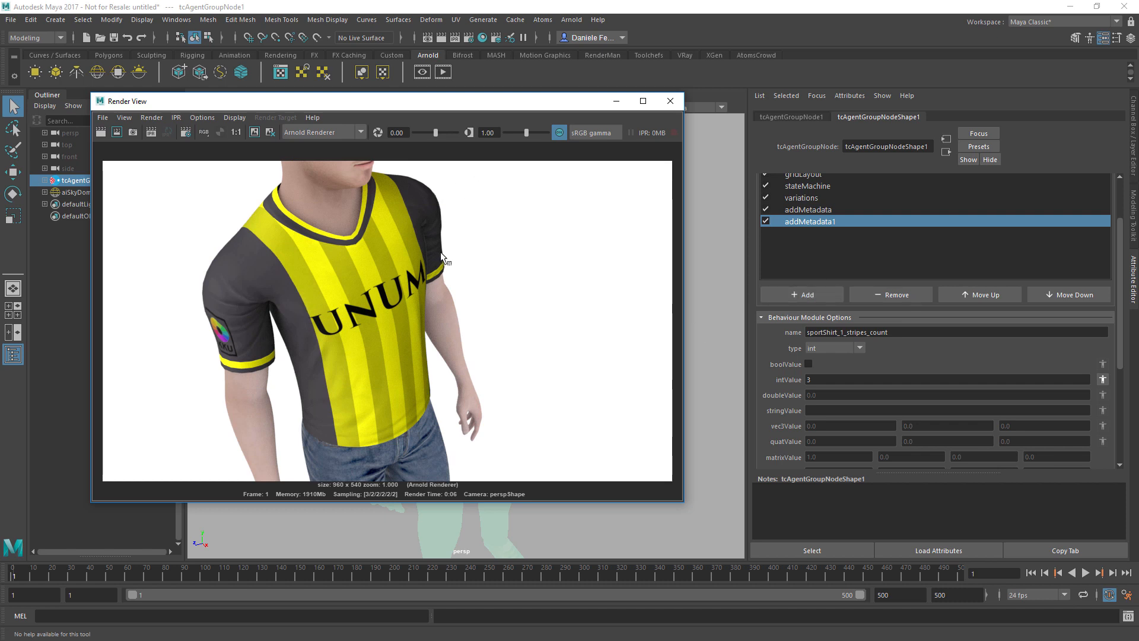
- Add another addMetadata module to the agent group and name it sportShirt_1_stripe_col_1
click(810, 296)
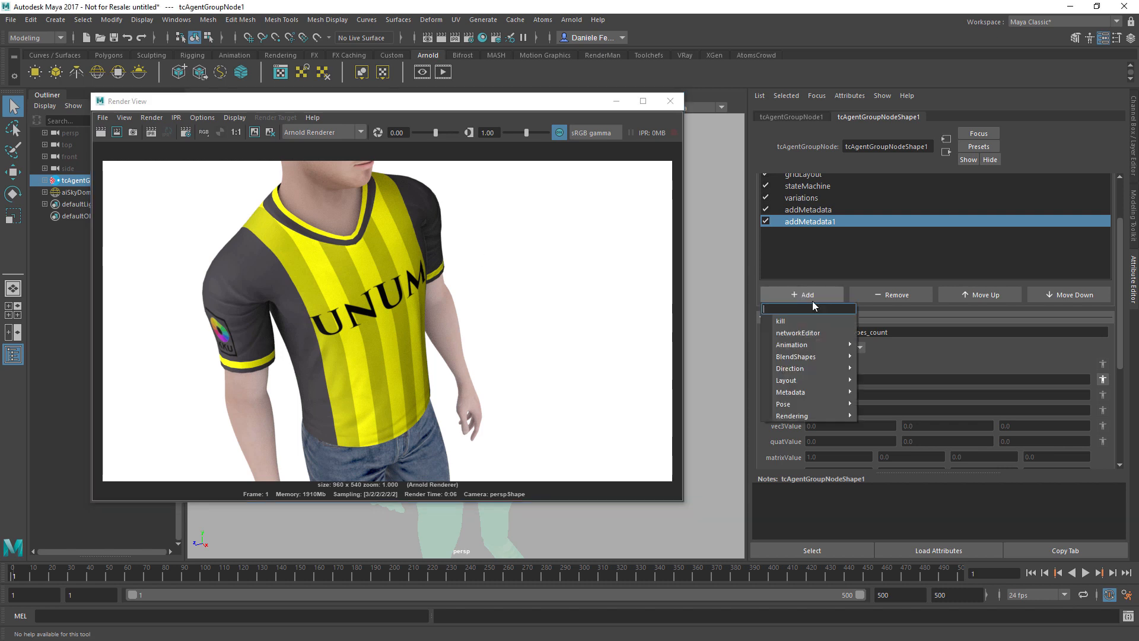
mouse_move(812, 392)
click(892, 393)
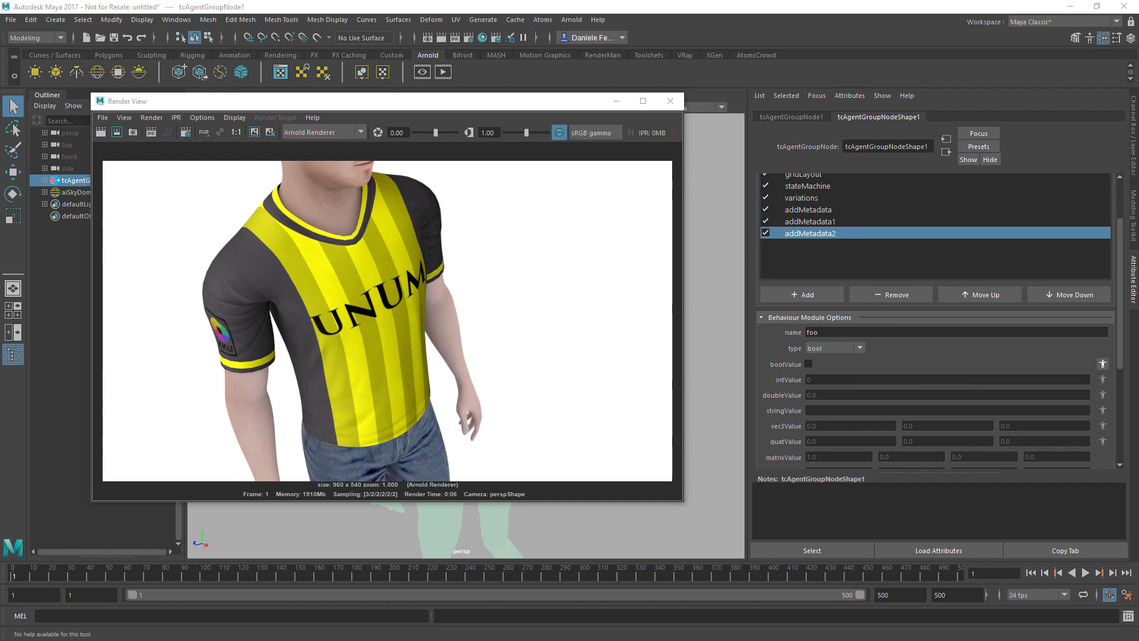
double_click(832, 332)
text(atoms_sportShirt_1_stripe_col_1)
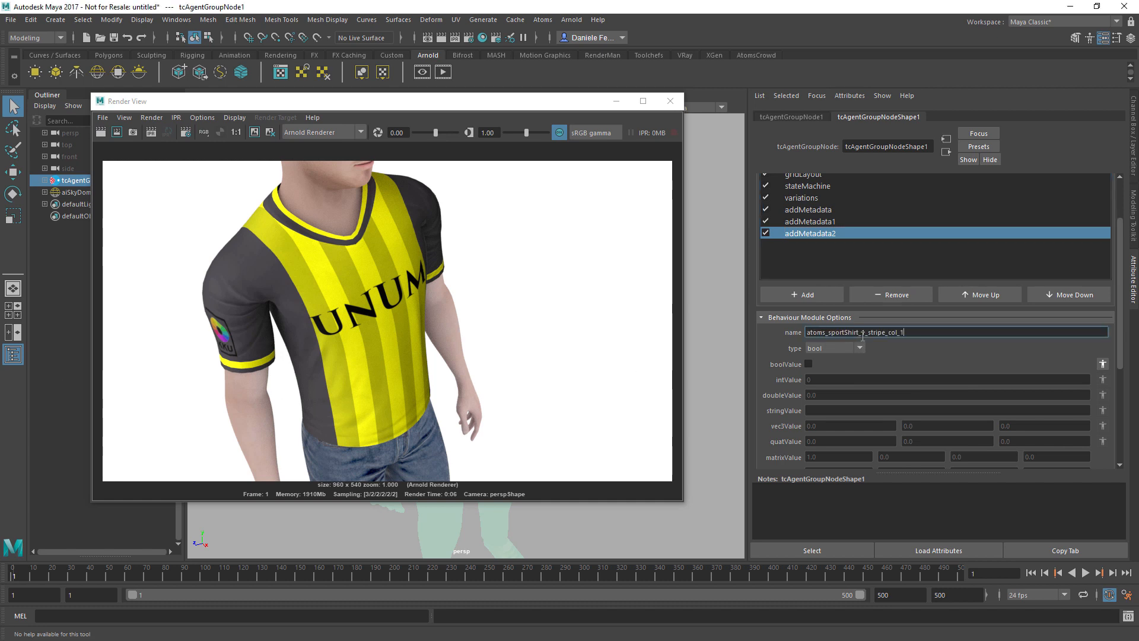
key(Return)
click(831, 332)
key(BackSpace)
key(BackSpace)
key(BackSpace)
key(BackSpace)
key(BackSpace)
key(BackSpace)
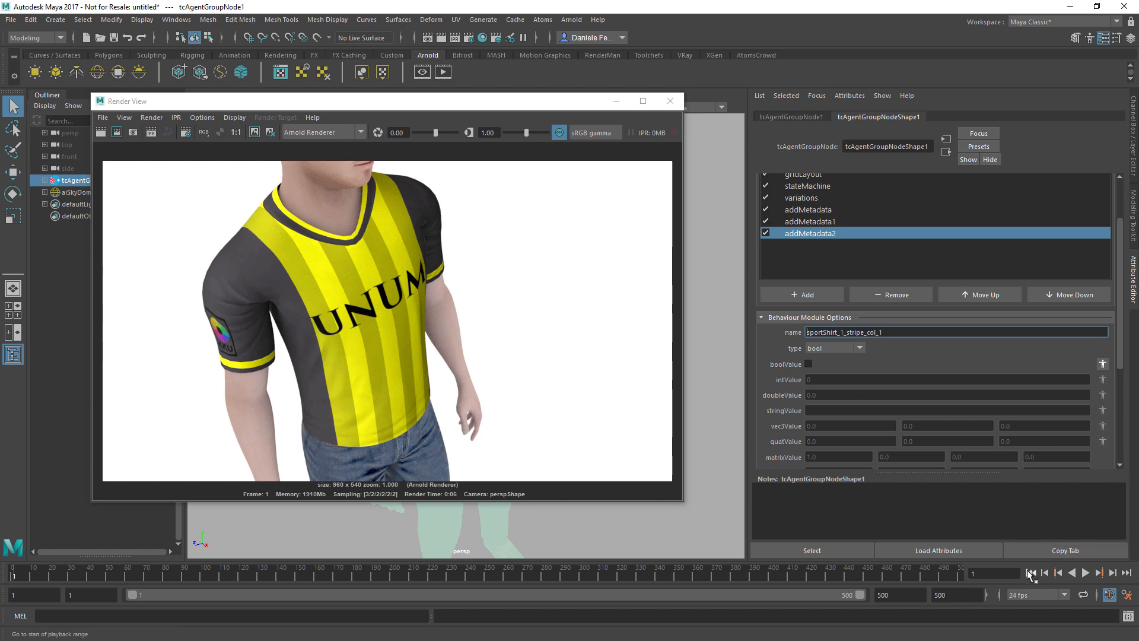
- Make sportShirt_1_stripe_col_1 a vector with a red vec3Value of 1.0, 0.0, 0.0 and render the shirt
click(833, 350)
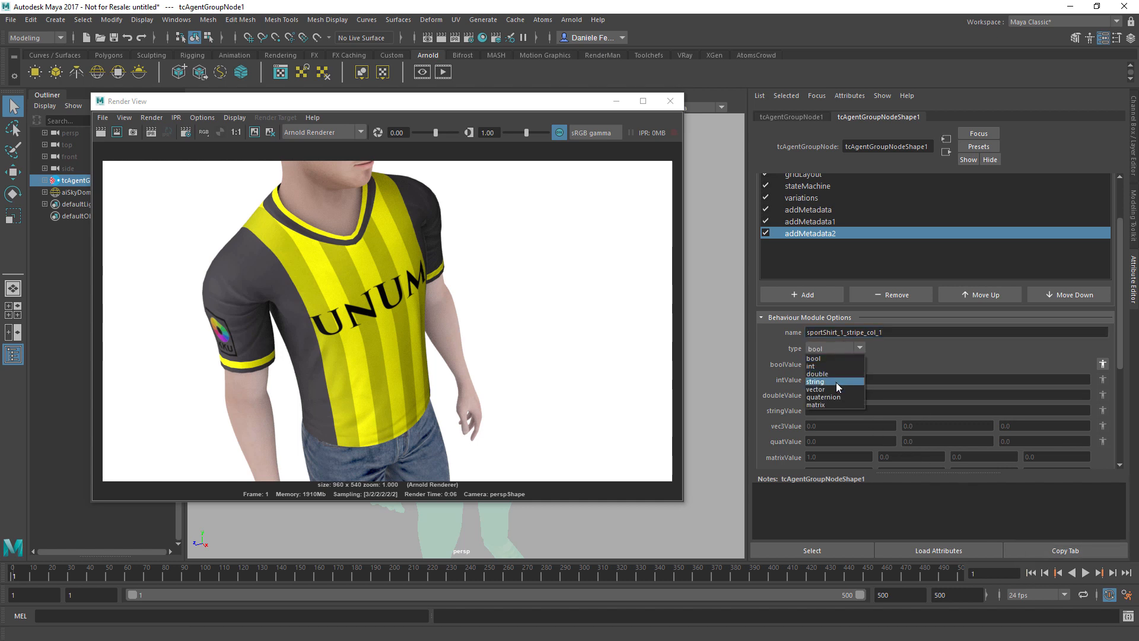
click(837, 385)
scroll(824, 421, down, 1)
click(824, 390)
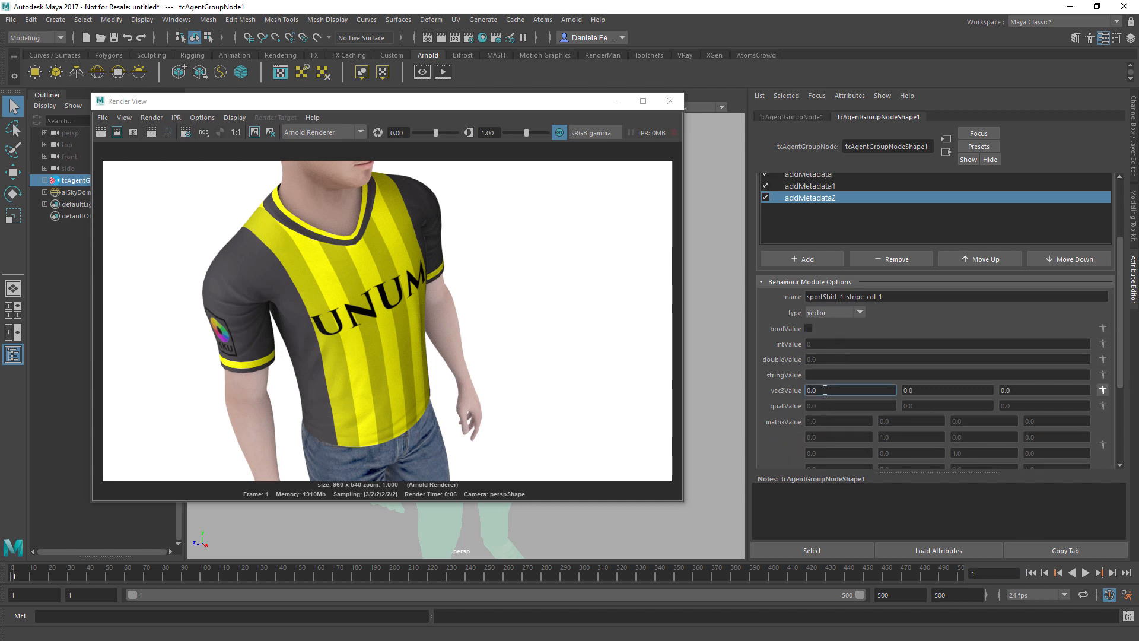
text(1)
key(Tab)
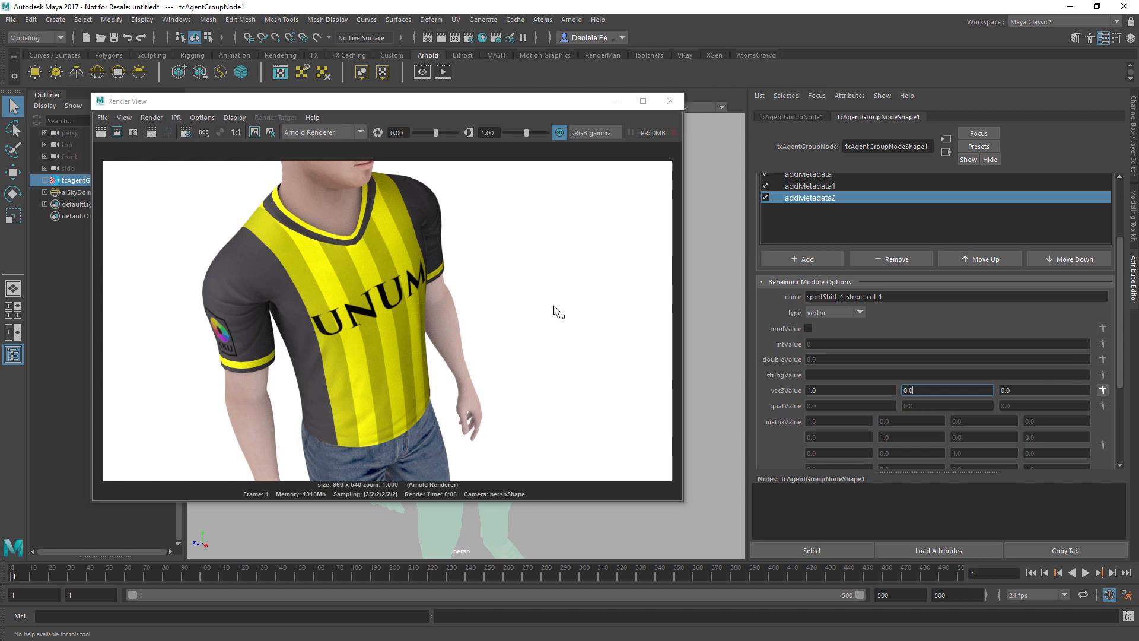
click(100, 132)
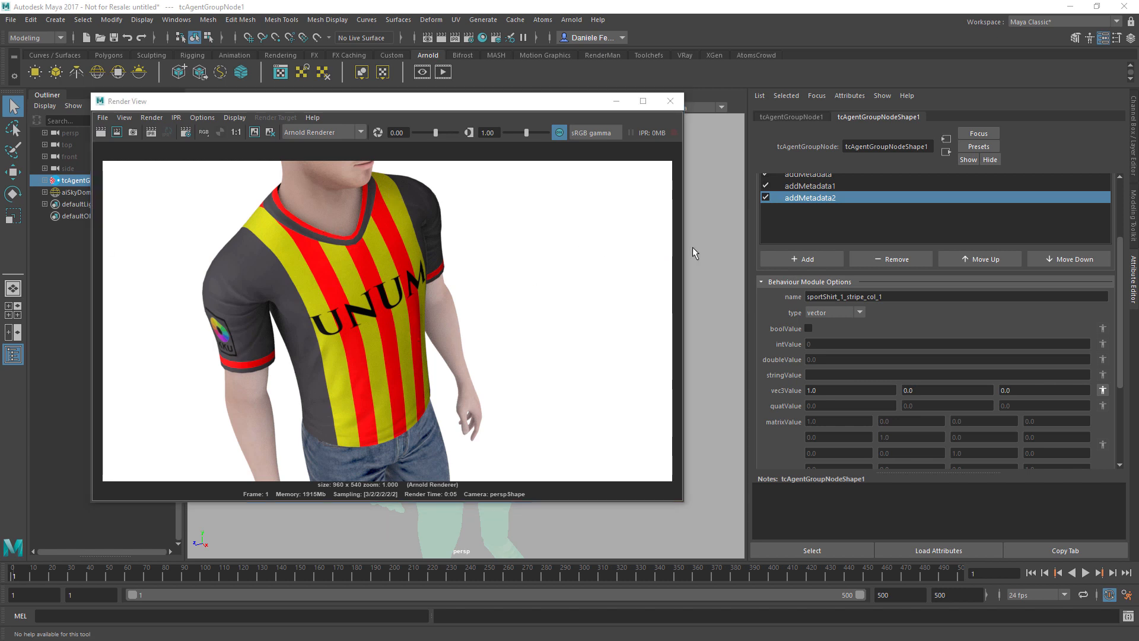
- Add a further addMetadata module for the second stripe color and name it sportShirt_1_stripe_col_2
click(774, 258)
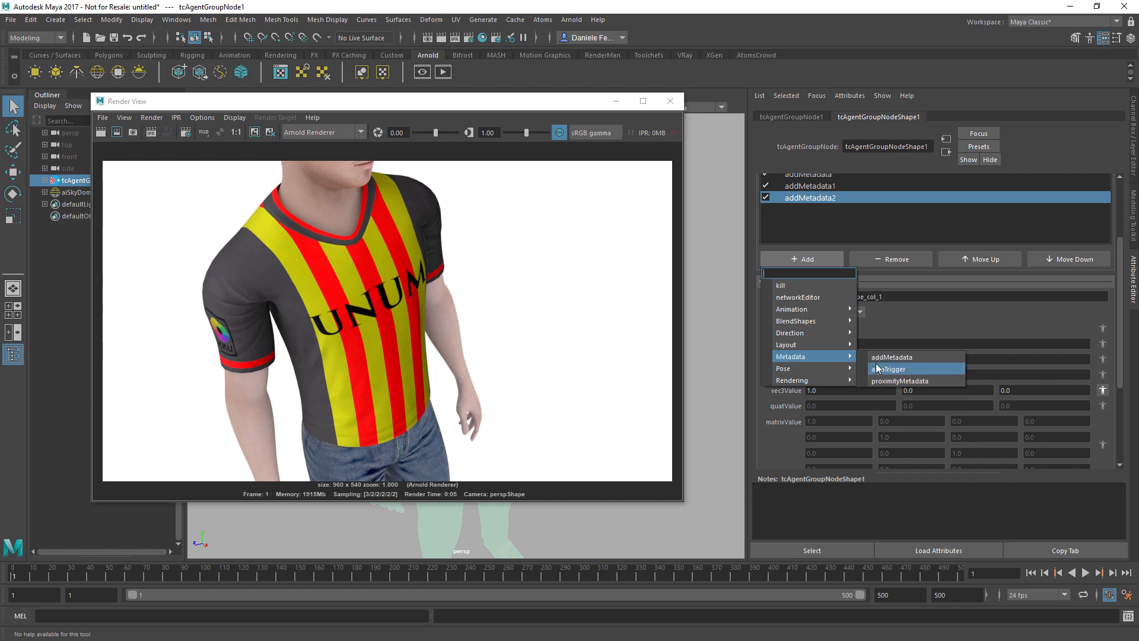
click(895, 364)
click(821, 210)
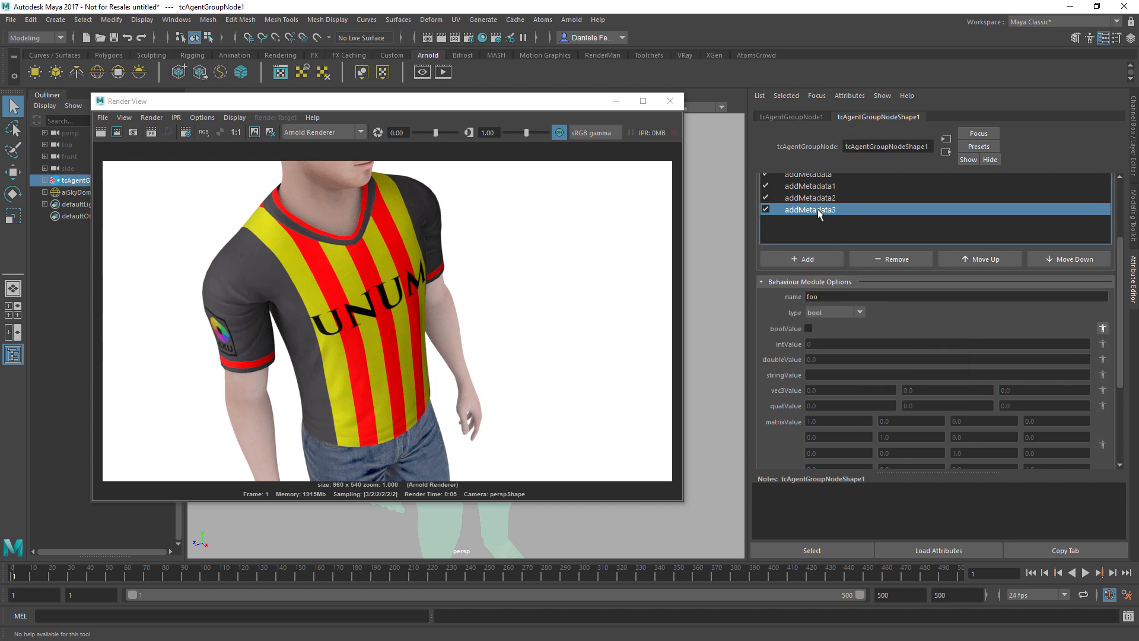
double_click(845, 295)
text(atoms_sportShirt_1_stripe_col_2)
drag(828, 296, 796, 298)
key(BackSpace)
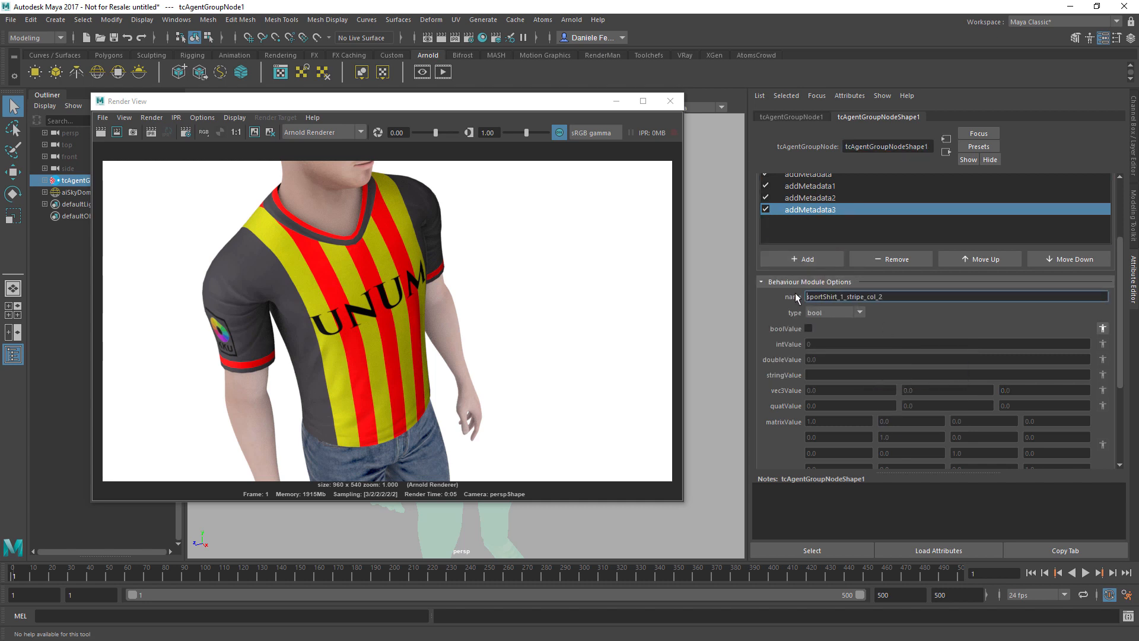
- Set the sportShirt_1_stripe_col_2 type to vector and its second vec3Value component to 1.0
click(842, 313)
click(839, 350)
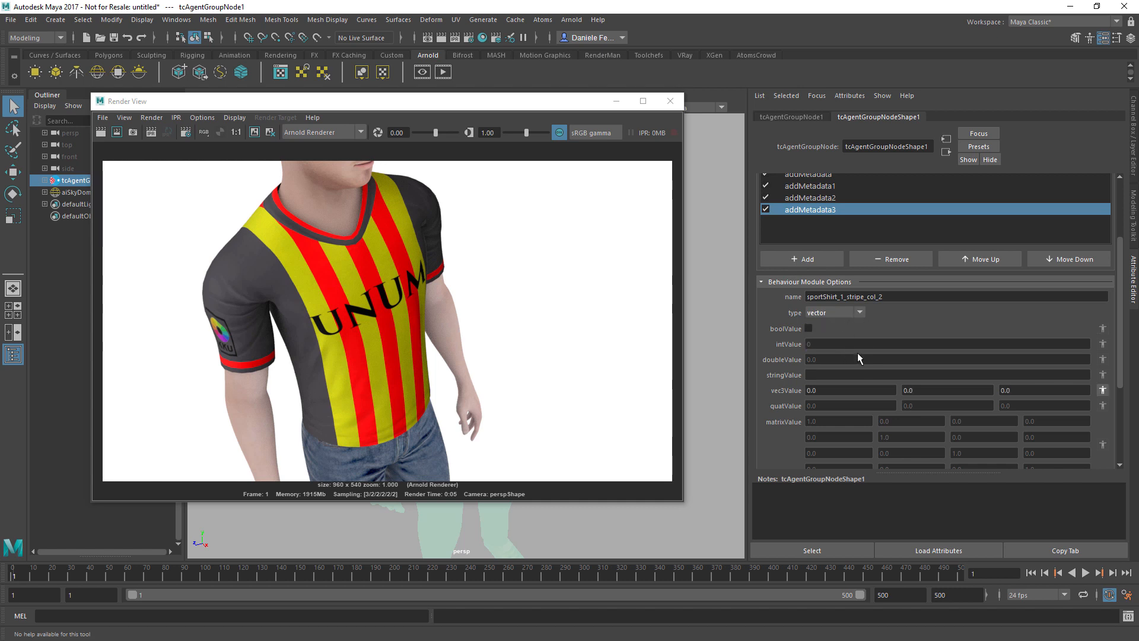
double_click(923, 391)
key(Tab)
key(shift+Tab)
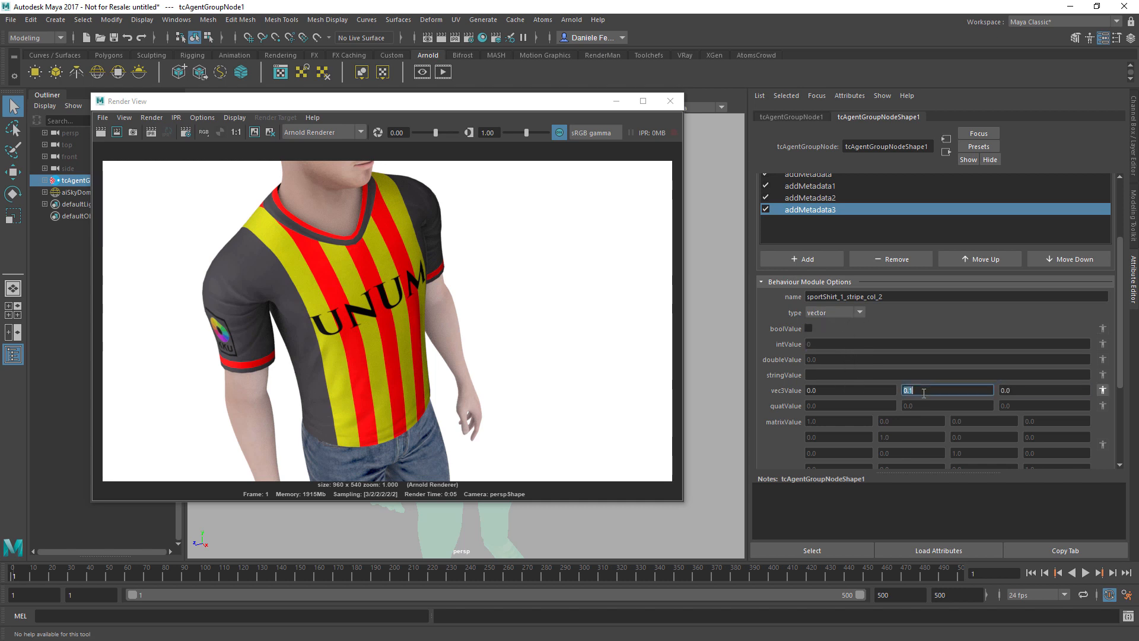
text(1)
key(Tab)
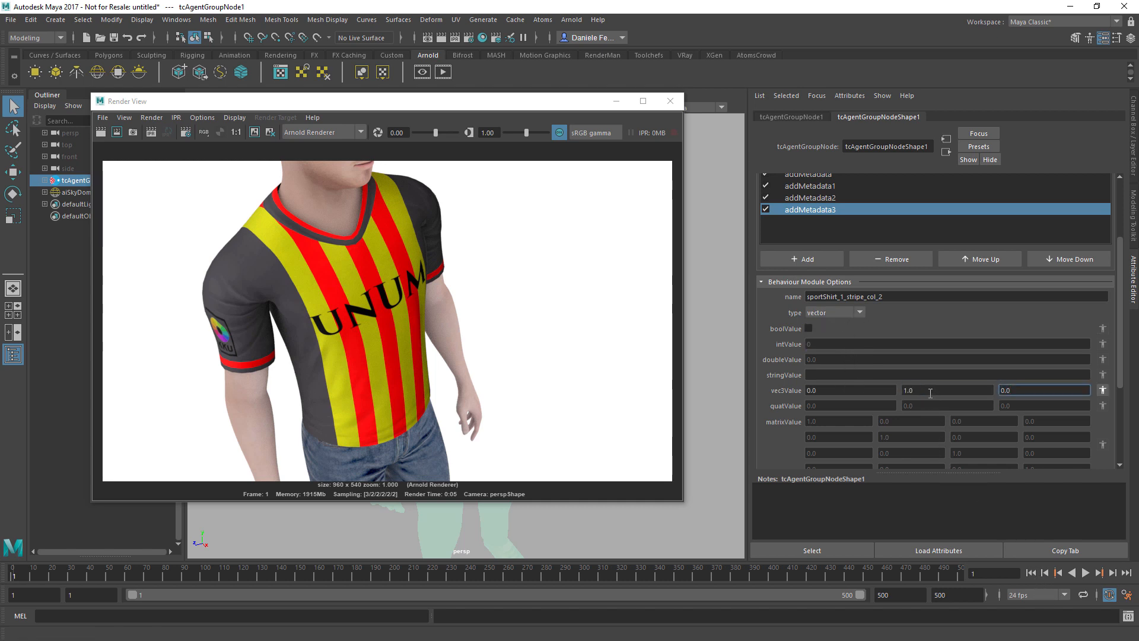
- Set the second vec3Value component of sportShirt_1_stripe_col_2 to 0.5 and render the shirt
click(930, 392)
text(.5)
key(Tab)
click(101, 132)
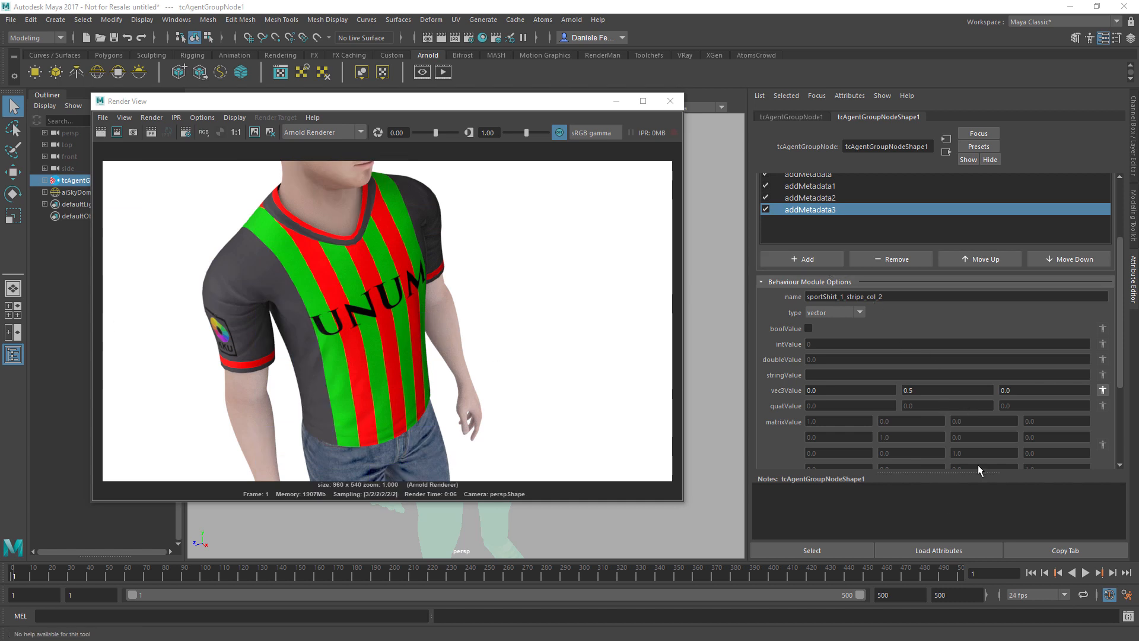
- Add an addMetadata module for the third color and name it sportShirt_1_stripe_col_3
click(823, 265)
mouse_move(803, 355)
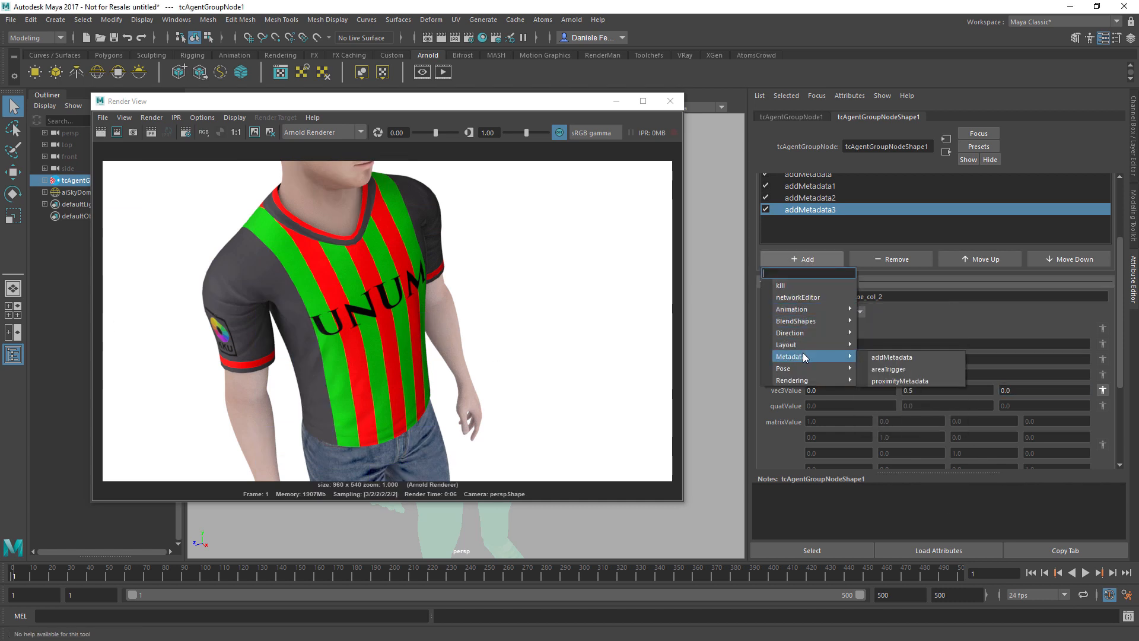
click(880, 360)
click(823, 224)
double_click(847, 299)
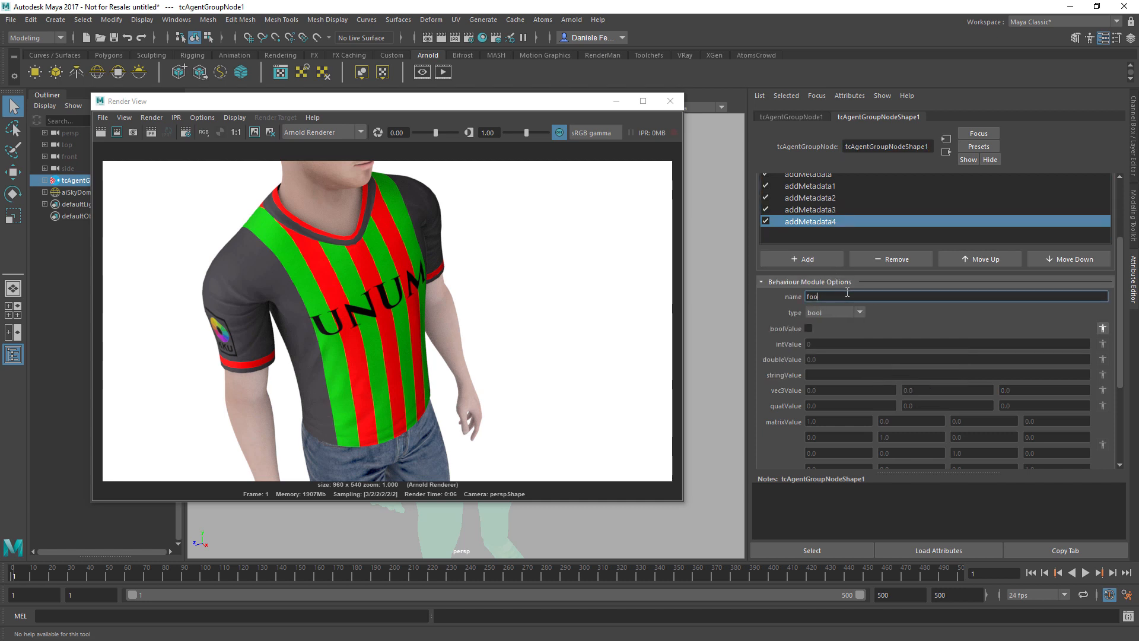
text(sportShirt_1_stripe_col_)
text(3)
- Make sportShirt_1_stripe_col_3 a vector with a blue vec3Value of 0.0, 0.0, 0.5 and render the shirt
click(835, 315)
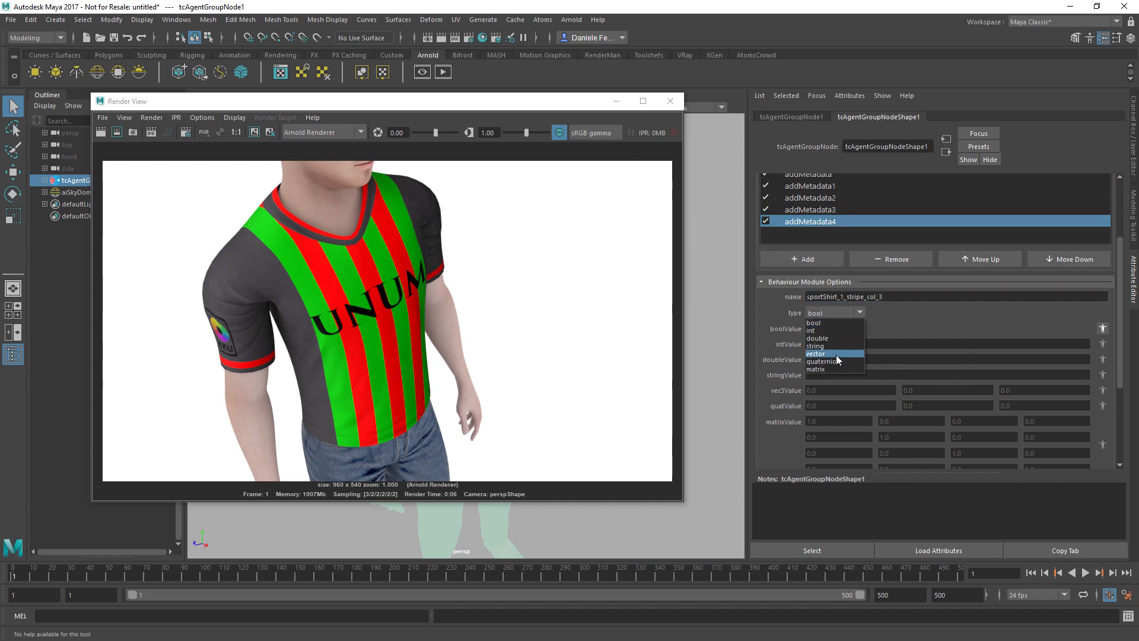
click(835, 355)
click(1010, 392)
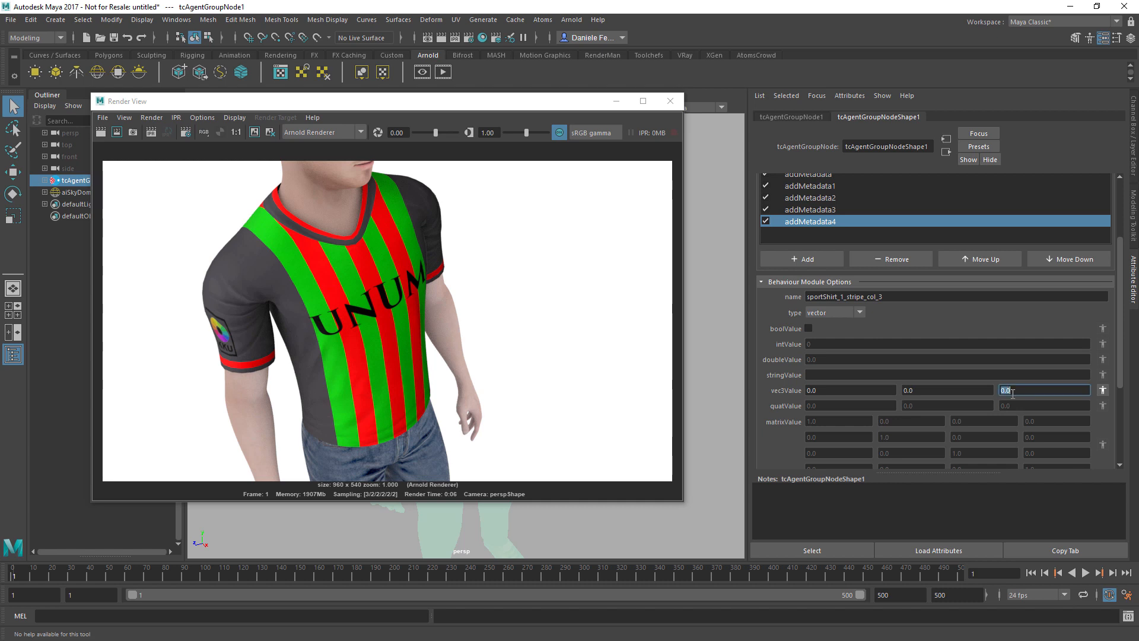
text(.5)
key(Return)
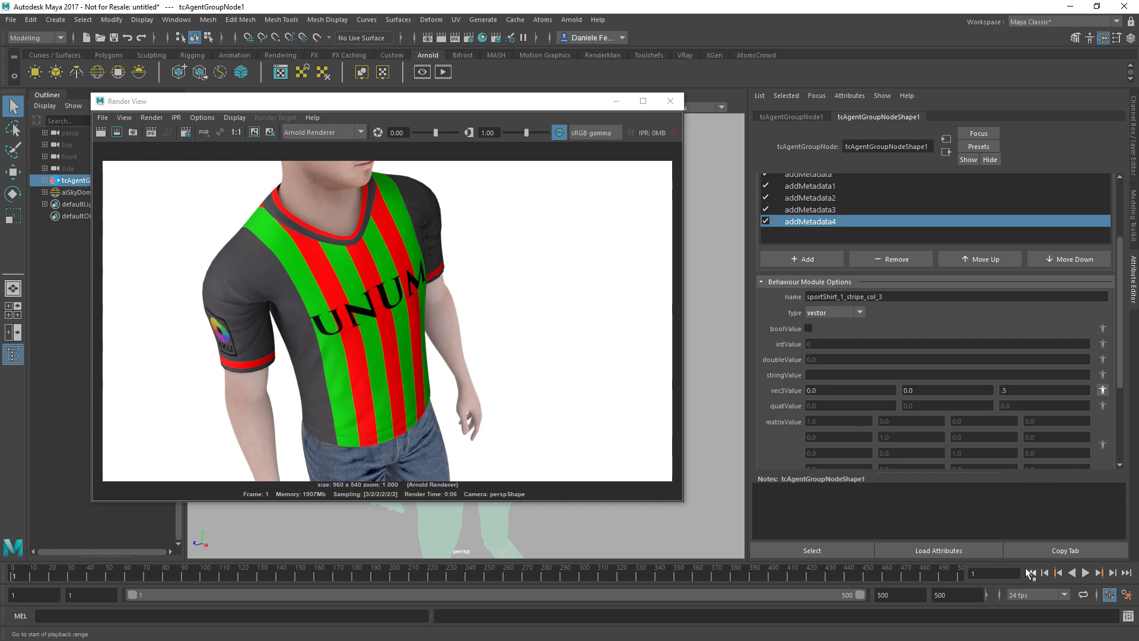
click(100, 131)
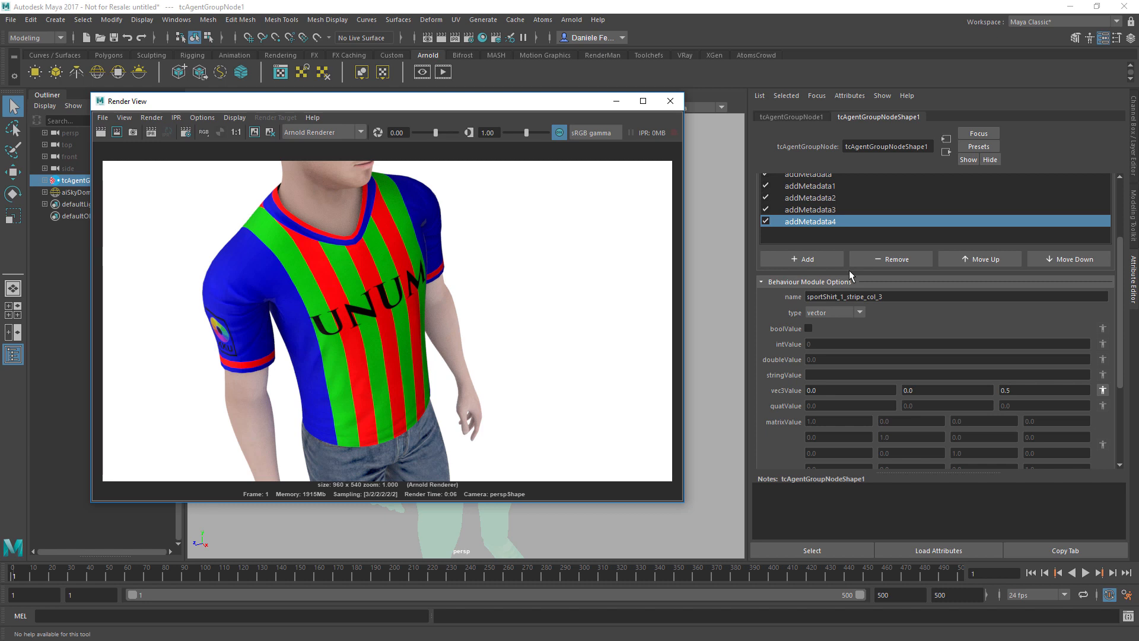
- In the variations module, change the number directly following "stadium" in variationName to 2
scroll(834, 226, up, 2)
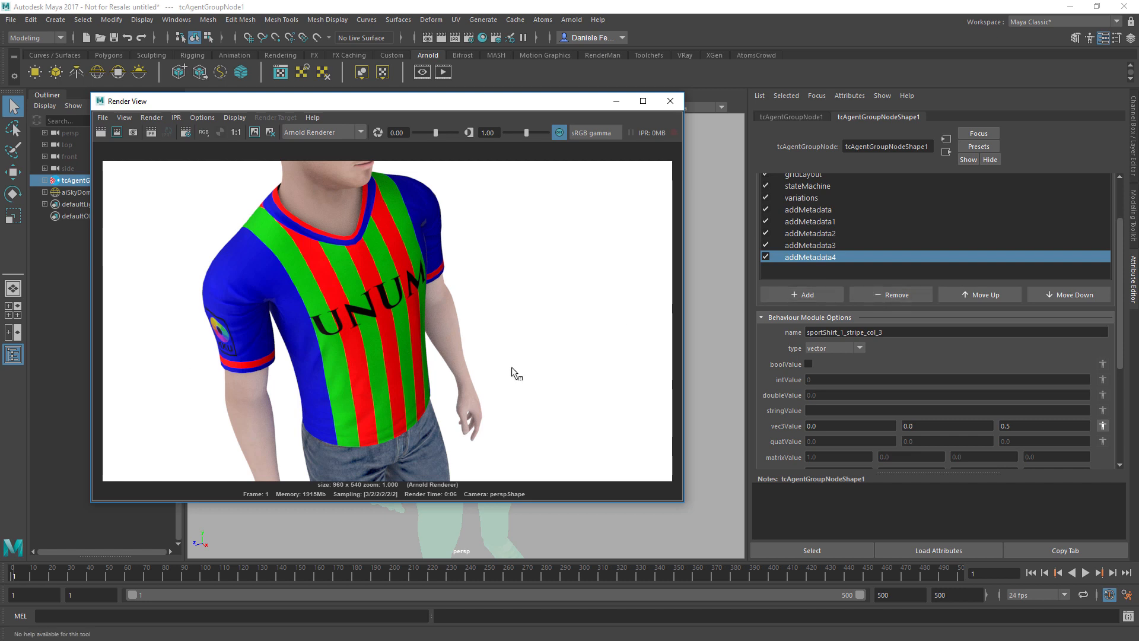
click(813, 197)
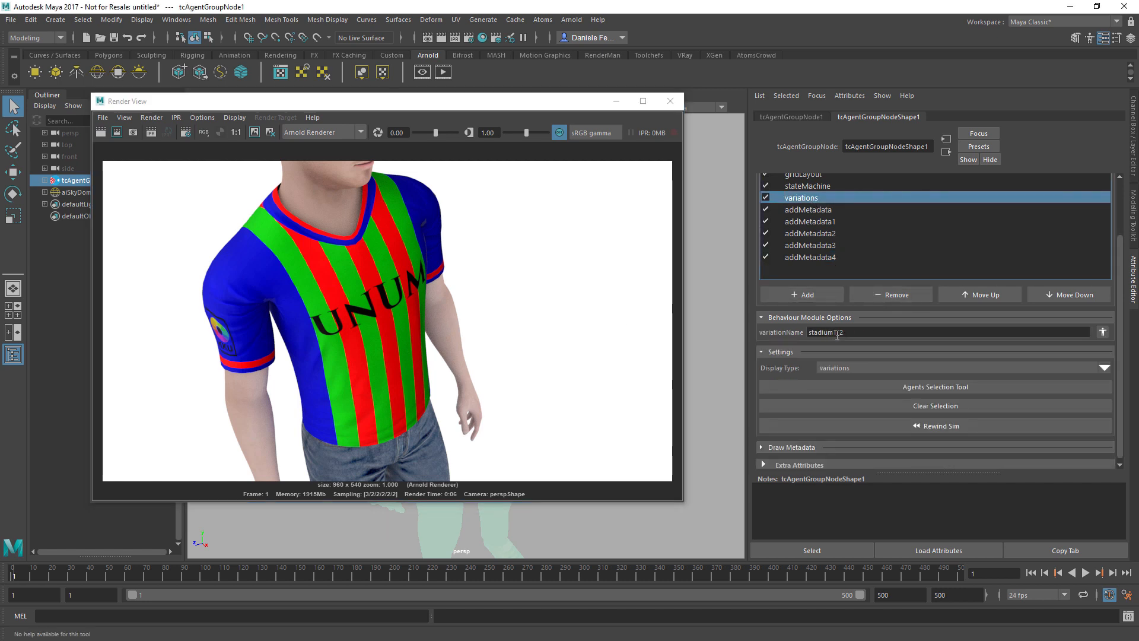
click(837, 335)
key(BackSpace)
text(2)
key(Return)
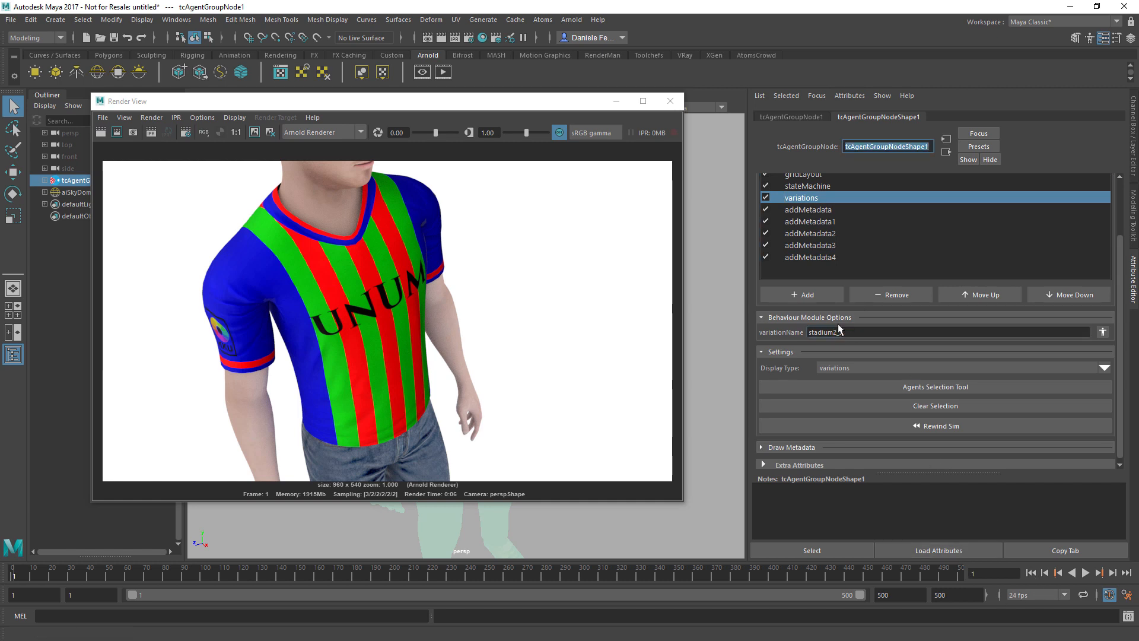
- Disable the addMetadata1, addMetadata2, addMetadata3 and addMetadata4 modules, keeping only the mode metadata active
click(831, 213)
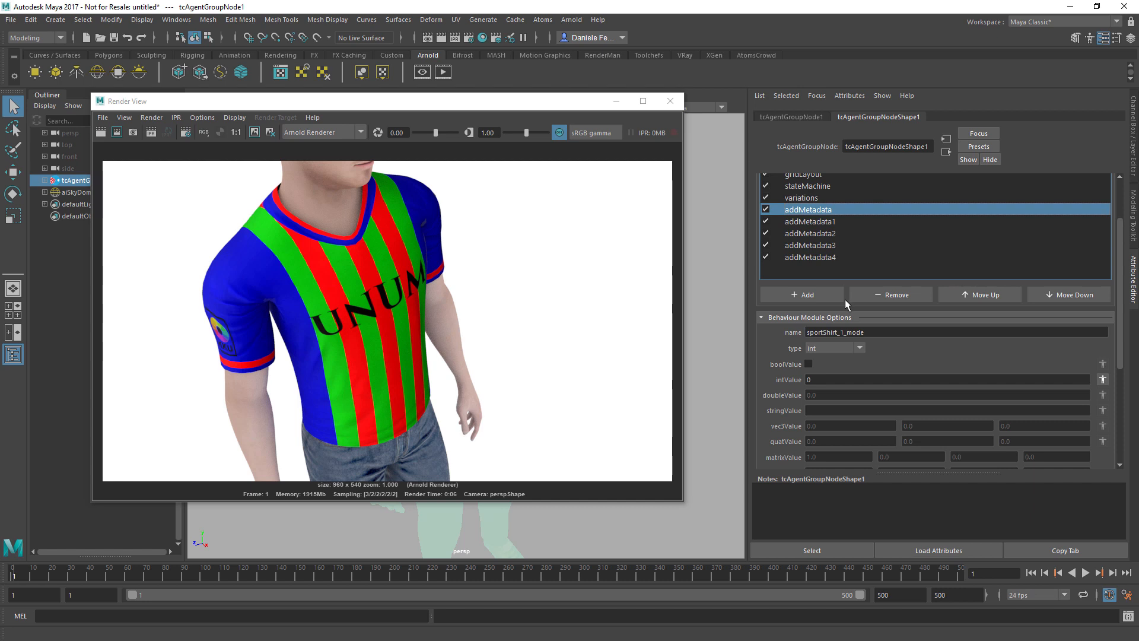
click(842, 332)
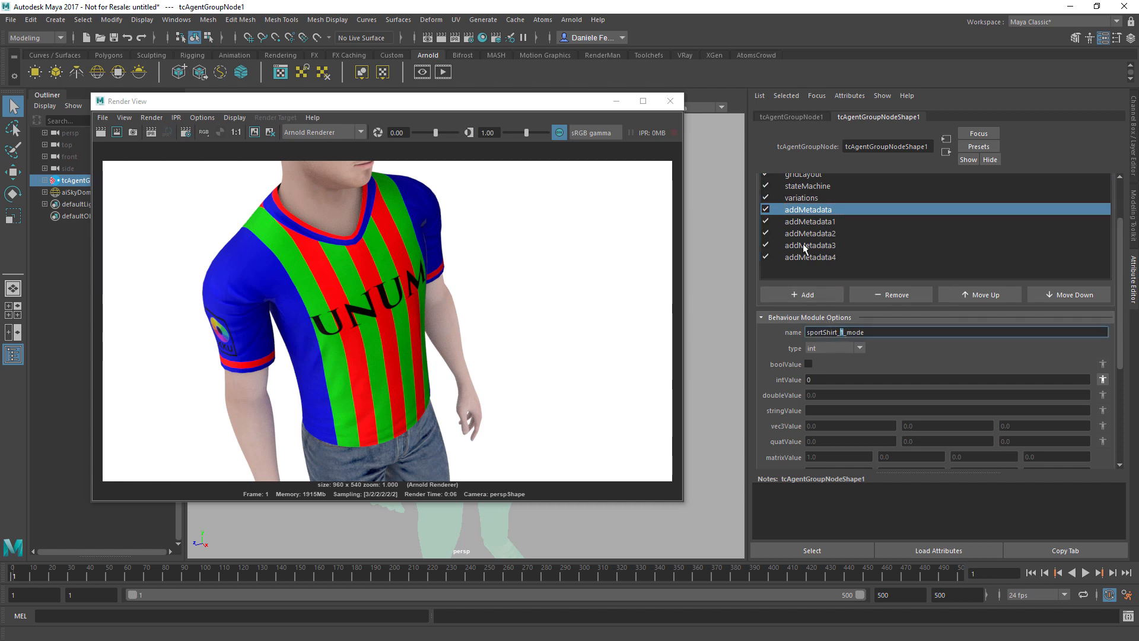
click(765, 256)
click(765, 244)
click(765, 234)
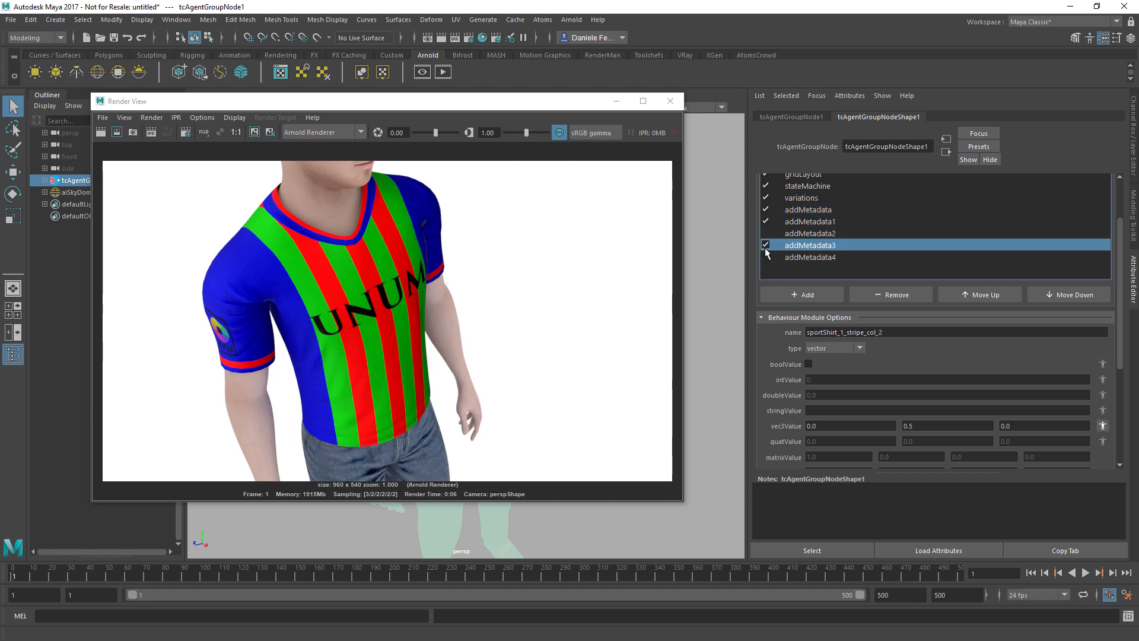
click(765, 245)
click(766, 220)
- Rename the metadata in the first addMetadata module to sportShirt_2_mode and render the second shirt
click(814, 210)
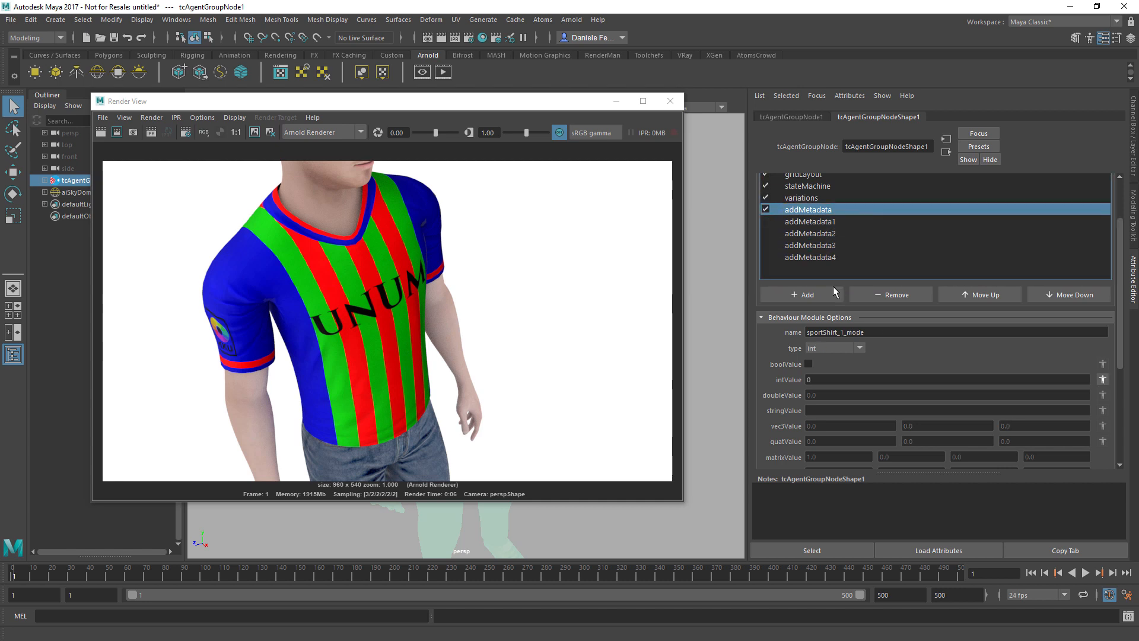
click(843, 332)
key(BackSpace)
text(2)
key(Tab)
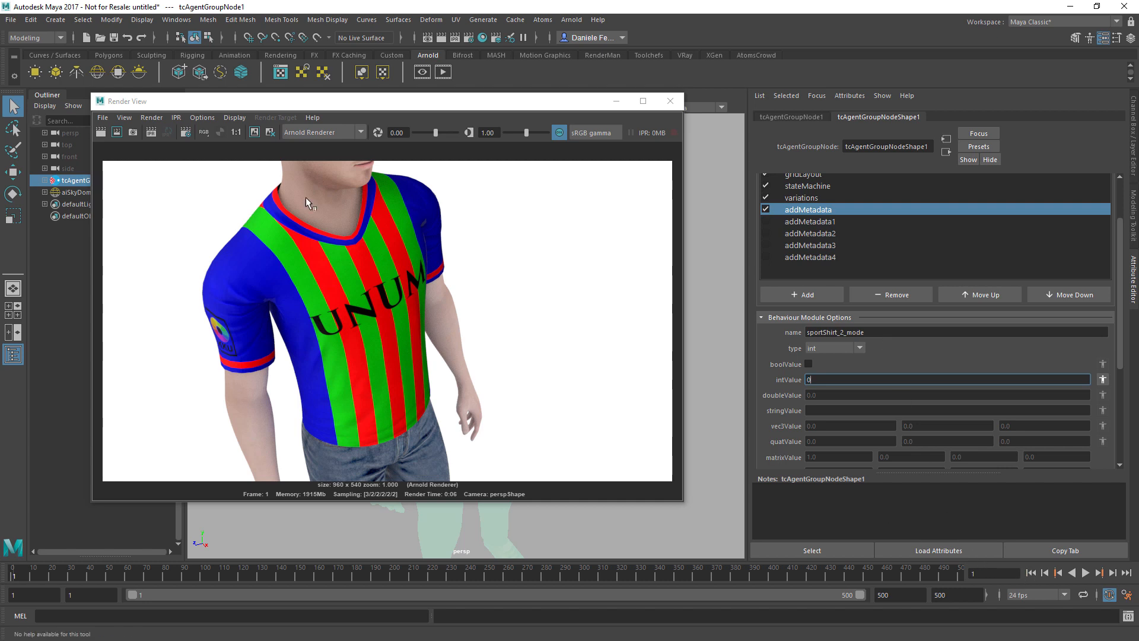
click(104, 130)
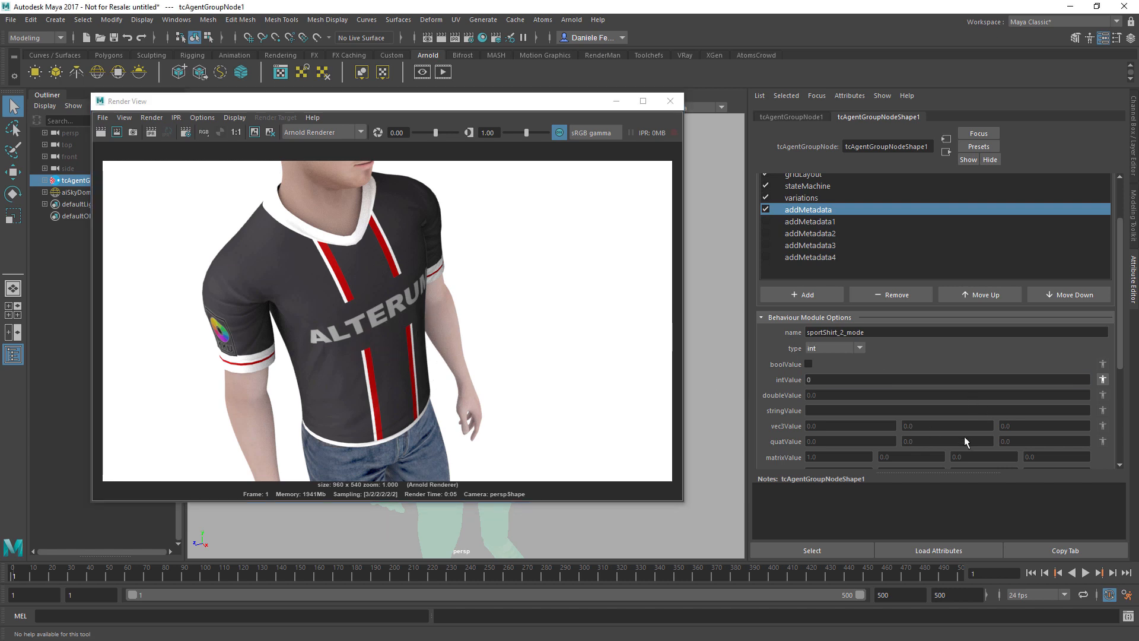
- Set the sportShirt_2_mode intValue to 1 and start rendering the shirt
click(836, 383)
text(1)
key(Return)
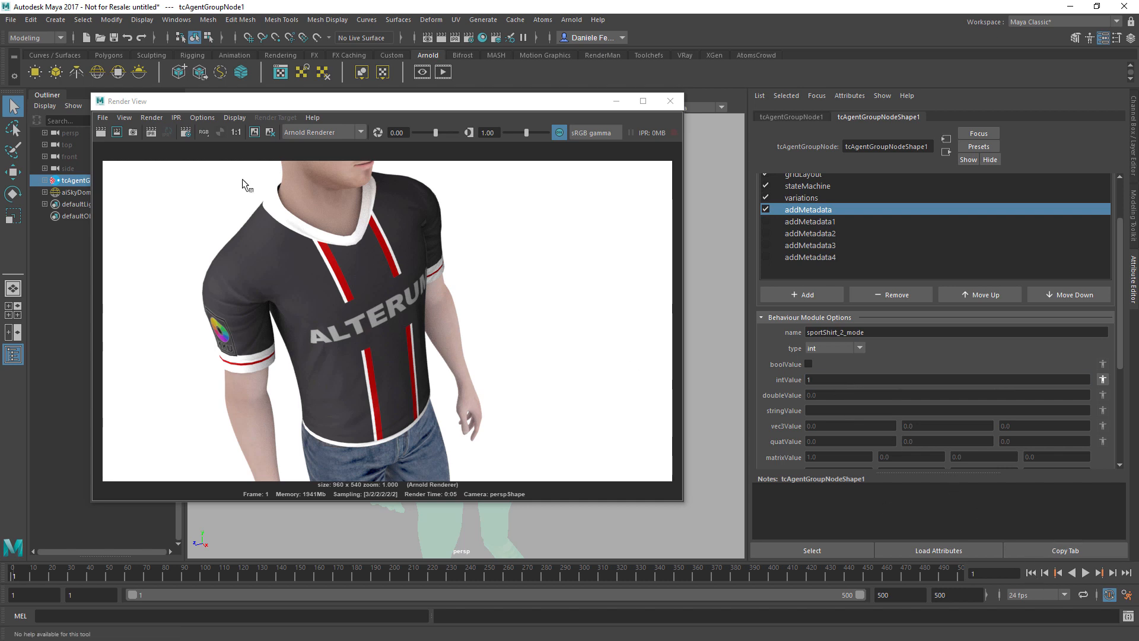
click(107, 133)
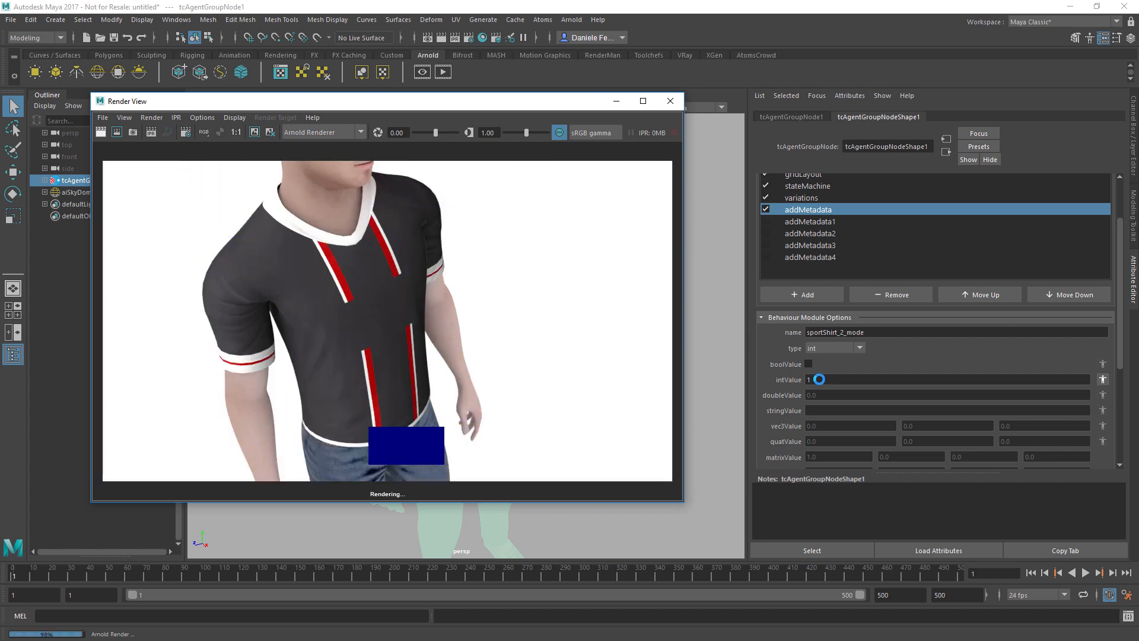
- Set the sportShirt_2_mode intValue to 2 and render the shirt
double_click(819, 379)
text(2)
key(Return)
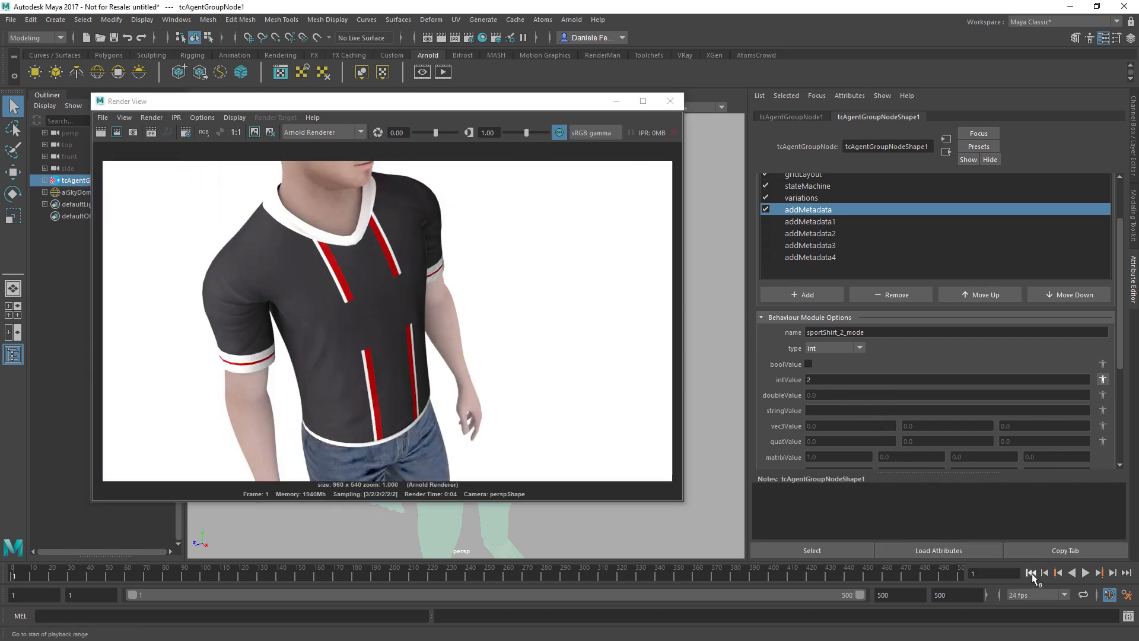
click(100, 132)
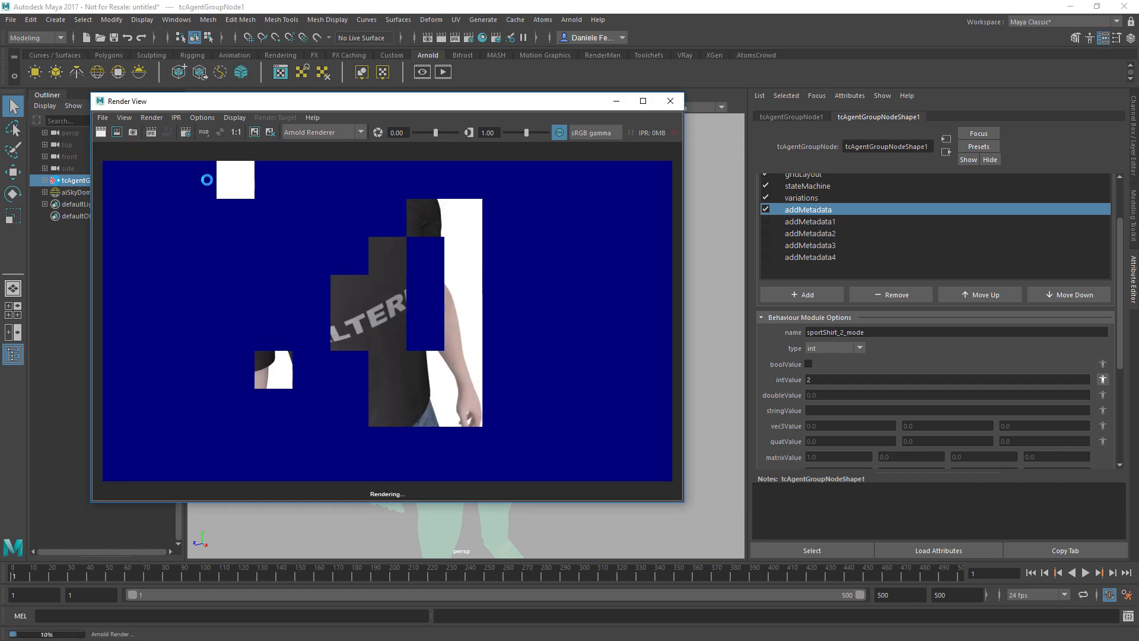
- Set the sportShirt_2_mode intValue to 3 and render the shirt again
double_click(900, 380)
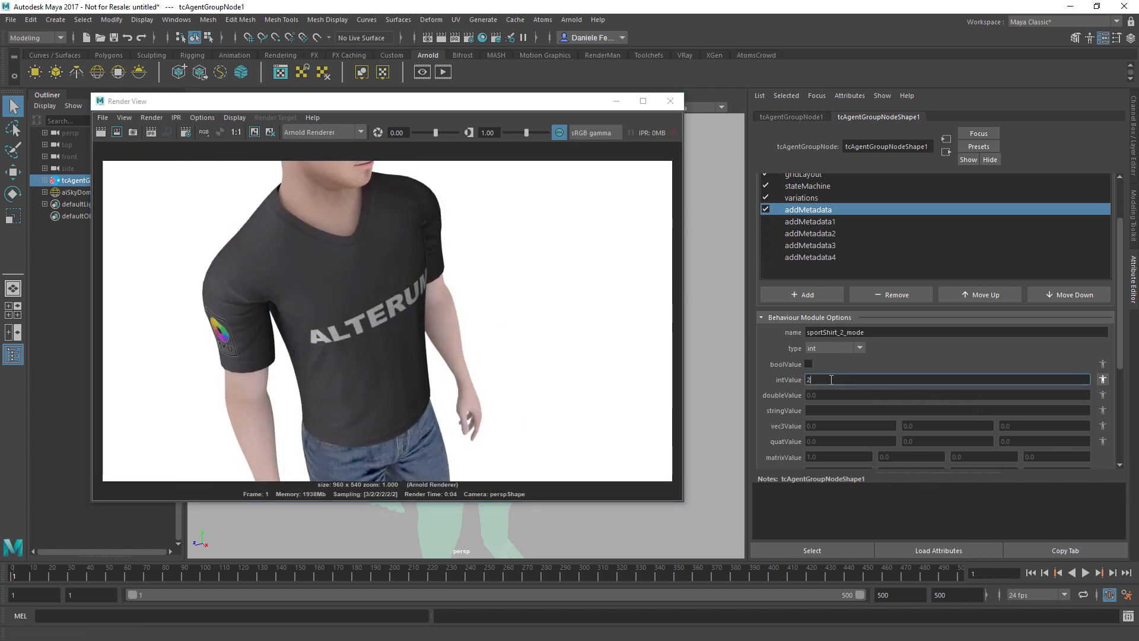
text(3)
key(Return)
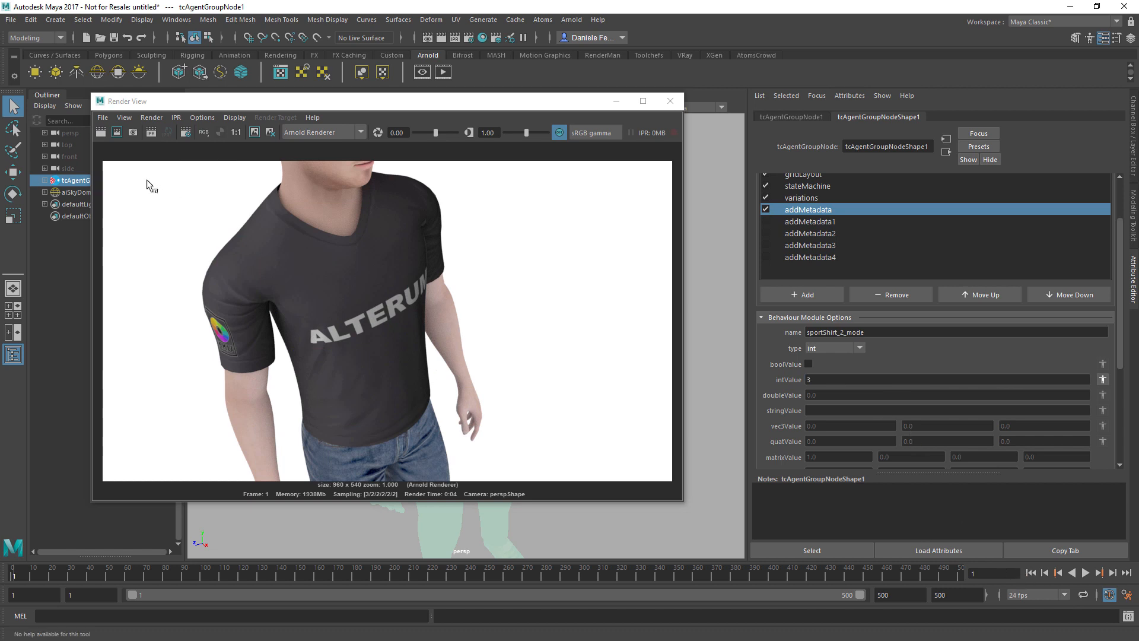
click(100, 132)
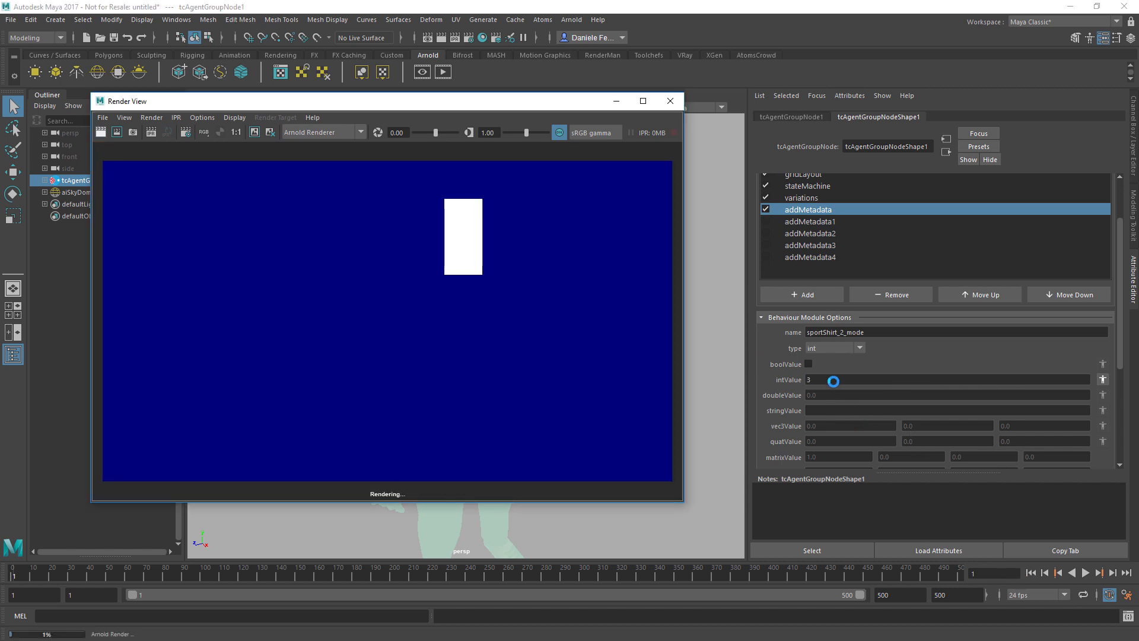
- Set the sportShirt_2_mode intValue to 0 and re-render the shirt
click(833, 379)
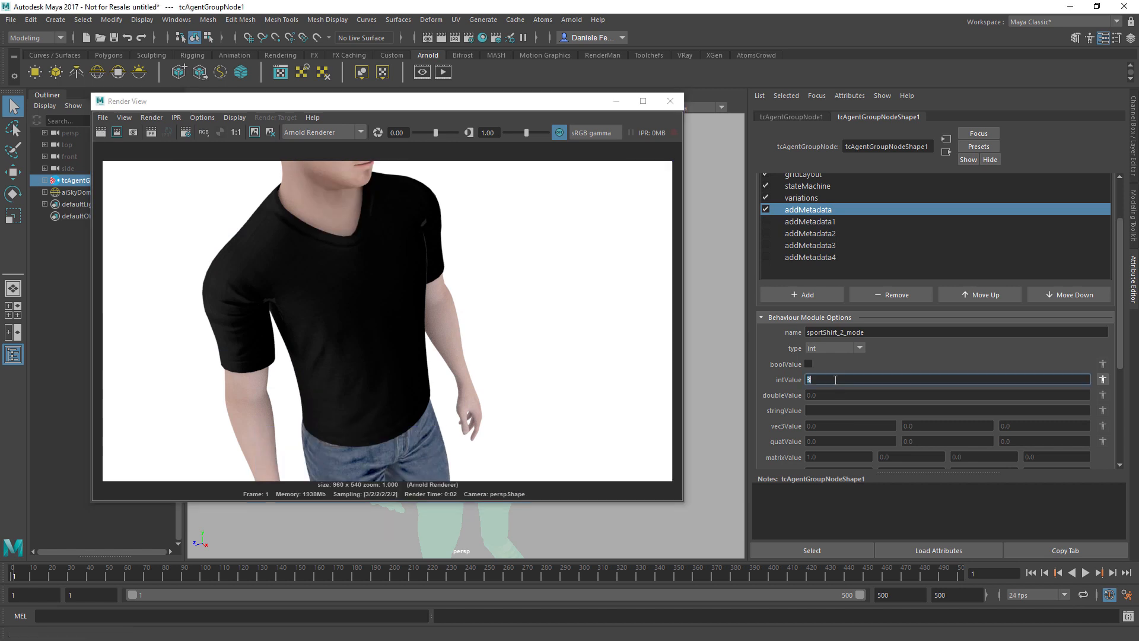
key(Return)
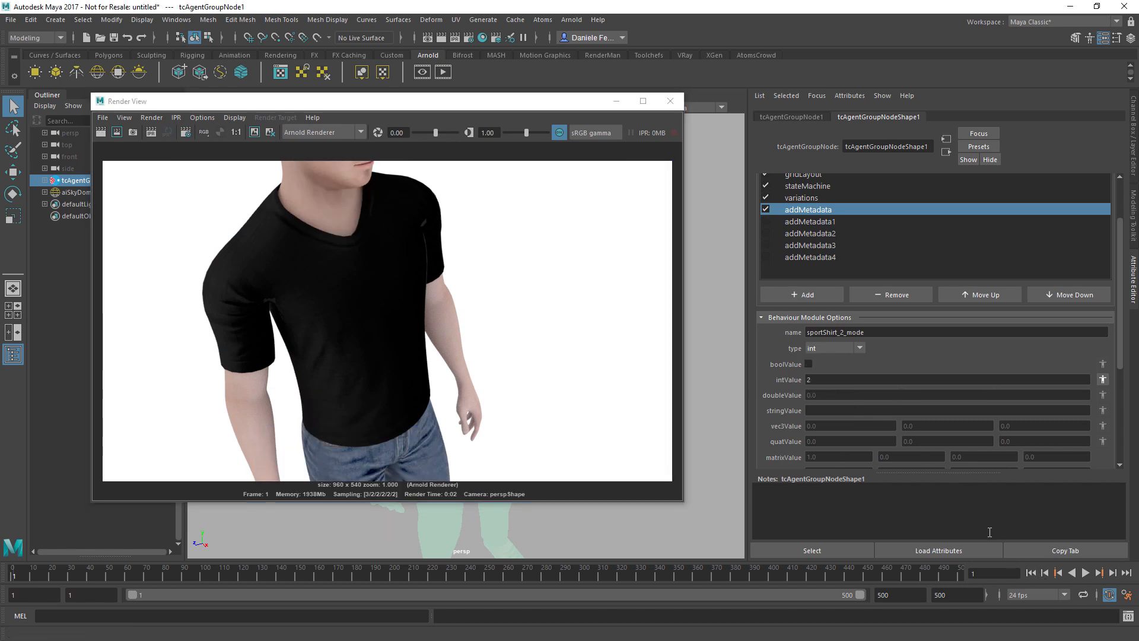
click(831, 380)
text(1)
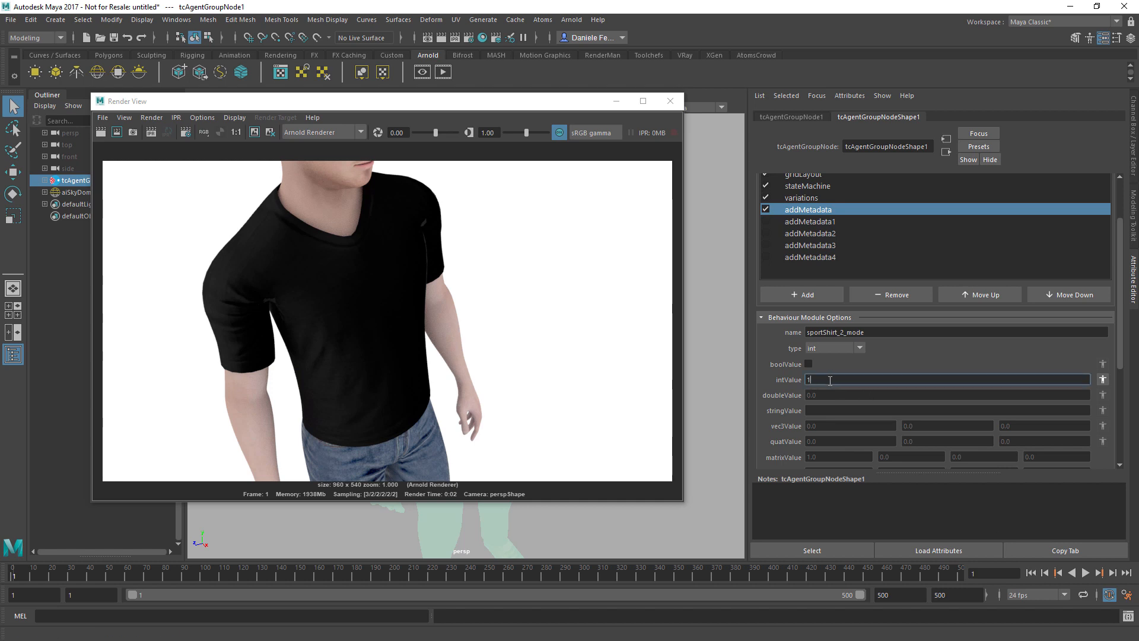
key(BackSpace)
text(0)
key(Return)
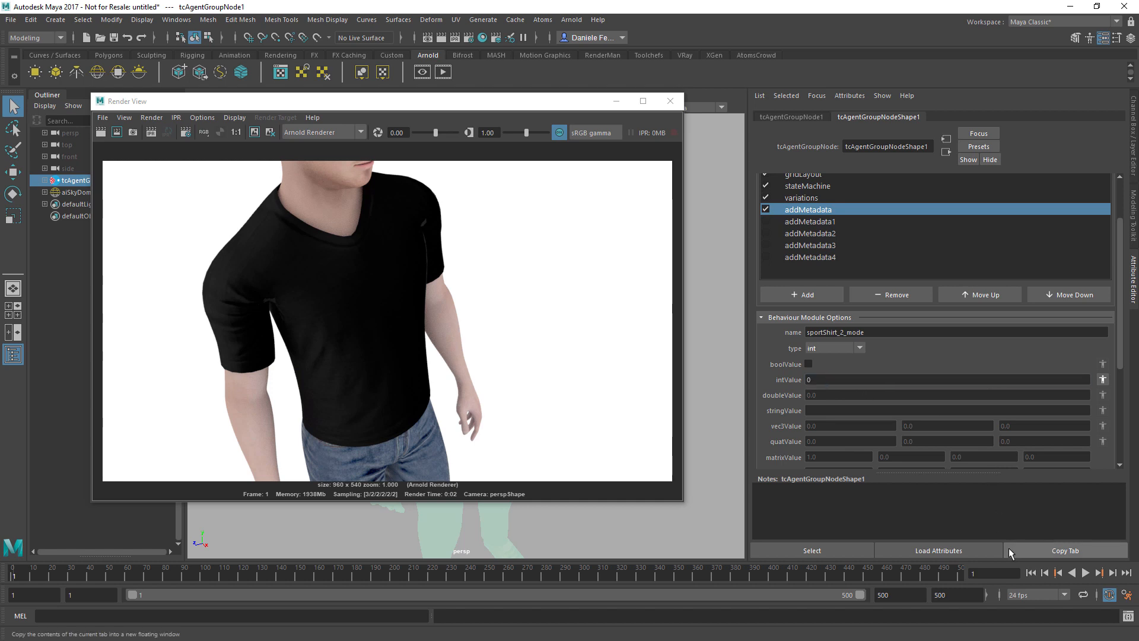
click(101, 132)
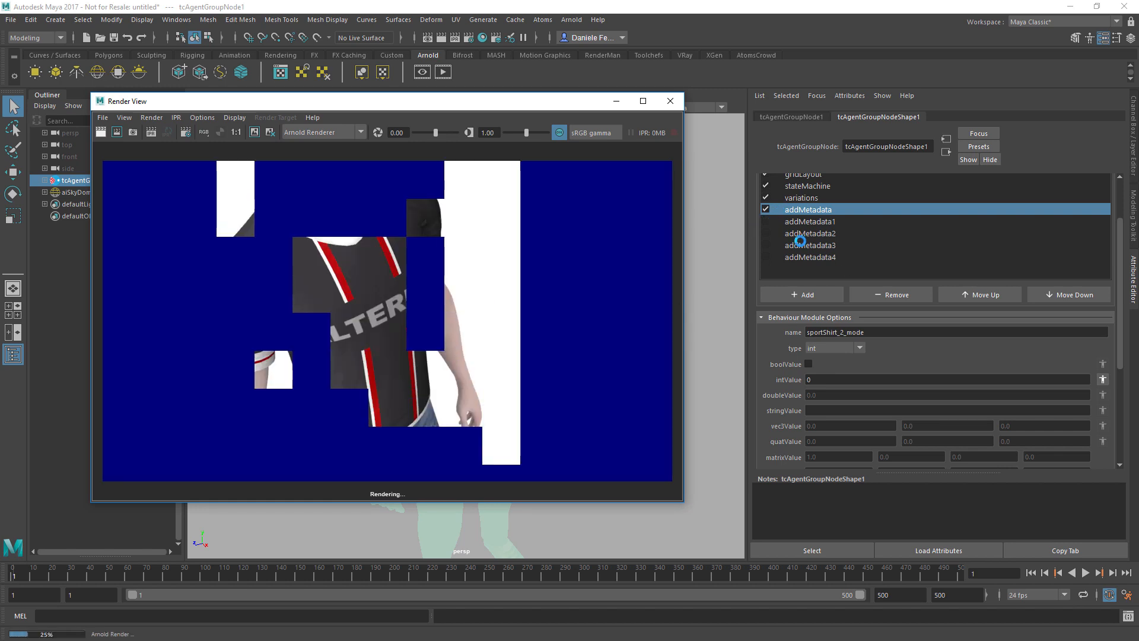
- Remove the addMetadata1 module that holds the stripe count from the behaviour module list
click(766, 221)
click(841, 221)
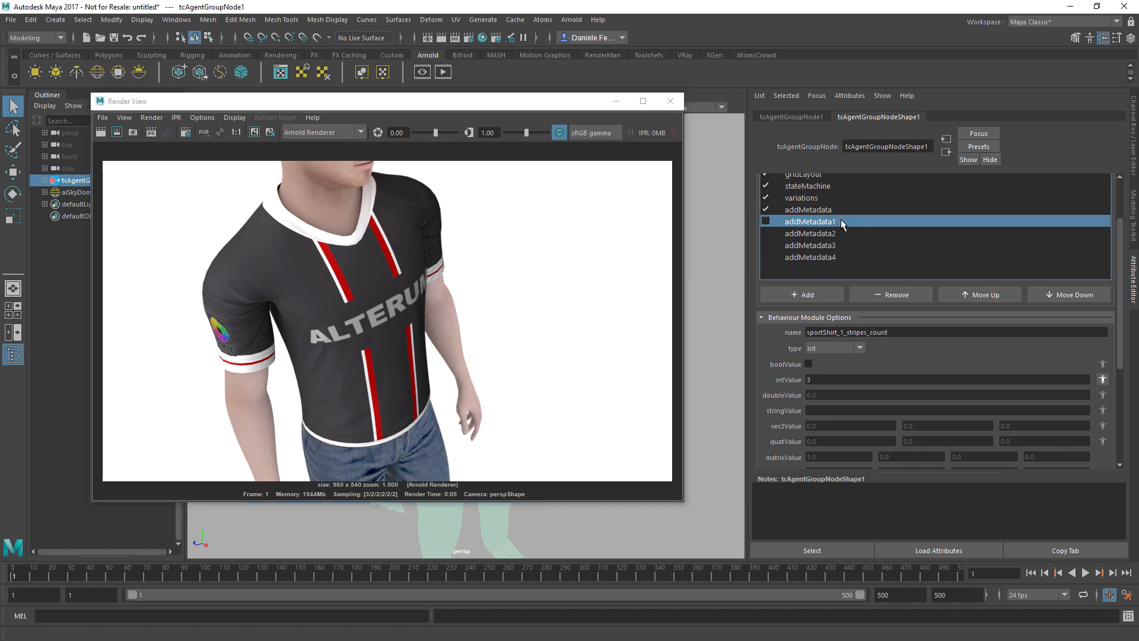
click(866, 293)
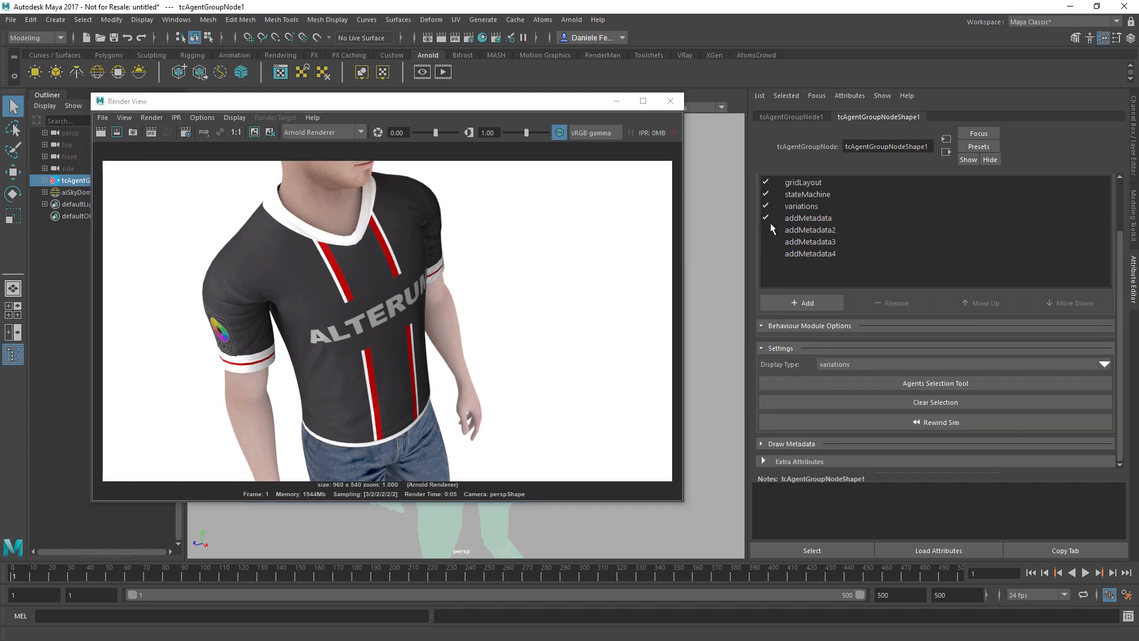
- Enable addMetadata2 and addMetadata3 and rename their metadata to sportShirt_2_stripe_col_1 and sportShirt_2_stripe_col_2
click(765, 230)
click(806, 230)
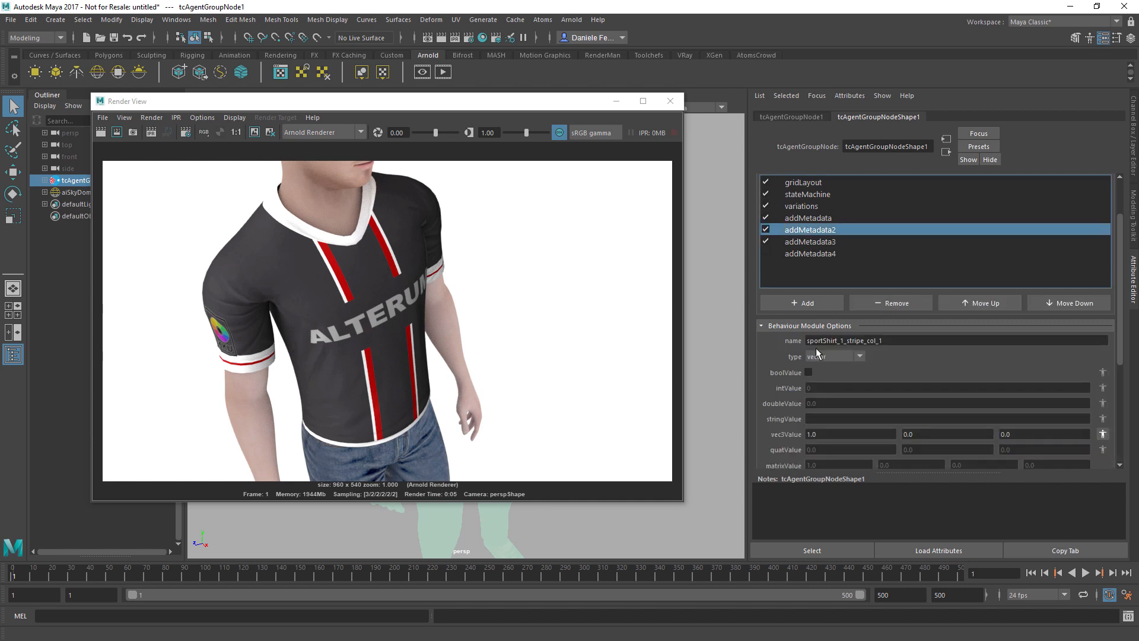
click(847, 340)
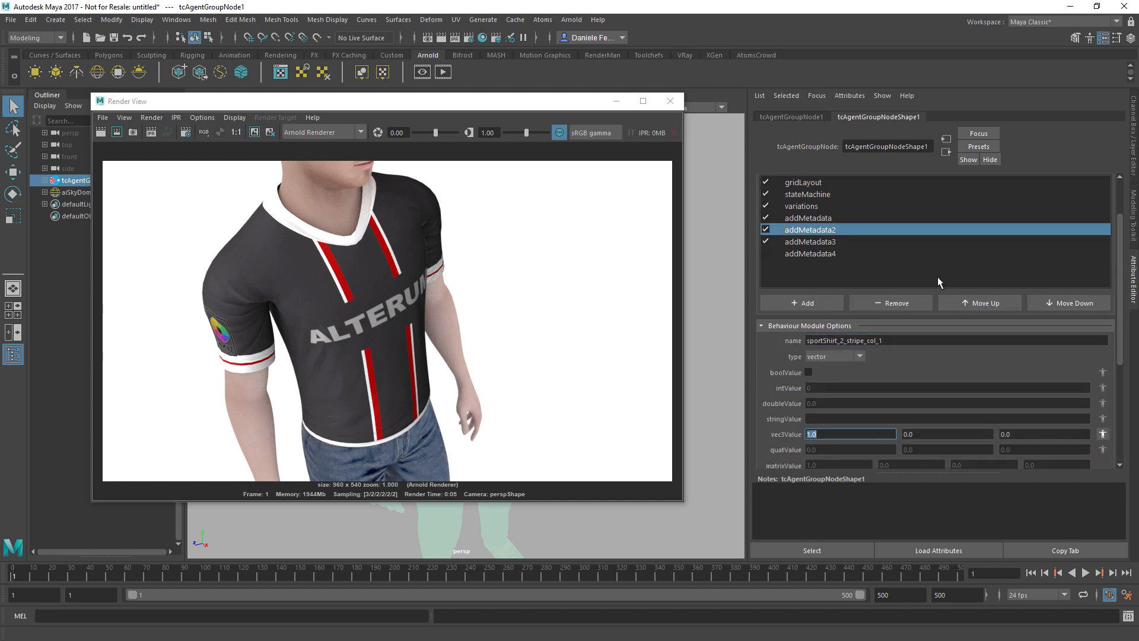
click(823, 242)
click(843, 340)
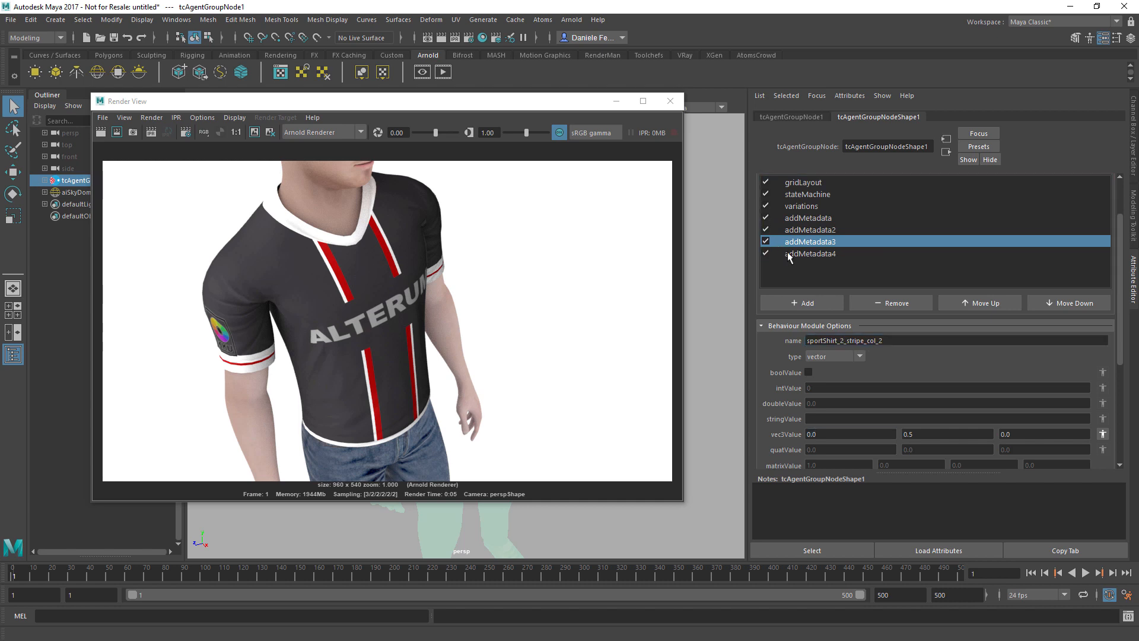
- Enable addMetadata4, rename its metadata to sportShirt_2_stripe_col_3, and render the shirt with the stripe colors
click(766, 253)
click(846, 340)
key(BackSpace)
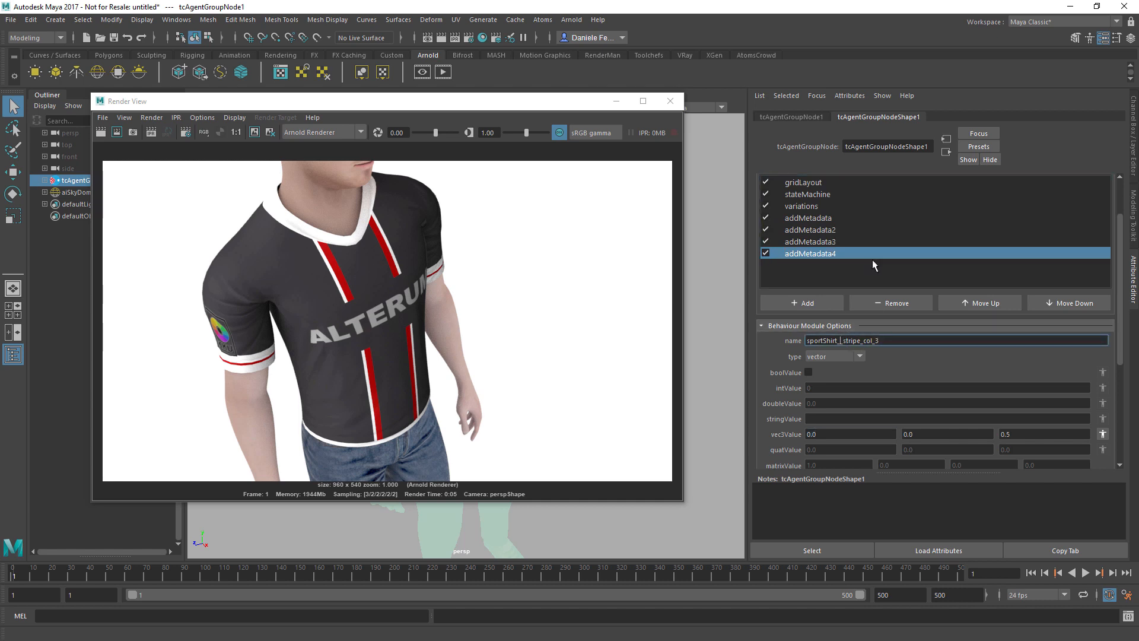
text(2)
key(Tab)
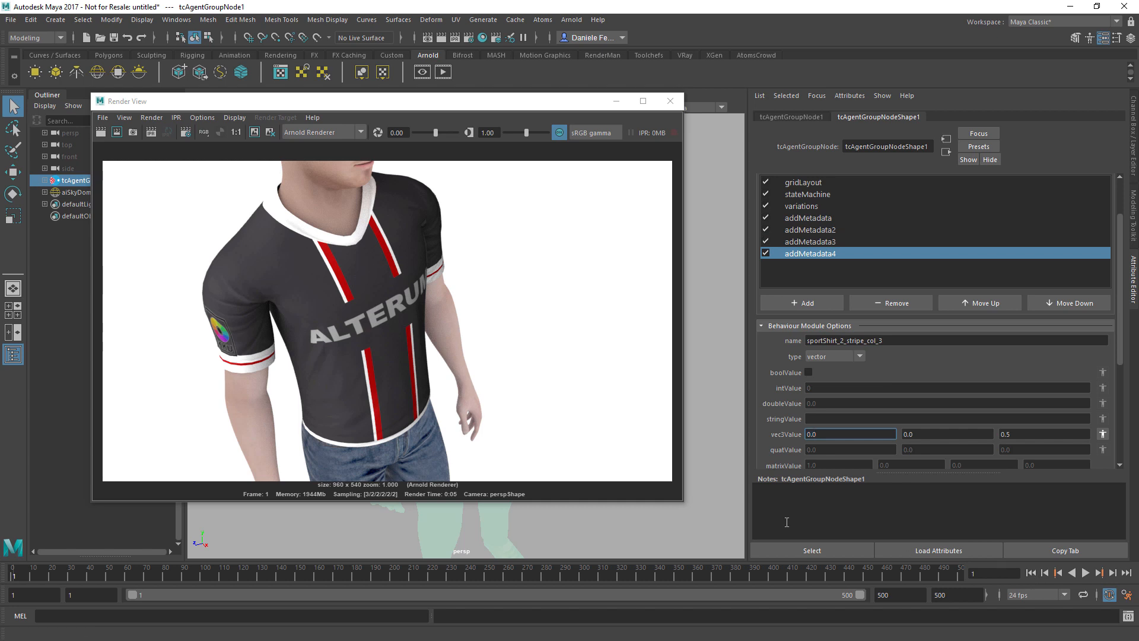
click(102, 134)
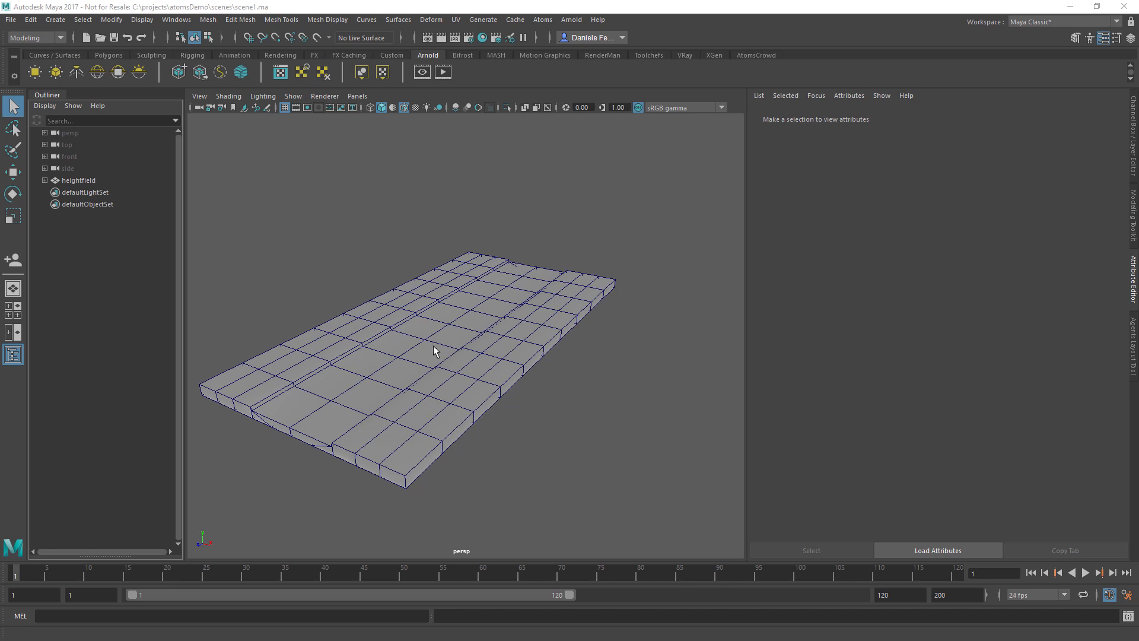
- Select the heightfield mesh and import the Atoms agents scene JSON
click(76, 181)
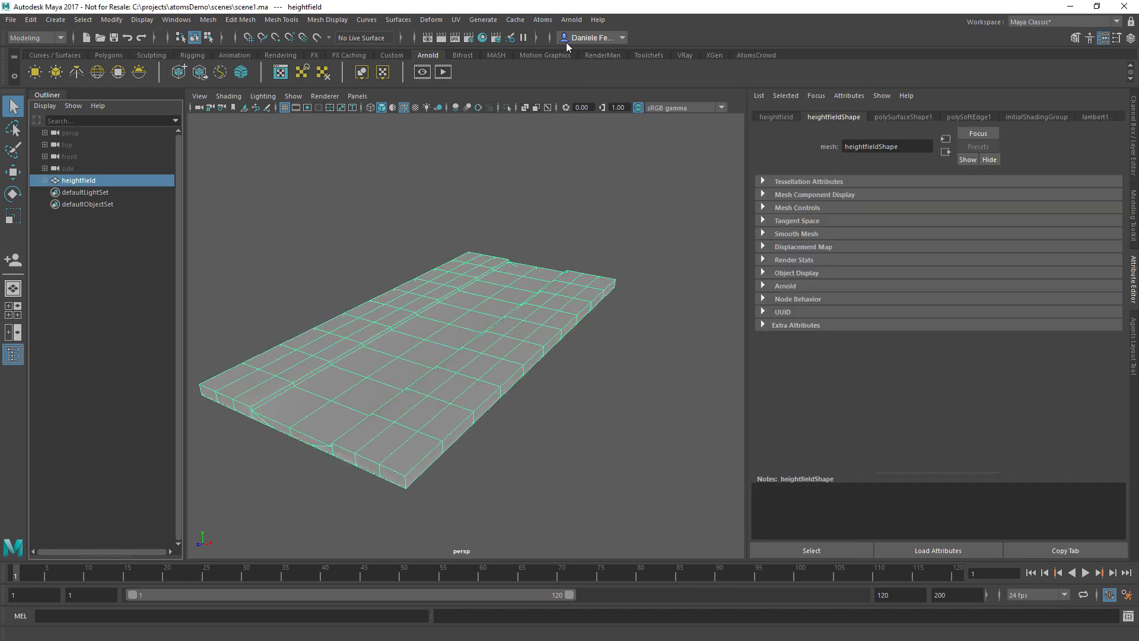
click(542, 19)
mouse_move(564, 179)
click(695, 186)
click(570, 334)
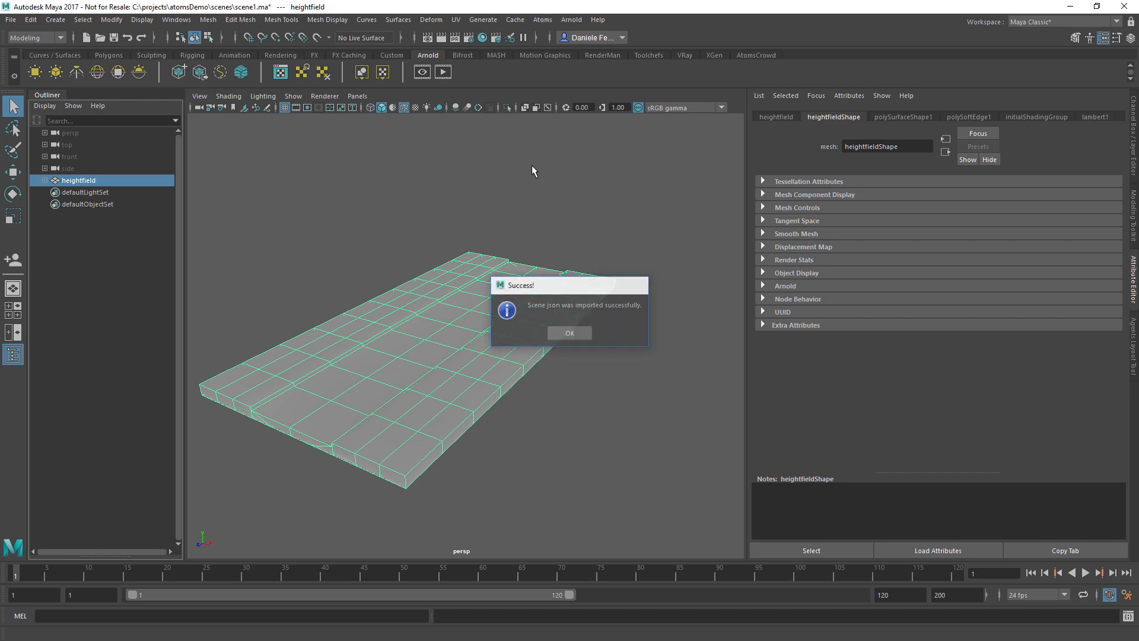
- Register the selected heightfieldShape mesh in the Height Field Manager as a height field named hf
click(542, 20)
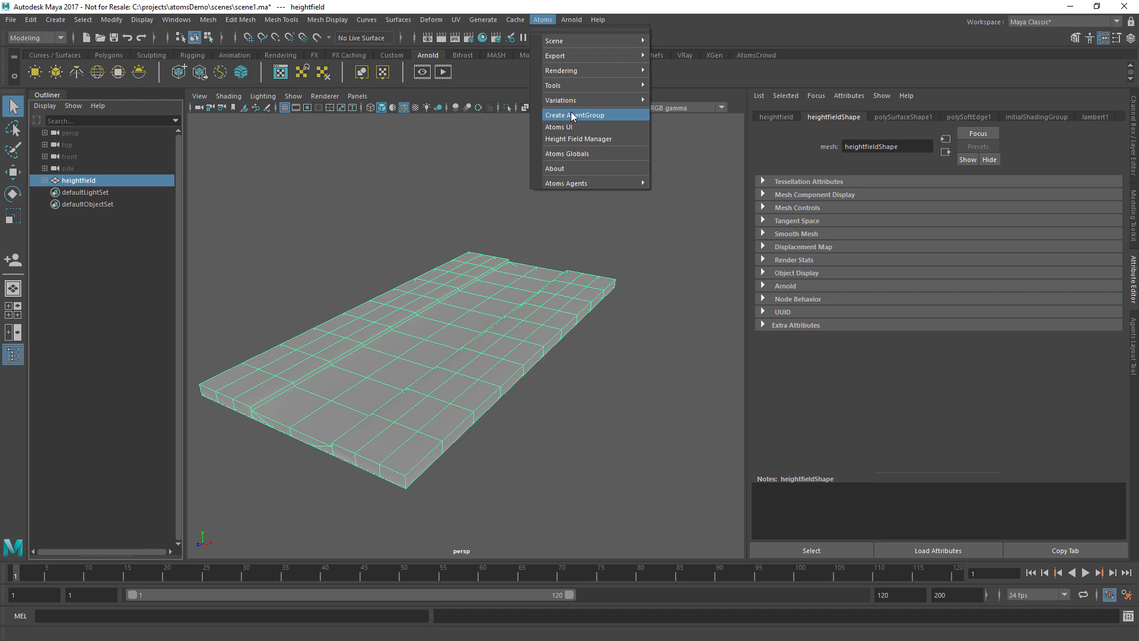
click(578, 139)
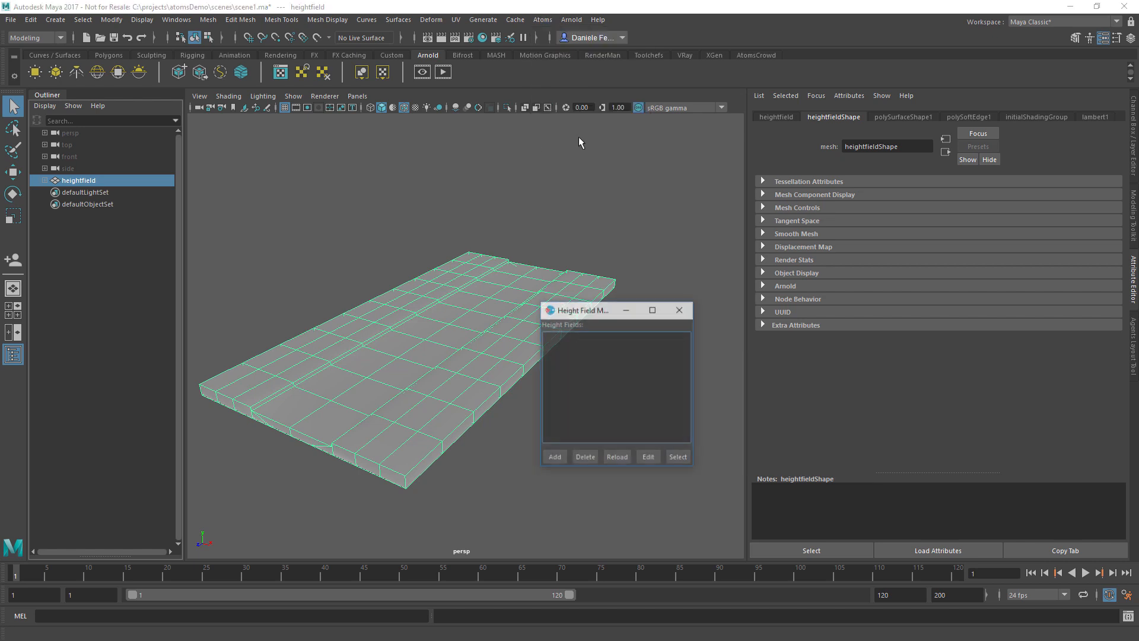
click(554, 458)
text(hf)
click(666, 377)
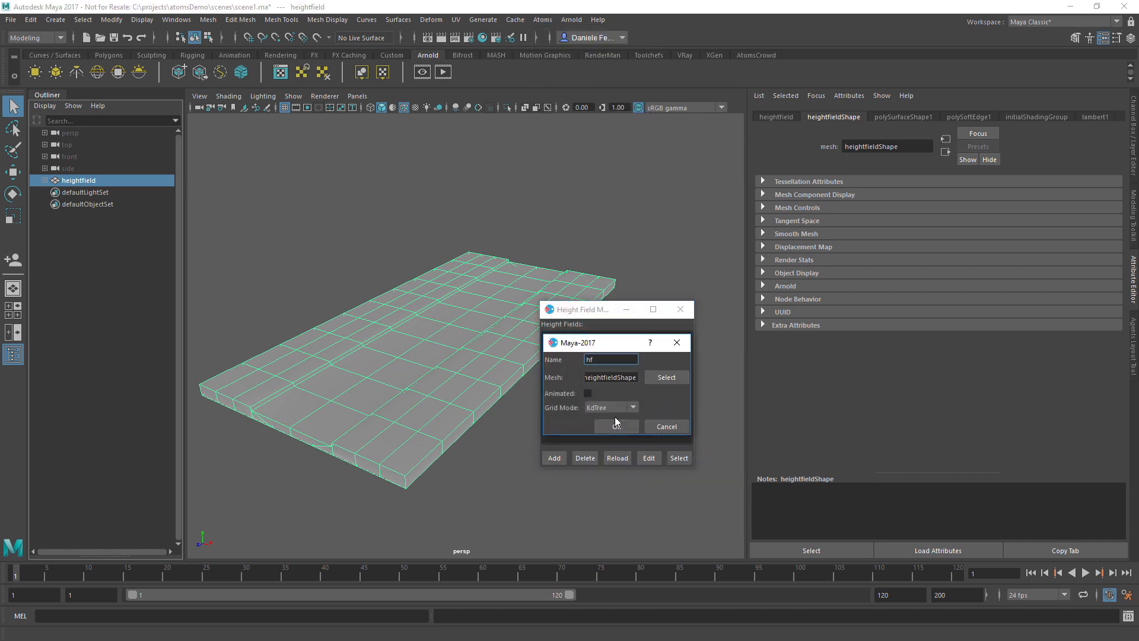
click(616, 426)
click(680, 309)
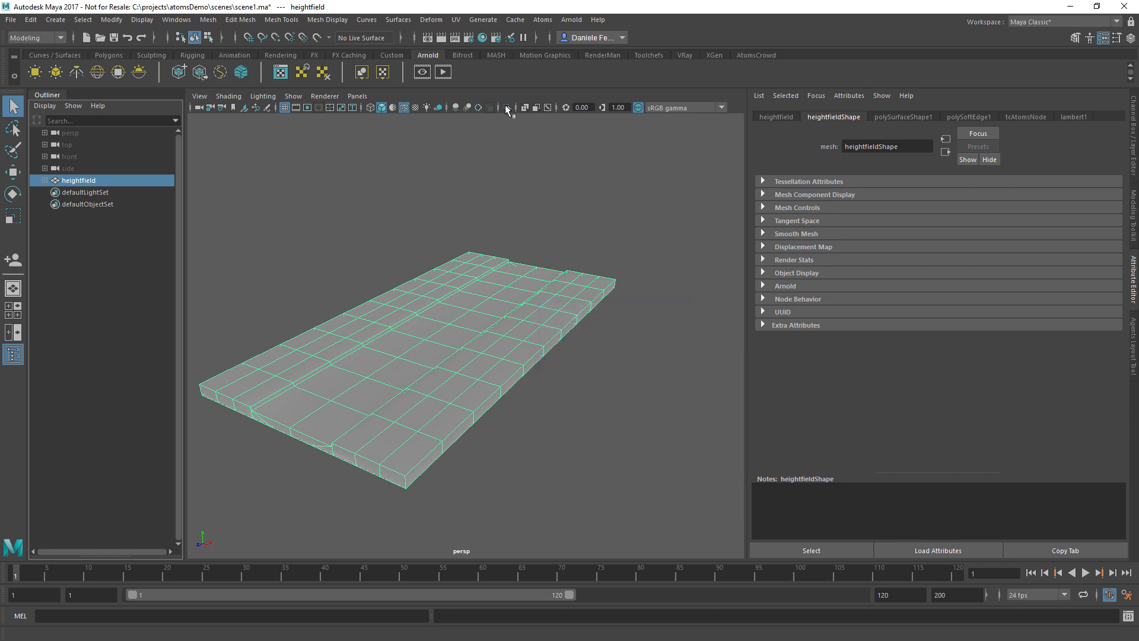
- Create an Atoms agent group and add a pointsLayout module to it
click(542, 20)
click(571, 119)
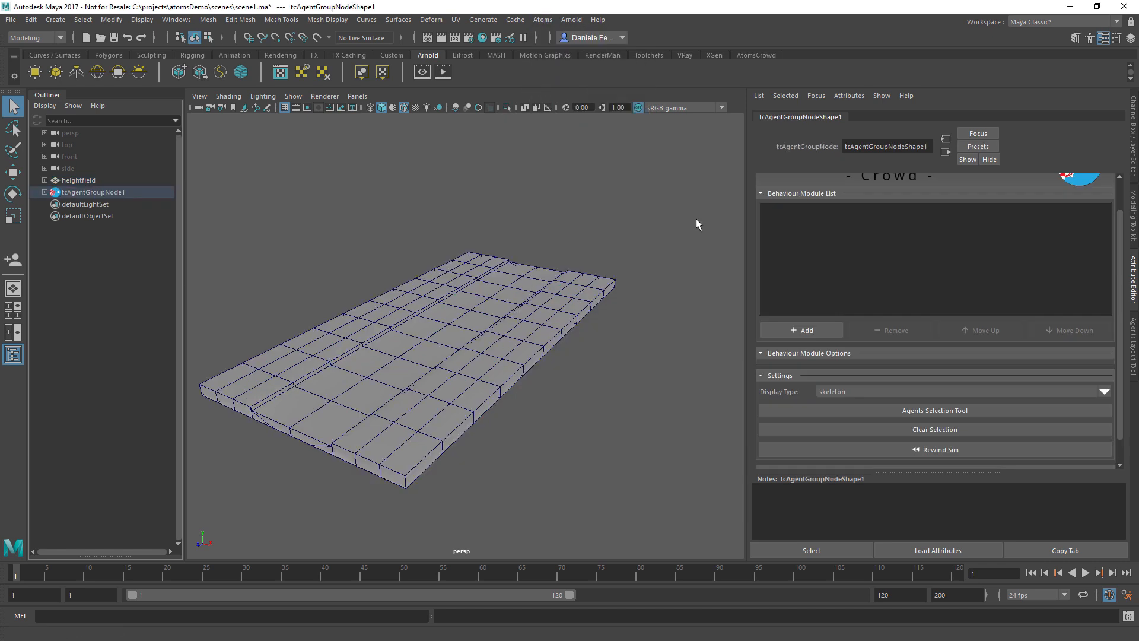
click(784, 328)
mouse_move(810, 382)
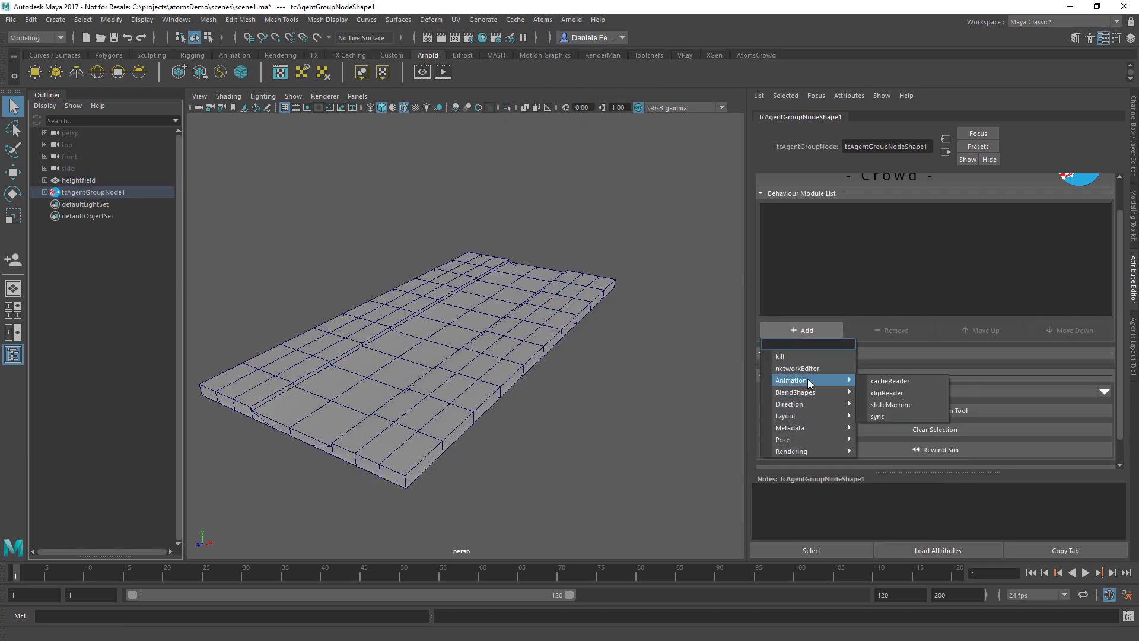
mouse_move(818, 416)
click(901, 488)
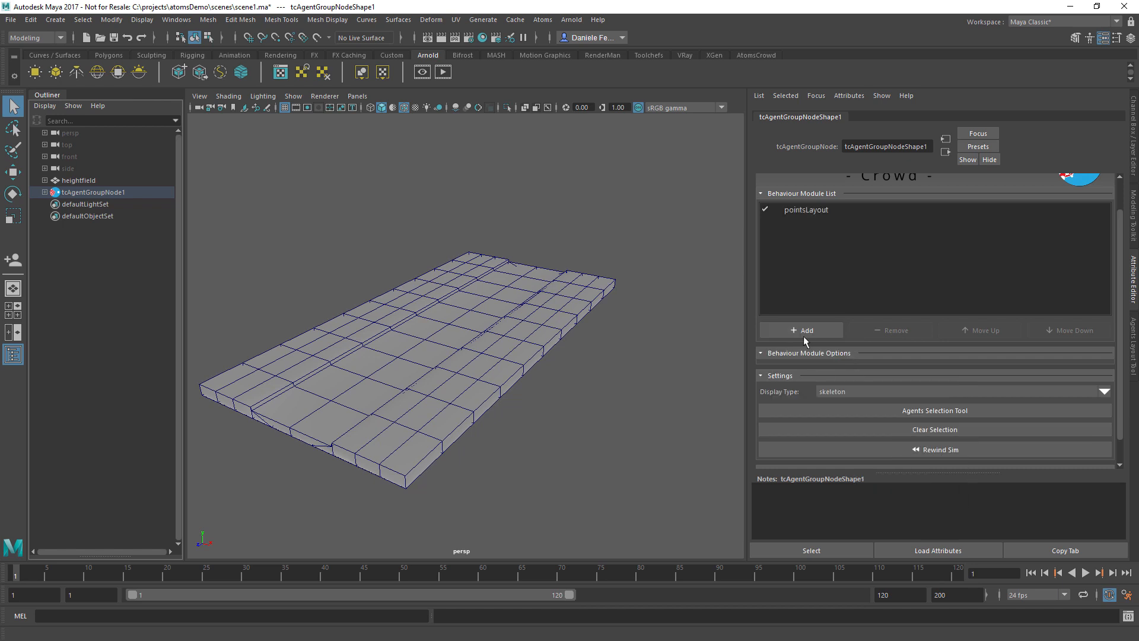
- Add a stateMachine animation module to the agent group's behaviour list
click(804, 332)
mouse_move(831, 382)
click(871, 403)
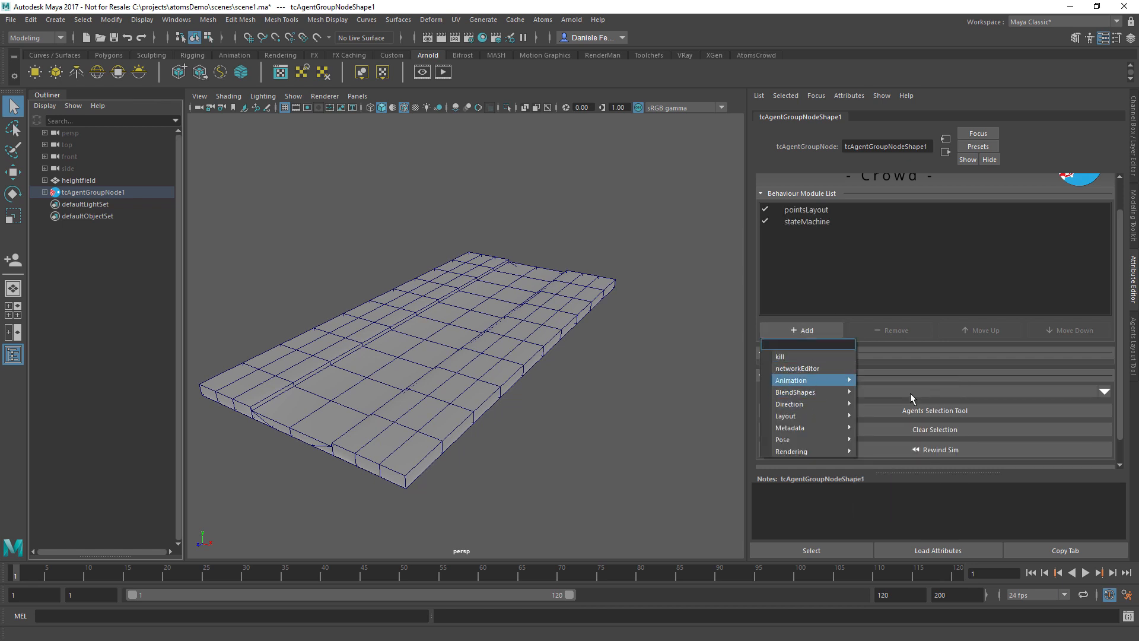
- Check the stateMachine options, then open the Agents Layout Tool for the pointsLayout module
click(818, 210)
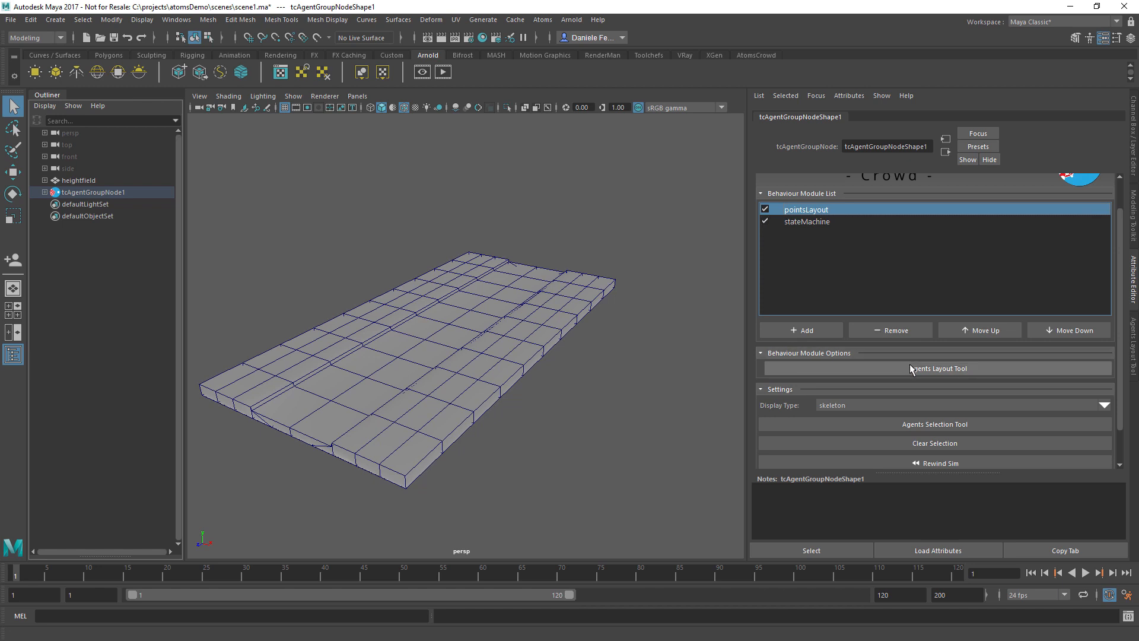
click(808, 222)
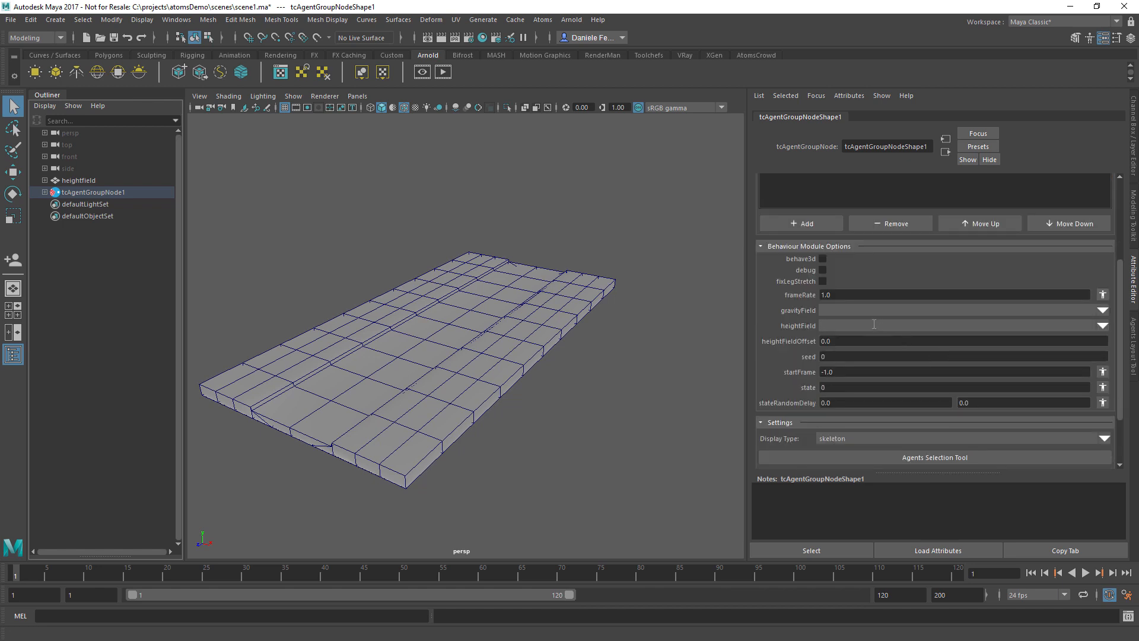
scroll(780, 297, up, 3)
click(805, 245)
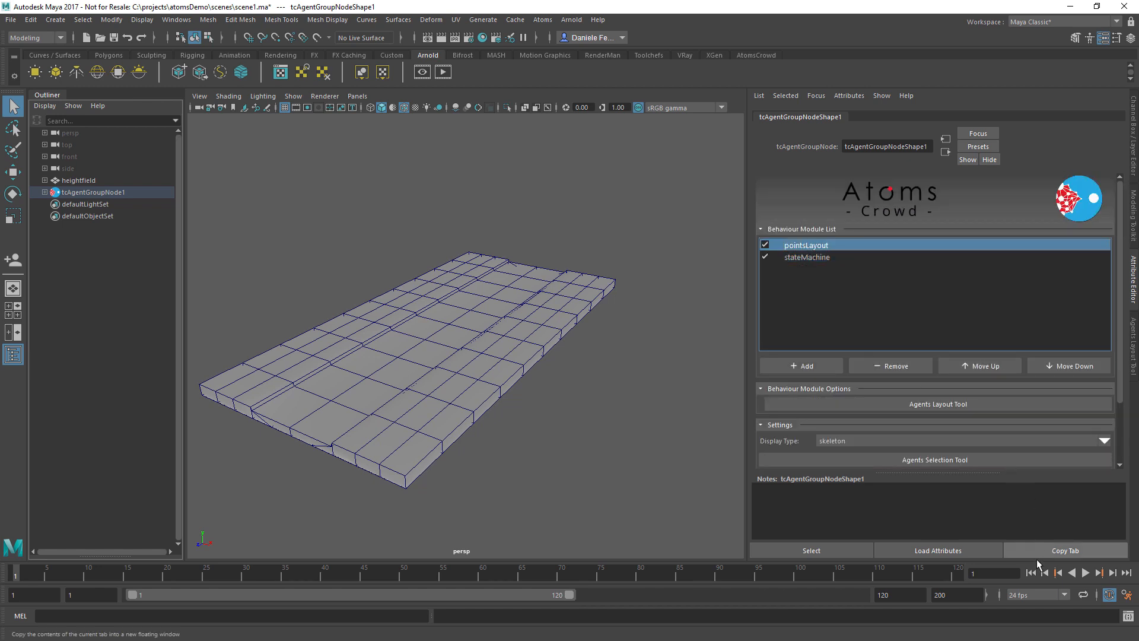
click(946, 405)
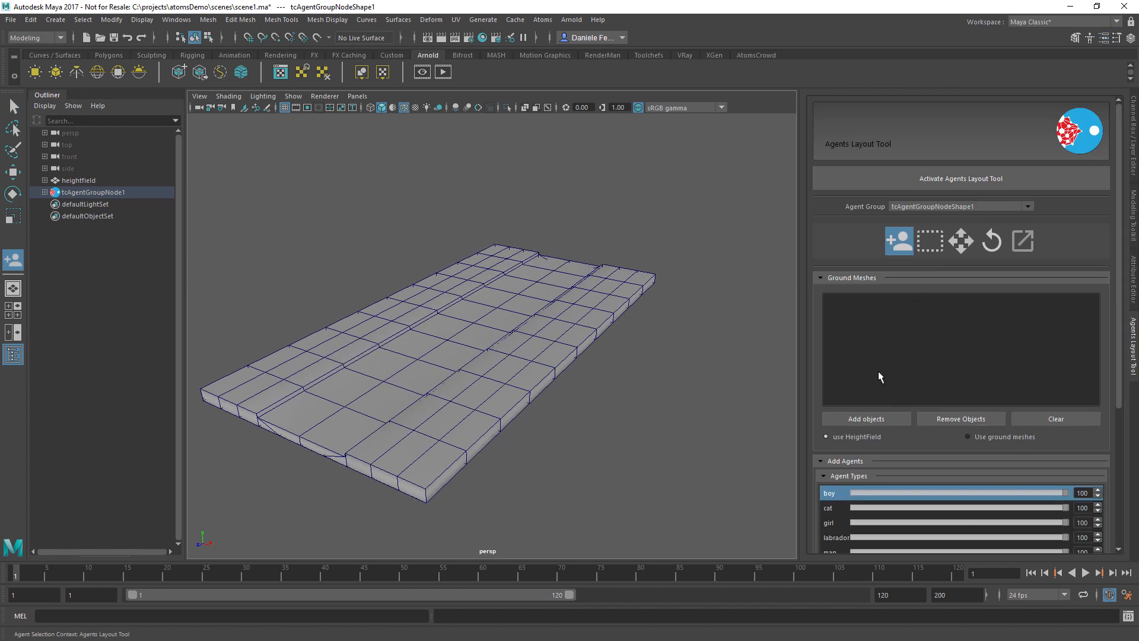
- Add the heightfield mesh to the layout tool's ground meshes and reselect the agent group tcAgentGroupNode1
click(84, 181)
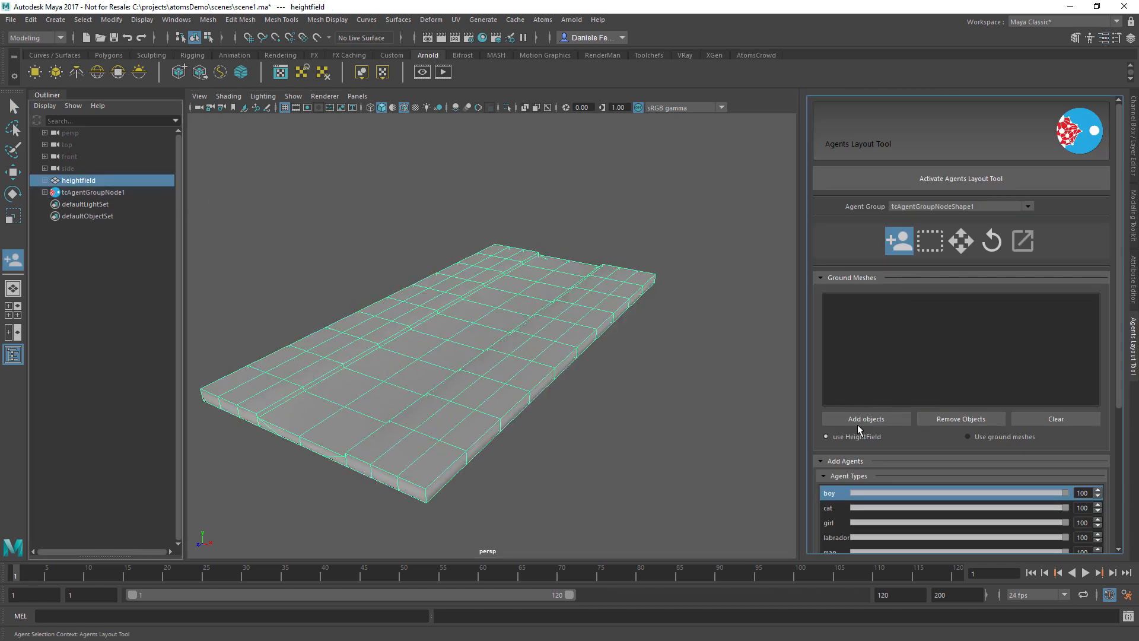
click(842, 418)
click(95, 192)
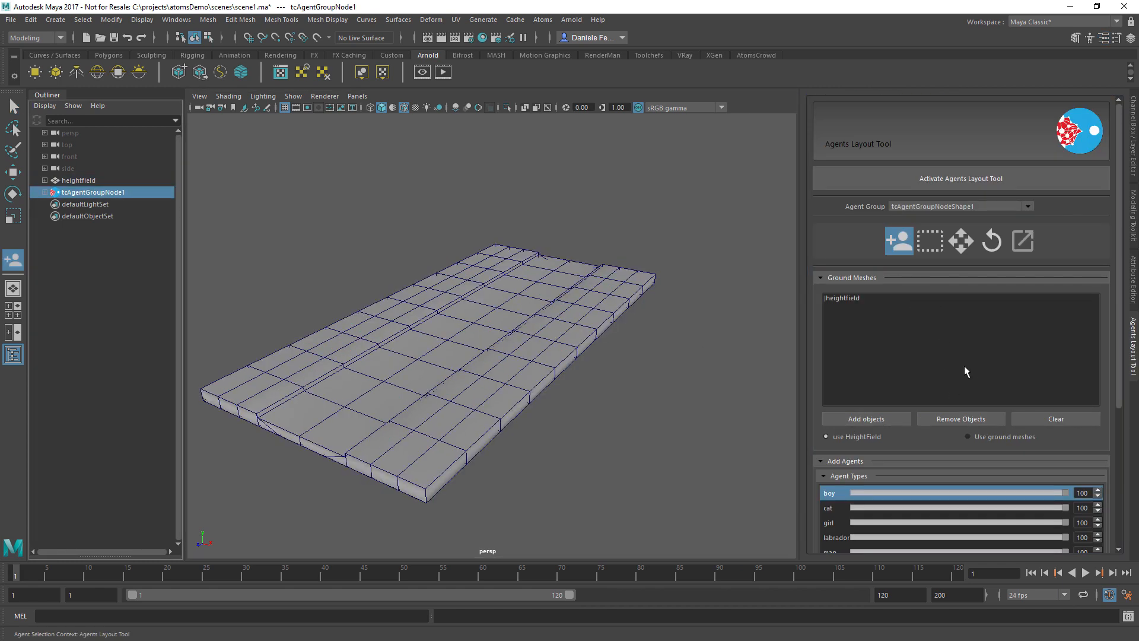
- Choose the man agent type and place a first man at the far end of one of the heightfield's side strips
scroll(966, 373, down, 3)
click(834, 410)
scroll(589, 321, up, 3)
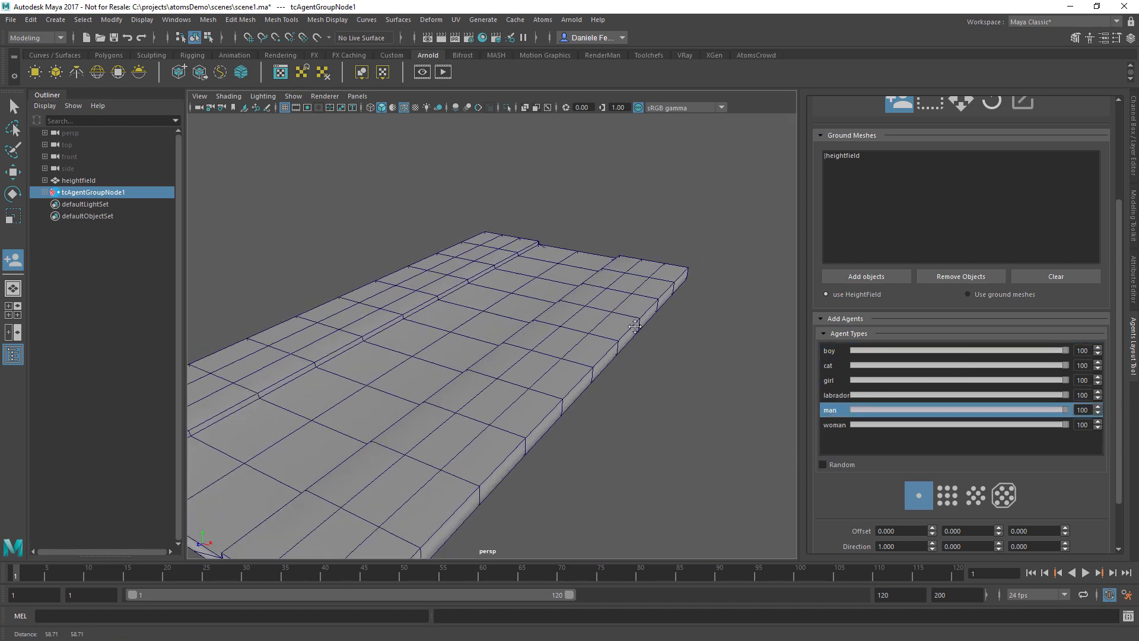
alt+middle_drag(699, 281, 510, 330)
scroll(511, 331, up, 8)
alt+drag(539, 325, 429, 332)
alt+middle_drag(430, 335, 492, 328)
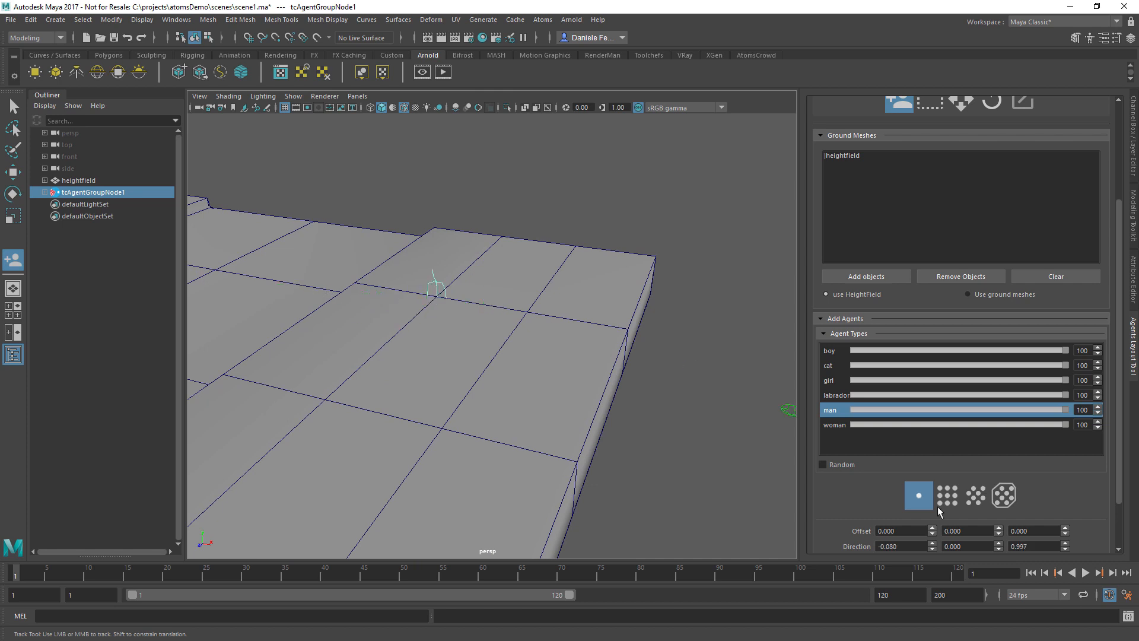
click(1031, 573)
scroll(402, 361, down, 2)
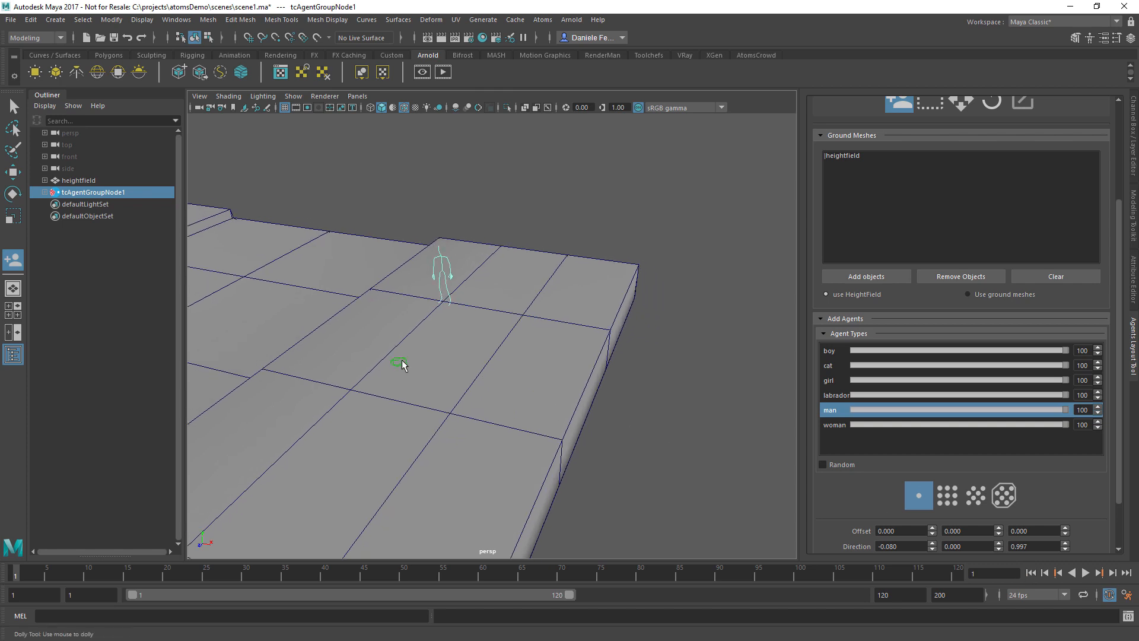
- Add two more men on the same strip, one beside the first and one a little nearer
click(491, 312)
scroll(475, 330, down, 5)
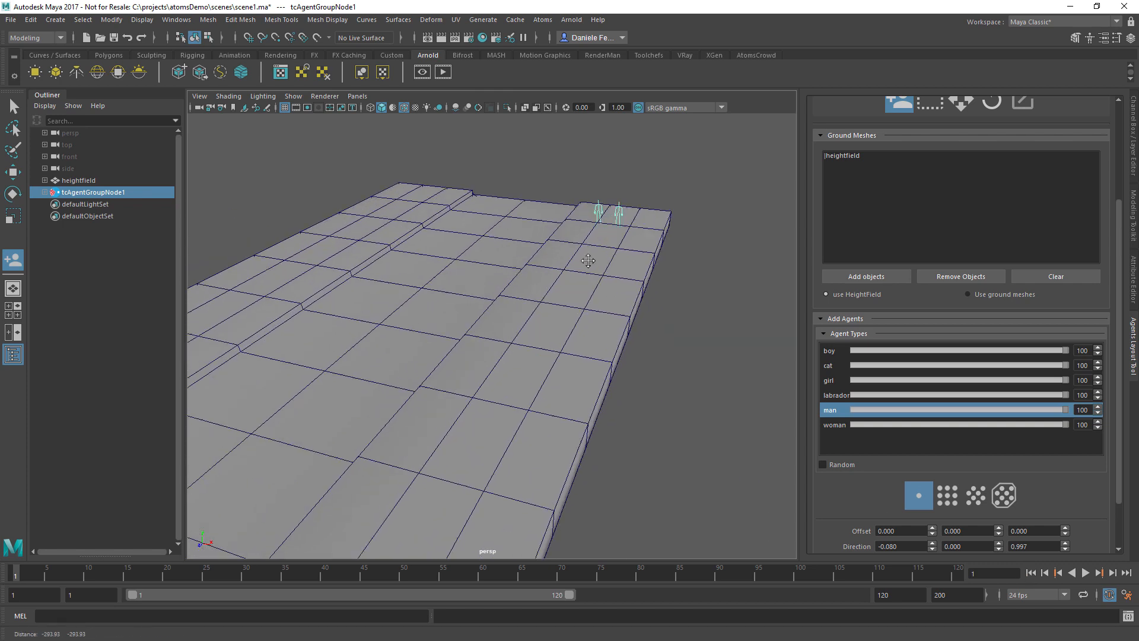
alt+drag(551, 316, 512, 377)
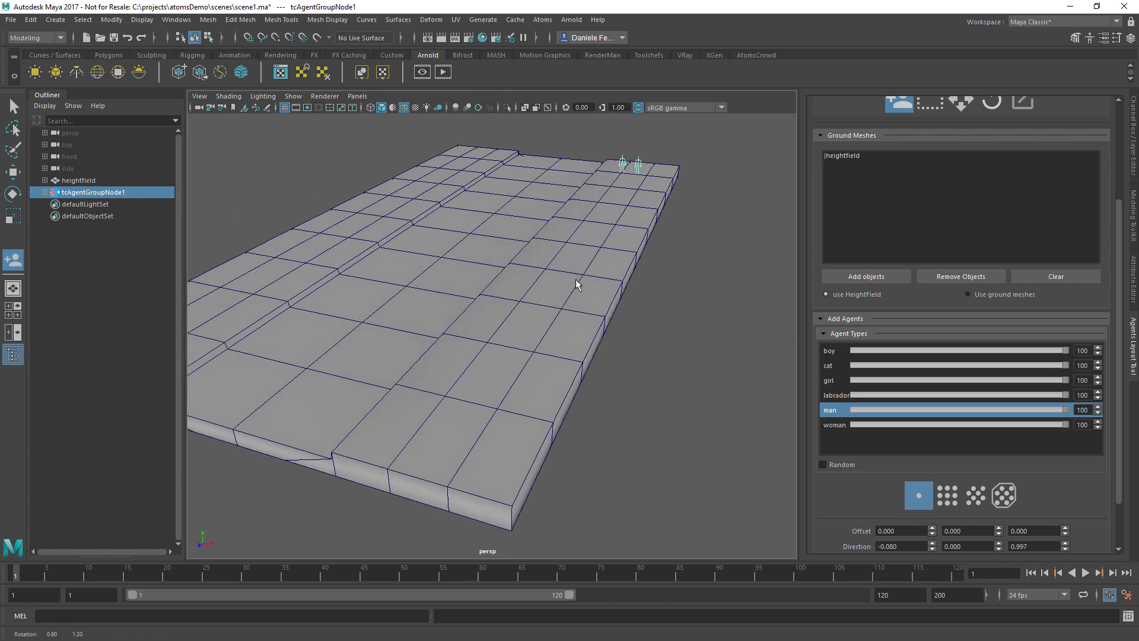
click(601, 220)
scroll(522, 344, up, 3)
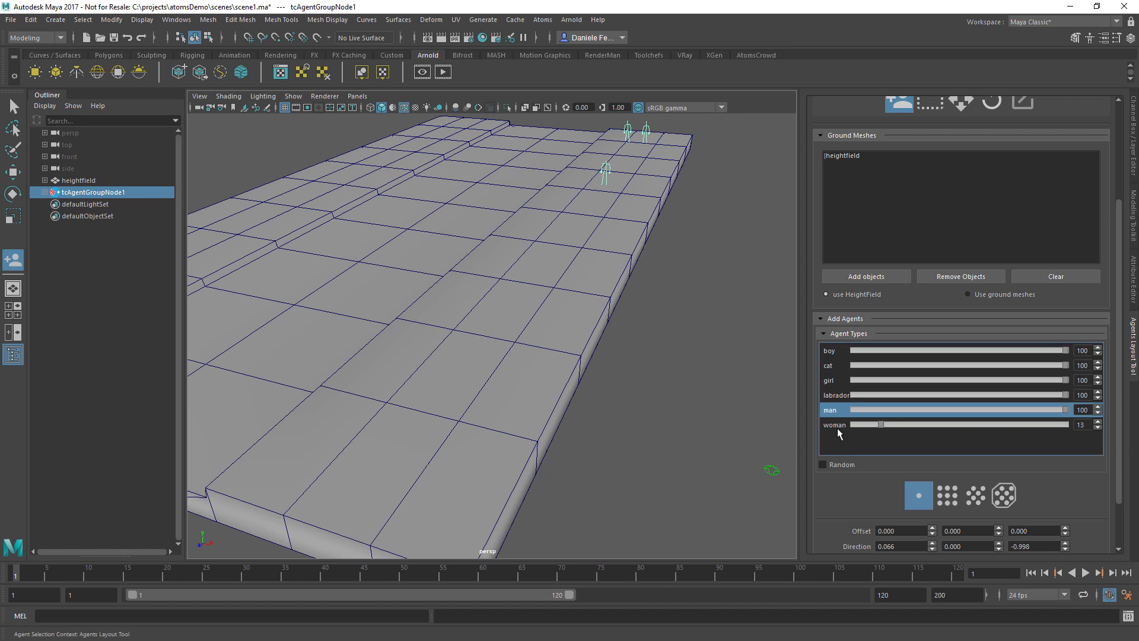
- Choose the woman agent type and place two women near the front of the same strip and two on the opposite strip
click(881, 425)
click(430, 472)
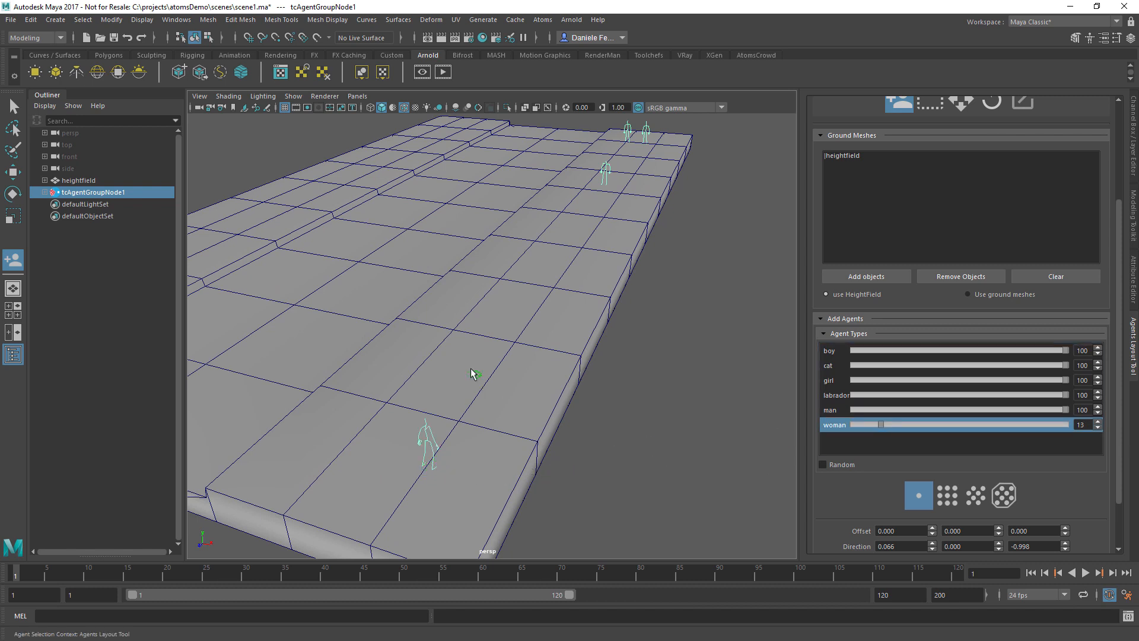
click(445, 334)
alt+middle_drag(426, 334, 629, 341)
alt+middle_drag(498, 330, 400, 353)
click(327, 372)
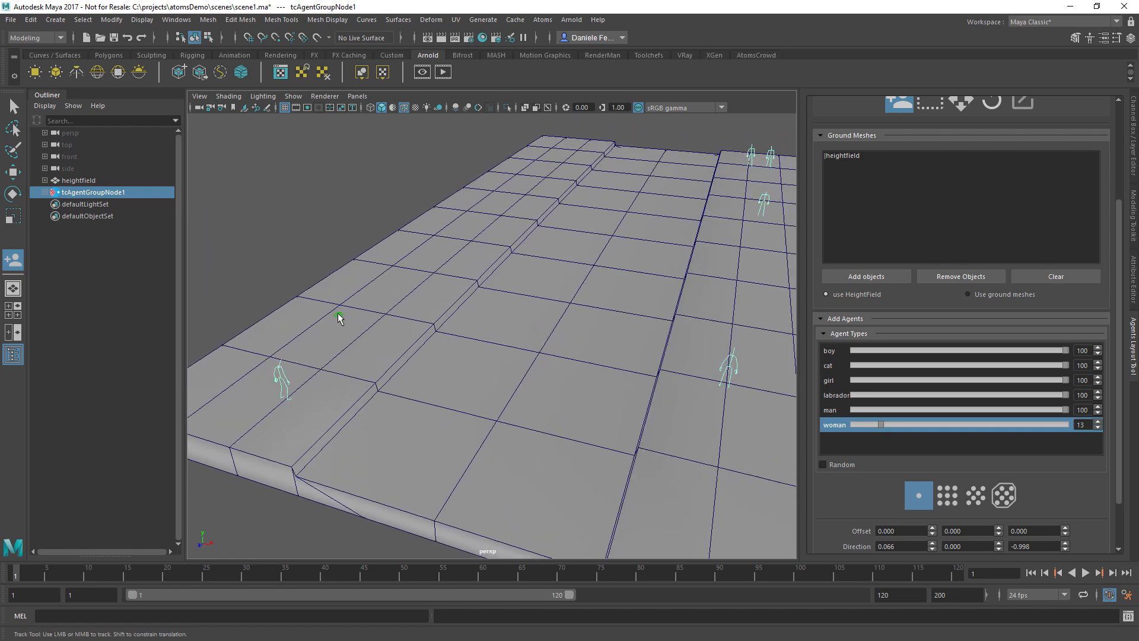
click(340, 312)
alt+middle_drag(535, 297, 504, 347)
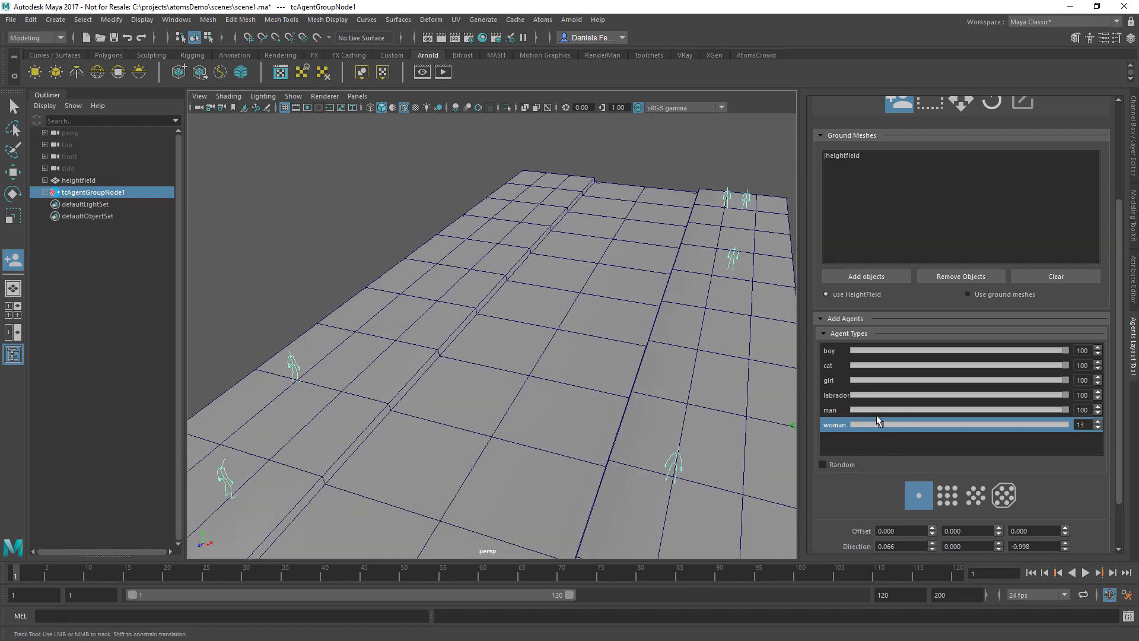
- Restore the woman weight to 100 and place a man on the opposite strip, farther along than the two women
click(841, 412)
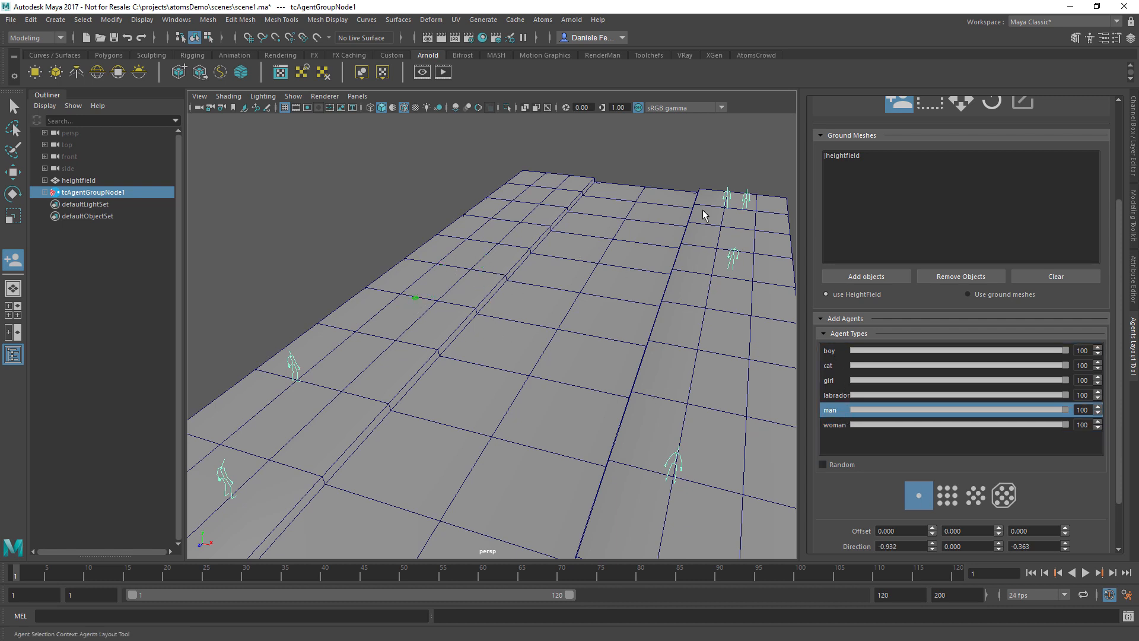
alt+right_drag(469, 261, 700, 302)
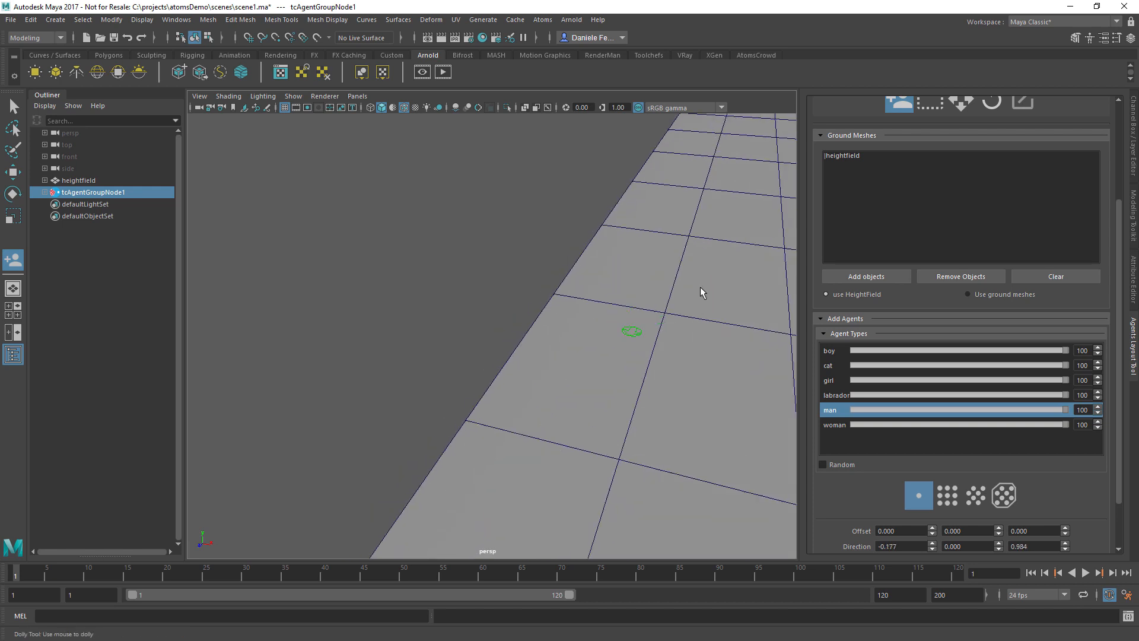
alt+right_drag(667, 315, 602, 300)
alt+drag(602, 300, 723, 340)
- Choose the labrador agent type and place one dog beside the farthest person on the opposite strip and one beside the nearest
click(838, 396)
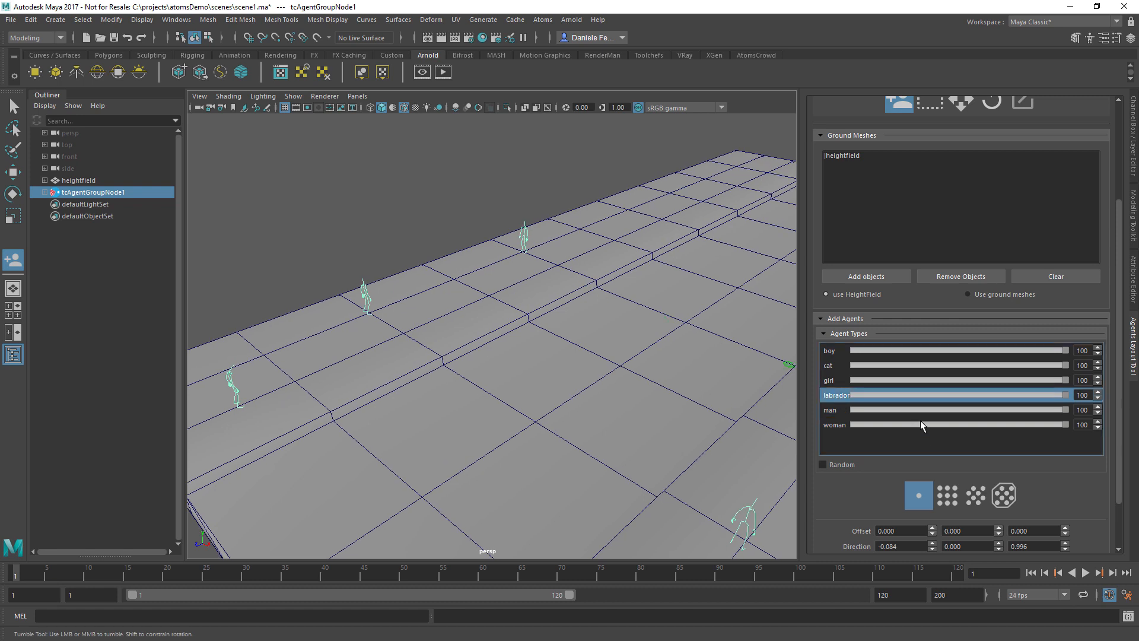
alt+drag(439, 356, 530, 386)
alt+middle_drag(530, 387, 589, 345)
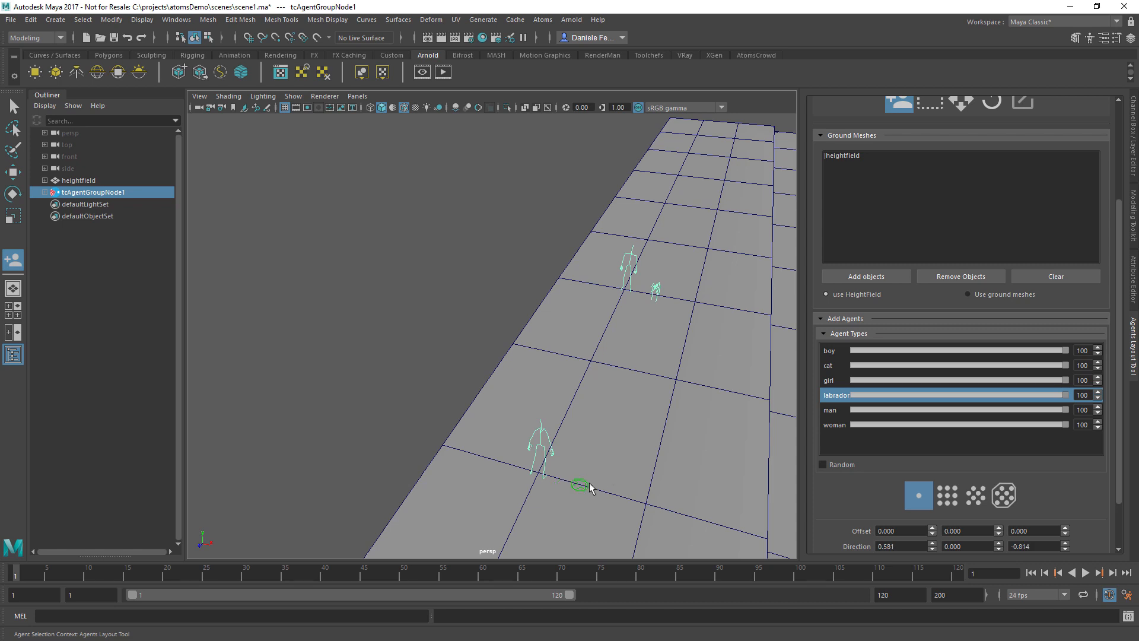
drag(559, 493, 609, 482)
alt+middle_drag(621, 461, 611, 368)
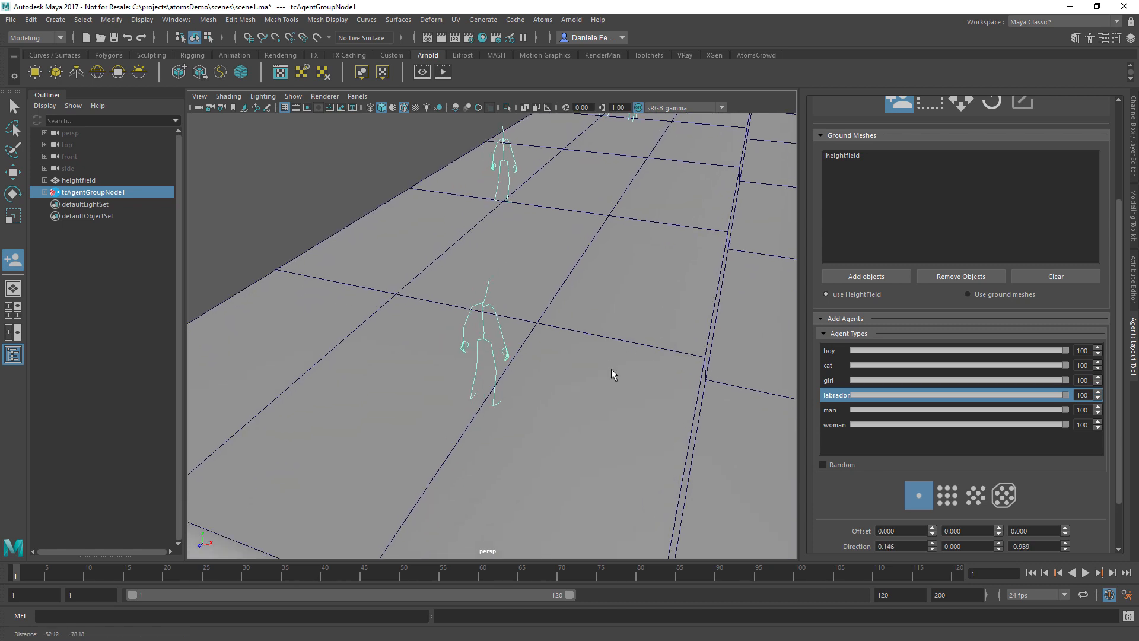
click(560, 420)
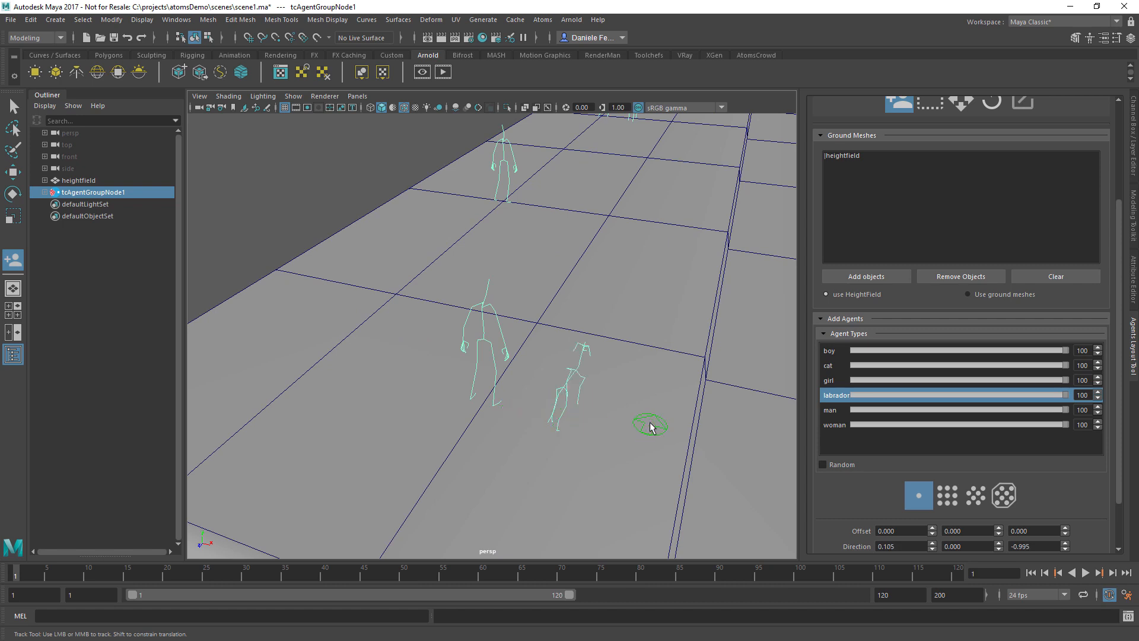
mouse_move(638, 412)
alt+mouse_down()
mouse_move(580, 399)
mouse_move(598, 421)
mouse_move(653, 426)
mouse_move(641, 428)
alt+mouse_up()
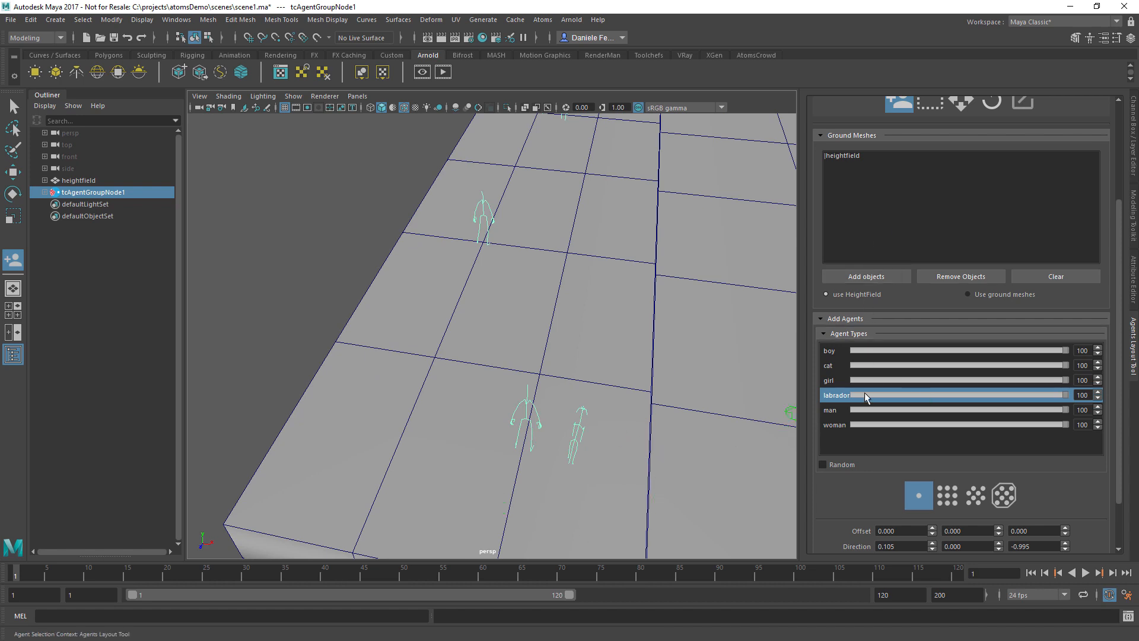
- Set the agent group's display type to skin
click(1133, 278)
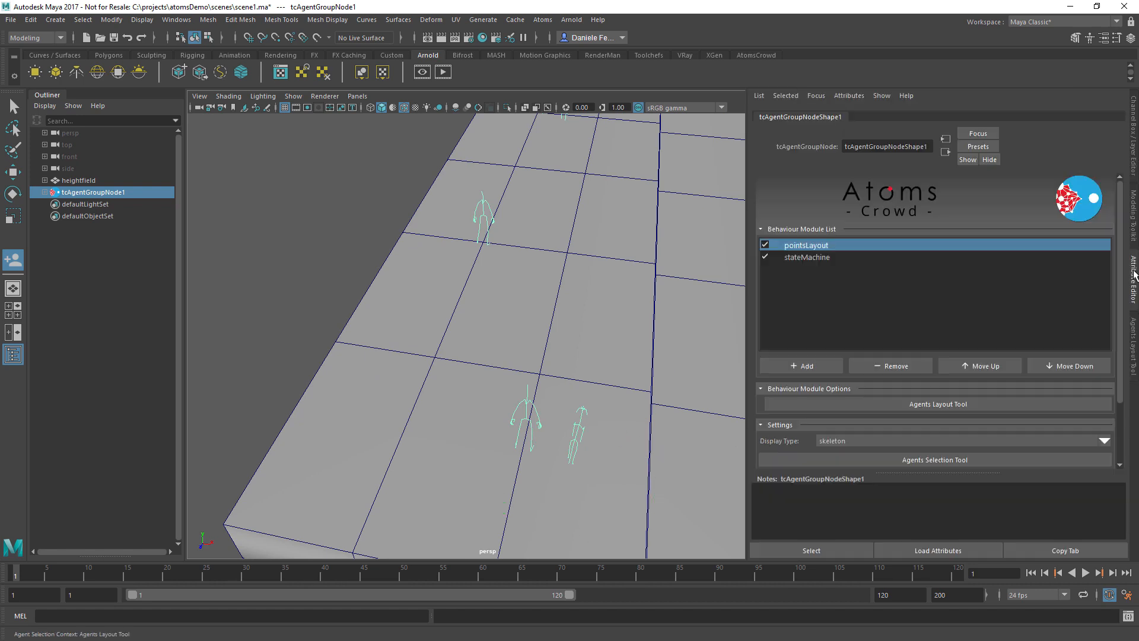
click(845, 437)
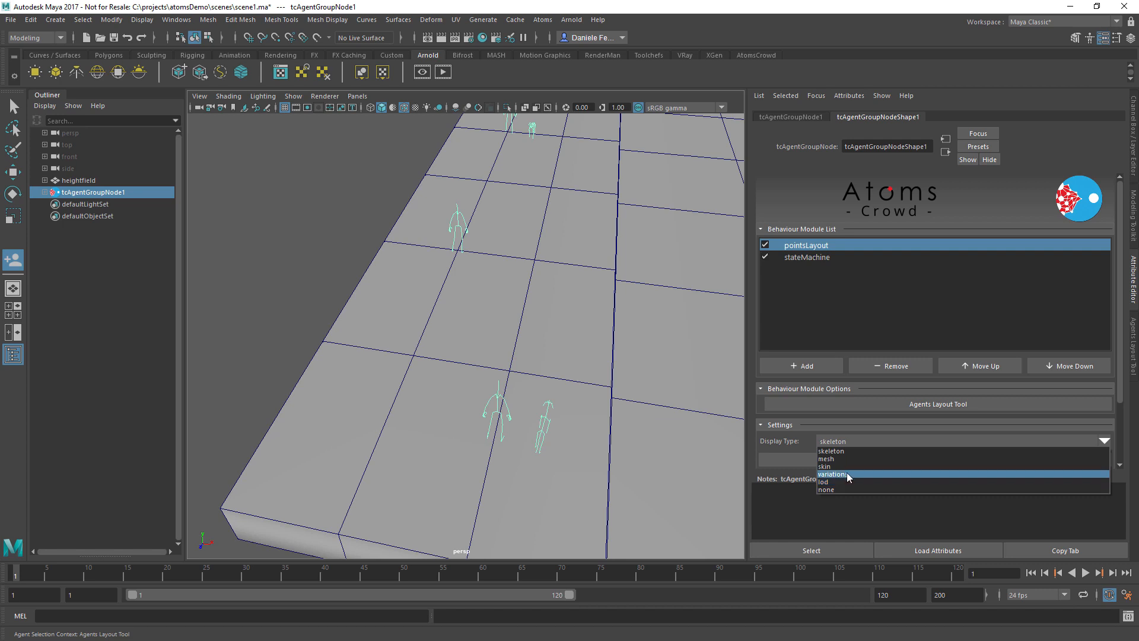
click(845, 467)
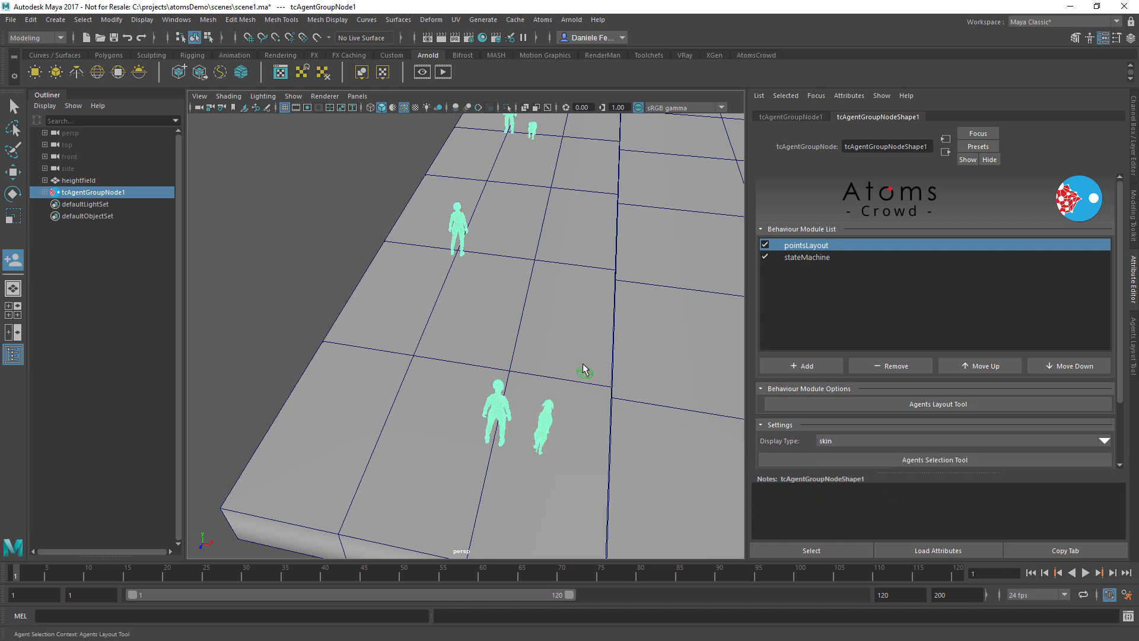
alt+right_drag(582, 368, 533, 351)
- Set the stateMachine module's state to 1
click(826, 271)
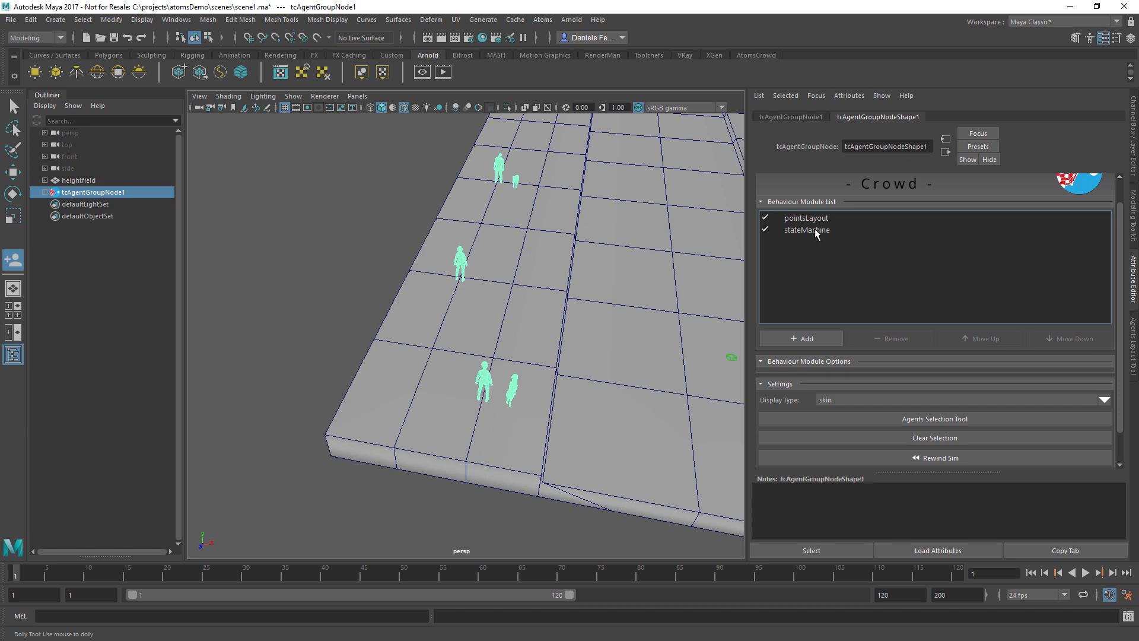
click(813, 231)
scroll(822, 261, down, 3)
double_click(832, 395)
text(1)
key(Tab)
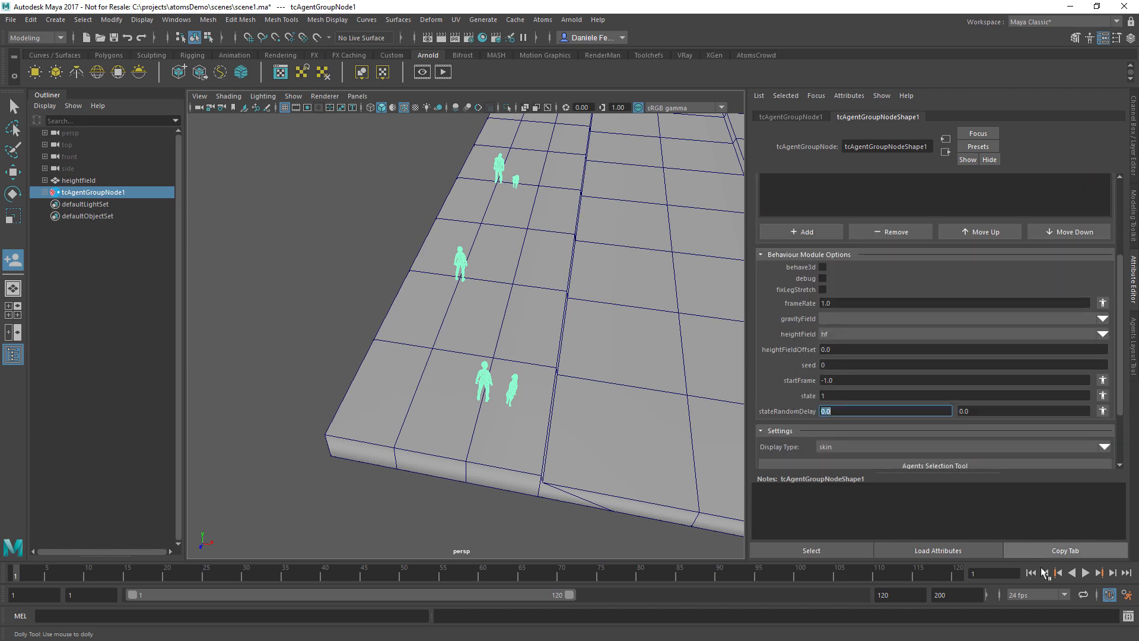
alt+middle_drag(604, 402, 547, 351)
alt+drag(546, 351, 483, 323)
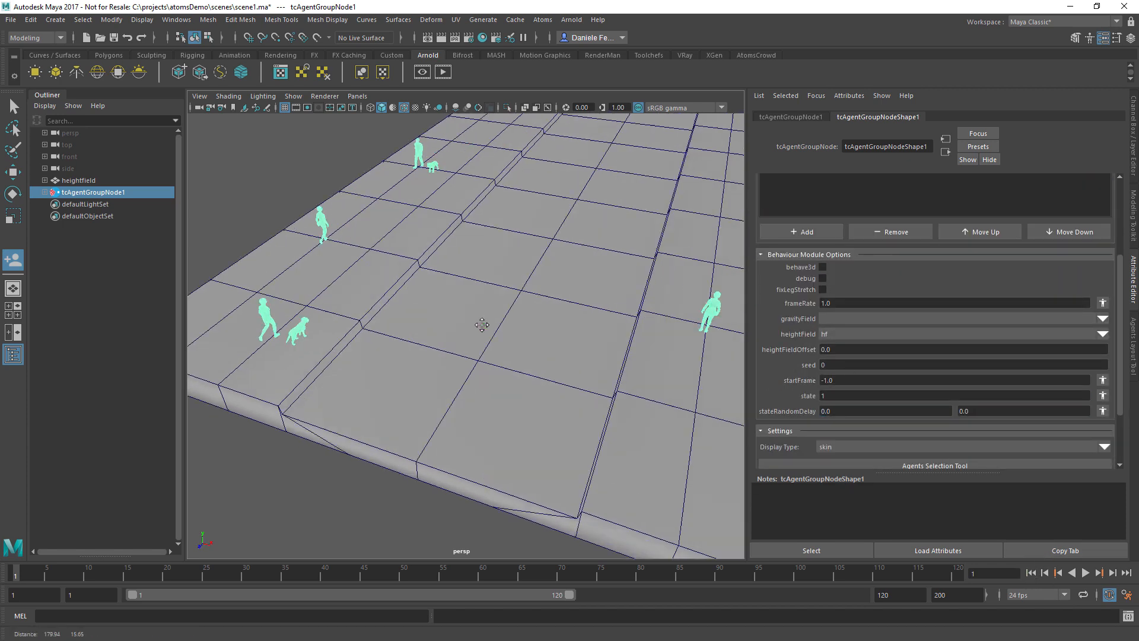
alt+right_drag(483, 322, 435, 300)
alt+drag(434, 301, 482, 315)
alt+middle_drag(483, 315, 500, 322)
- Deselect the agent group, then turn off Wireframe on Shaded and turn on textured shading in the perspective view
click(164, 284)
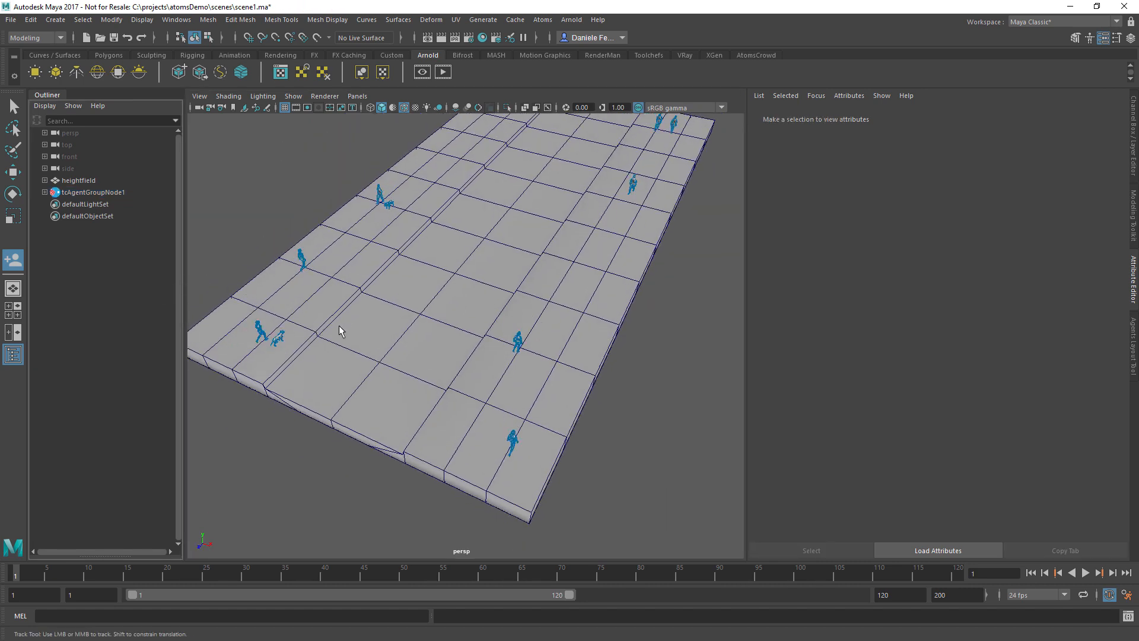
alt+middle_drag(334, 278, 352, 282)
click(263, 96)
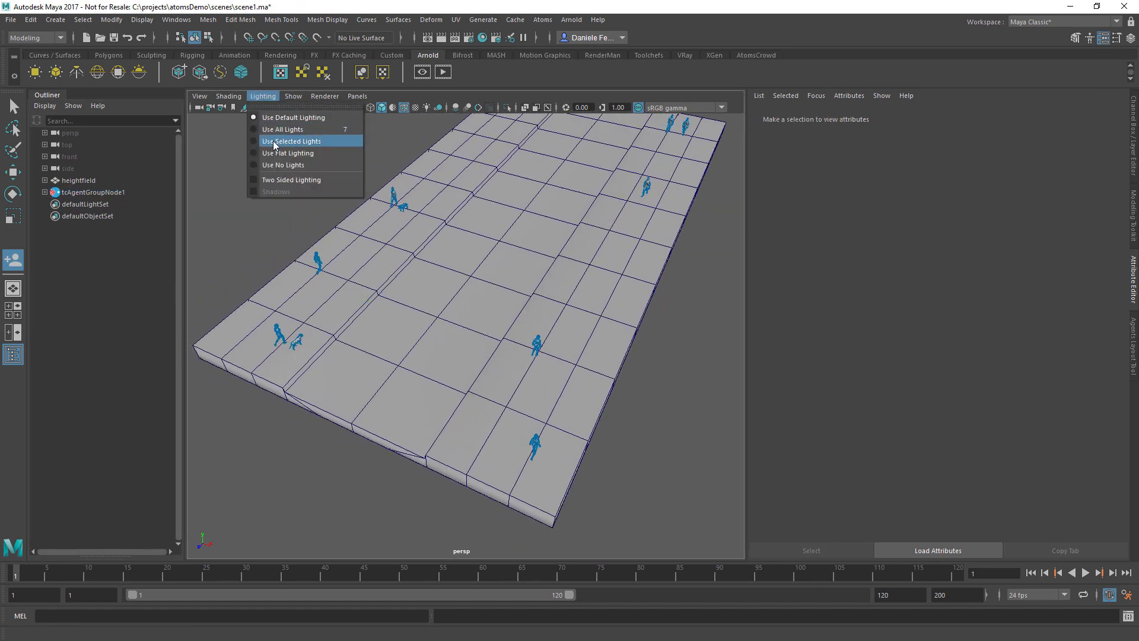
click(293, 96)
mouse_move(229, 95)
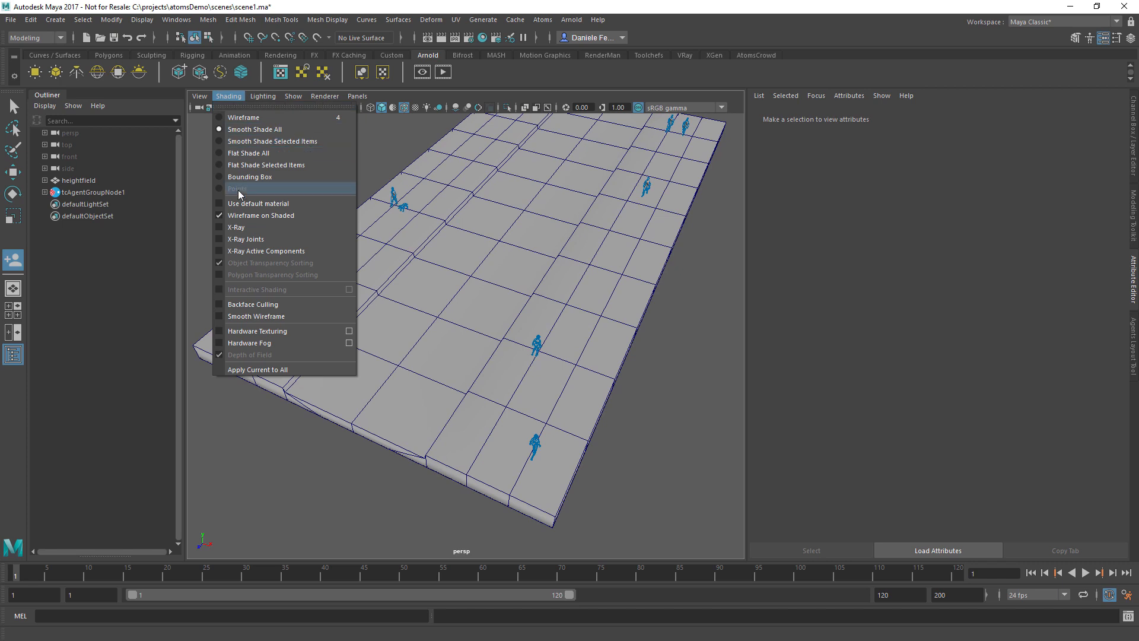
click(242, 215)
alt+right_drag(369, 247, 437, 259)
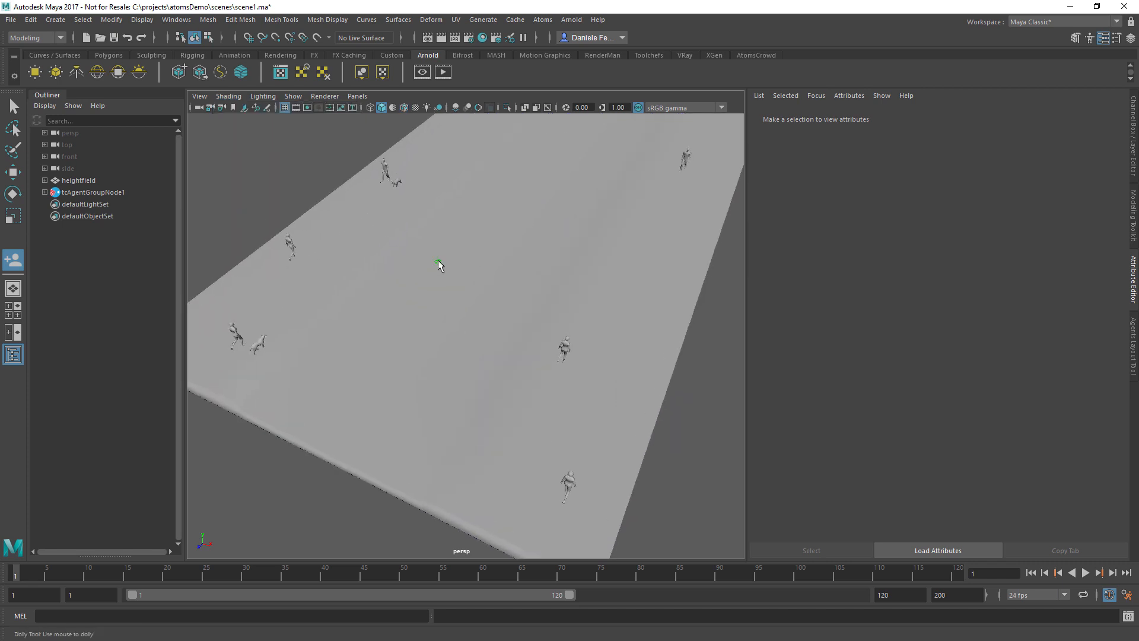
key(6)
- Play the simulation, examine the agents' motion along both strips from several angles, then stop and rewind to frame 1
click(1085, 572)
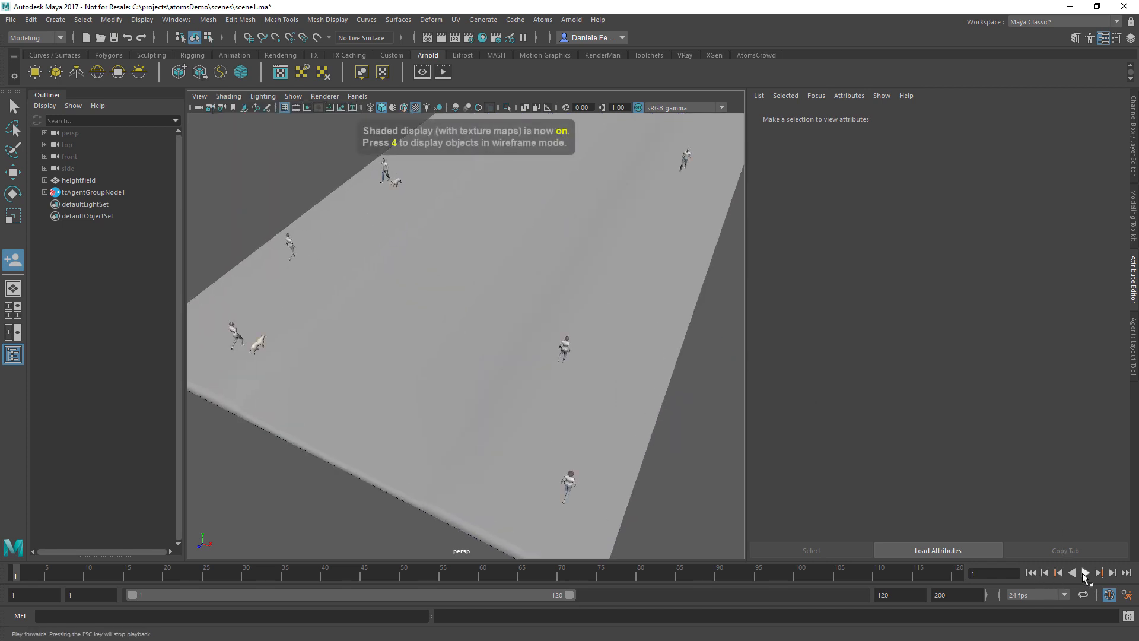
alt+drag(617, 383, 558, 300)
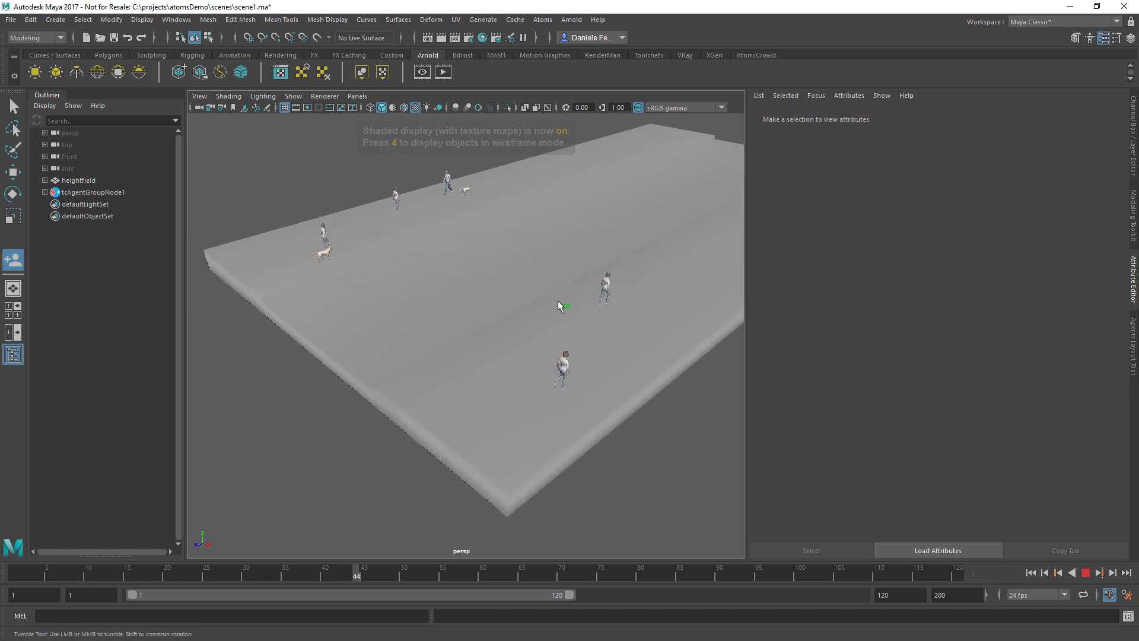
alt+middle_drag(420, 222, 451, 212)
alt+middle_drag(584, 249, 538, 254)
alt+drag(539, 254, 498, 261)
alt+middle_drag(412, 230, 439, 255)
alt+drag(352, 269, 373, 275)
alt+right_drag(374, 275, 412, 279)
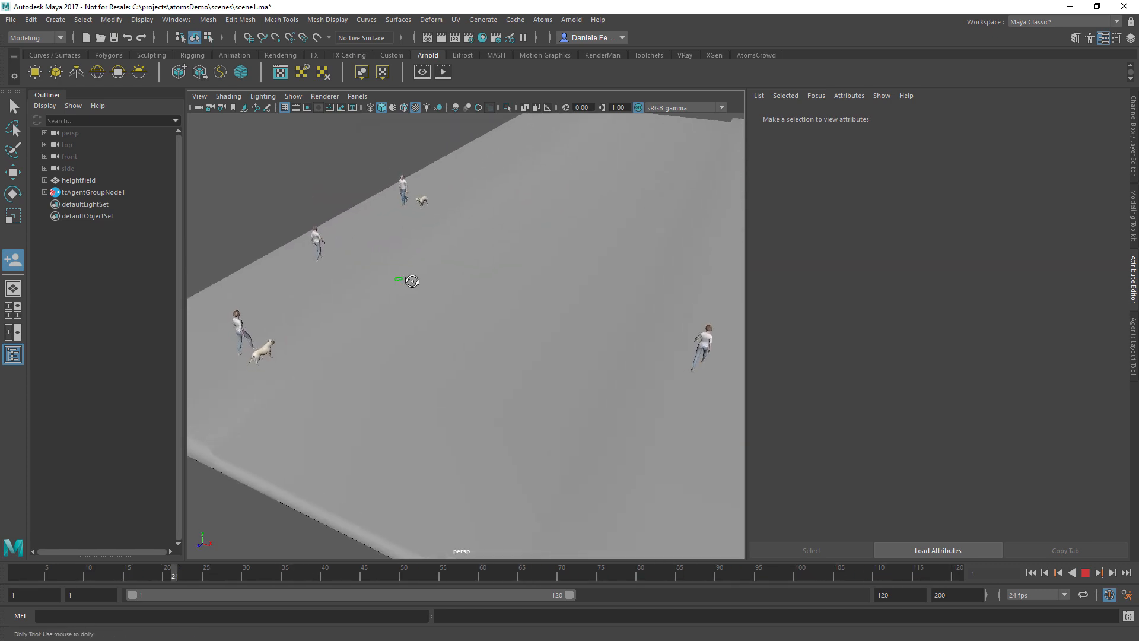
alt+drag(411, 280, 471, 264)
alt+middle_drag(470, 265, 516, 264)
alt+drag(453, 268, 475, 268)
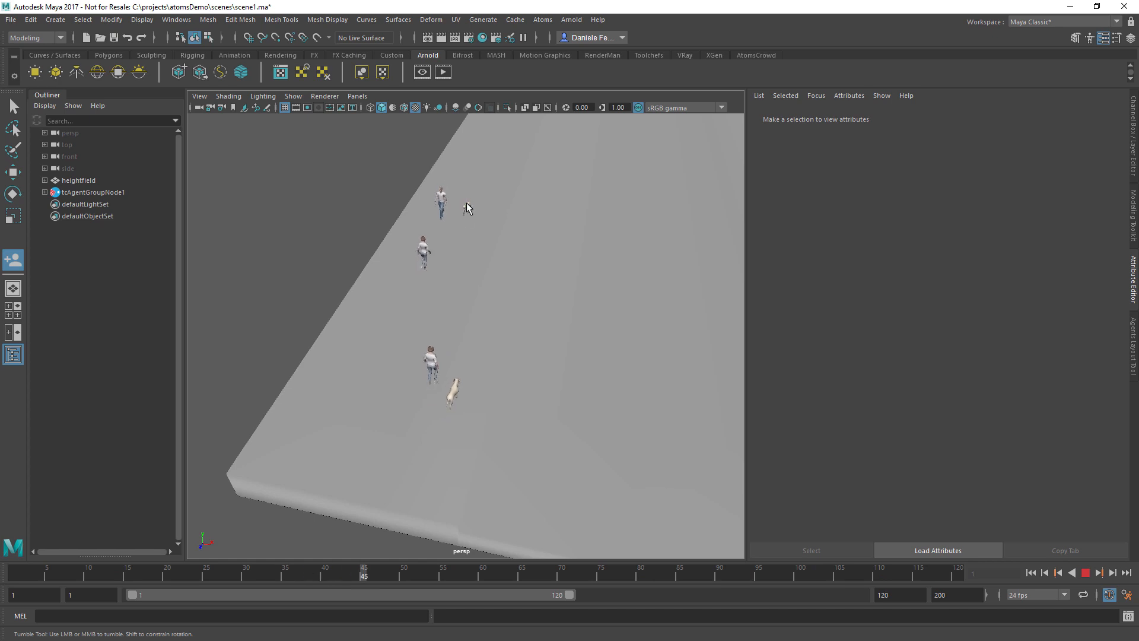
click(1086, 573)
click(1031, 573)
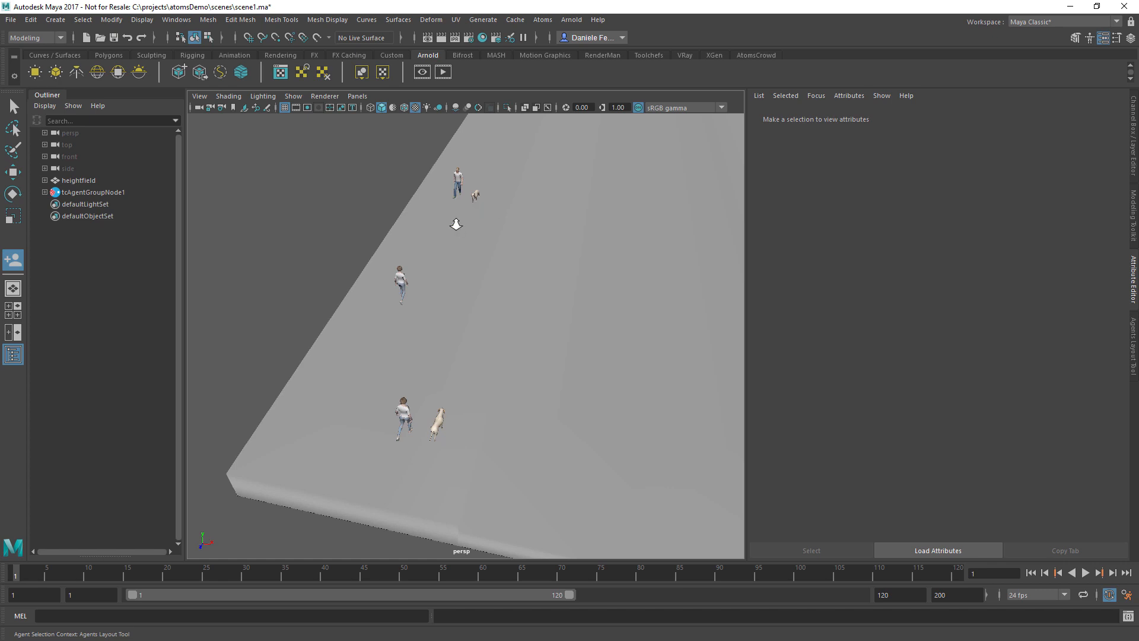
- Select the two dogs with the Agents Selection Tool and override their stateMachine frameRate with 1.4
alt+drag(456, 224, 380, 245)
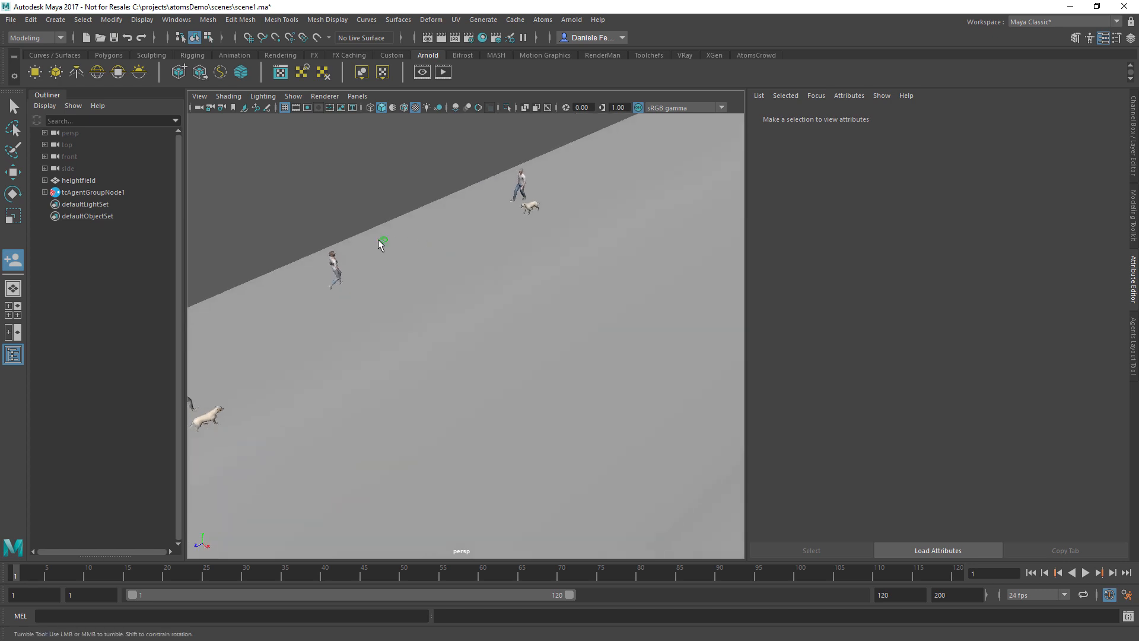
alt+middle_drag(380, 245, 475, 229)
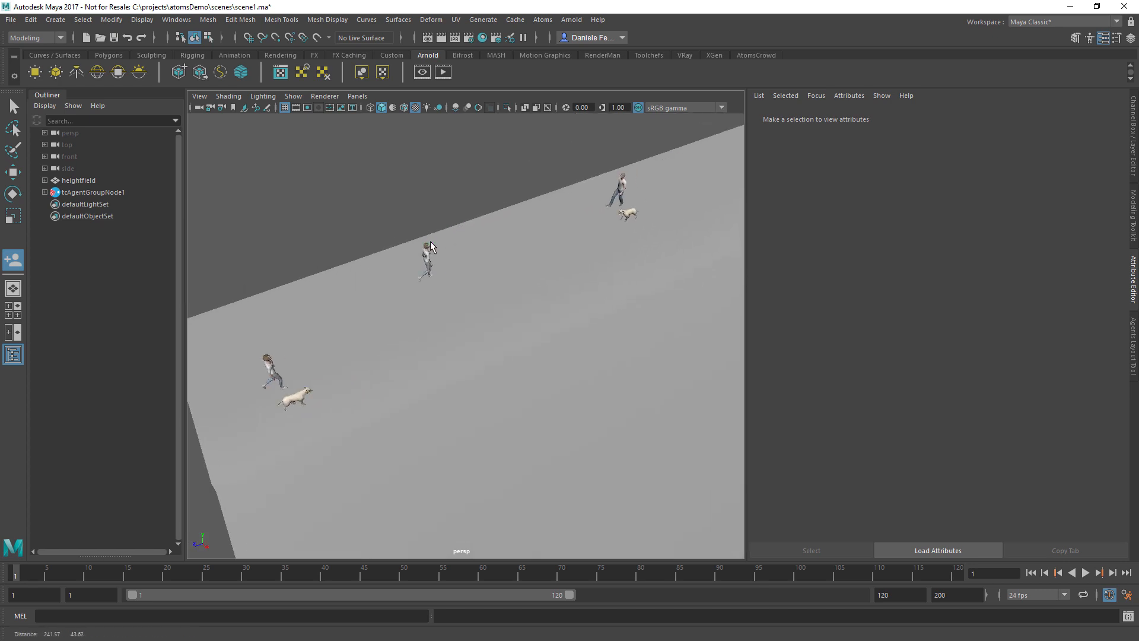
click(93, 192)
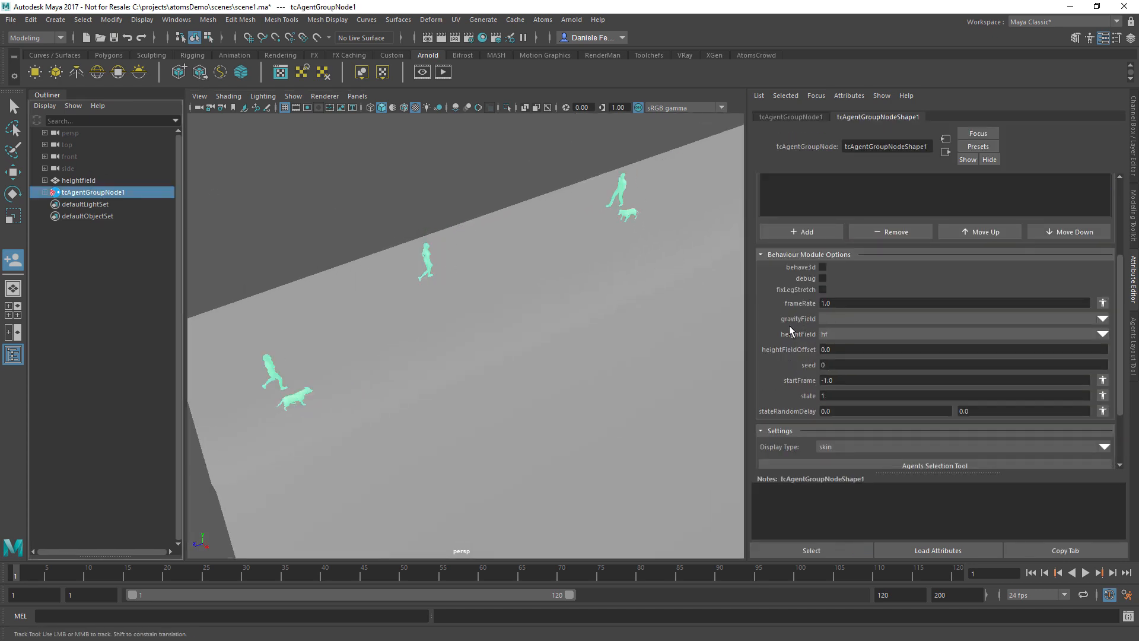
scroll(853, 407, down, 1)
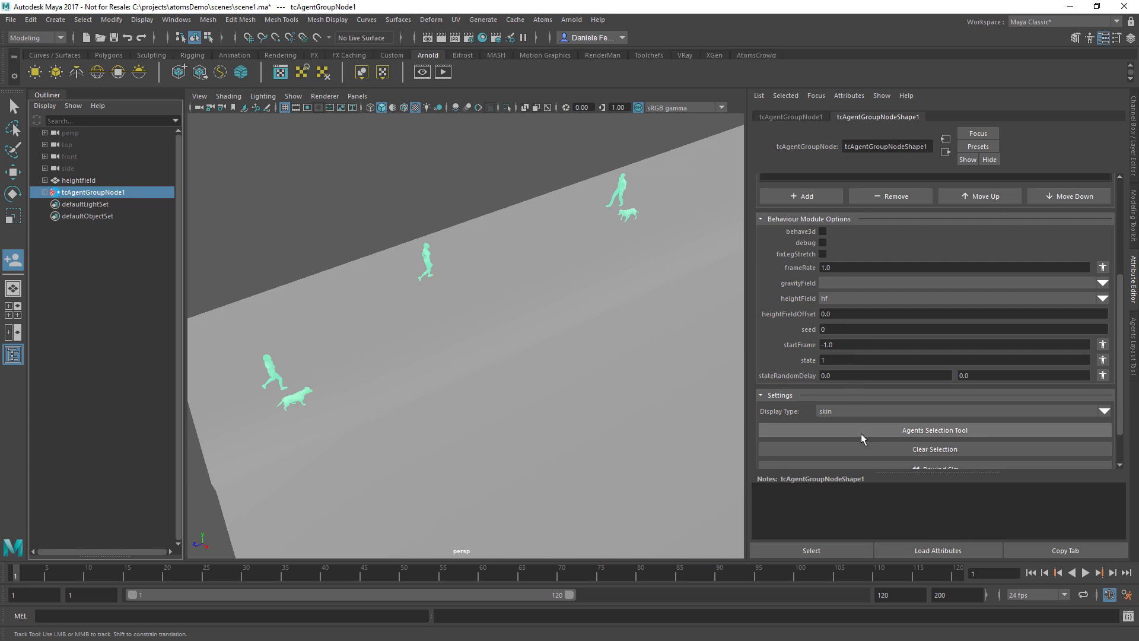
click(860, 432)
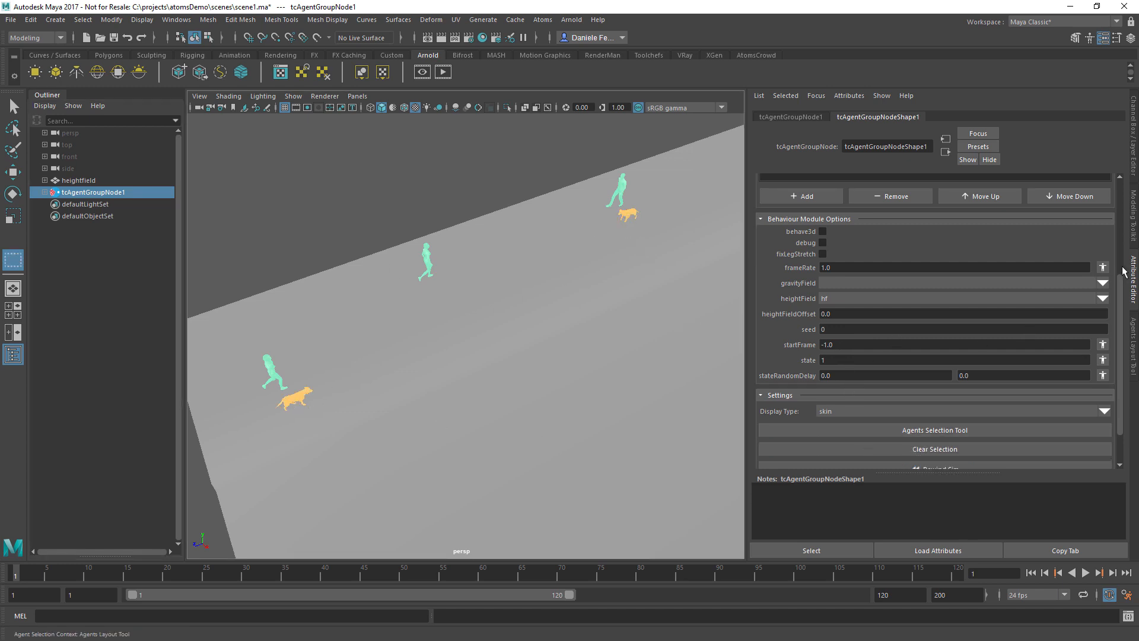
click(1104, 268)
click(893, 515)
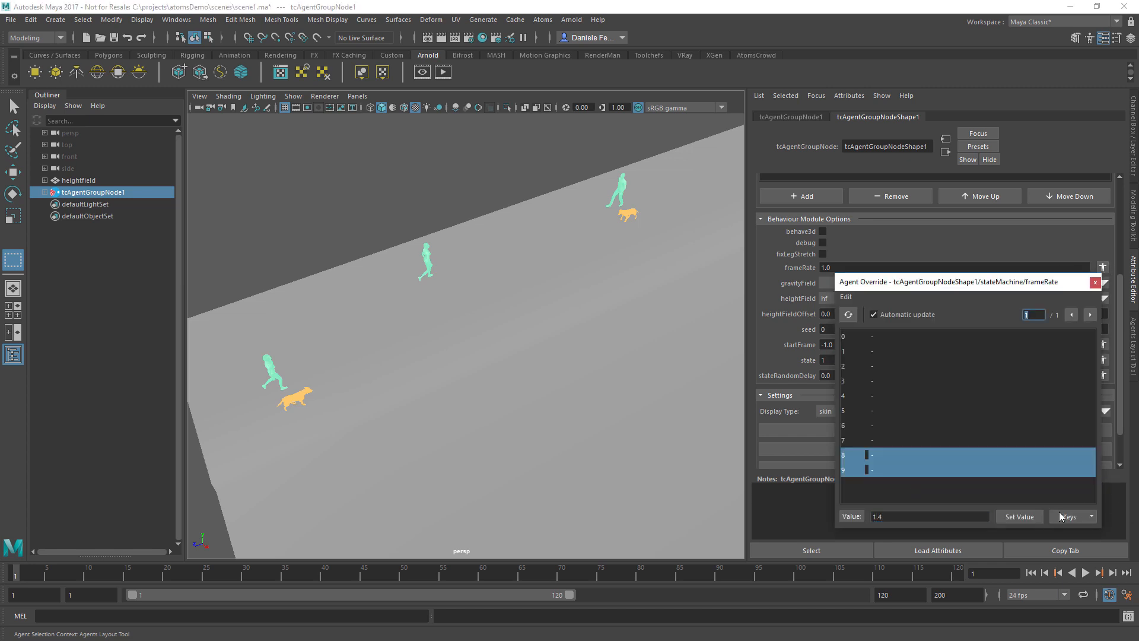
click(1035, 516)
click(1095, 283)
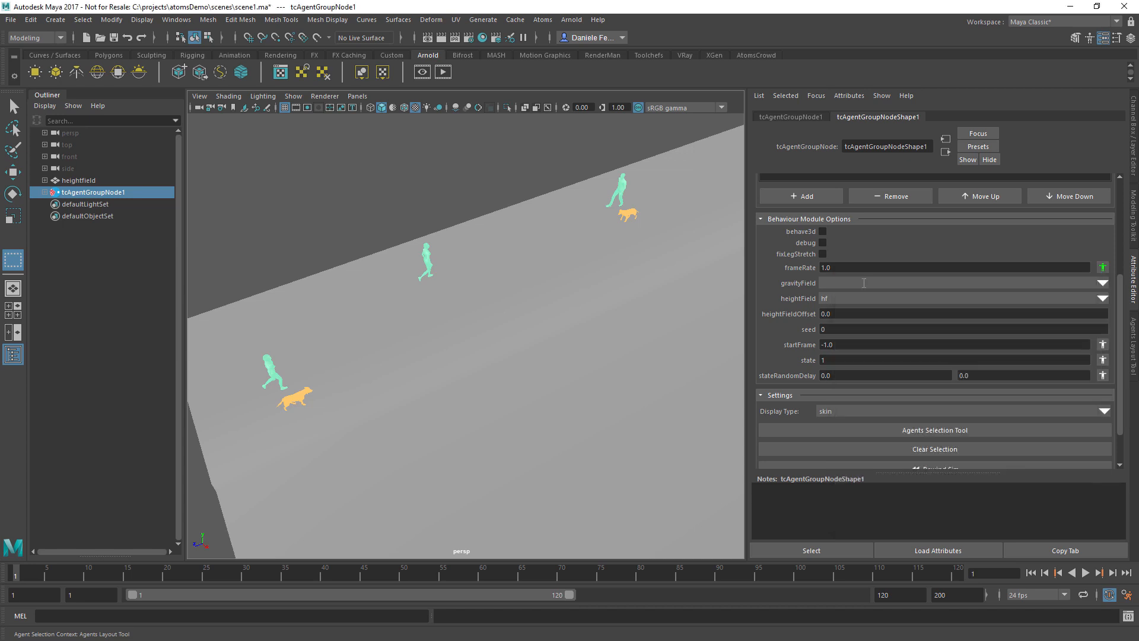
- Select the two people beside the dogs and override their stateMachine frameRate with 0.8
alt+drag(596, 256, 649, 172)
click(614, 183)
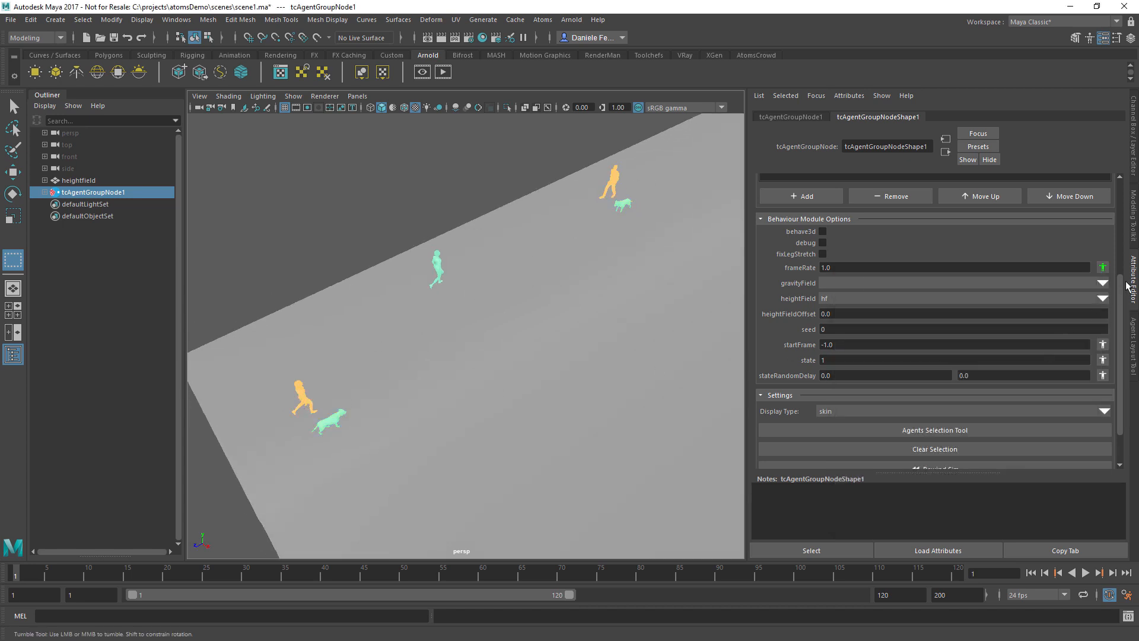
click(1103, 268)
click(878, 518)
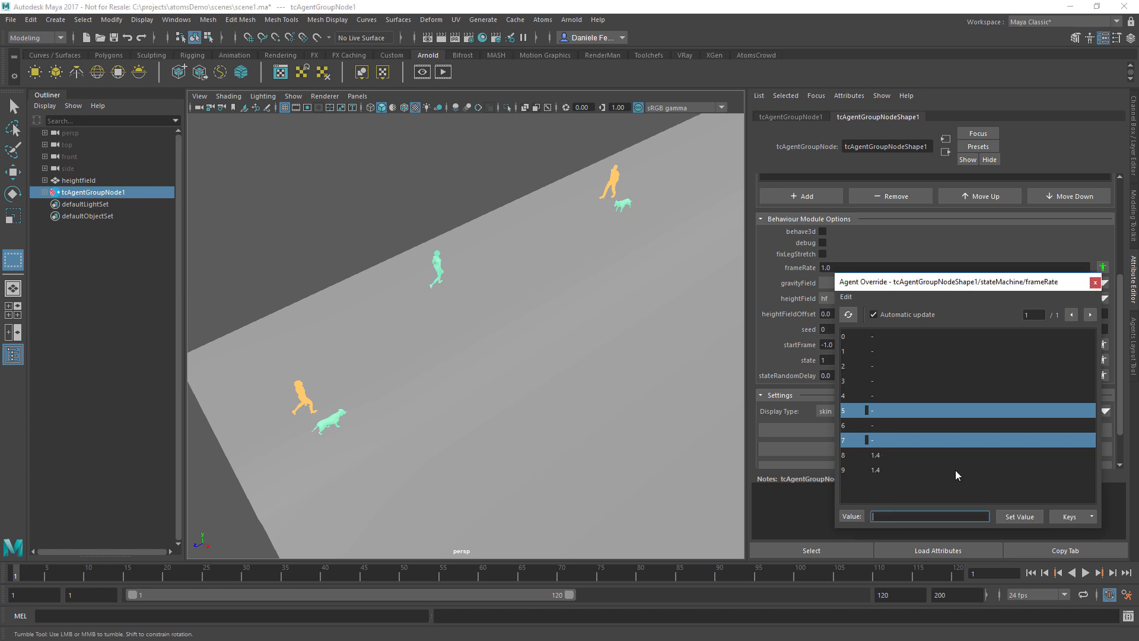
text(.98)
key(Tab)
click(1020, 518)
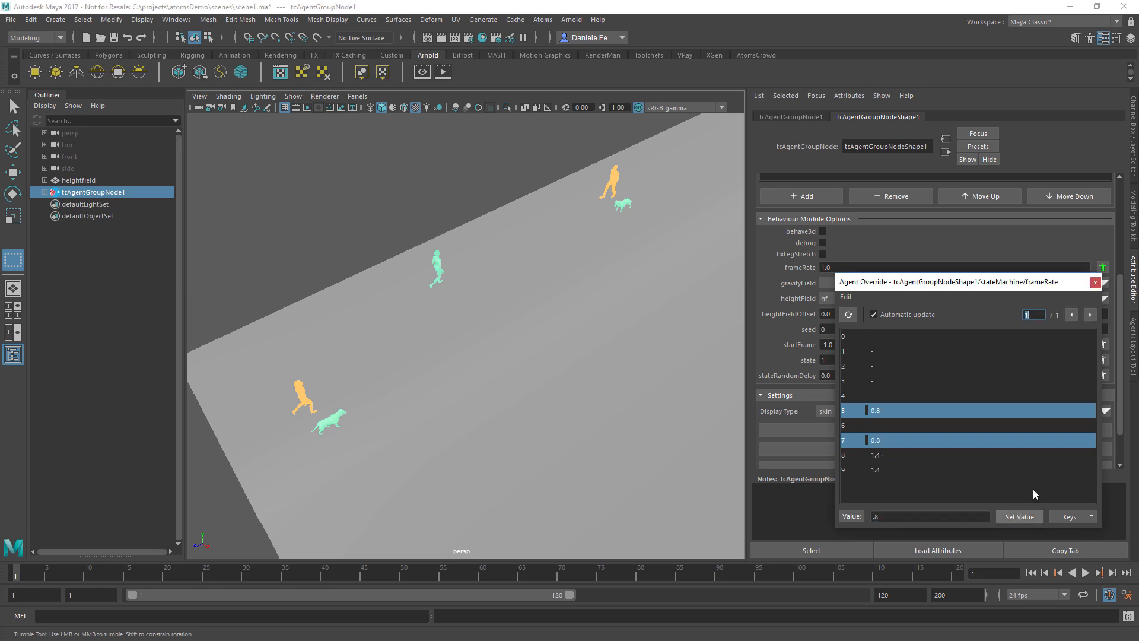
click(1095, 282)
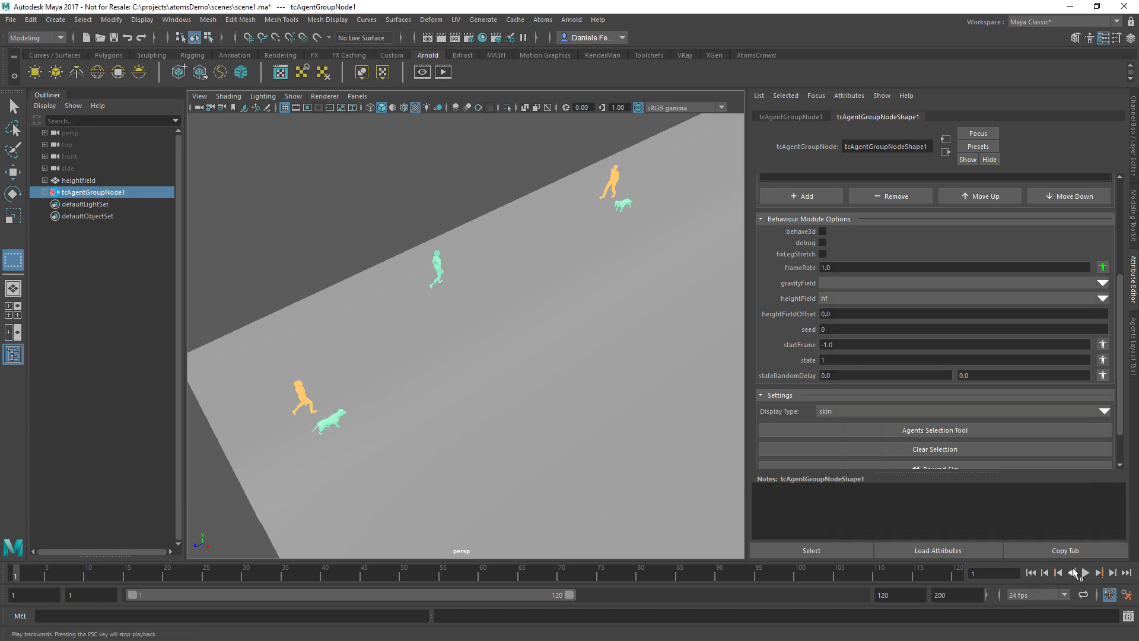
- Play the simulation from two angles, rewinding to frame 1 between plays, to compare the walking speeds of the people and dogs
click(1085, 573)
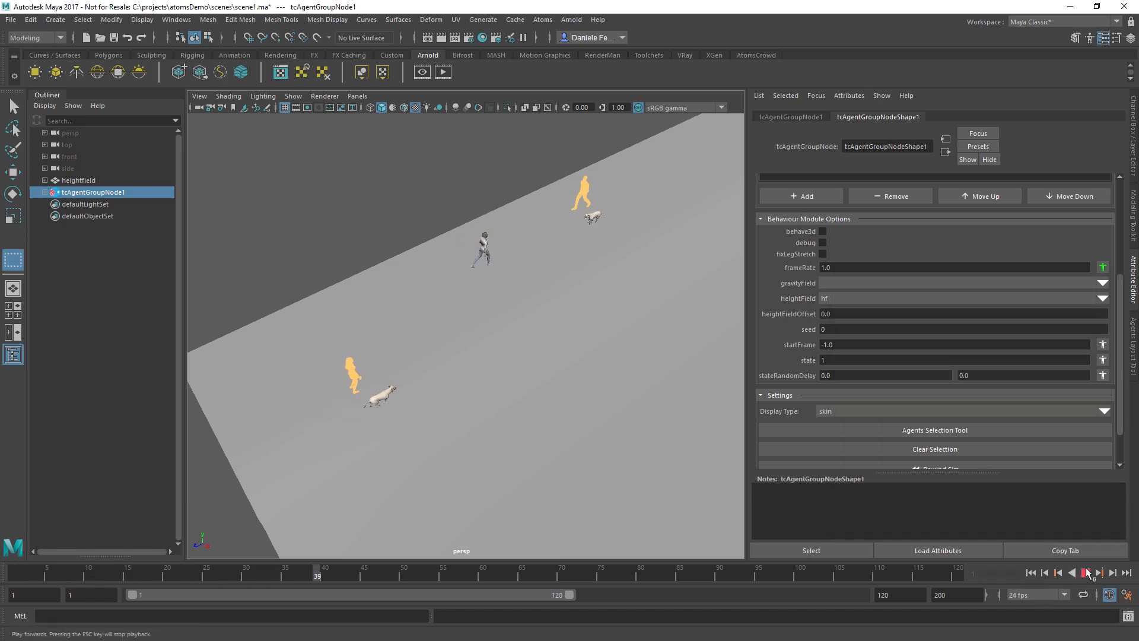
click(1086, 573)
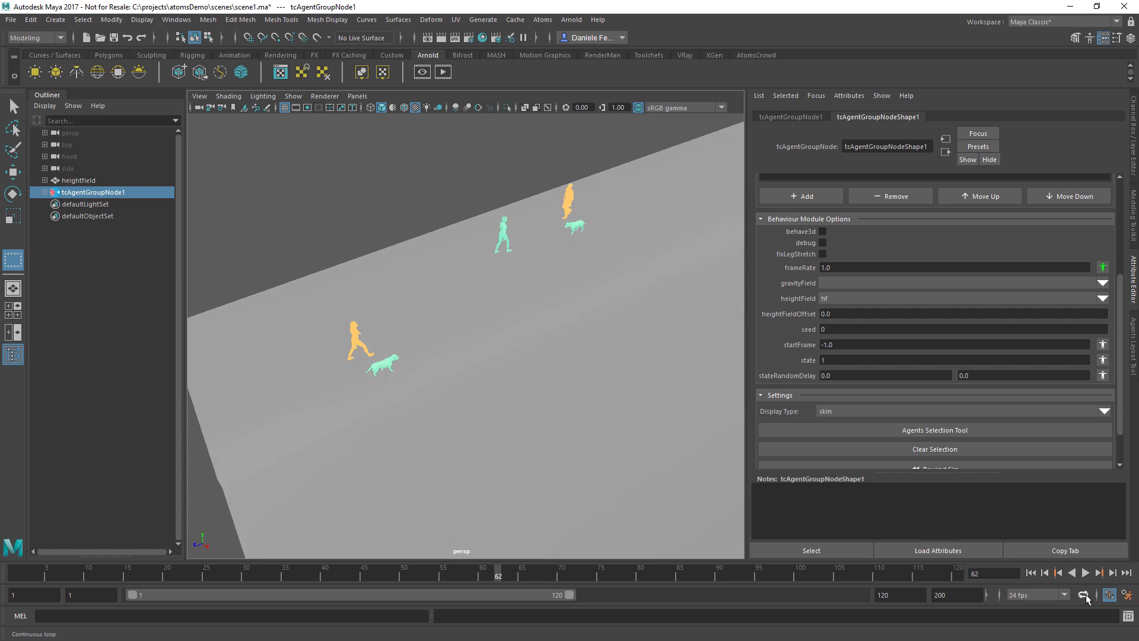
click(1086, 573)
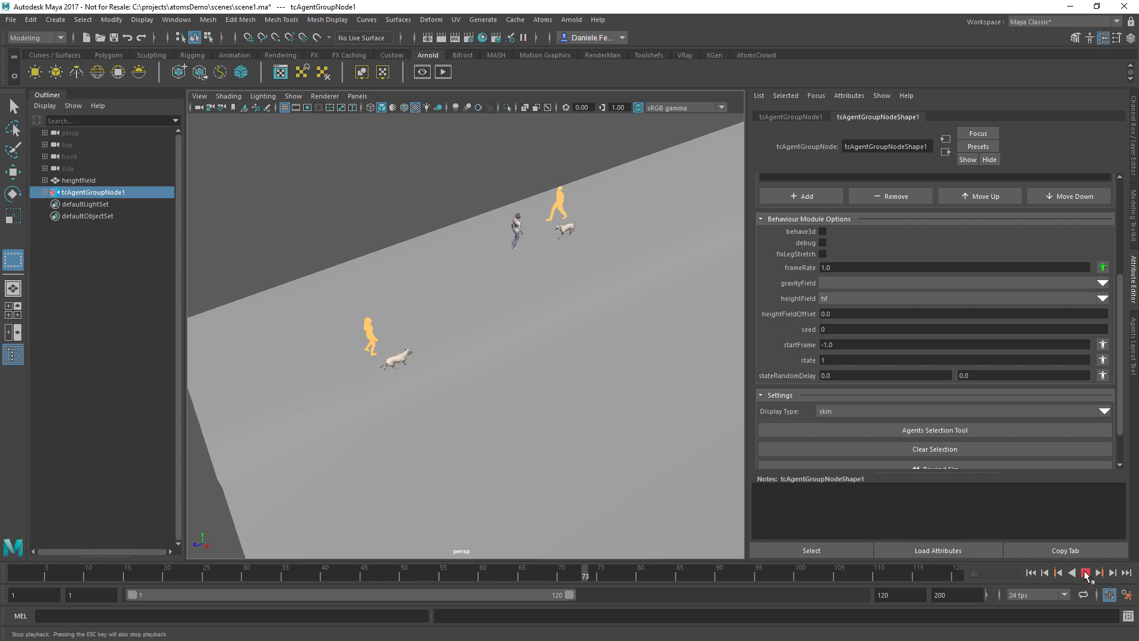
click(1086, 572)
click(1030, 573)
alt+drag(682, 385, 524, 324)
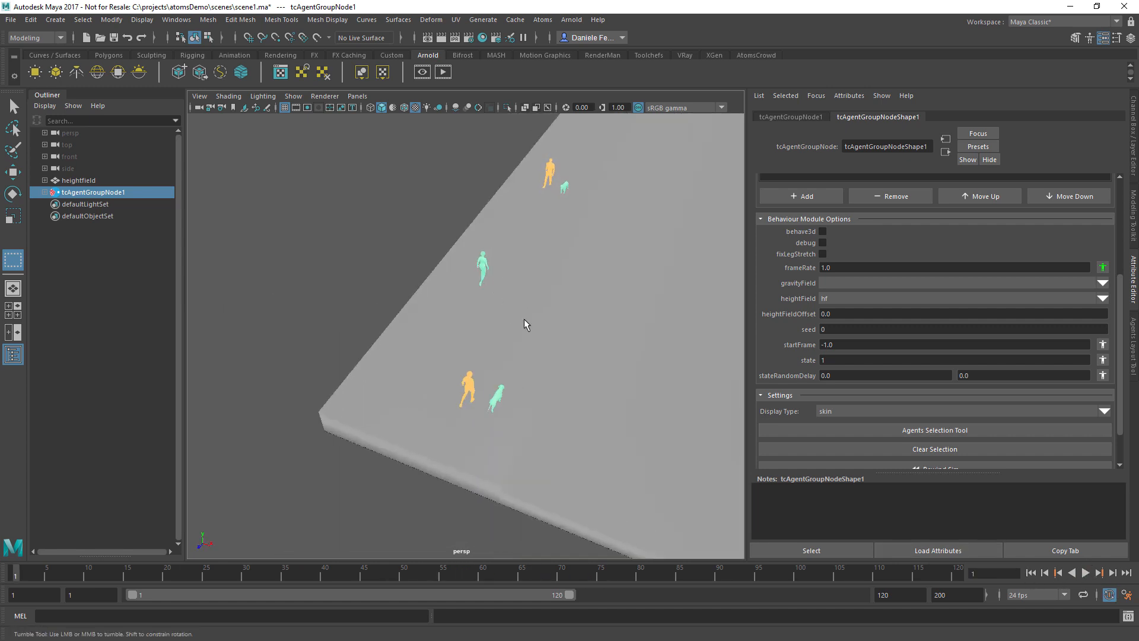
alt+drag(589, 209, 527, 274)
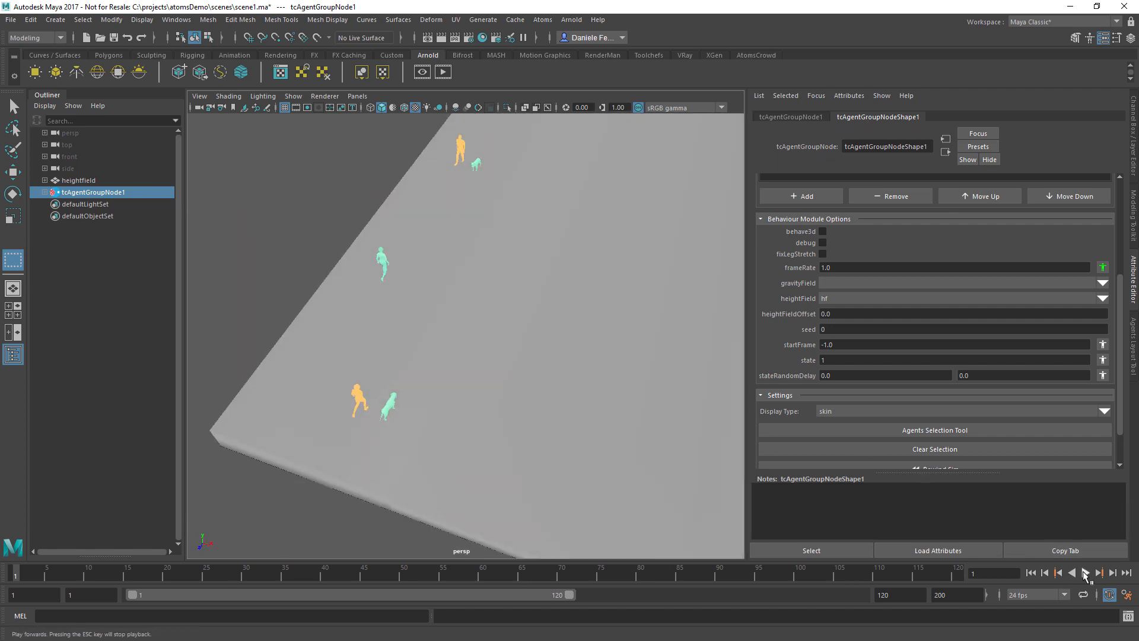
click(1085, 572)
click(1085, 573)
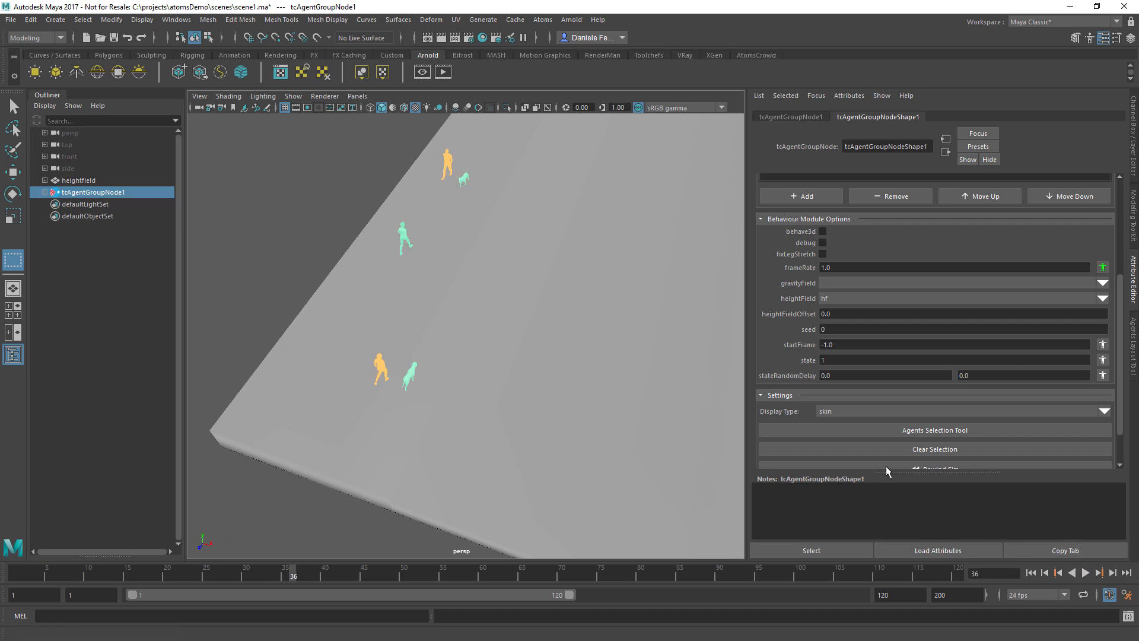
- Clear the agent selection, then make the heightfield mesh a live surface
click(898, 450)
alt+drag(592, 328, 330, 189)
alt+right_drag(446, 243, 344, 249)
alt+middle_drag(517, 294, 514, 203)
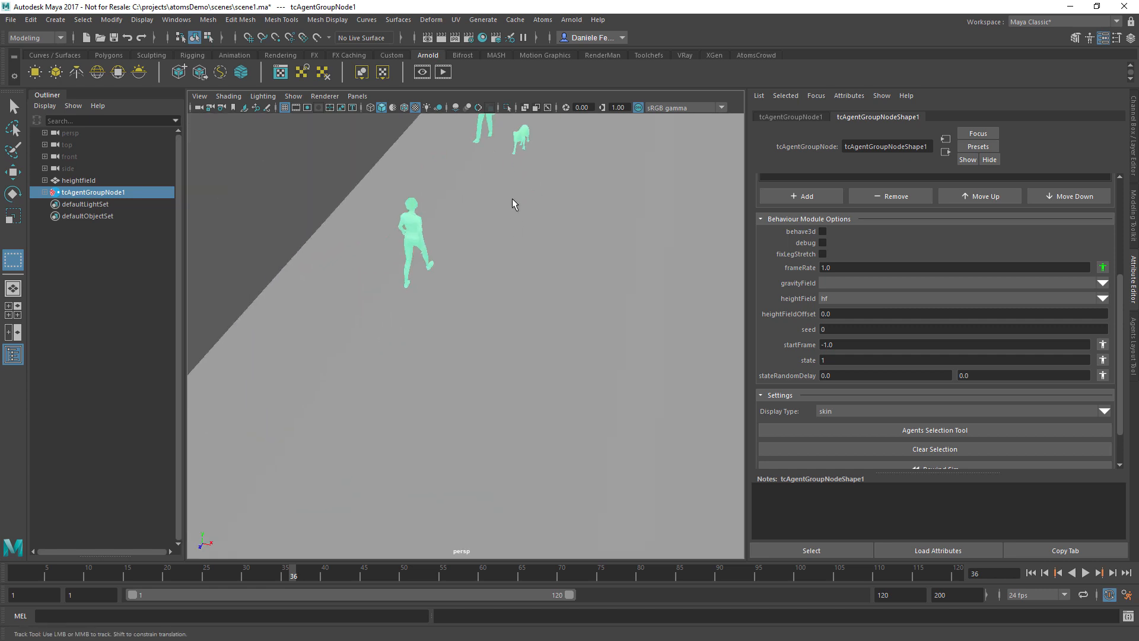
alt+right_drag(514, 204, 433, 237)
alt+drag(534, 272, 500, 267)
alt+middle_drag(500, 266, 456, 260)
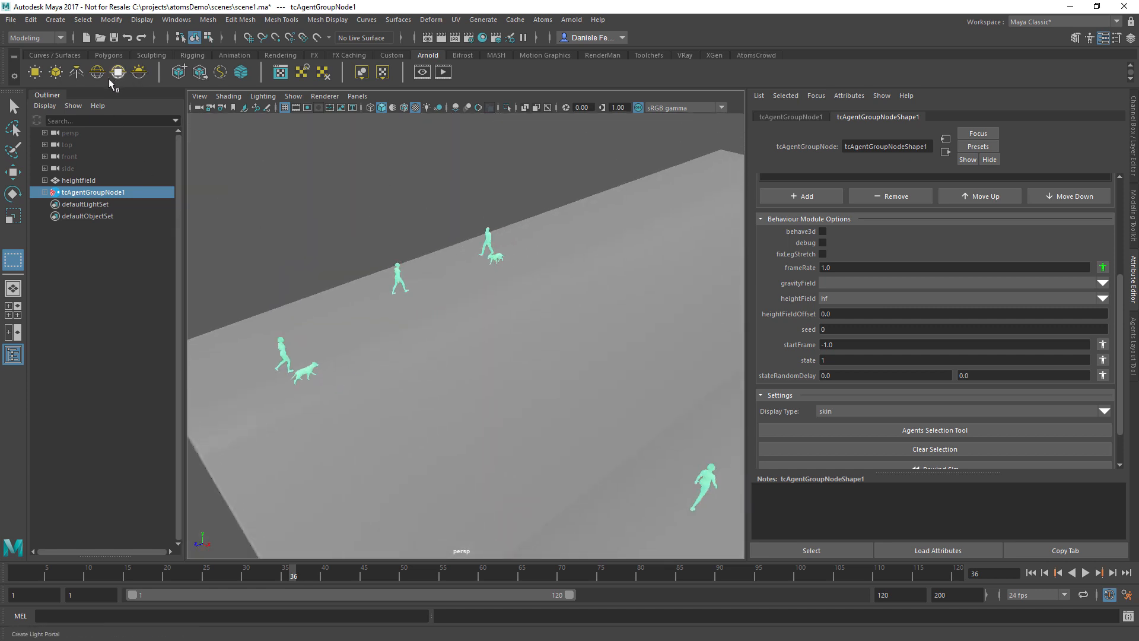
click(65, 55)
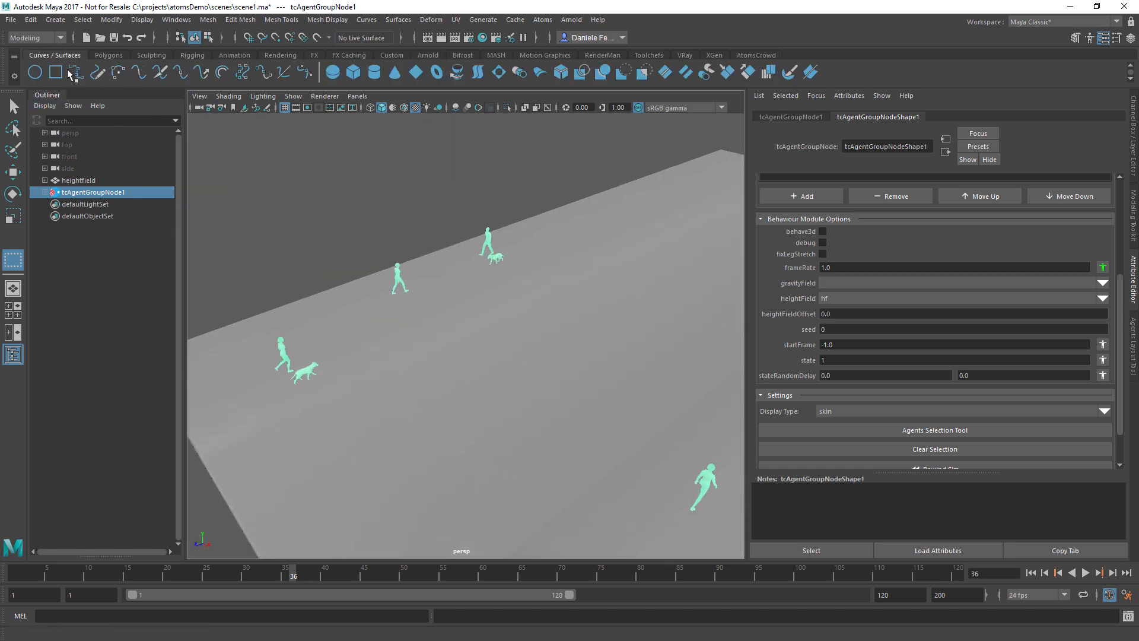
click(76, 72)
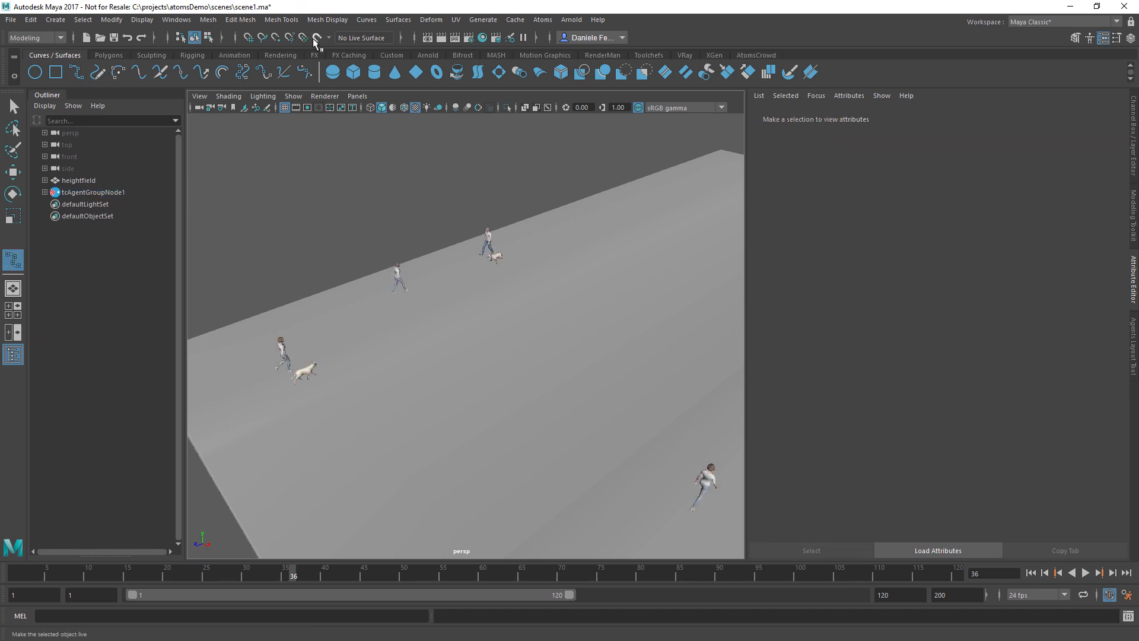
click(89, 180)
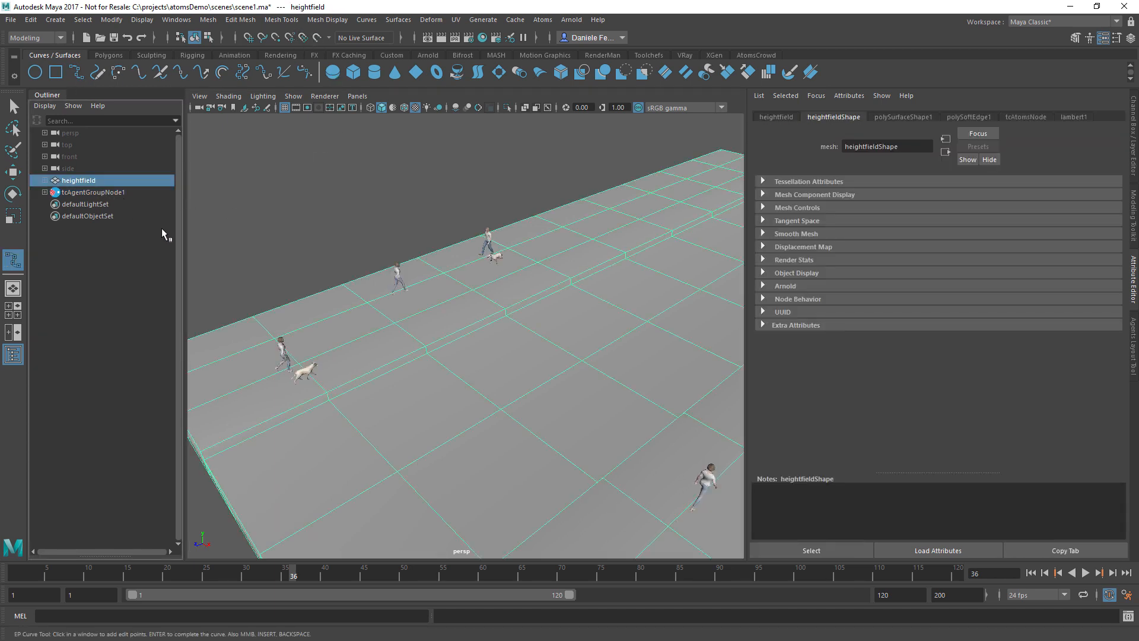
click(13, 106)
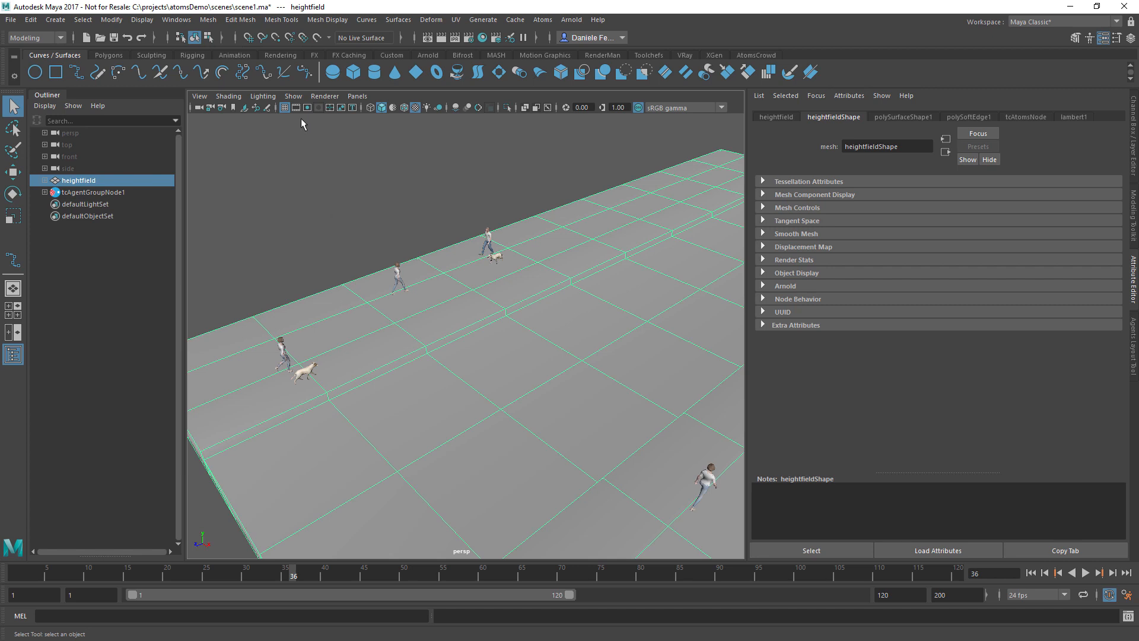
click(317, 39)
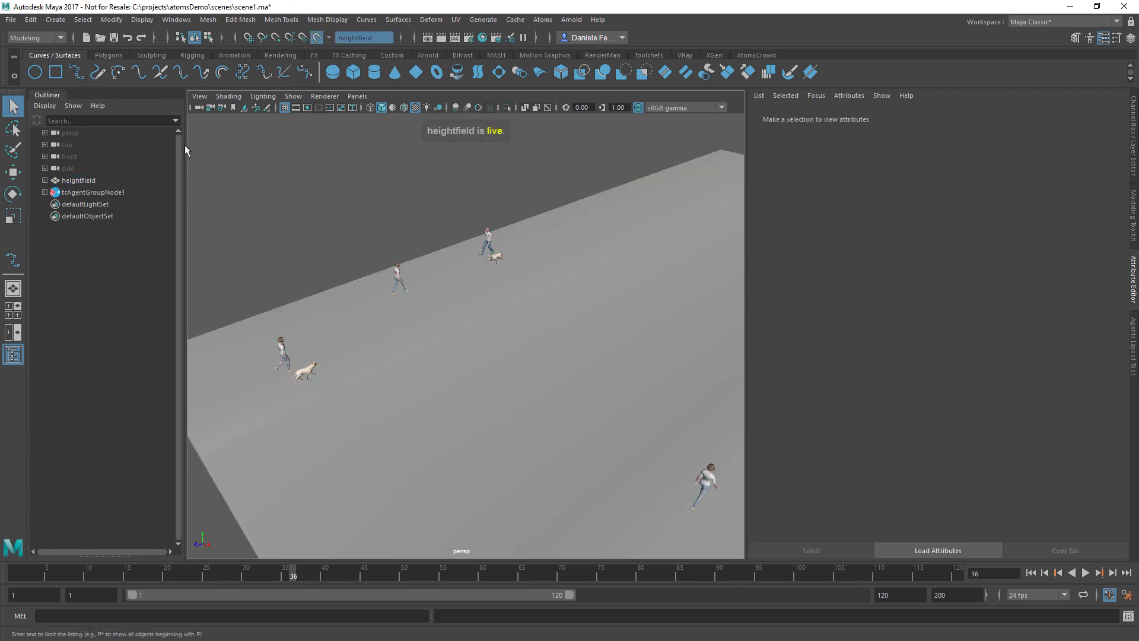
- Draw a gently curving four-point EP curve on the live heightfield, from the person without a dog to beyond the farther dog
alt+drag(317, 257, 373, 259)
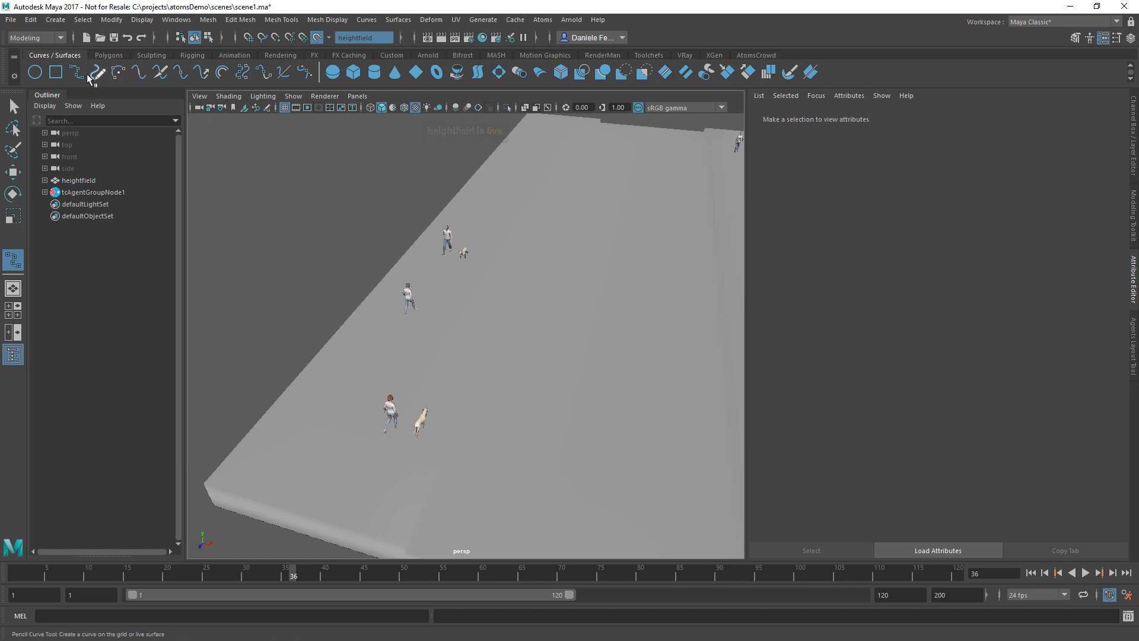
alt+drag(256, 196, 375, 320)
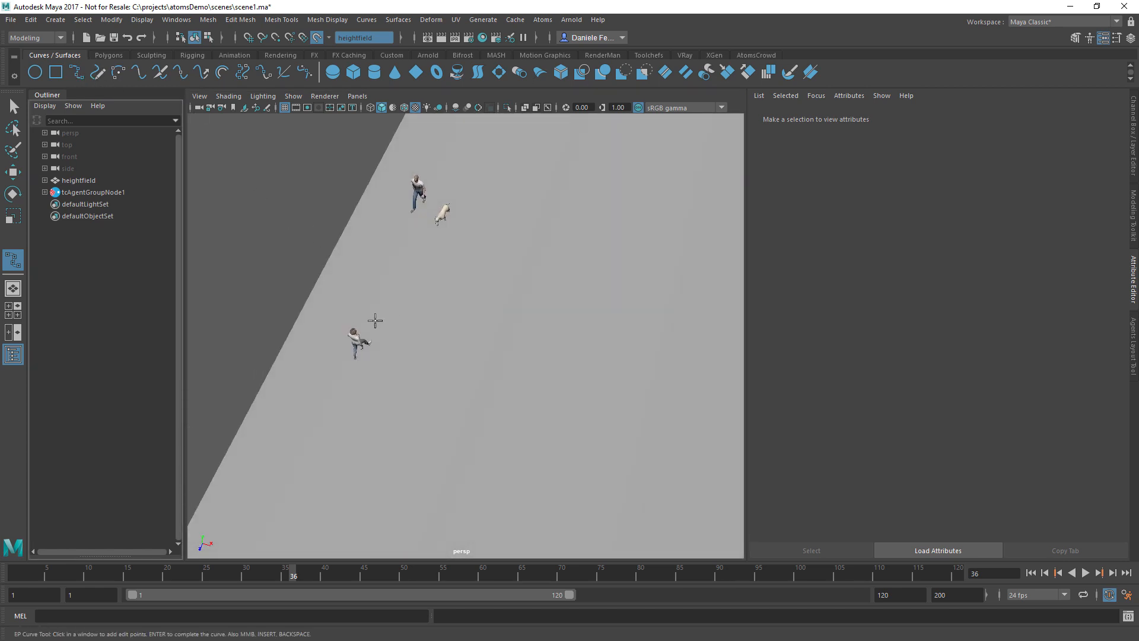
click(388, 316)
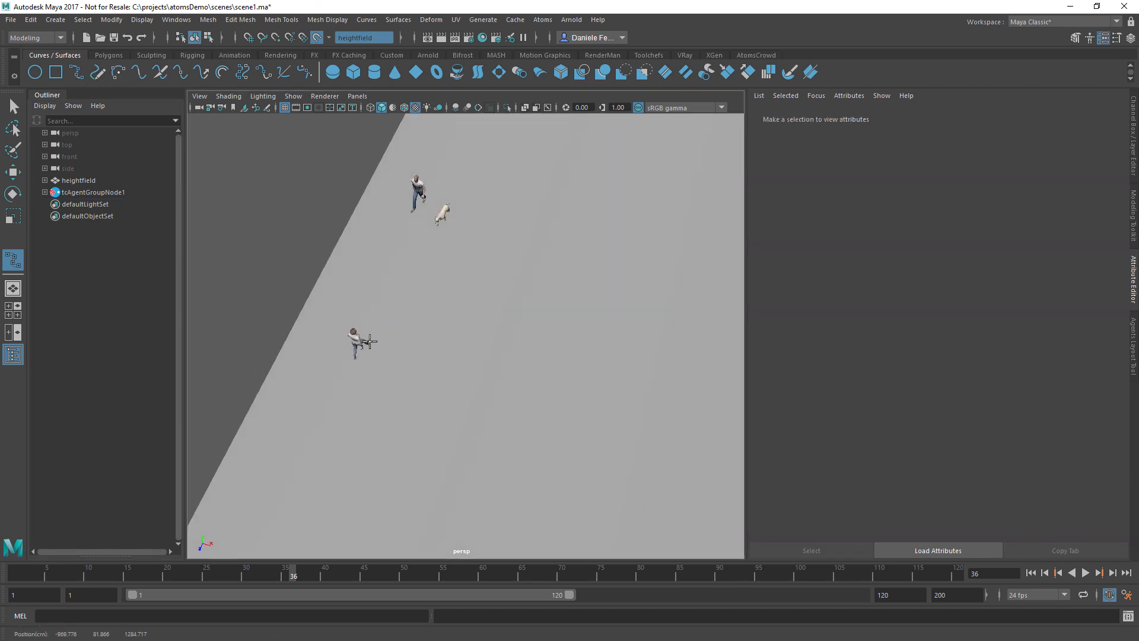
click(450, 278)
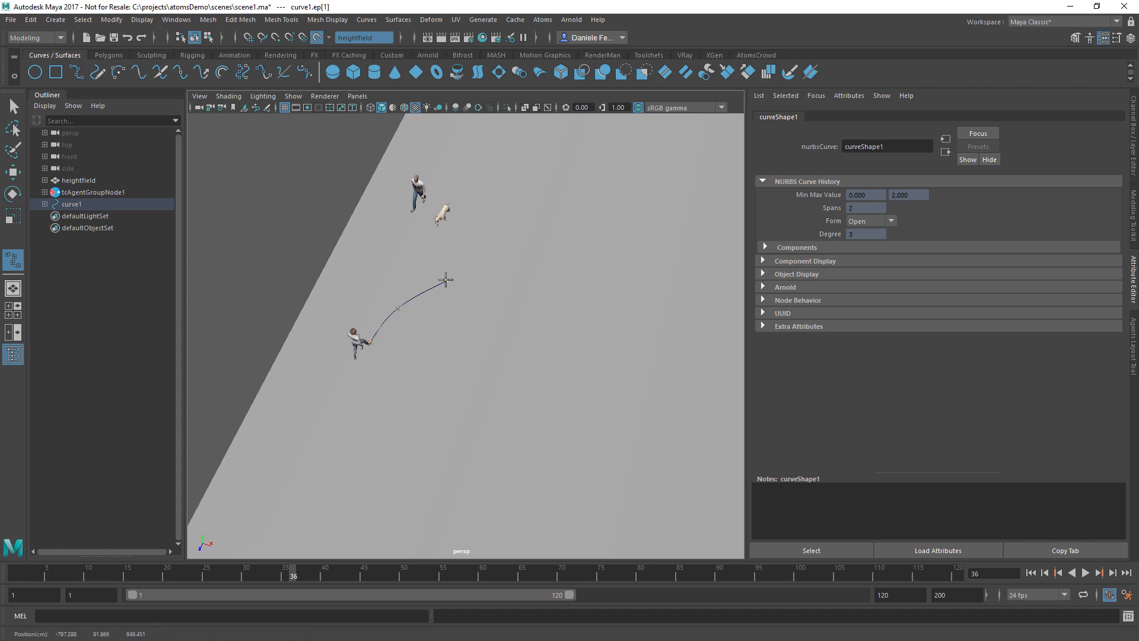
click(480, 242)
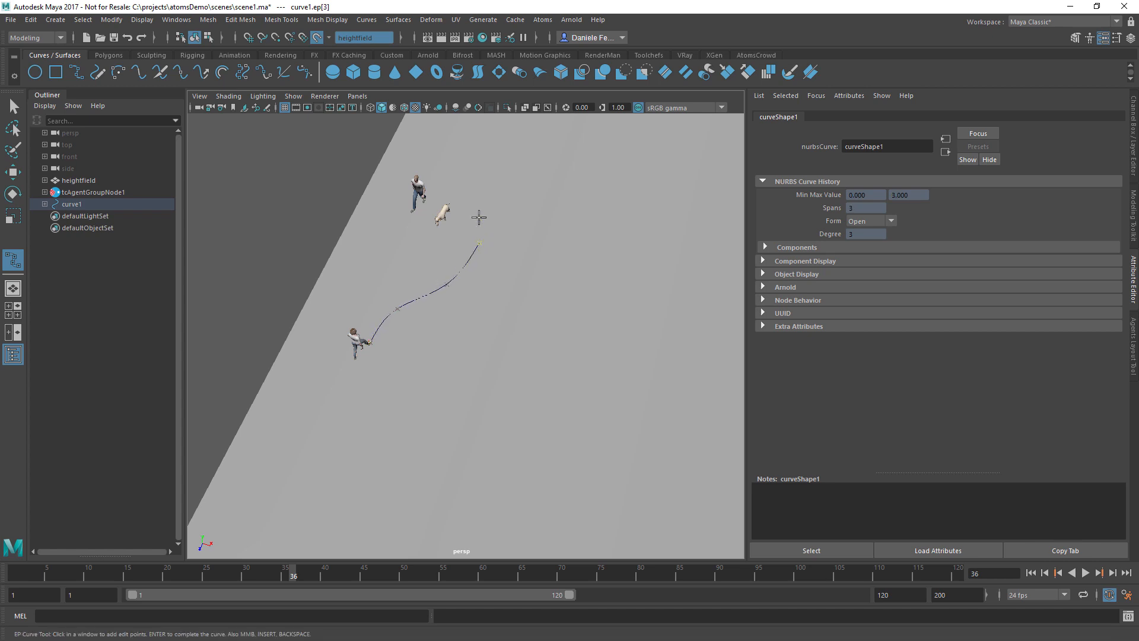
click(501, 171)
click(504, 164)
key(BackSpace)
key(BackSpace)
drag(443, 275, 449, 263)
drag(486, 201, 502, 163)
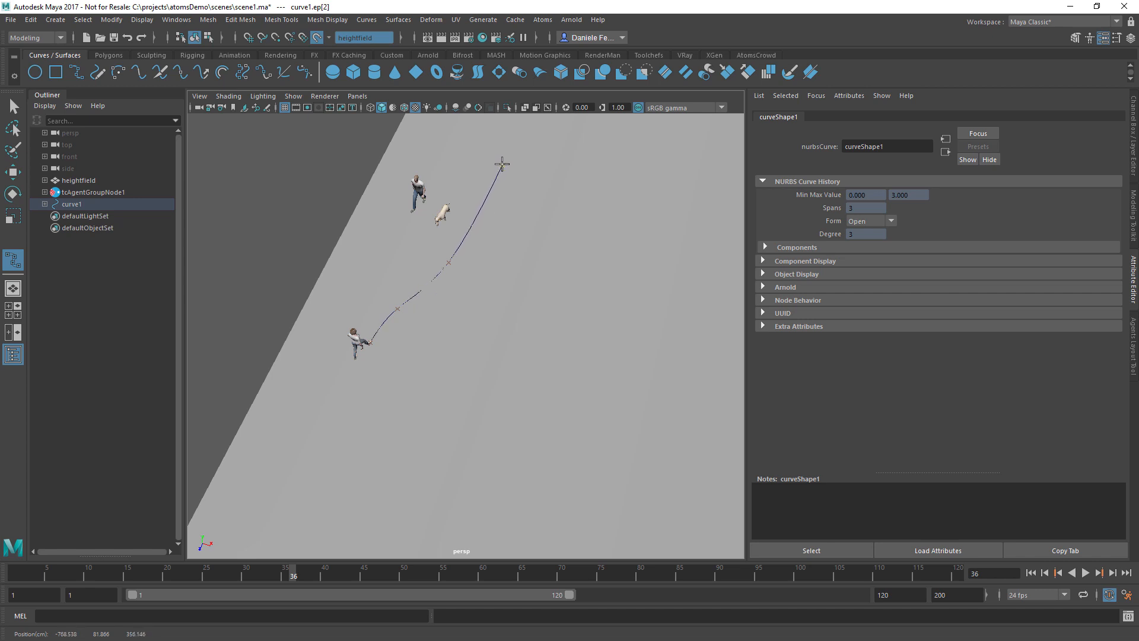
key(q)
- Add a followCurve direction module to the agent group and select it to show its options
alt+drag(496, 237, 487, 289)
alt+drag(414, 256, 167, 220)
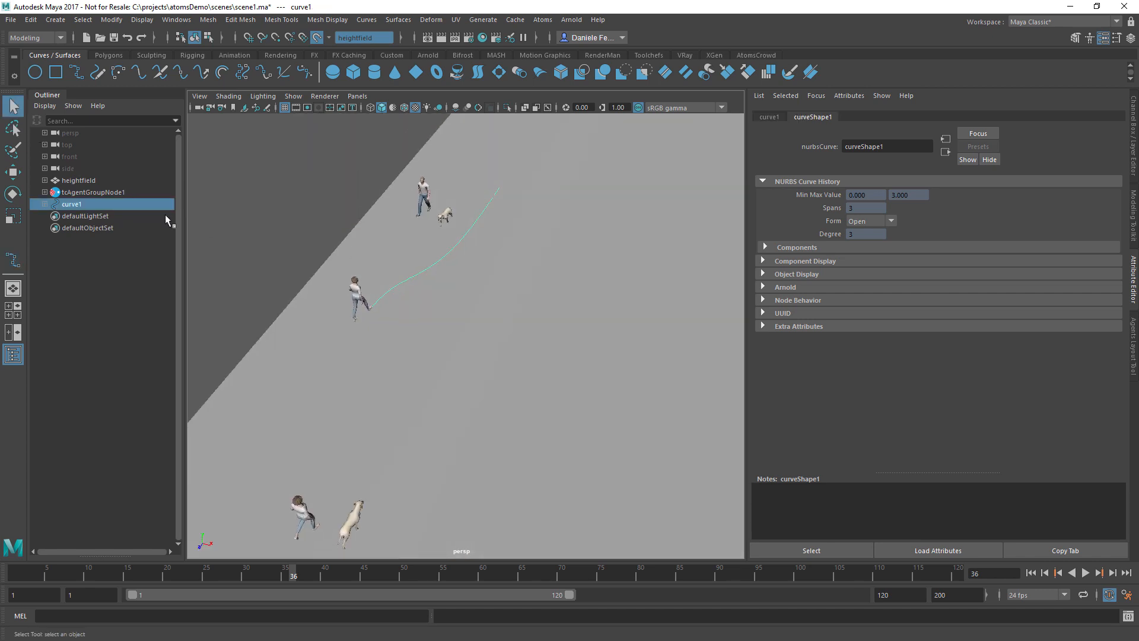
click(80, 193)
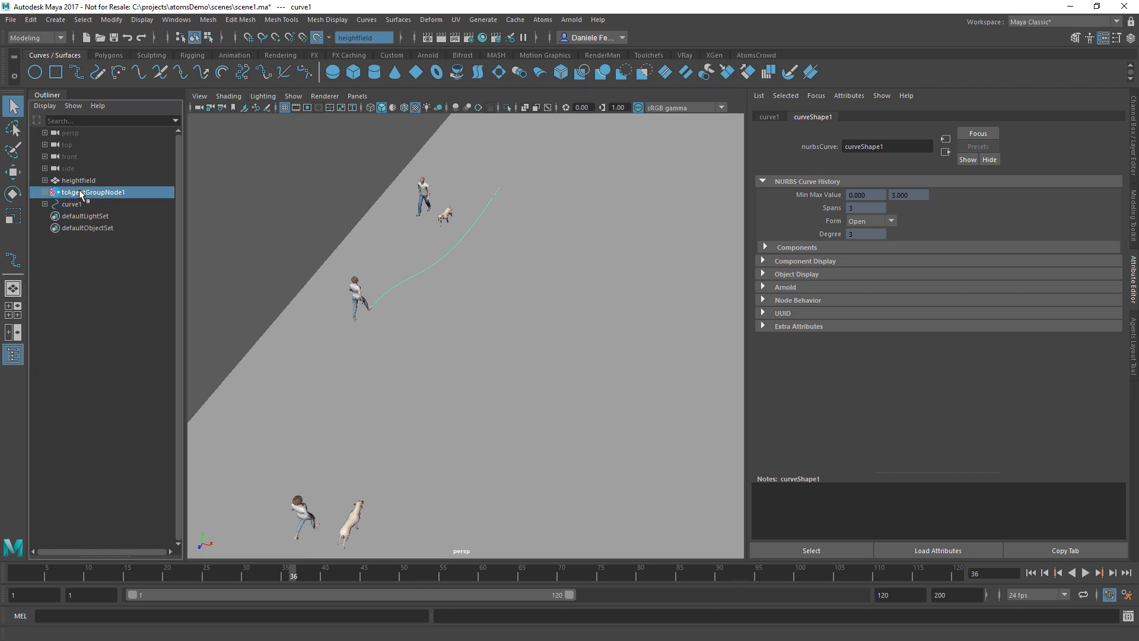
scroll(795, 302, up, 3)
click(802, 338)
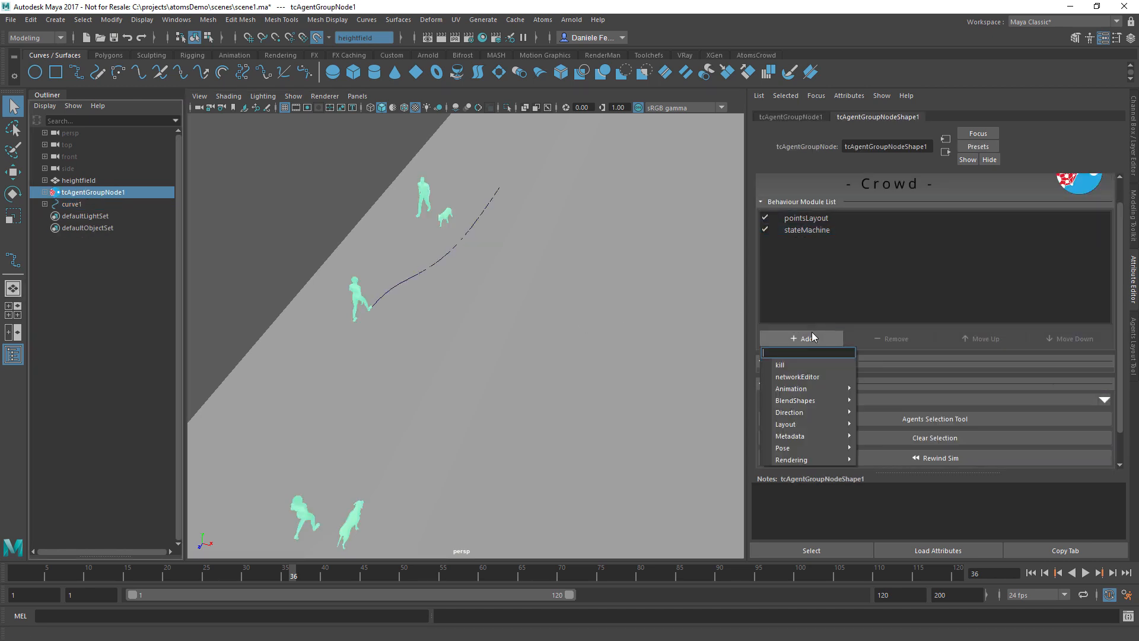
mouse_move(809, 412)
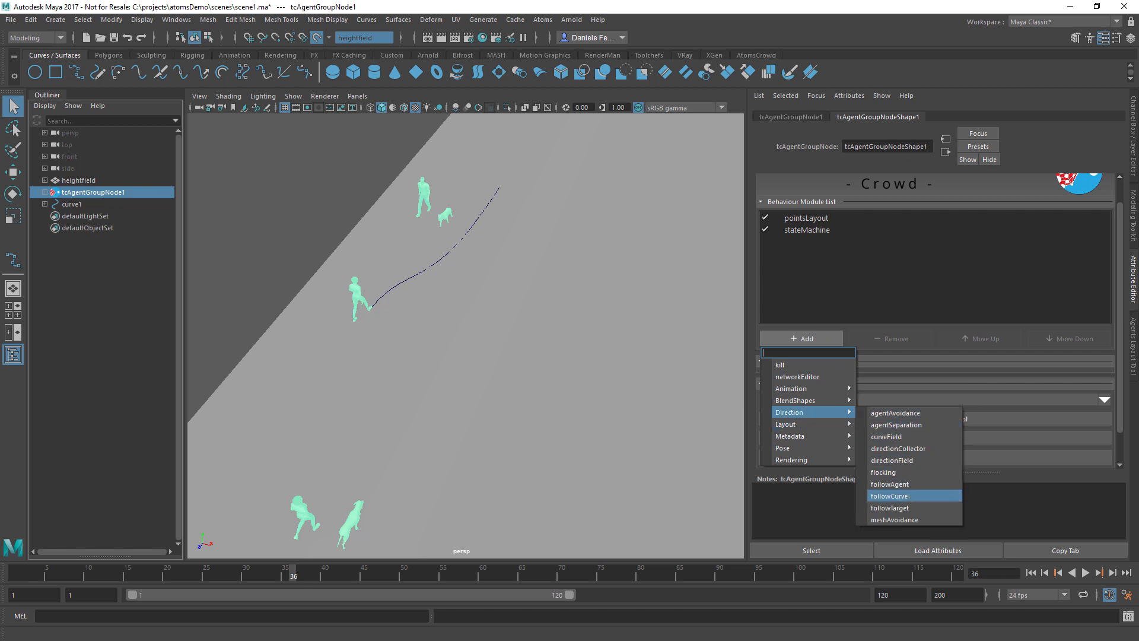
click(910, 496)
click(811, 243)
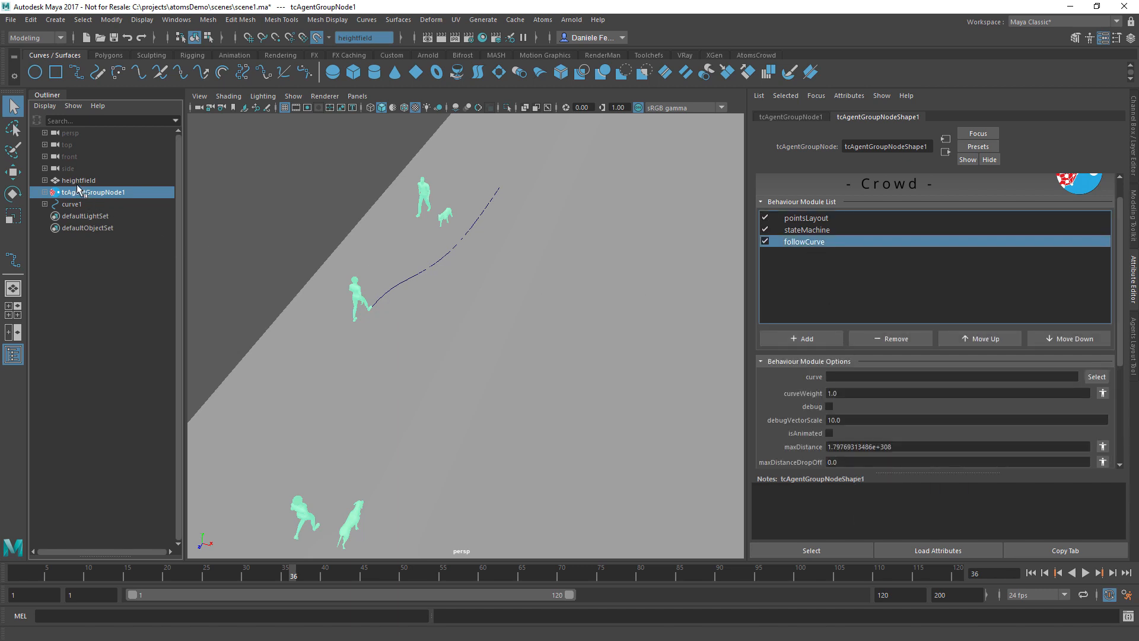
- Assign curve1 to the followCurve module and set its curveWeight to 0
middle_drag(76, 208, 856, 373)
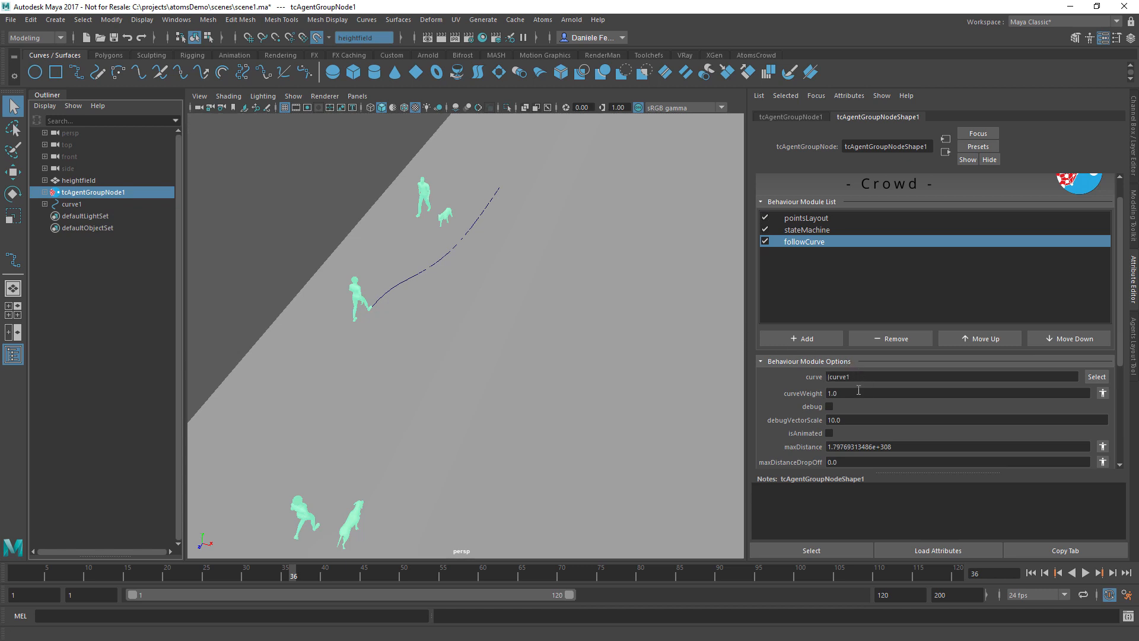
click(1043, 394)
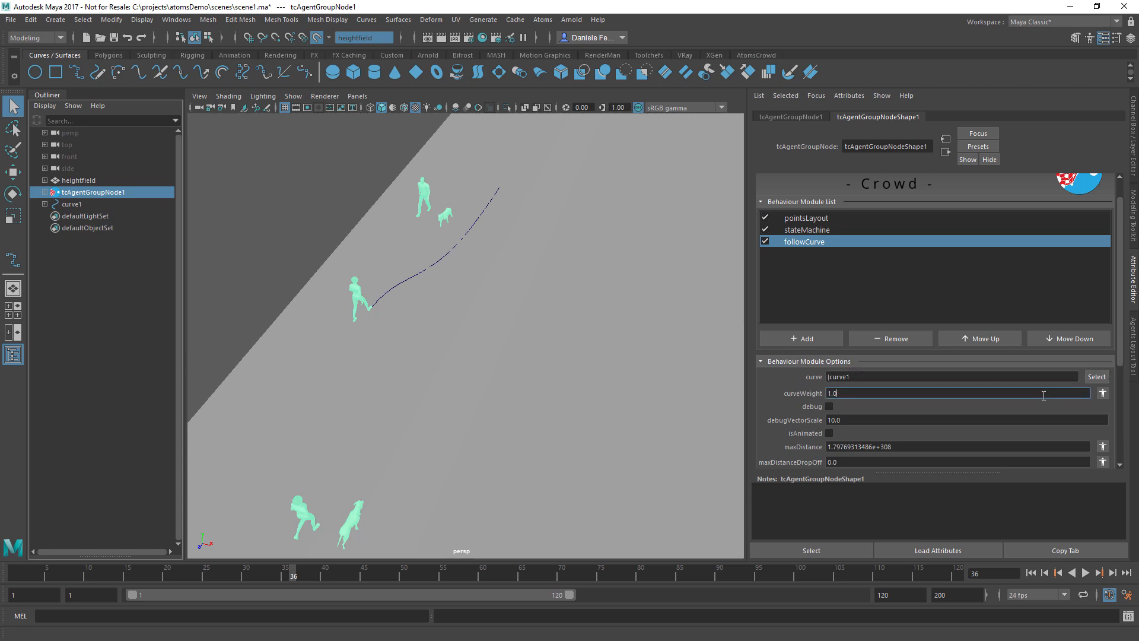
text(0)
key(Tab)
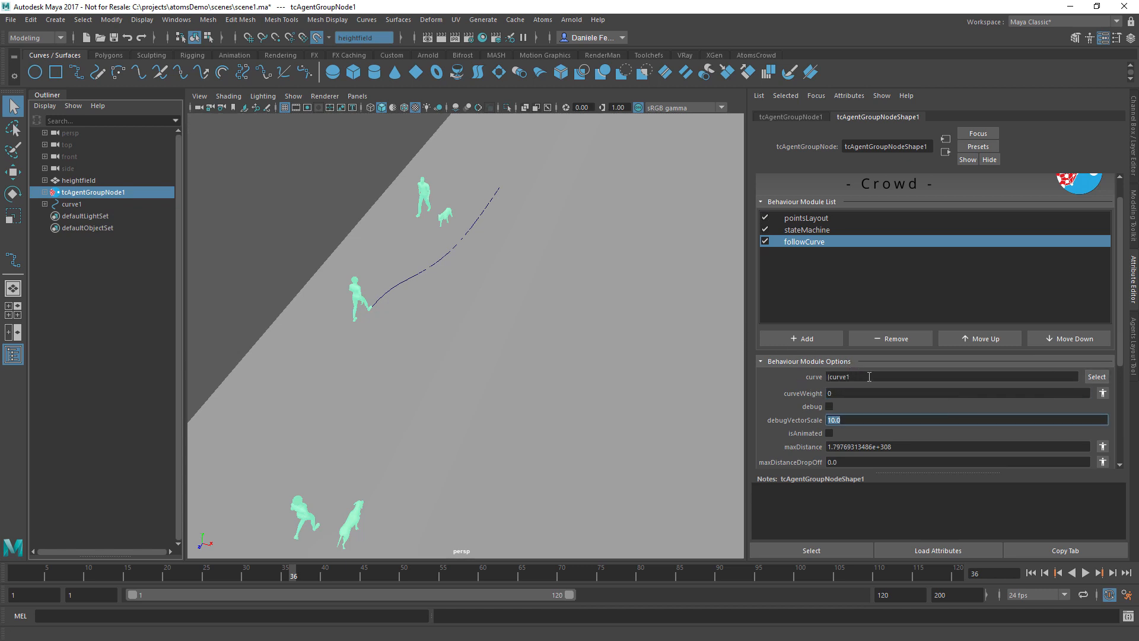
- Select the person at the start of the curve with the Agents Selection Tool and override that agent's curveWeight to 1
scroll(868, 377, down, 3)
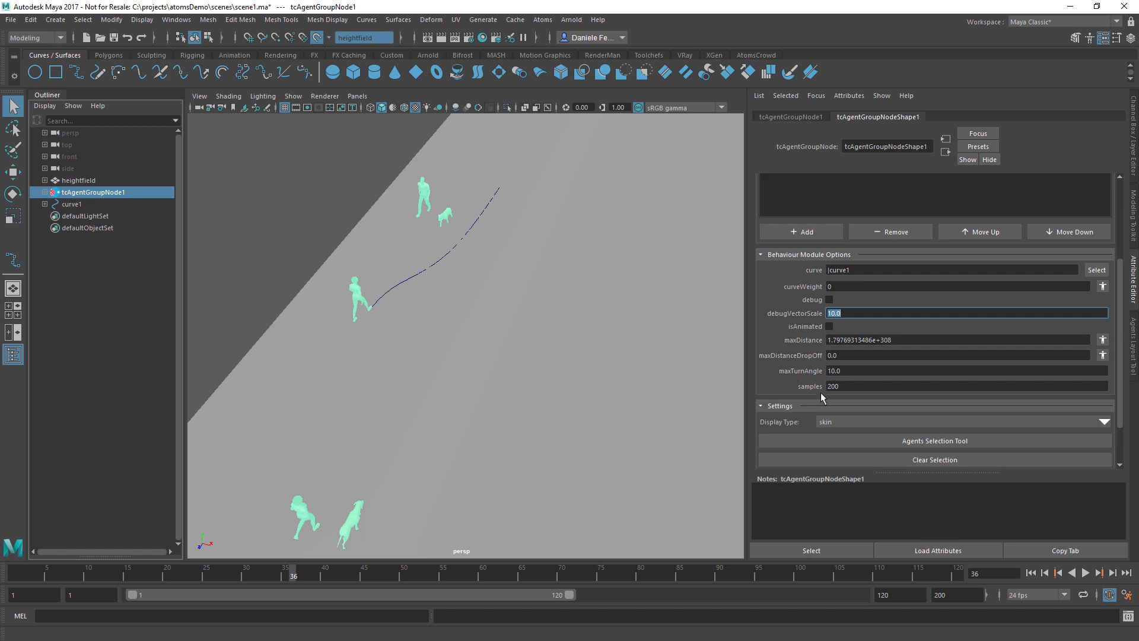
click(860, 443)
click(368, 316)
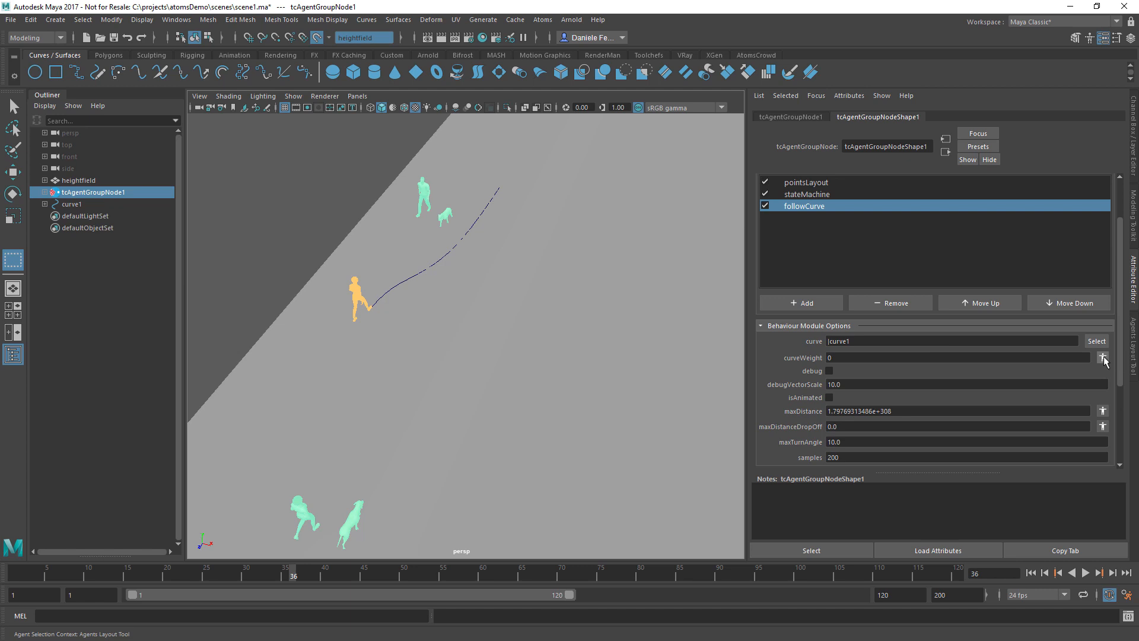
click(1102, 358)
click(904, 606)
text(1)
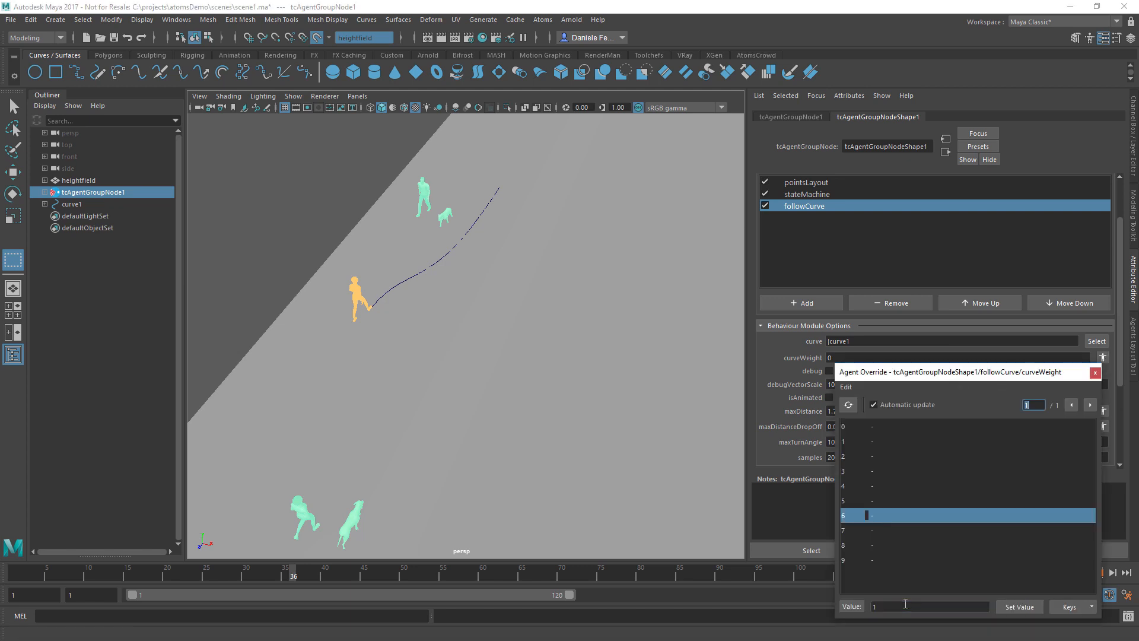
click(1018, 606)
click(1095, 372)
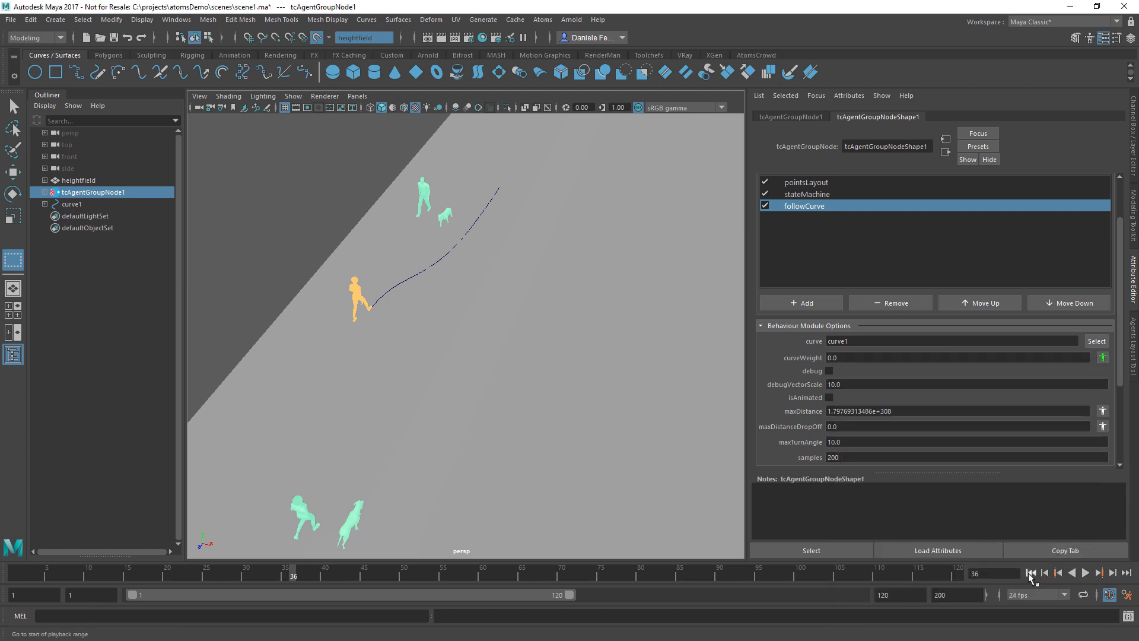
- Play the simulation from frame 1, clear the agent selection and examine from several angles how the overridden person follows the curve
click(1031, 573)
alt+drag(358, 331, 392, 340)
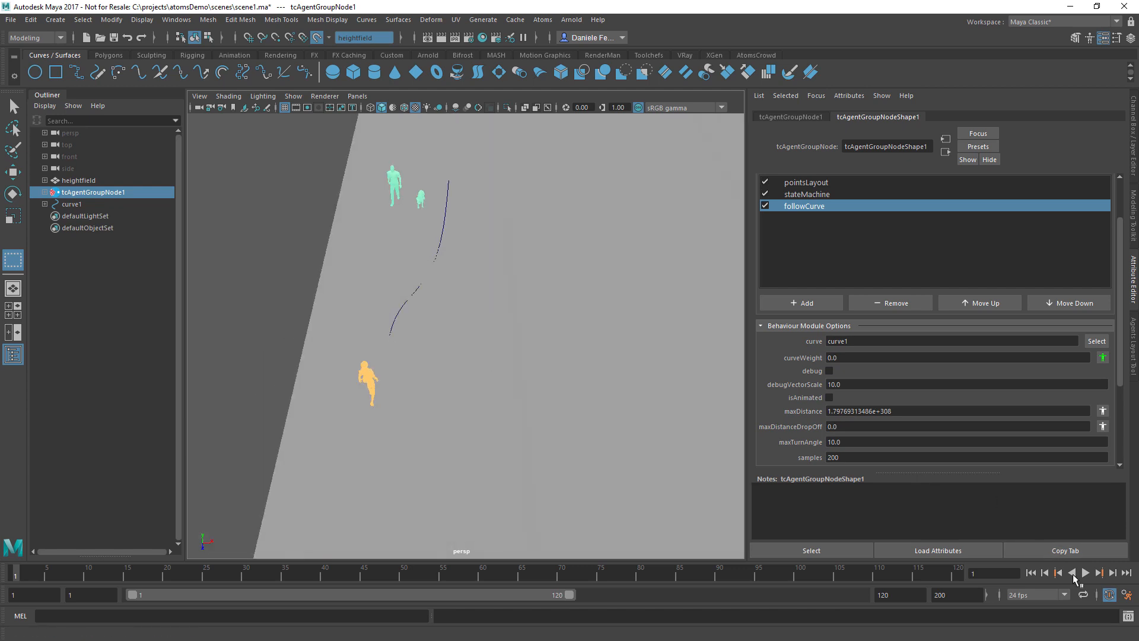
click(1085, 572)
alt+drag(529, 387, 564, 389)
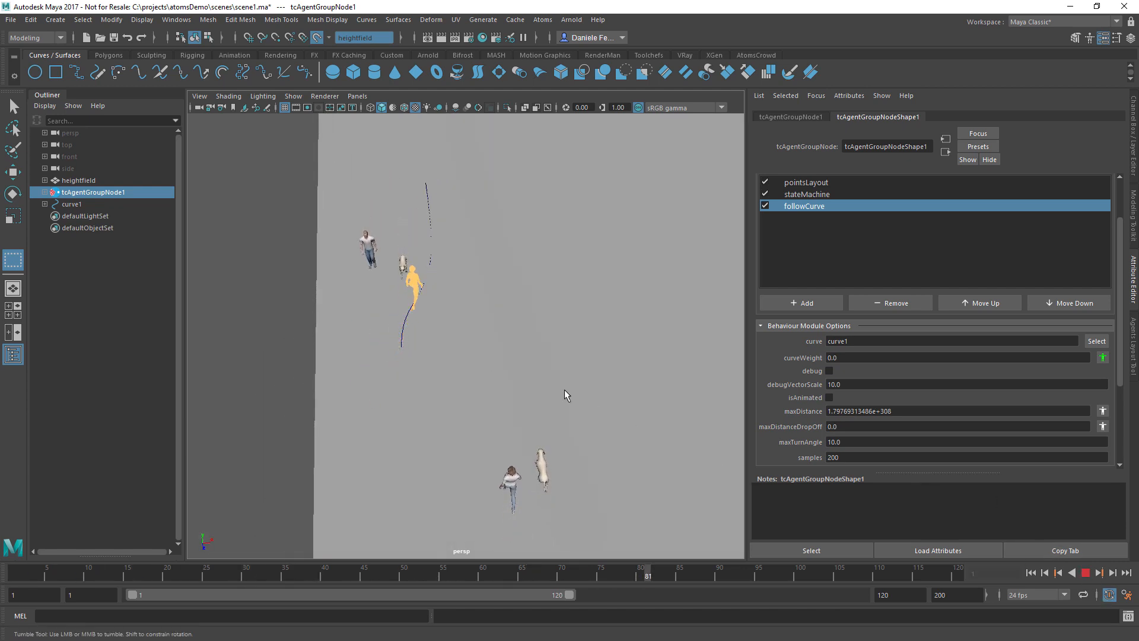
alt+drag(415, 311, 284, 299)
scroll(756, 350, down, 1)
scroll(765, 354, down, 2)
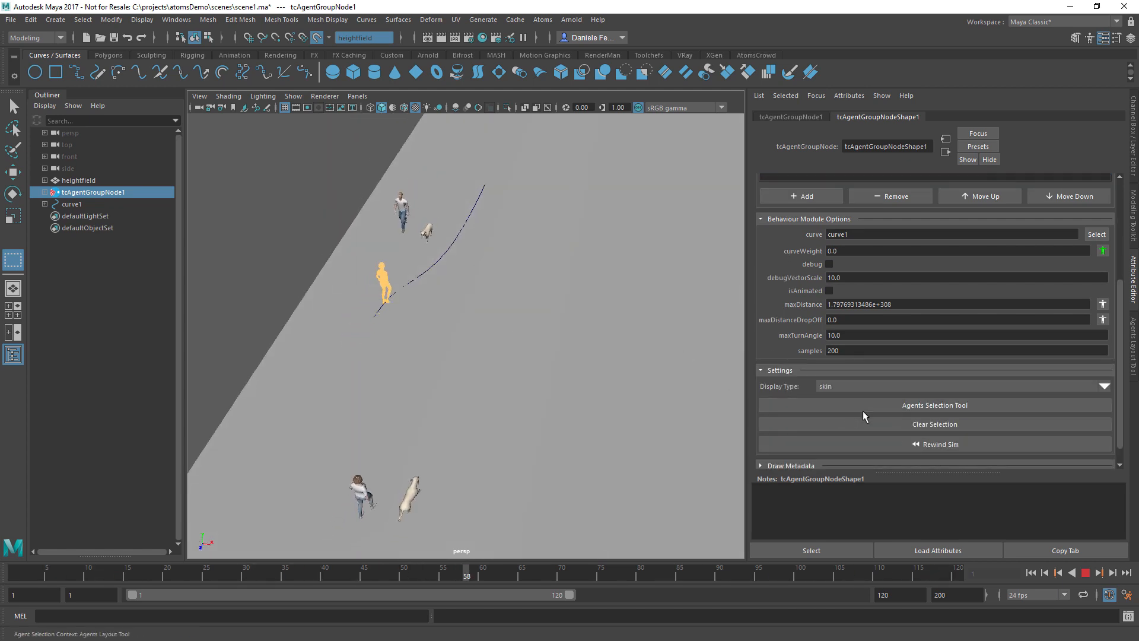
alt+drag(506, 300, 376, 283)
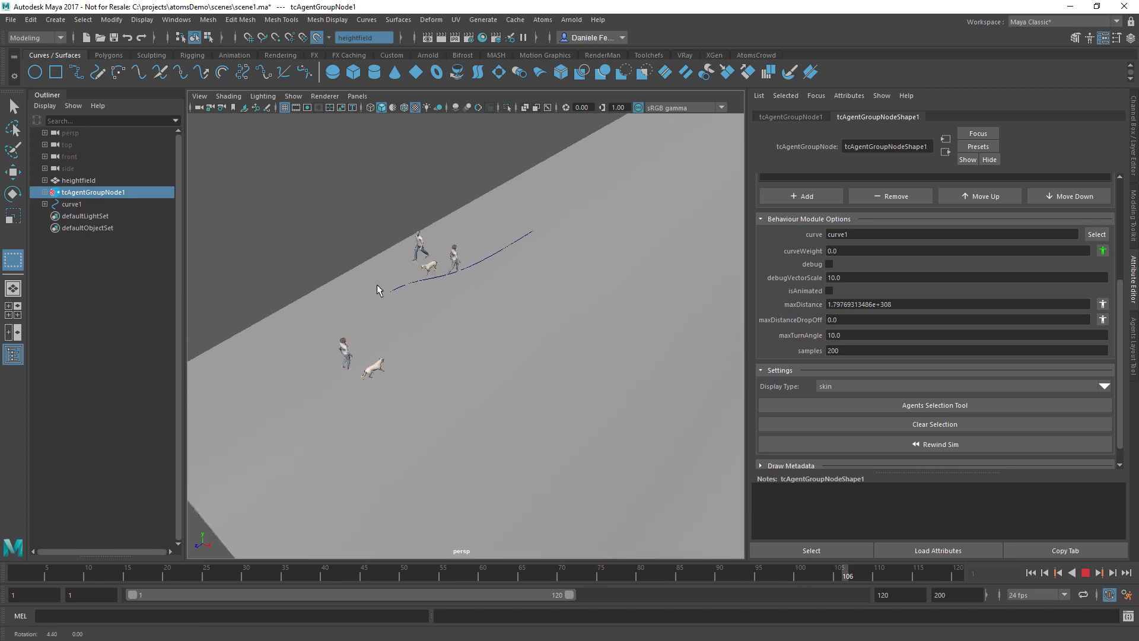
alt+drag(482, 280, 540, 297)
alt+right_drag(603, 298, 545, 301)
alt+drag(546, 301, 516, 307)
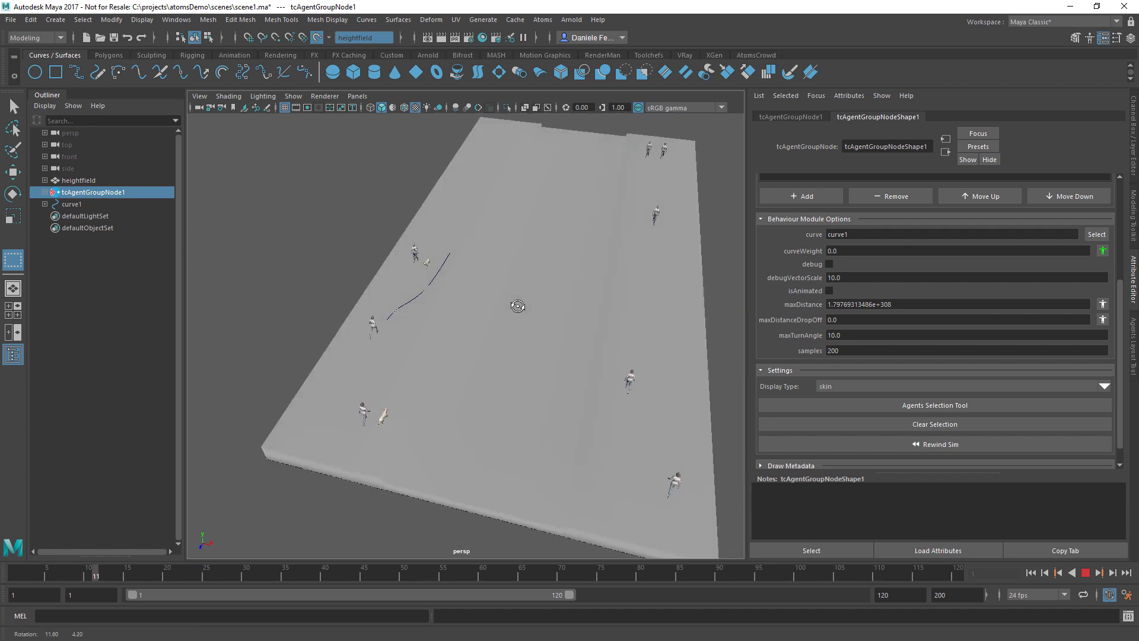
alt+drag(603, 318, 529, 303)
alt+middle_drag(529, 303, 523, 304)
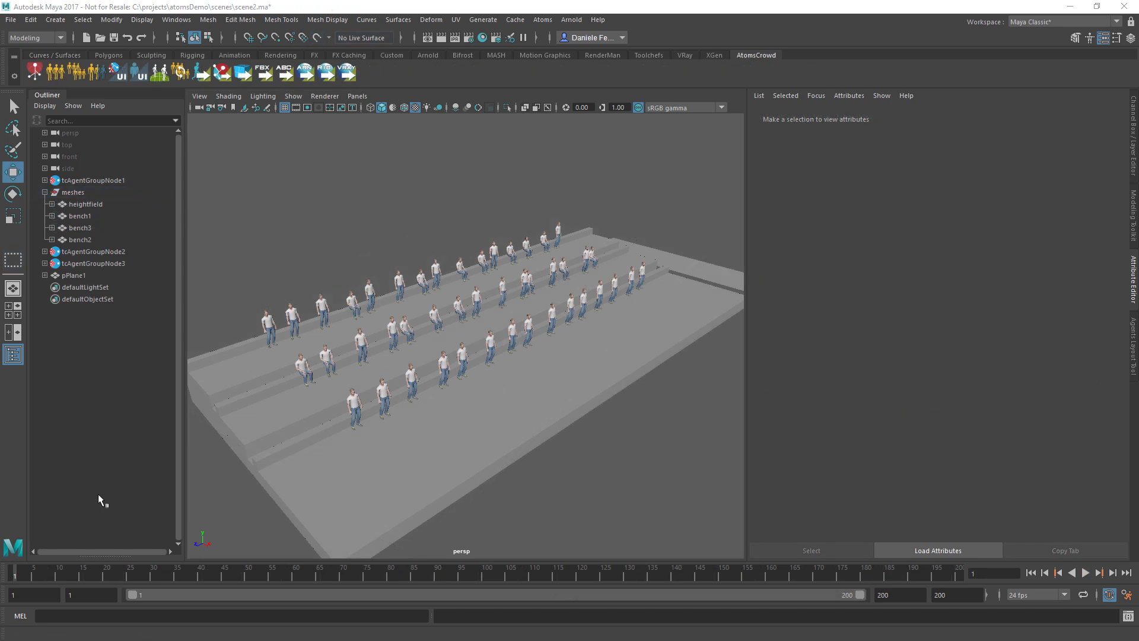
- Inspect the stepped heightfield mesh and the three bench meshes of the stadium scene
alt+drag(292, 439, 349, 426)
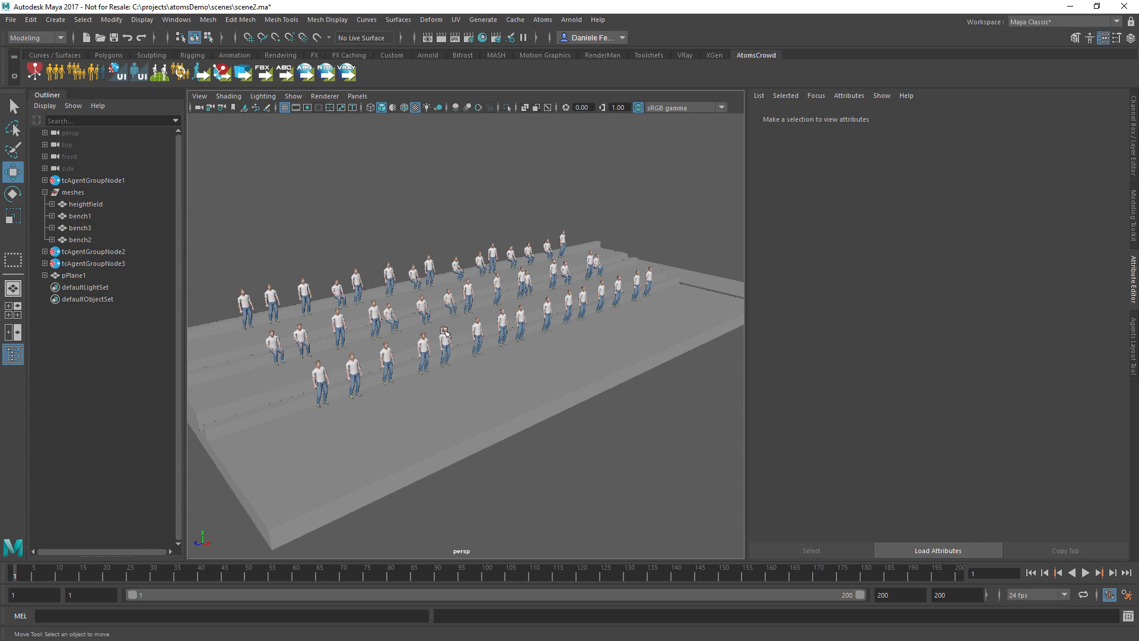
alt+drag(444, 332, 392, 386)
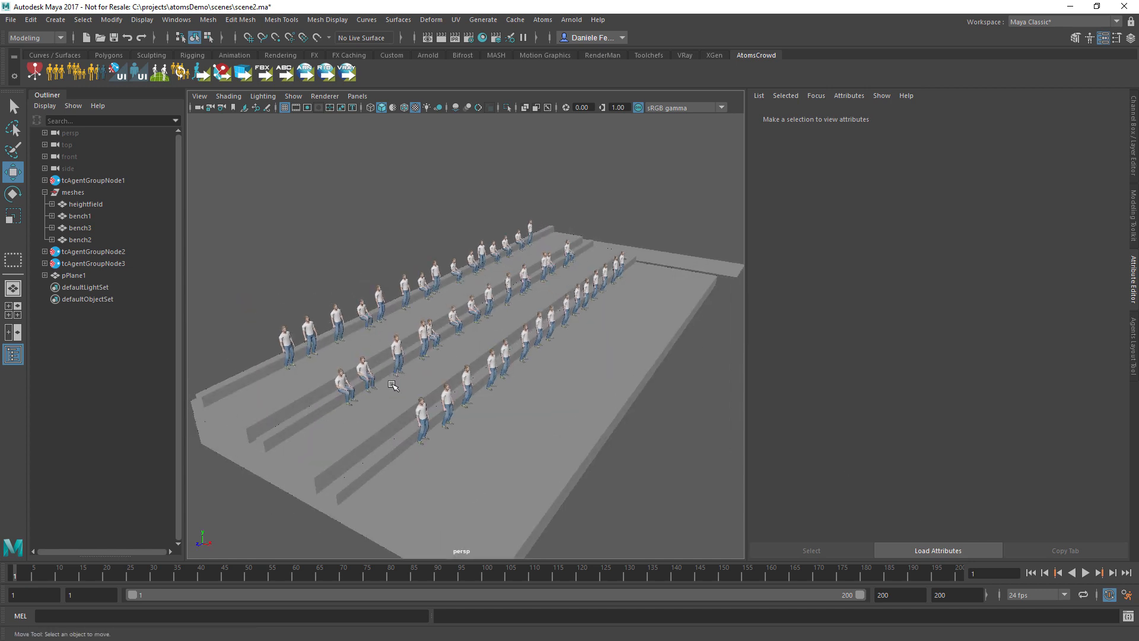
click(86, 205)
key(f)
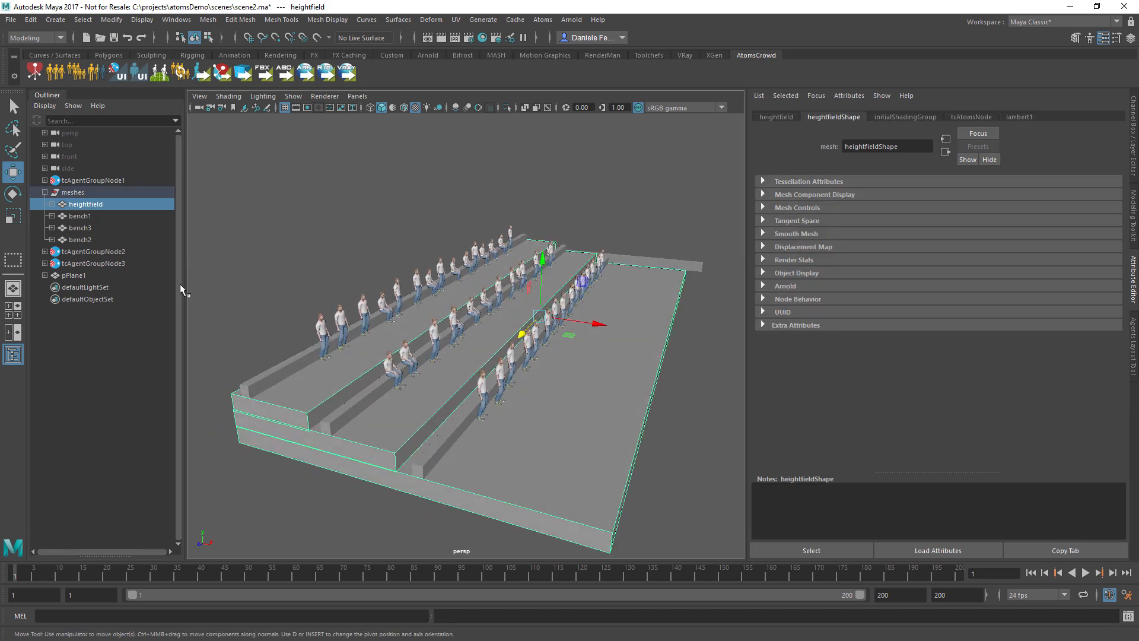
drag(100, 220, 99, 239)
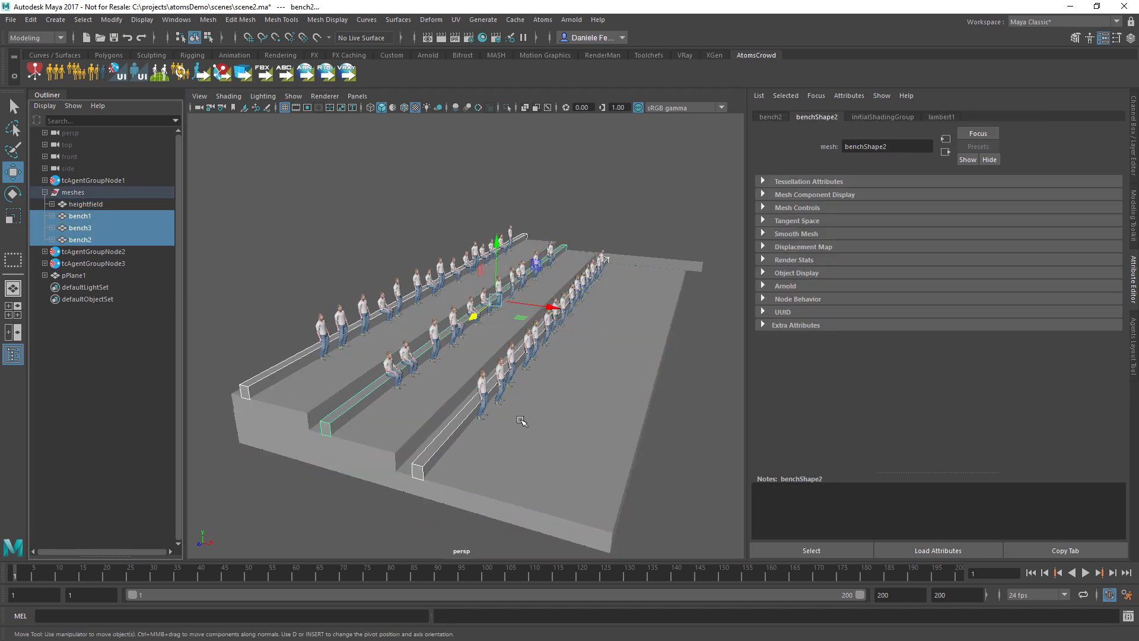
alt+drag(521, 419, 517, 384)
alt+right_drag(517, 384, 558, 379)
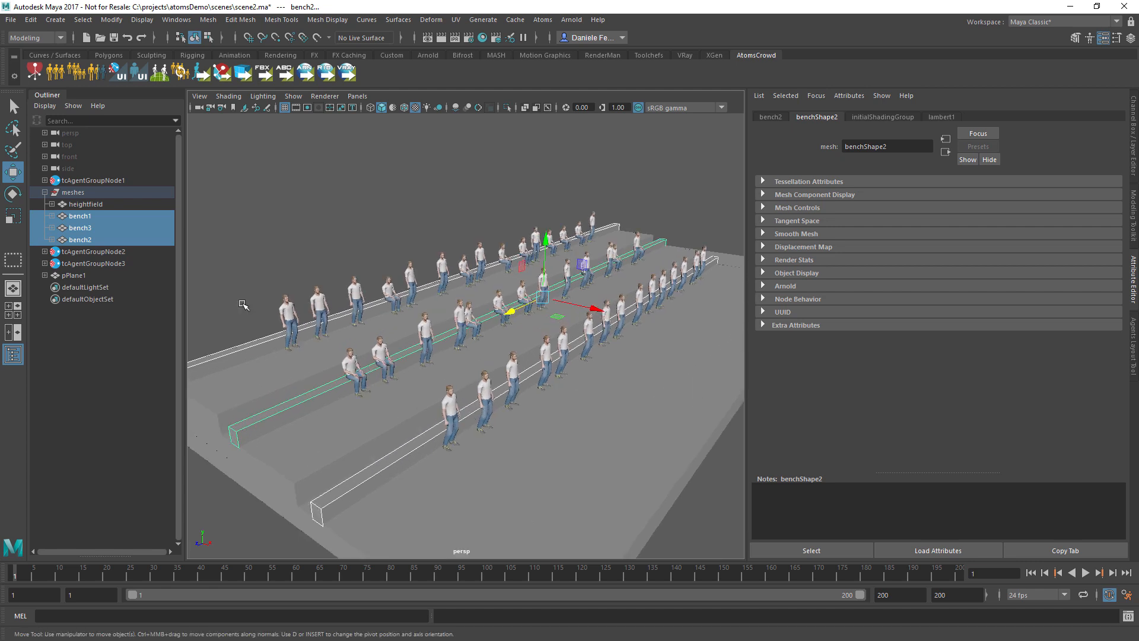
- Review the stateMachine options and behaviour module lists of the three agent groups standing on the benches
click(114, 181)
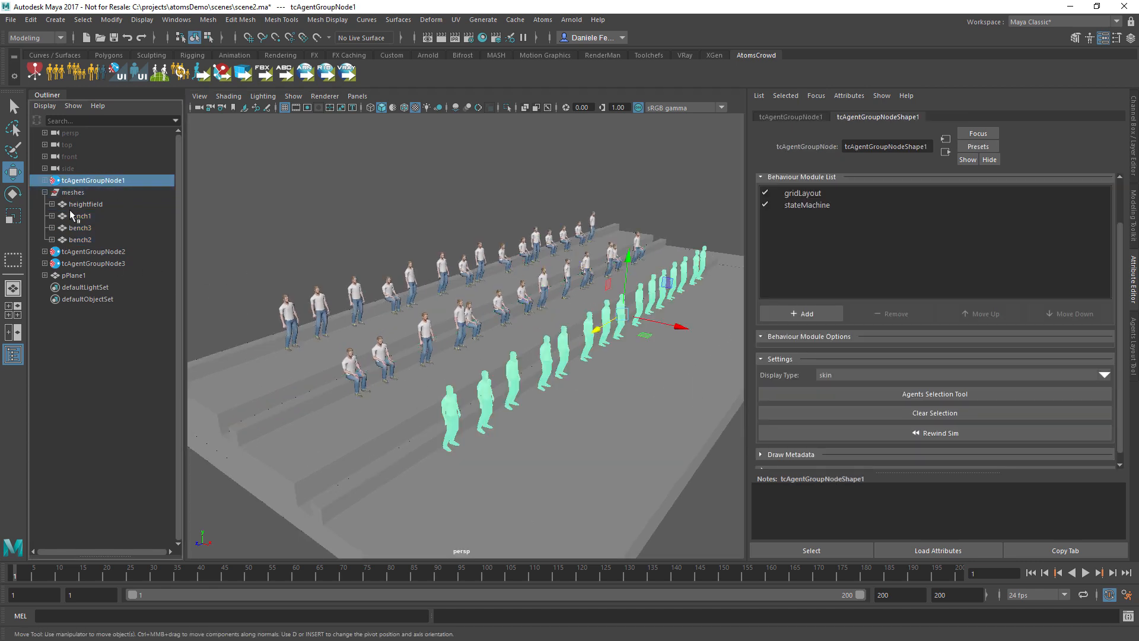
click(811, 204)
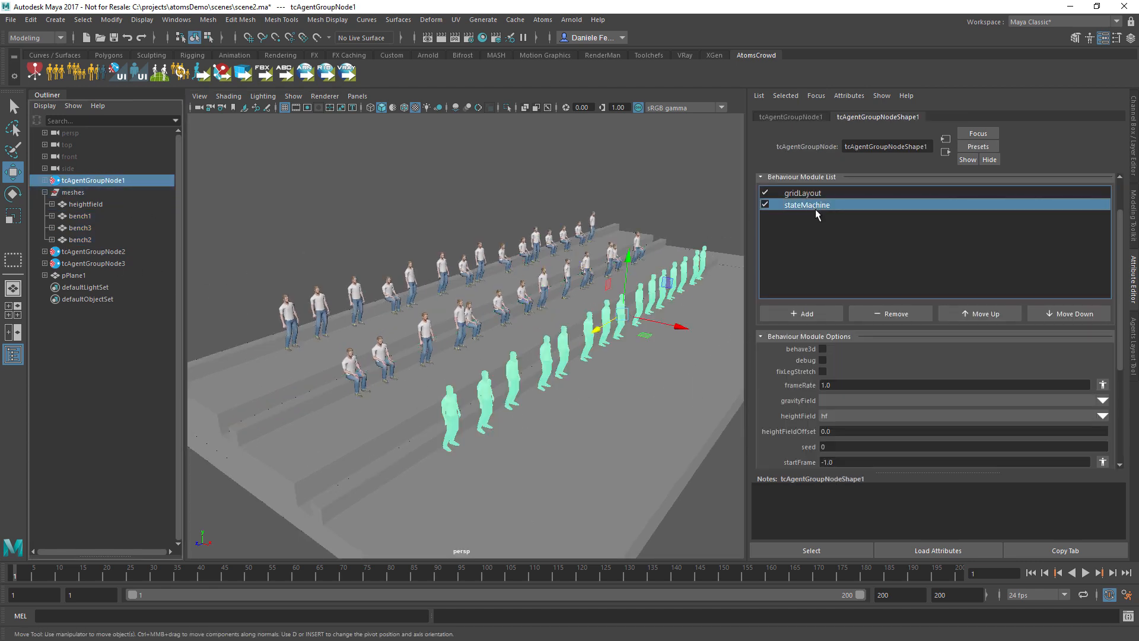
scroll(782, 367, down, 2)
click(92, 252)
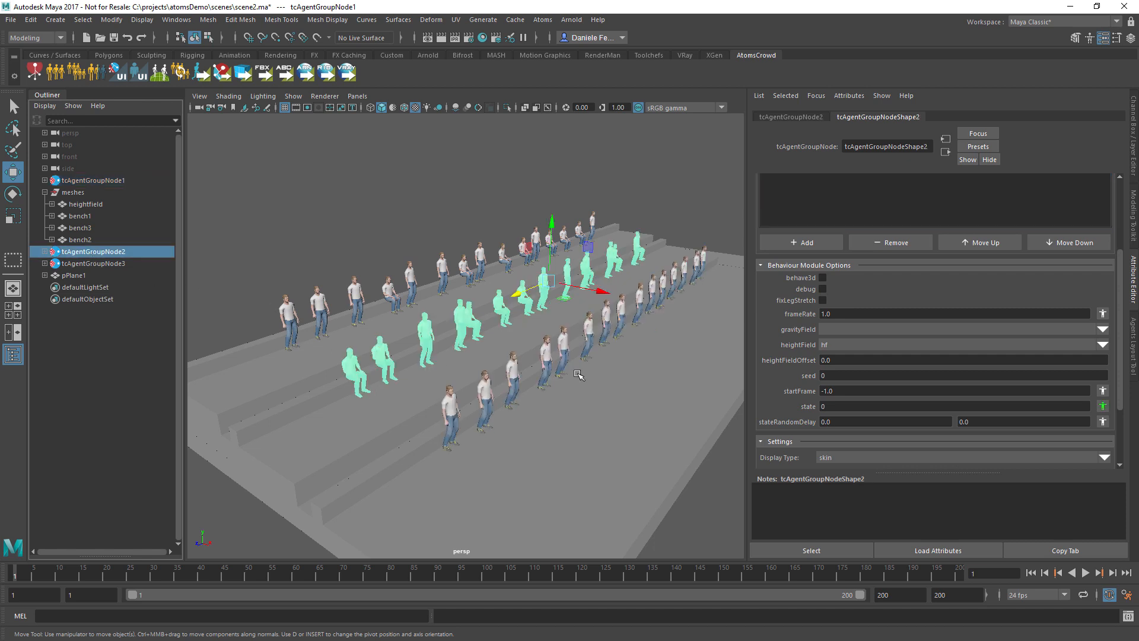
click(105, 264)
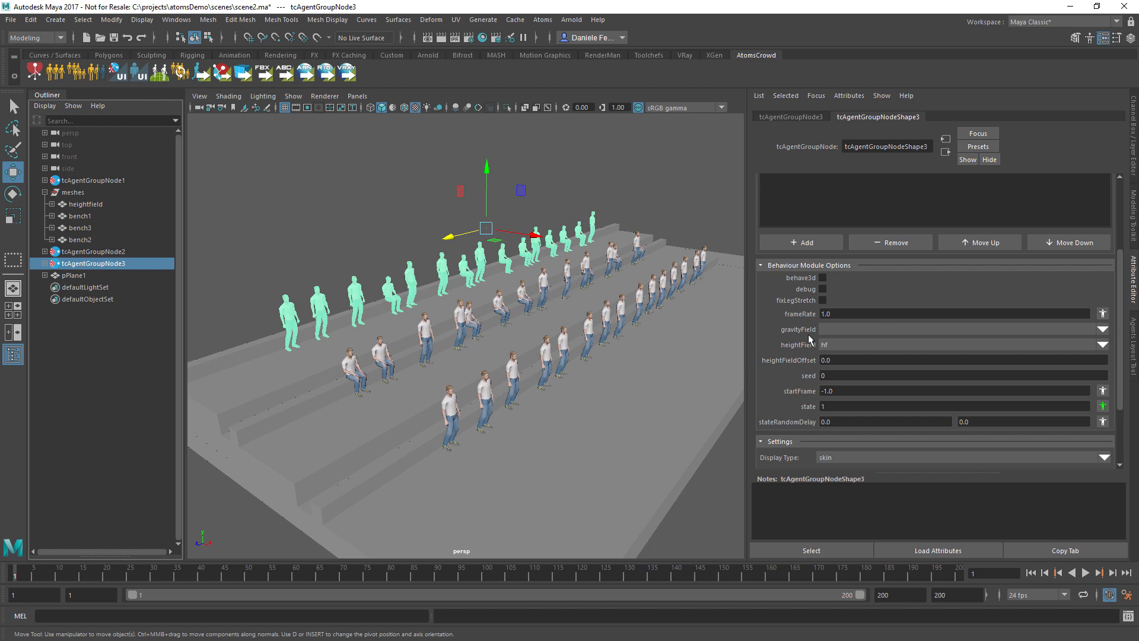
scroll(809, 339, up, 2)
alt+drag(678, 305, 551, 307)
scroll(825, 227, up, 4)
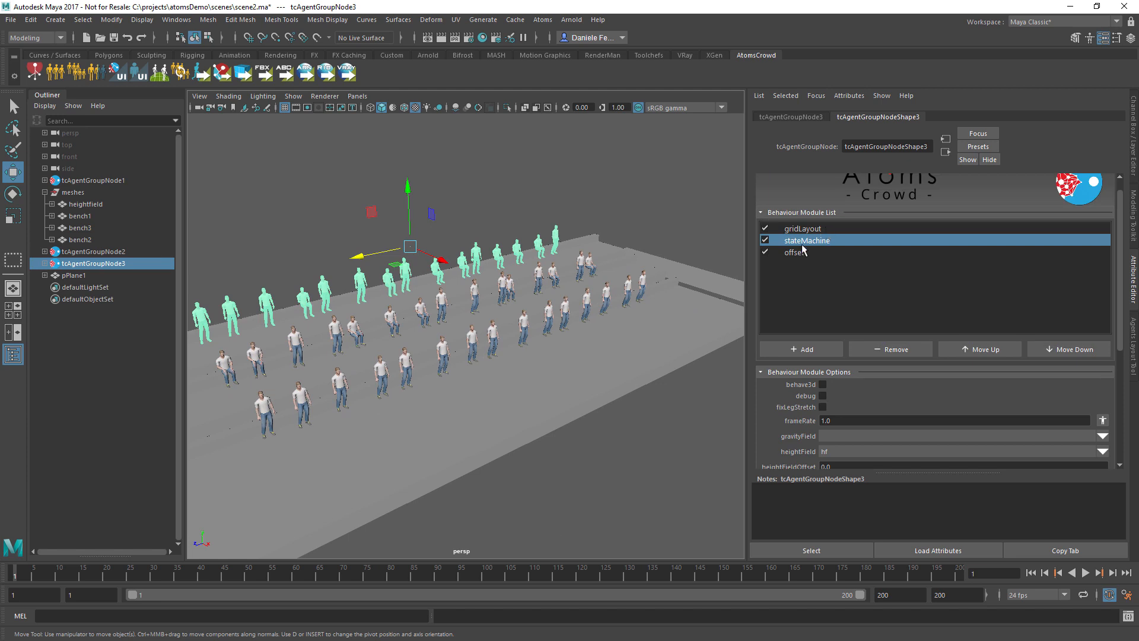
- Select the animated plane beside the stands, play the simulation to watch its movement, then stop and rewind to frame 1
click(700, 276)
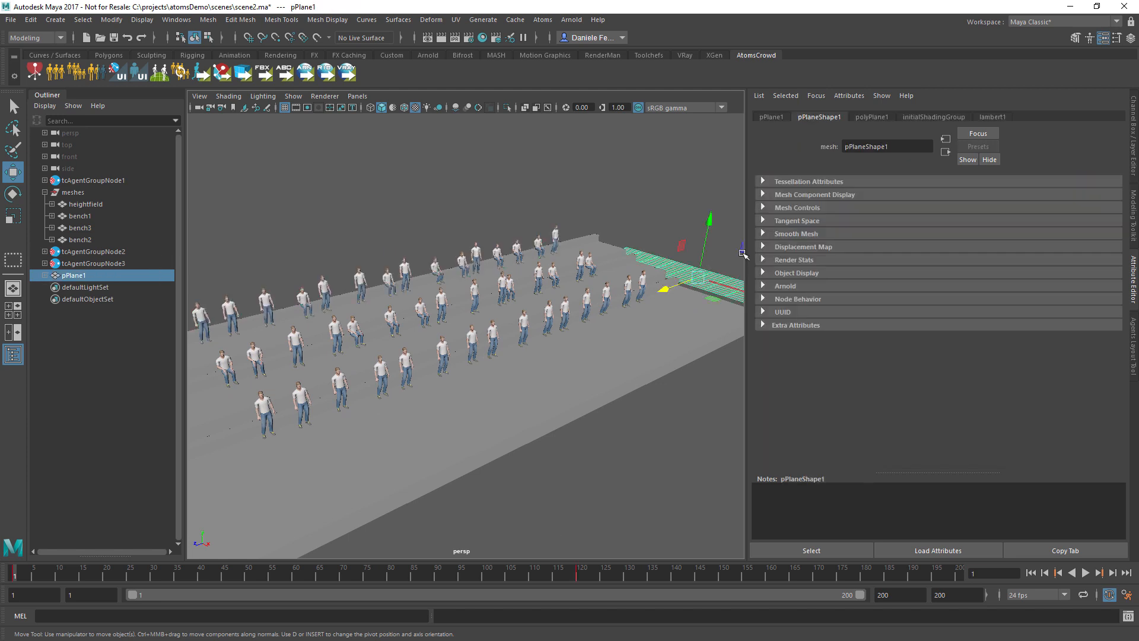
click(1083, 572)
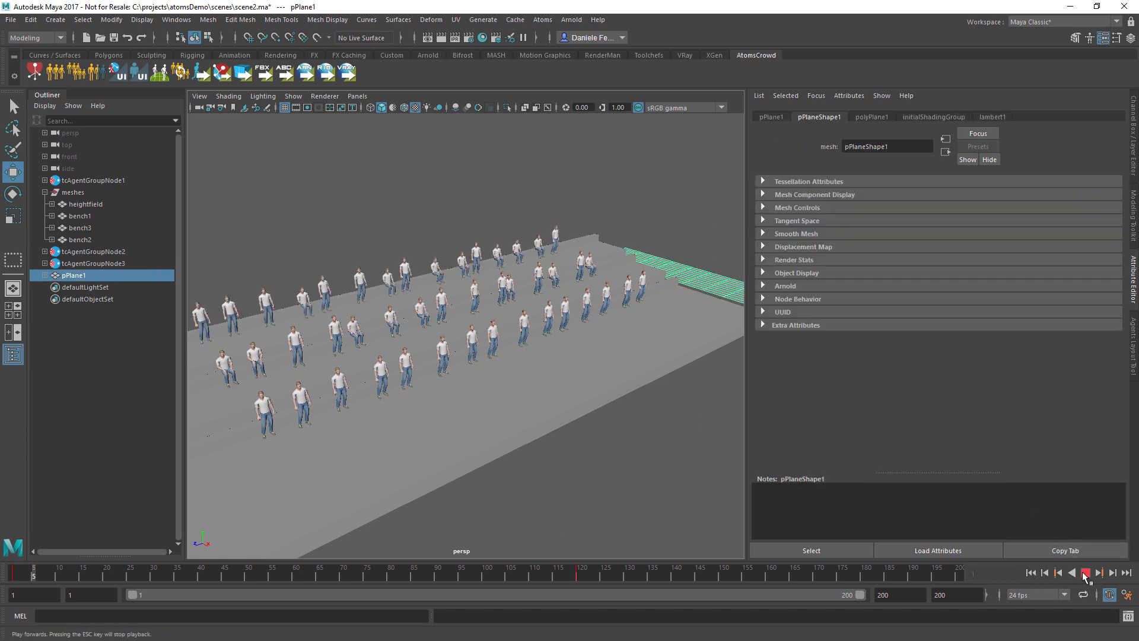
alt+drag(621, 316, 574, 320)
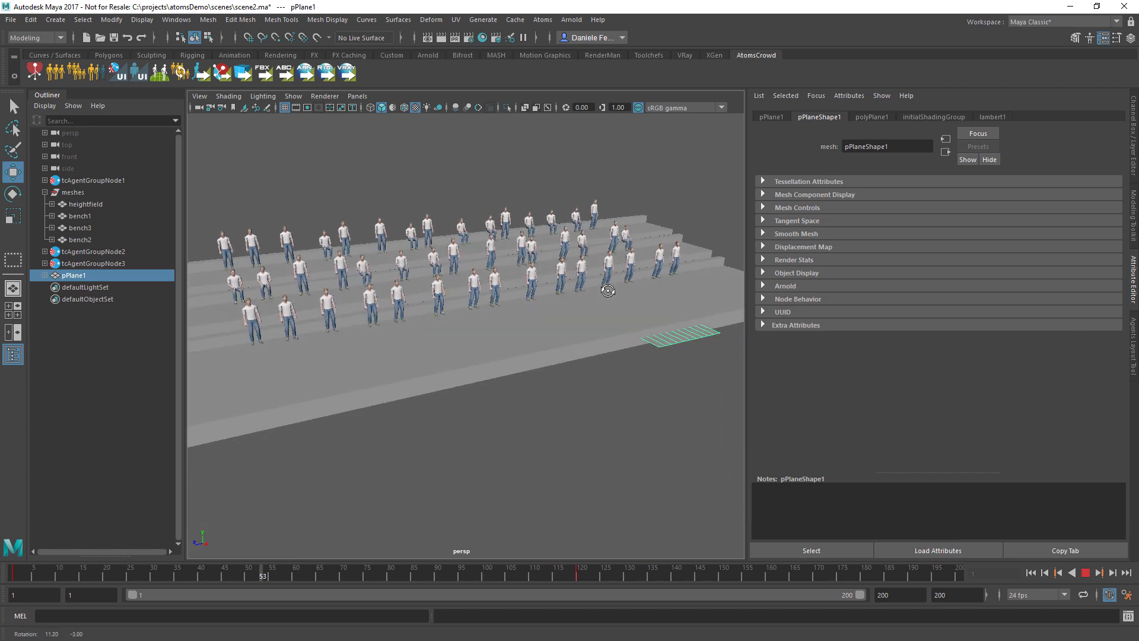
alt+right_drag(575, 320, 543, 335)
alt+middle_drag(542, 335, 560, 322)
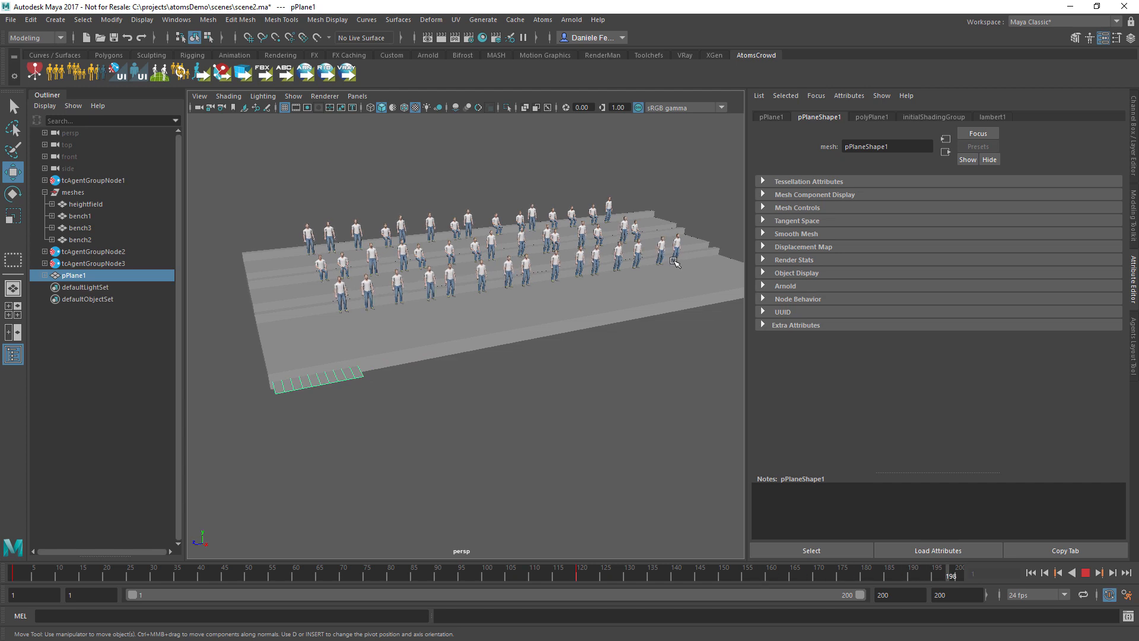
click(1085, 574)
click(1031, 573)
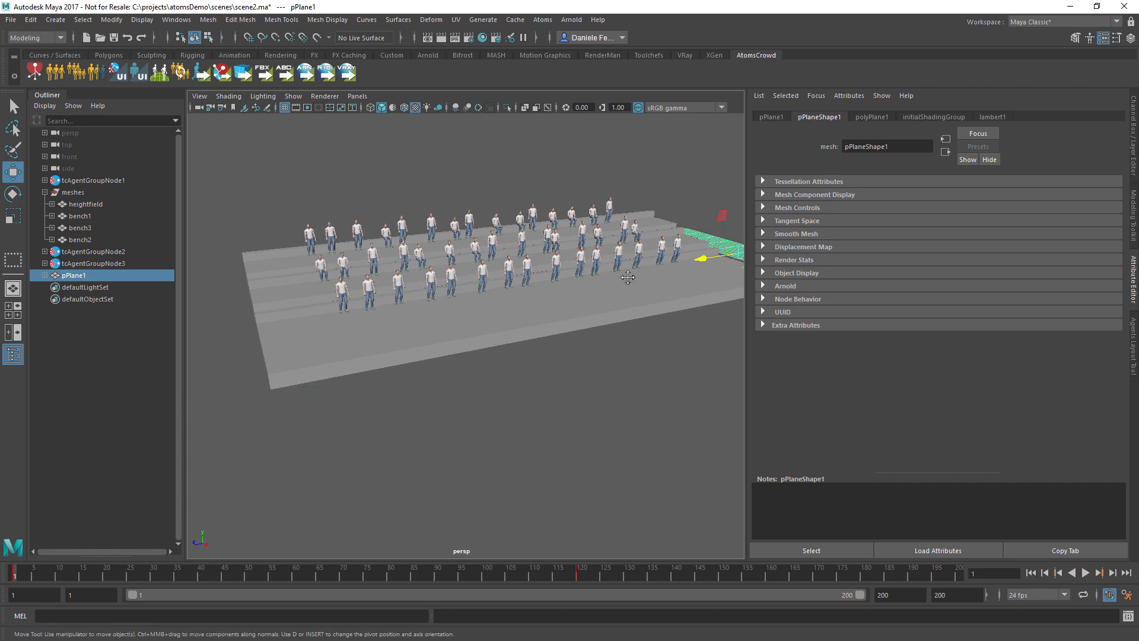
- Add an areaTrigger behaviour module to tcAgentGroupNode1, the group standing on the lowest bench
alt+drag(628, 278, 604, 311)
click(89, 180)
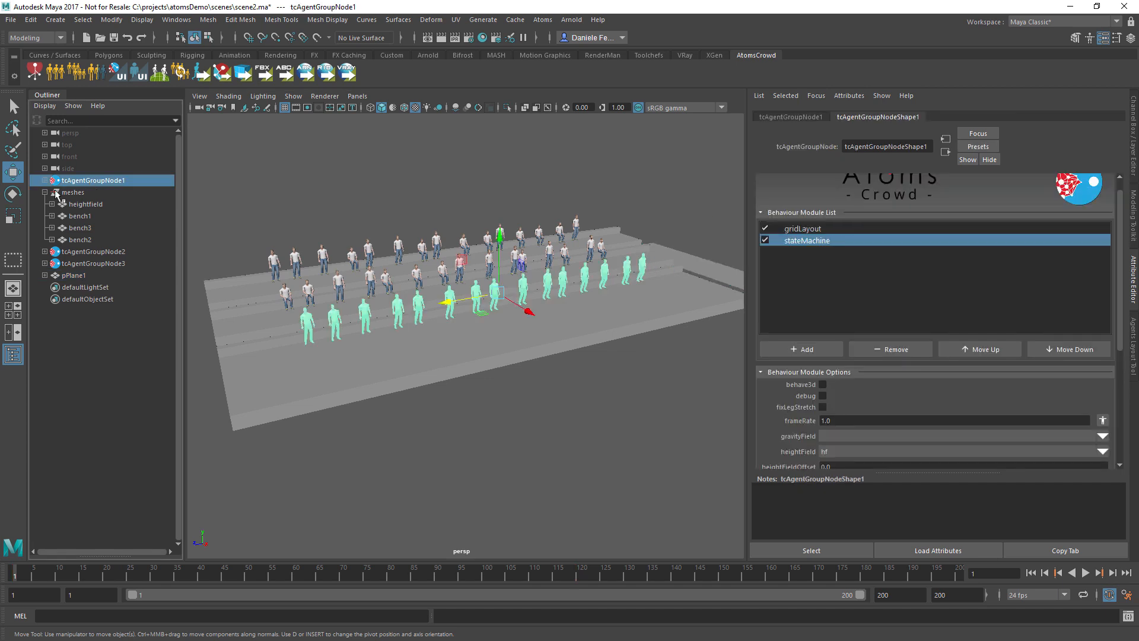
click(44, 192)
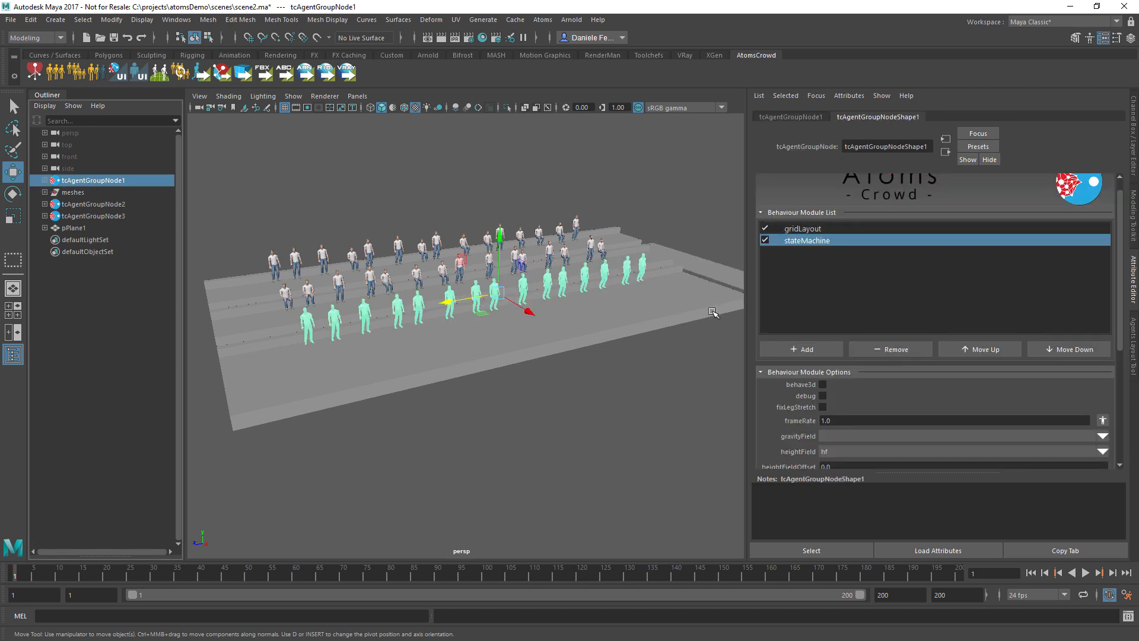
click(805, 351)
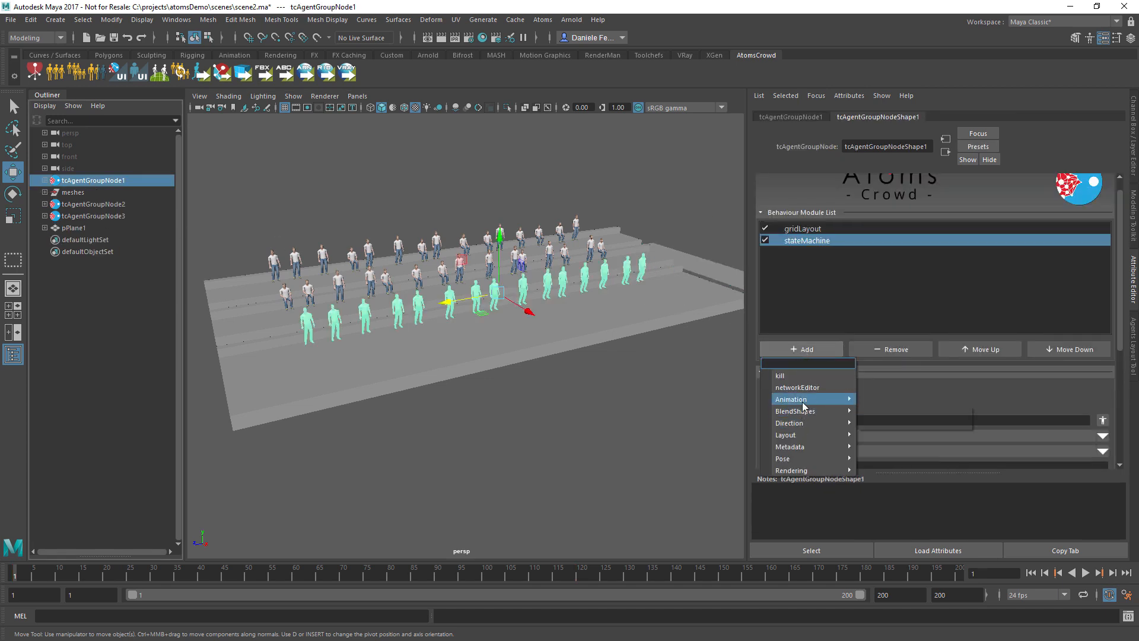
mouse_move(803, 400)
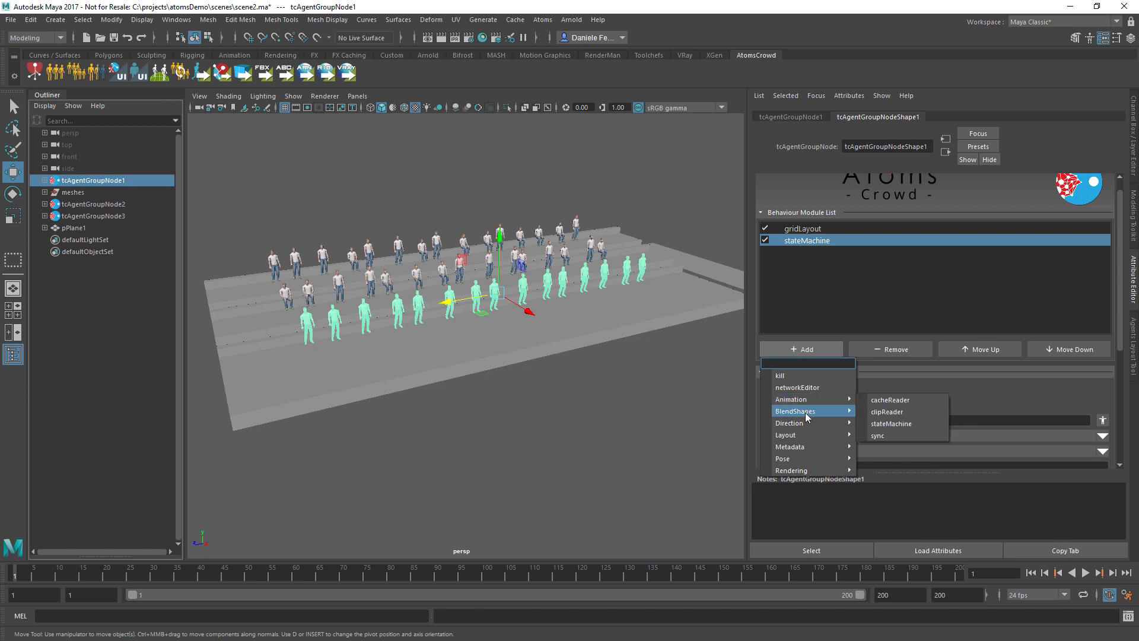
mouse_move(805, 446)
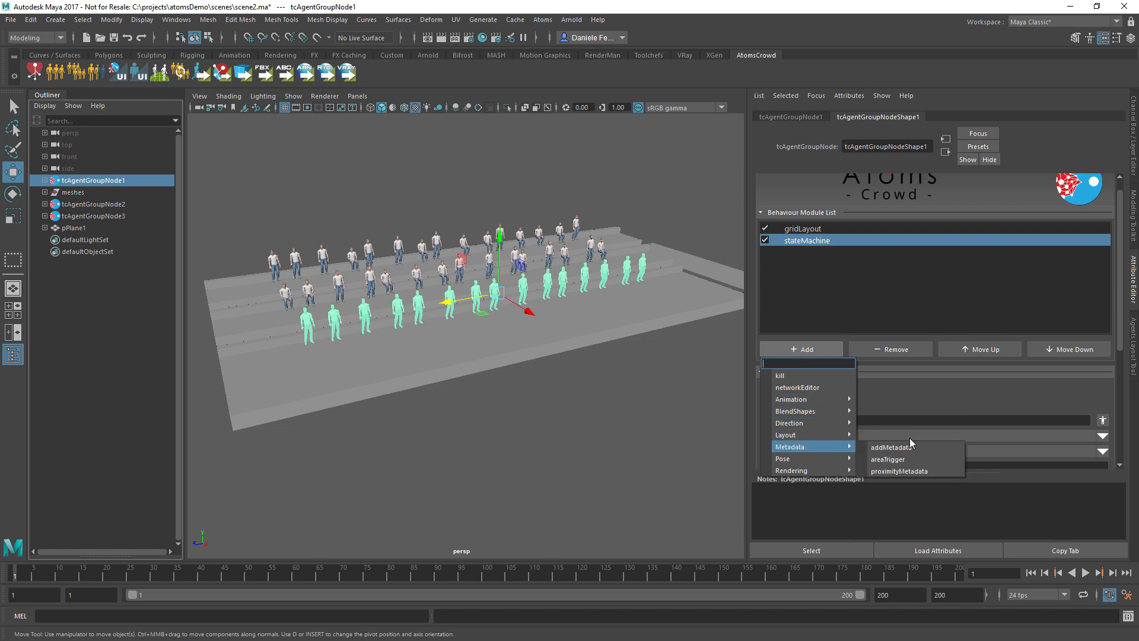
click(905, 458)
- Assign pPlane1 as the mesh of the areaTrigger module
scroll(800, 268, down, 2)
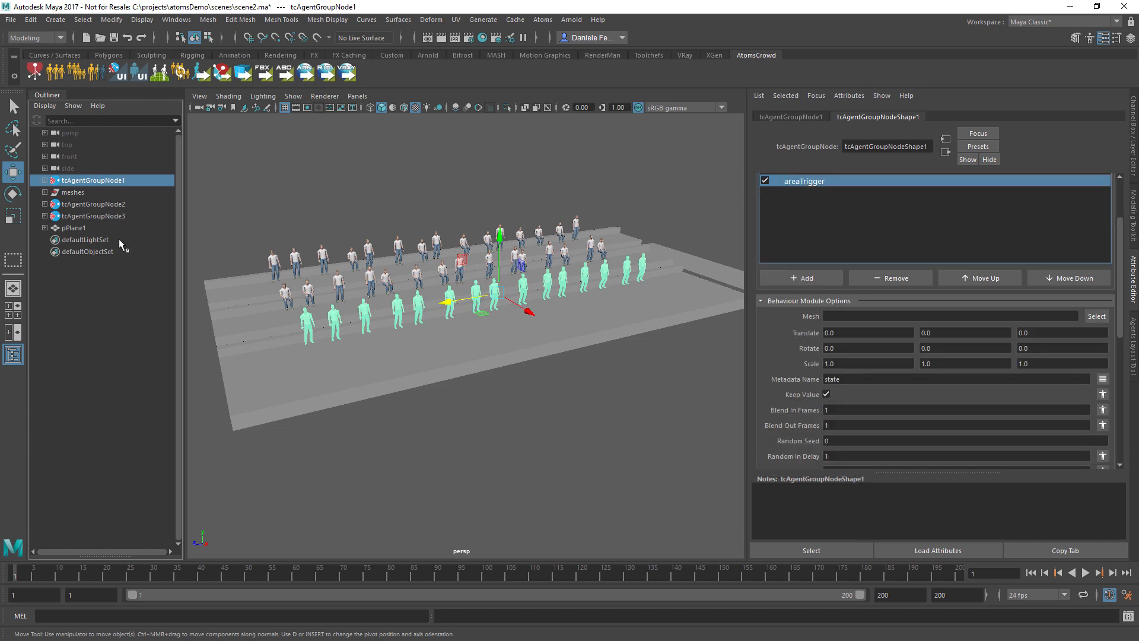
middle_drag(75, 227, 84, 229)
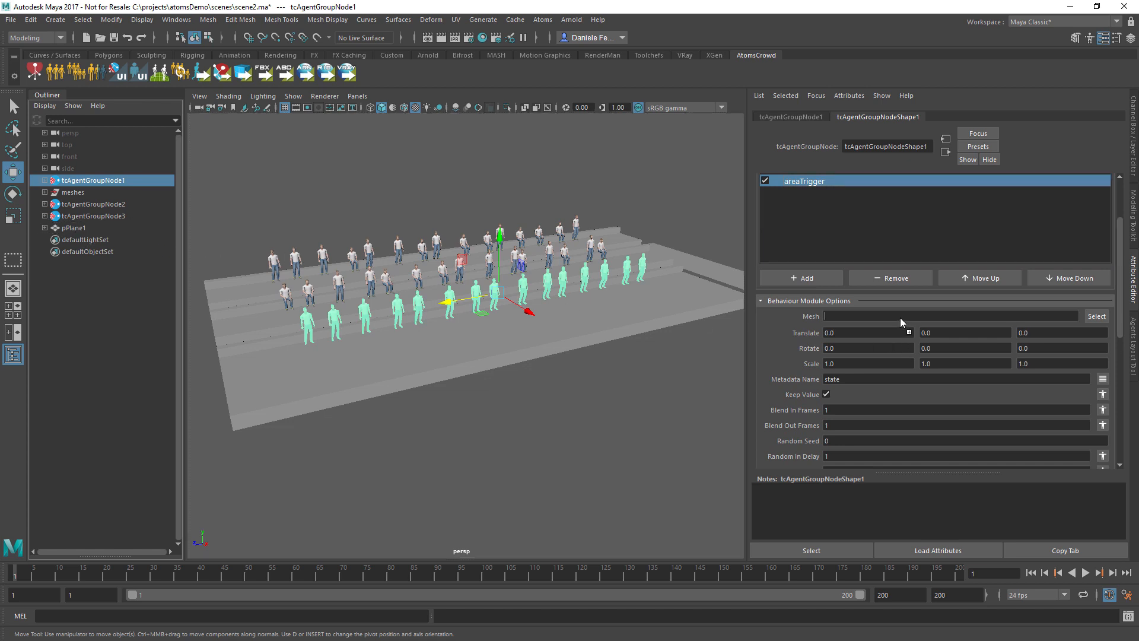
middle_drag(900, 319, 898, 317)
scroll(810, 389, down, 1)
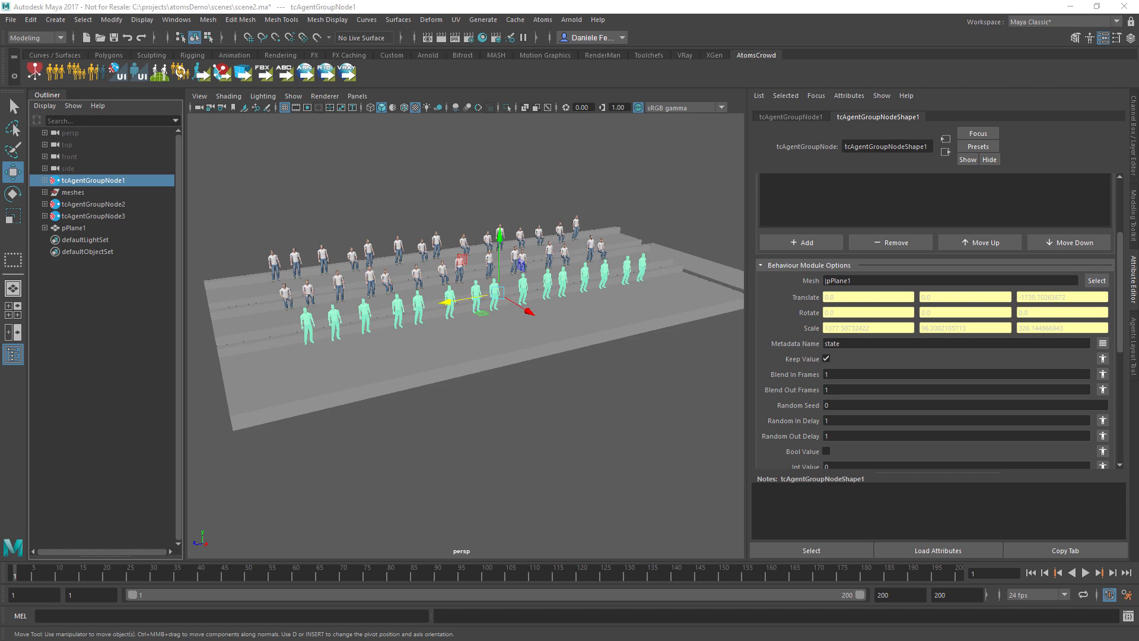
- In the Atoms Editor, inspect the standWave state's id in manStadiumStateMachine and the state machine assigned to the man agent type
drag(0, 126, 456, 116)
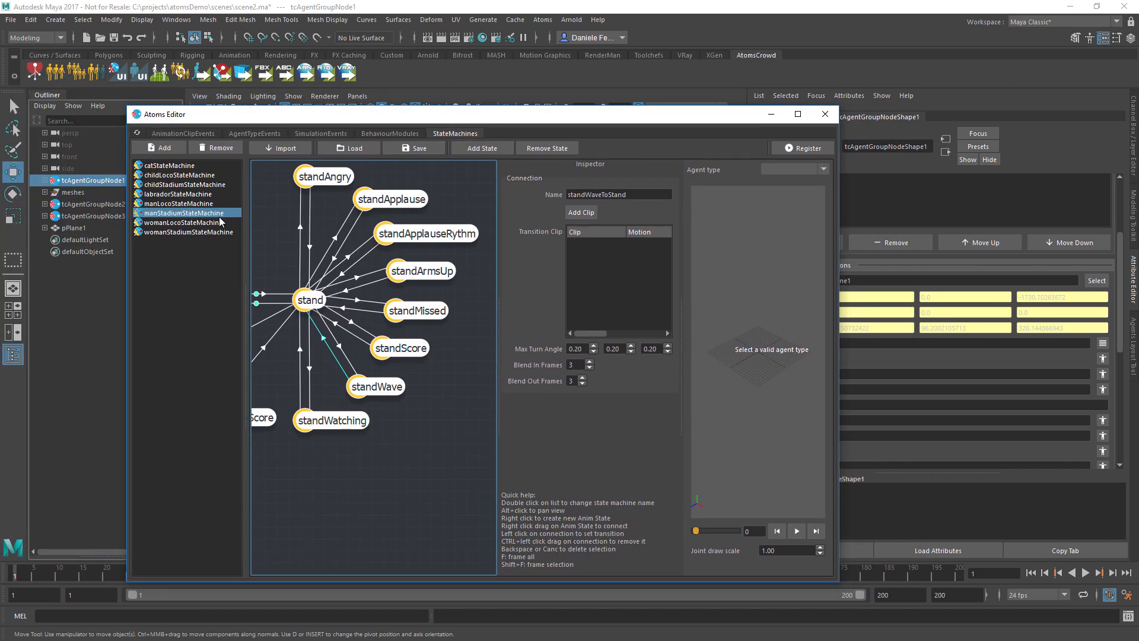
click(363, 390)
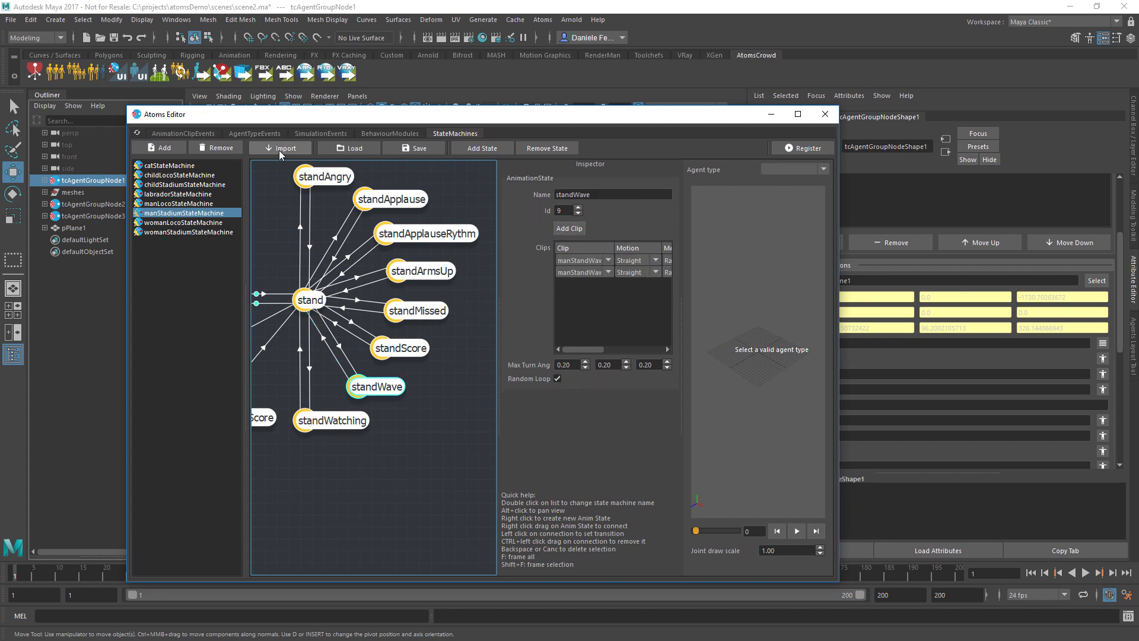
click(269, 134)
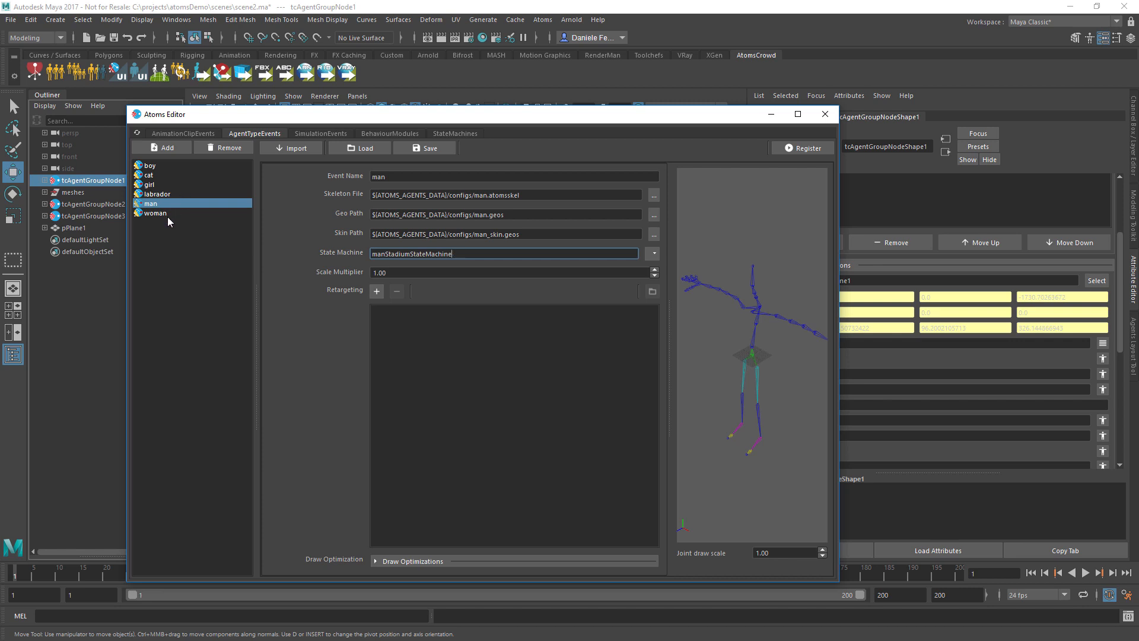
click(455, 133)
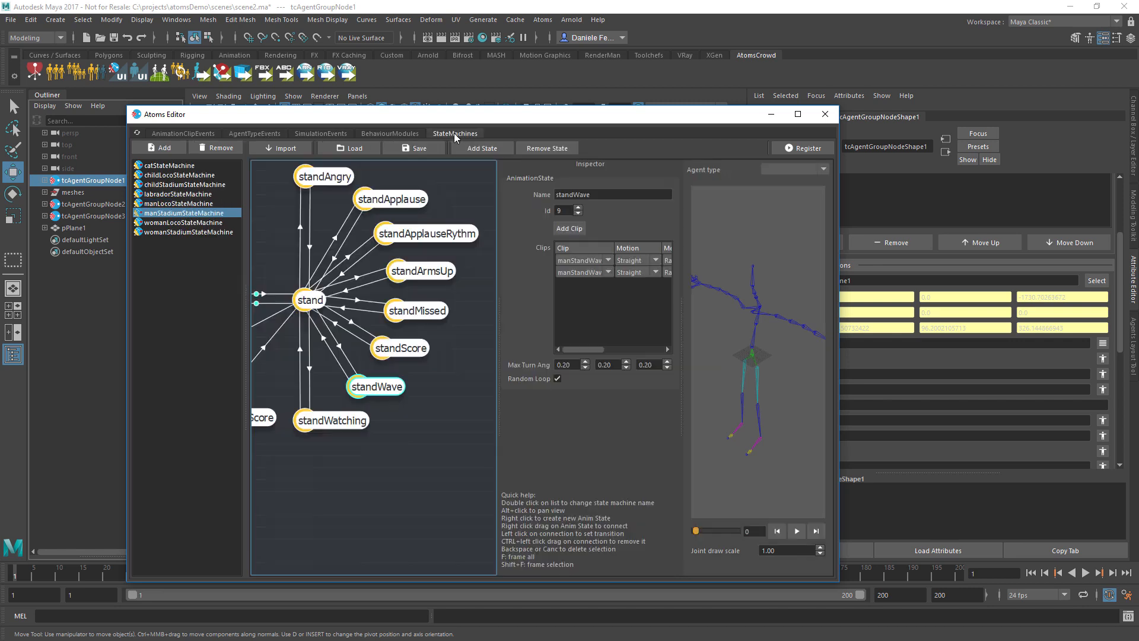
- Review the state machine choices for the boy agent type, return to the man type and move the Atoms Editor out of view
click(254, 133)
click(172, 166)
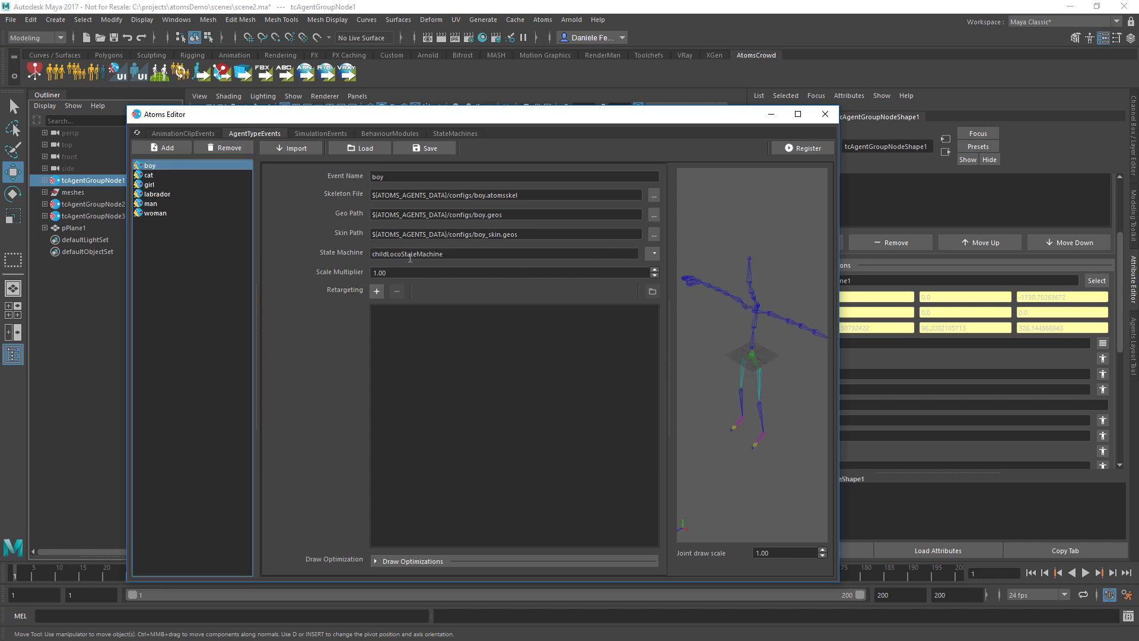
click(654, 254)
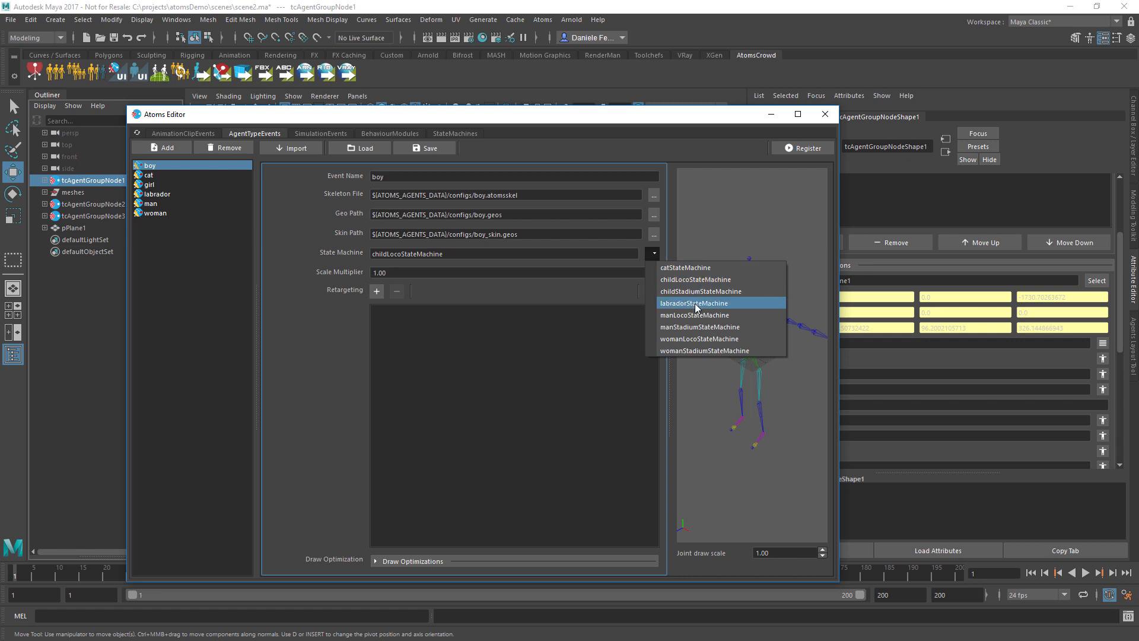
click(249, 255)
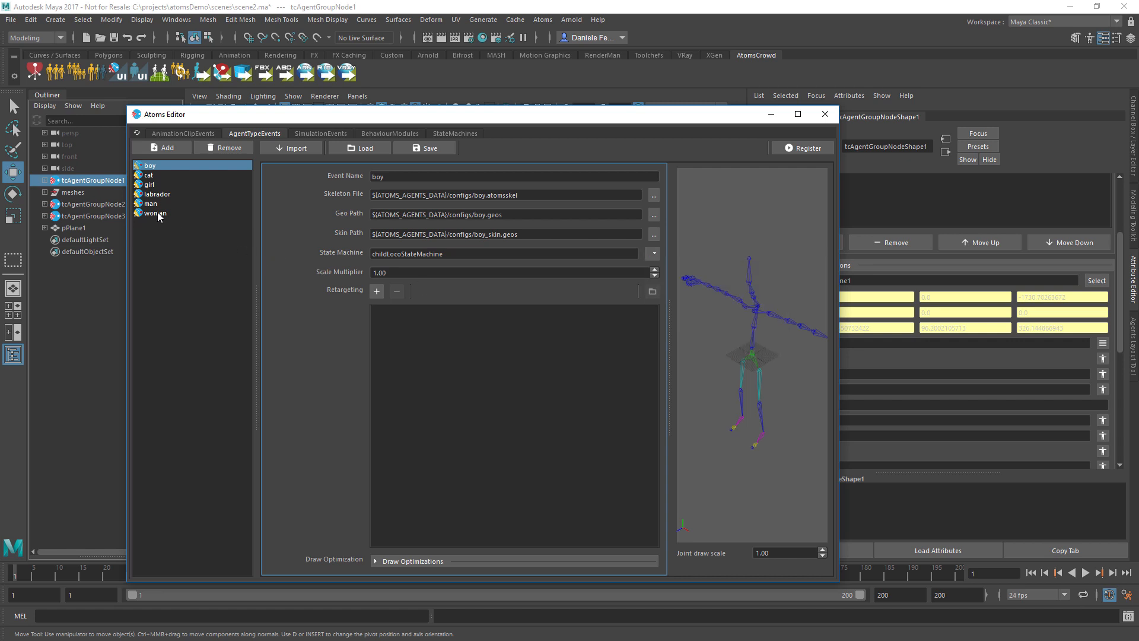
click(150, 204)
drag(658, 115, 0, 116)
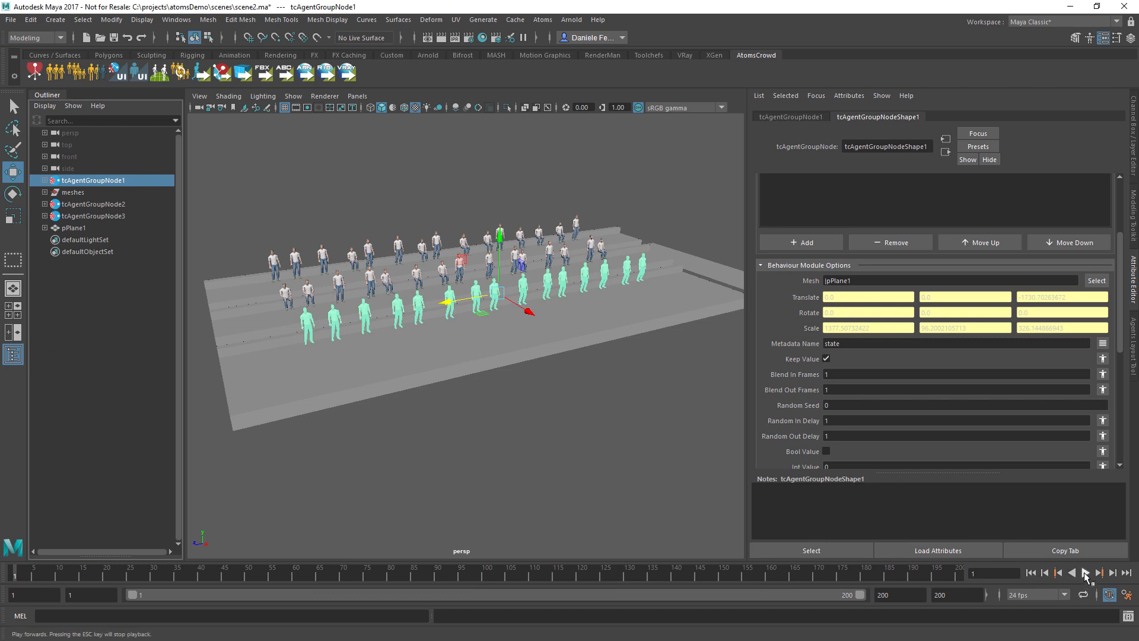
- Play the simulation briefly, return to frame 1 and set the areaTrigger's Int Value to 9
click(1084, 572)
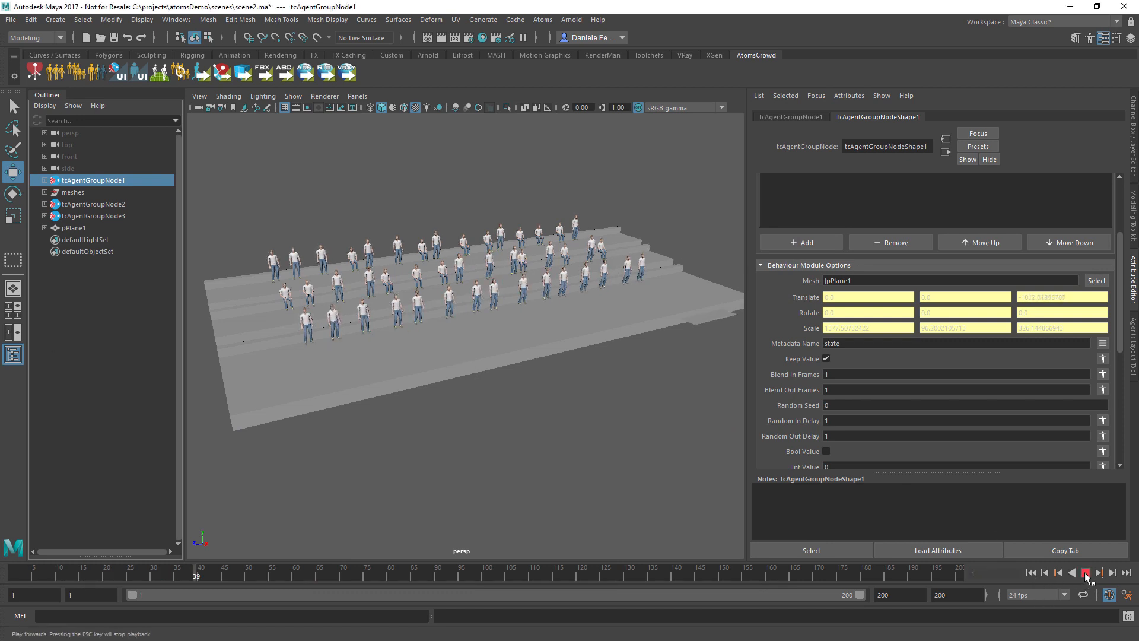
click(1084, 572)
scroll(817, 405, down, 2)
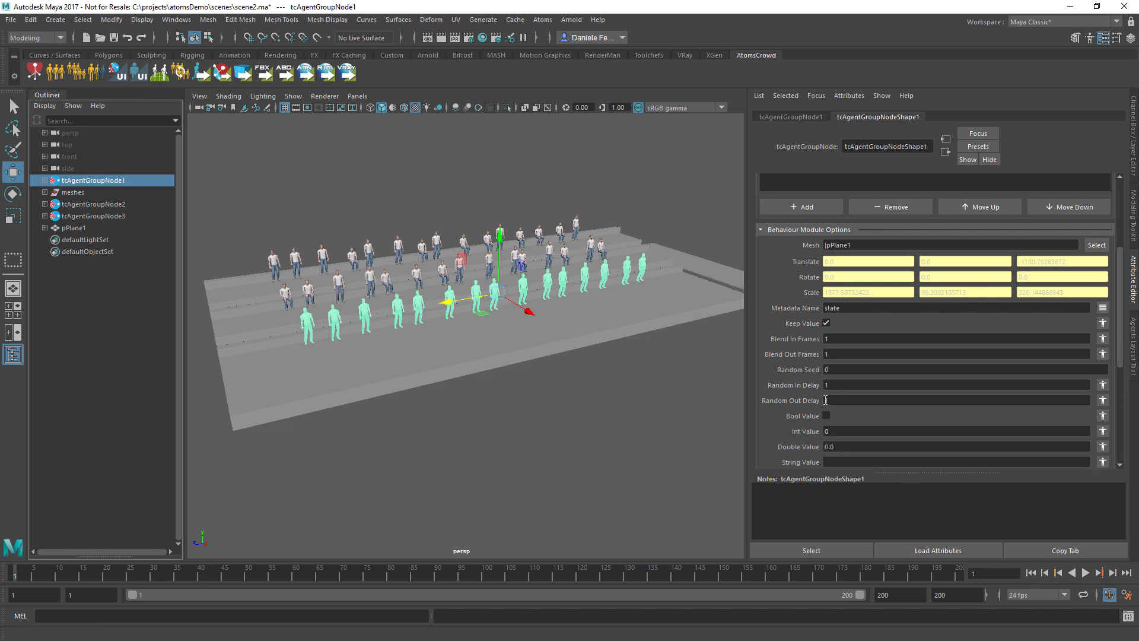
click(832, 433)
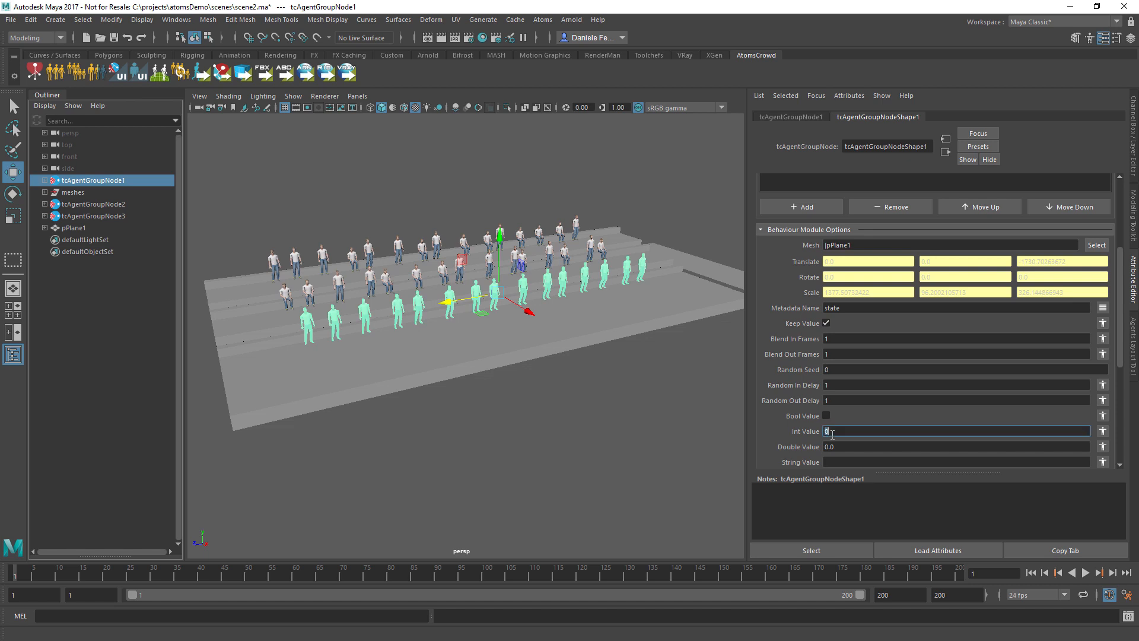
text(9)
key(Tab)
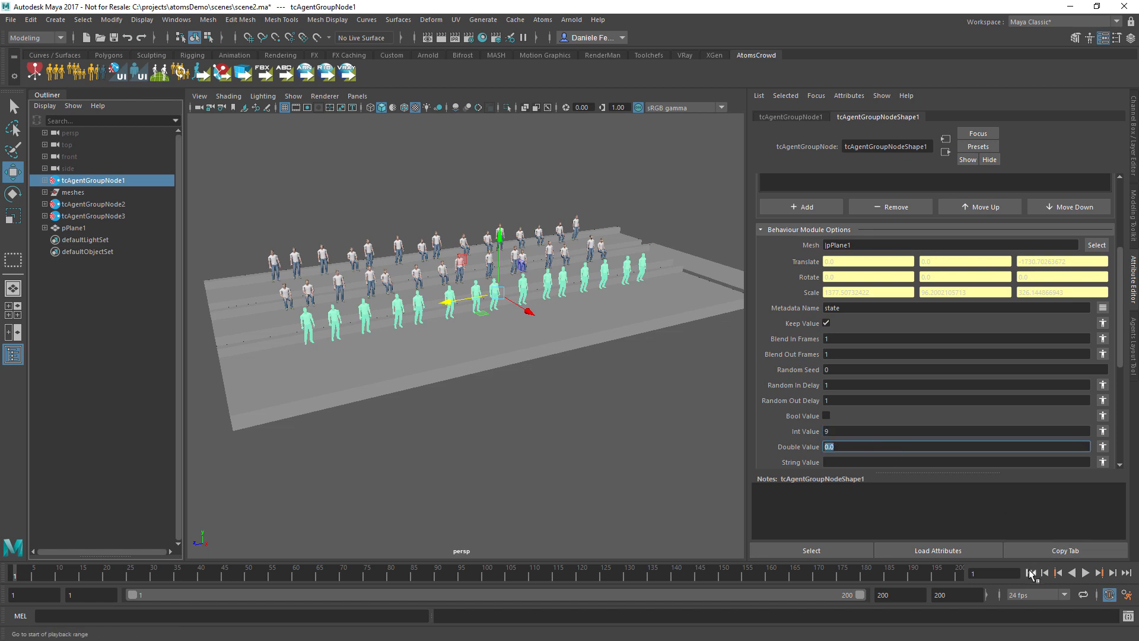
- Play the simulation to watch the front row react to the plane, turn off the areaTrigger's Keep Value and replay it
click(1090, 573)
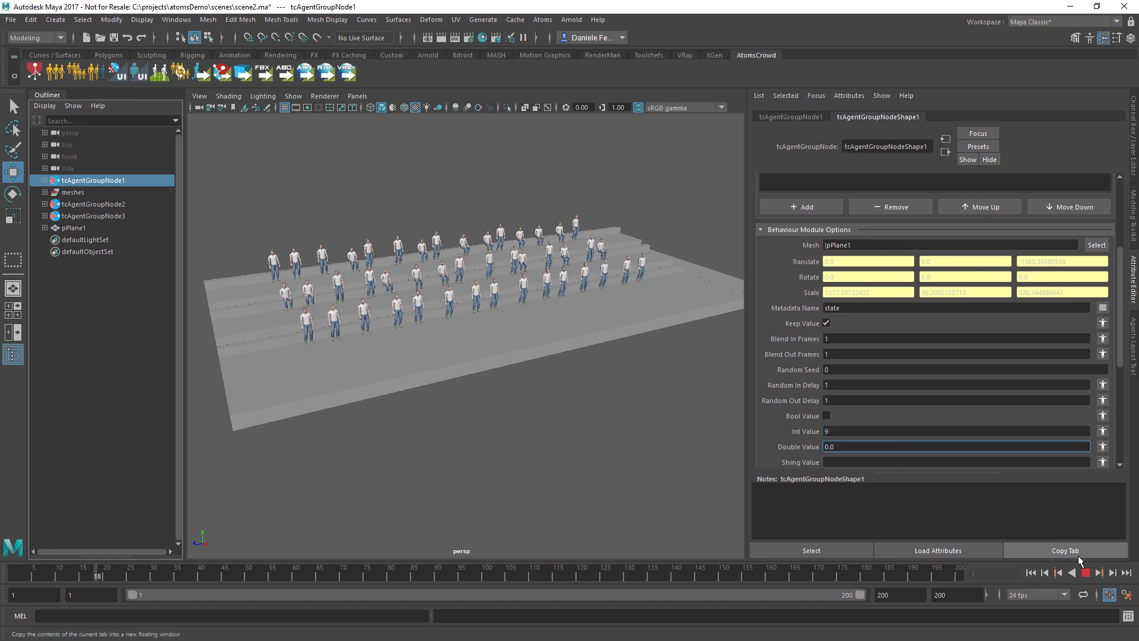
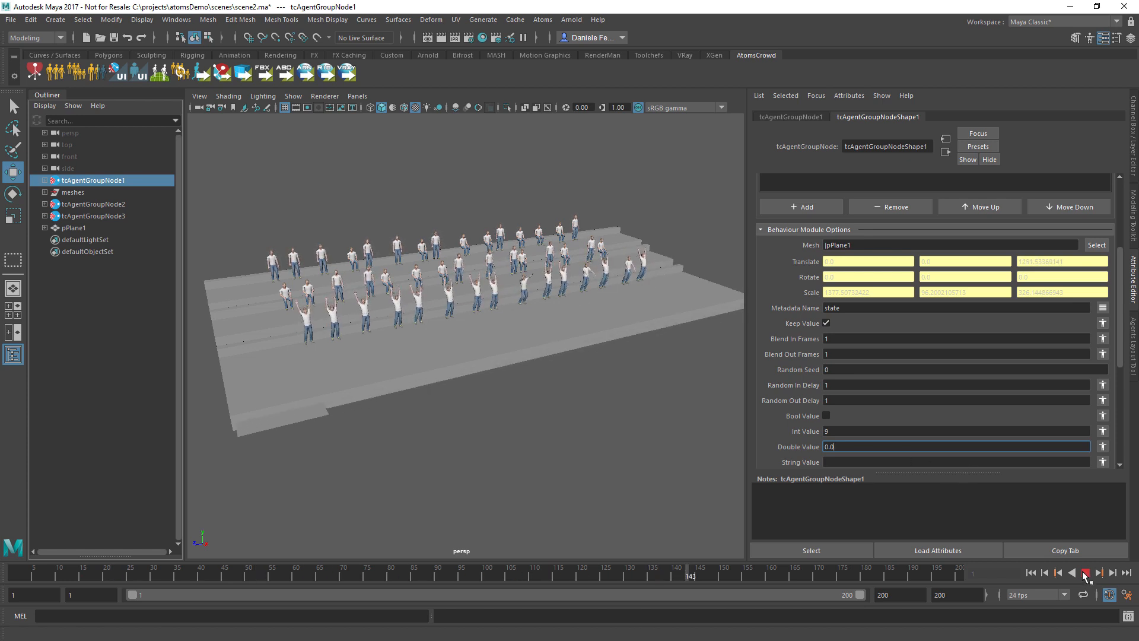
click(1085, 572)
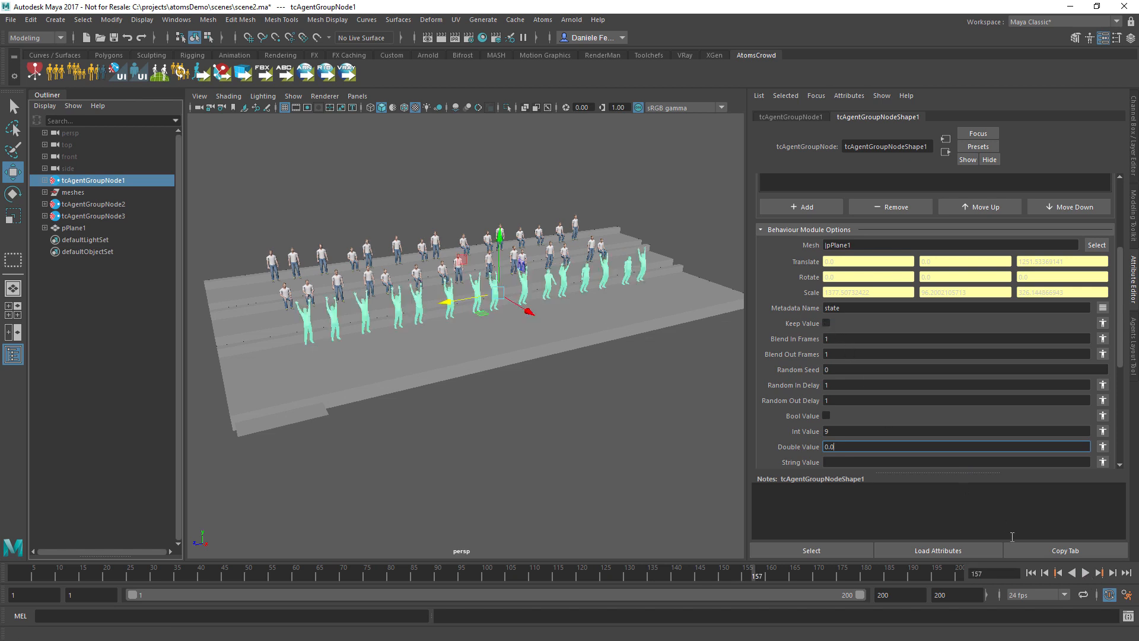
click(1085, 573)
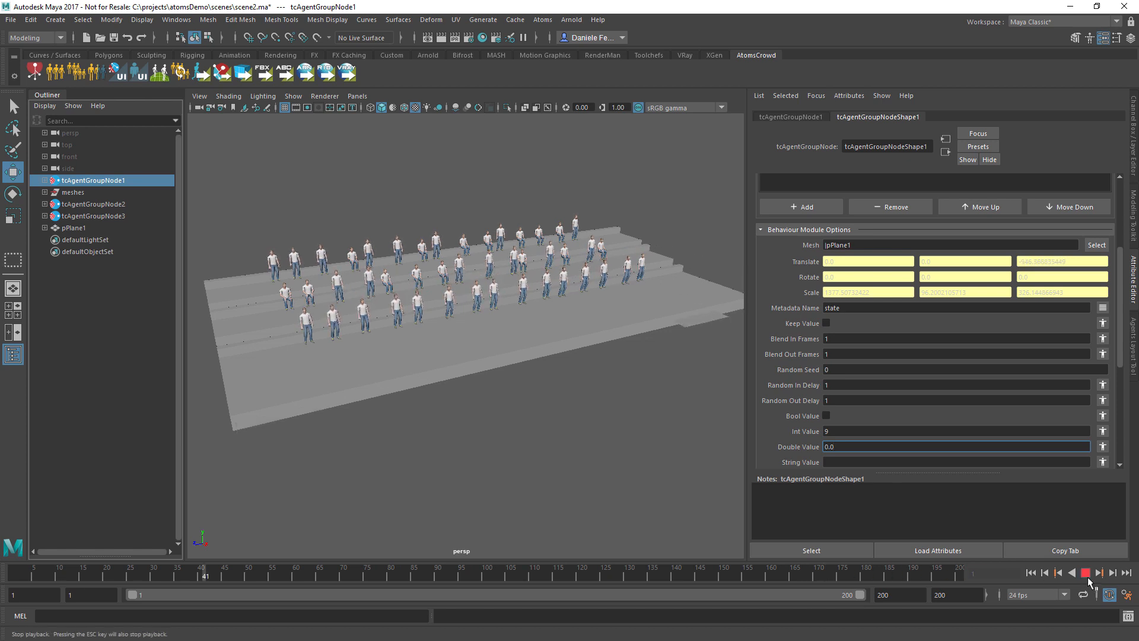
click(1086, 574)
- Inspect the stand state of manStadiumStateMachine and the transition frames of its manStand clip in the Atoms Editor
scroll(801, 298, up, 1)
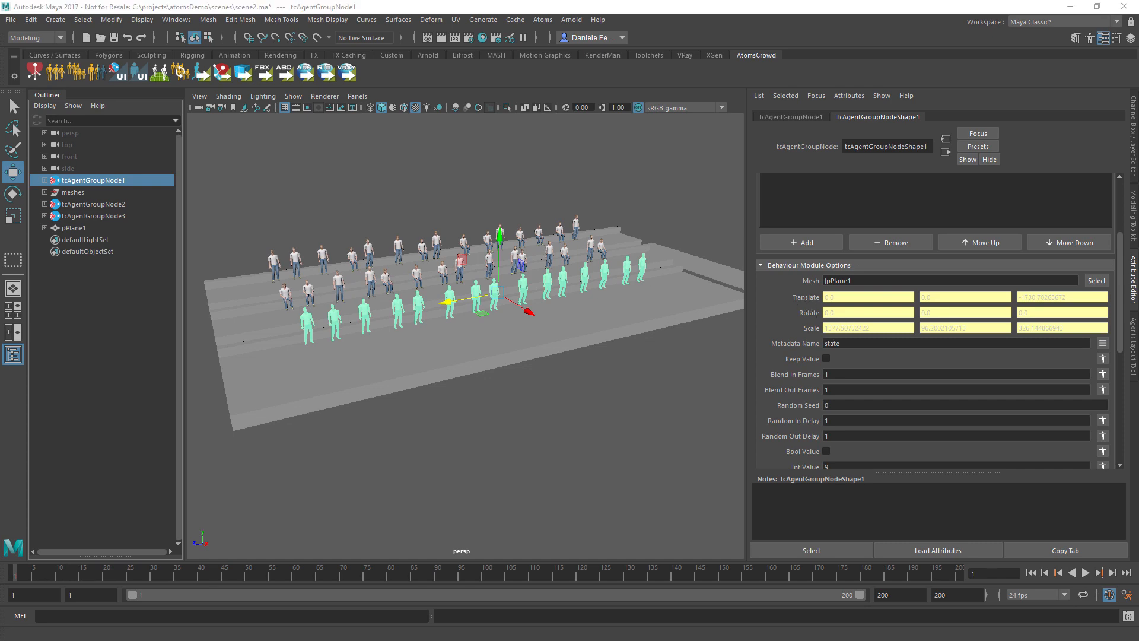
drag(0, 123, 465, 131)
click(367, 148)
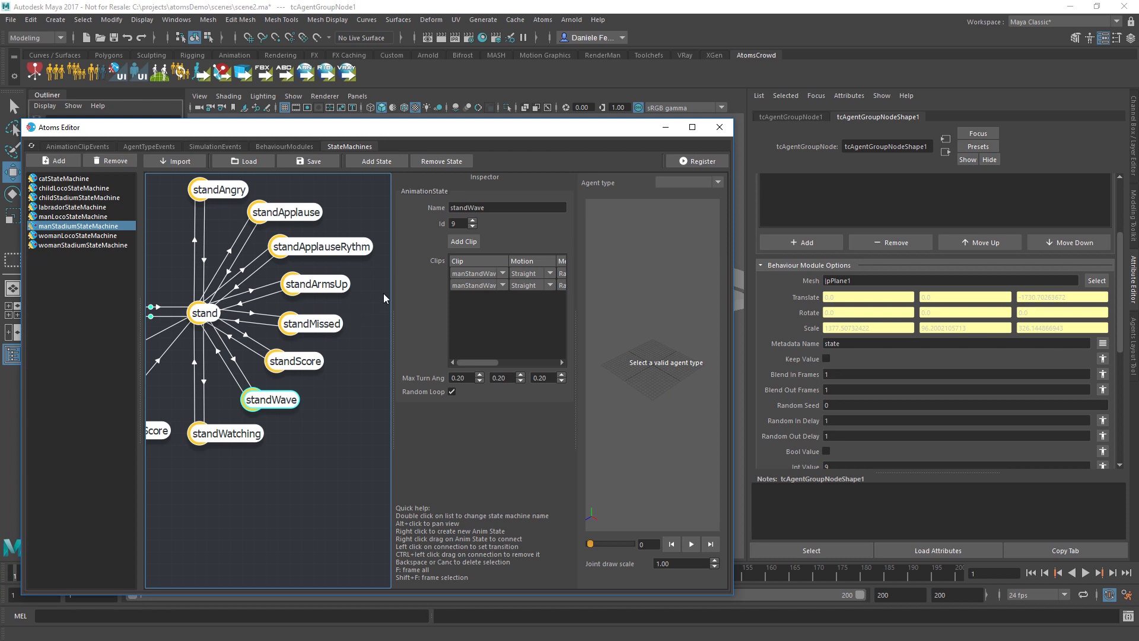
click(201, 316)
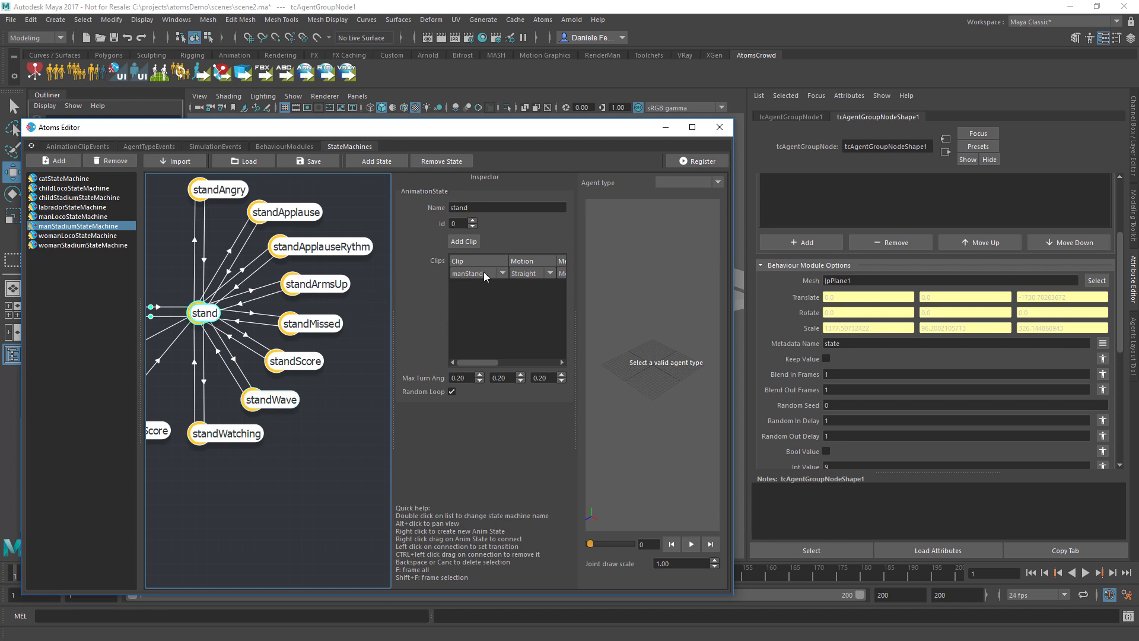
drag(250, 133, 261, 136)
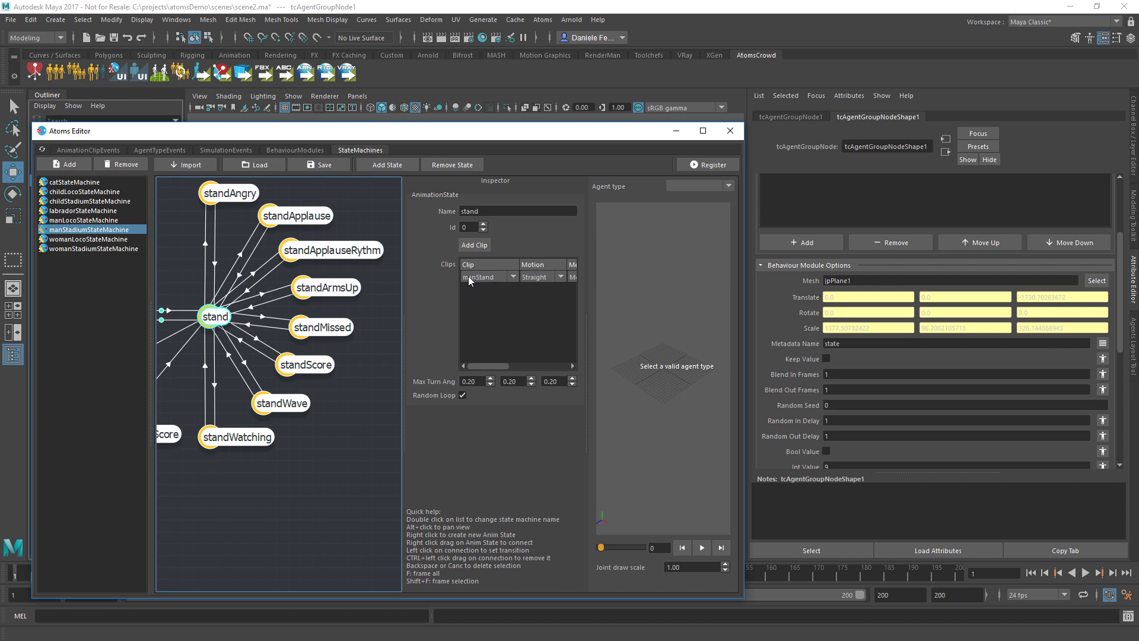
click(95, 151)
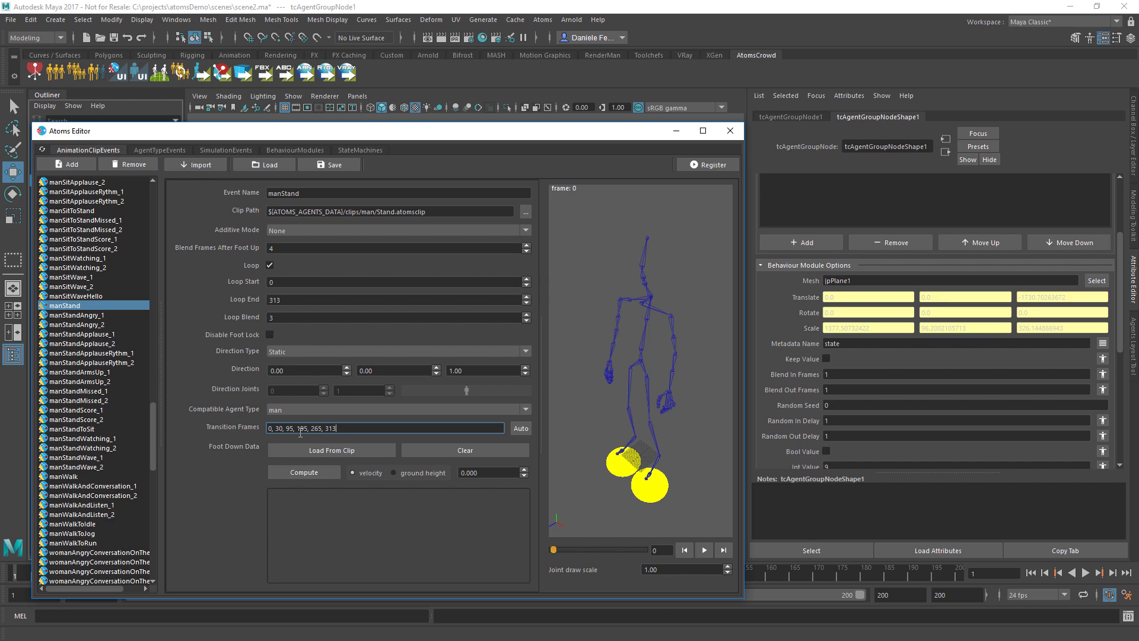
- Move the Atoms Editor aside, play the simulation from frame 1 and stop it while the front row is waving
drag(532, 132, 332, 95)
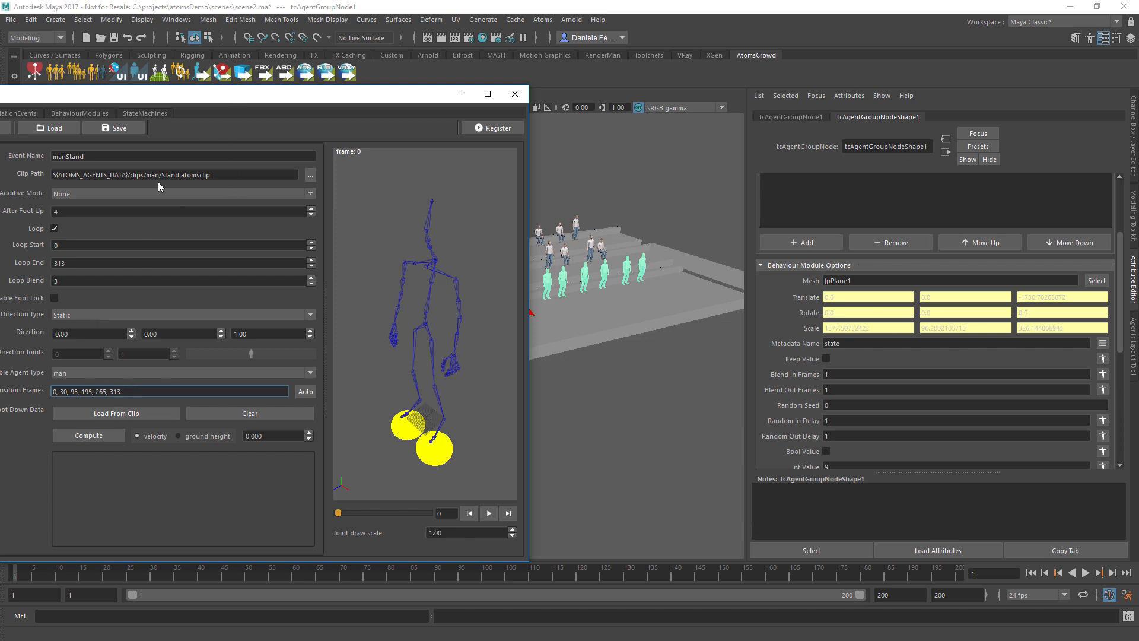
drag(184, 101, 3, 111)
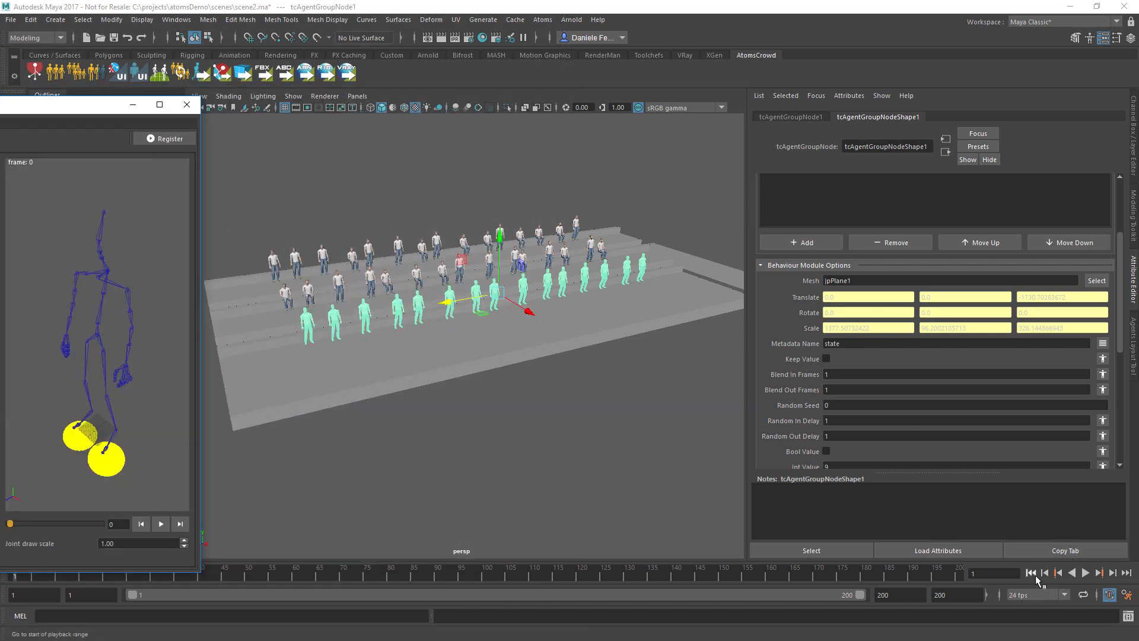
click(1085, 572)
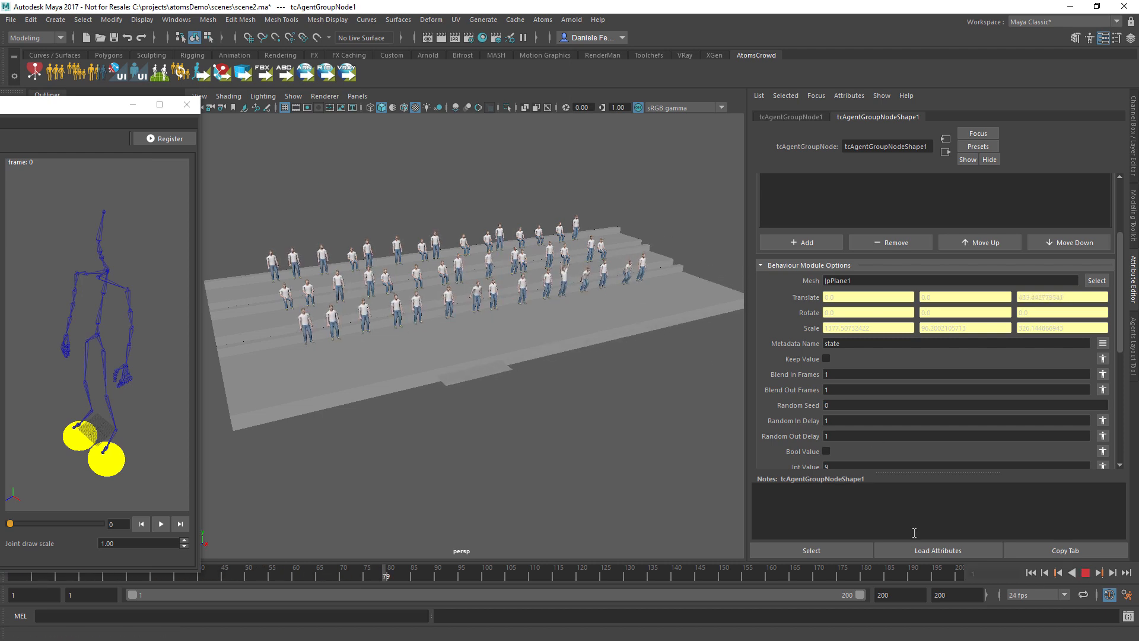
click(1085, 573)
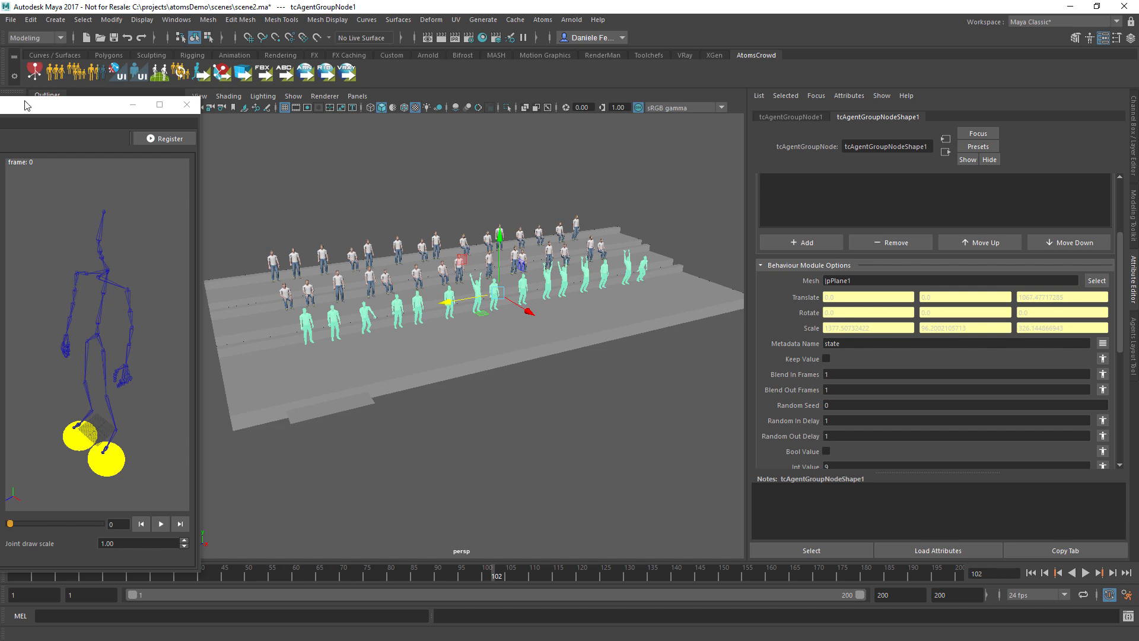
- Inspect the stand-to-standWave connection of manStadiumStateMachine in the Atoms Editor and return to the manStand clip settings
drag(0, 105, 261, 108)
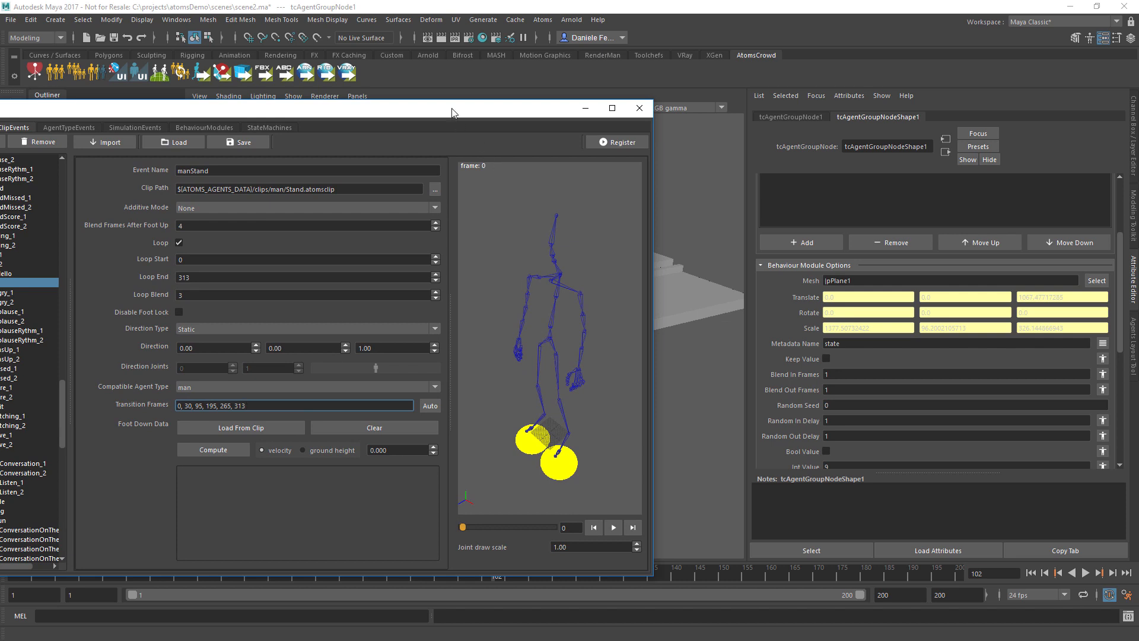
click(269, 128)
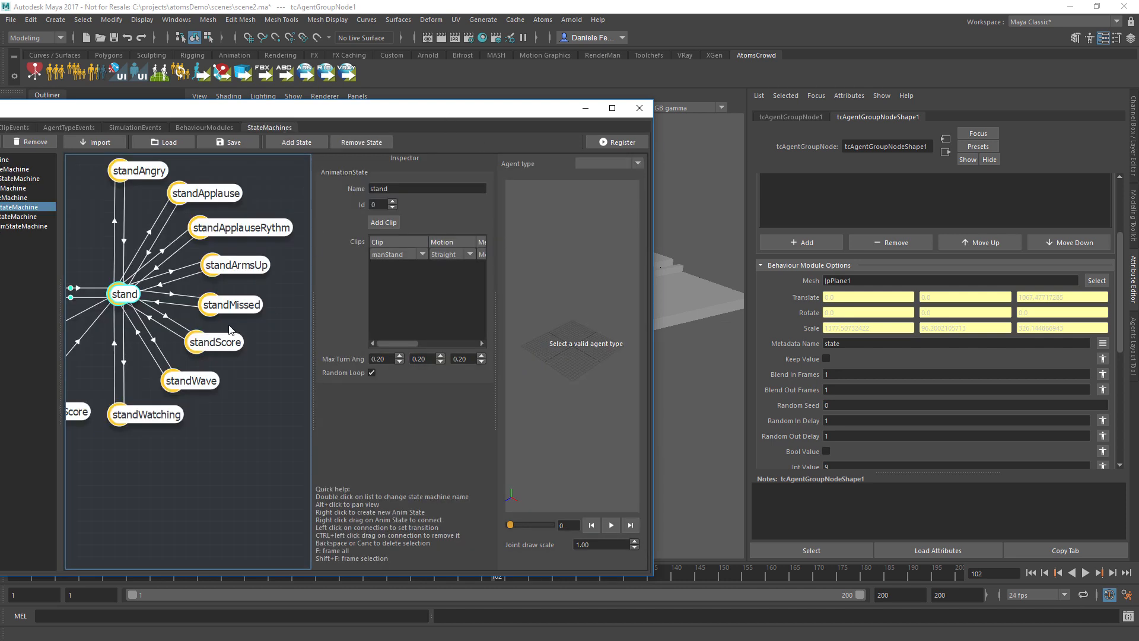
click(153, 344)
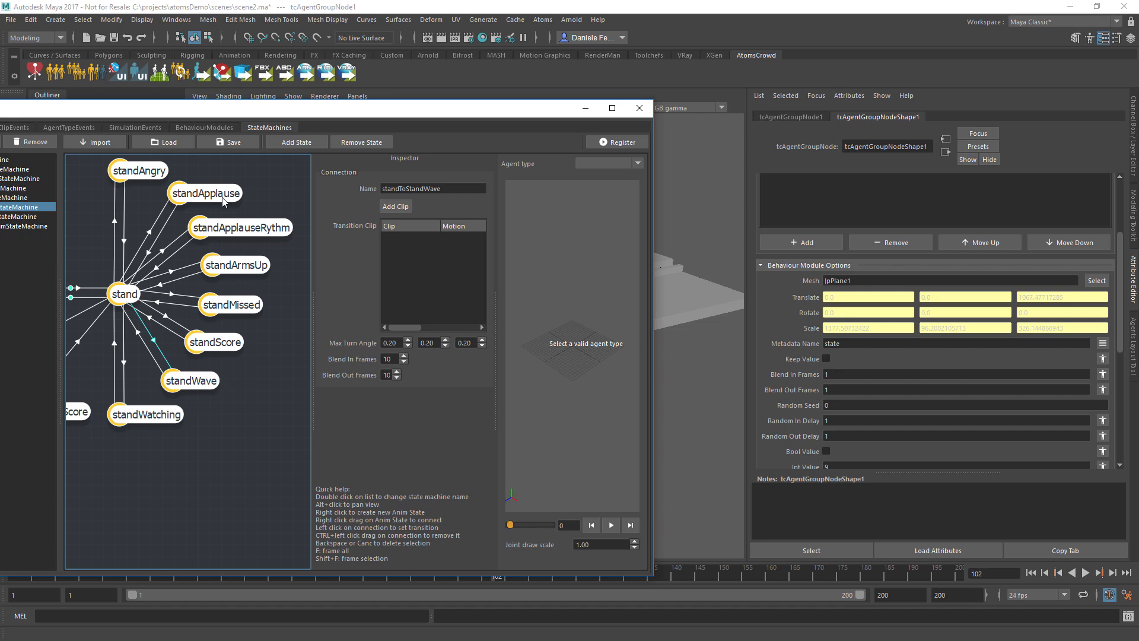
drag(114, 113, 220, 114)
click(119, 129)
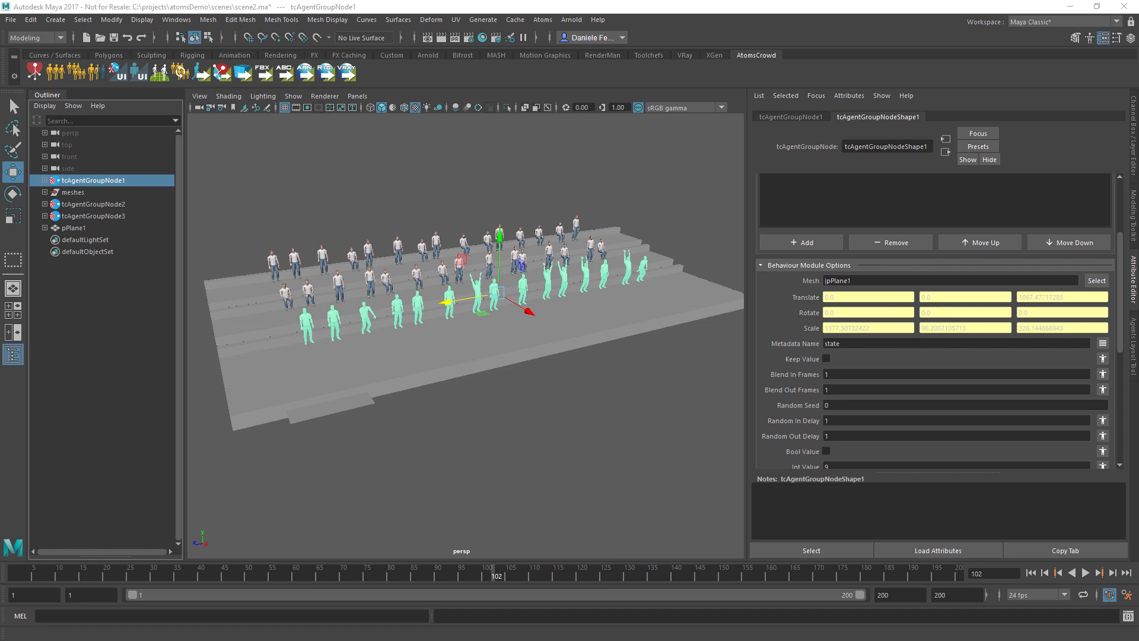
- Check manStand's Loop End and run print list(range(313)) in the Script Editor to generate the clip's frame numbers
drag(123, 252, 227, 173)
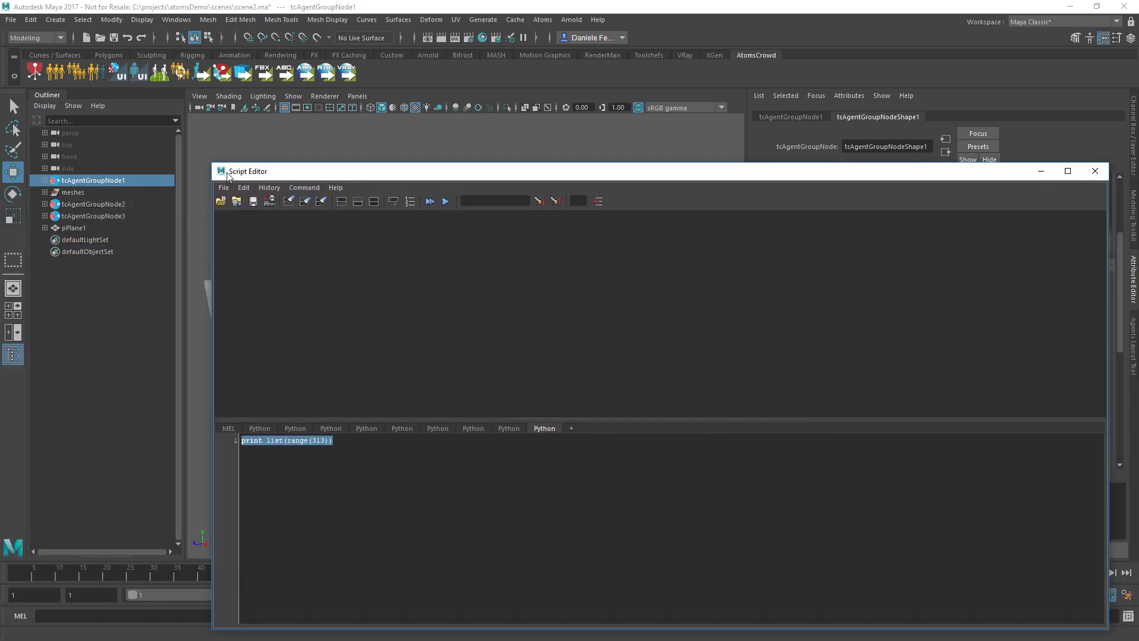
drag(3, 98, 500, 64)
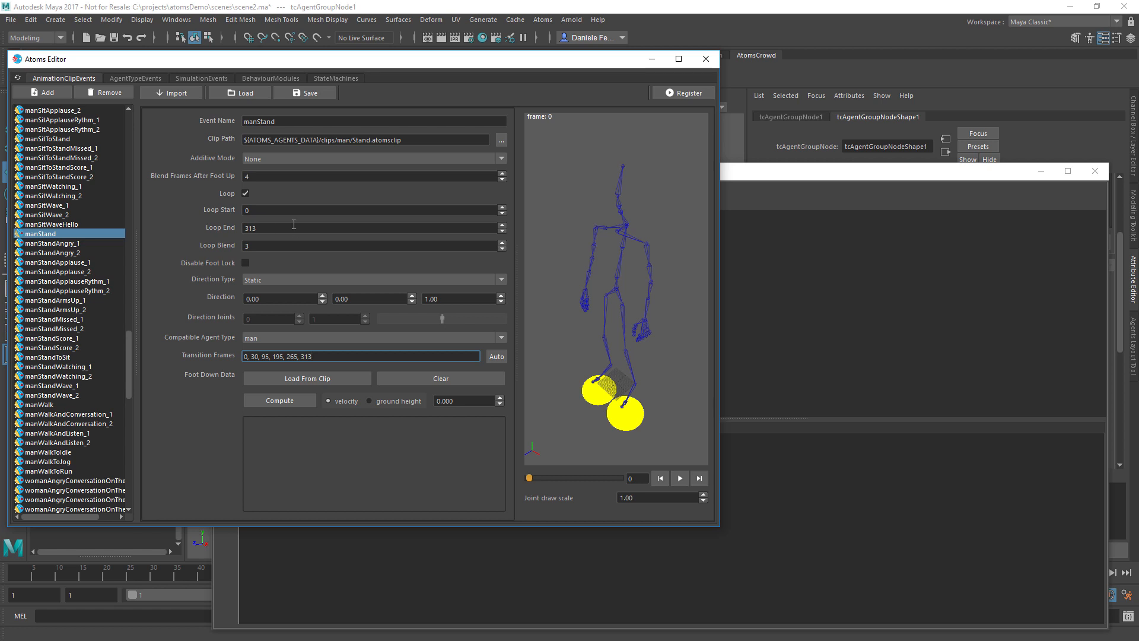
drag(318, 62, 0, 66)
click(315, 469)
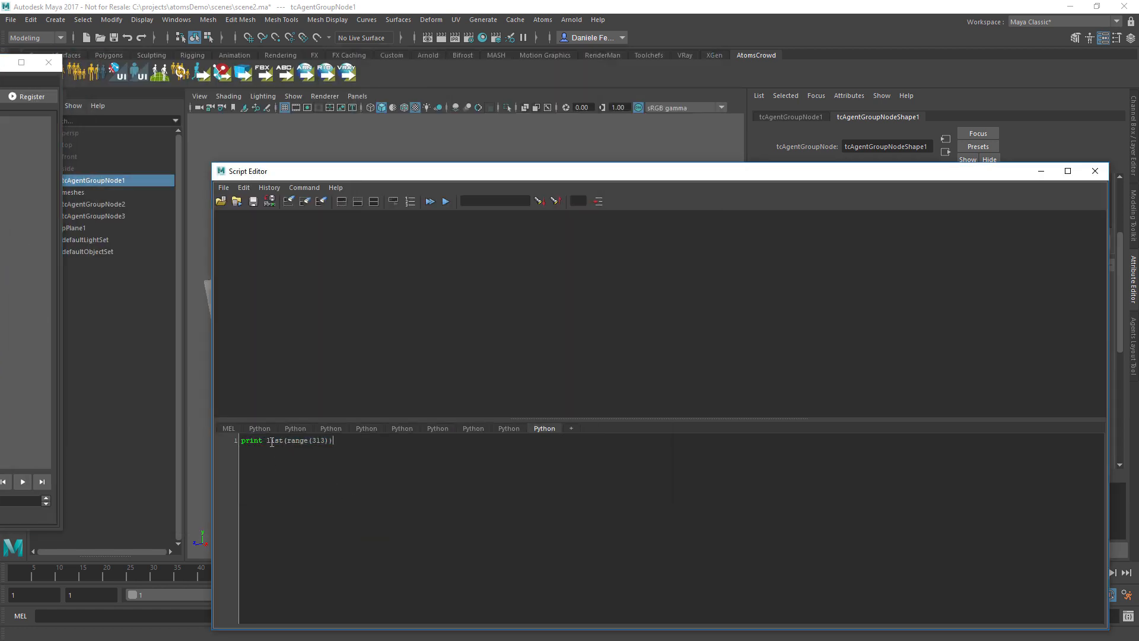
double_click(314, 443)
key(ctrl+a)
key(ctrl+Return)
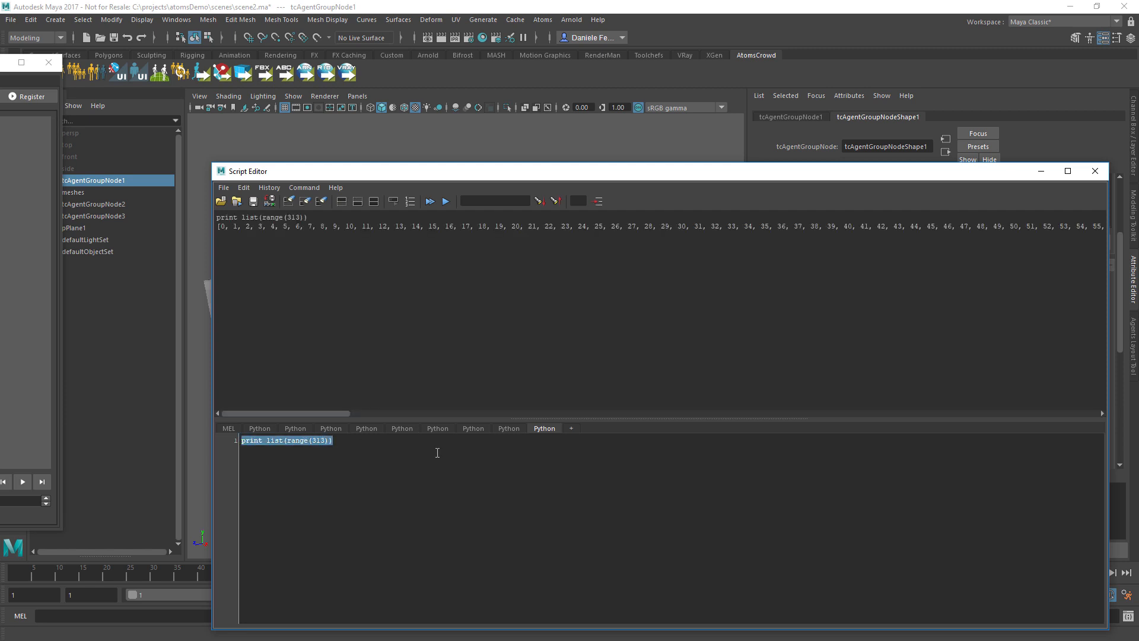
- Copy the printed frame numbers 0 to 312 and replace manStand's Transition Frames with them
double_click(318, 441)
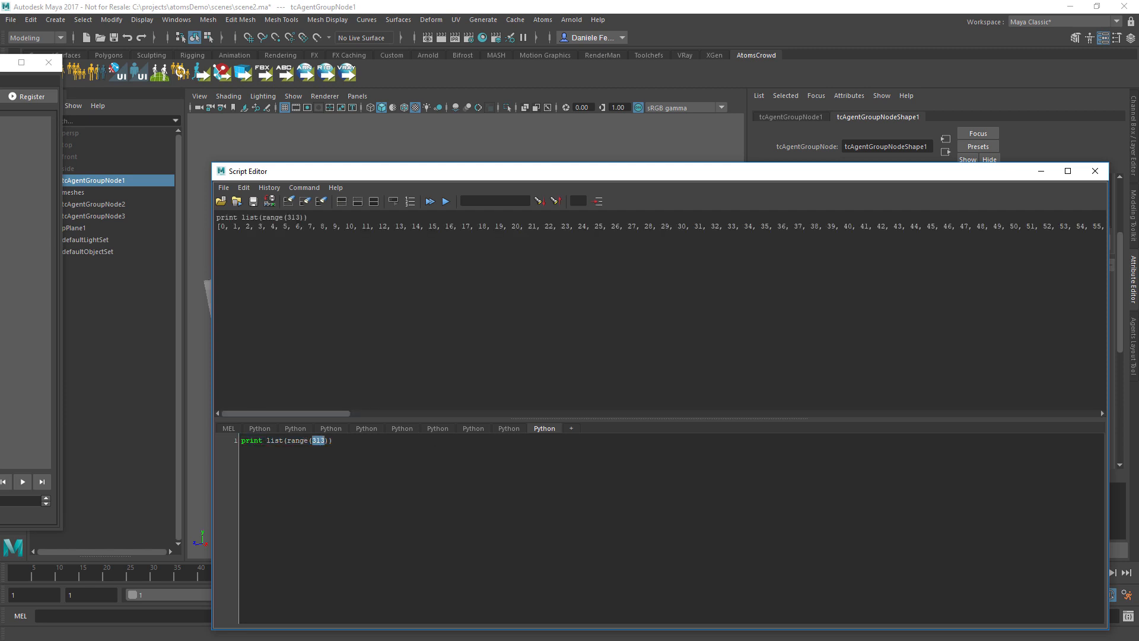
drag(7, 62, 516, 99)
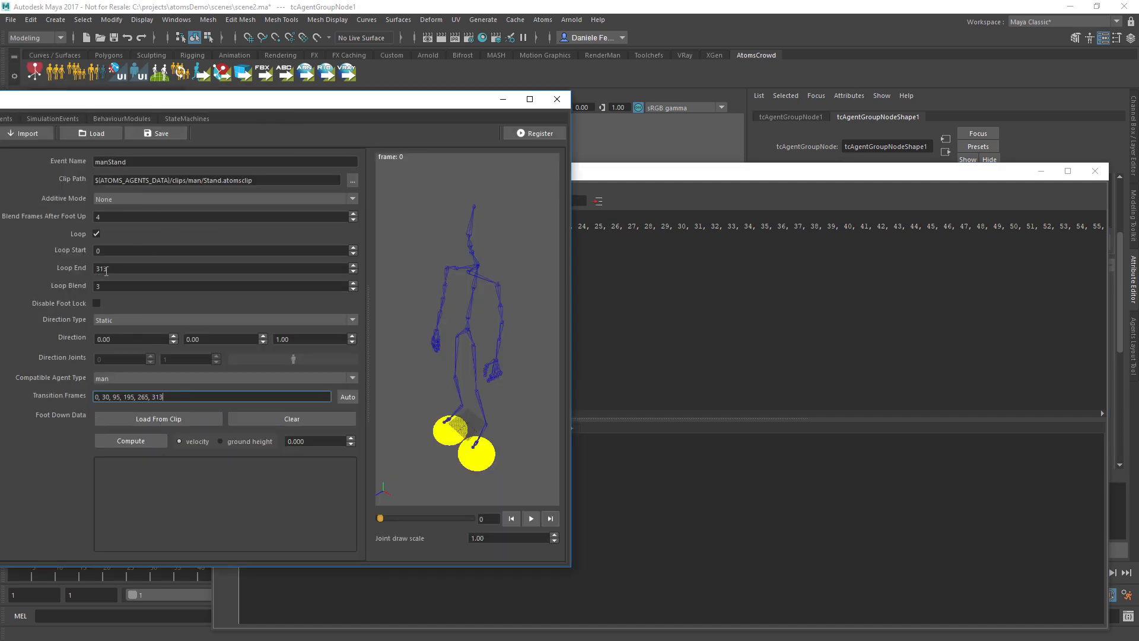
drag(416, 99, 21, 96)
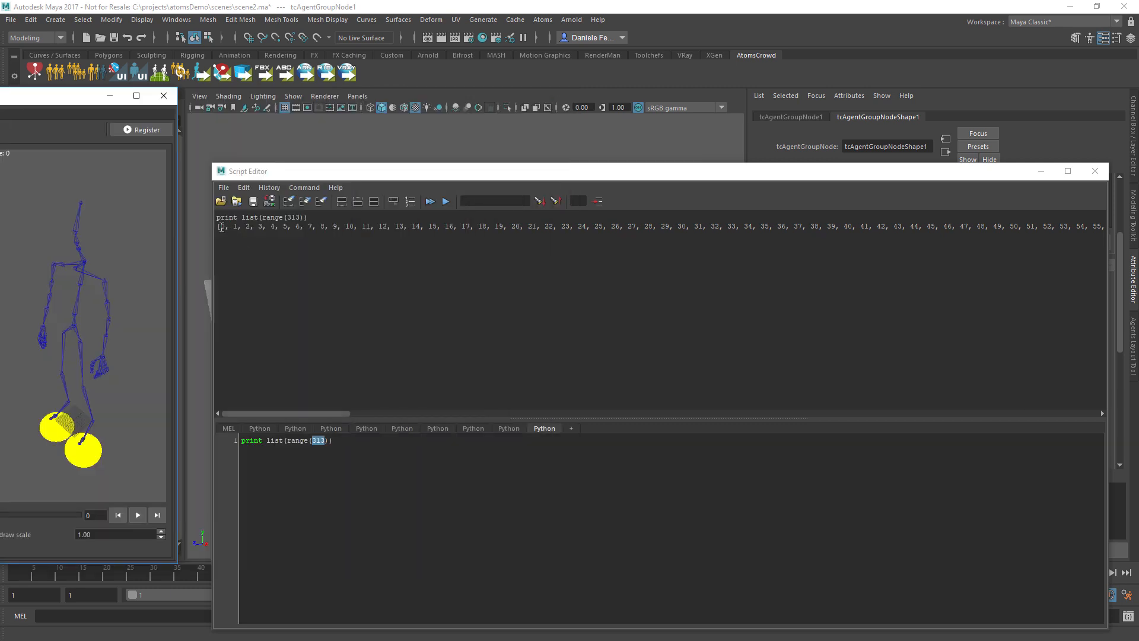
drag(222, 227, 226, 232)
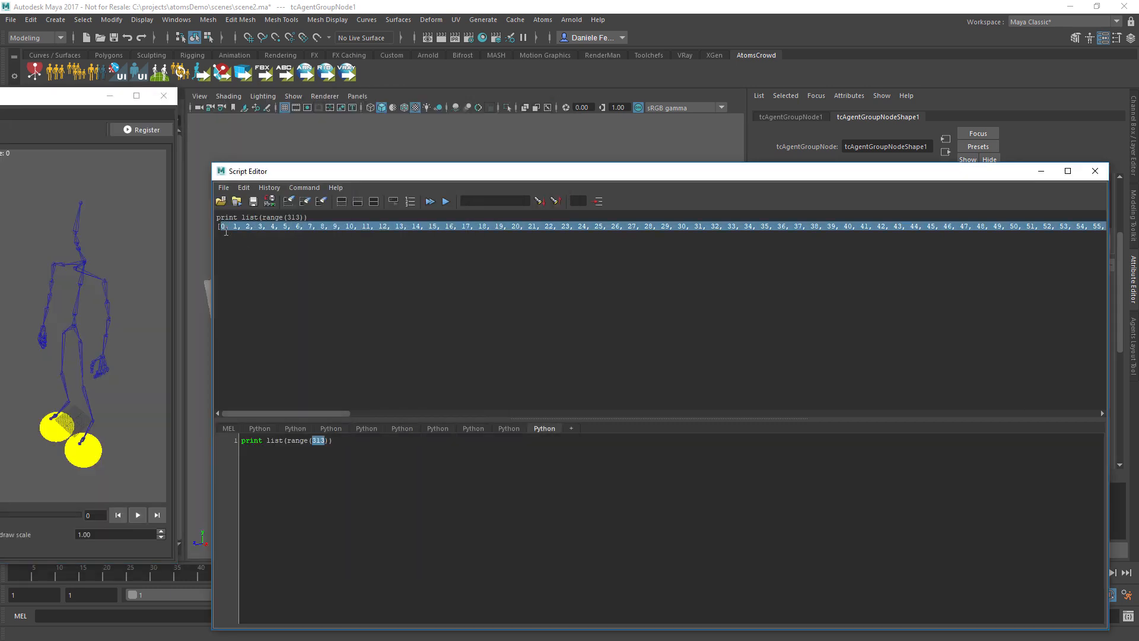
drag(72, 96, 846, 153)
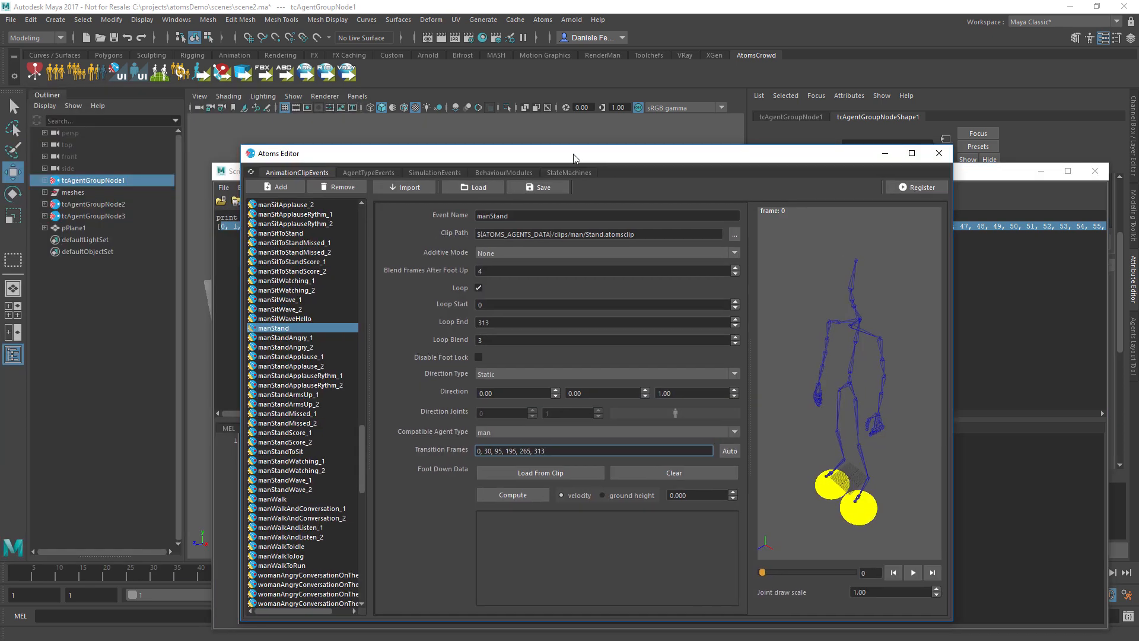
drag(541, 453, 476, 453)
key(ctrl+v)
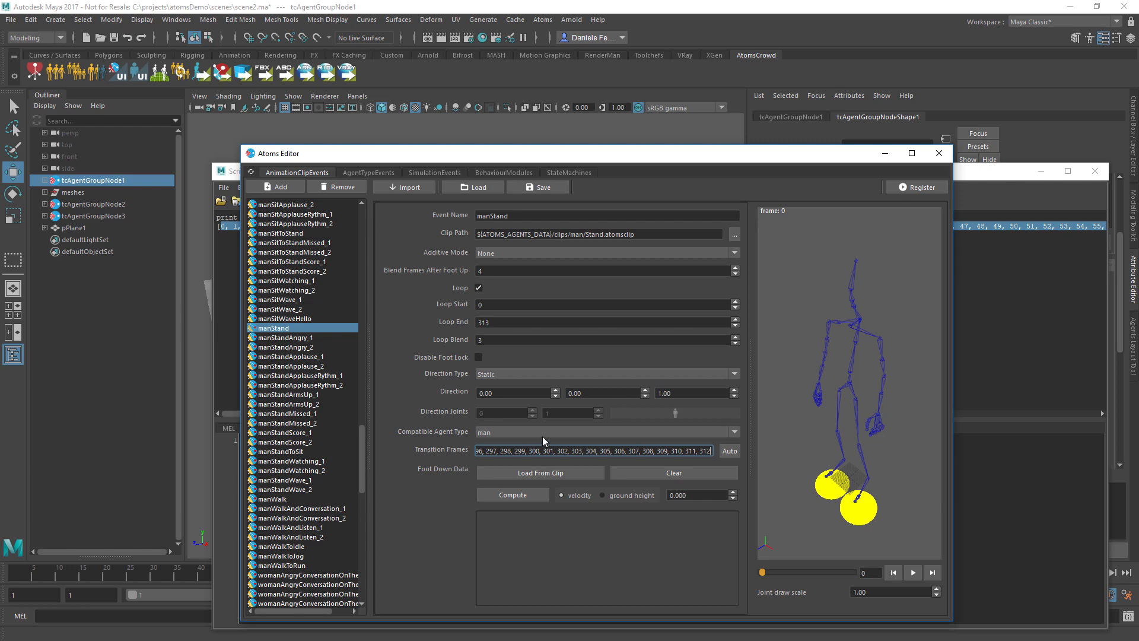
- Move the Atoms Editor away, close the Script Editor, and play the simulation until frame 191
key(super+shift+Left)
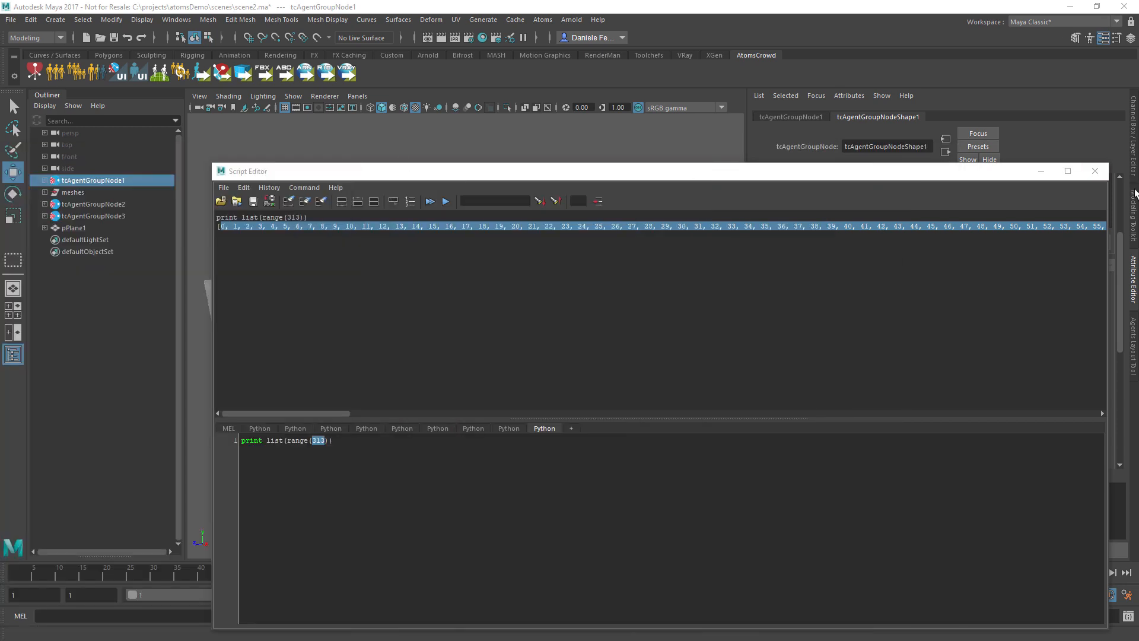
click(1095, 170)
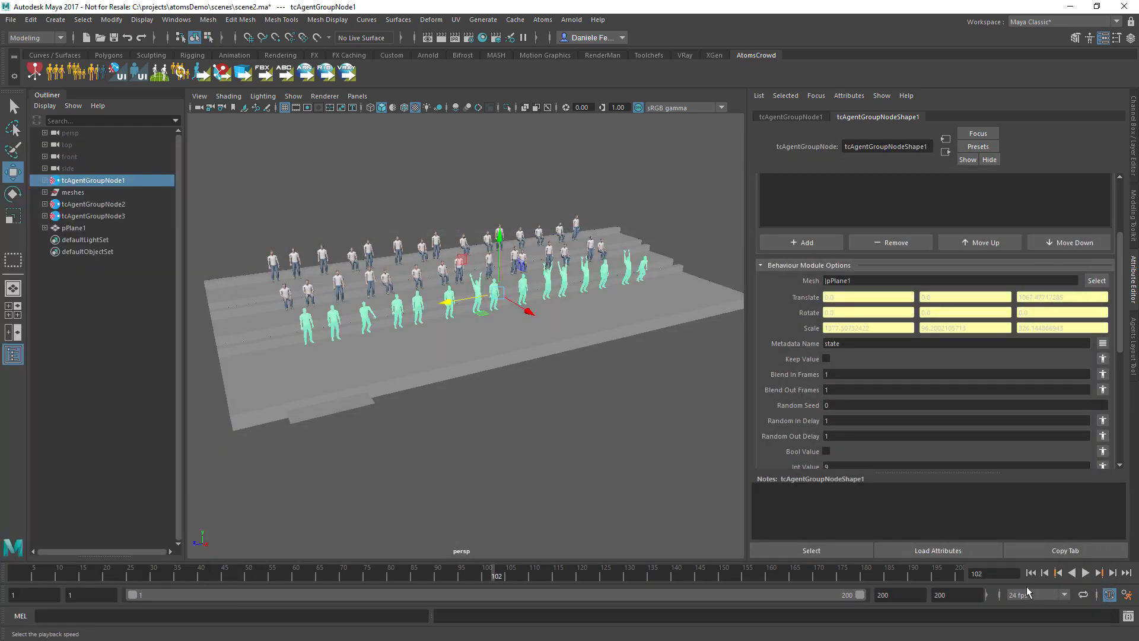
click(1086, 573)
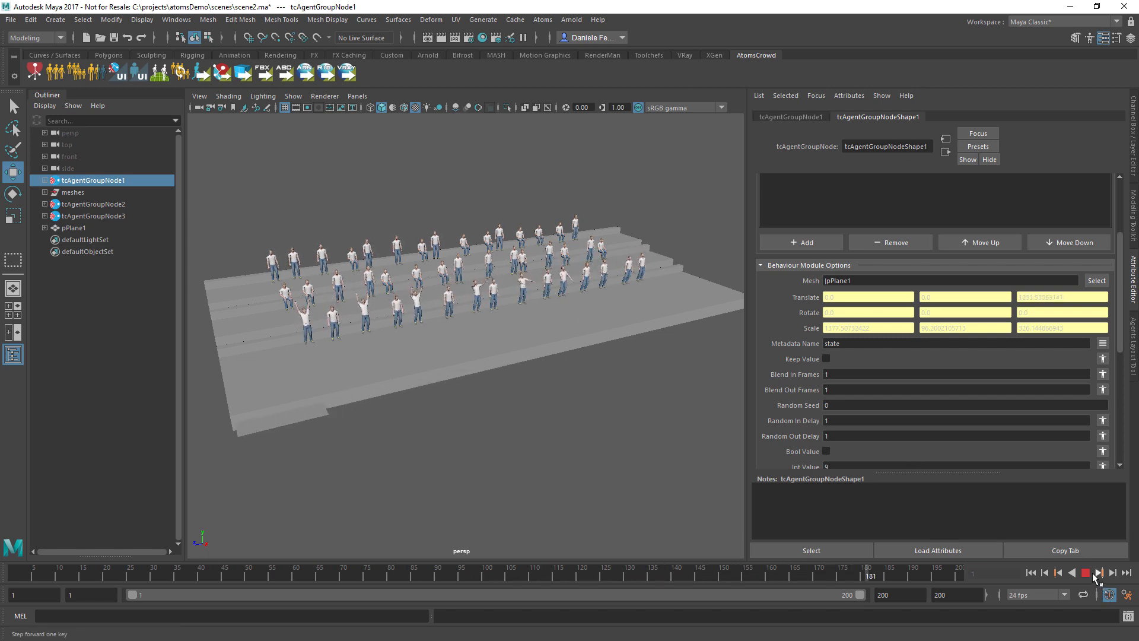
click(1086, 573)
- Inspect the standWave state and its clips in manStadiumStateMachine, widen the inspector, and move the Atoms Editor aside
drag(0, 128, 476, 128)
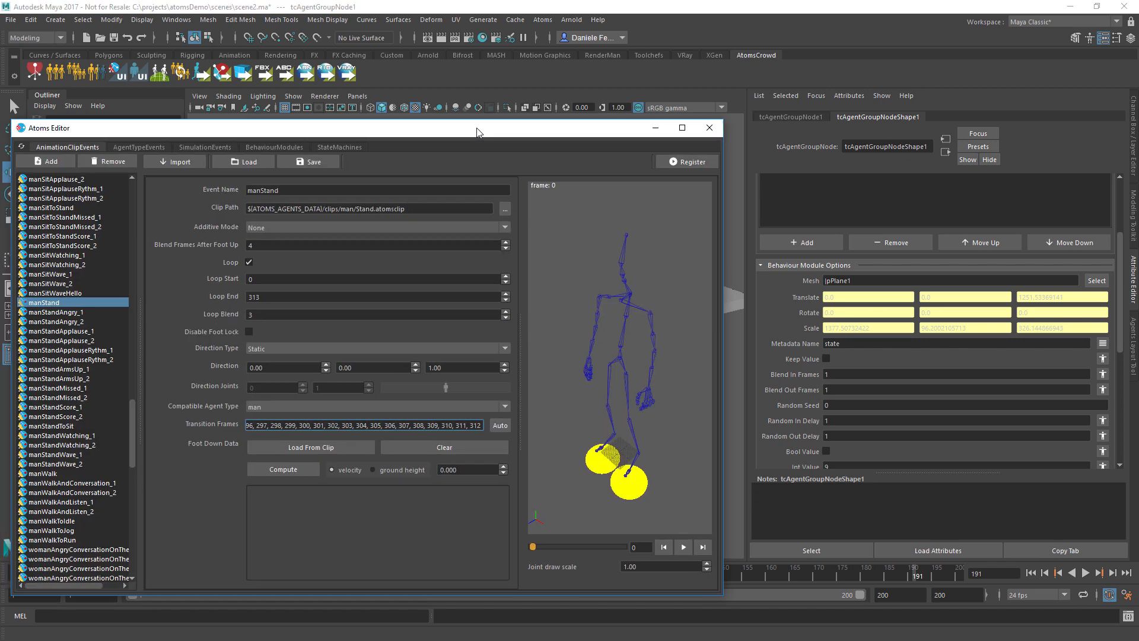
click(332, 145)
click(259, 401)
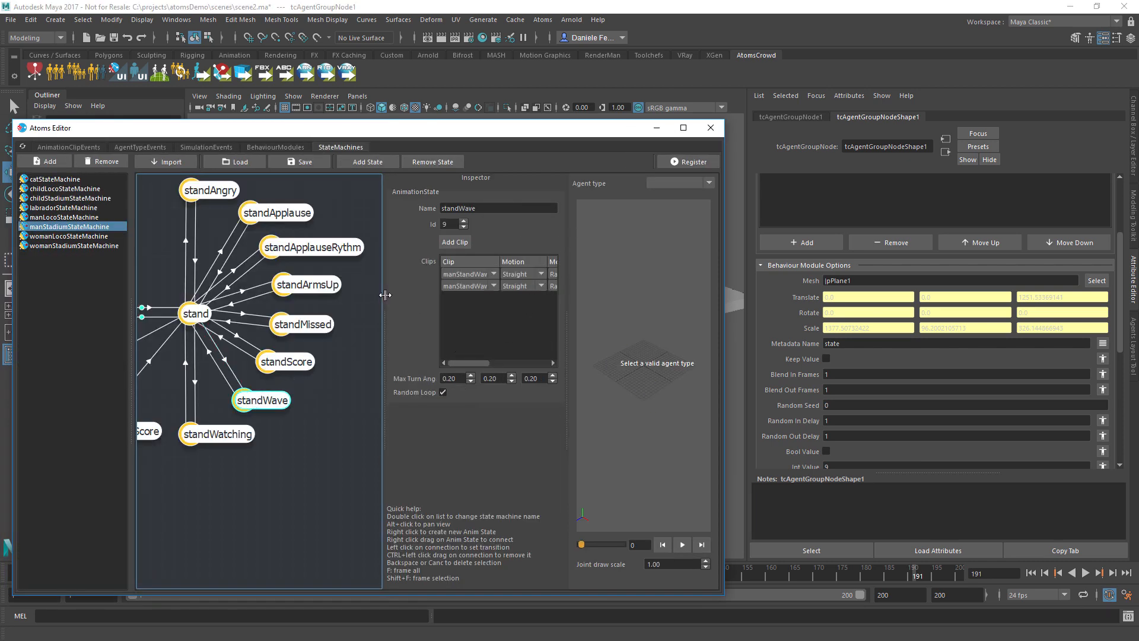
drag(385, 295, 311, 314)
drag(439, 137, 0, 107)
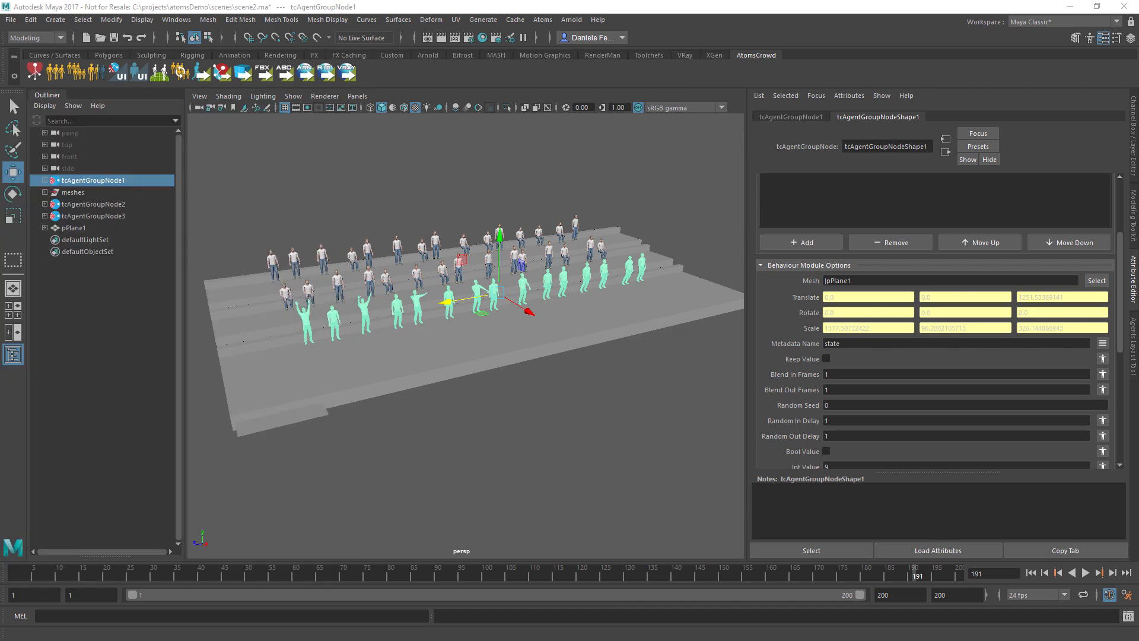
- Examine the front row up close, inspect the sitWave state in manStadiumStateMachine, and minimize the Atoms Editor
alt+drag(551, 335, 699, 323)
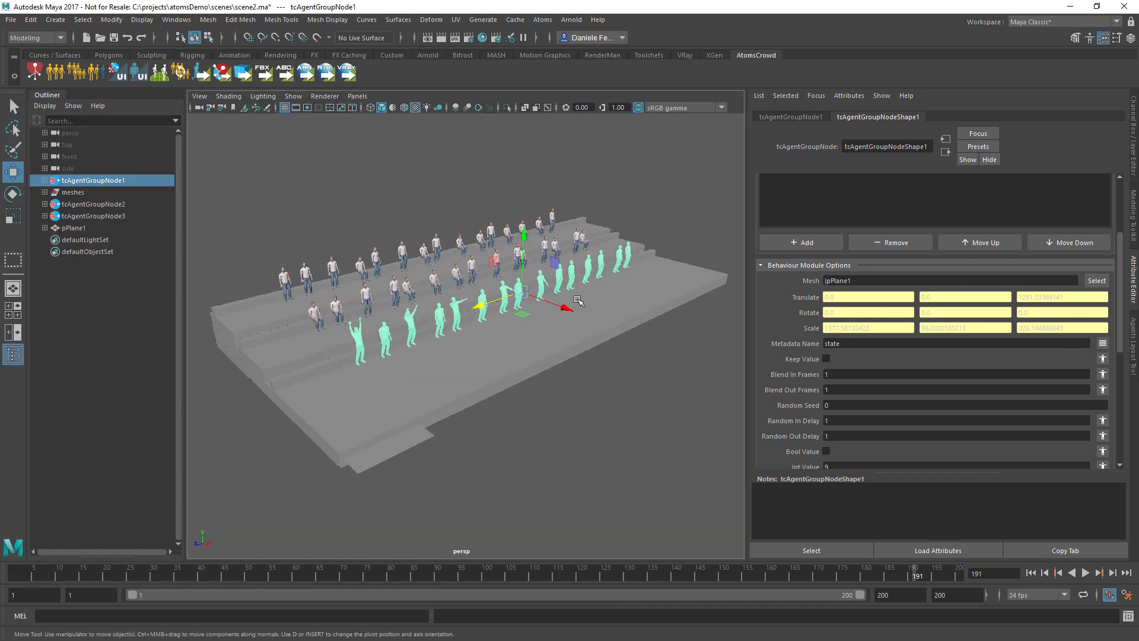
scroll(517, 311, up, 4)
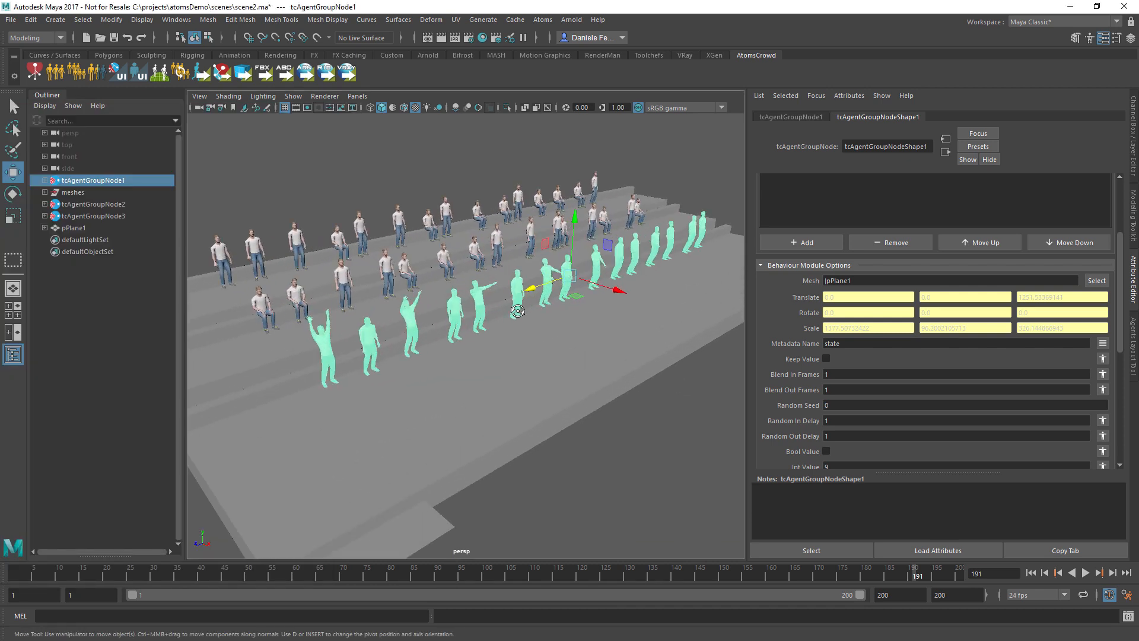
scroll(517, 311, down, 3)
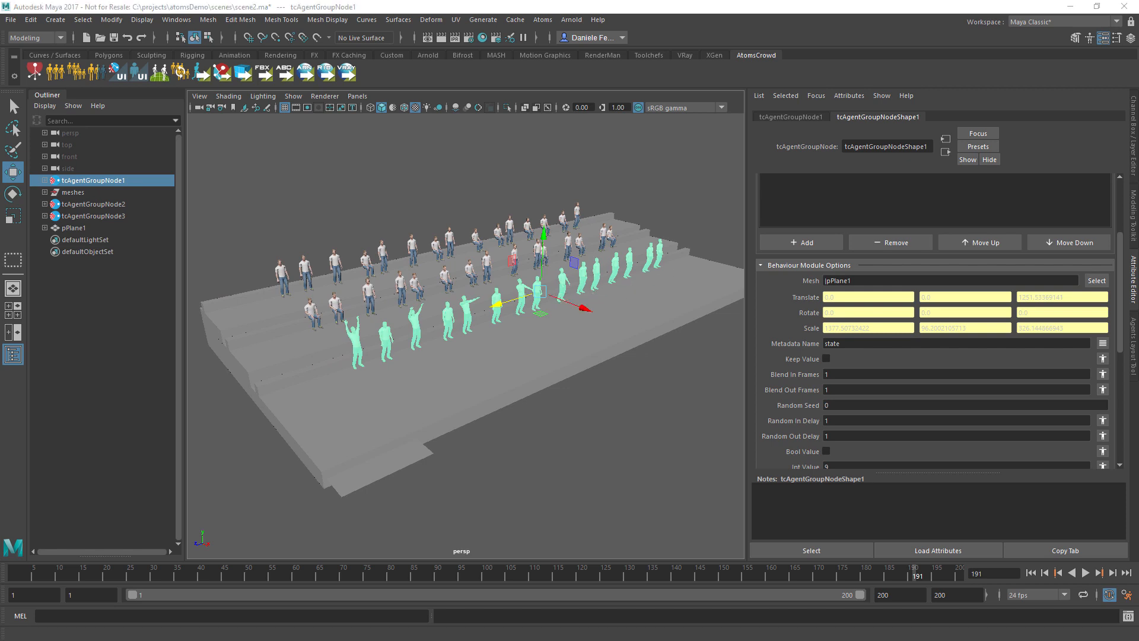
drag(0, 78, 618, 132)
alt+drag(356, 306, 408, 313)
alt+drag(408, 270, 491, 252)
scroll(490, 250, down, 1)
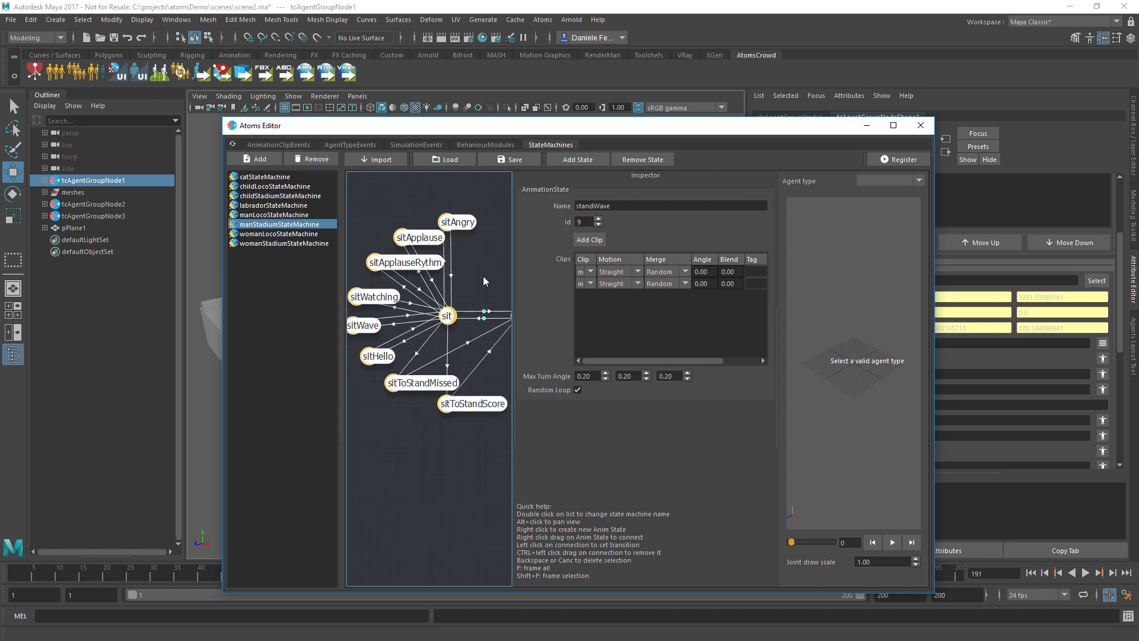
click(355, 330)
click(867, 125)
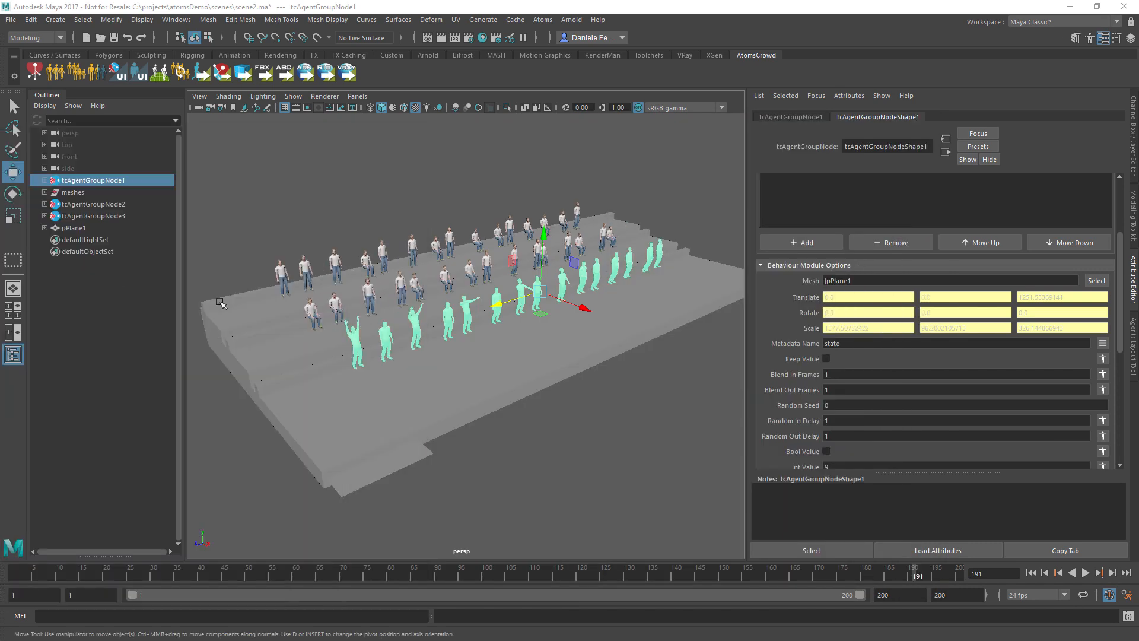
- Add an areaTrigger module to tcAgentGroupNode2 and assign pPlane1 as its mesh
click(93, 204)
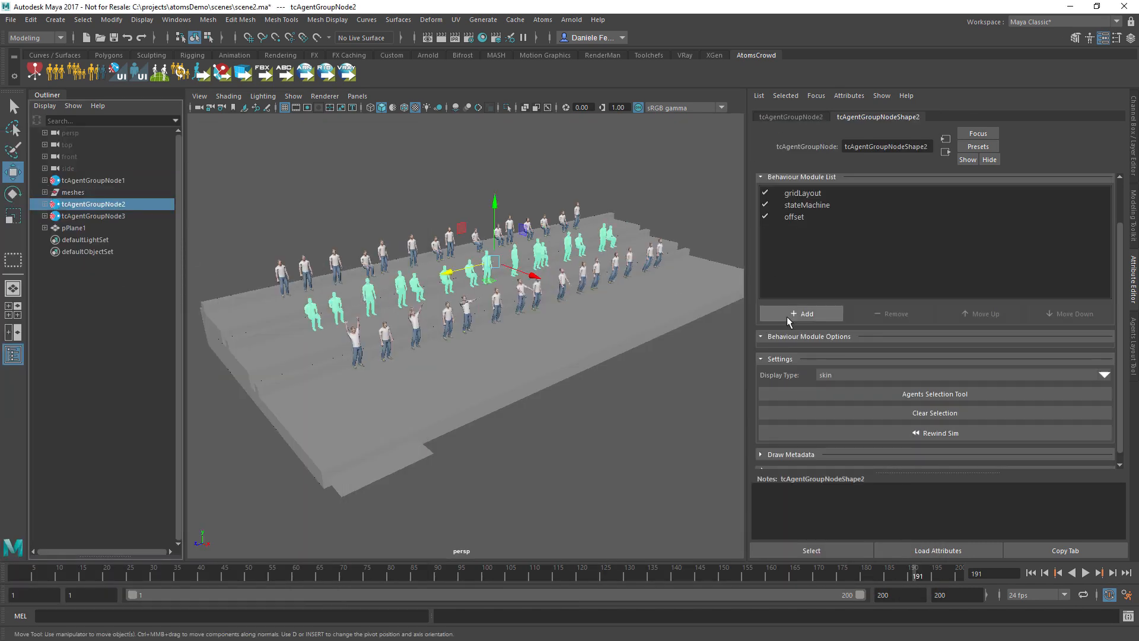
click(789, 314)
mouse_move(831, 411)
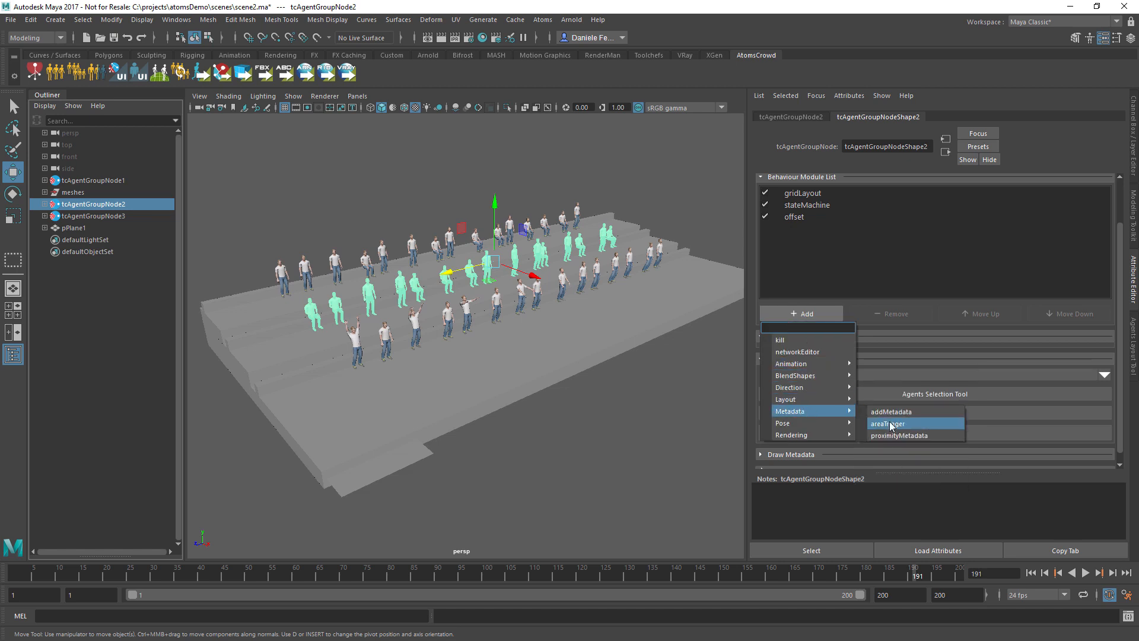
click(889, 423)
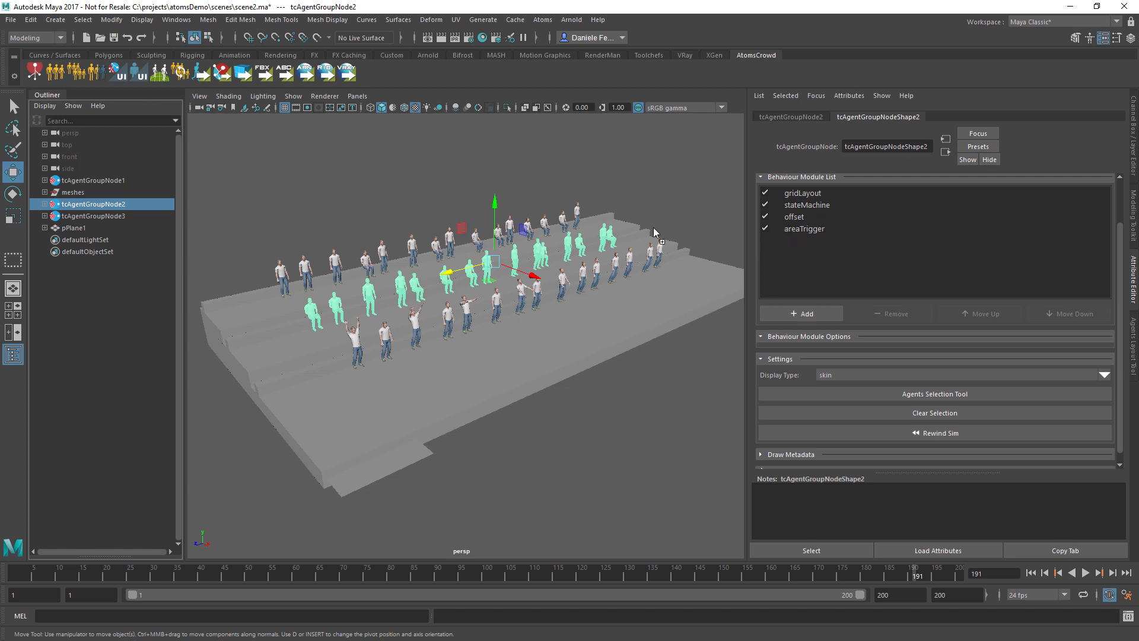
click(808, 229)
scroll(802, 259, down, 3)
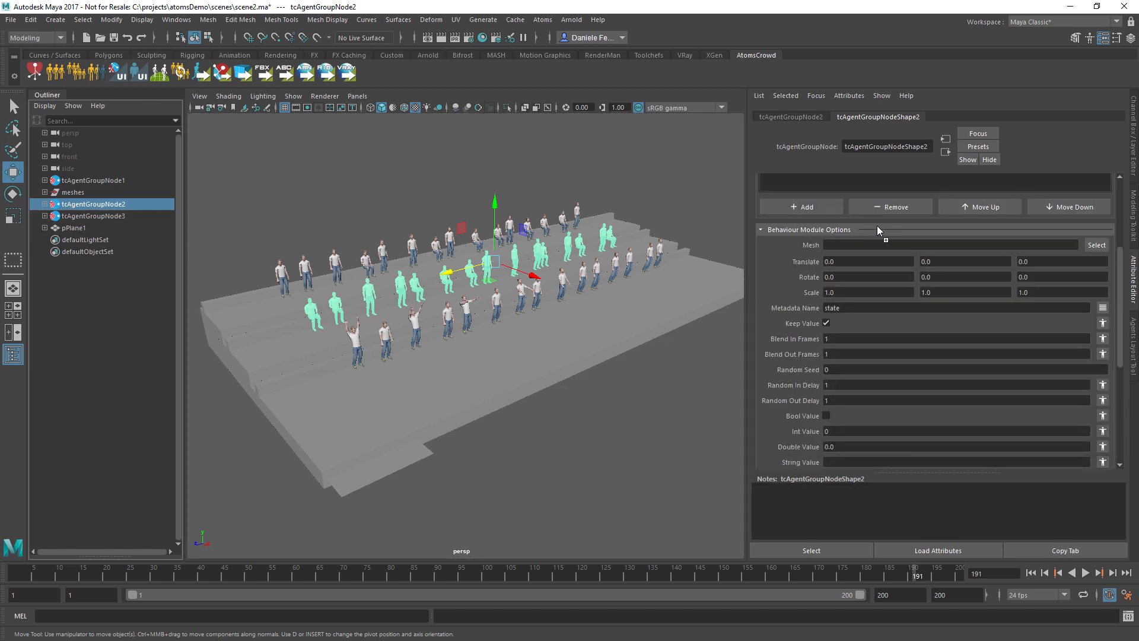
middle_drag(880, 246, 880, 245)
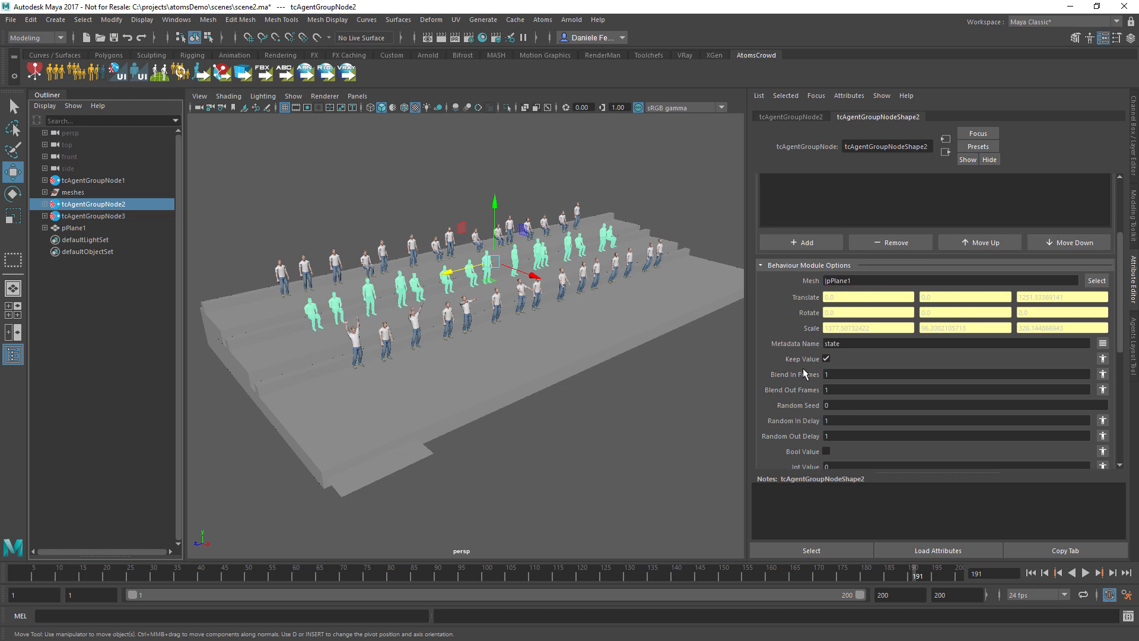
- Set the Int Value of tcAgentGroupNode2's areaTrigger to 9 and turn off Keep Value
scroll(818, 384, down, 2)
click(845, 432)
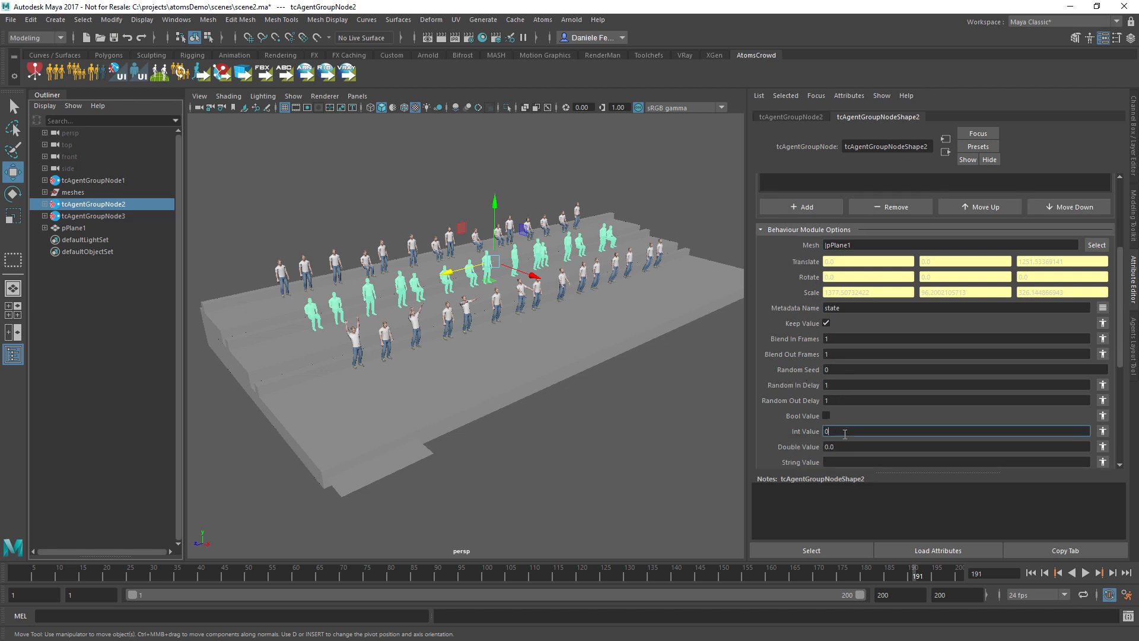
key(Tab)
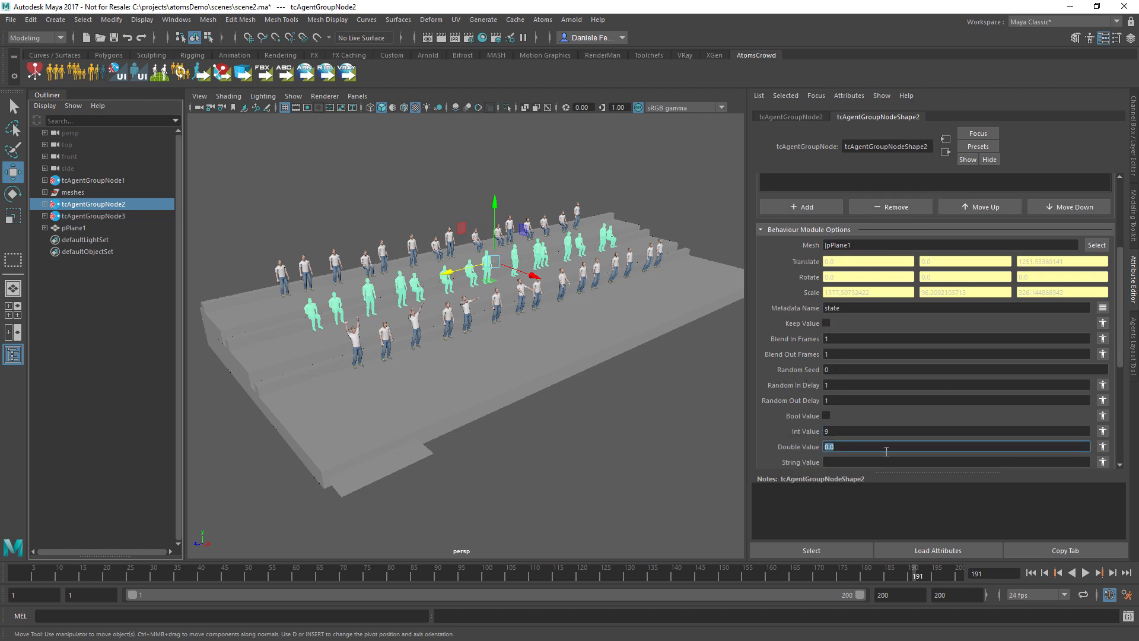
- Play the simulation to watch the front and middle rows react to the plane, stopping it at frame 157
click(1085, 572)
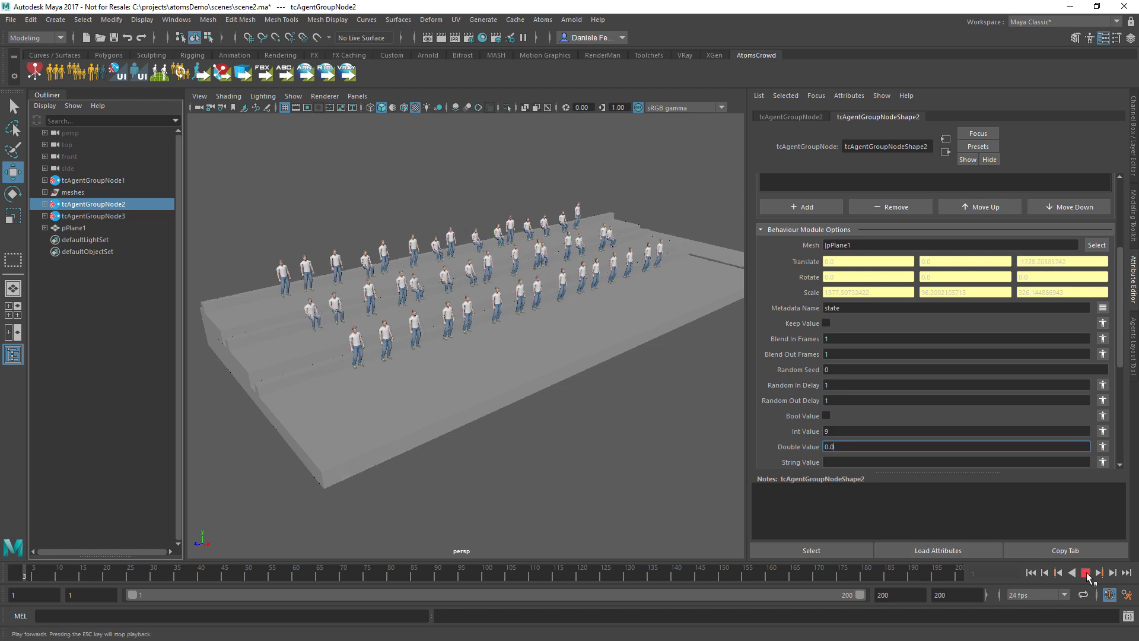
alt+drag(678, 380, 619, 380)
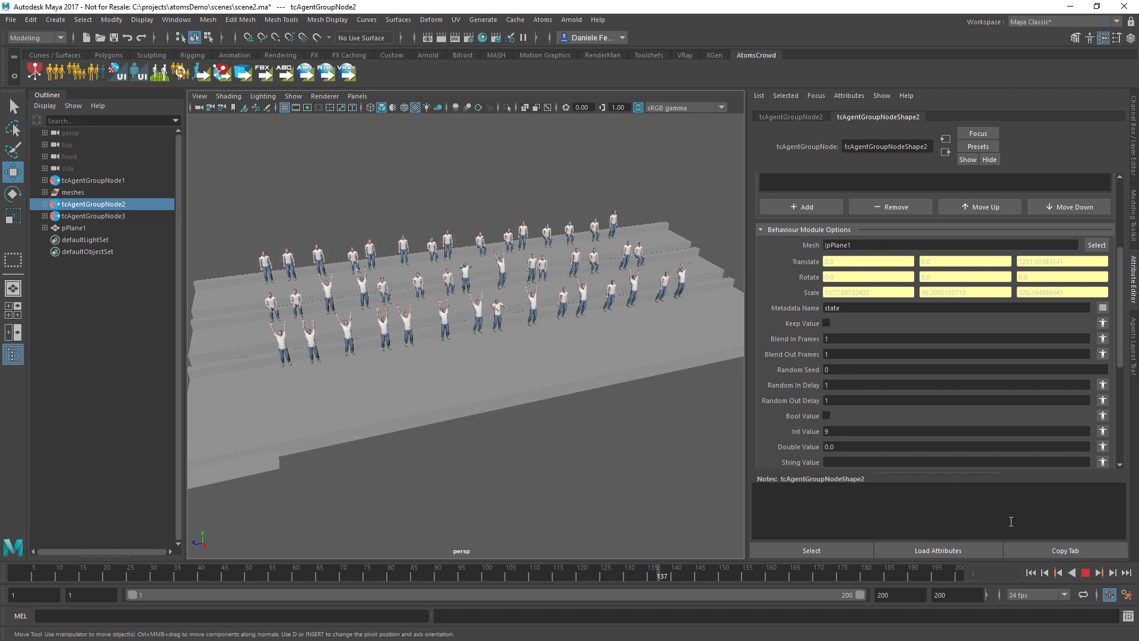
click(1085, 571)
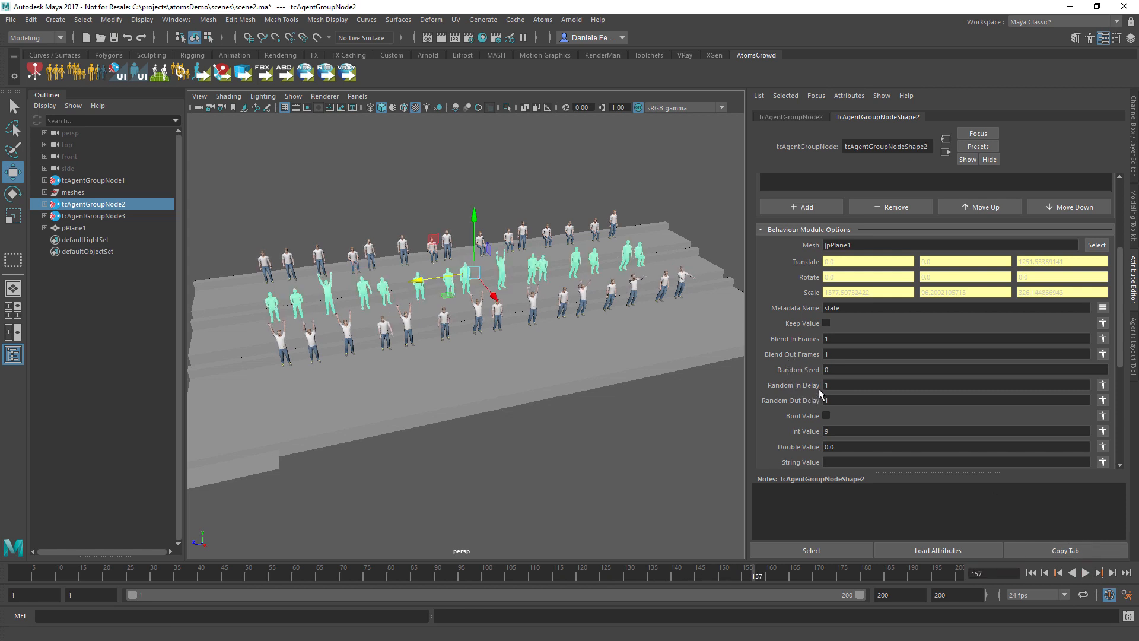
- Open the per-agent override for the Int Value of tcAgentGroupNode2's areaTrigger and arrange the window clear of the crowd
click(1102, 432)
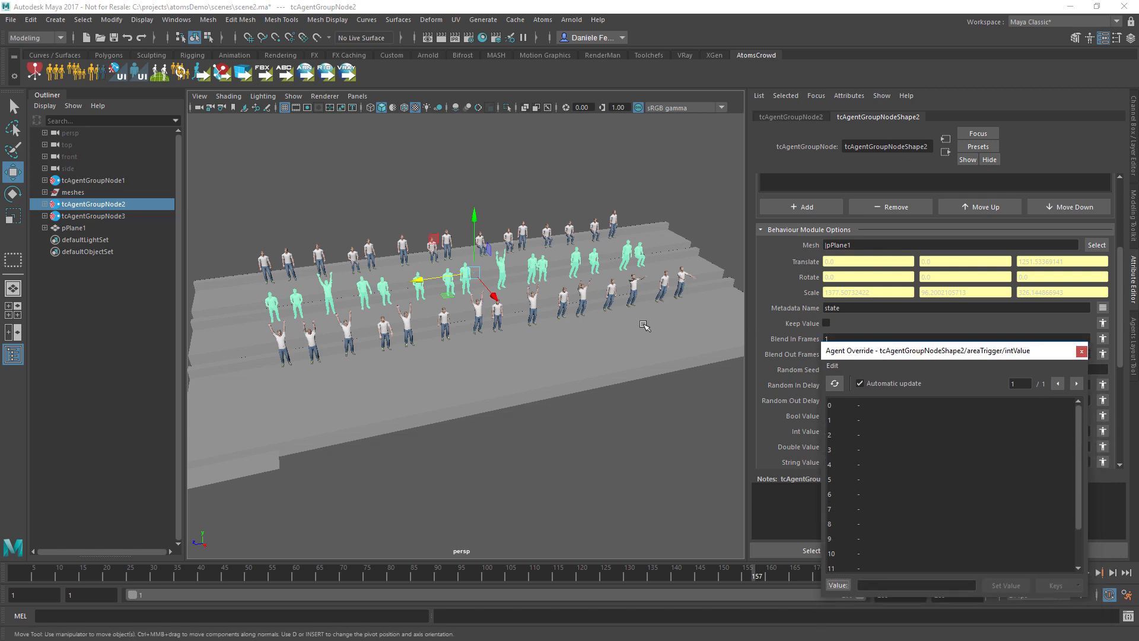
drag(865, 351, 847, 172)
scroll(765, 344, down, 5)
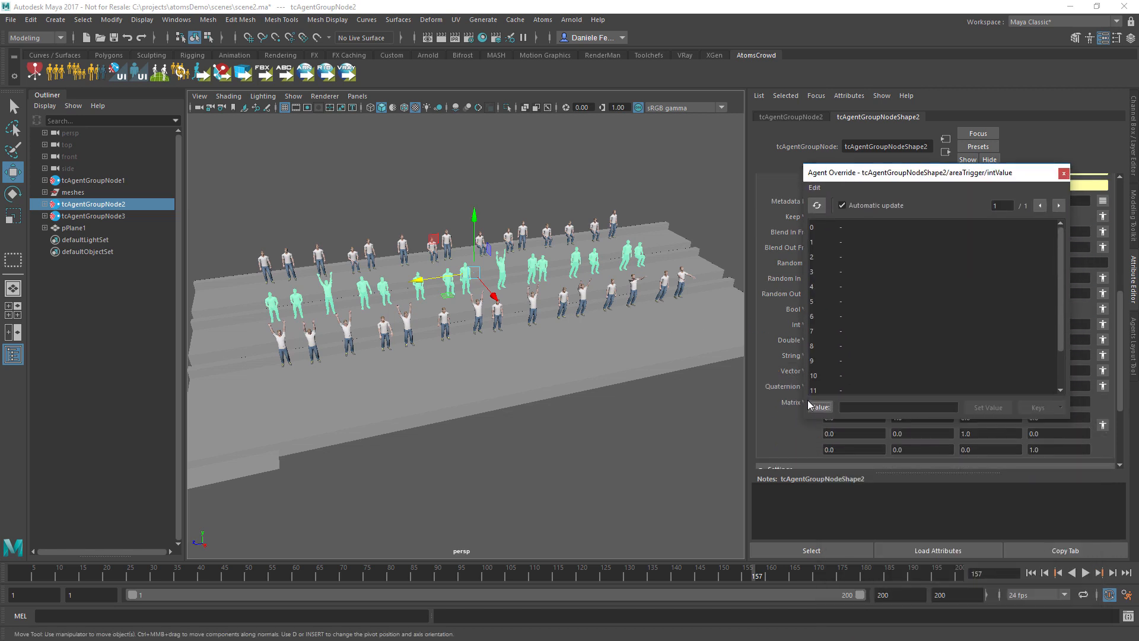
scroll(777, 414, down, 5)
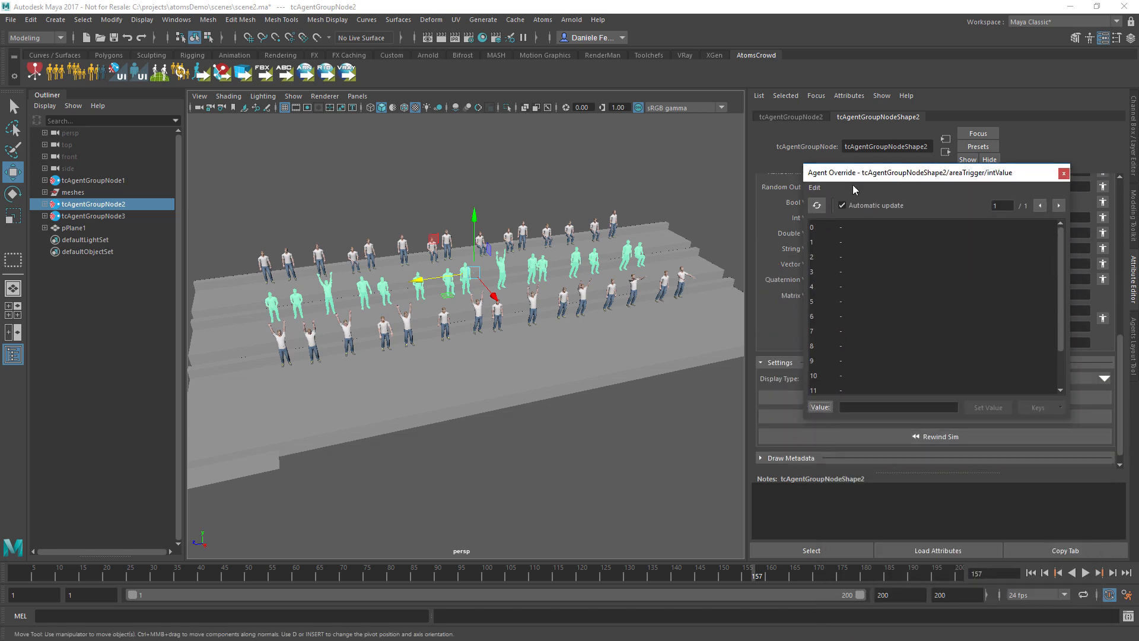
drag(853, 183, 857, 128)
scroll(587, 294, up, 3)
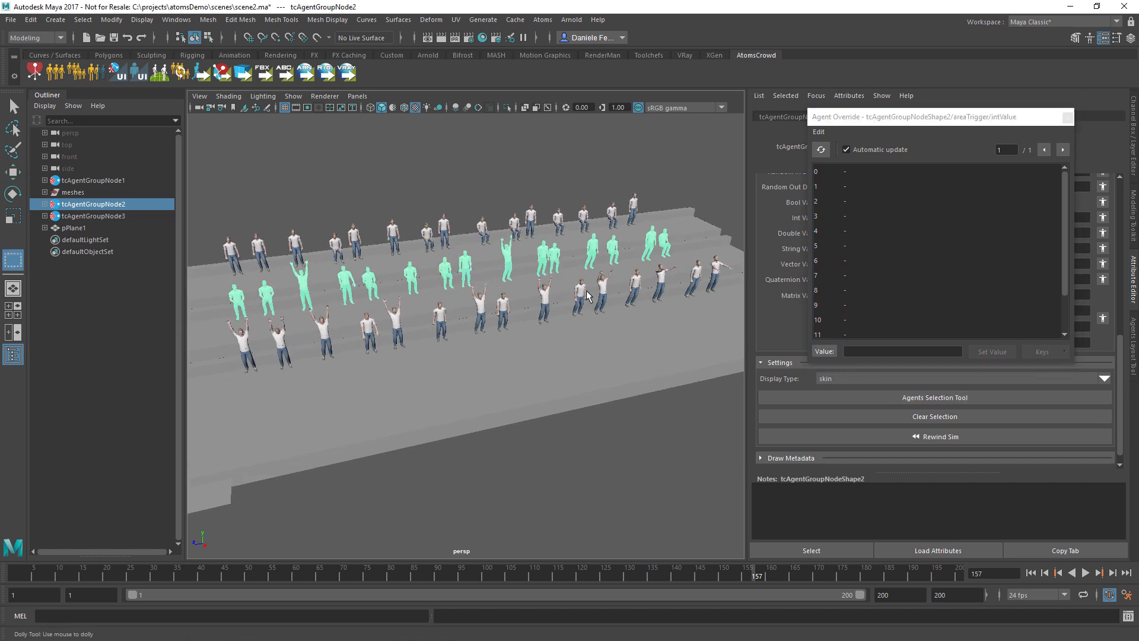
alt+drag(517, 304, 504, 305)
- Override the areaTrigger Int Value to 14 for the seated agents in the middle row and close the override window
click(662, 246)
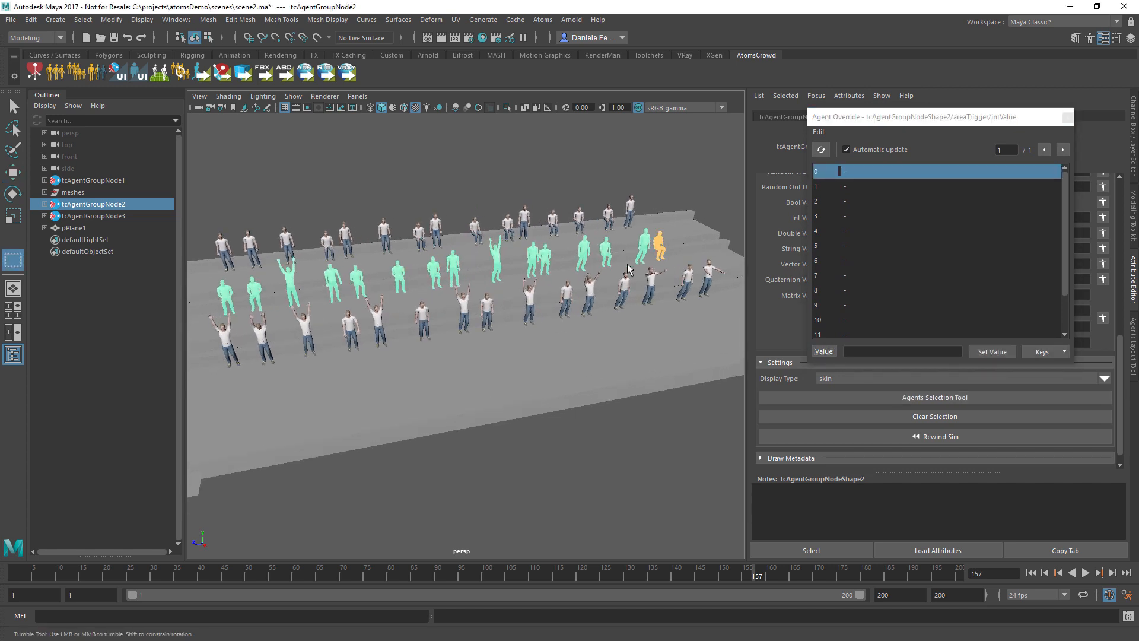
shift+click(605, 254)
shift+click(545, 261)
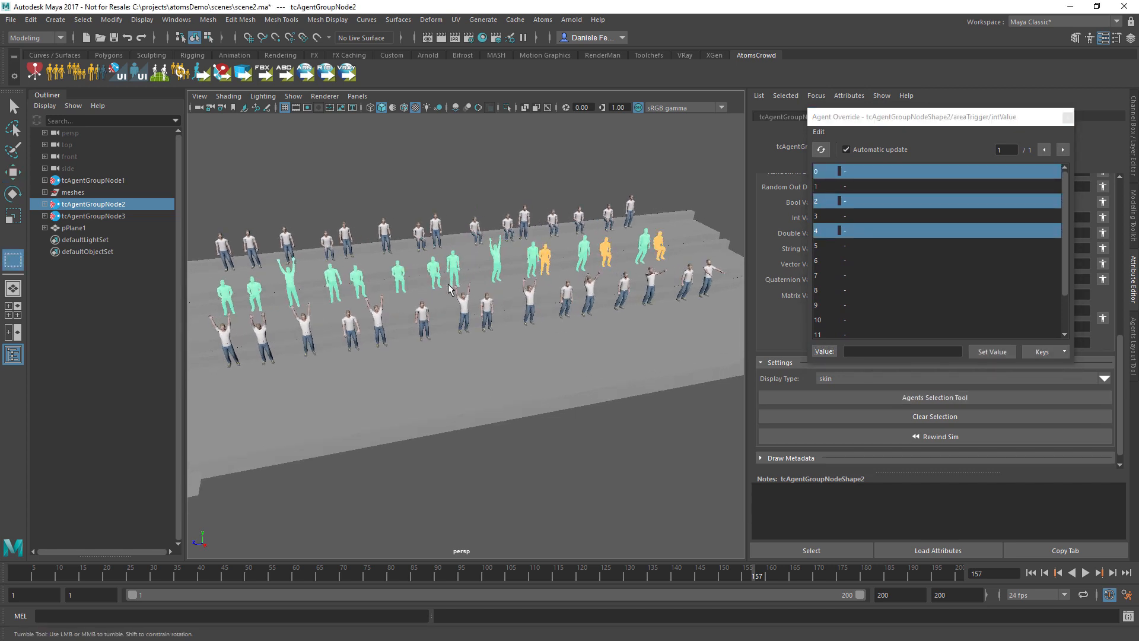
shift+click(434, 276)
shift+click(397, 278)
shift+click(357, 282)
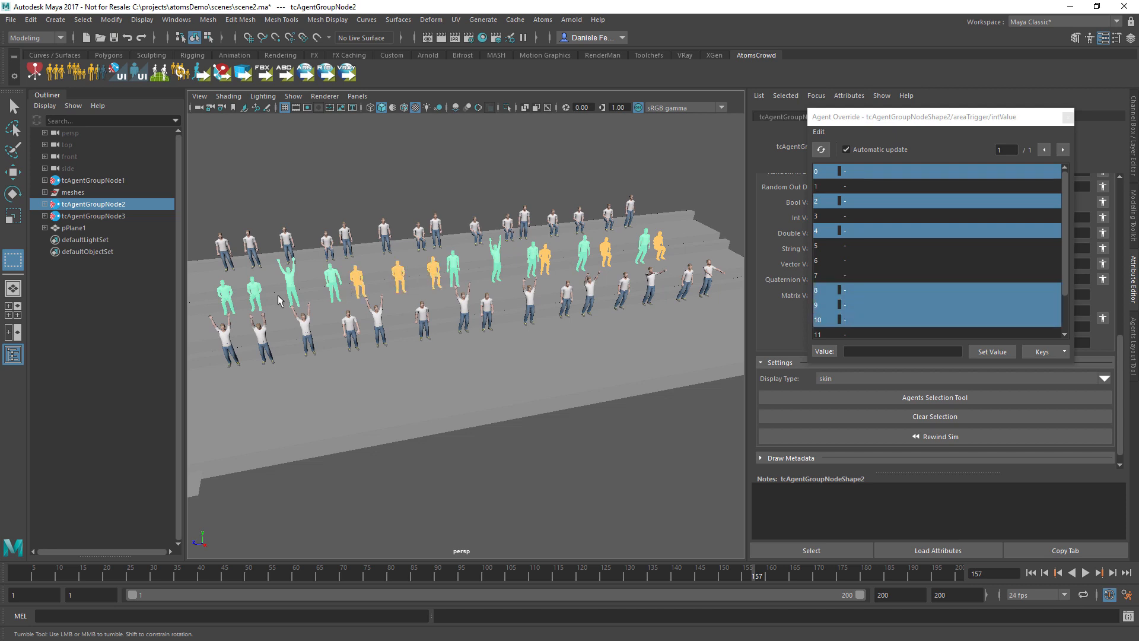
drag(501, 293, 453, 304)
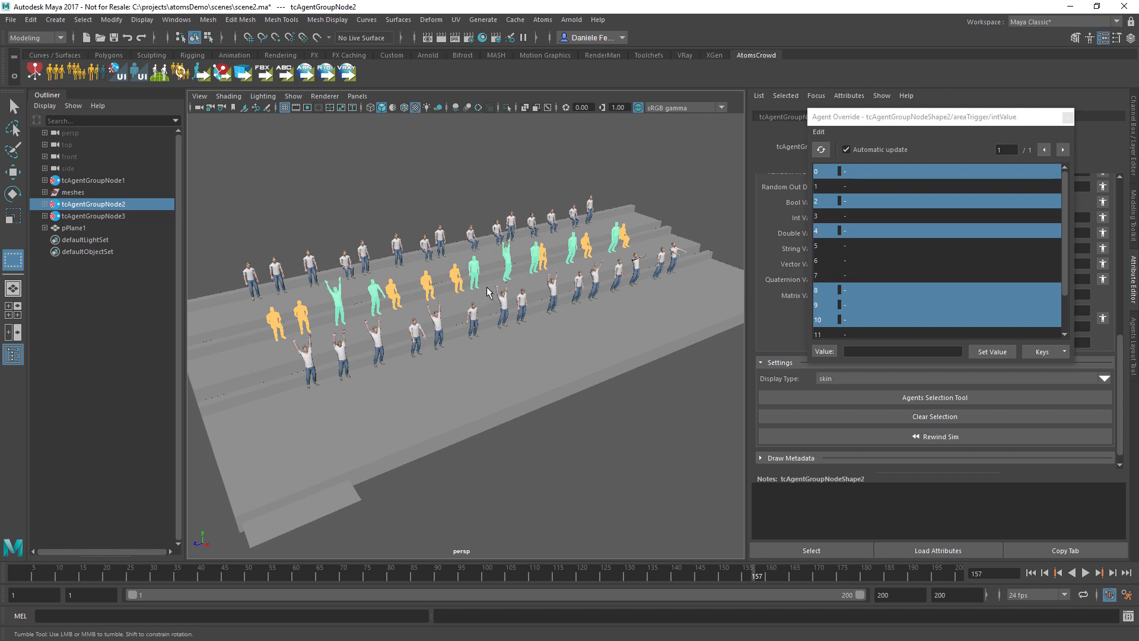
click(881, 350)
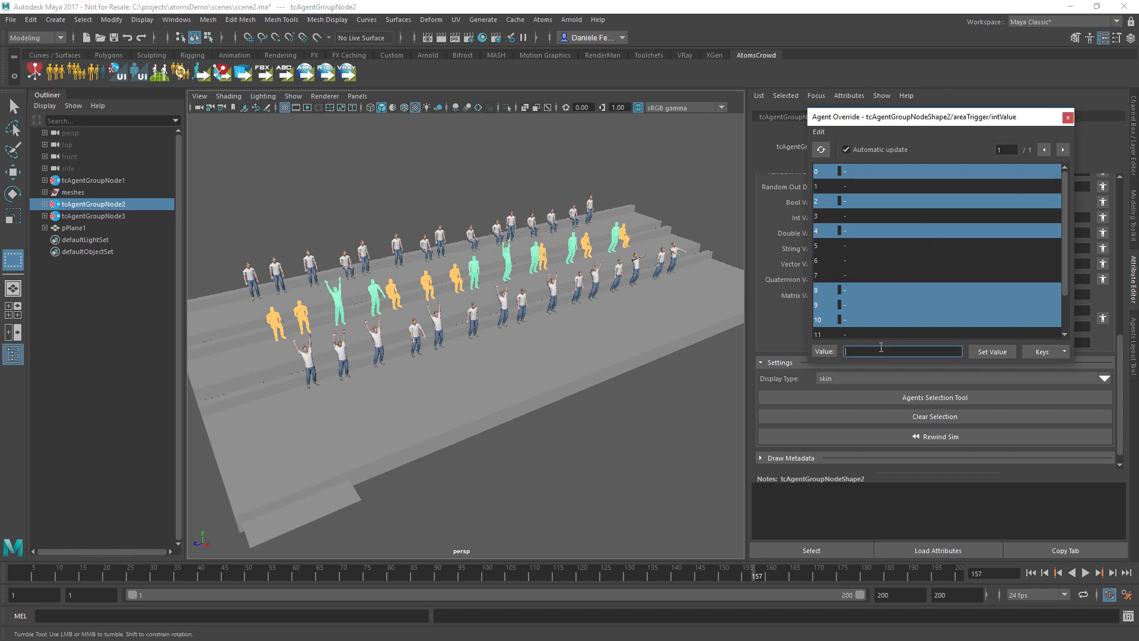
click(981, 351)
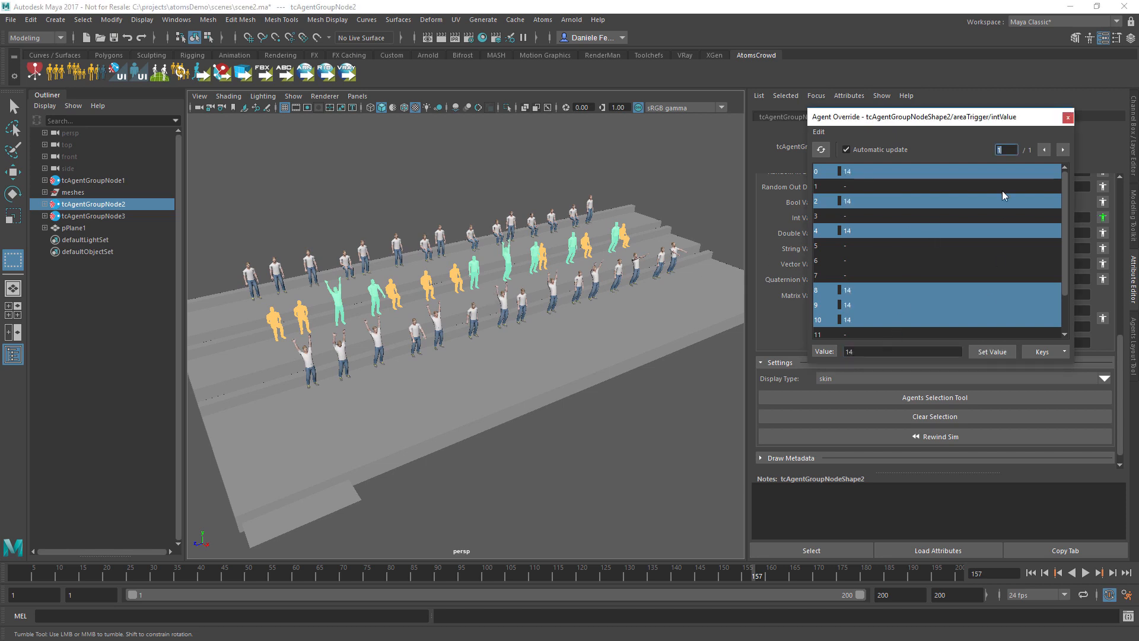
click(1066, 119)
- Play the simulation from frame 1 to watch the middle row's seated agents react to the plane, stopping at frame 112
click(1031, 573)
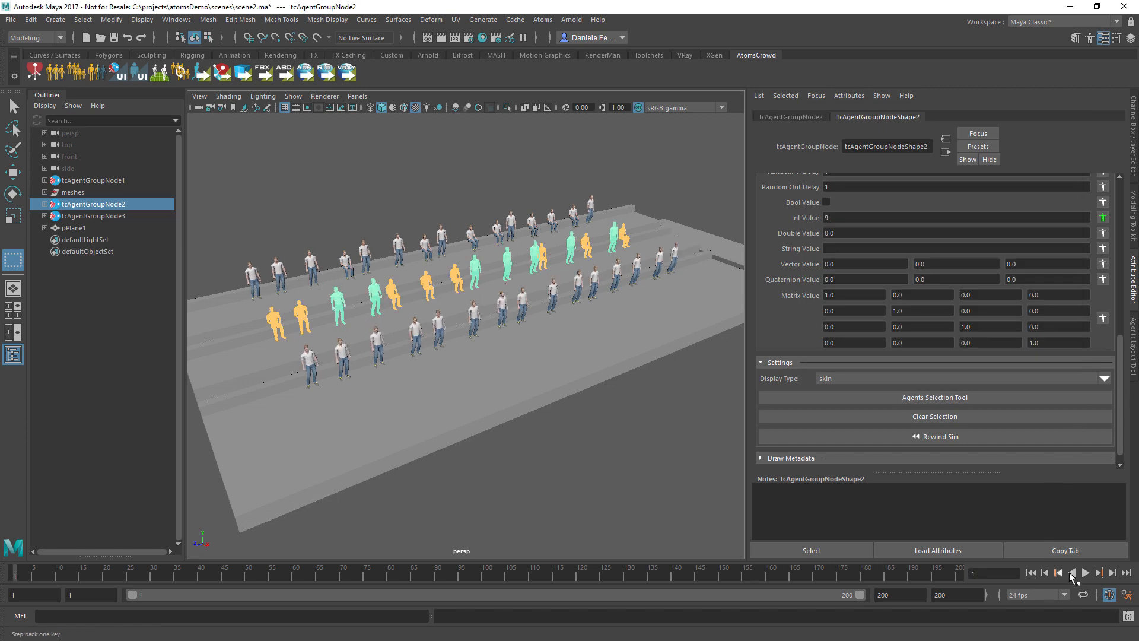
click(1086, 572)
click(1086, 572)
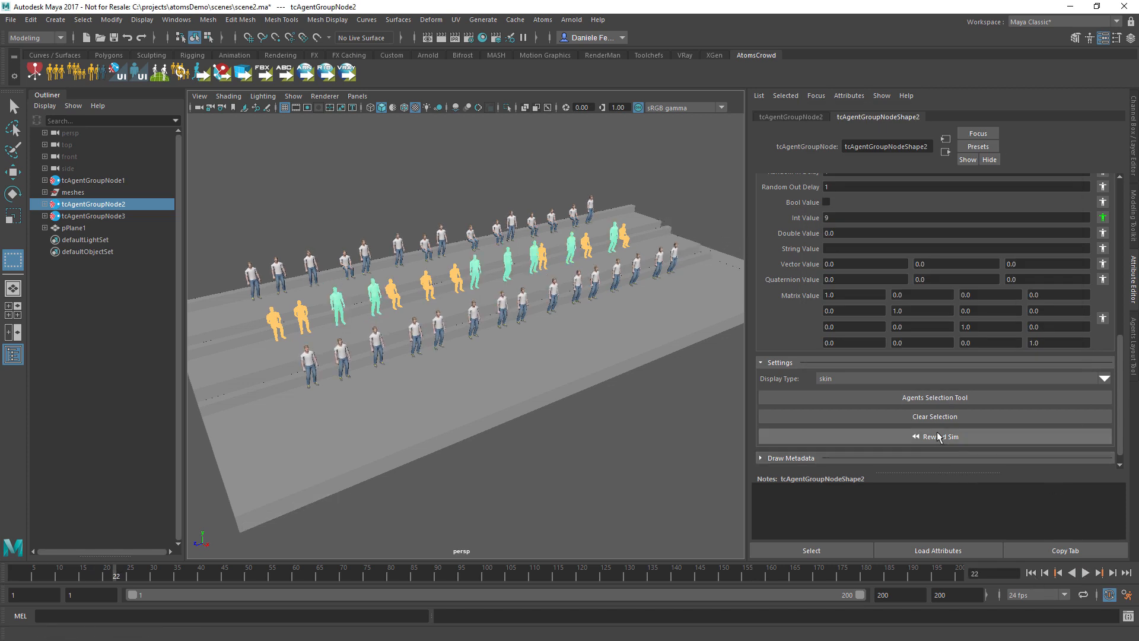
click(1030, 572)
click(1086, 573)
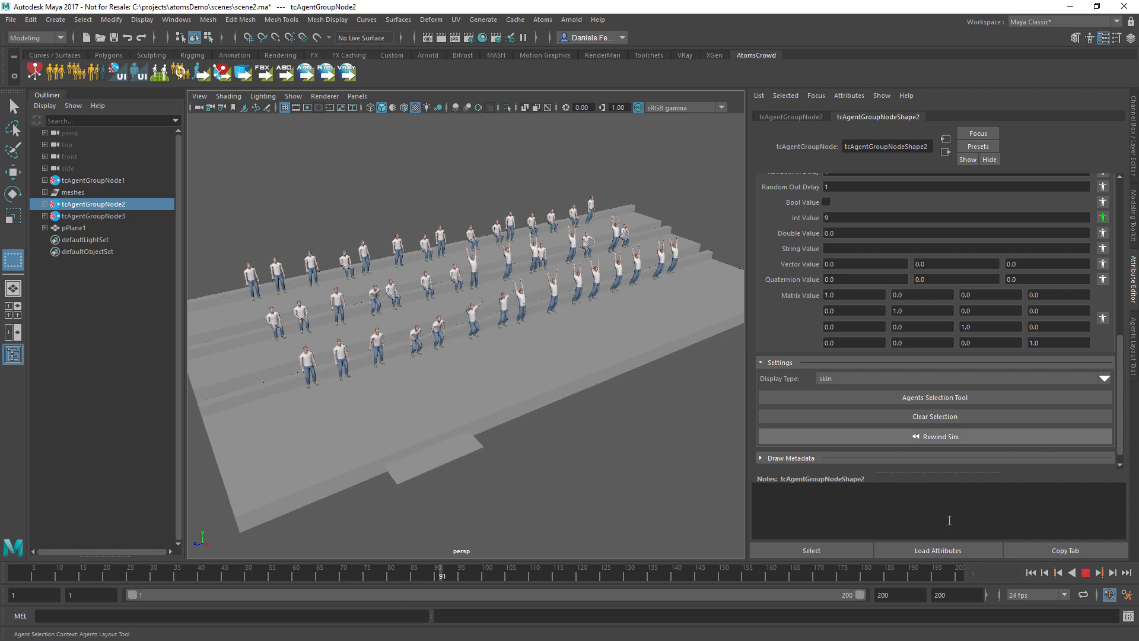
click(1086, 573)
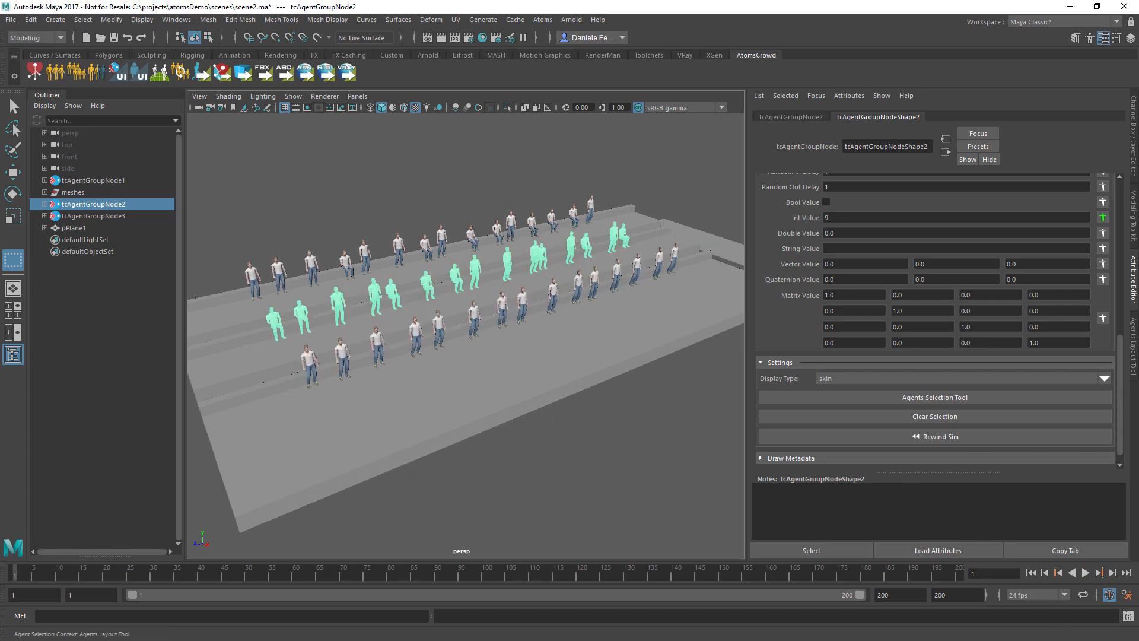
- Inspect the sit state of manStadiumStateMachine in the Atoms Editor, widening the window to read its clip name
drag(0, 133, 508, 115)
click(492, 304)
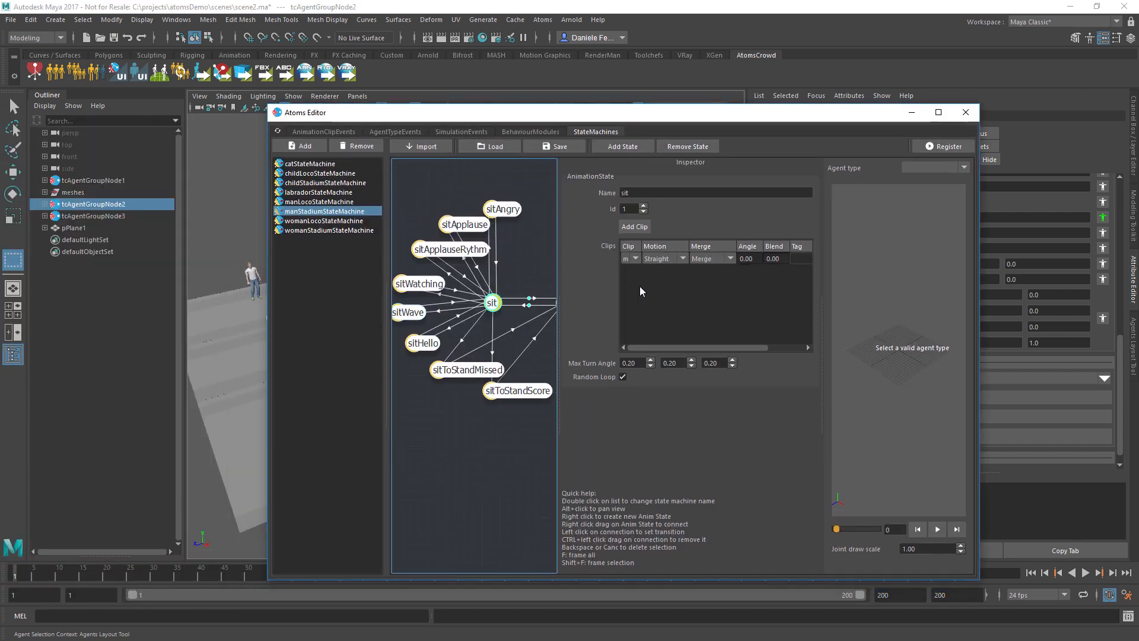
drag(778, 114, 679, 75)
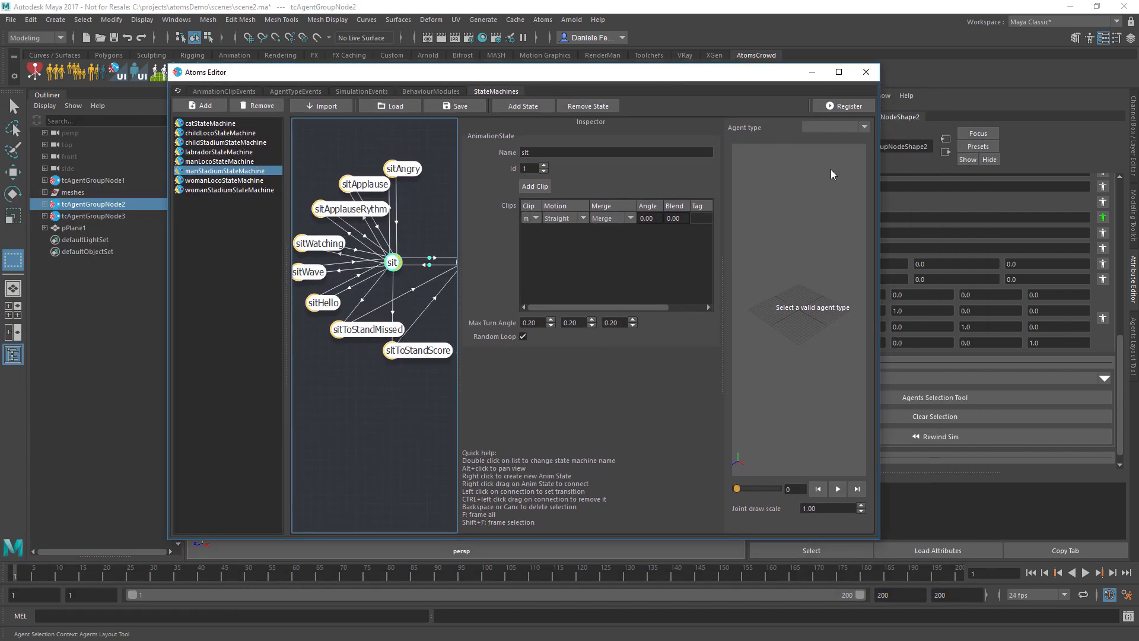
drag(897, 171, 1133, 172)
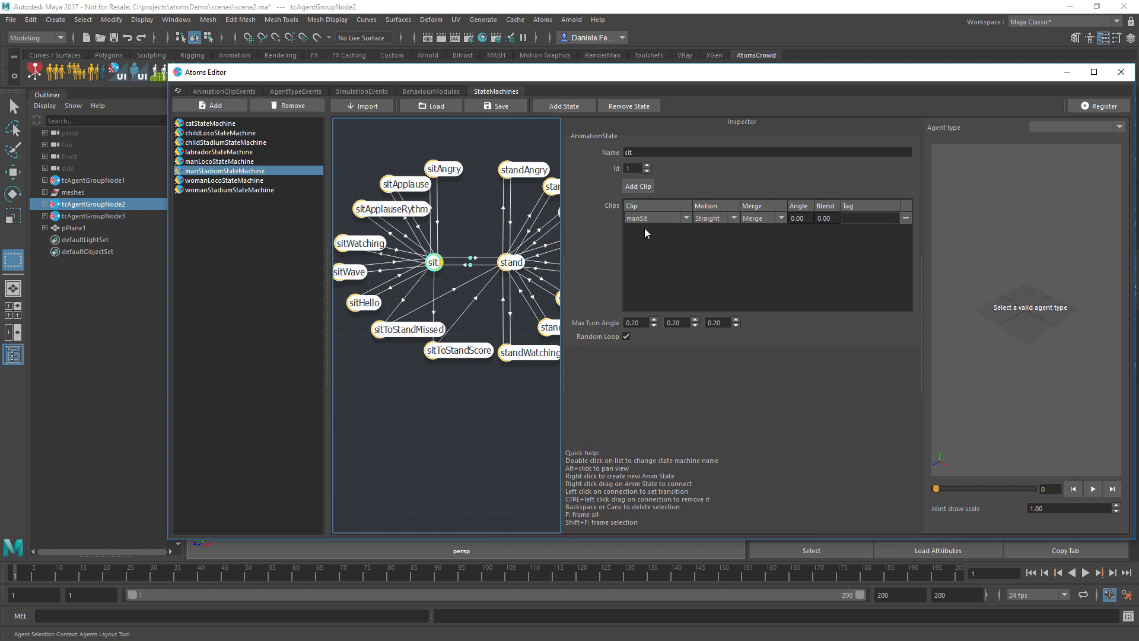
- Open the manSit animation clip event, check its Transition Frames, and move the Atoms Editor out of the way
click(223, 91)
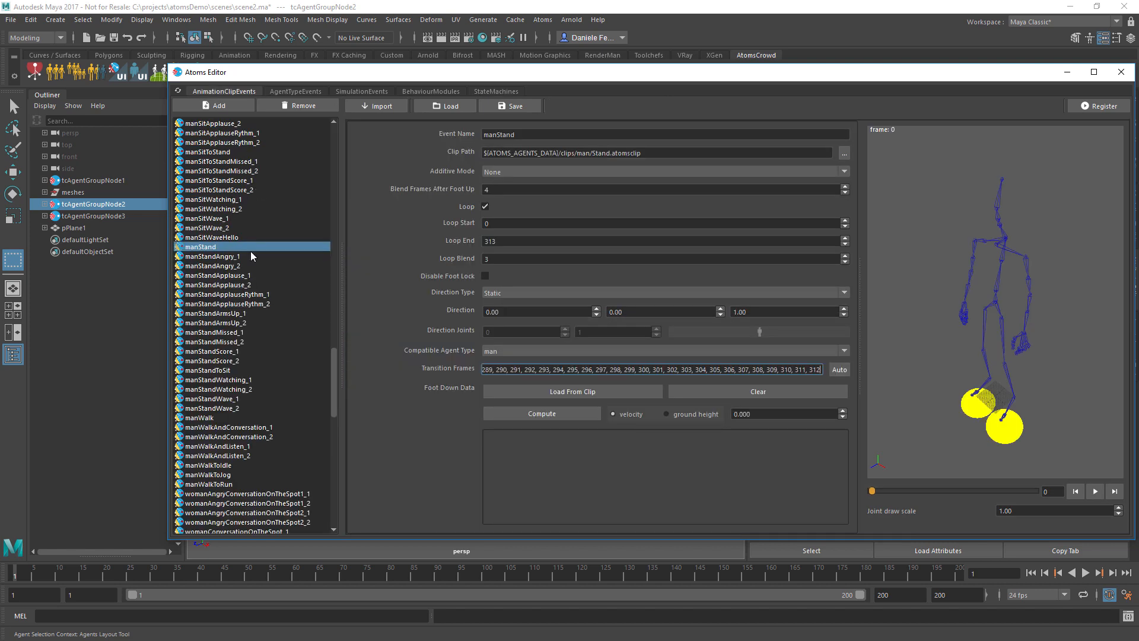
scroll(217, 260, up, 3)
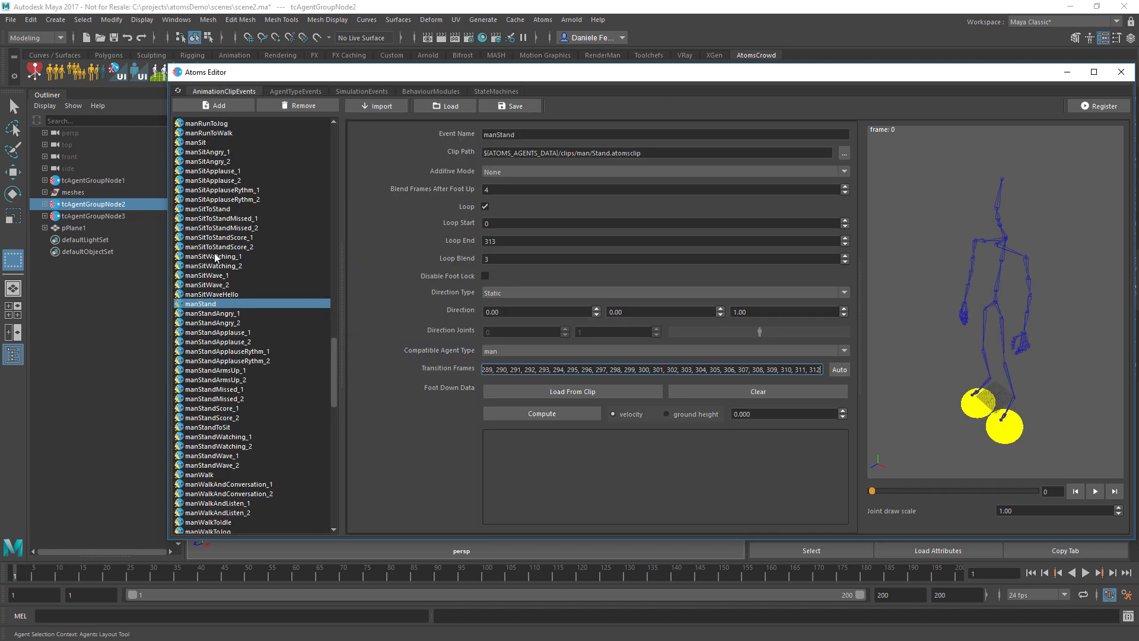
click(261, 171)
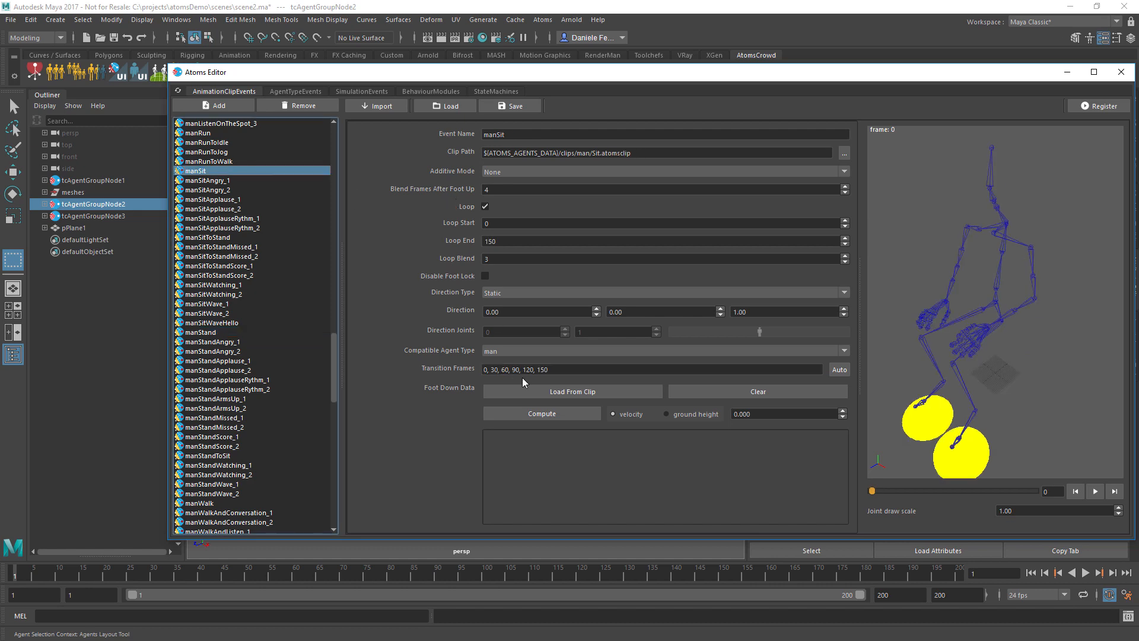
click(545, 369)
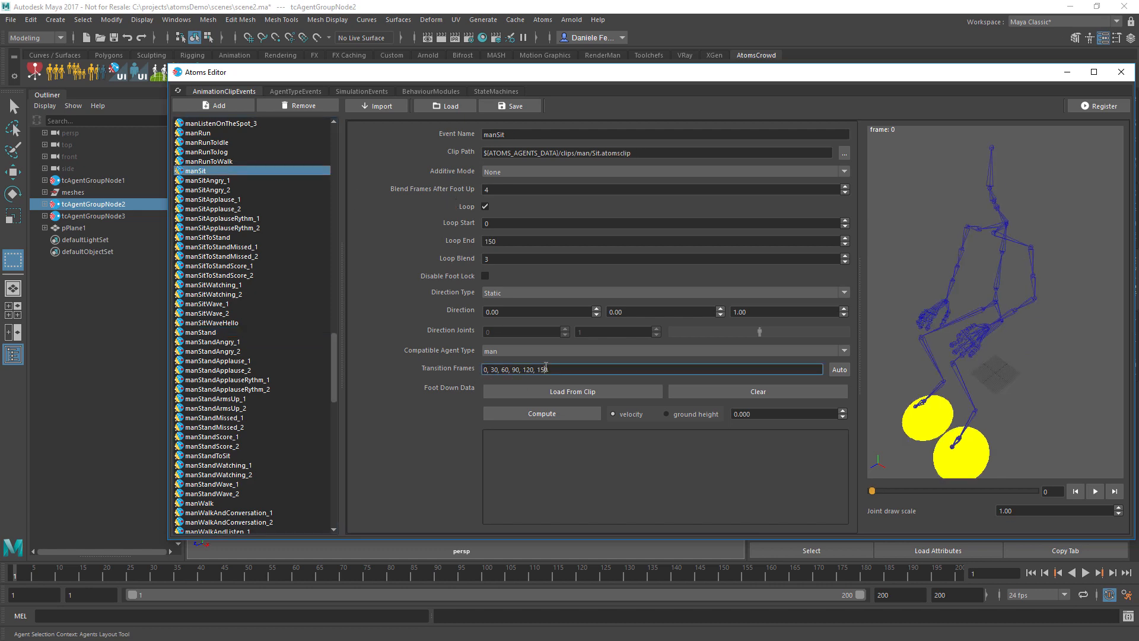
drag(239, 71, 0, 67)
- Clear the Script Editor history, run print list(range(150)) in Python, and copy the printed frame numbers
click(1127, 615)
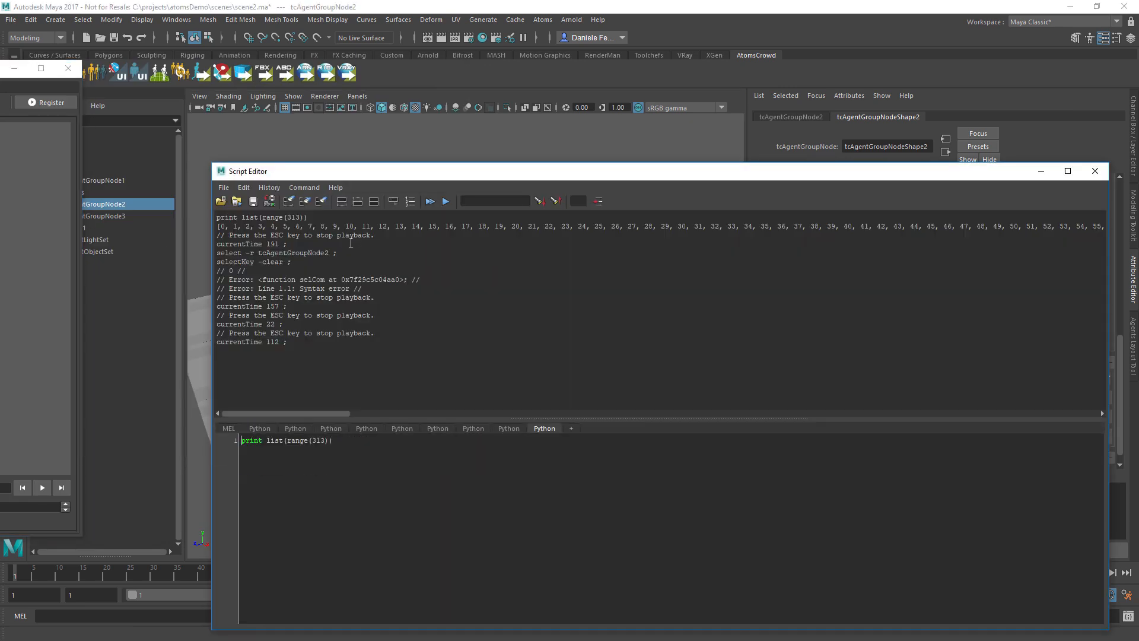
click(290, 202)
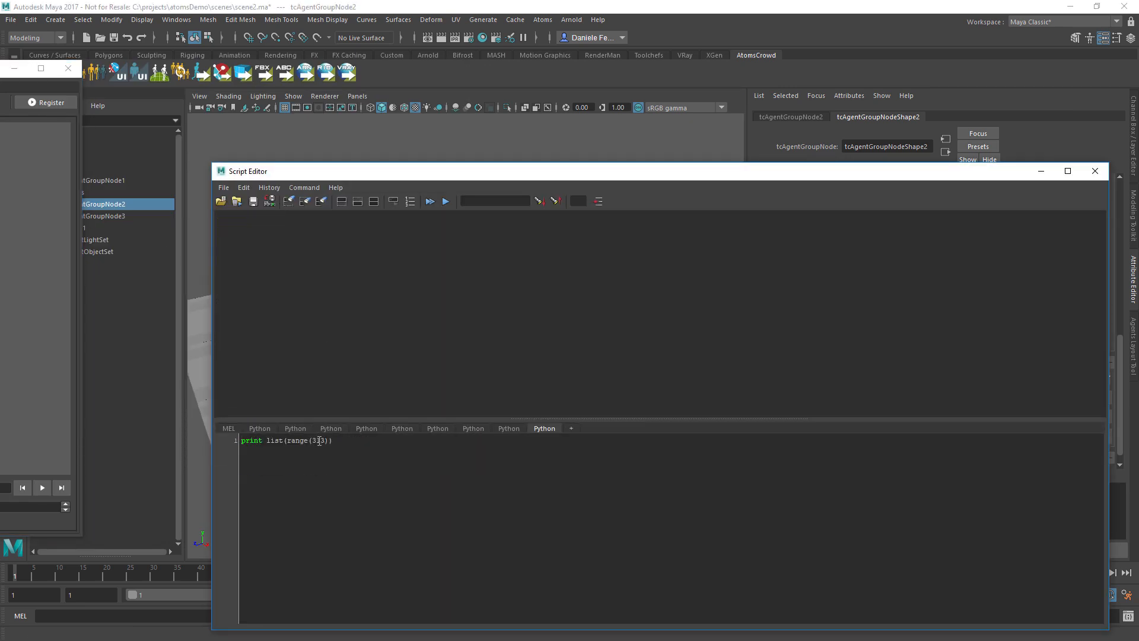
double_click(319, 440)
text(150)
triple_click(321, 442)
key(ctrl+Return)
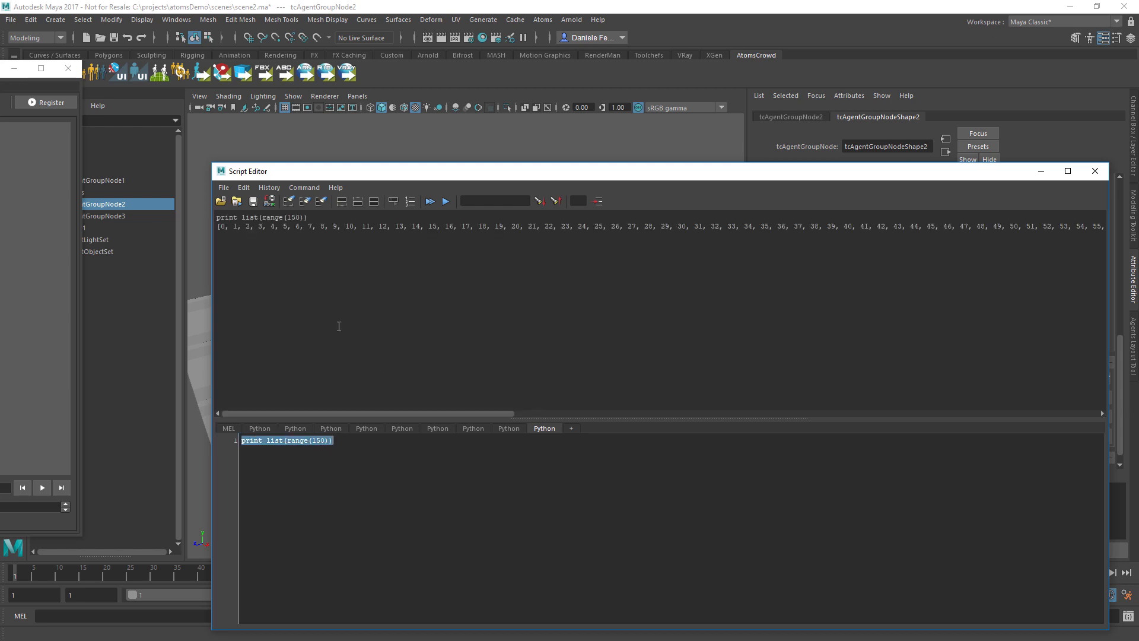
drag(221, 231, 224, 236)
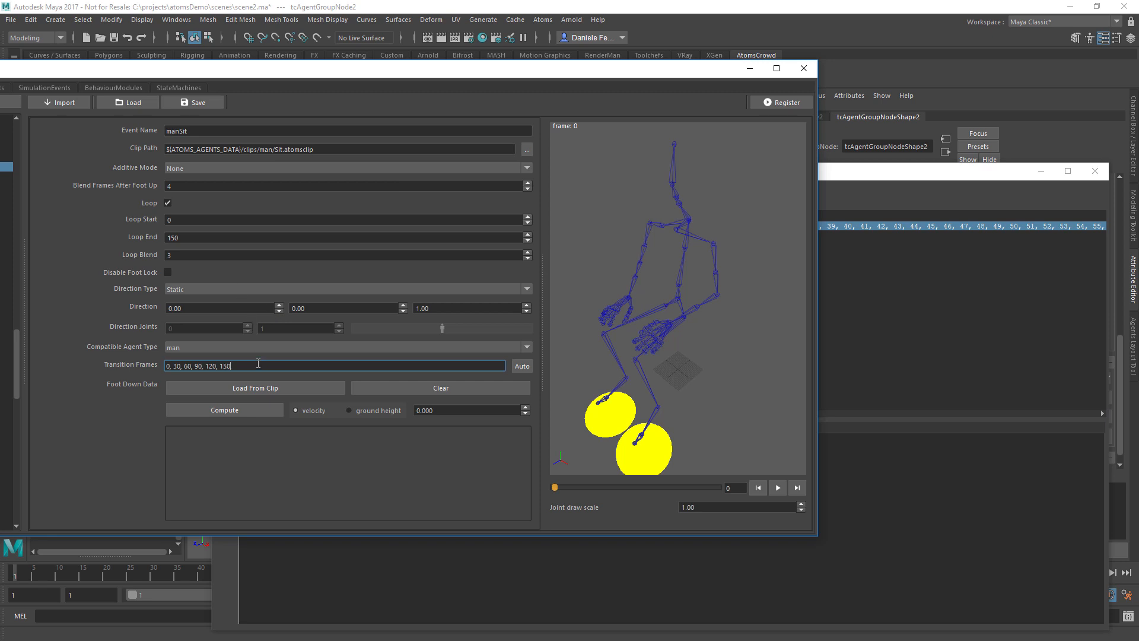
- Replace manSit's Transition Frames with the copied numbers 0 to 149, without brackets, and put both editor windows away
key(ctrl+v)
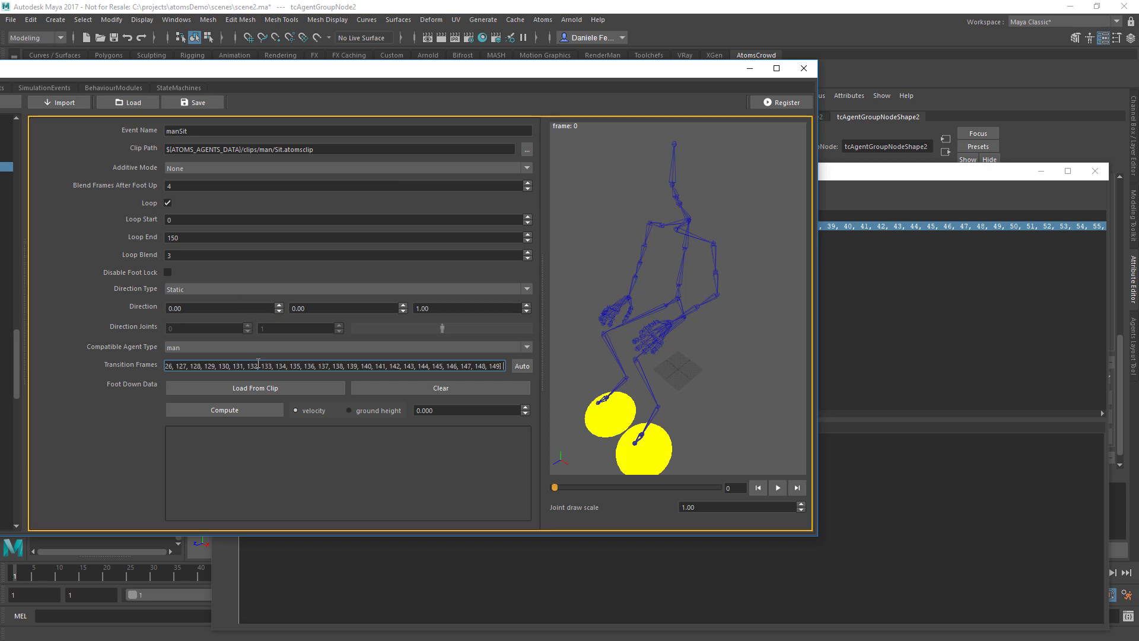
key(BackSpace)
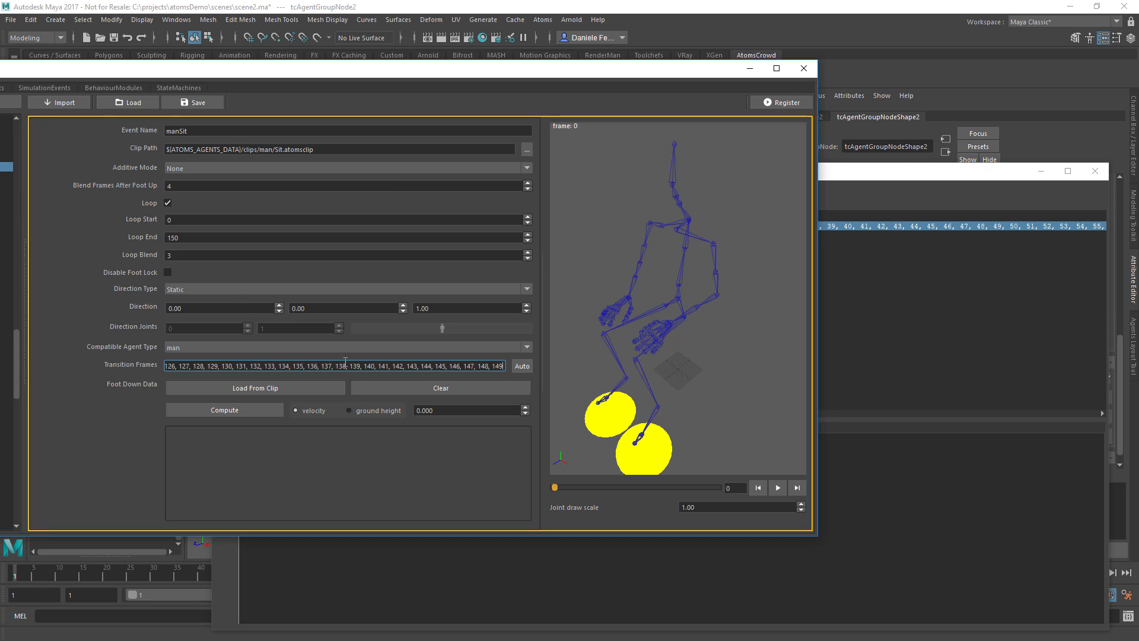
drag(340, 71, 0, 112)
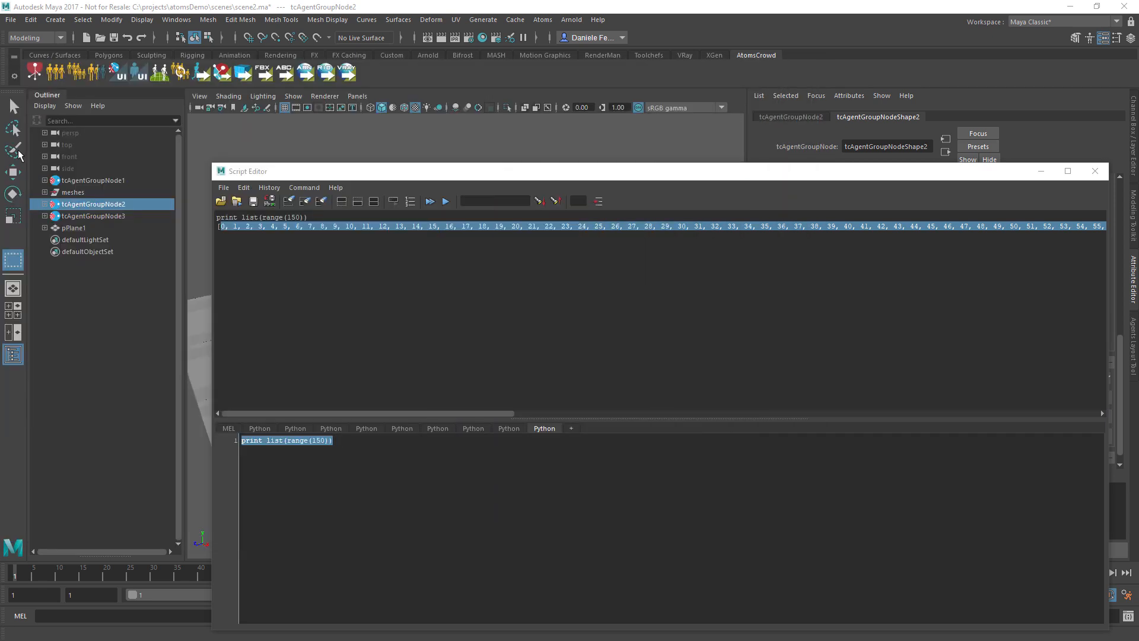
click(1040, 171)
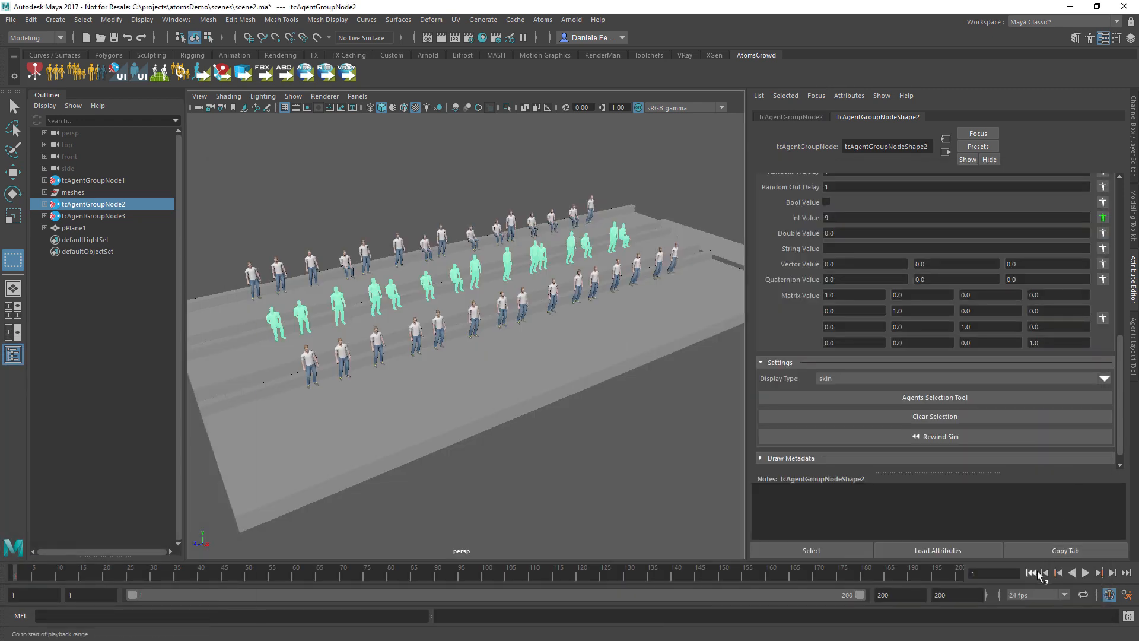
- Play the simulation to check the wave in the front and middle rows, and return to frame 1
click(1086, 573)
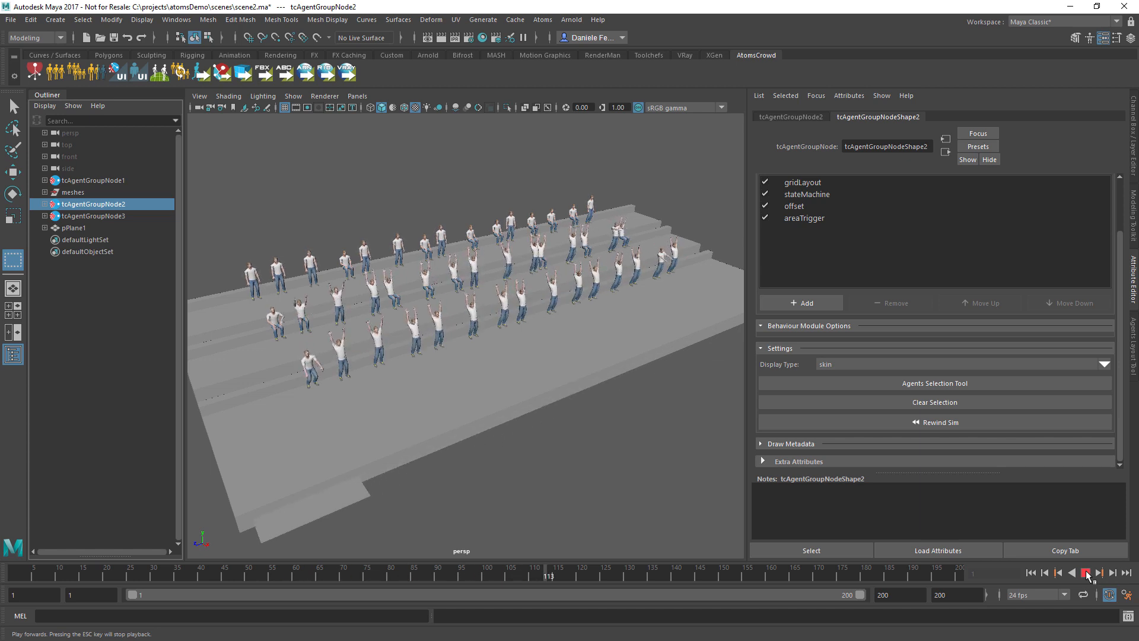
click(1086, 573)
click(1031, 573)
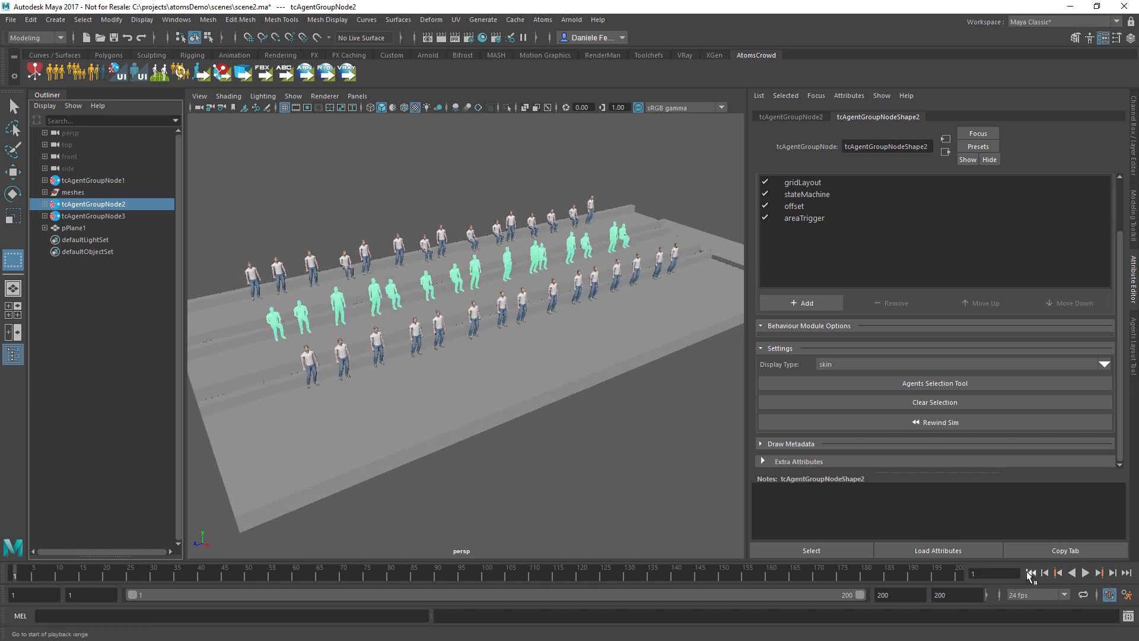
- Add an areaTrigger module to tcAgentGroupNode3 and assign pPlane1 as its mesh
click(93, 216)
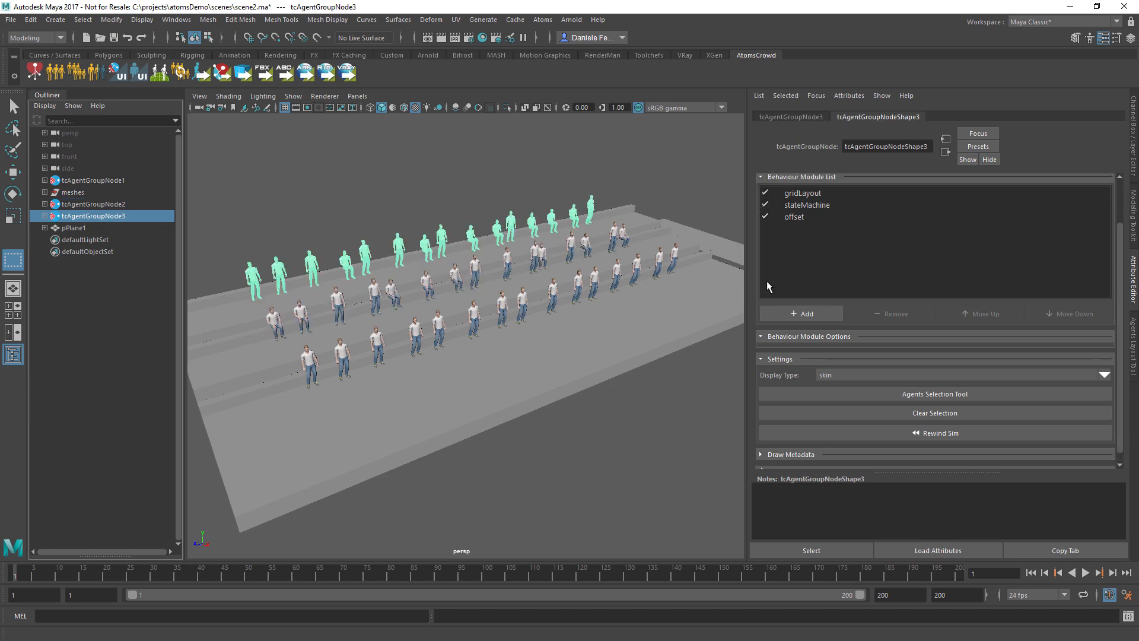
click(791, 312)
mouse_move(827, 411)
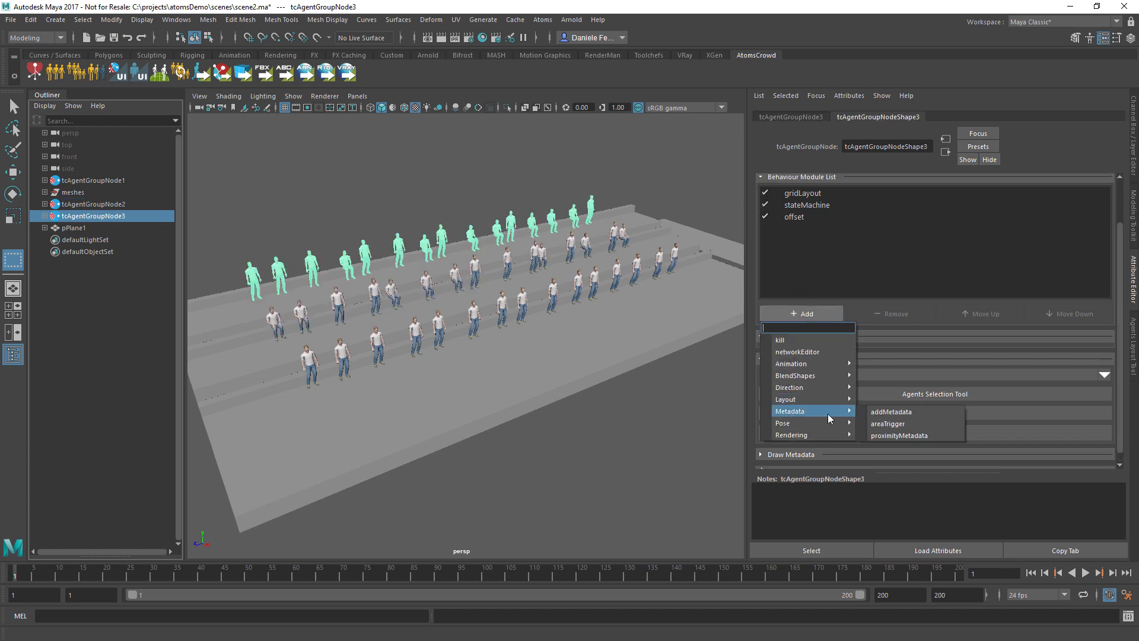
click(899, 423)
click(788, 226)
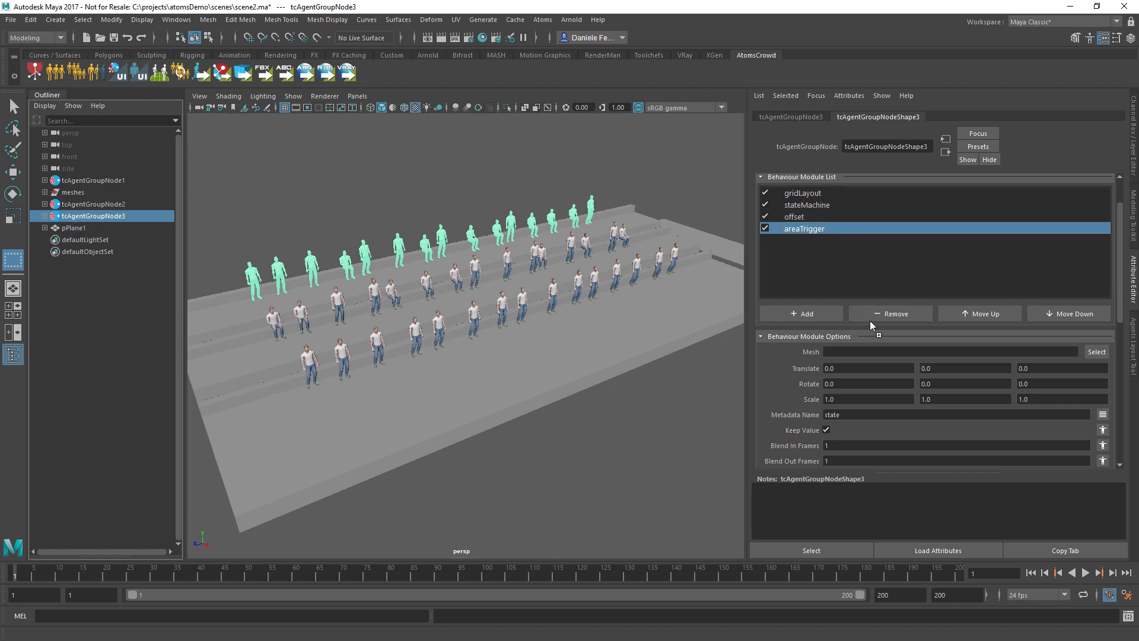
middle_drag(869, 349, 870, 350)
- Turn off Keep Value and set the Int Value to 9 in tcAgentGroupNode3's areaTrigger
scroll(778, 384, down, 1)
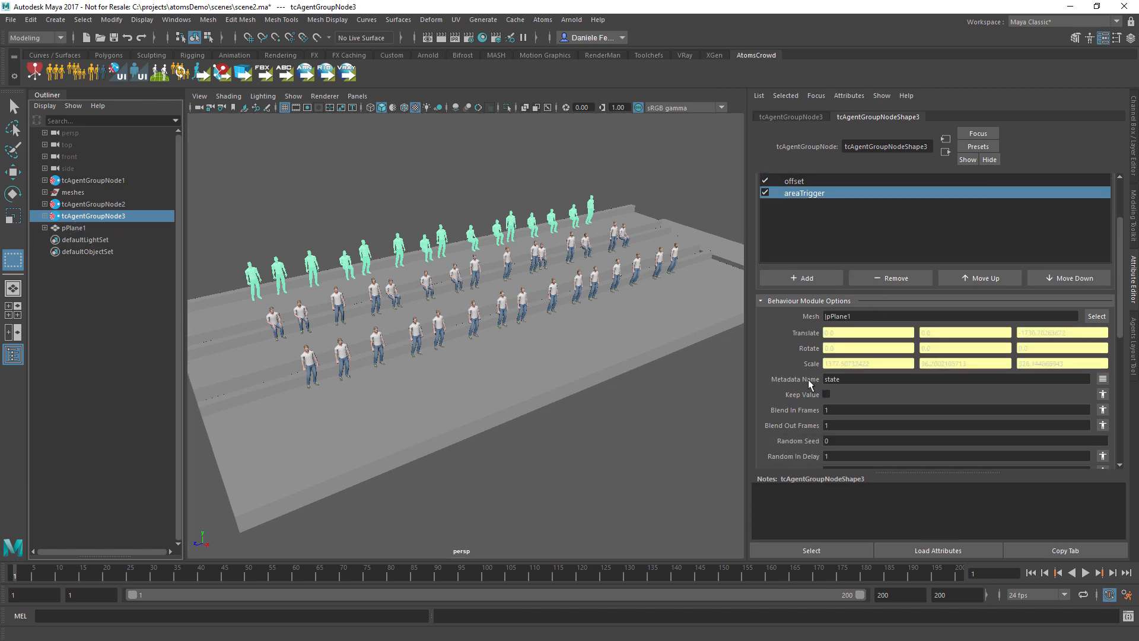
scroll(807, 379, down, 3)
click(842, 398)
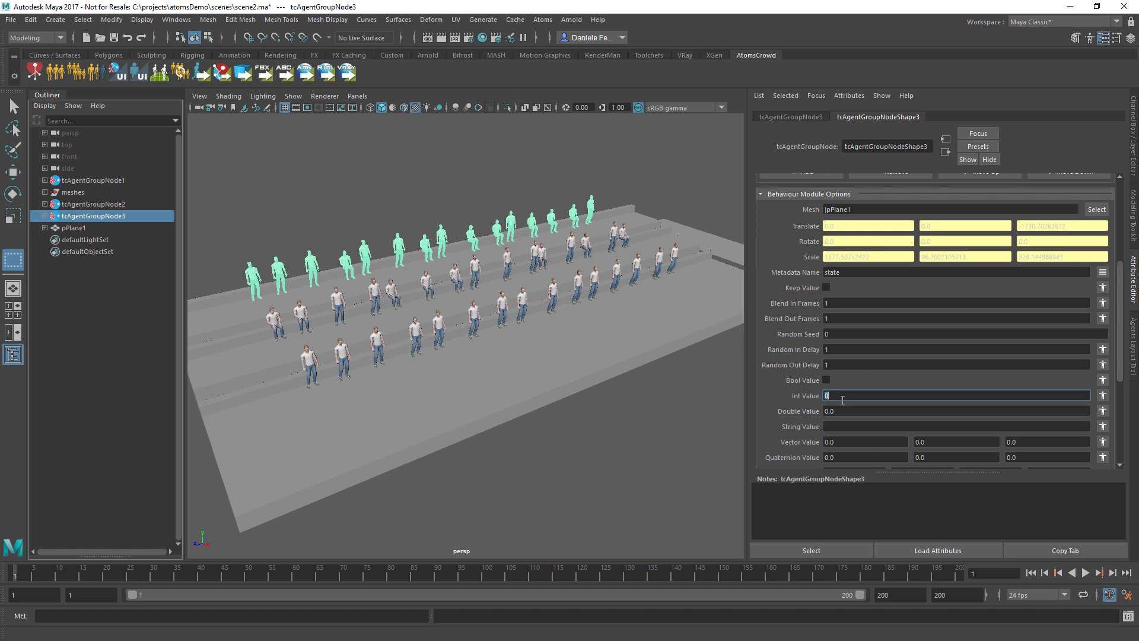
text(9)
key(Tab)
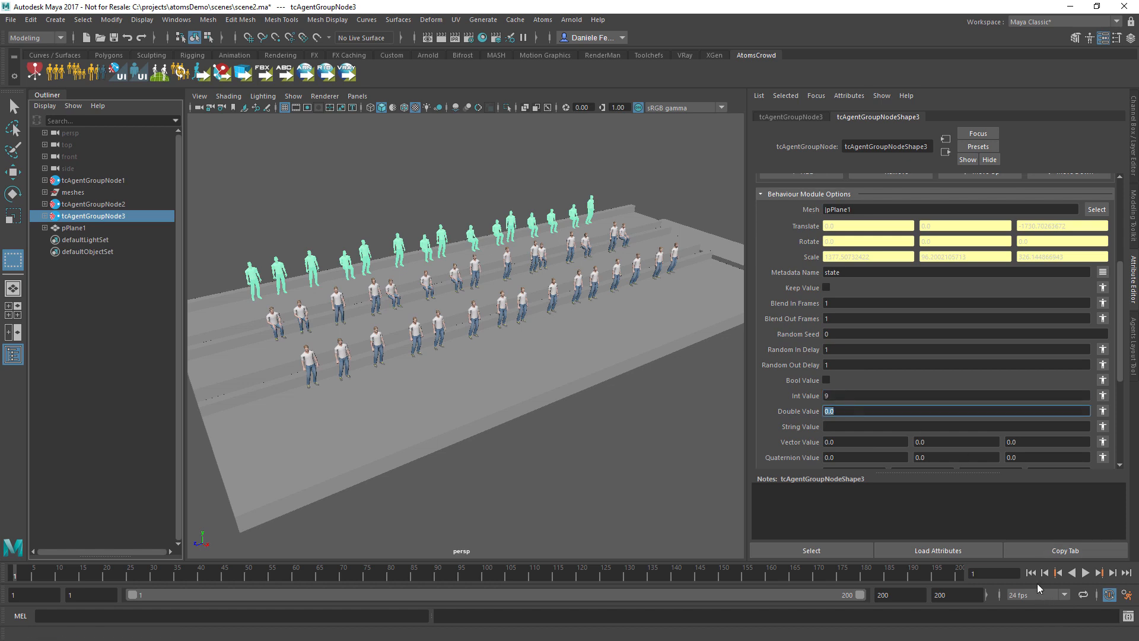
- Play the simulation up to frame 172 to watch all three rows react to the plane, and rewind to frame 1
click(1084, 573)
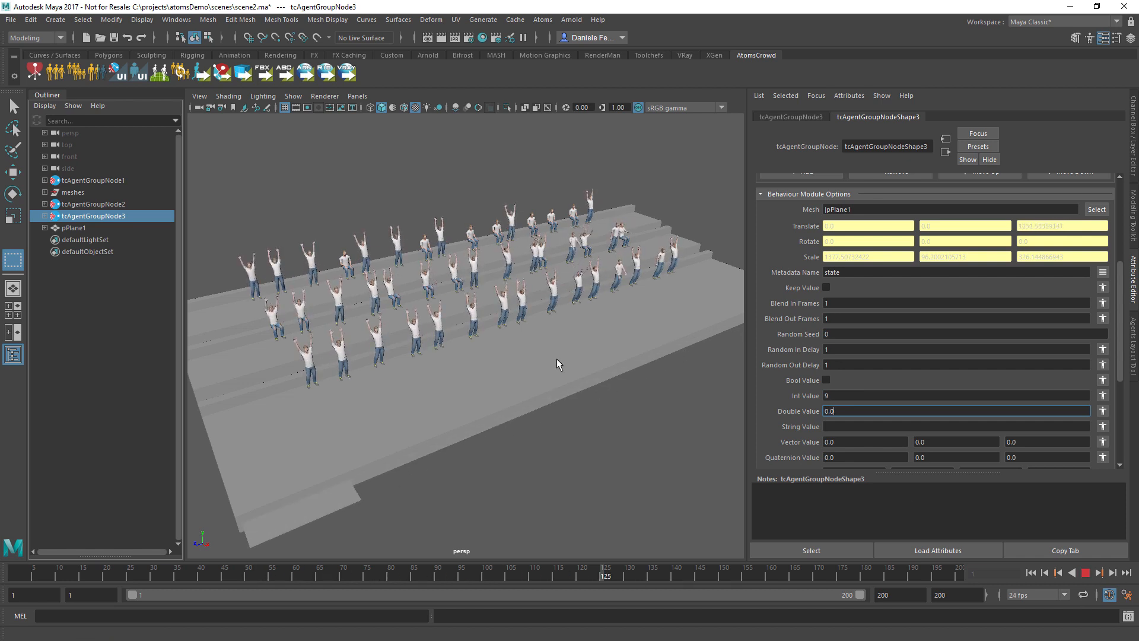
click(1086, 573)
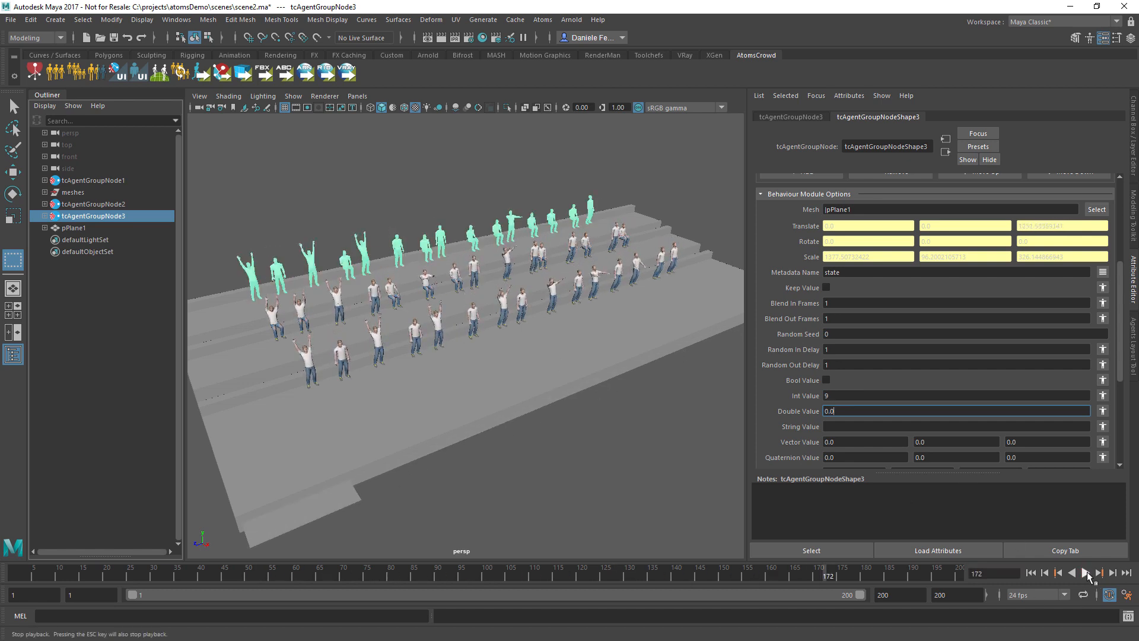
click(1031, 573)
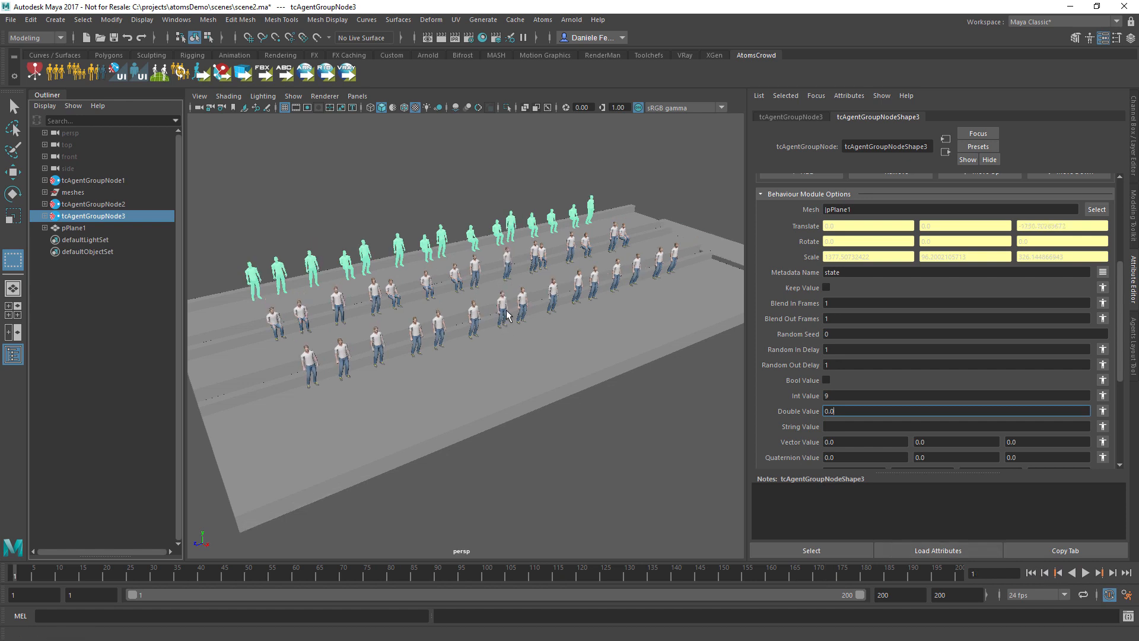